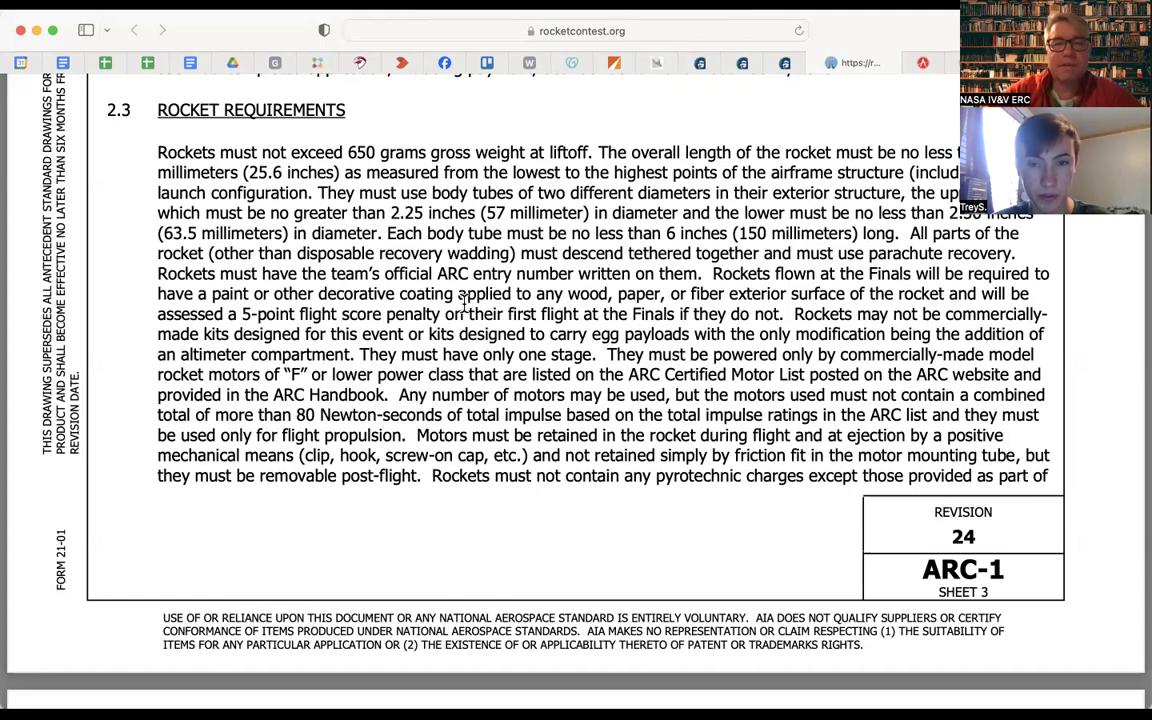
Review the 2024 American Rocketry Challenge rules from the title page through the contents to section 2.3, Rocket Requirements.
scroll(463, 303, "up", 1)
scroll(463, 303, "up", 15)
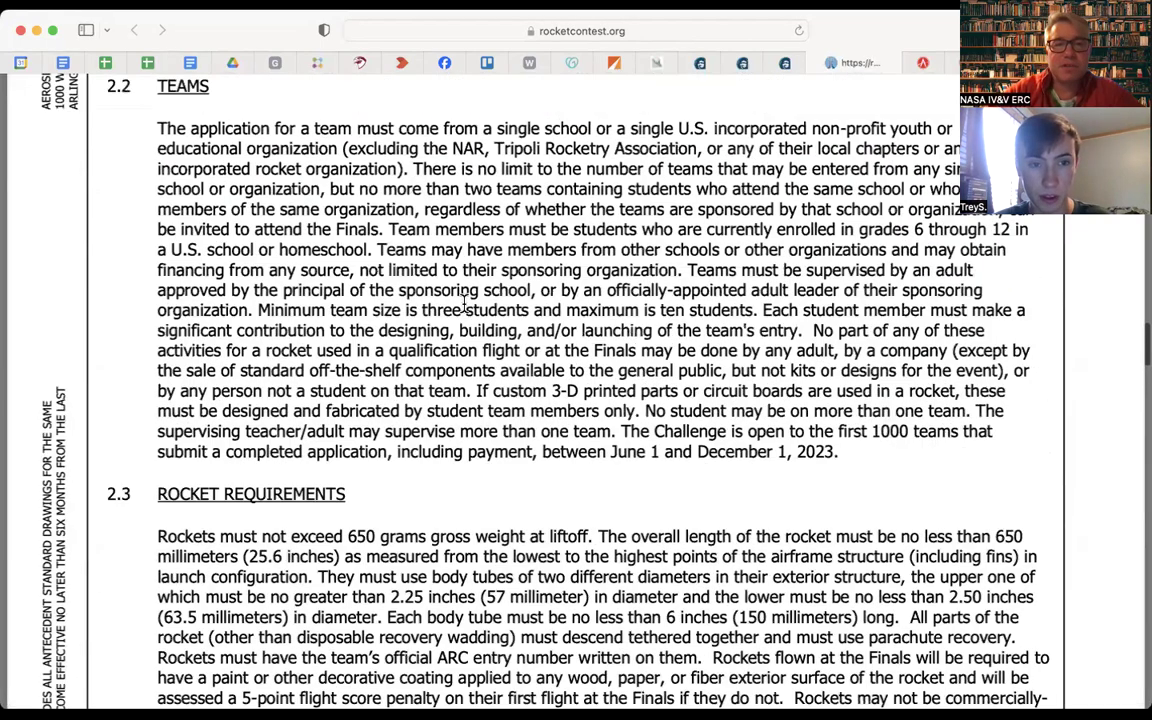
scroll(463, 303, "up", 15)
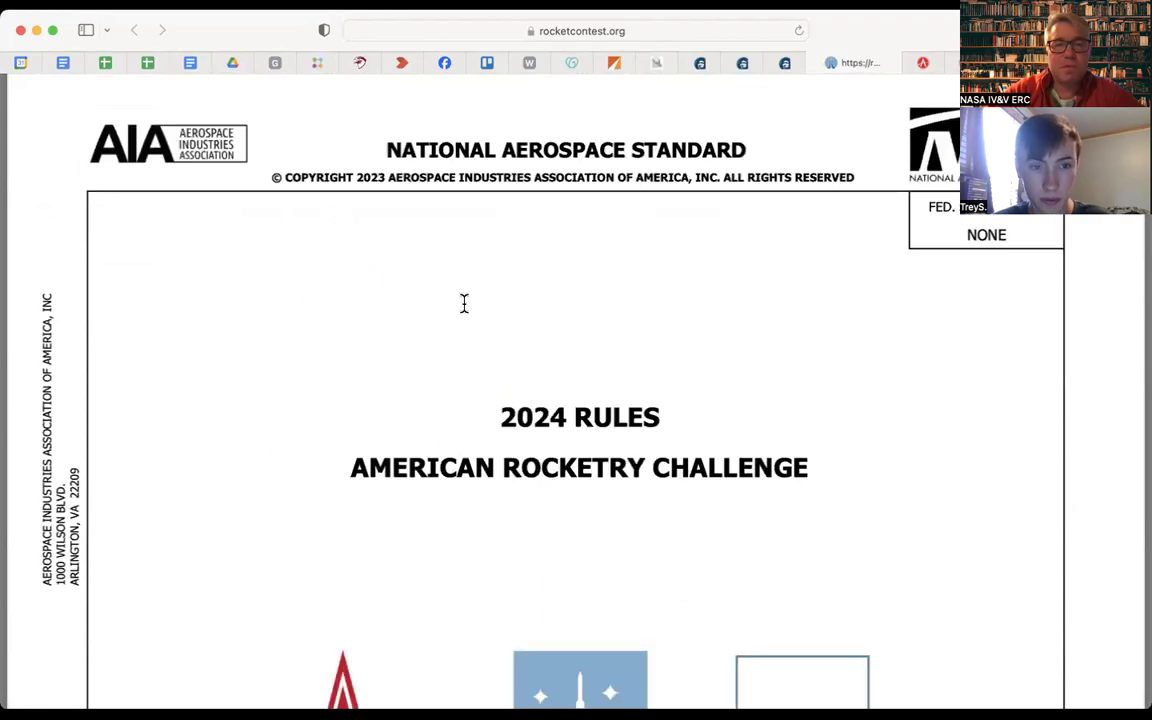
scroll(463, 303, "down", 10)
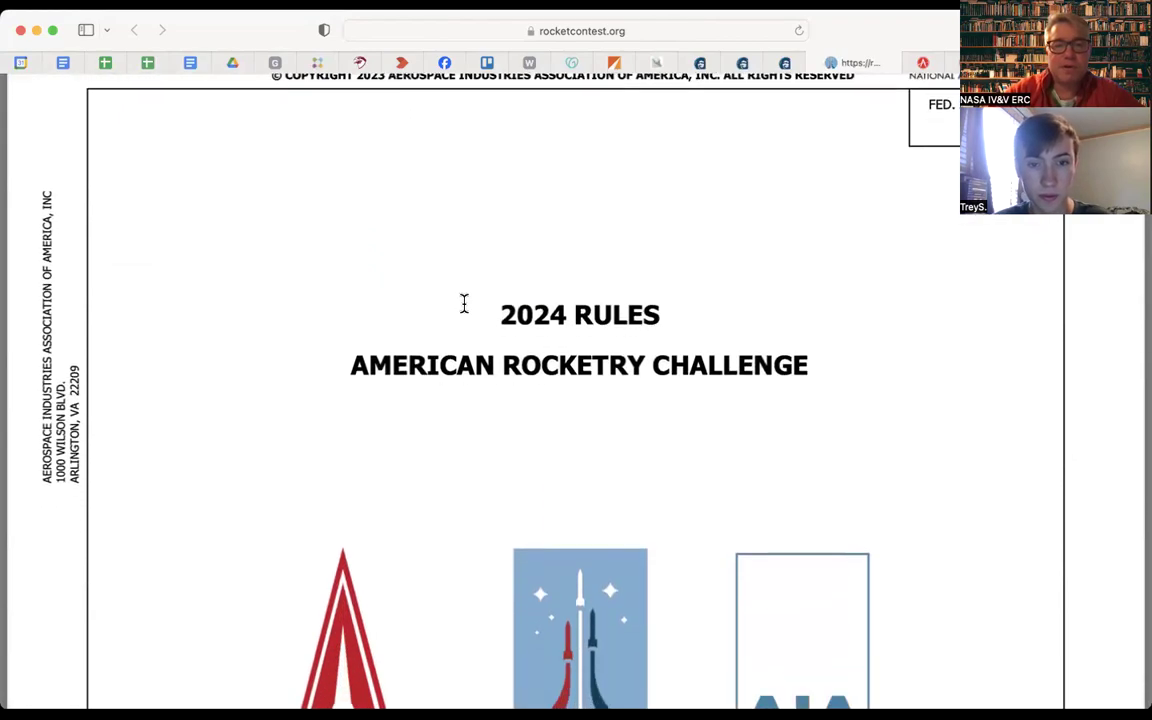
scroll(463, 303, "down", 20)
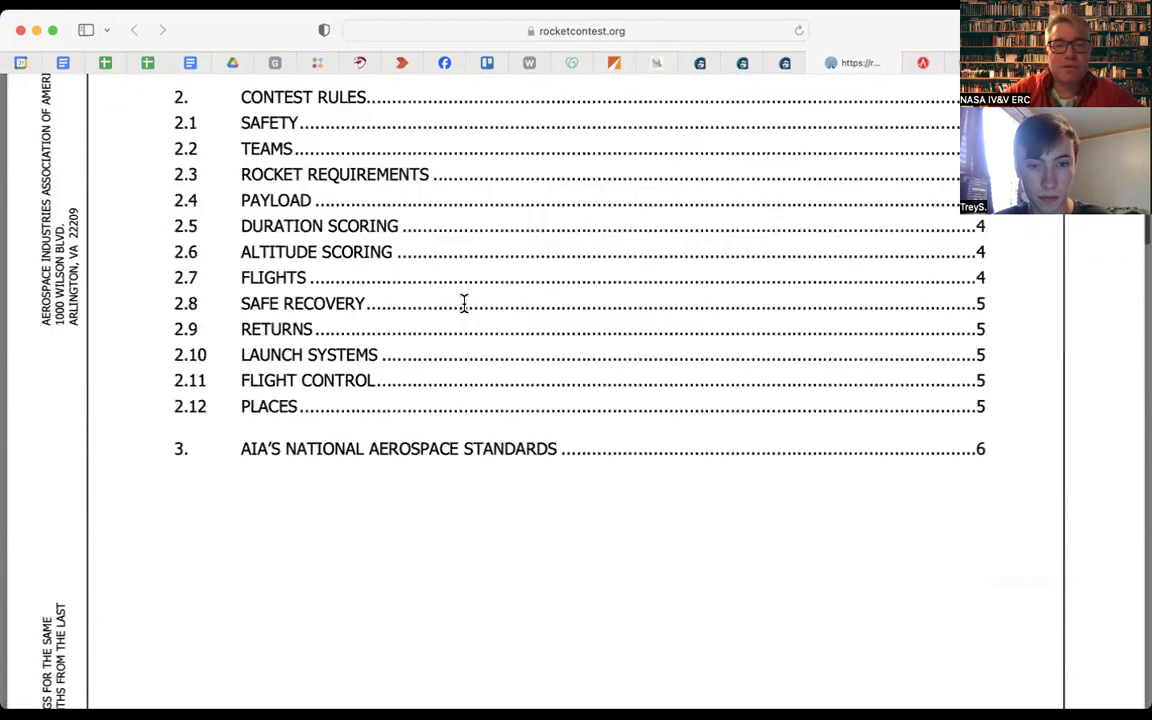
scroll(463, 303, "down", 5)
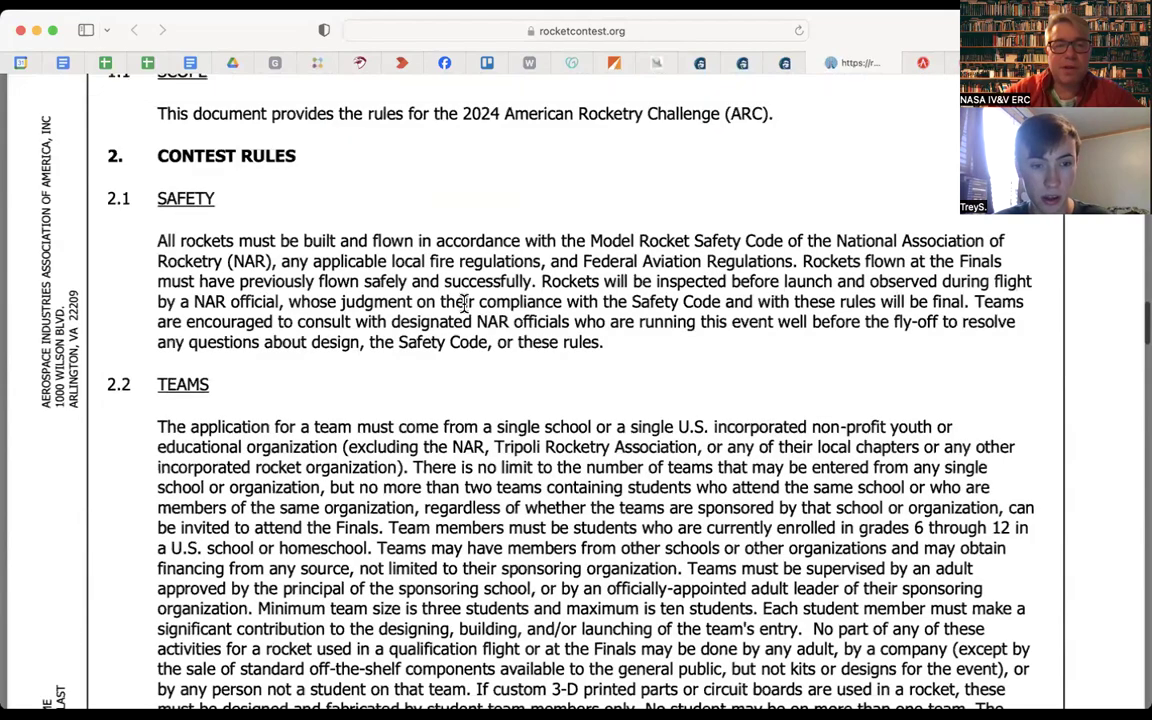
scroll(463, 303, "down", 2)
scroll(463, 303, "down", 8)
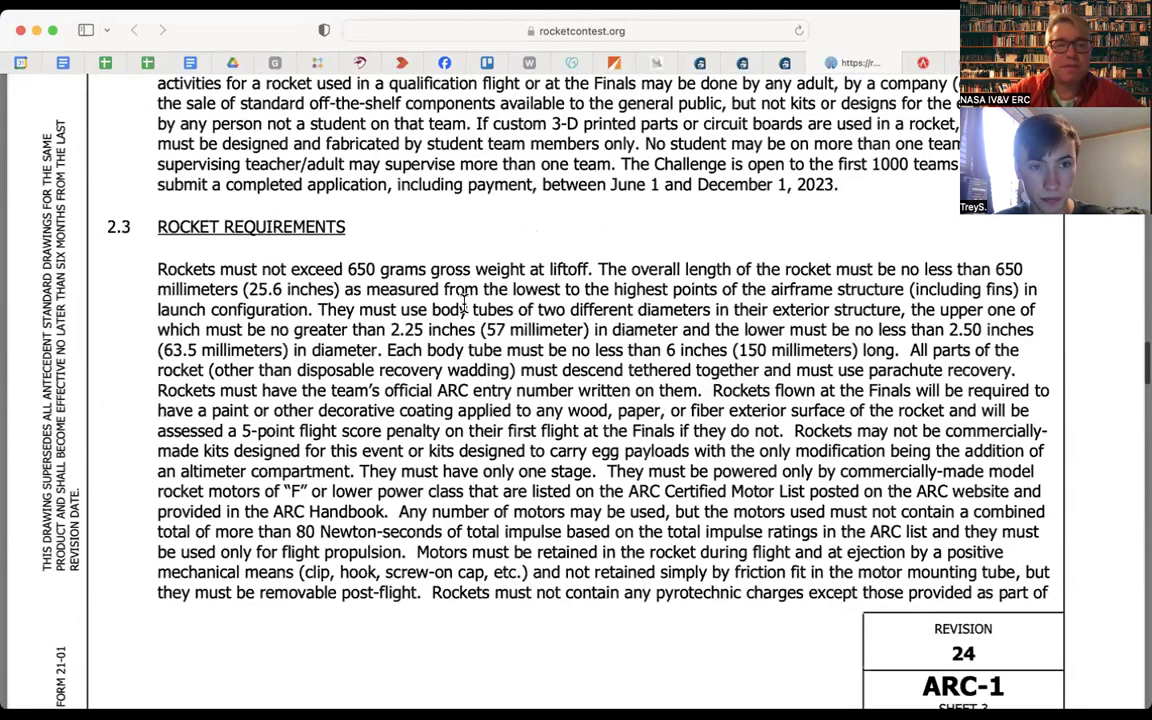
scroll(274, 184, "down", 1)
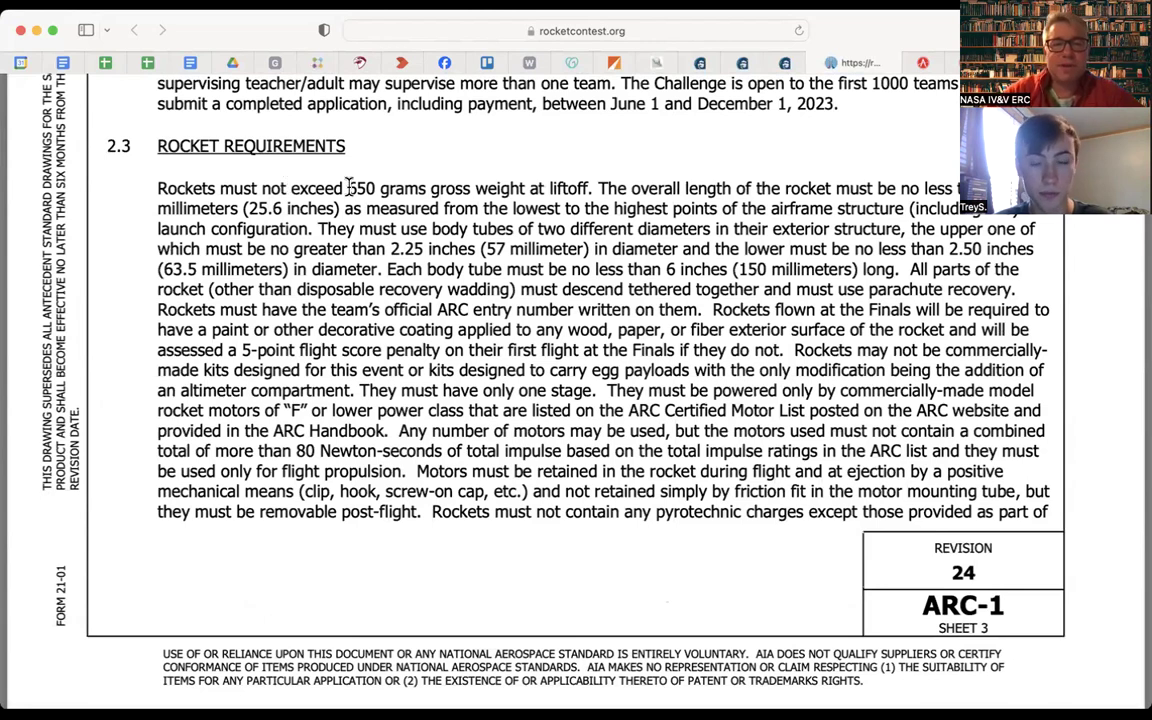
Highlight the 650-gram liftoff weight limit and the 650 millimeter (25.6 inches) minimum overall length in section 2.3.
left_click_drag(347, 188, 595, 188)
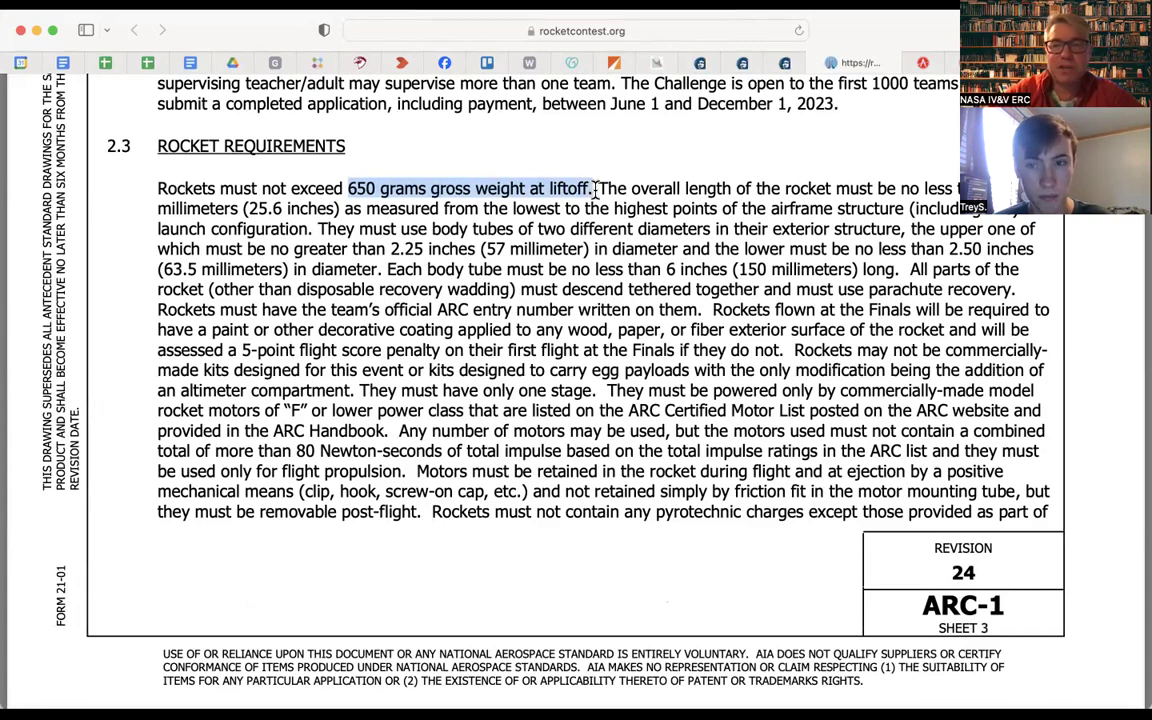
scroll(705, 252, "up", 3)
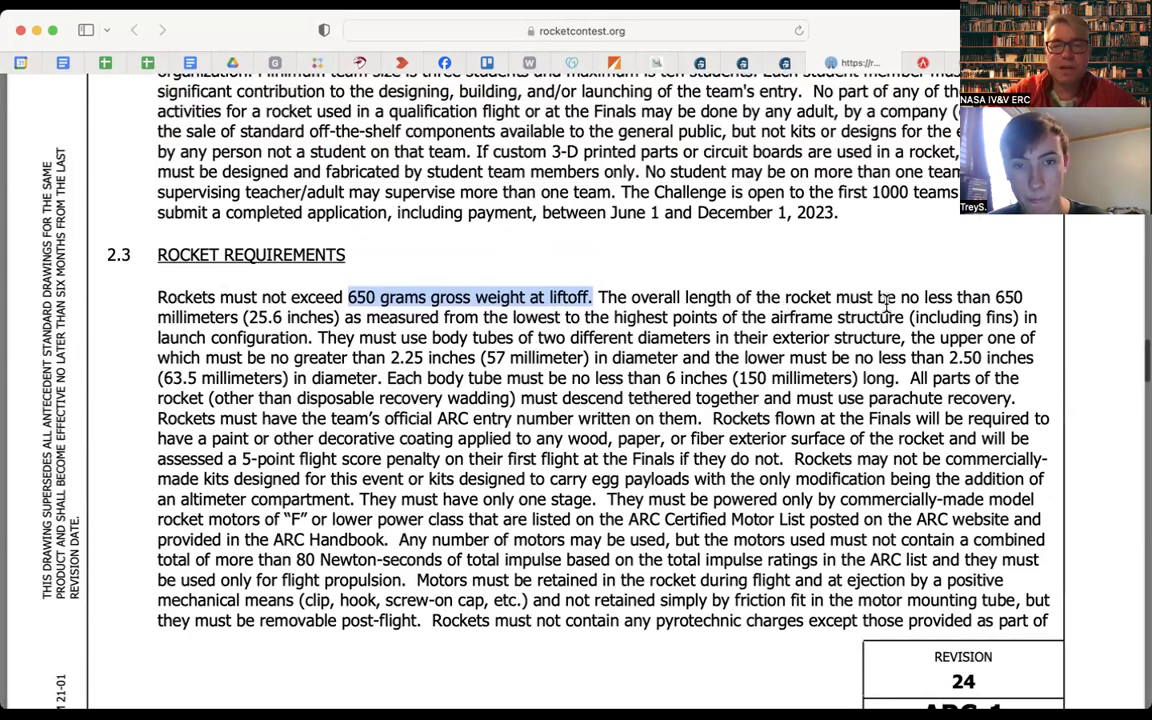
left_click(996, 297)
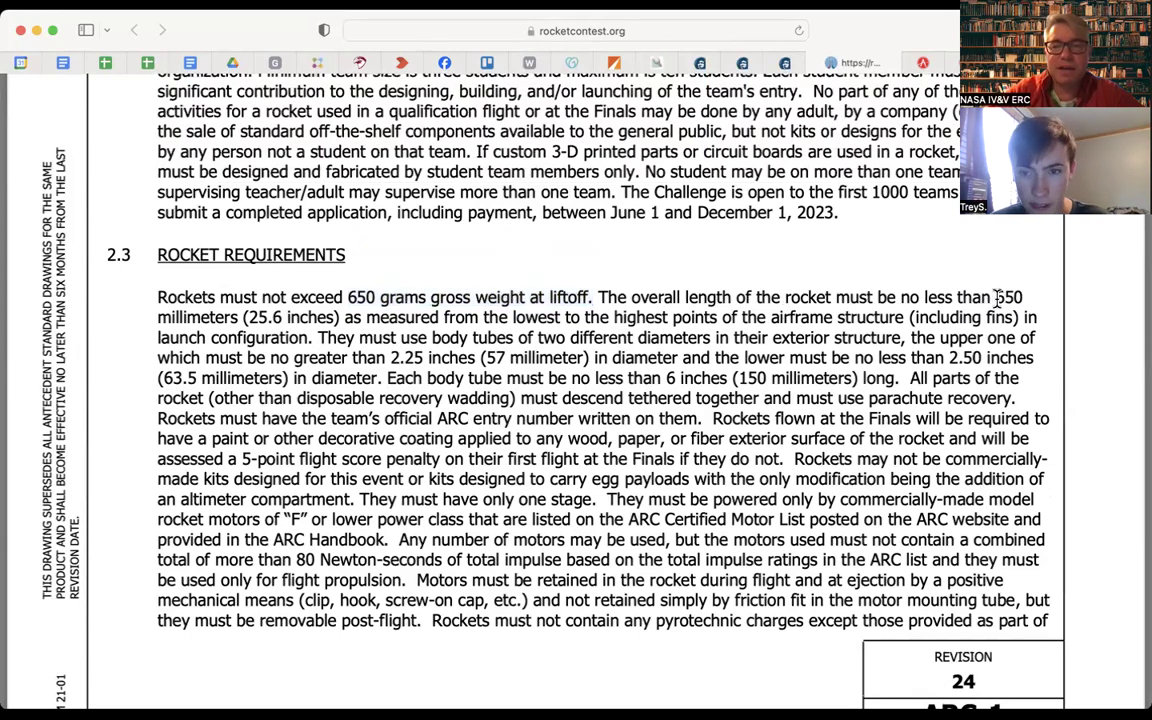
left_click_drag(901, 298, 347, 322)
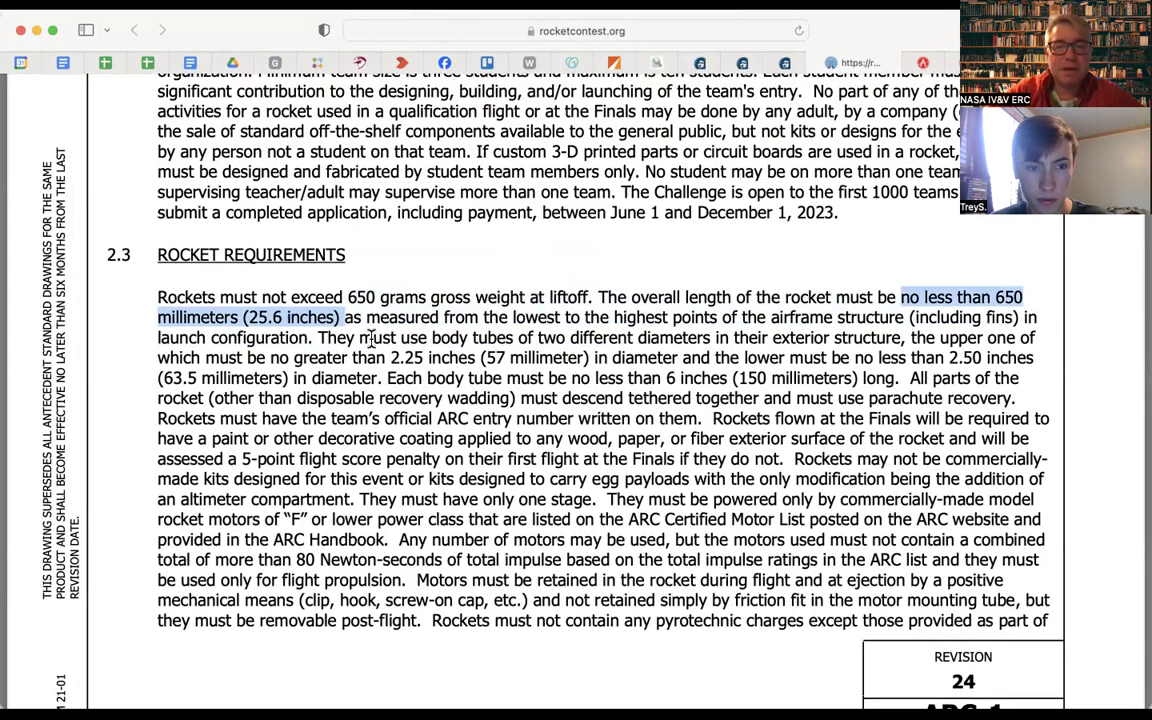
Highlight the full sentence requiring body tubes of two different diameters, through the lower tube's 2.50-inch (63.5 millimeters) minimum.
left_click(319, 341)
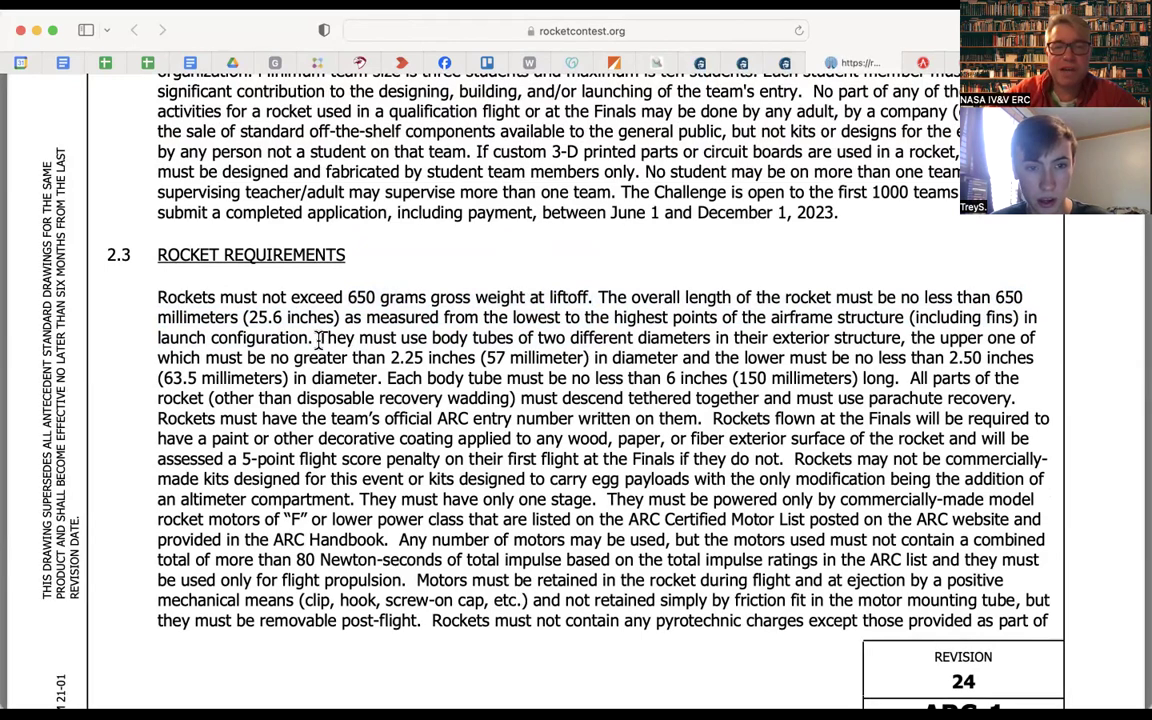
left_click_drag(319, 341, 319, 350)
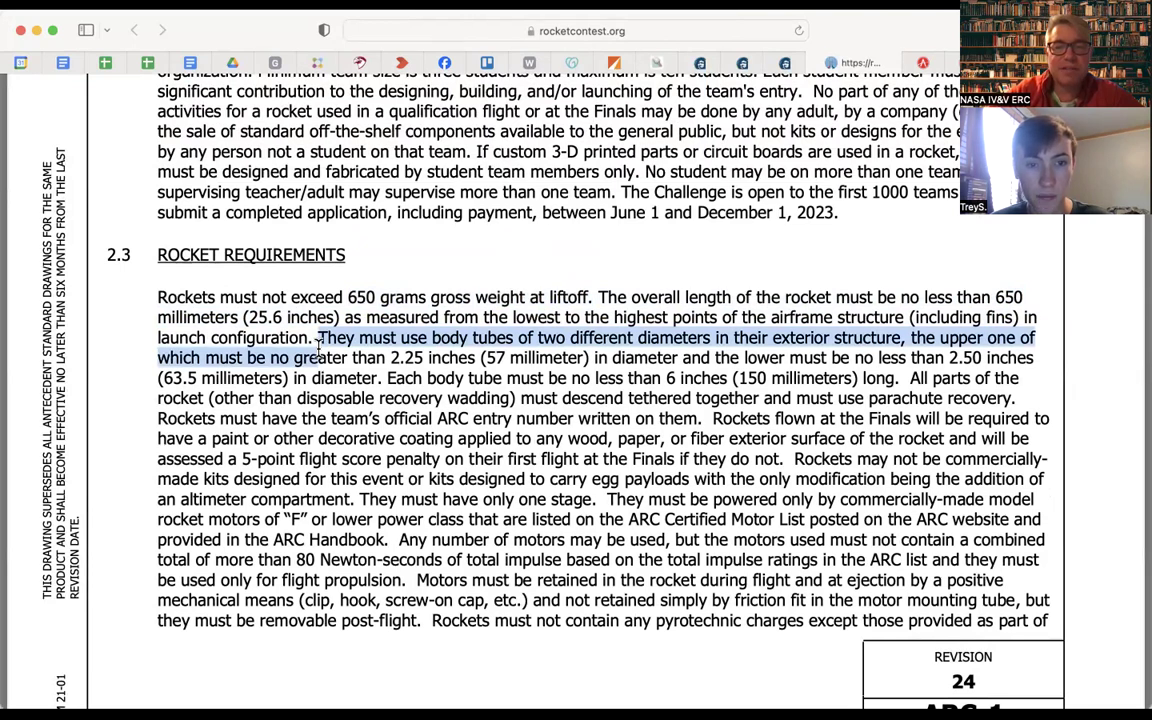
left_click_drag(319, 348, 594, 357)
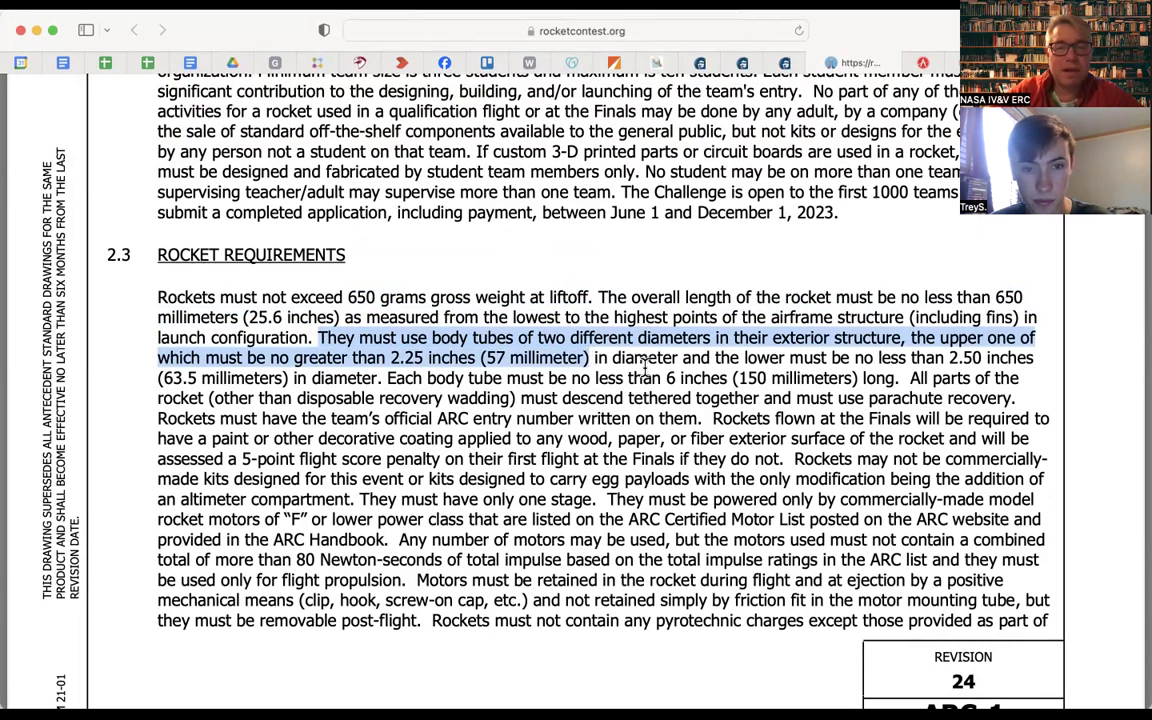
left_click(590, 357)
left_click_drag(228, 378, 257, 378)
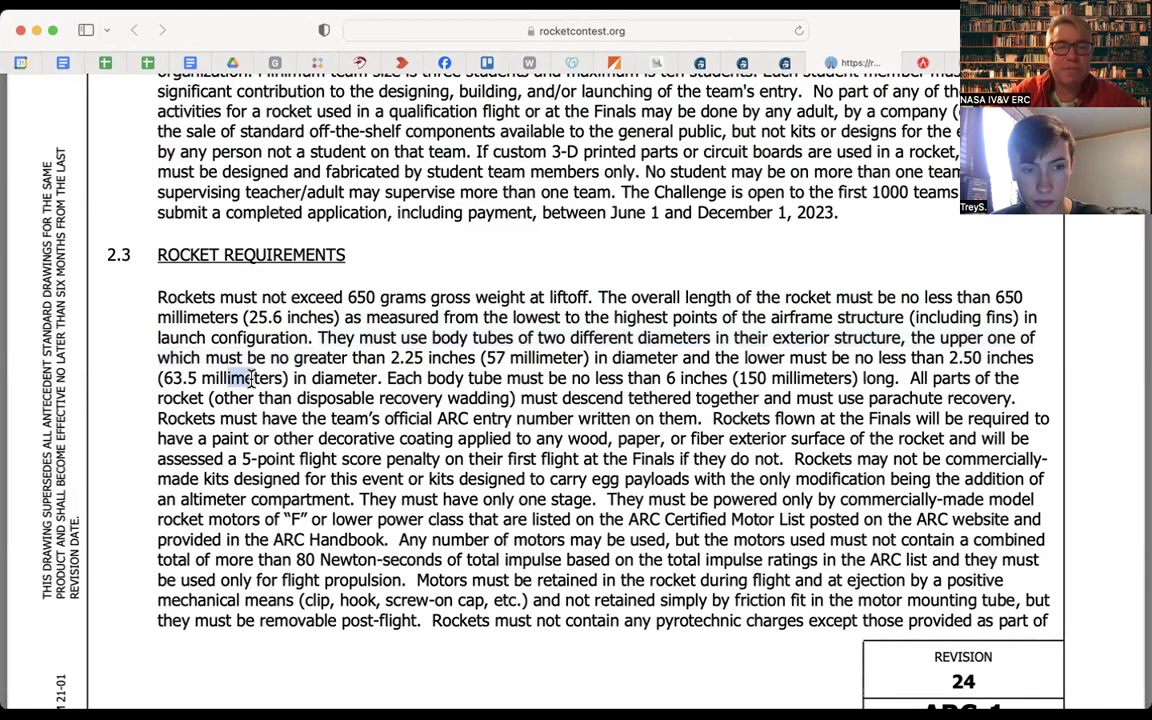
left_click_drag(320, 338, 382, 378)
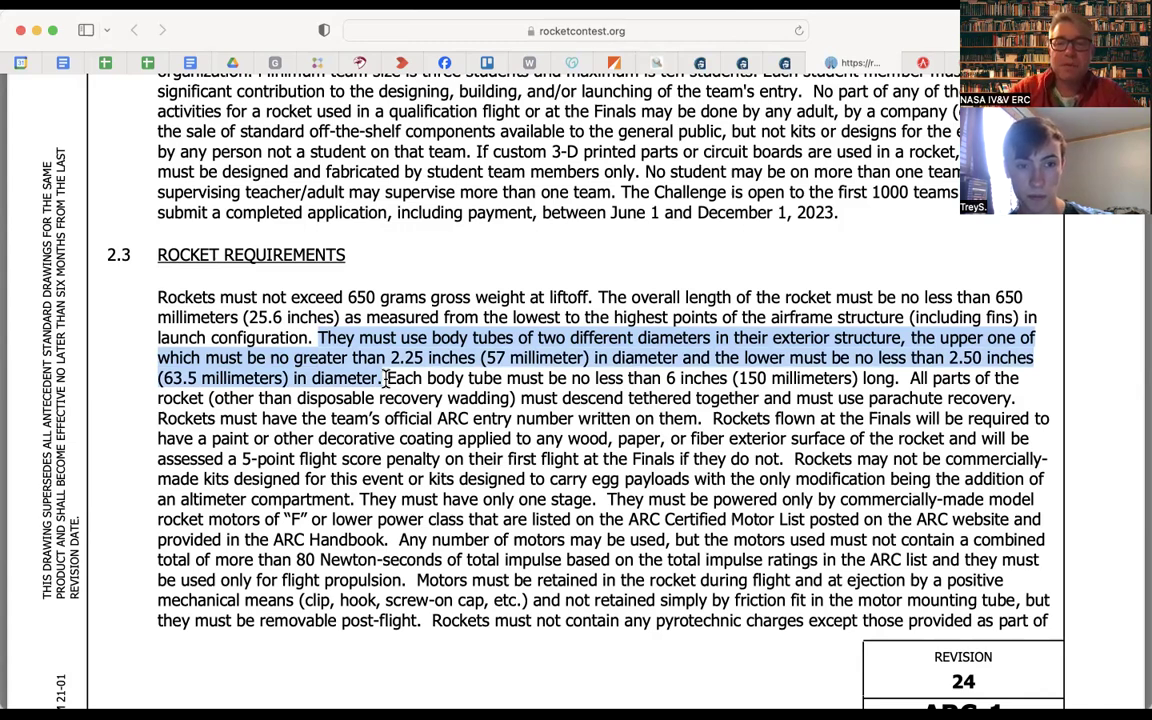
Highlight the 6-inch (150 millimeters) minimum body tube length and the 25.6-inch overall length figure.
scroll(386, 378, "down", 2)
left_click(430, 313)
left_click_drag(430, 313, 900, 314)
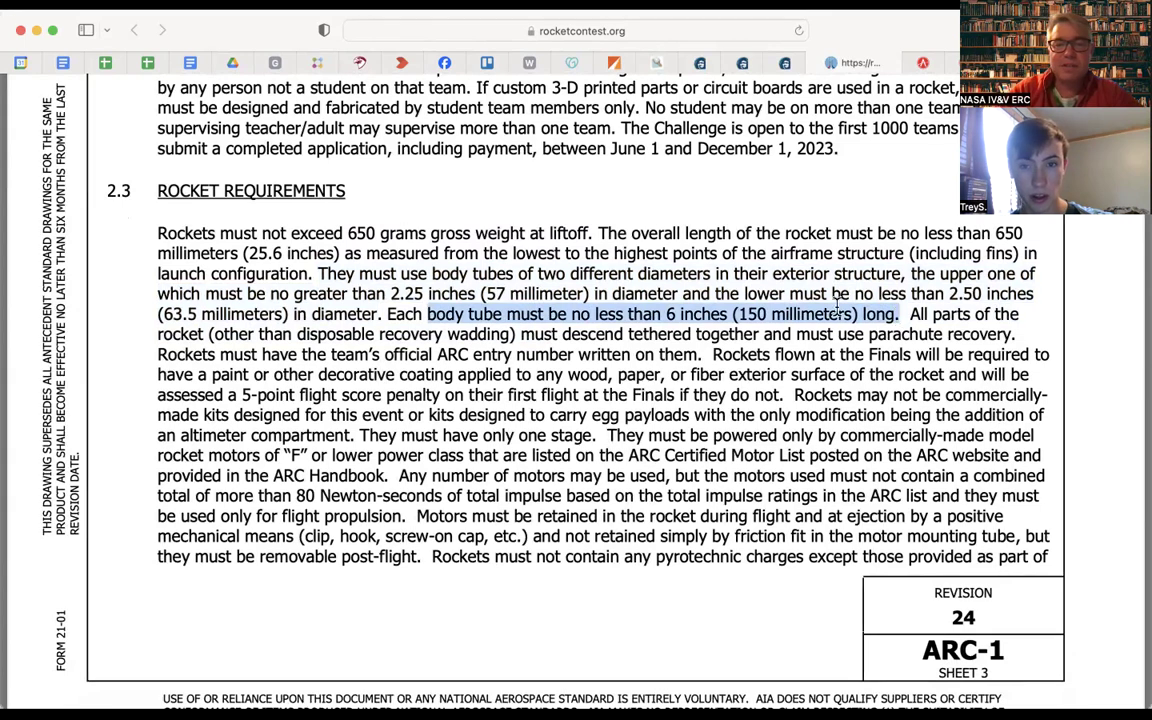
left_click_drag(341, 253, 235, 252)
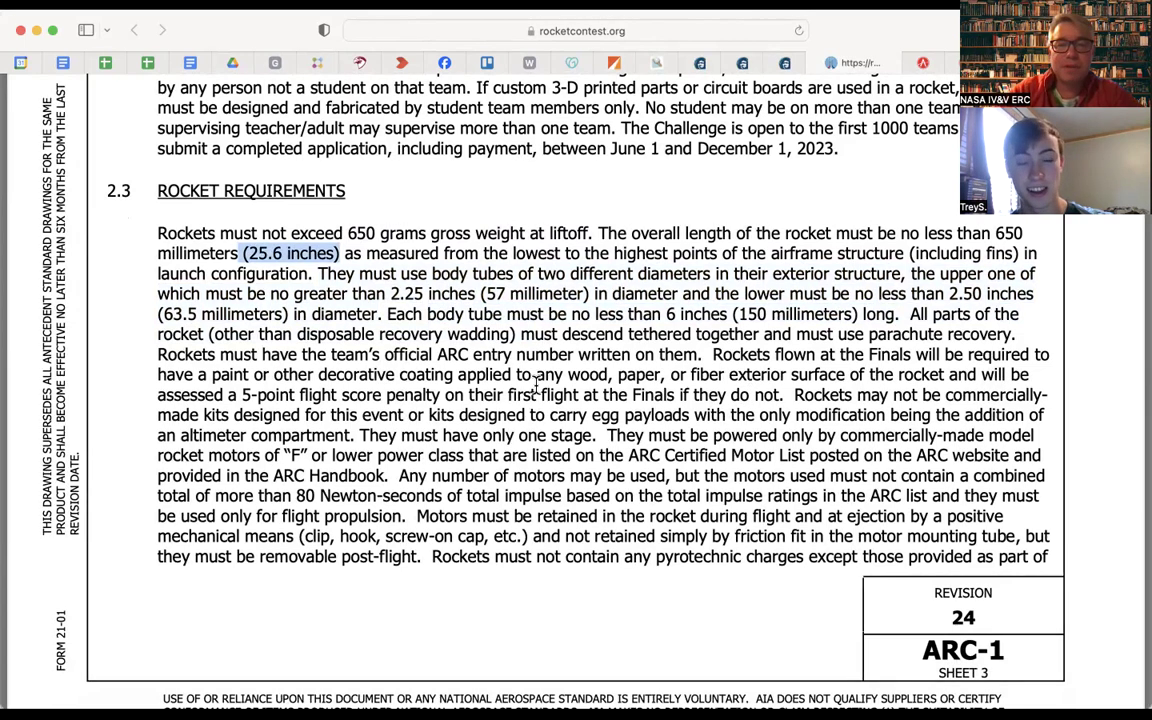
Highlight the tethered parachute recovery rule and the passage running from the Finals coating requirement to the 80 Newton-second motor limit.
left_click_drag(909, 314, 1027, 340)
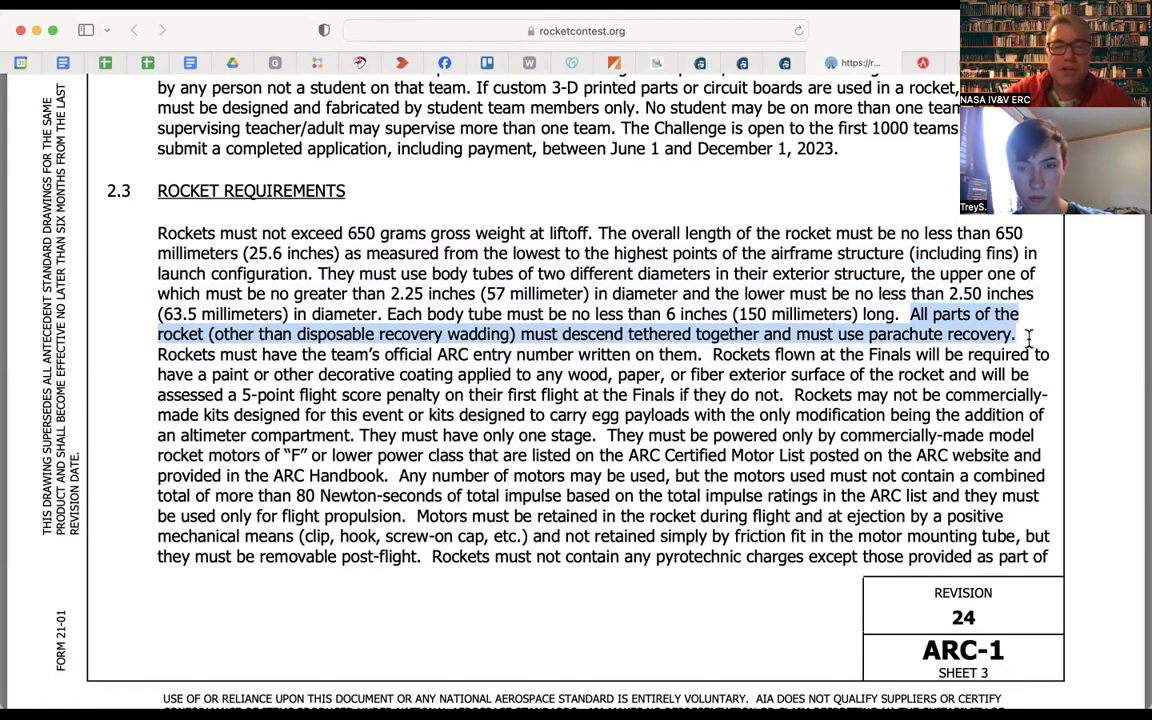
scroll(742, 360, "down", 2)
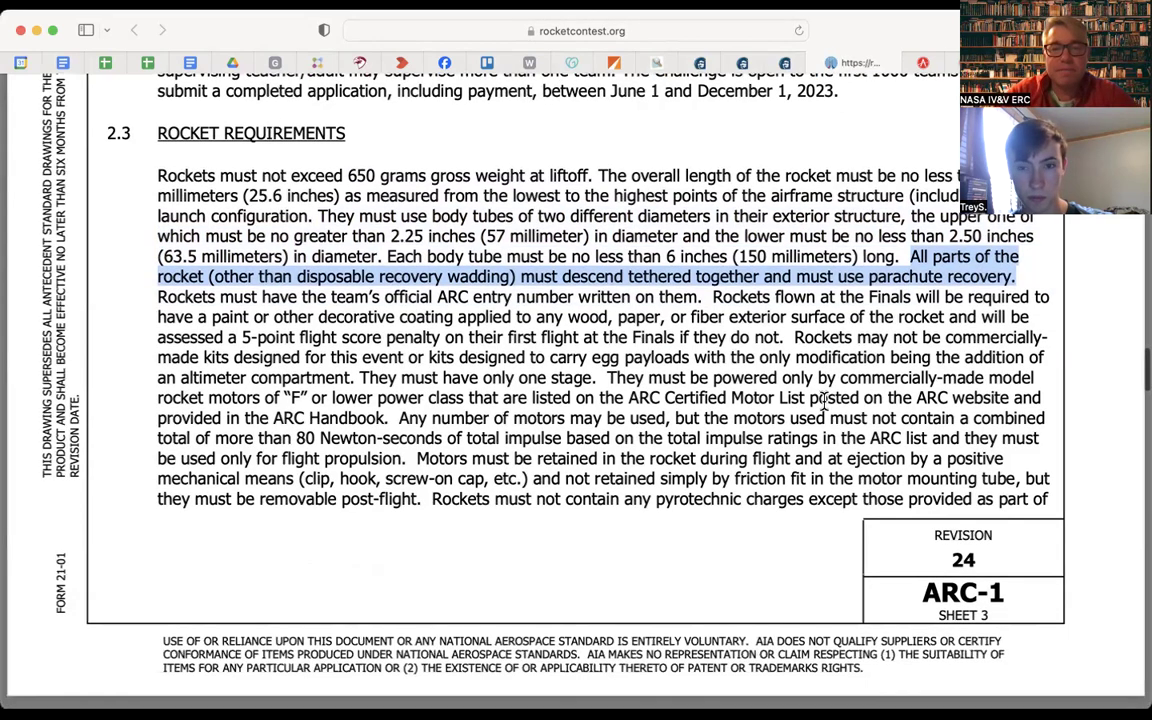
left_click_drag(708, 297, 682, 429)
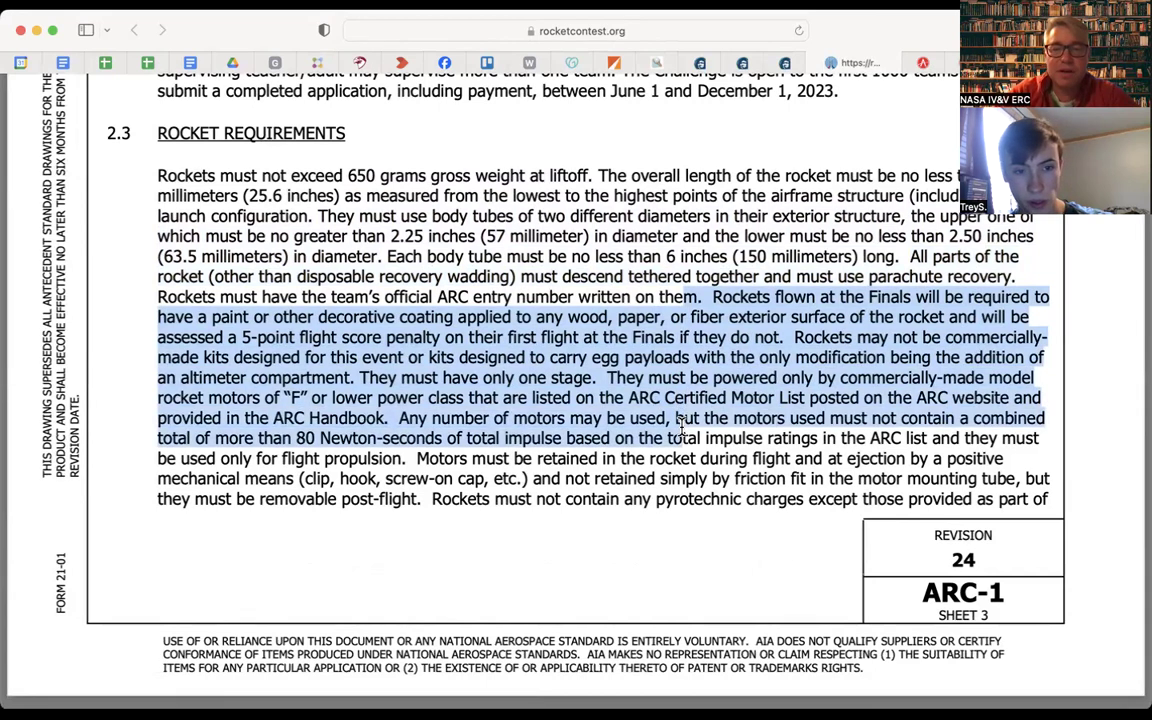
left_click(613, 383)
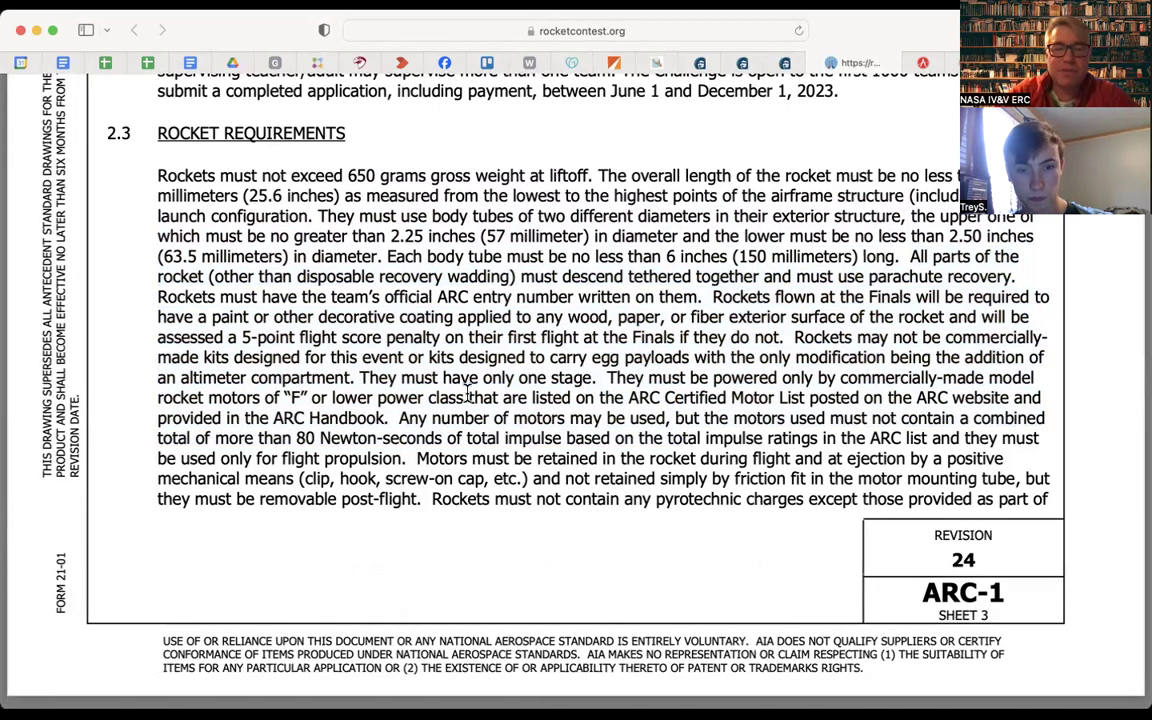
Highlight the single-stage and motor rules, from "only one stage" through the "F" power class and 80 Newton-second limits to flight propulsion.
mouse_move(482, 378)
left_mouse_down()
mouse_move(485, 418)
mouse_move(483, 378)
mouse_move(470, 397)
left_mouse_up()
left_click(483, 378)
left_click(473, 378)
left_click(472, 385)
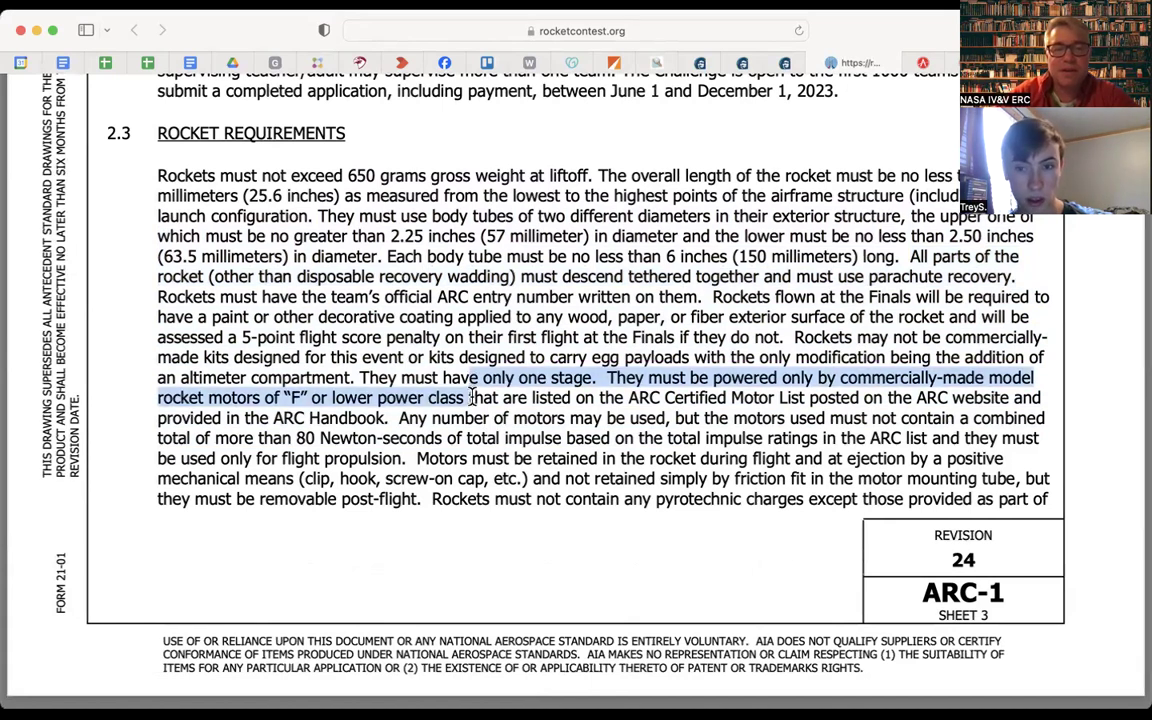
left_click(473, 380)
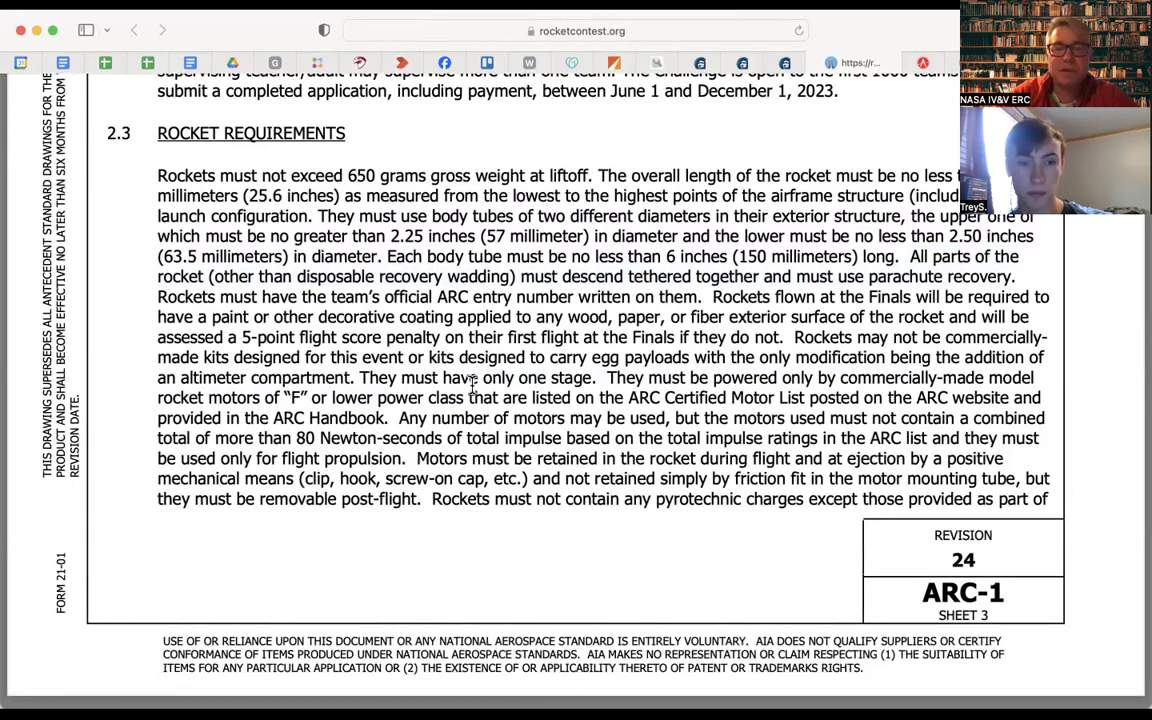
left_click_drag(472, 381, 472, 397)
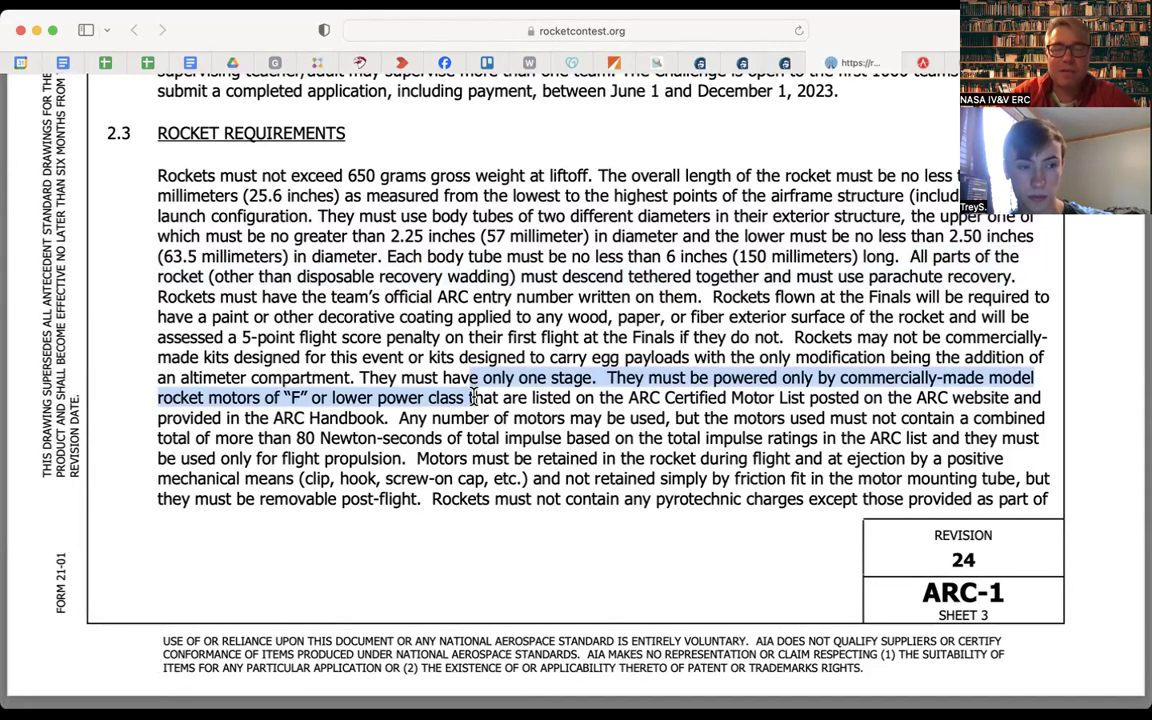
left_click_drag(472, 397, 472, 458)
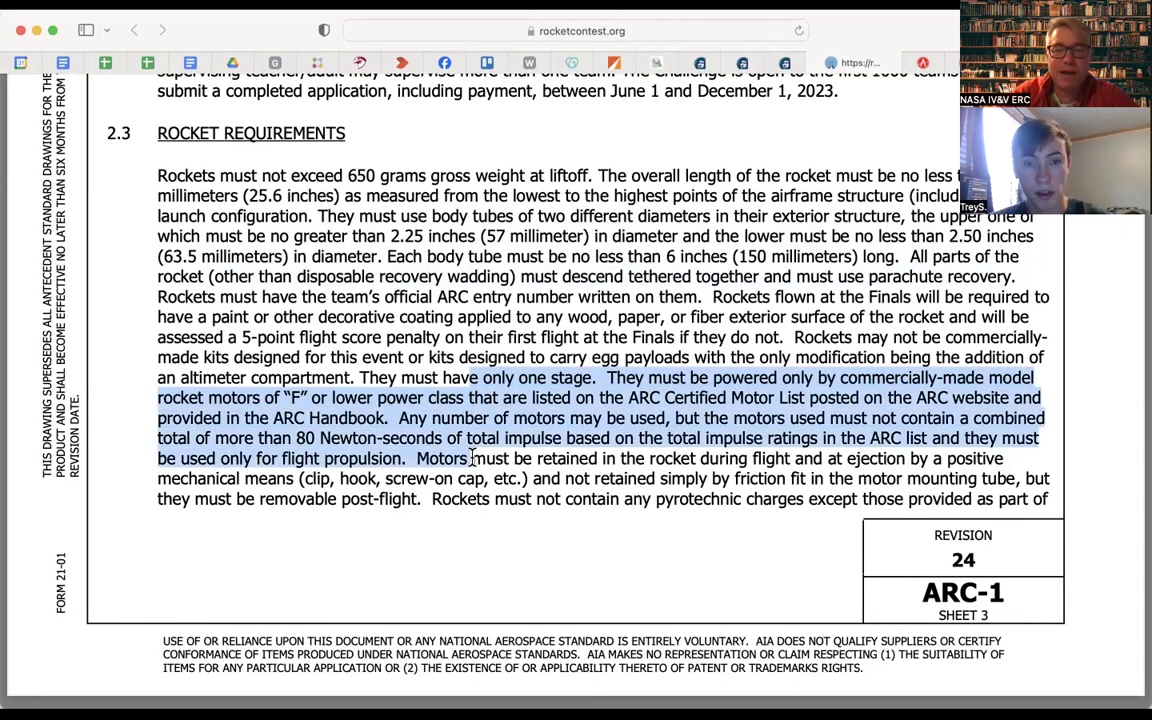
Find section 2.4, Payload, and highlight the raw egg's weight and diameter limits plus the rules on returning and inspecting it.
scroll(472, 458, "down", 10)
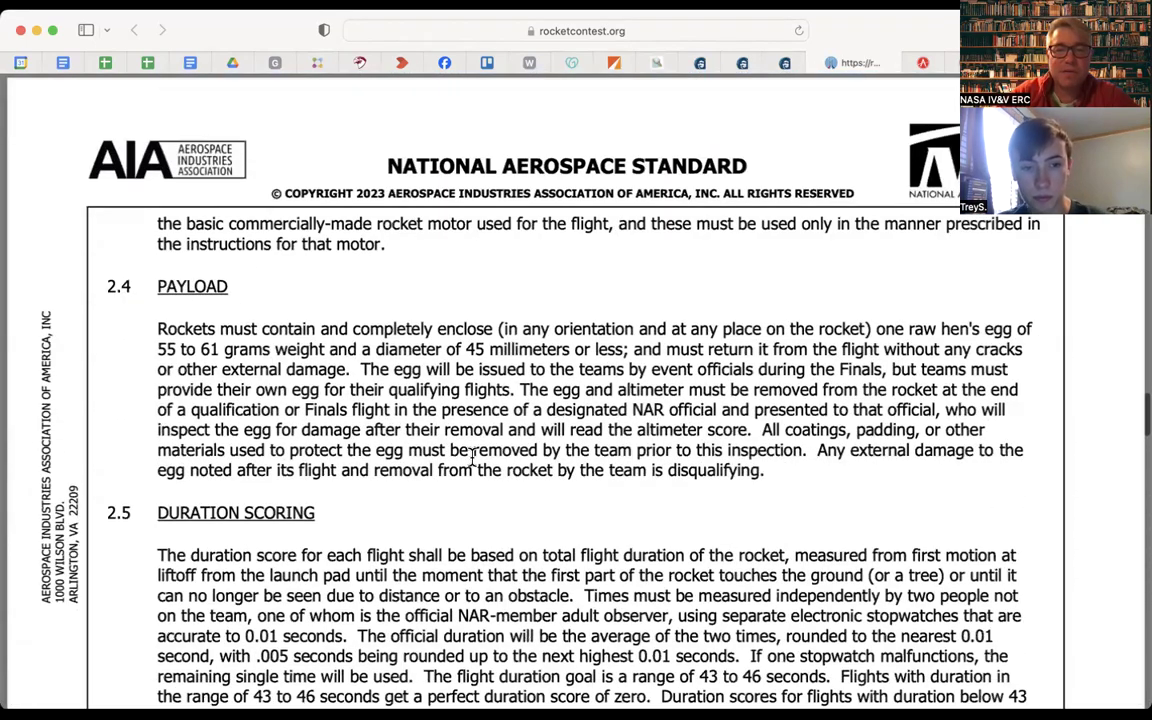
scroll(472, 458, "down", 2)
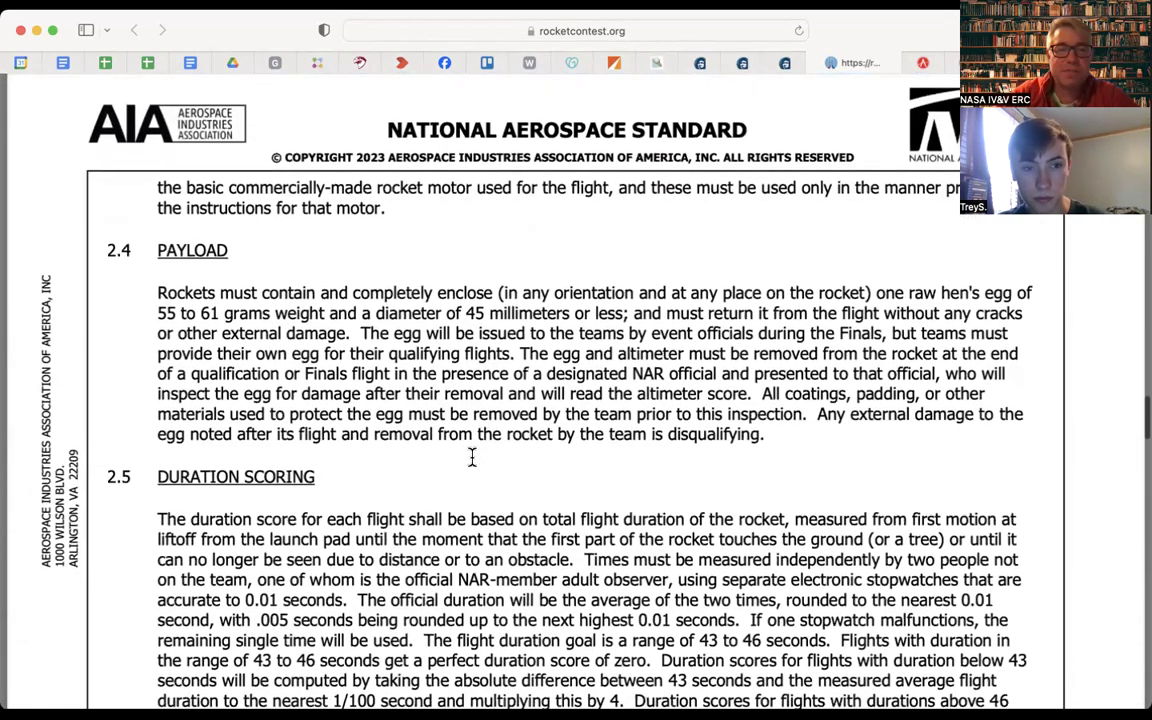
scroll(478, 358, "up", 1)
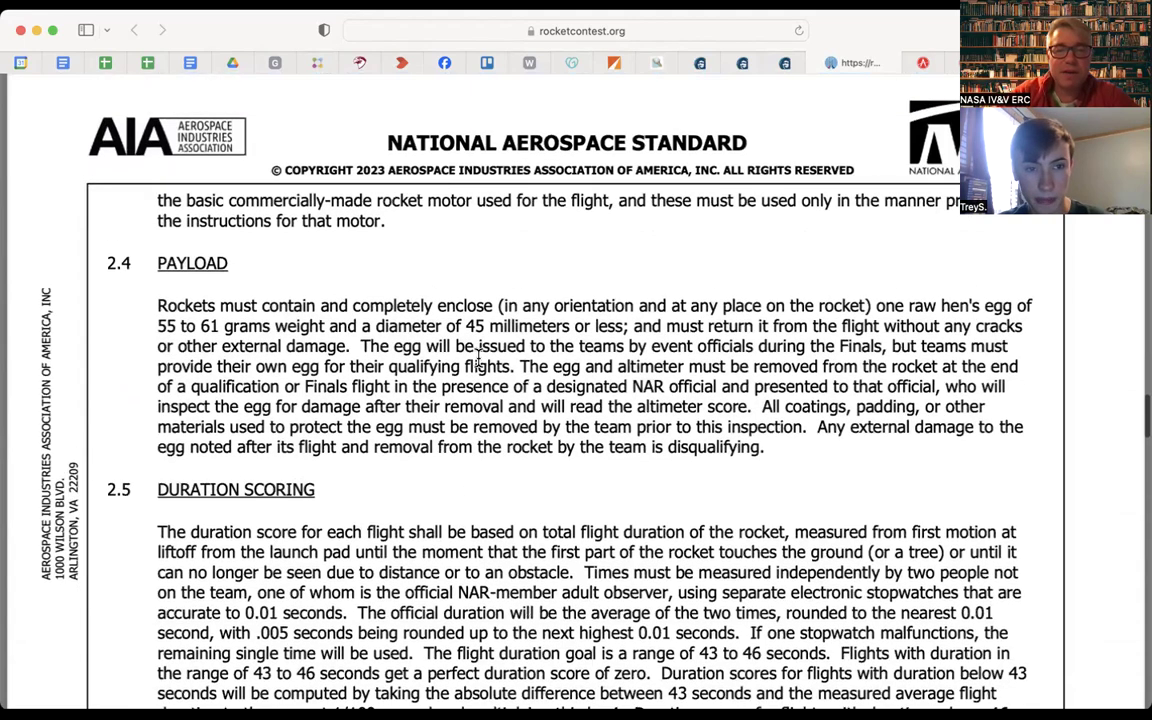
left_click_drag(875, 305, 1038, 315)
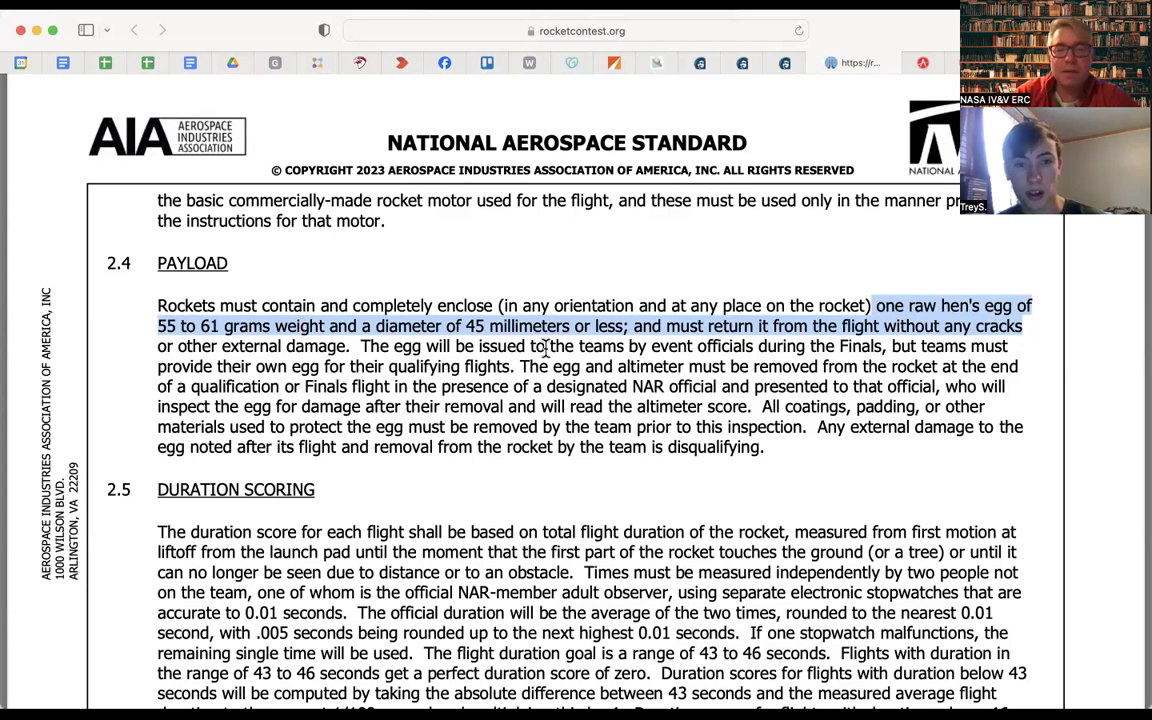
left_click(503, 328)
left_click_drag(563, 327, 540, 427)
Read section 2.5, Duration Scoring, highlighting the text from total flight duration through the 43 to 46 second goal.
scroll(545, 414, "down", 3)
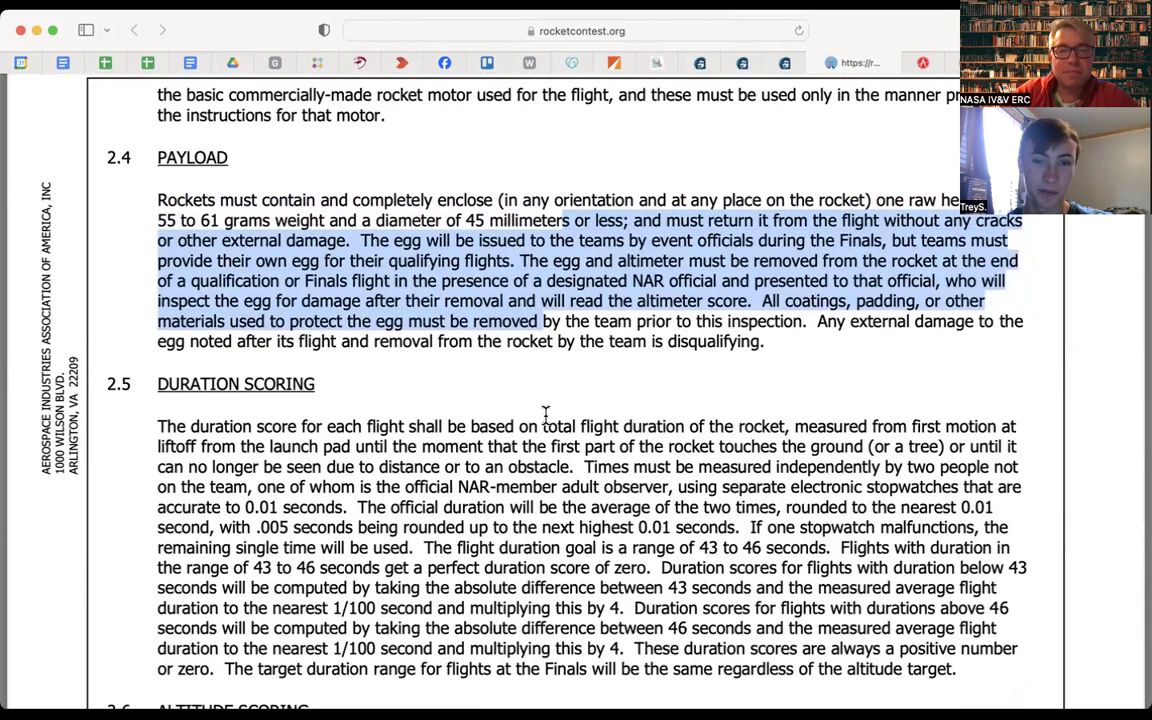
scroll(546, 413, "down", 2)
left_click_drag(440, 368, 489, 505)
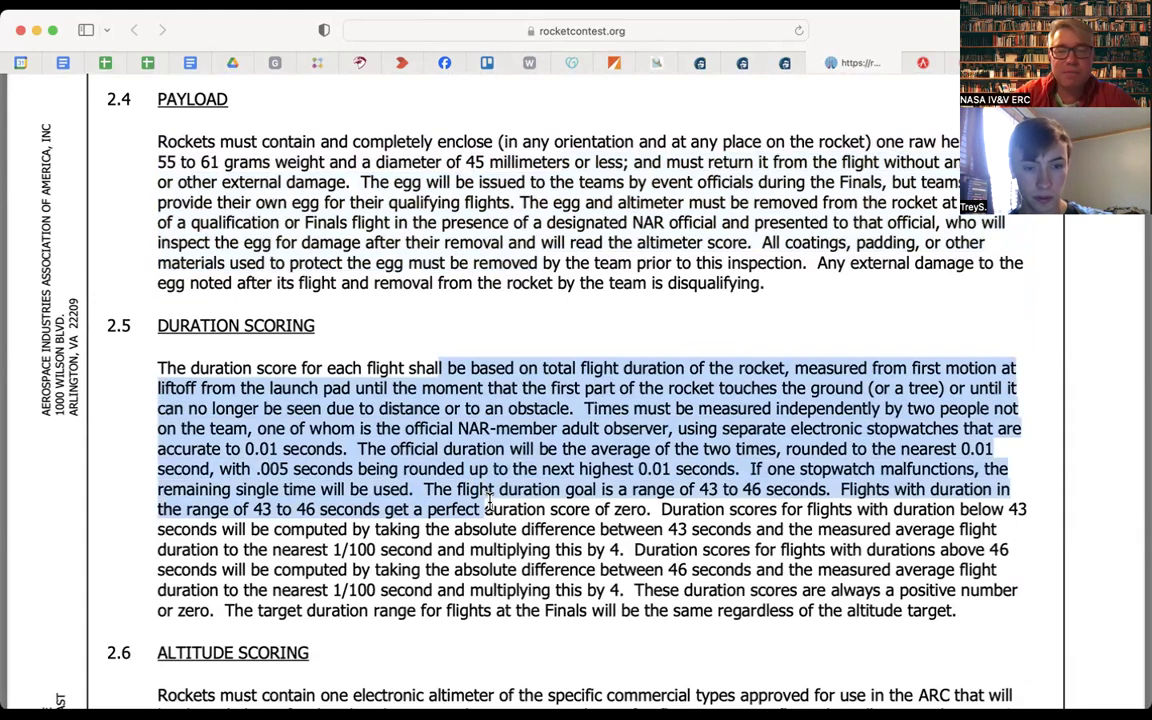
left_click(632, 478)
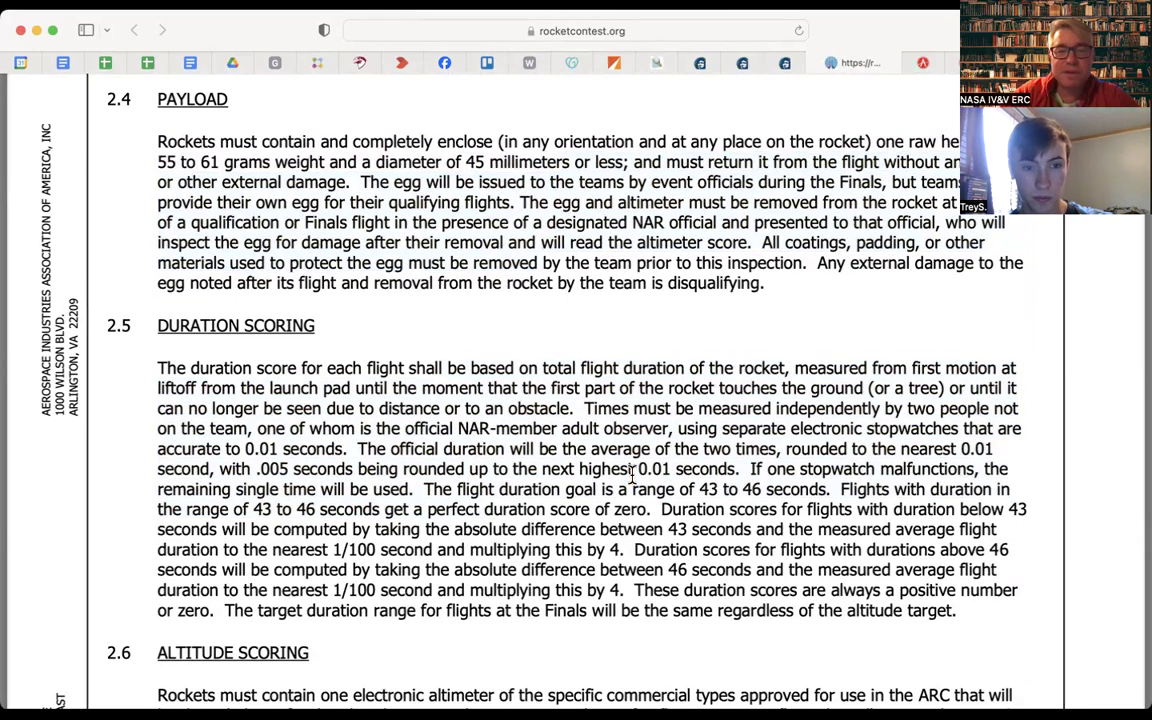
scroll(632, 477, "down", 1)
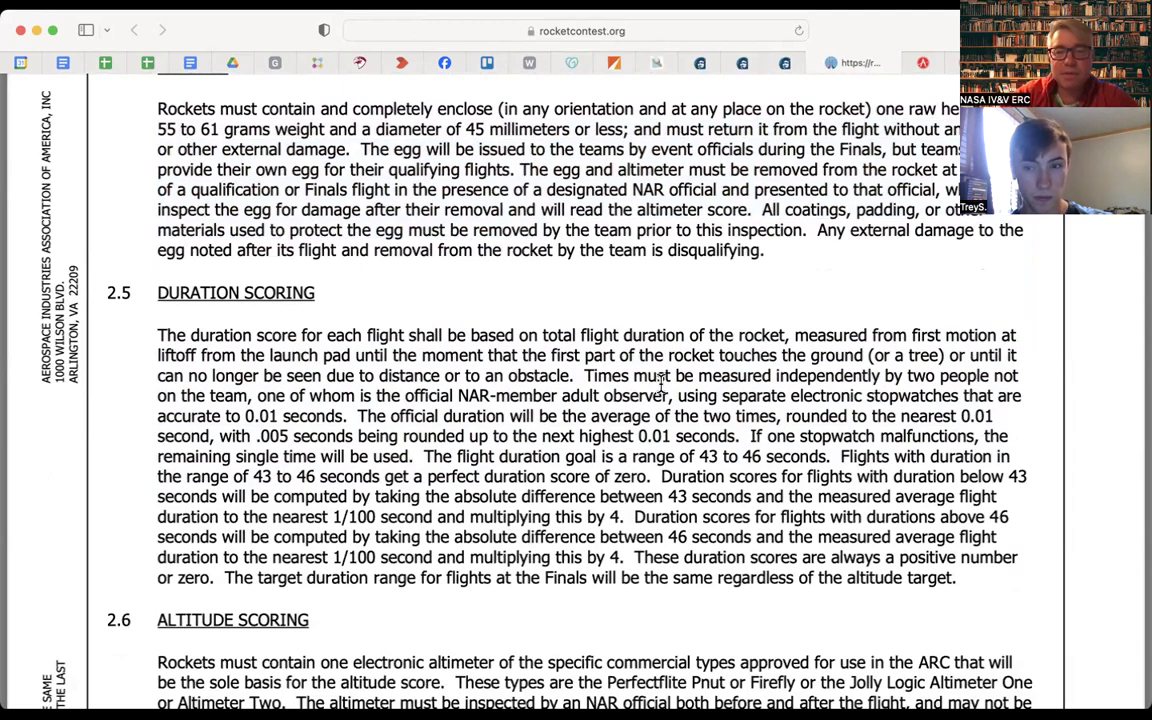
scroll(661, 382, "down", 1)
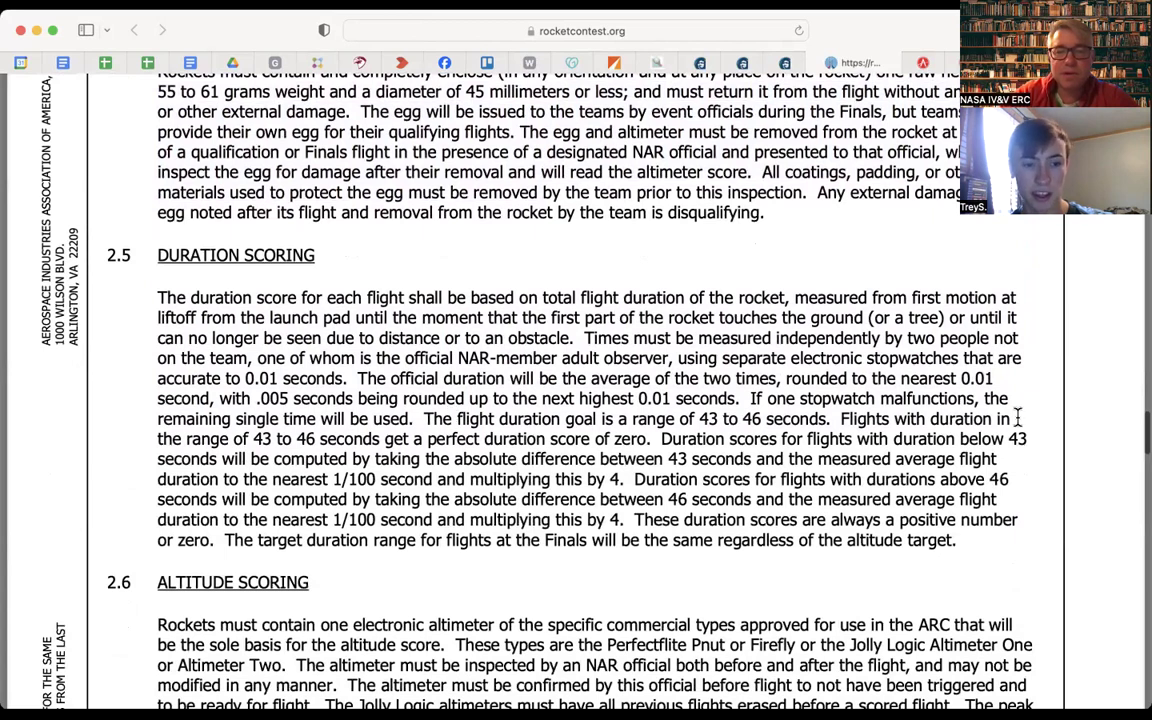
Highlight the perfect duration score rule for 43 to 46 seconds and the 820 feet qualification goal in section 2.6, Altitude Scoring.
left_click_drag(840, 419, 652, 446)
left_click(430, 441, "shift")
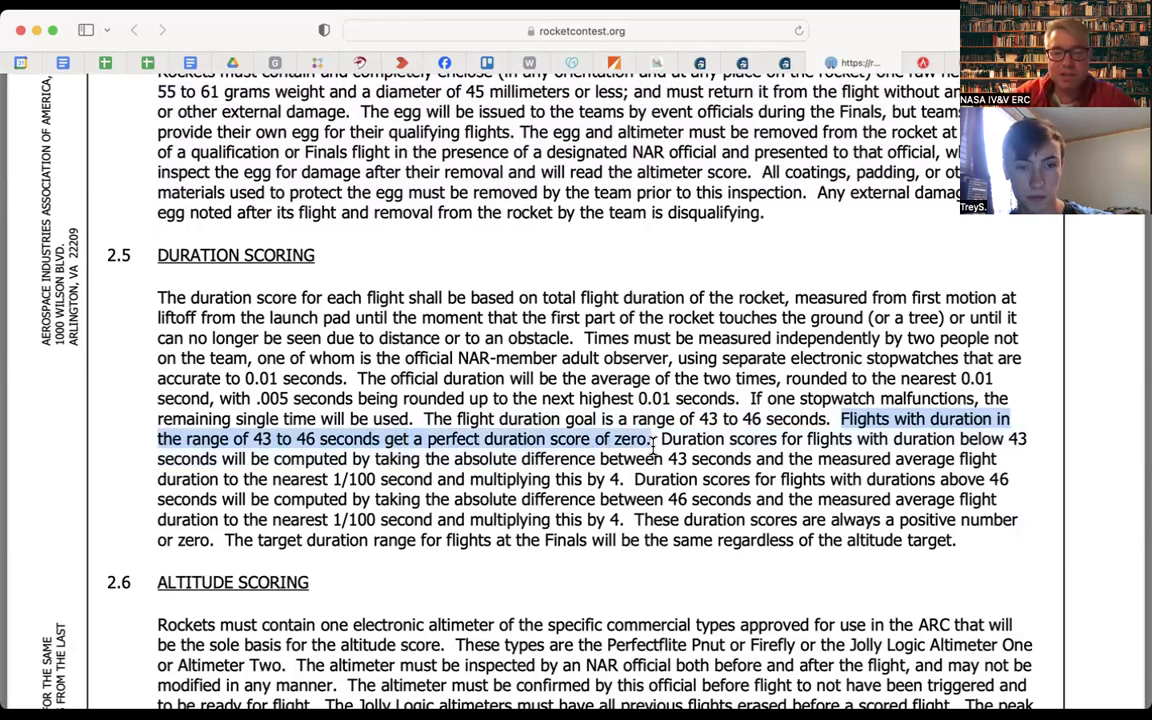
scroll(652, 446, "down", 5)
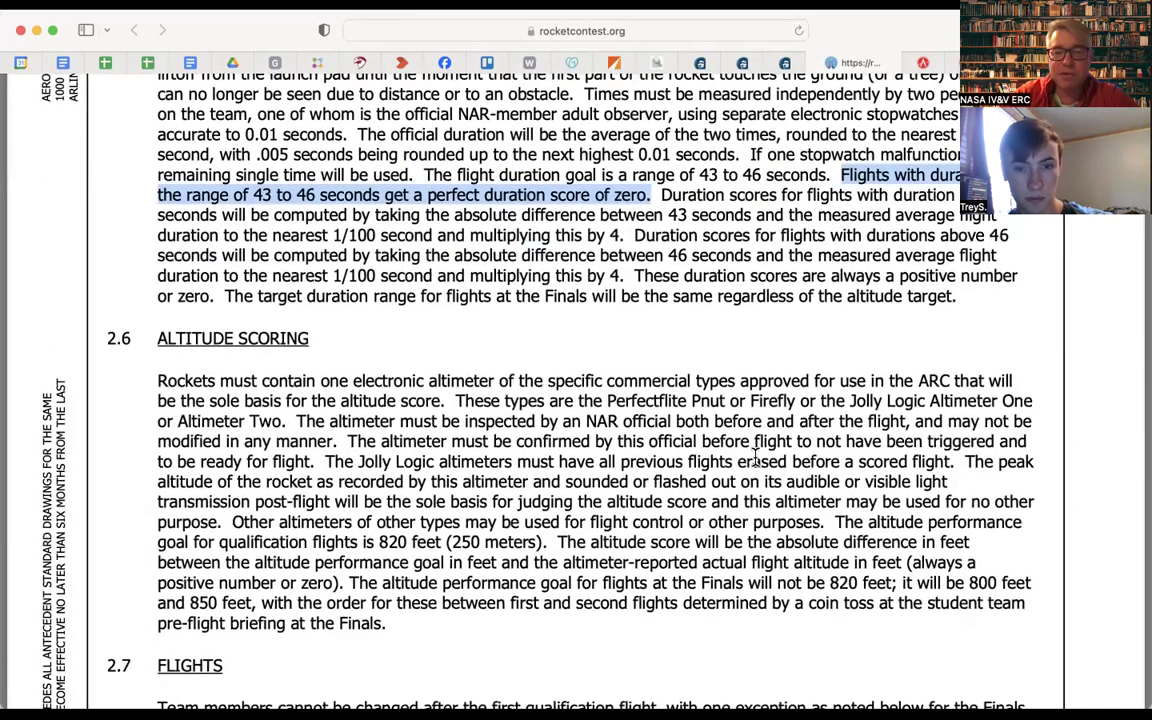
left_click_drag(378, 542, 448, 547)
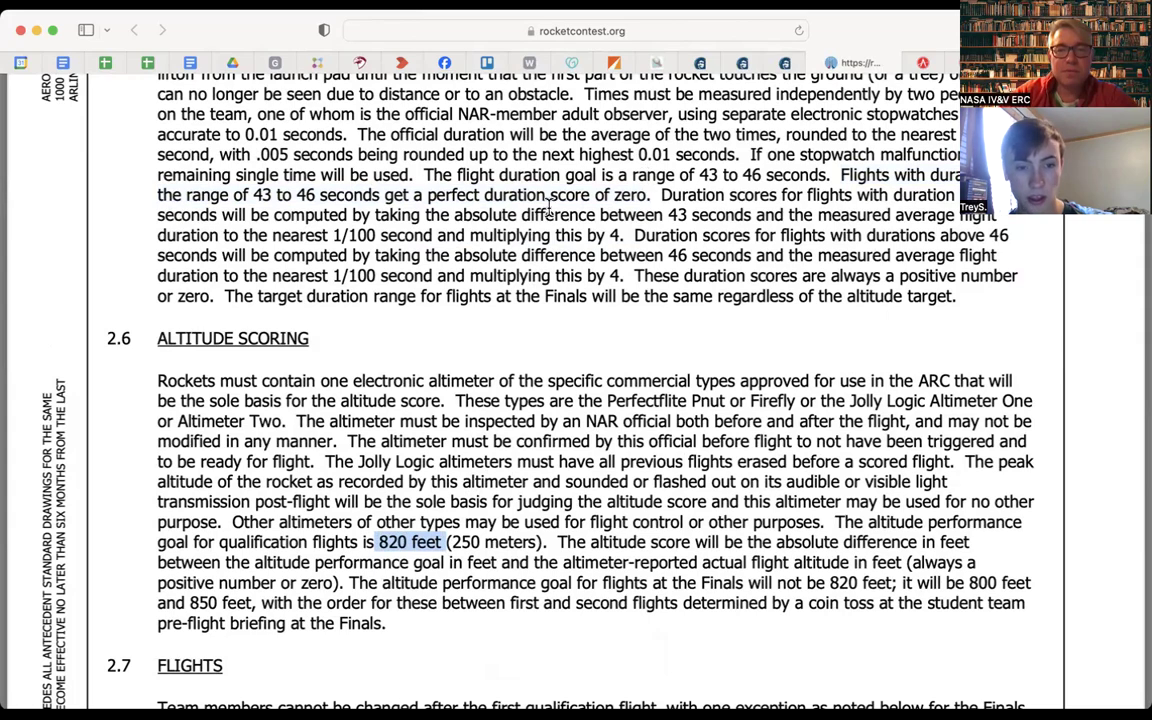
scroll(581, 345, "up", 2)
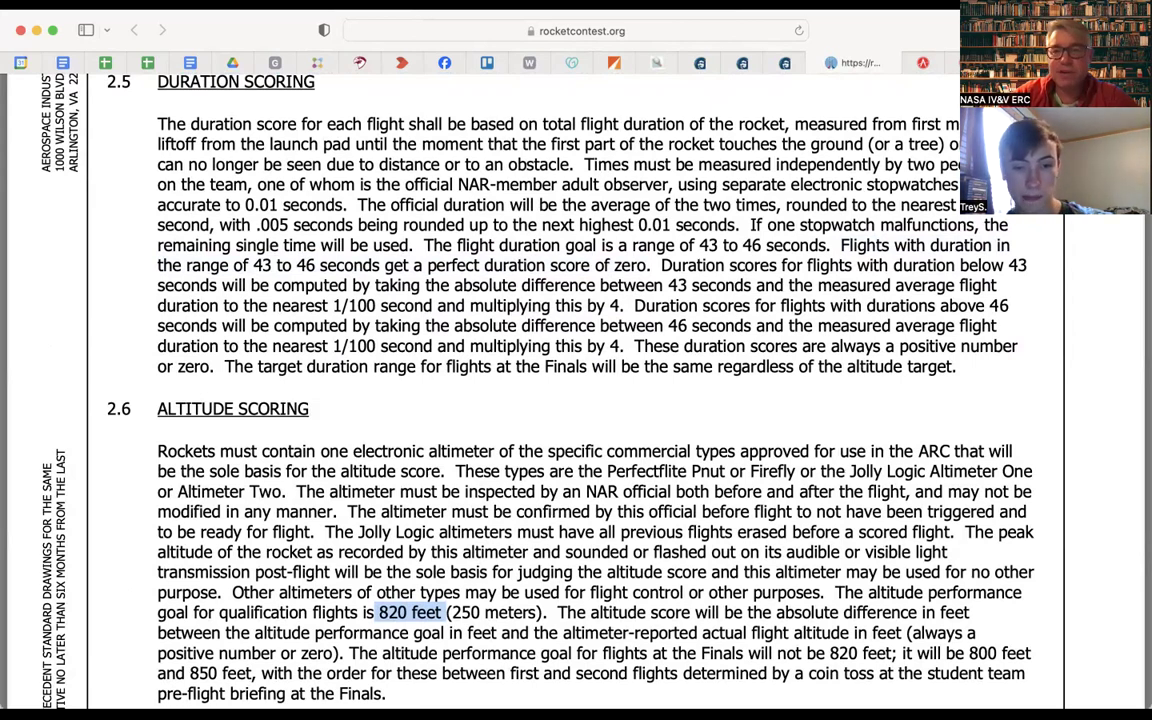
Switch to the Apogee nose cone listing and highlight the price of the 56mm ARC (TARC) Foam Nose Cone.
left_click(924, 63)
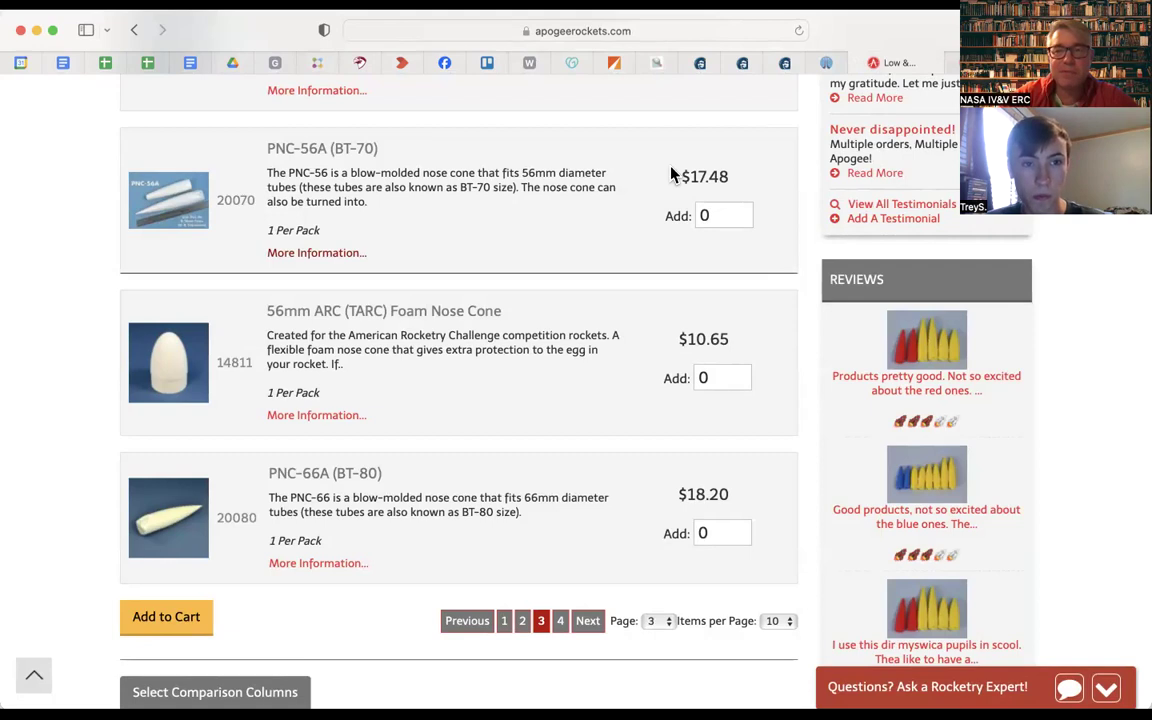
scroll(672, 174, "down", 1)
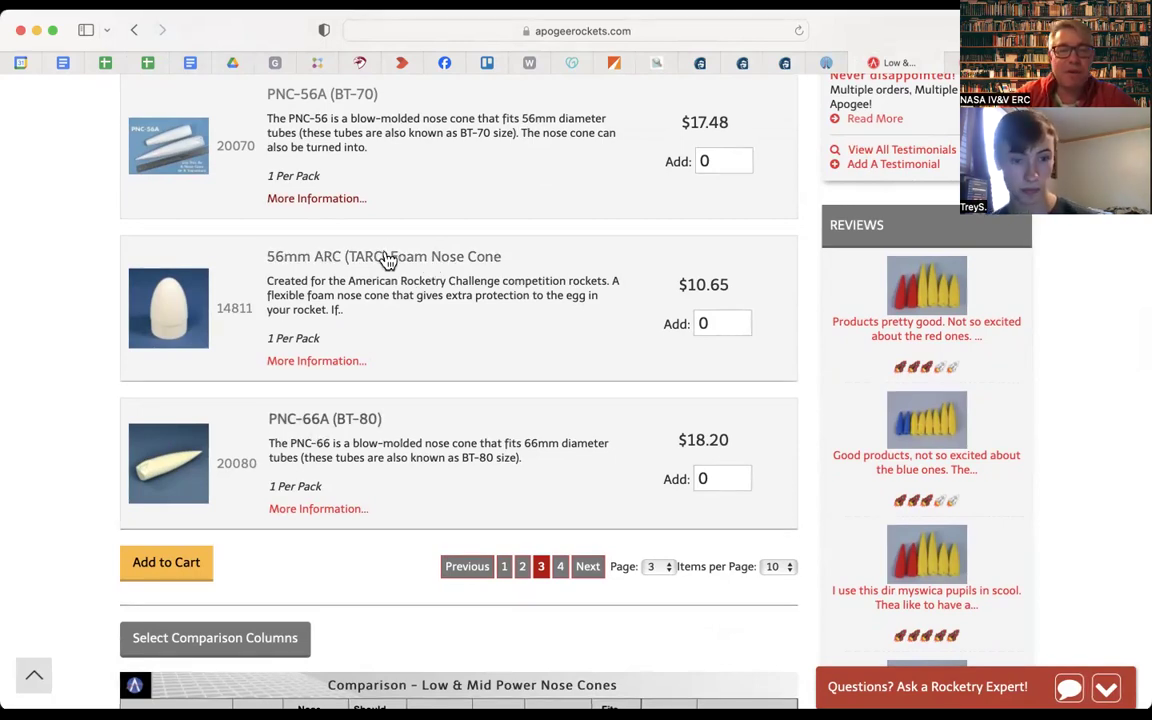
scroll(386, 213, "up", 1)
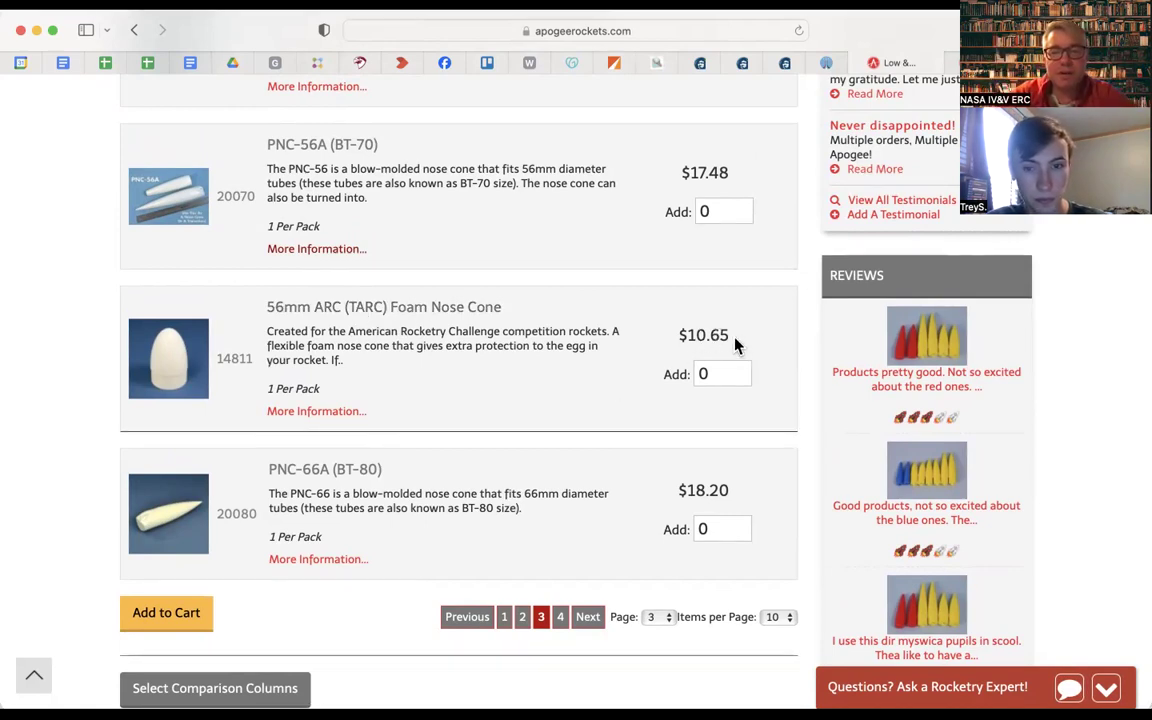
left_click_drag(723, 334, 679, 335)
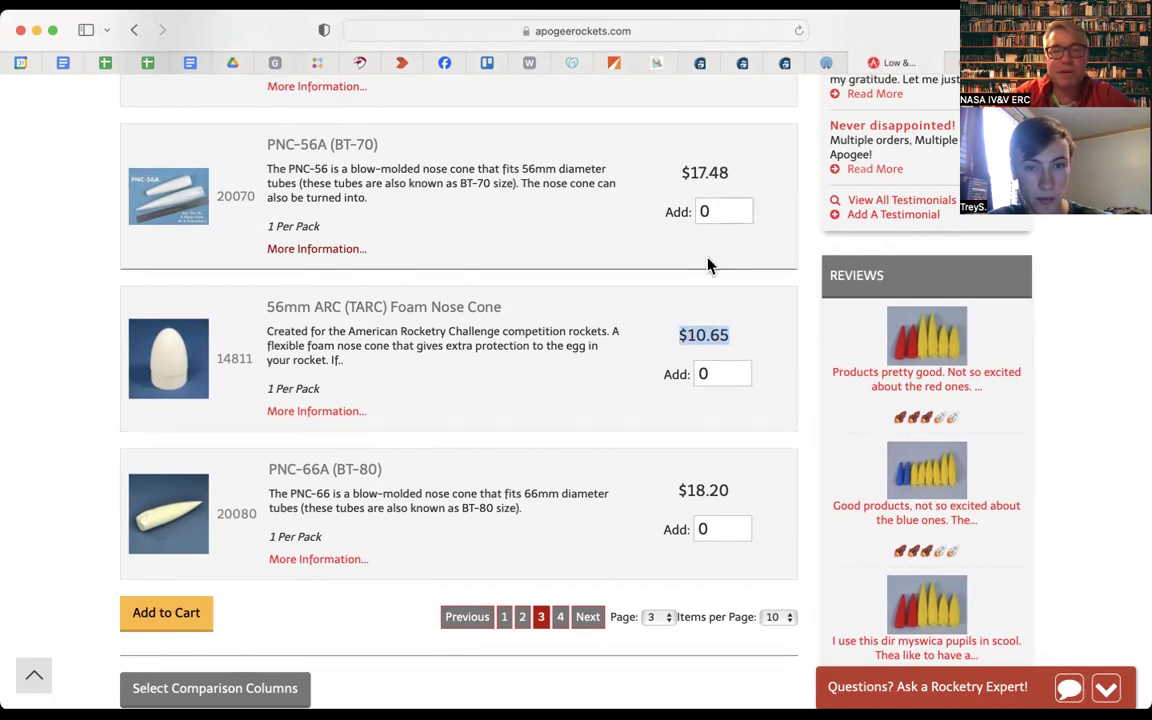
Open the PNC-56A (BT-70) nose cone's product page and highlight its model name and its length, shoulder and diameter specifications.
left_click(308, 148)
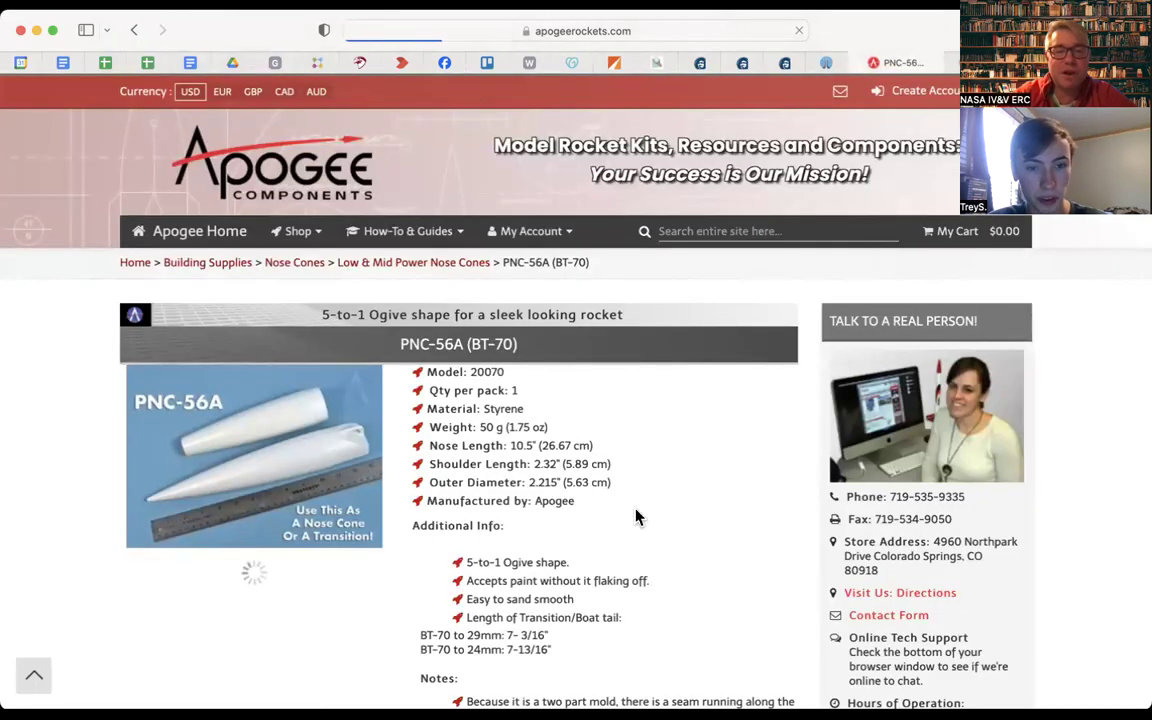
scroll(638, 515, "down", 2)
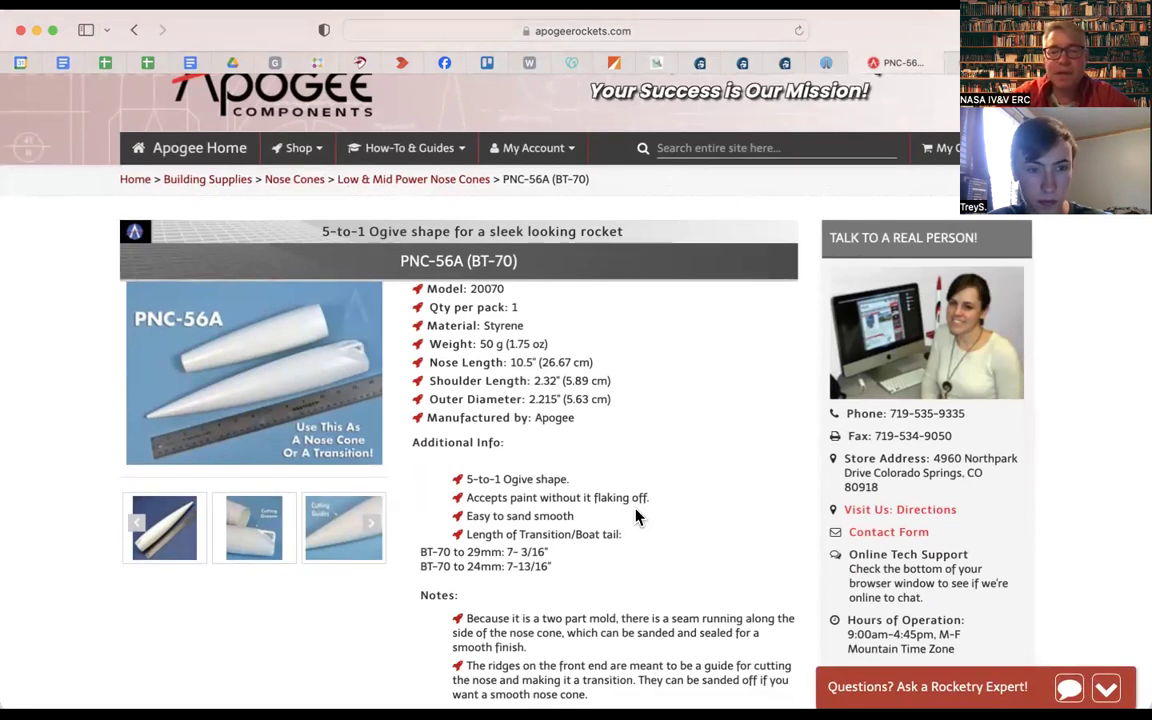
scroll(638, 515, "down", 1)
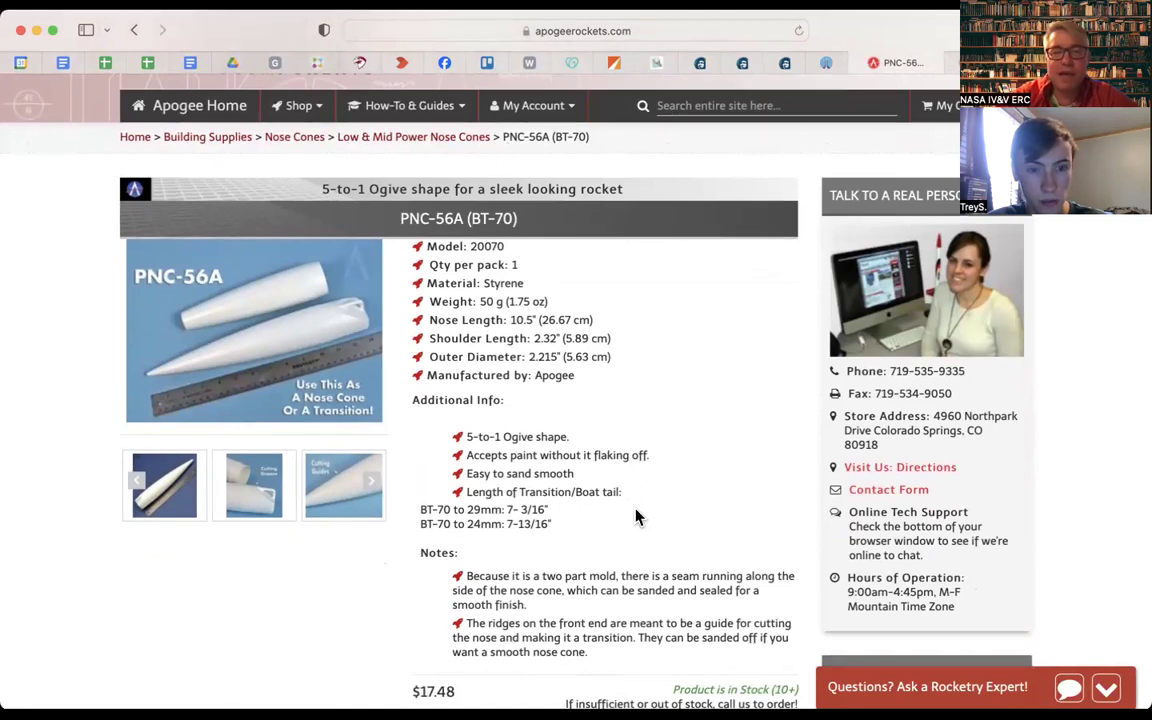
scroll(638, 515, "down", 1)
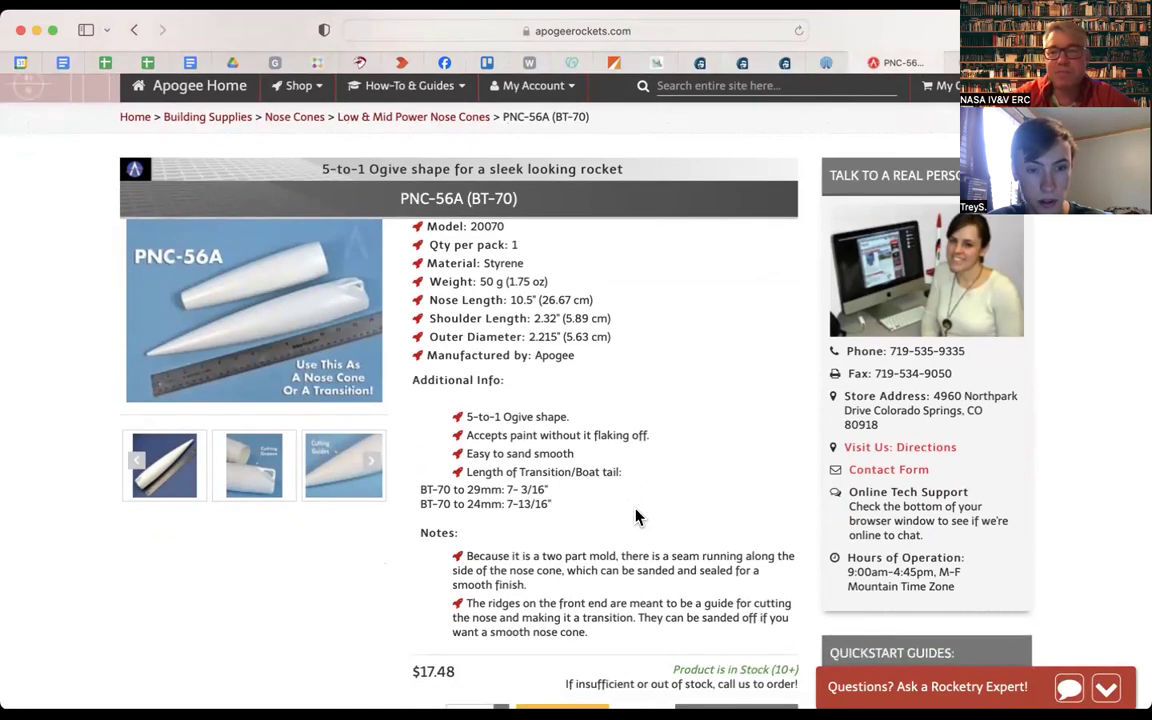
scroll(638, 517, "up", 1)
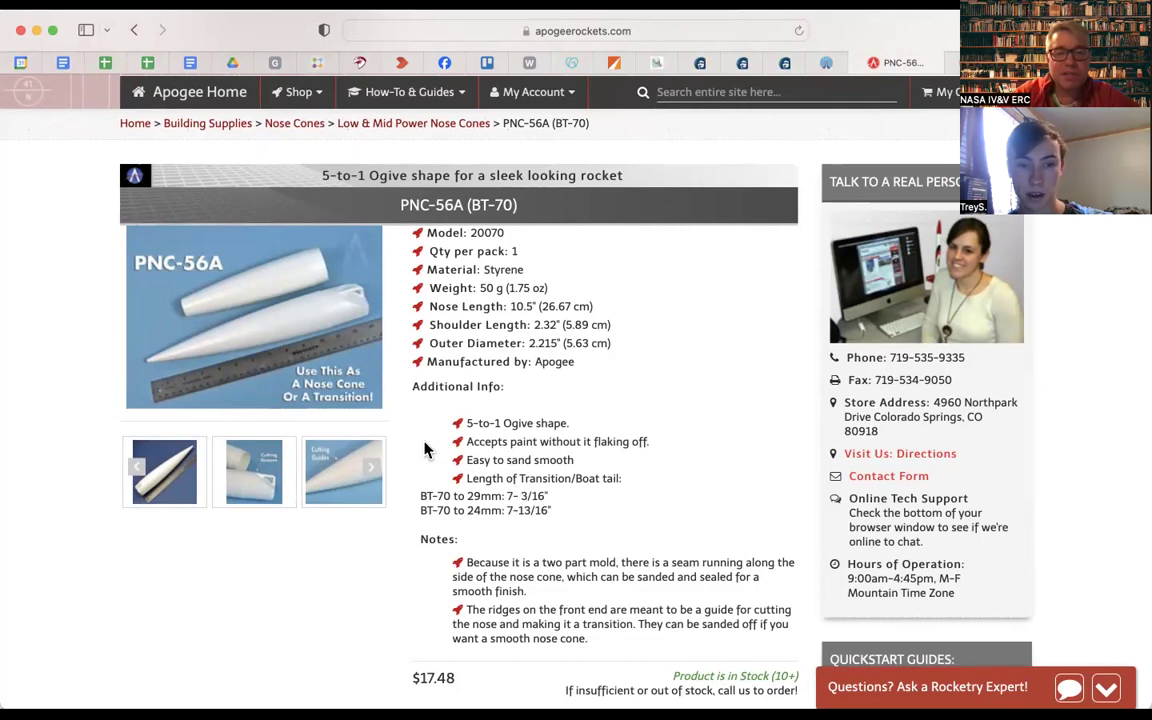
left_click_drag(431, 207, 527, 218)
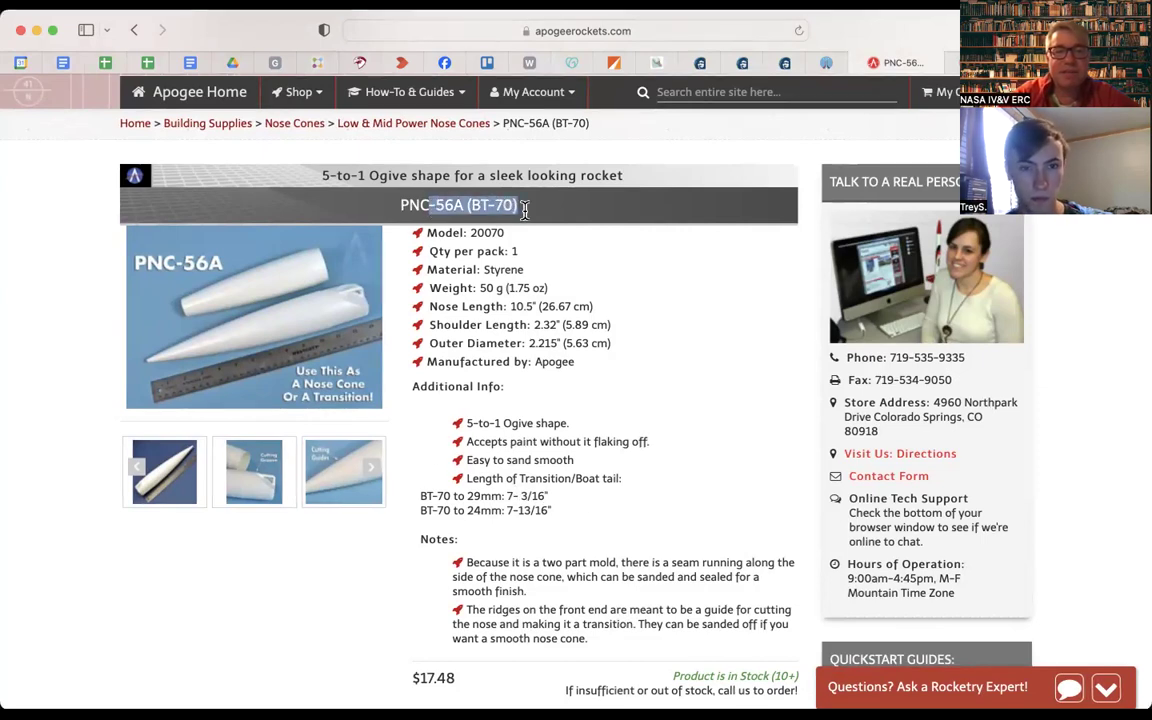
left_click(543, 306)
left_click_drag(543, 306, 612, 343)
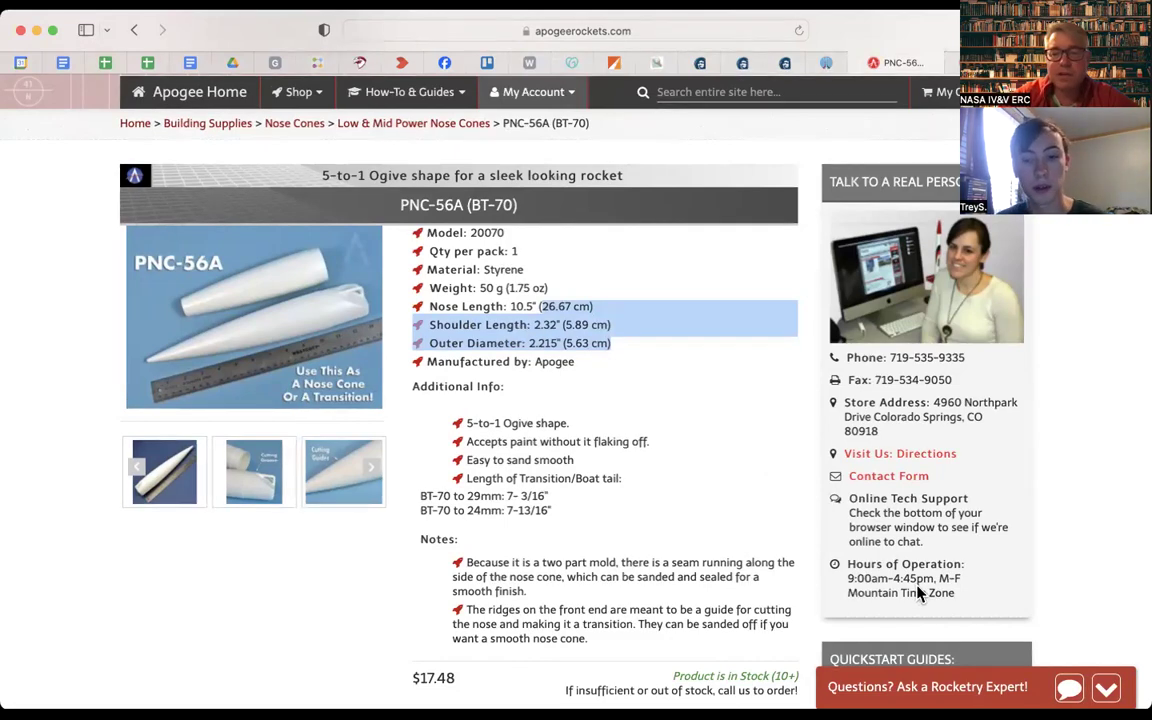
Switch to OpenRocket and look through the assembly, body, inner and mass components offered for the Sustainer stage.
key("super+Tab")
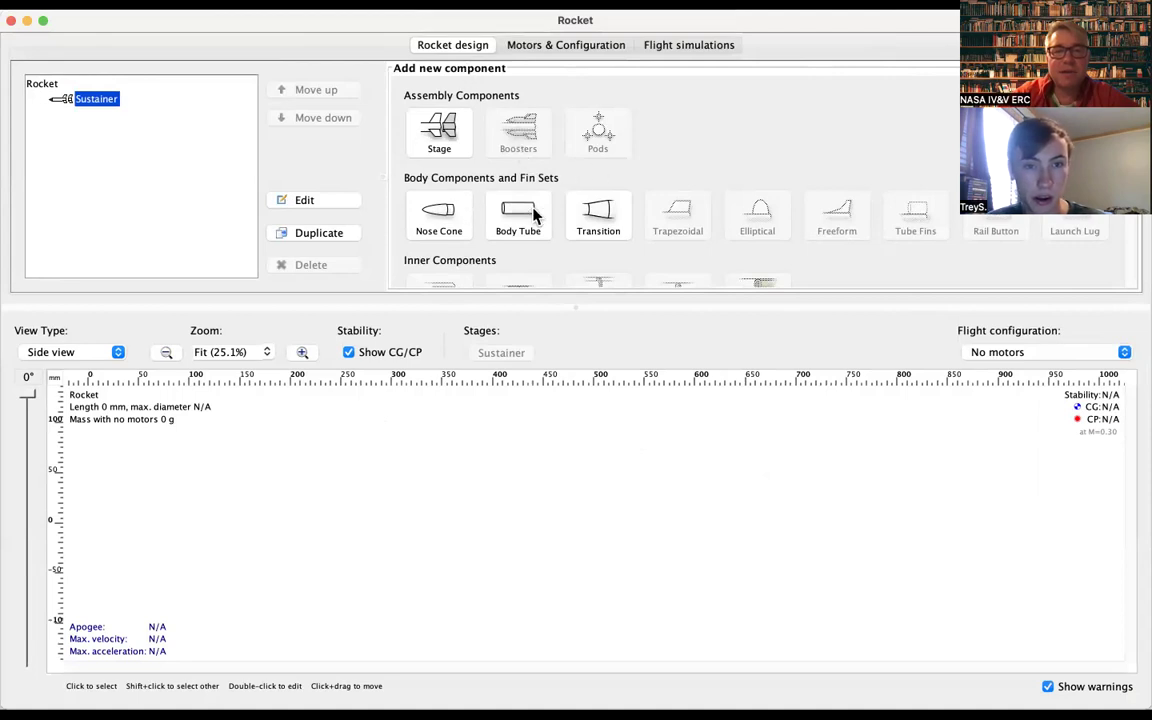
scroll(557, 181, "down", 5)
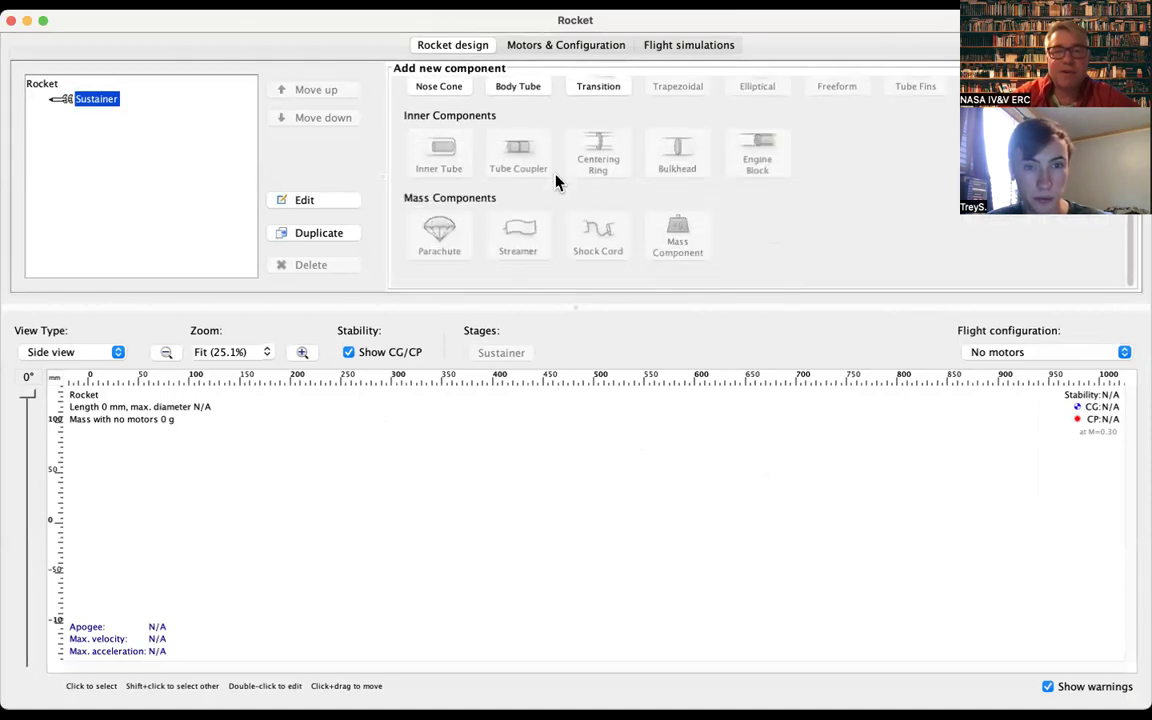
scroll(557, 181, "up", 5)
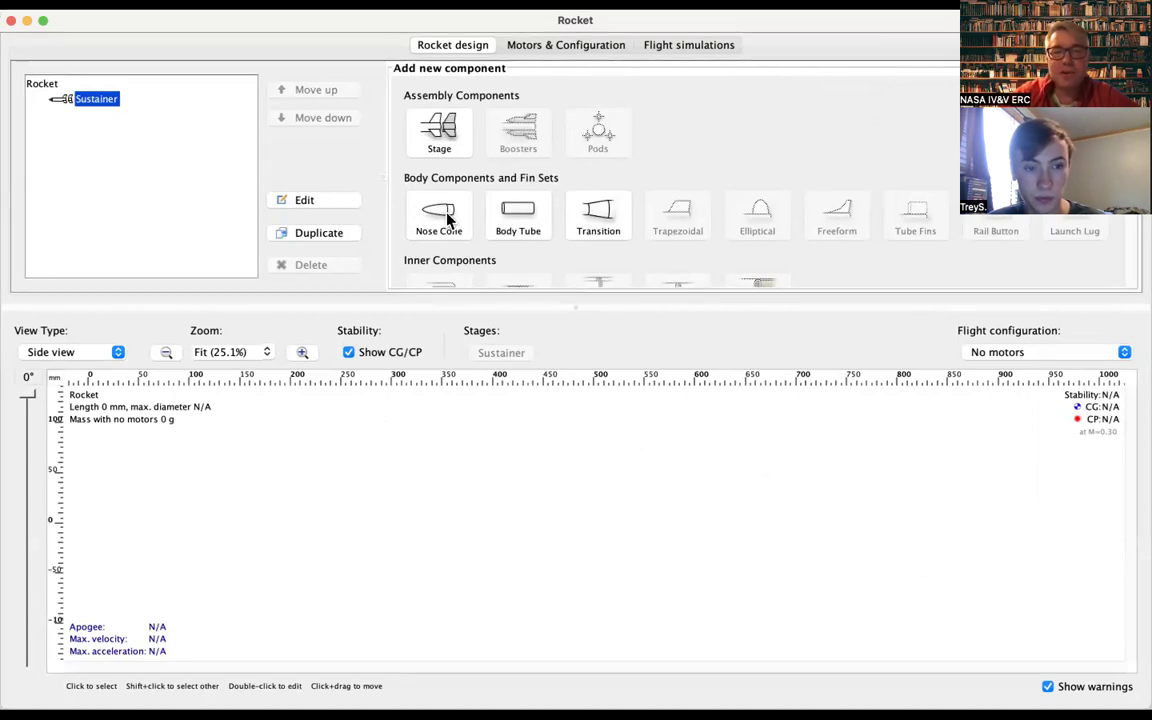
scroll(615, 185, "down", 2)
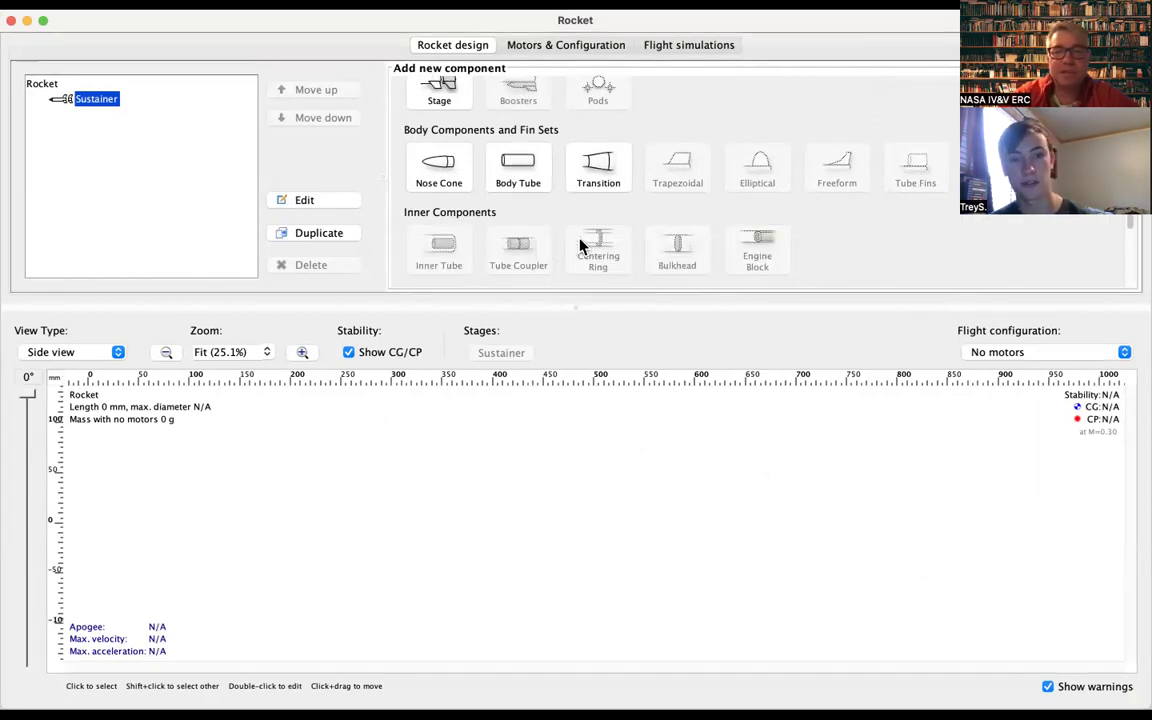
scroll(583, 246, "up", 2)
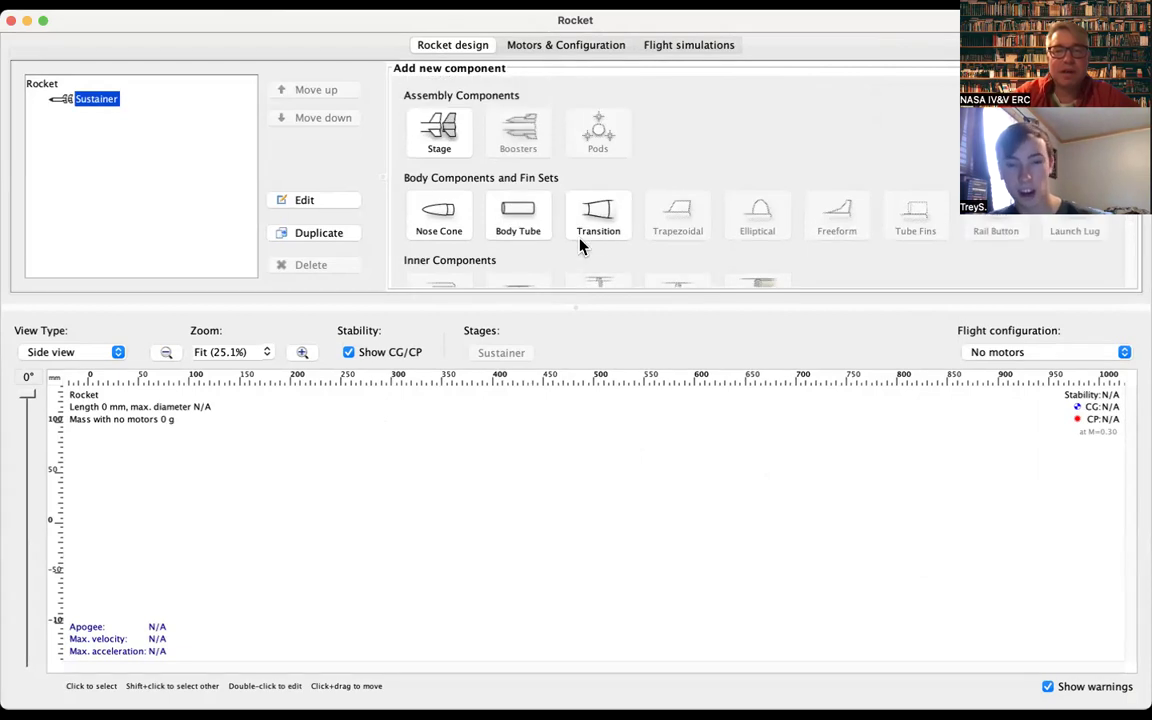
left_click(446, 218)
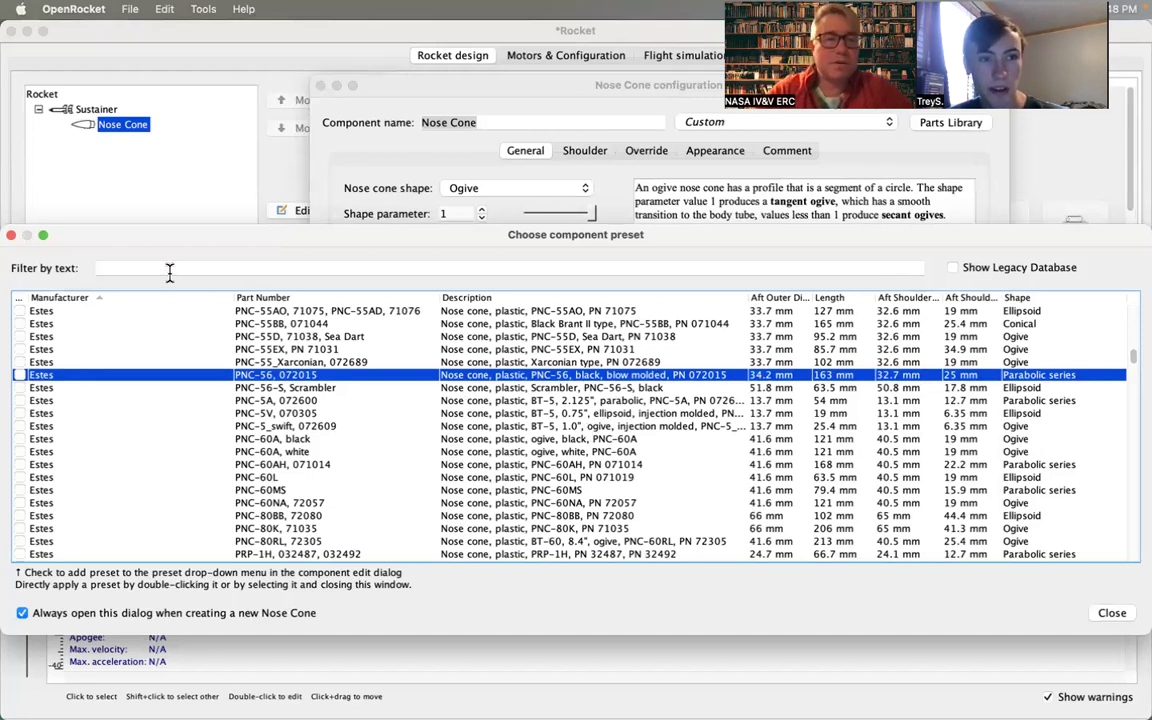
left_click(12, 237)
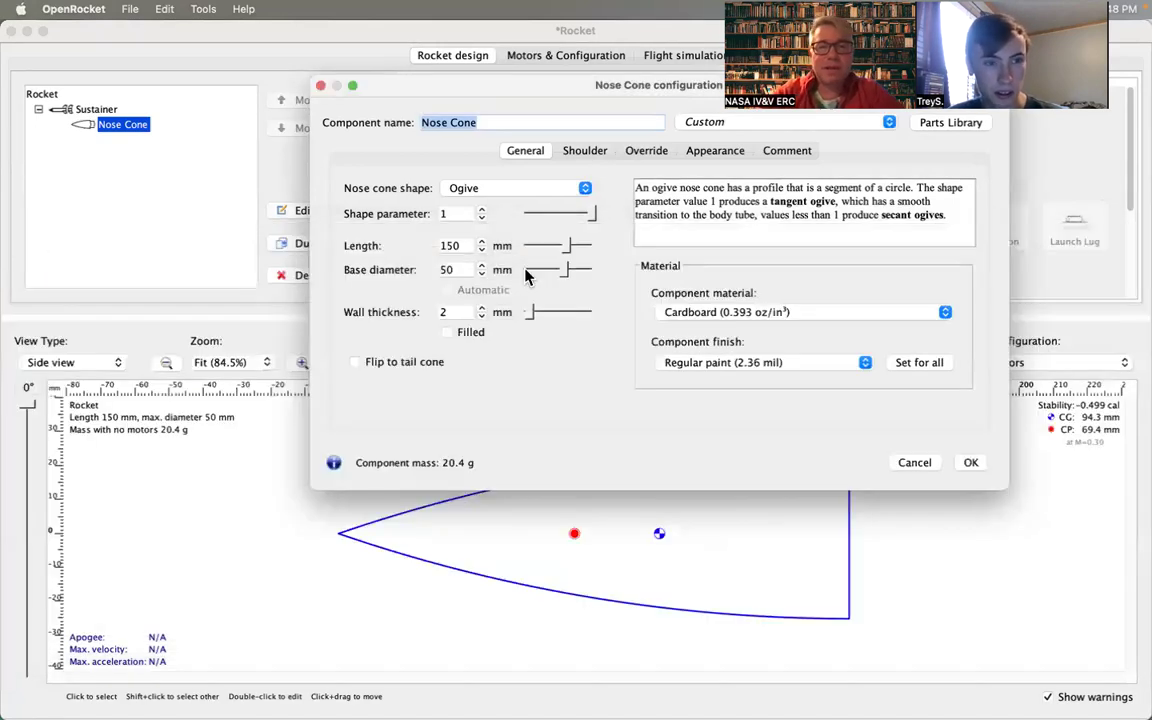
left_click(321, 87)
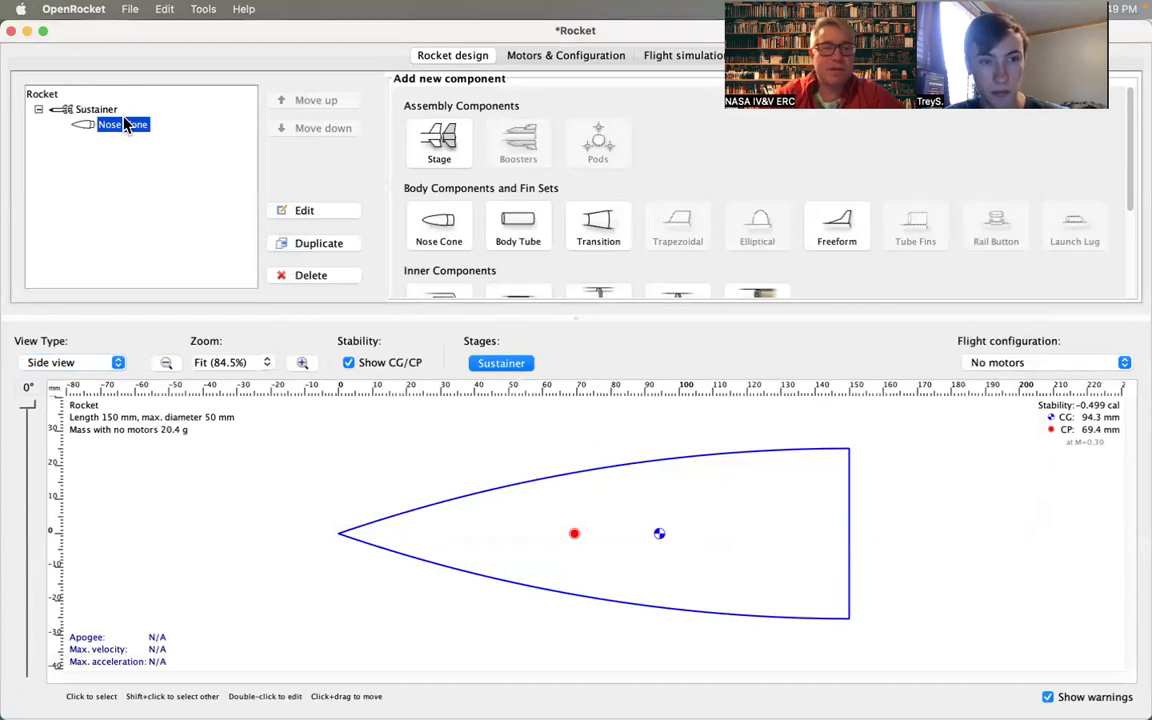
left_click(308, 282)
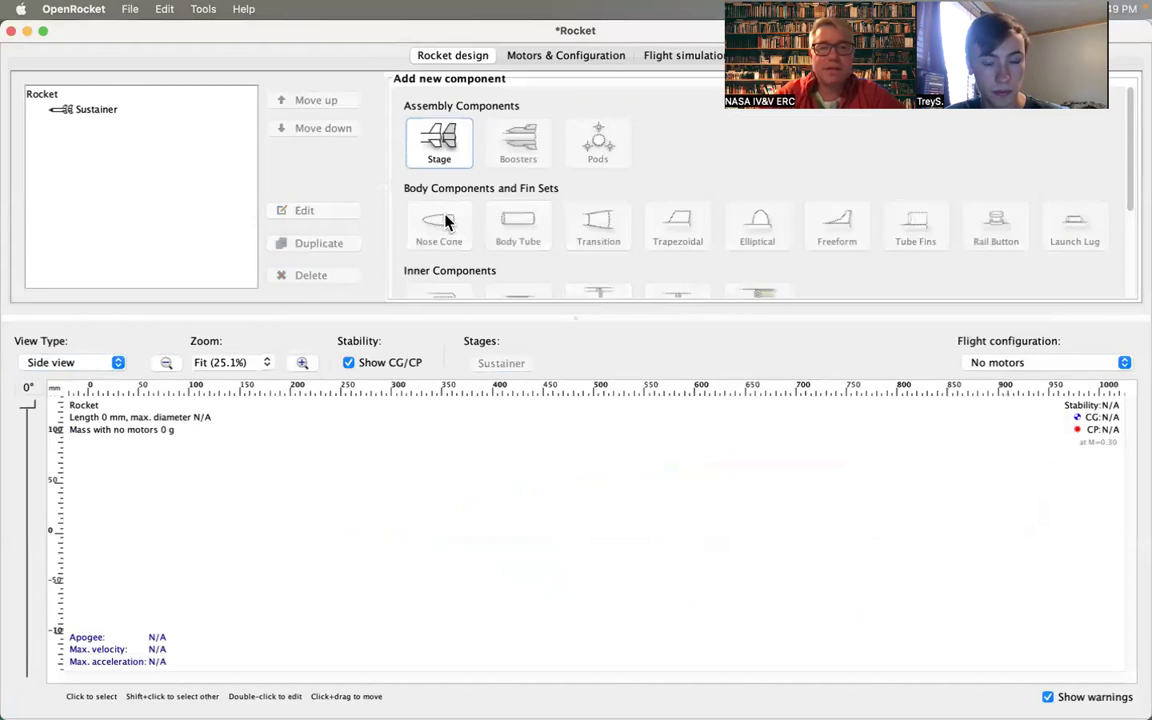
Add a nose cone to the Sustainer stage and filter its component presets by 56.
left_click(114, 110)
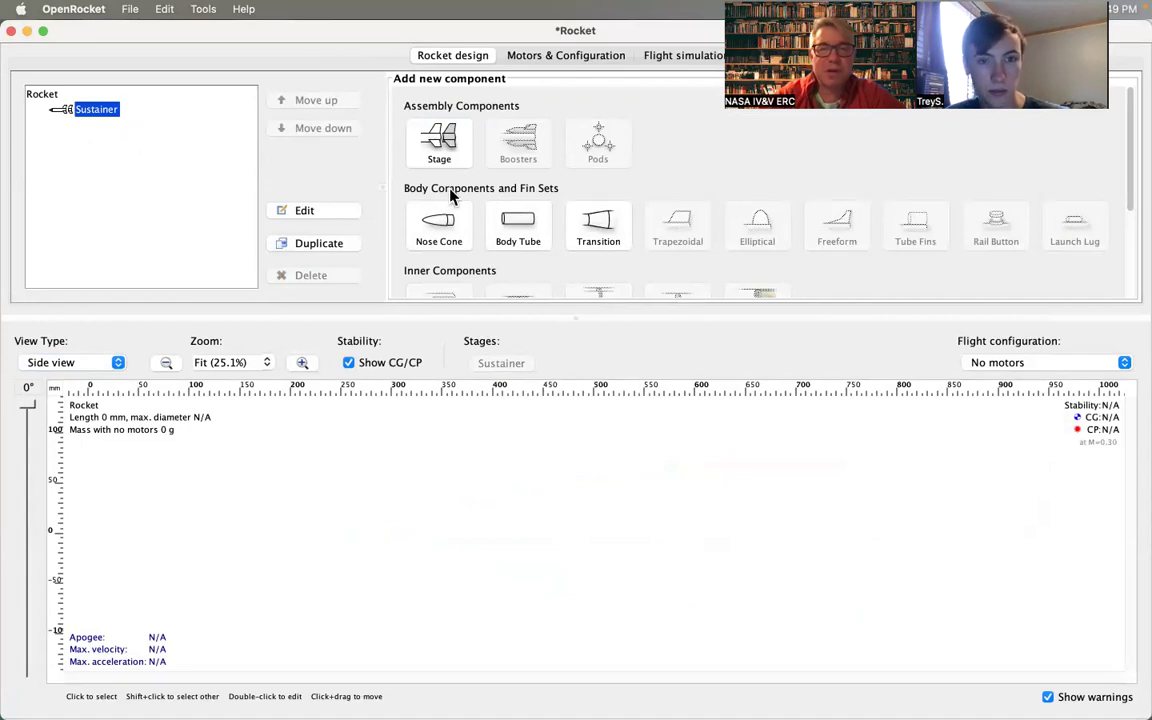
left_click(440, 224)
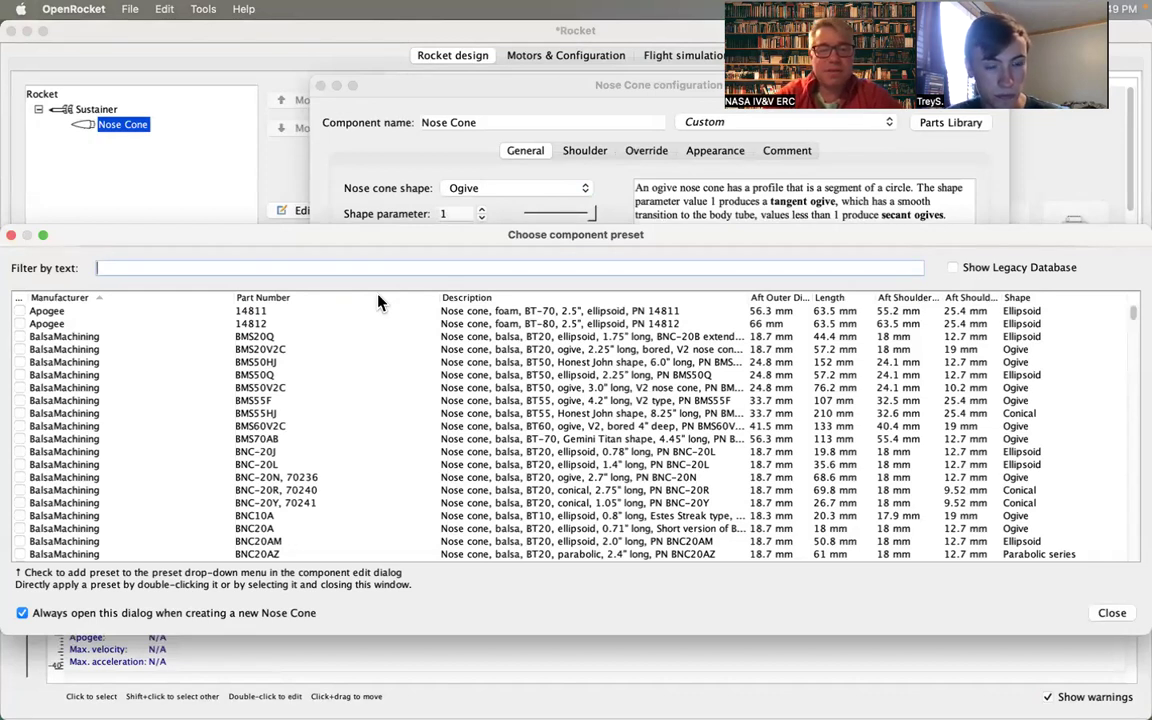
type("56")
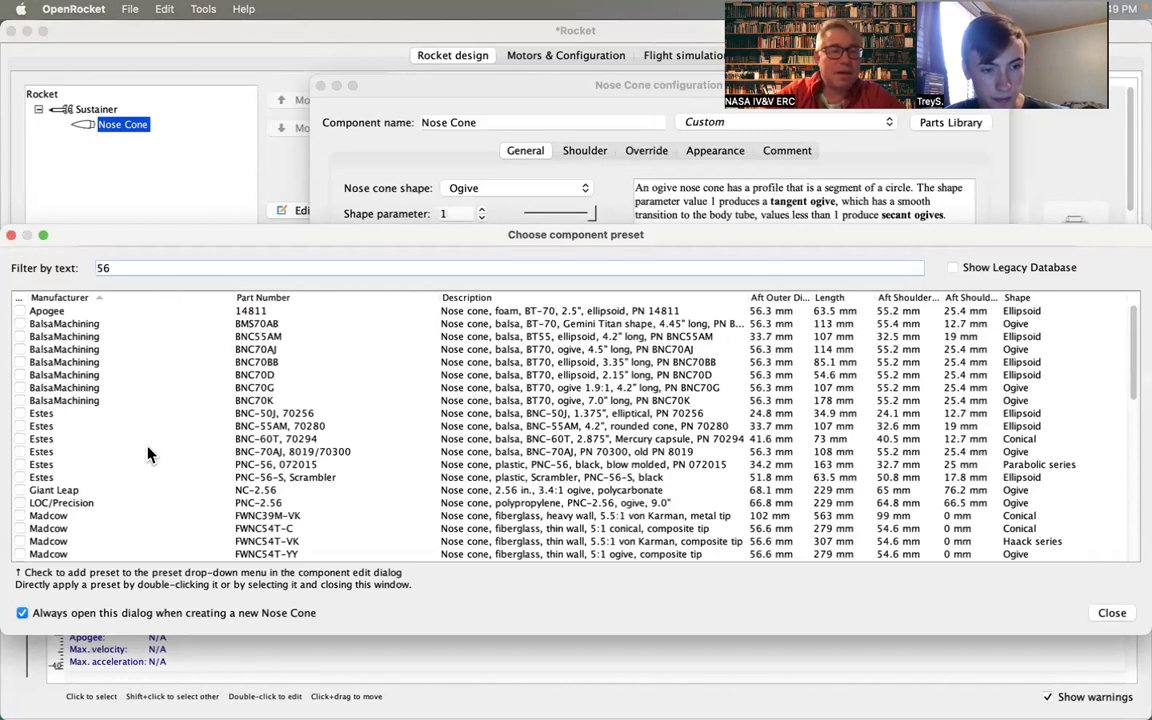
scroll(122, 453, "down", 2)
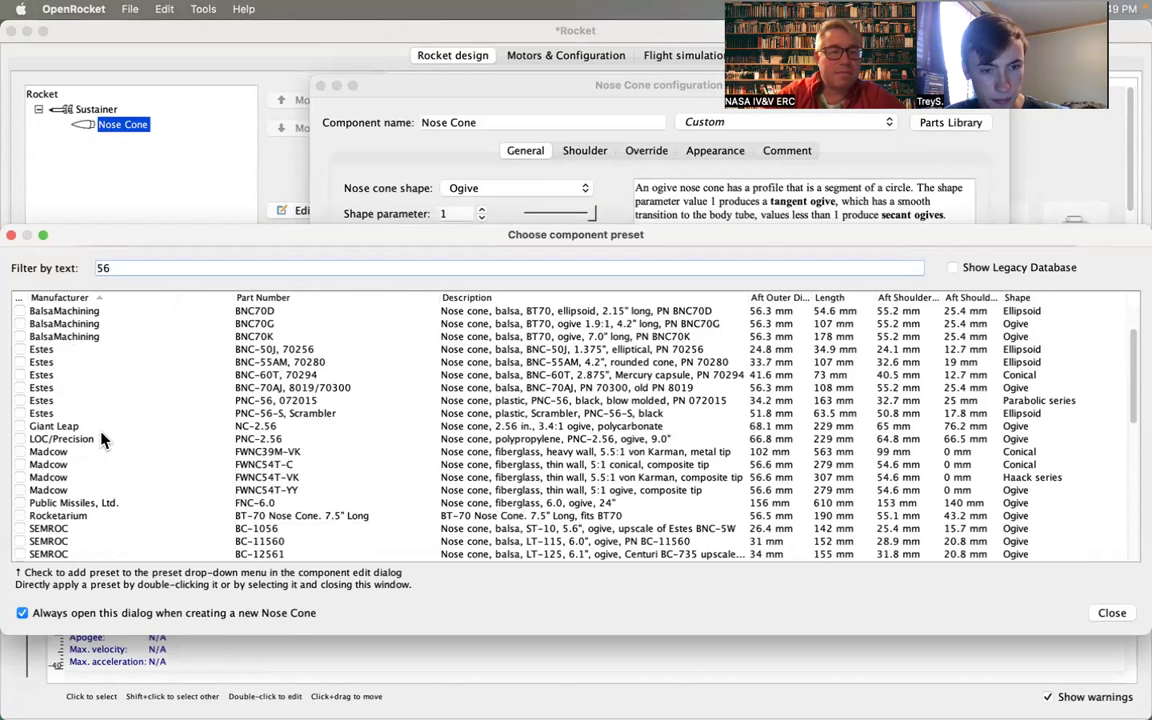
Browse the filtered nose cone presets and mark the LOC/Precision PNC-2.56 polypropylene ogive for the nose cone's preset choices.
left_click(94, 439)
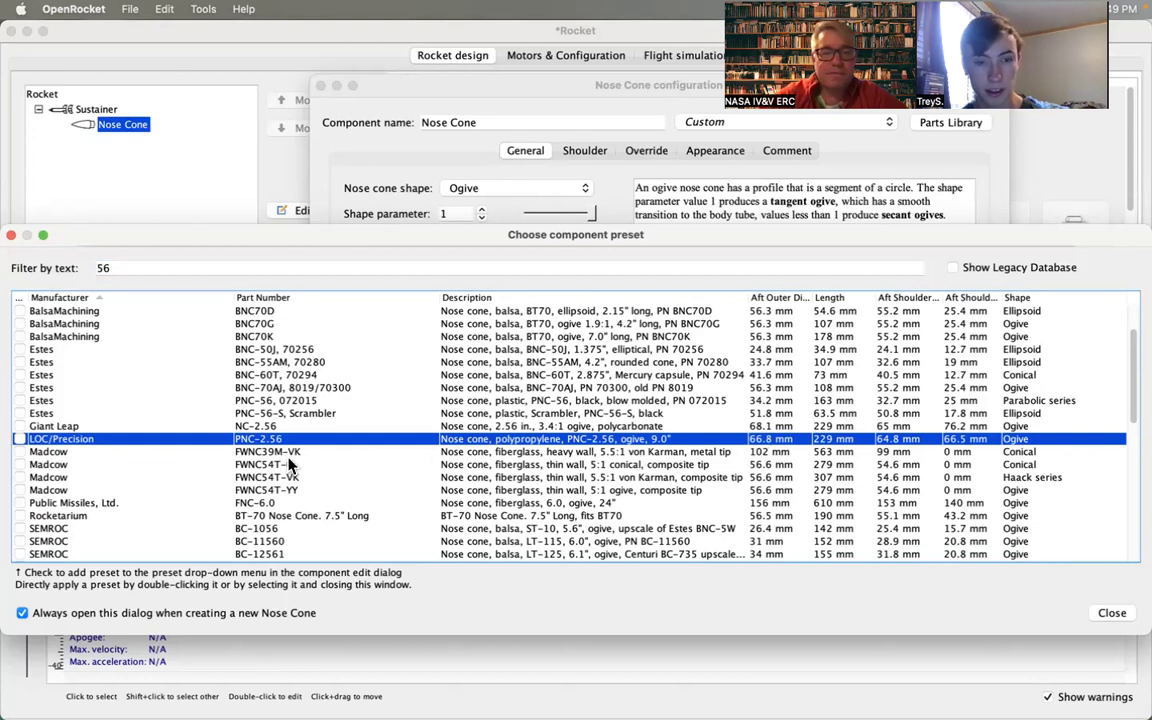
scroll(355, 495, "down", 2)
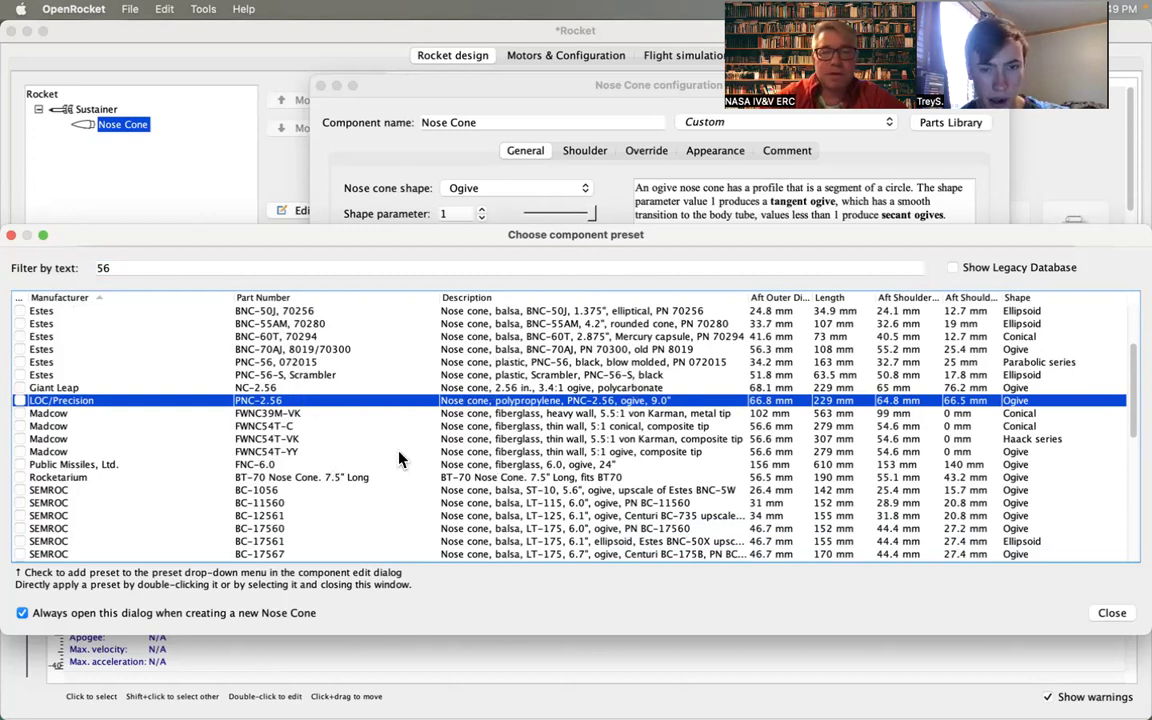
scroll(398, 458, "down", 6)
scroll(398, 458, "down", 8)
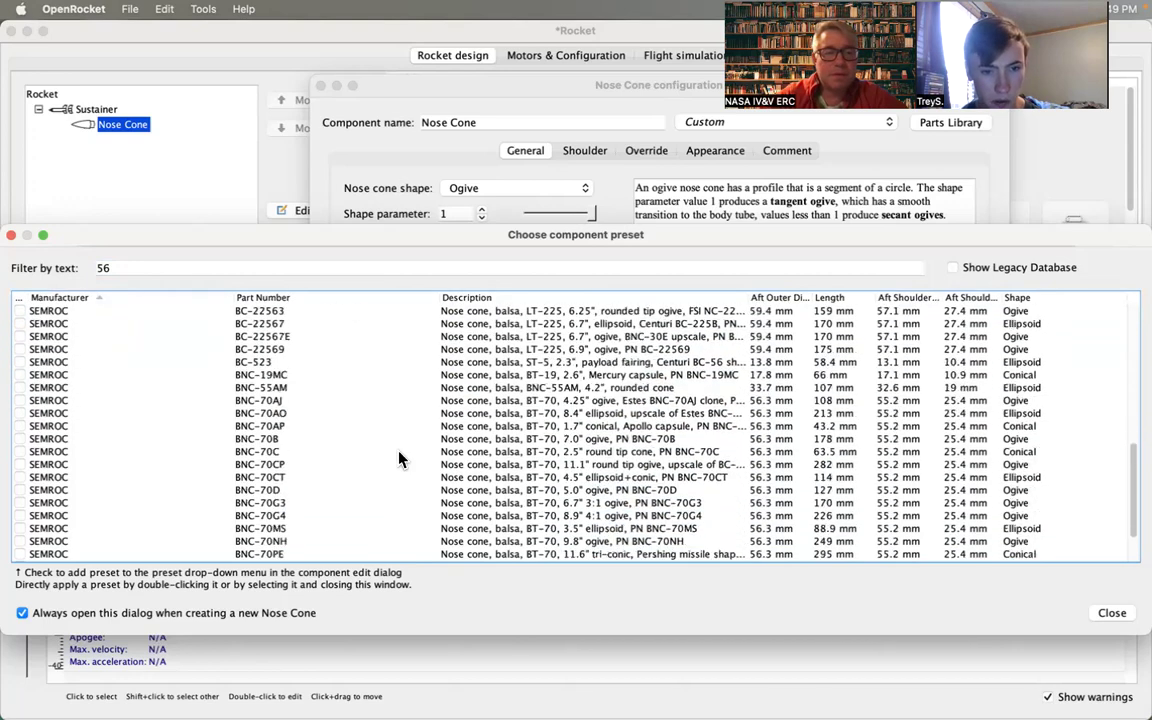
scroll(398, 458, "up", 12)
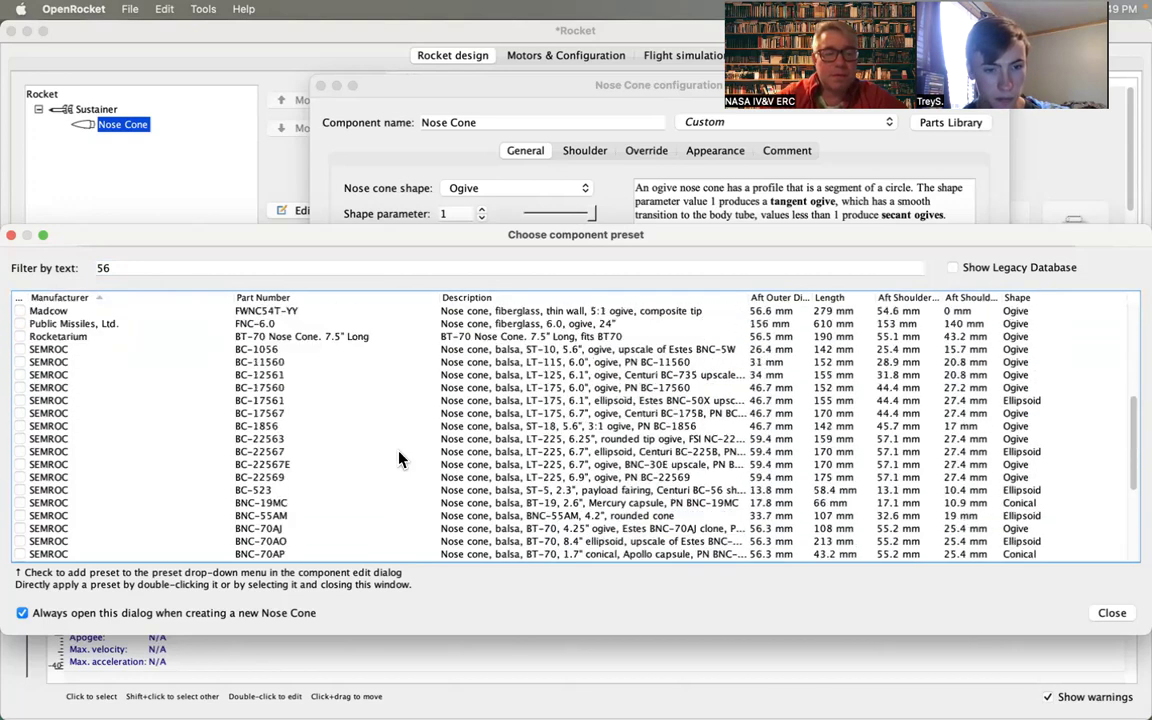
scroll(398, 458, "up", 5)
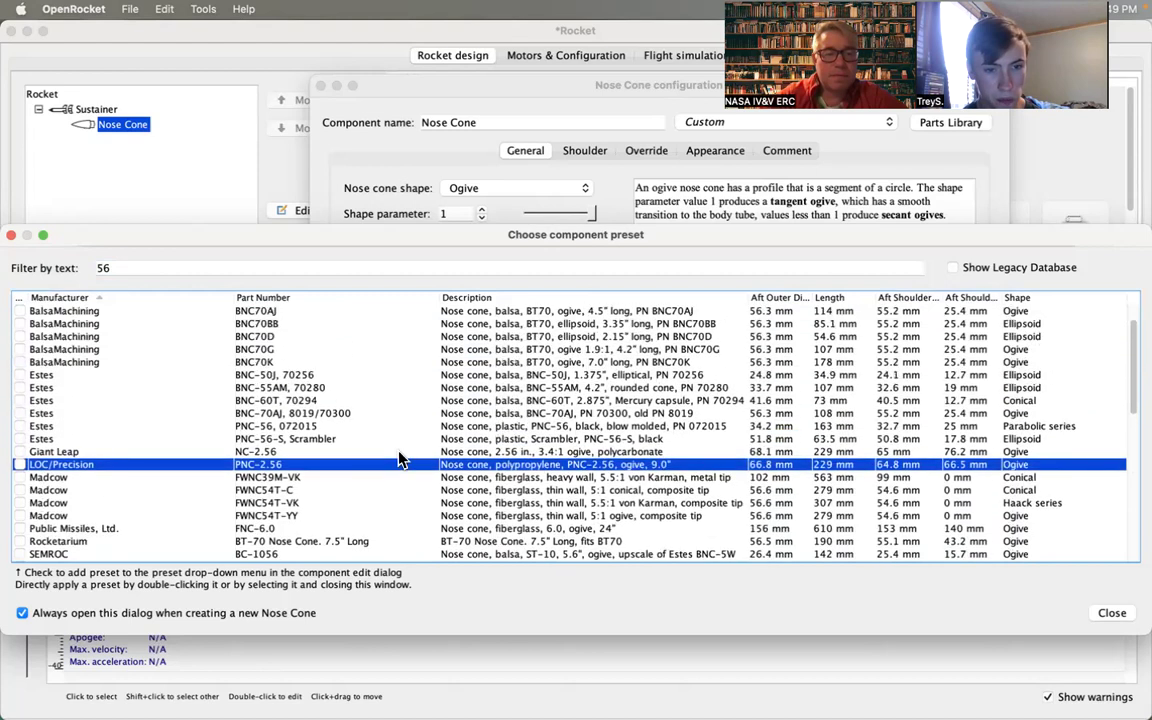
scroll(399, 459, "down", 3)
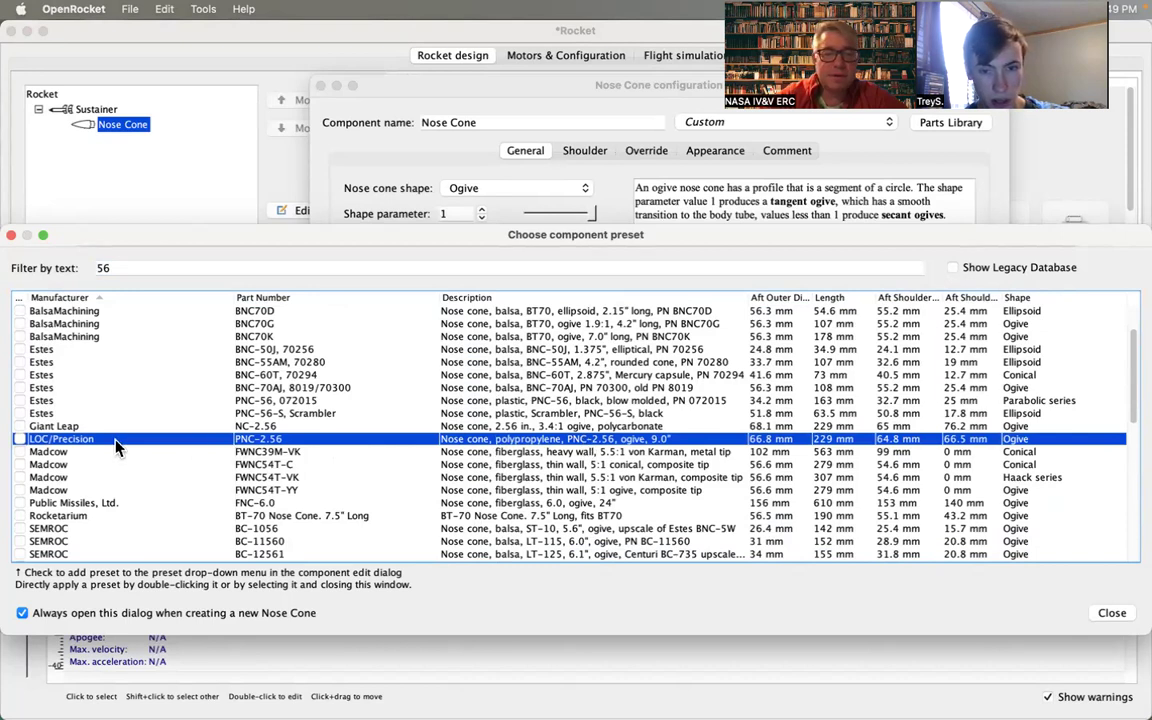
left_click(20, 439)
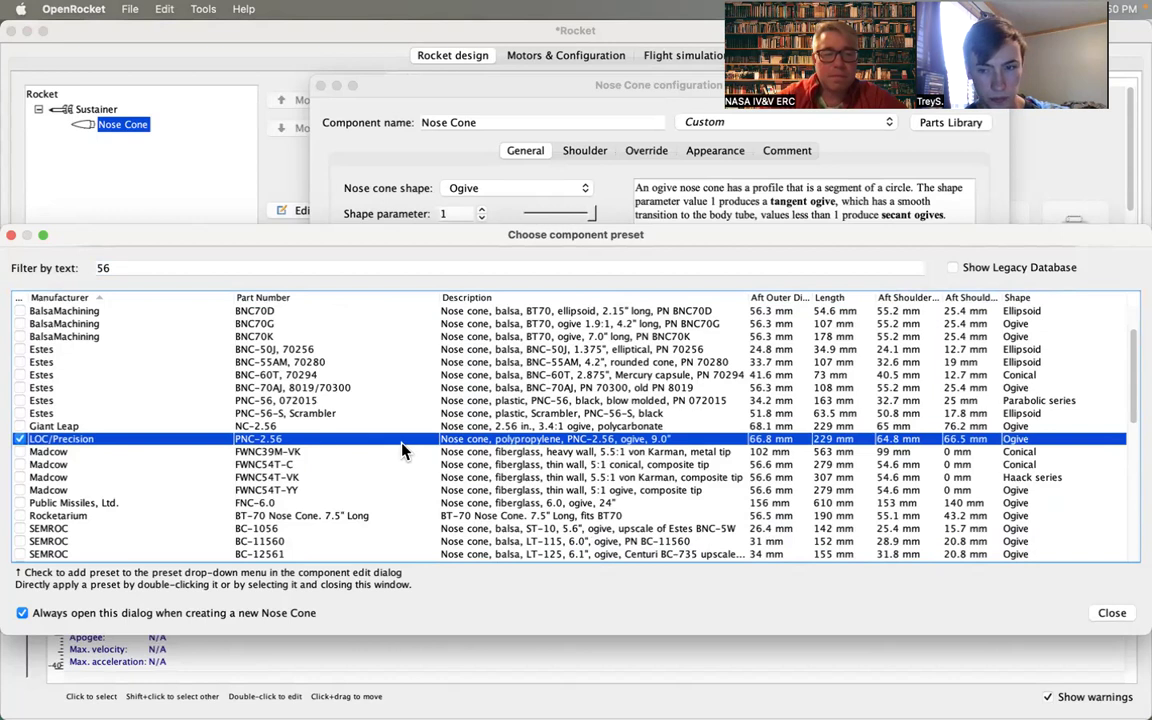
Apply the LOC/Precision PNC-2.56 preset to the nose cone and move its configuration dialog aside.
left_click(1112, 613)
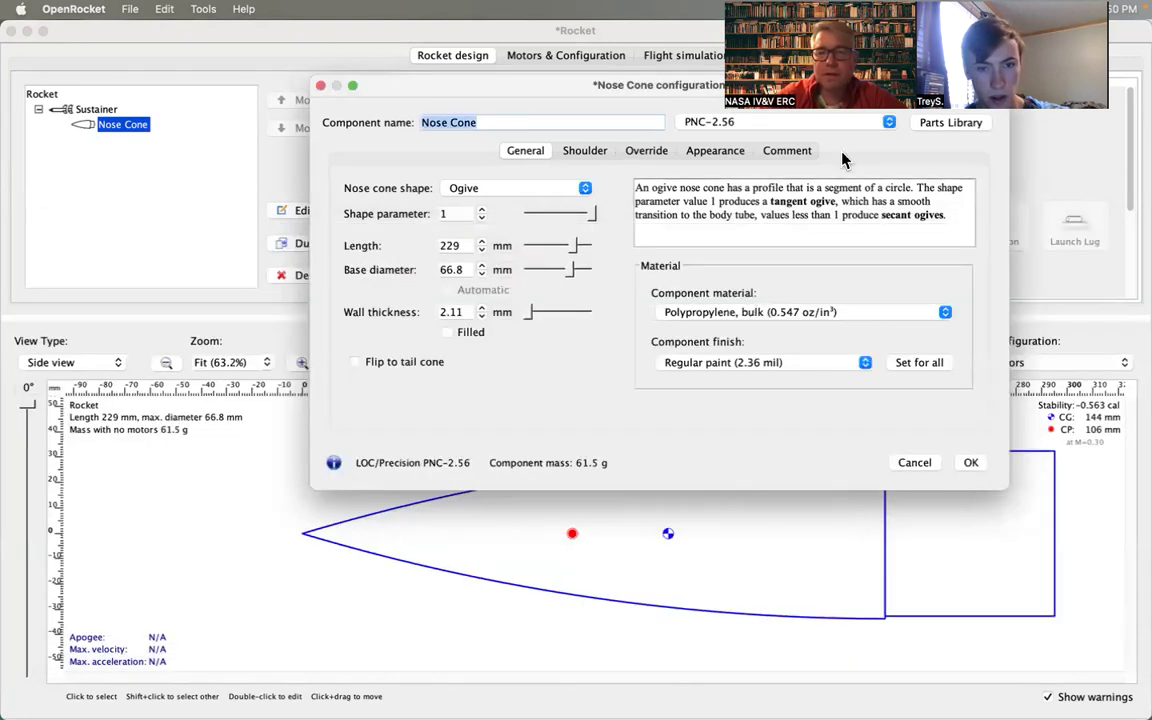
left_click_drag(567, 91, 375, 144)
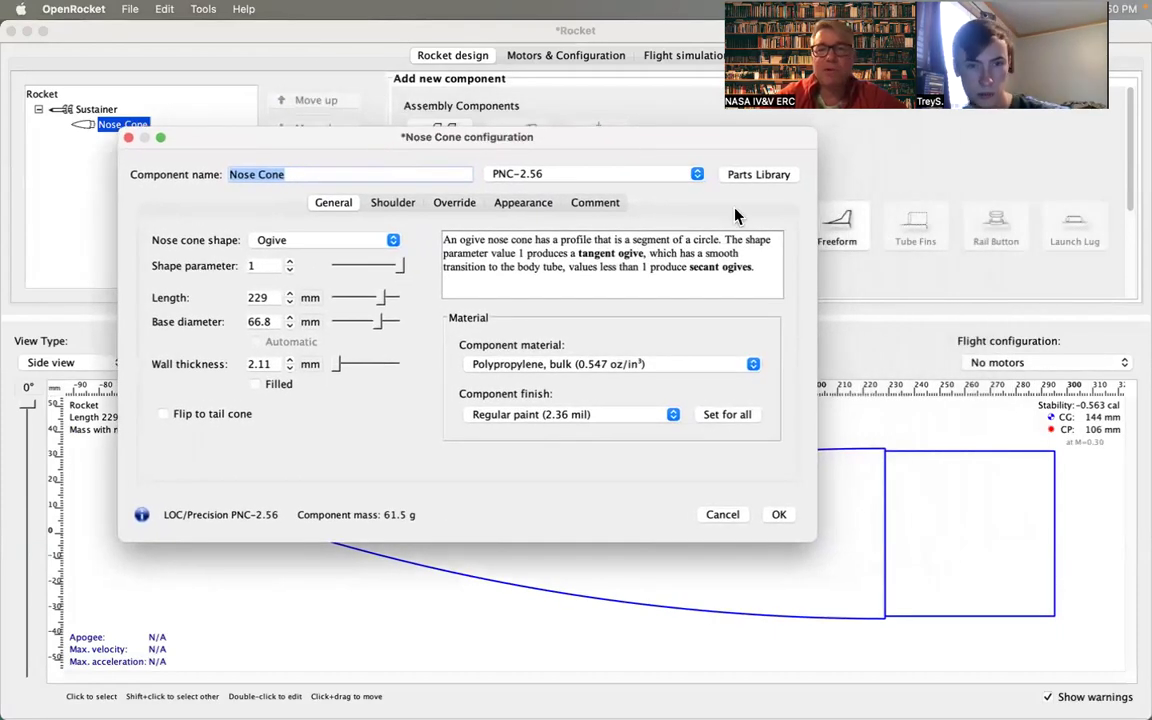
Switch to Safari and highlight the PNC-56A's nose length in inches and its outer diameter in centimetres.
key("super+Tab")
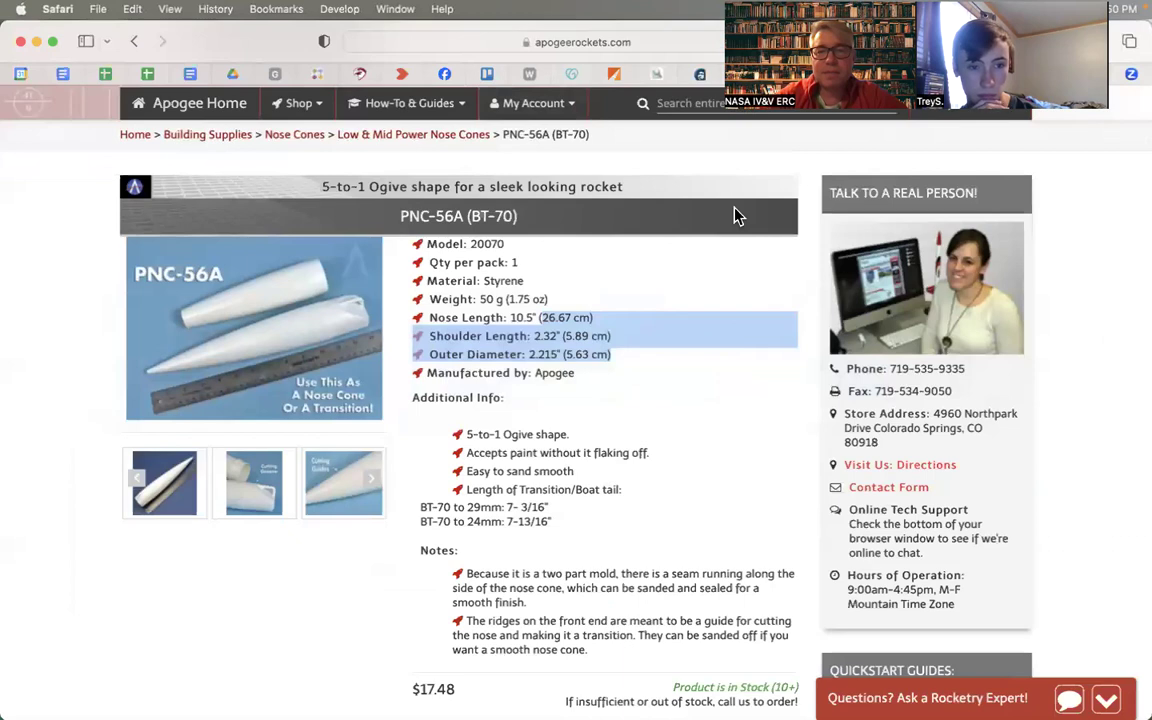
left_click(626, 355)
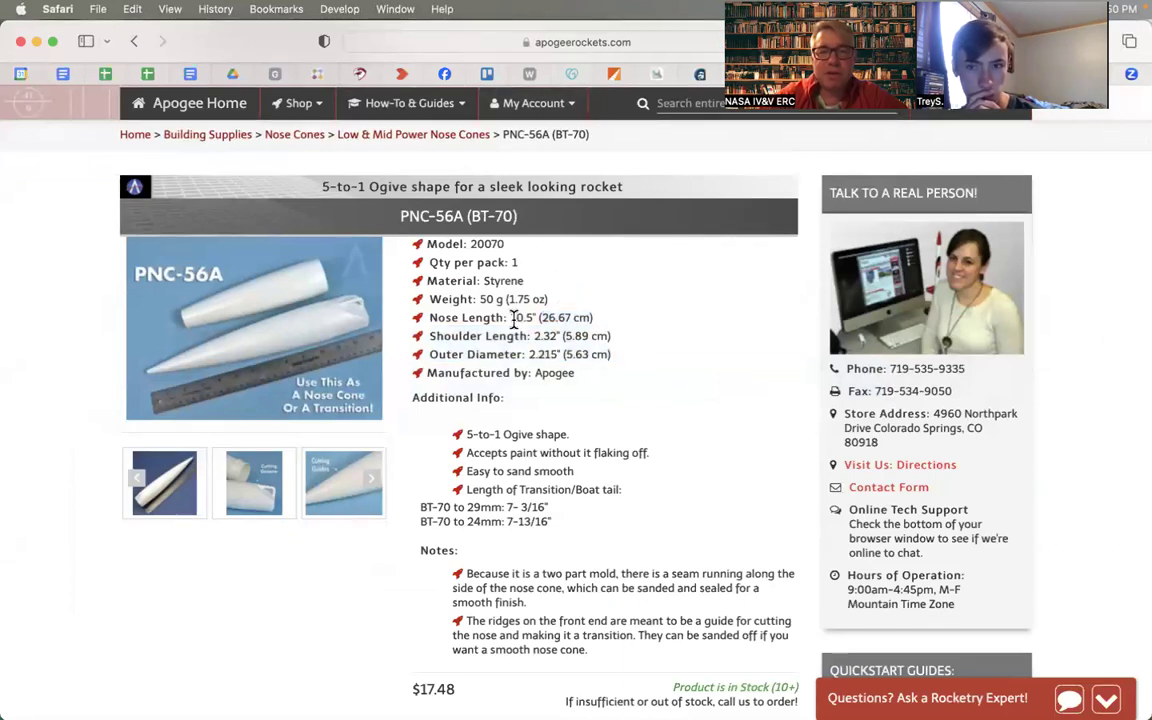
left_click_drag(511, 318, 539, 318)
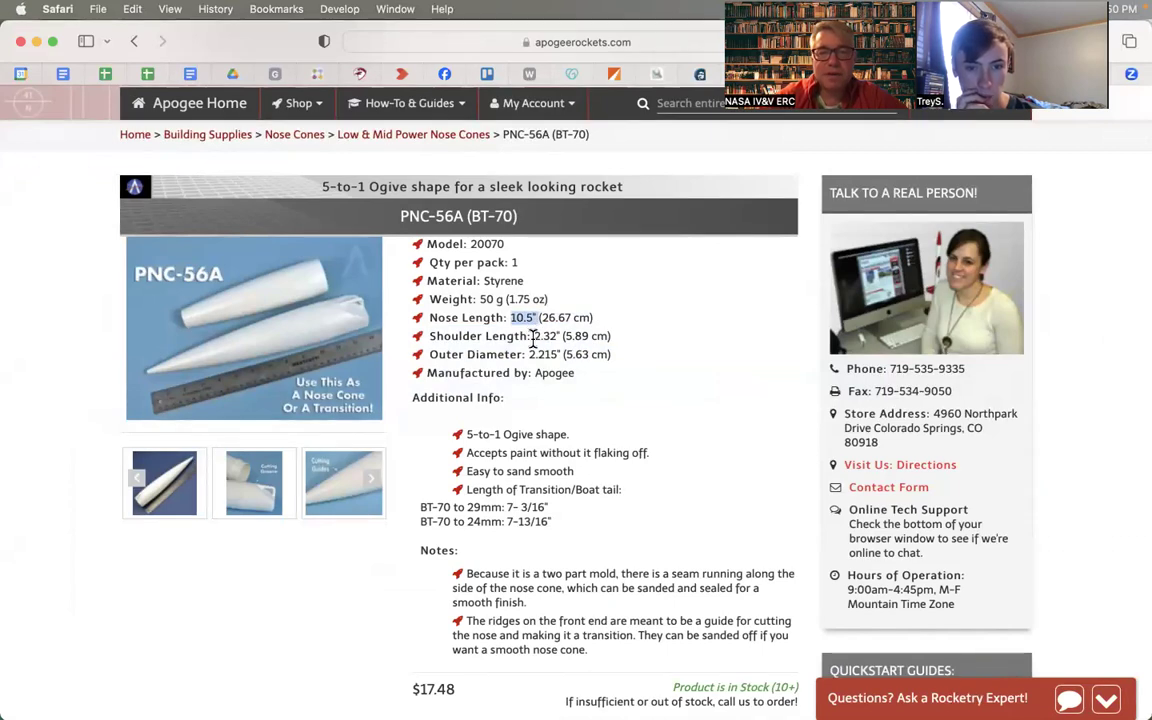
scroll(535, 344, "down", 1)
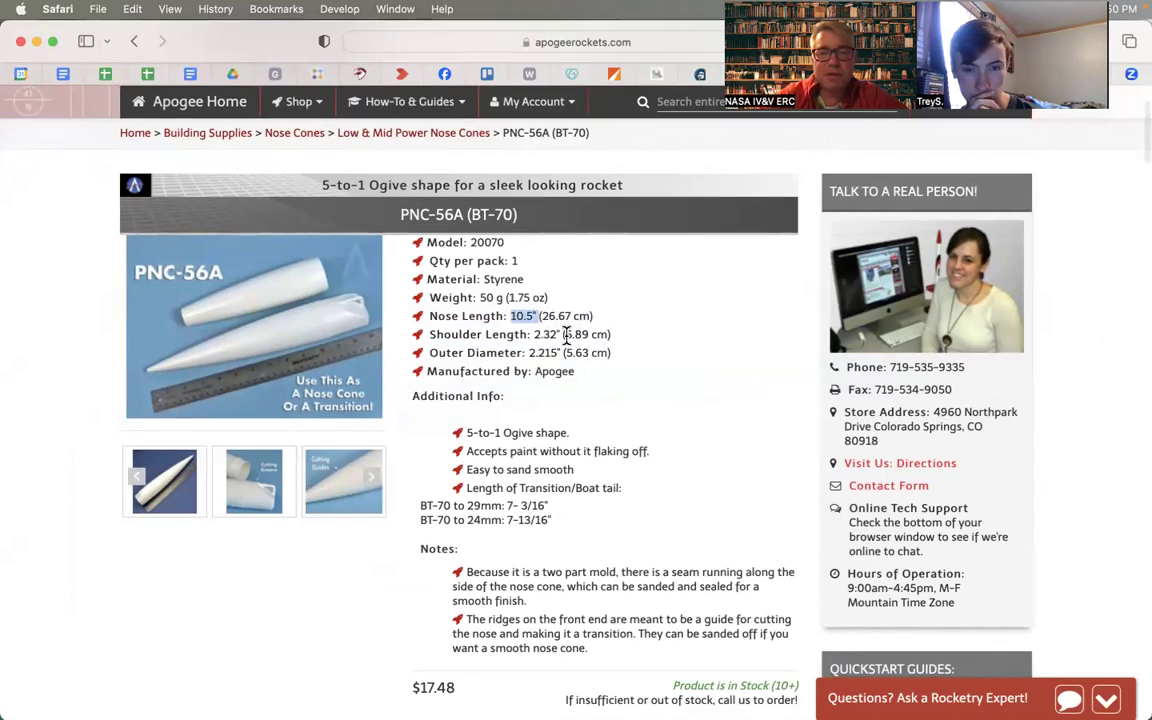
left_click_drag(563, 353, 619, 352)
Switch to OpenRocket, filter the nose cone presets by pnc, select the Estes PNC-56 entry and widen the Aft Outer Diameter column.
key("super+Tab")
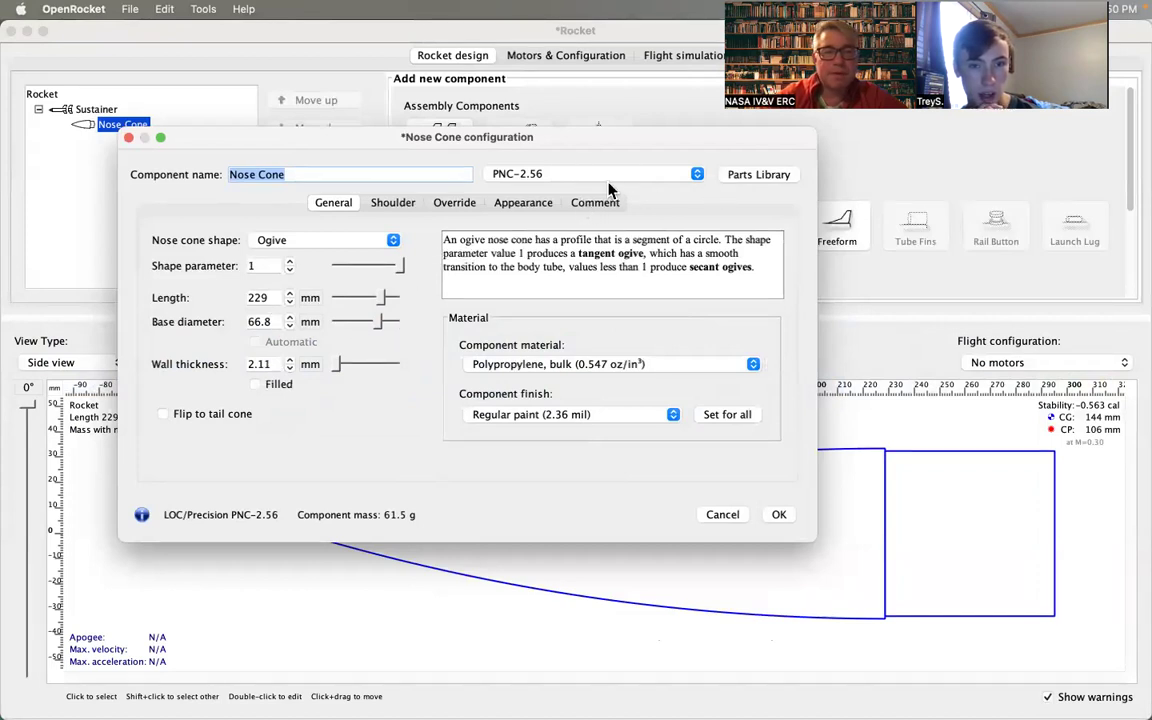
left_click(744, 177)
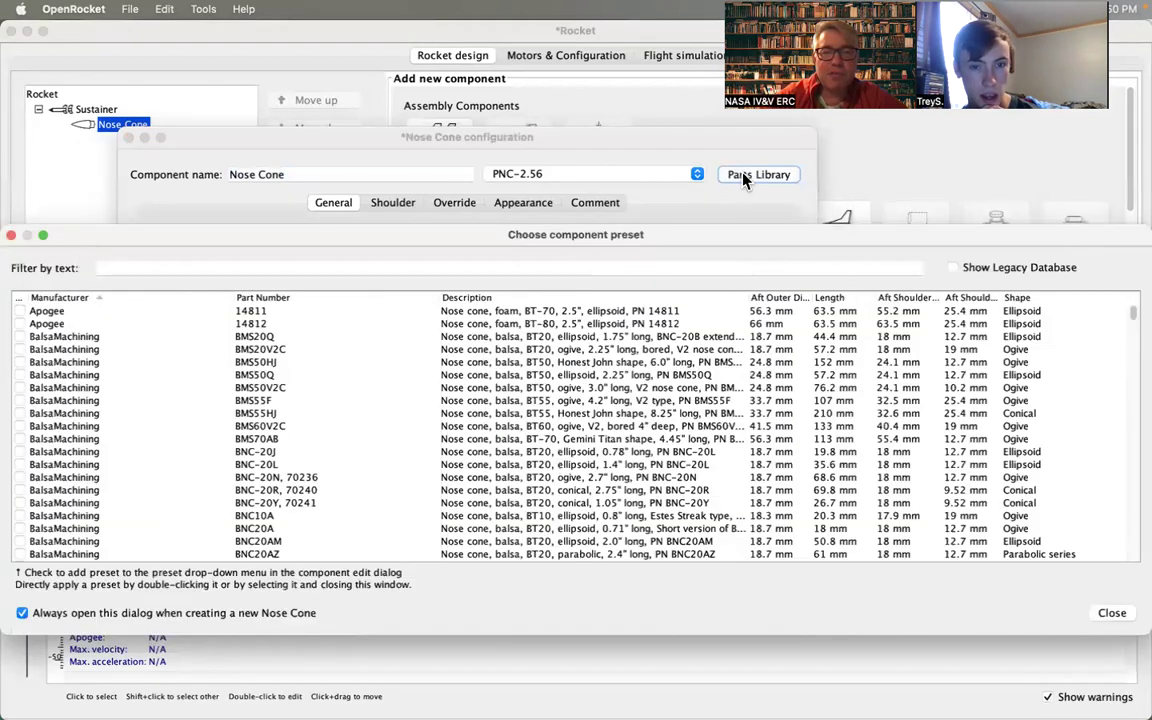
left_click(312, 268)
type("pnc")
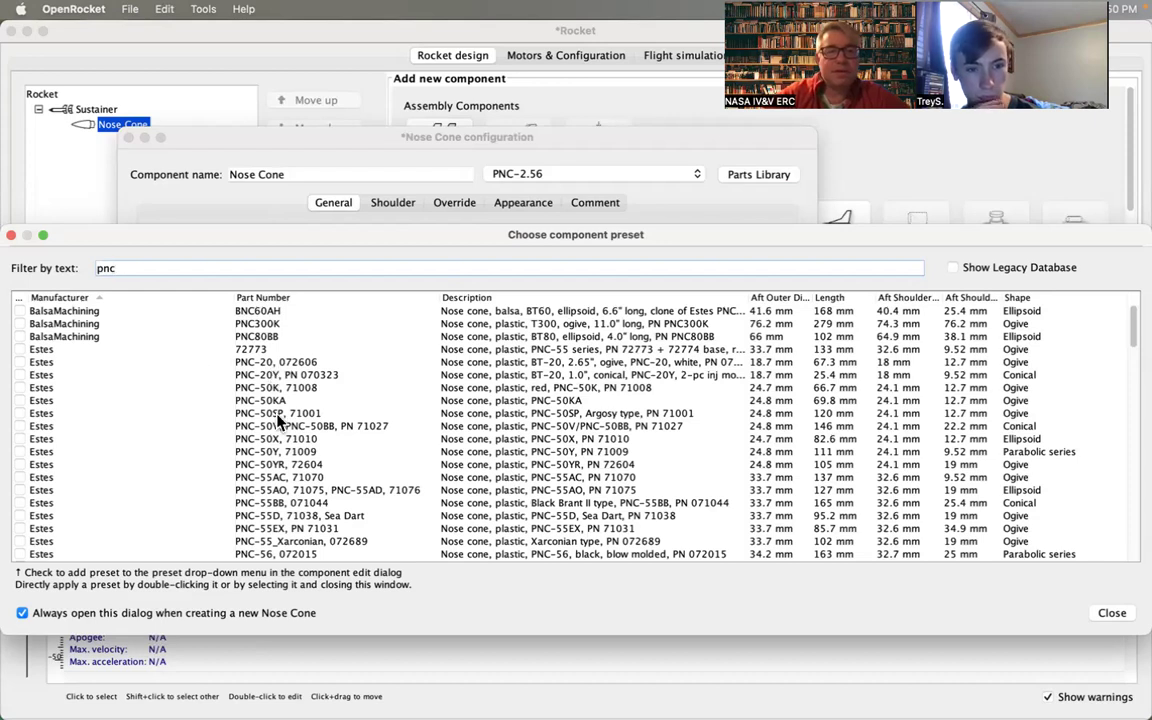
scroll(281, 440, "down", 3)
scroll(281, 441, "down", 2)
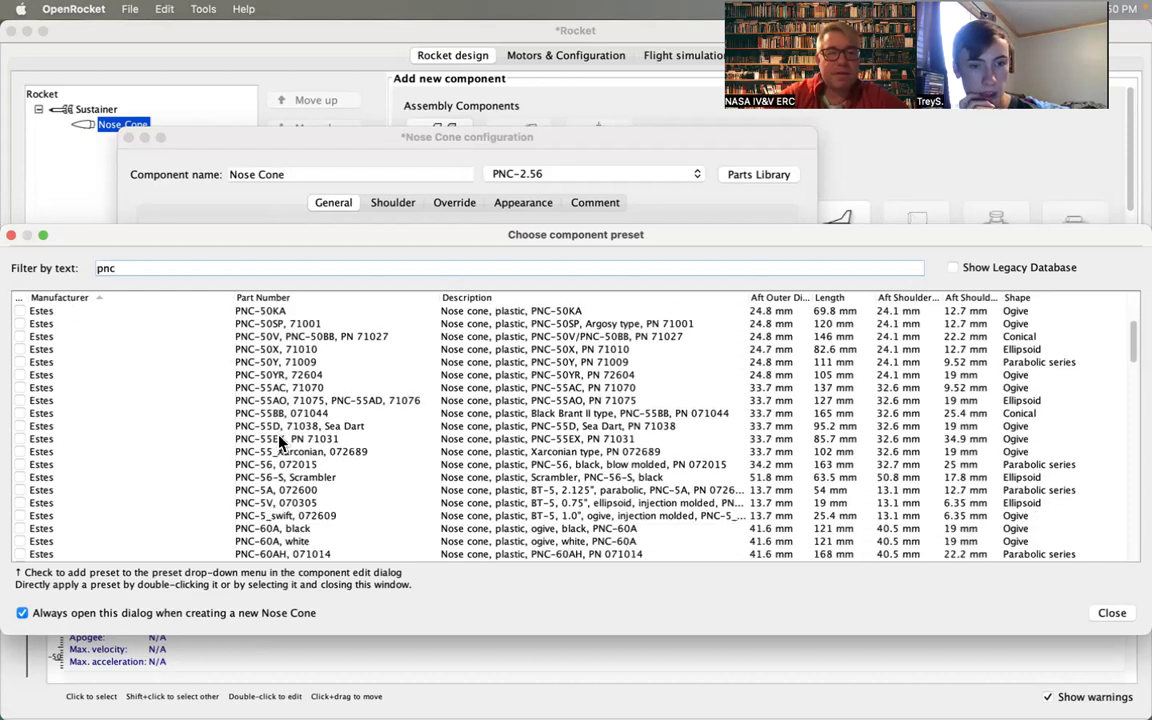
left_click(283, 466)
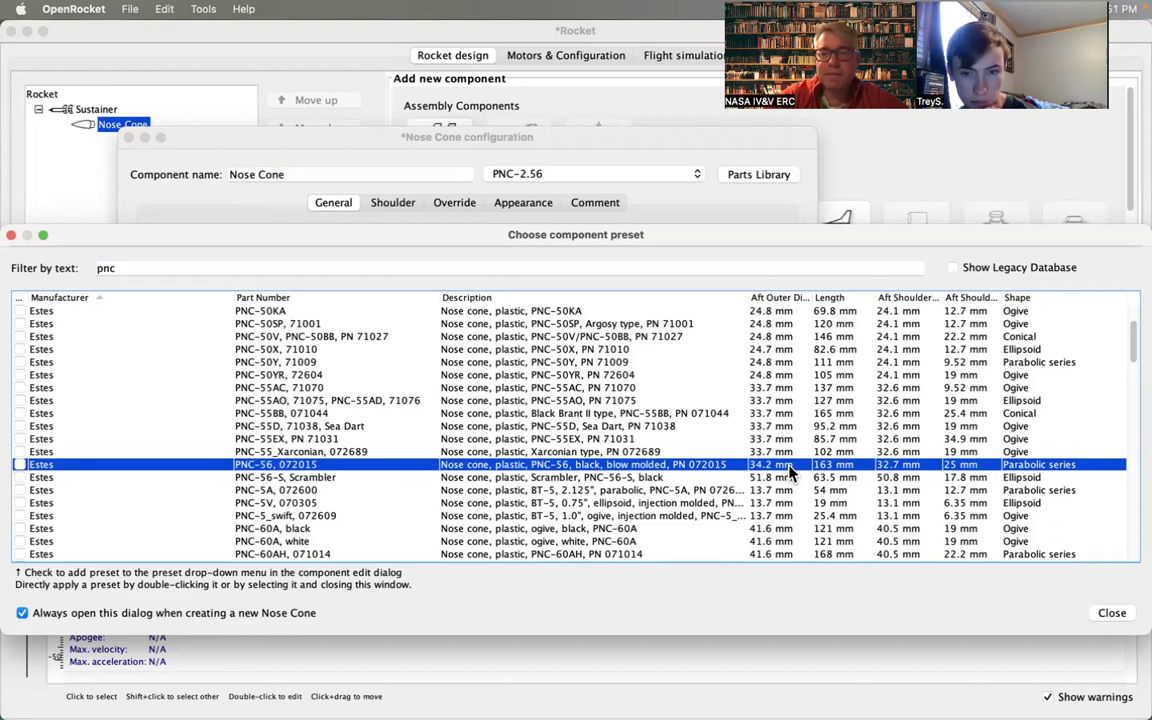
left_click_drag(812, 297, 865, 299)
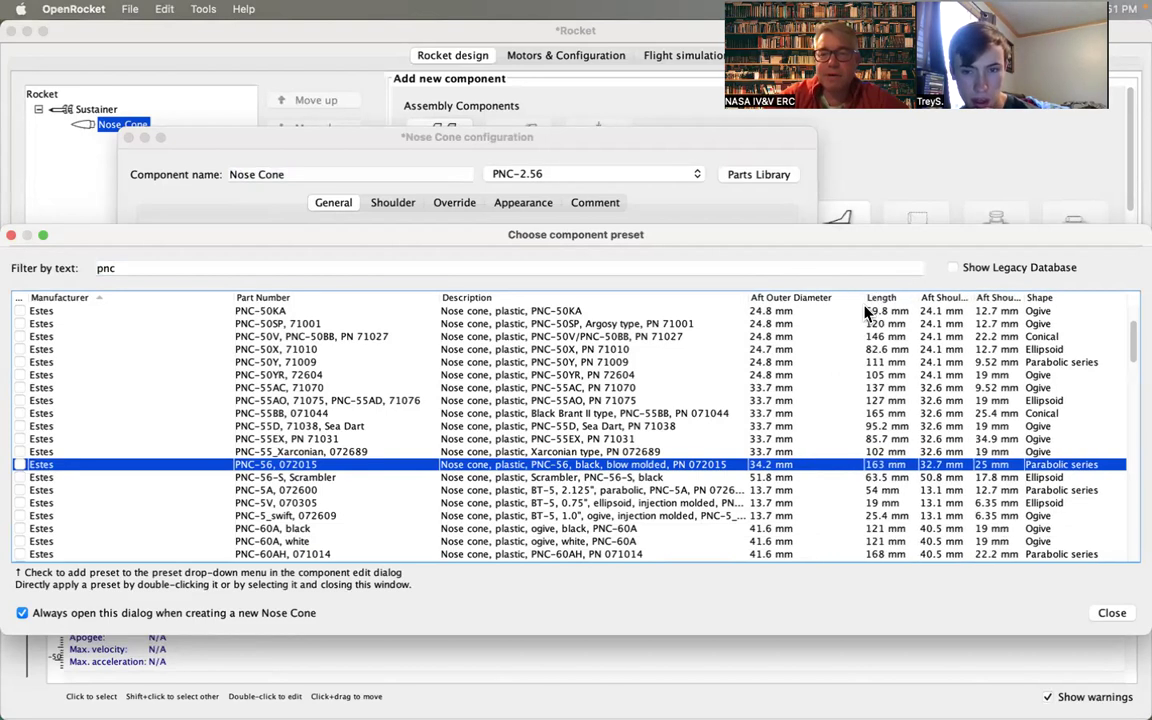
Recheck the PNC-56A's outer diameter in Safari, then sort OpenRocket's presets by aft outer diameter and browse for a close match.
key("super+Tab")
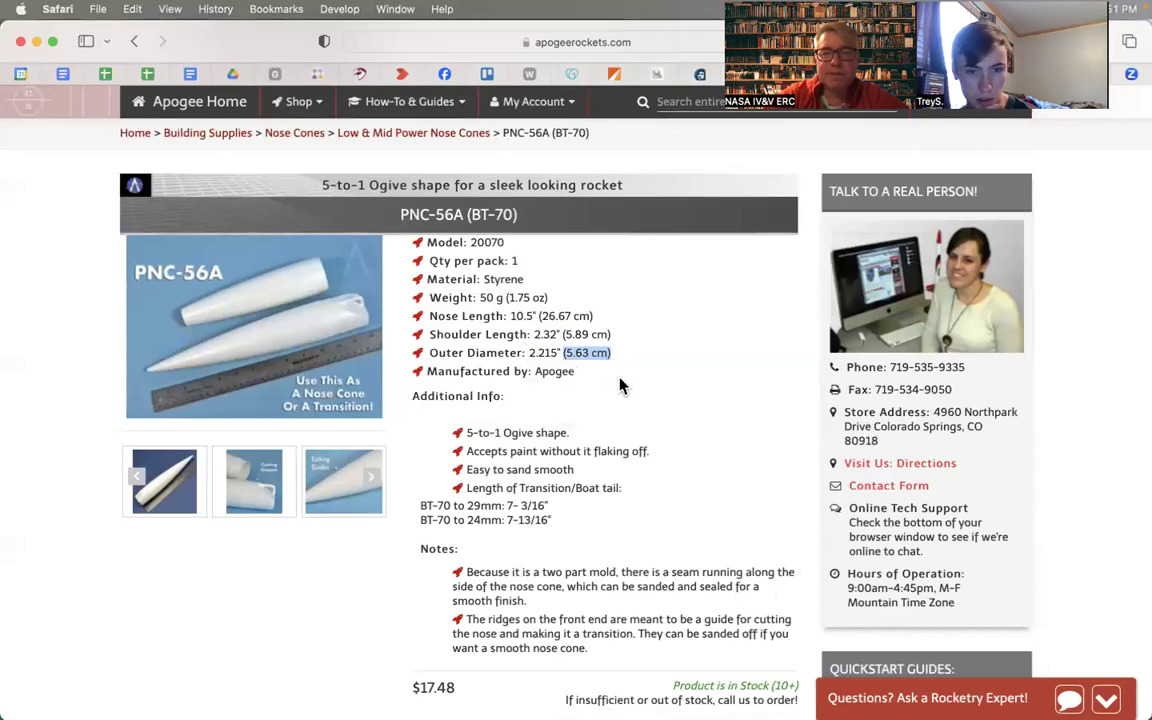
key("super+Tab")
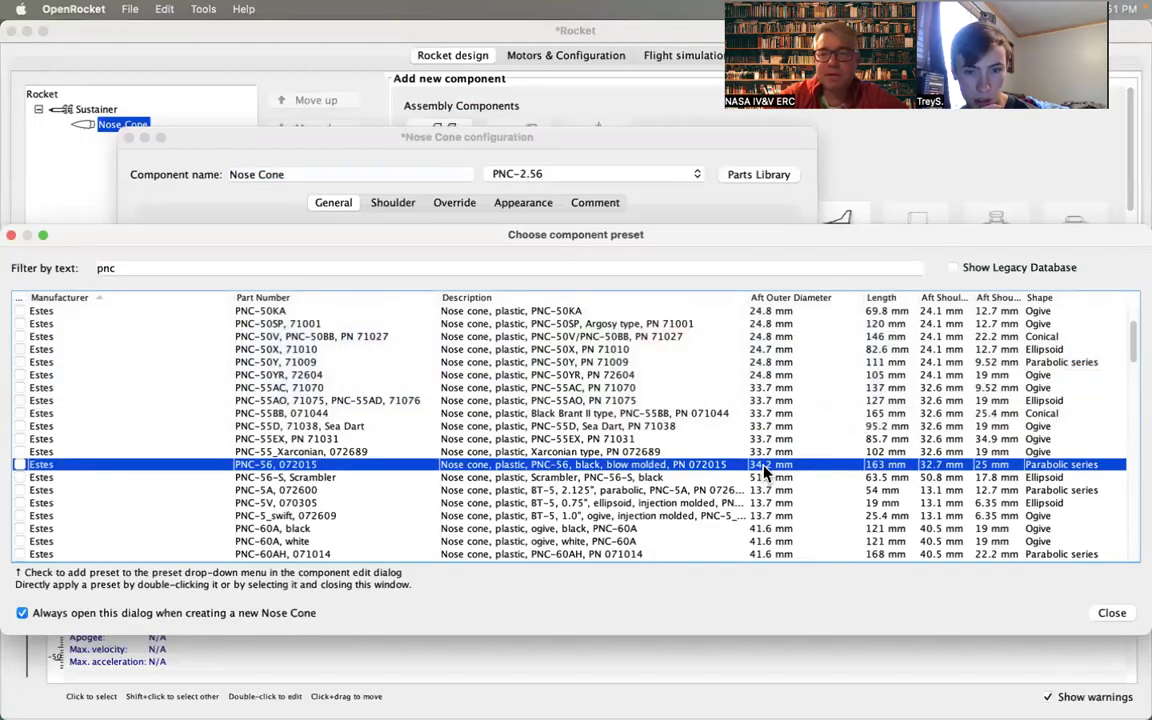
left_click(778, 299)
scroll(780, 373, "down", 10)
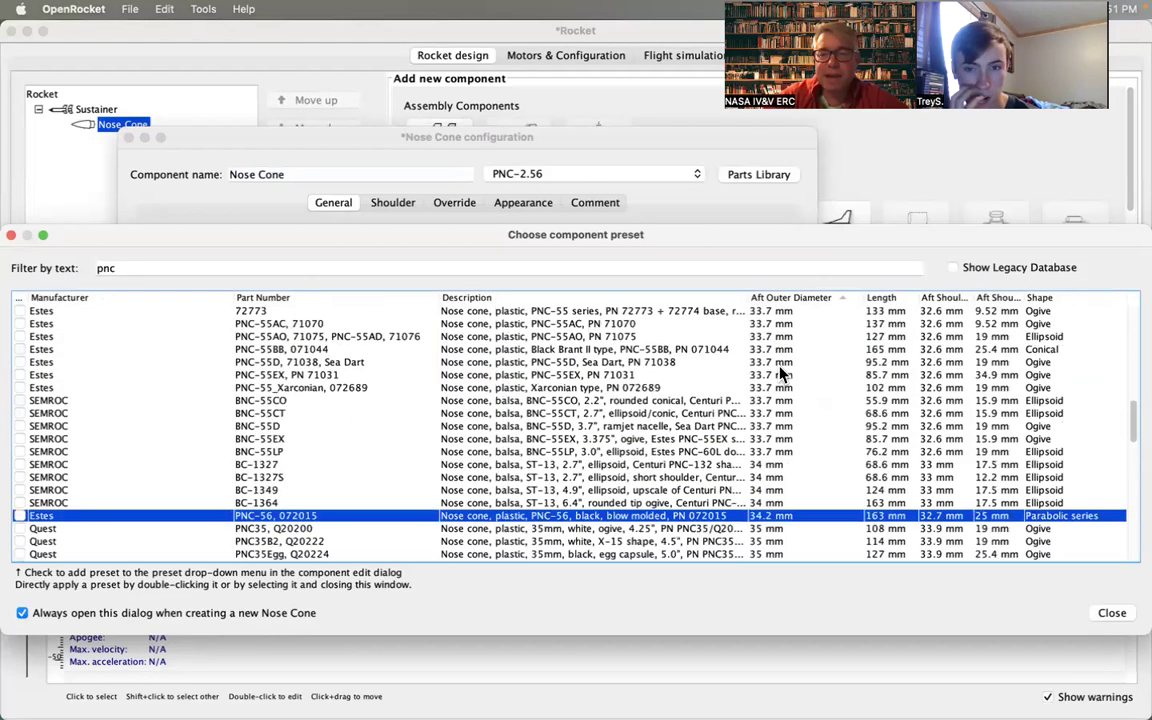
scroll(782, 373, "down", 15)
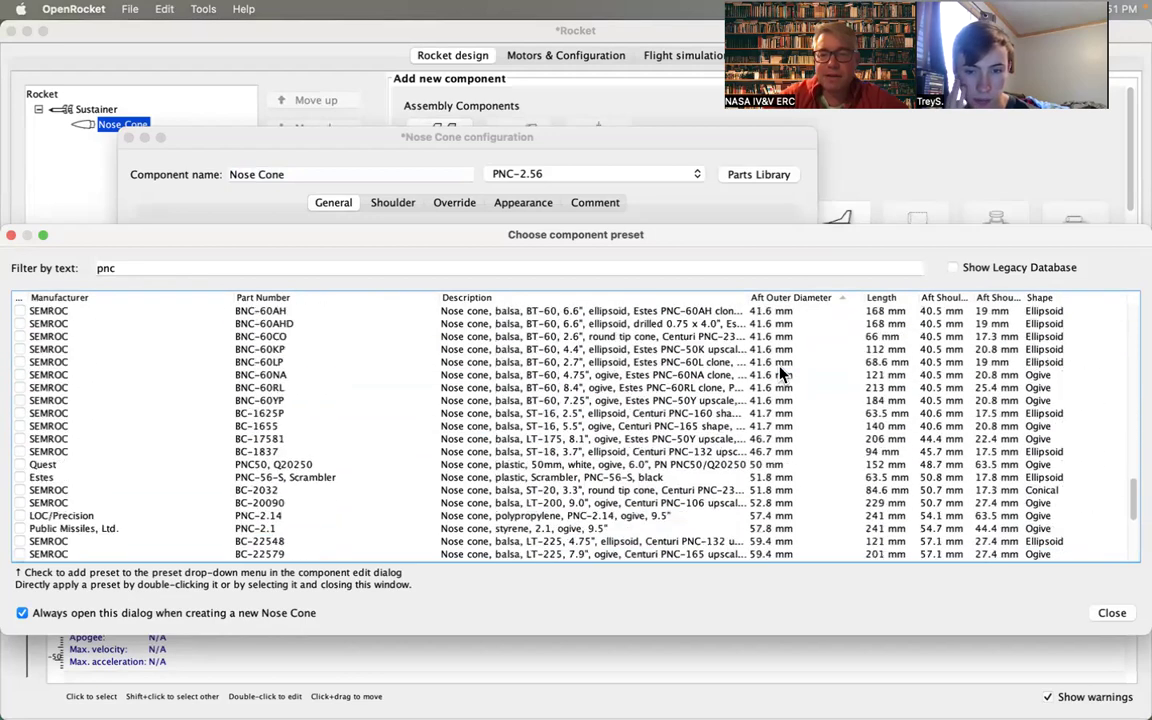
scroll(783, 373, "up", 5)
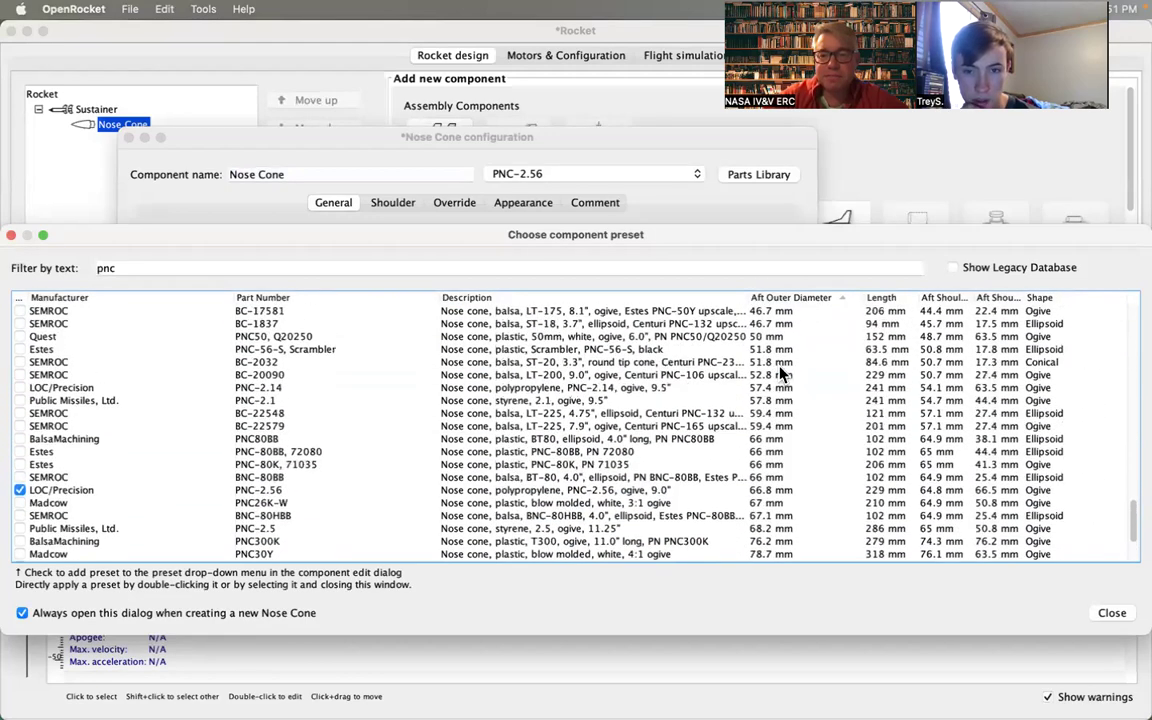
scroll(783, 373, "up", 1)
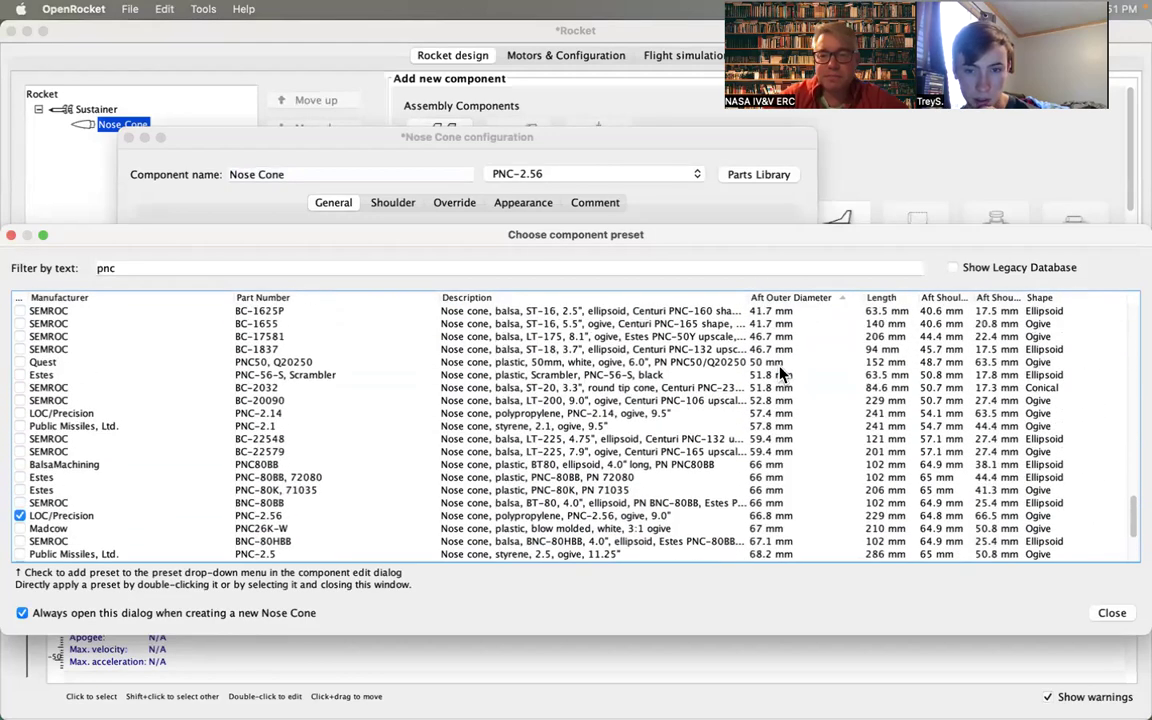
Mark the Public Missiles PNC-2.1 and LOC/Precision PNC-2.14 as preset choices and apply the PNC-2.14 to the nose cone.
left_click(777, 418)
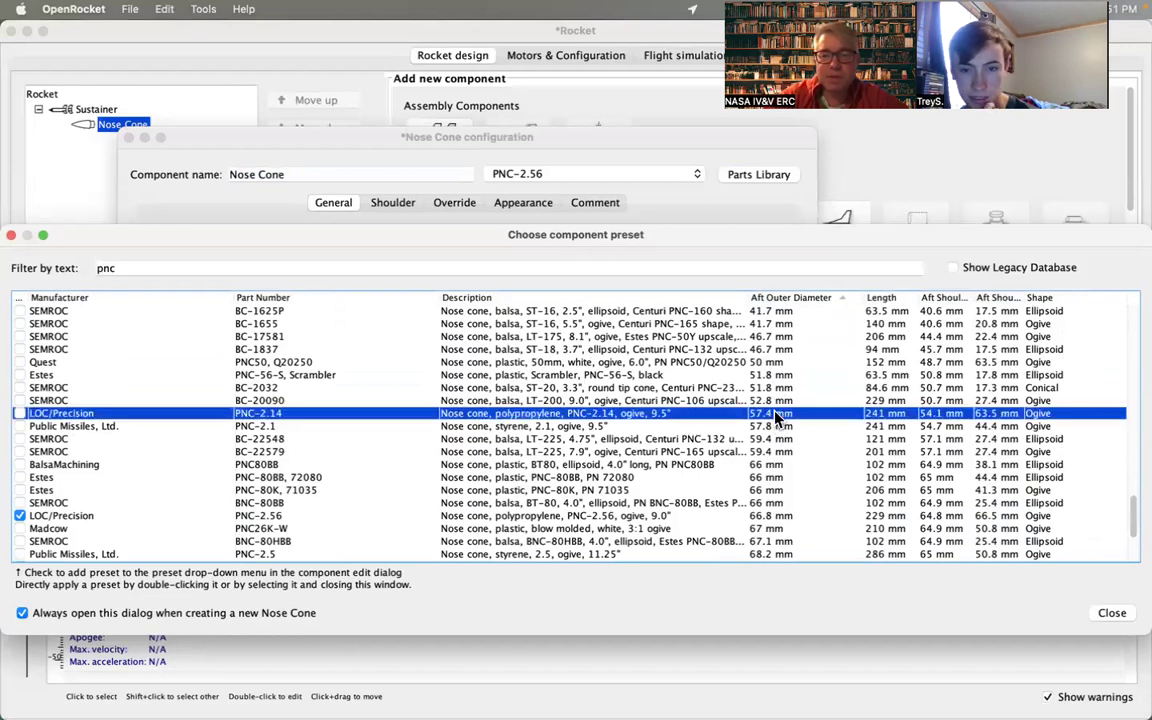
left_click(290, 428)
left_click(18, 427)
left_click(21, 413)
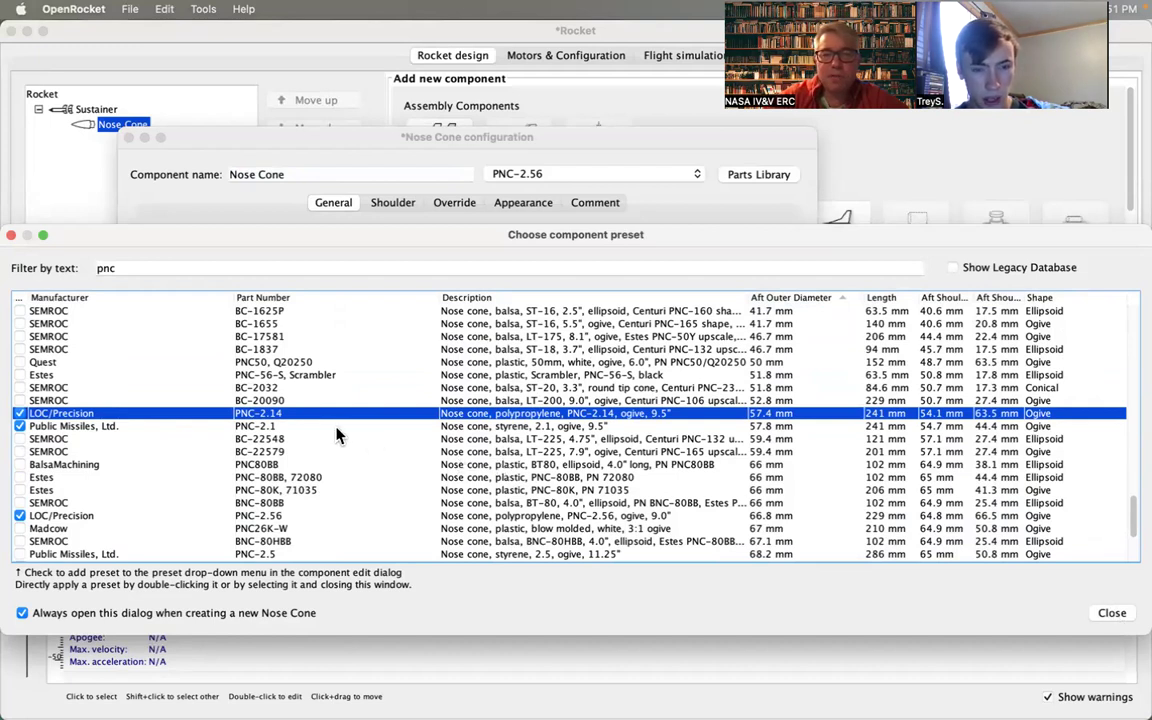
key("super+Tab")
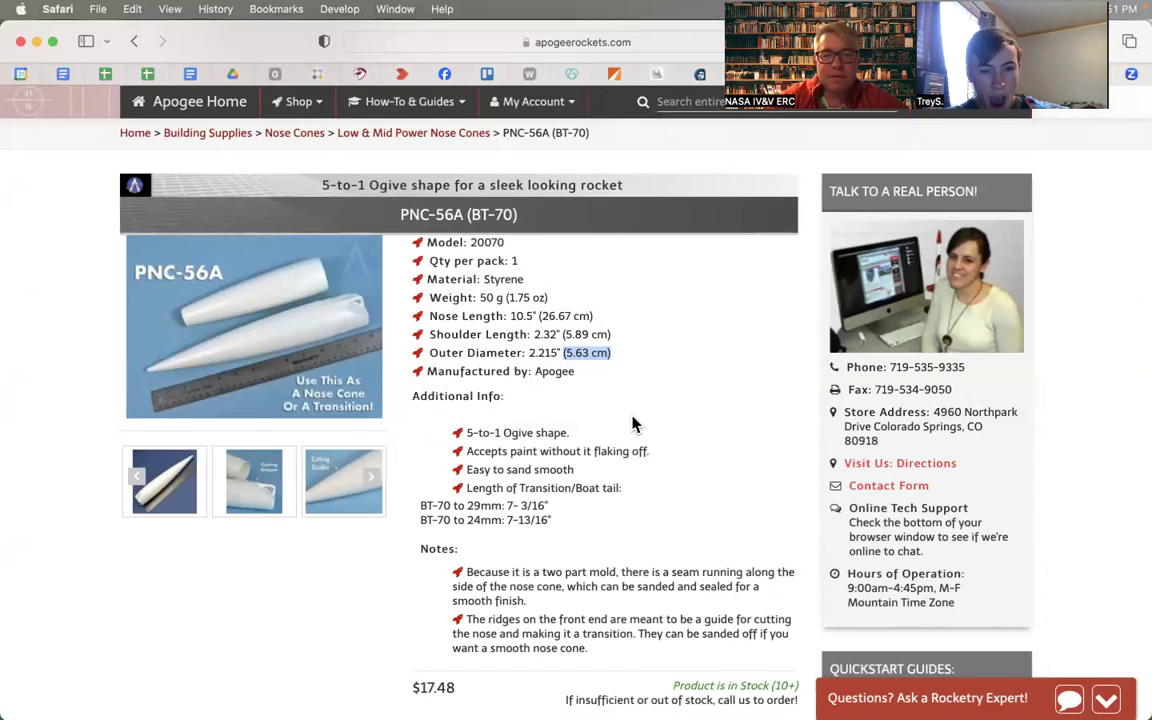
key("super+Tab")
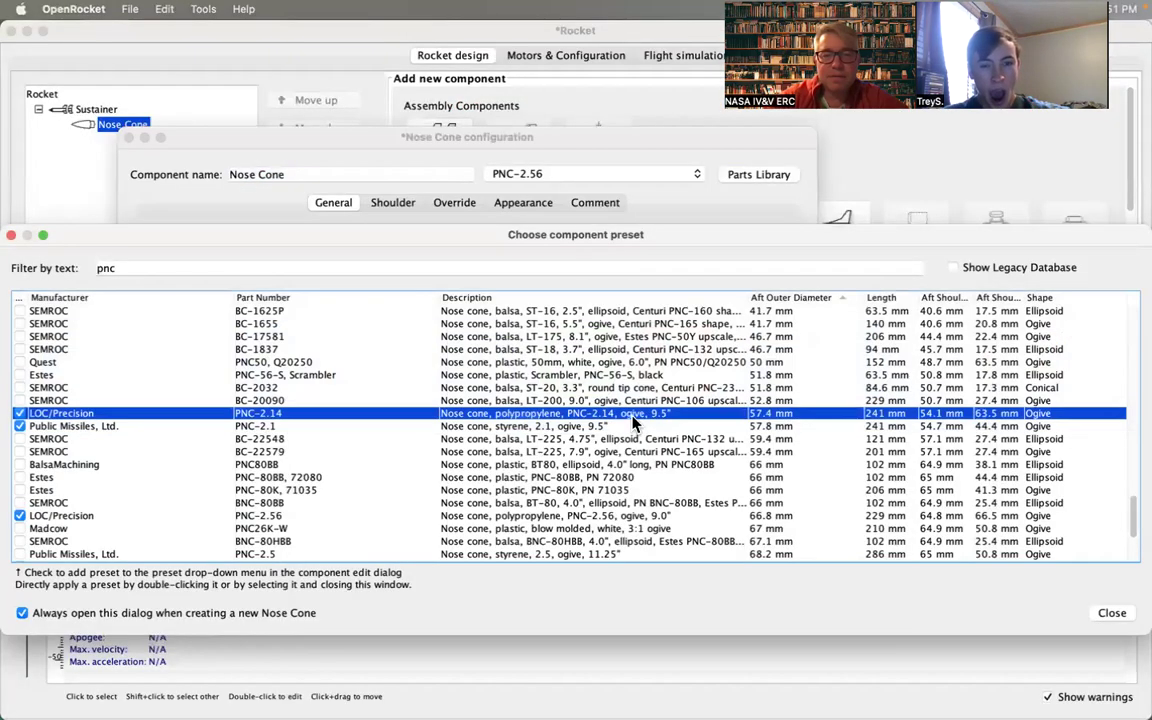
left_click(1110, 612)
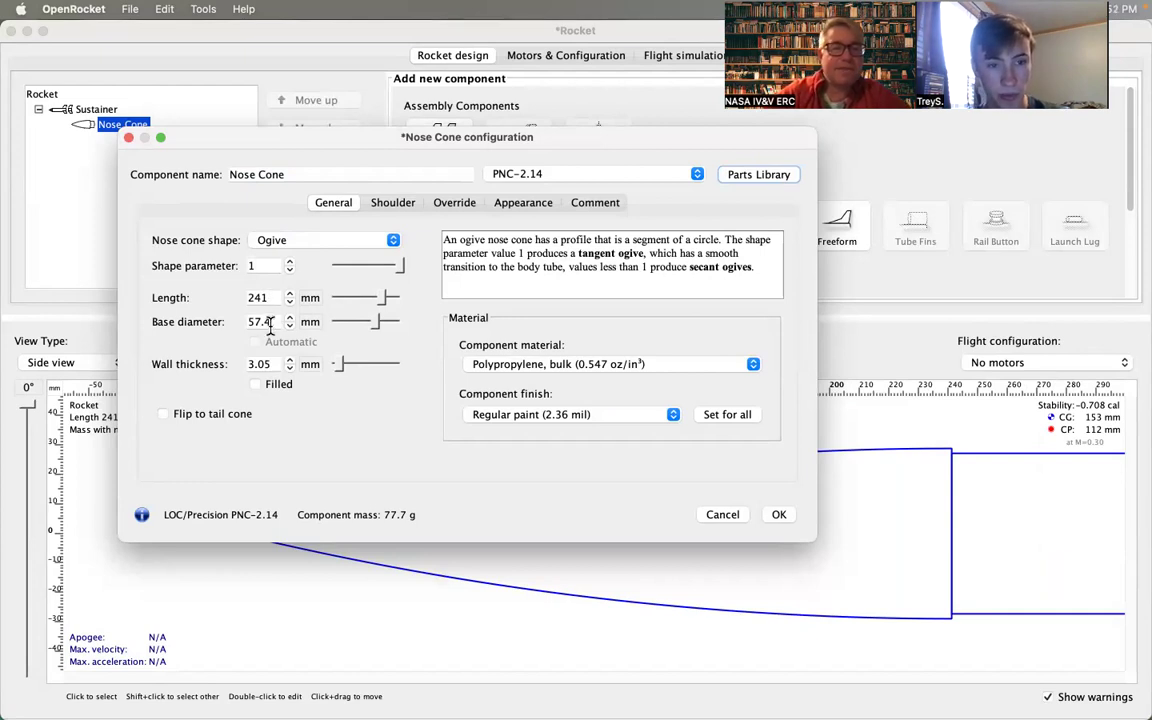
Check the PNC-56A's nose length in Safari and set the OpenRocket nose cone's length to 267 mm.
key("super+Tab")
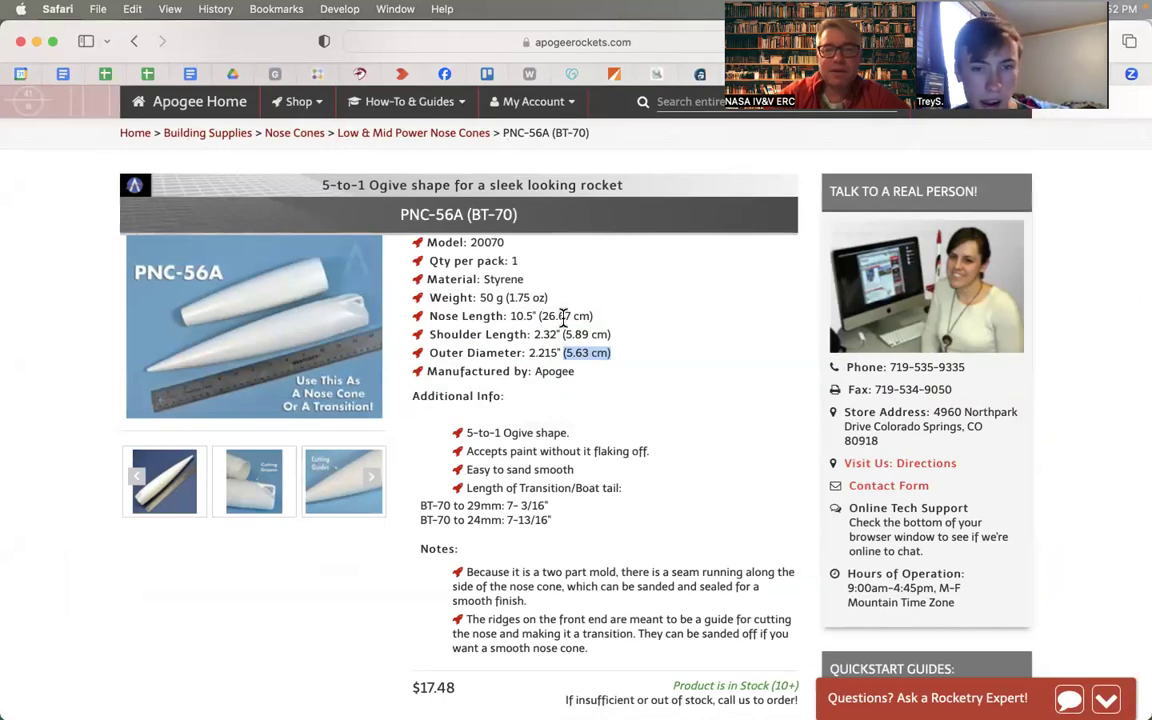
key("super+Tab")
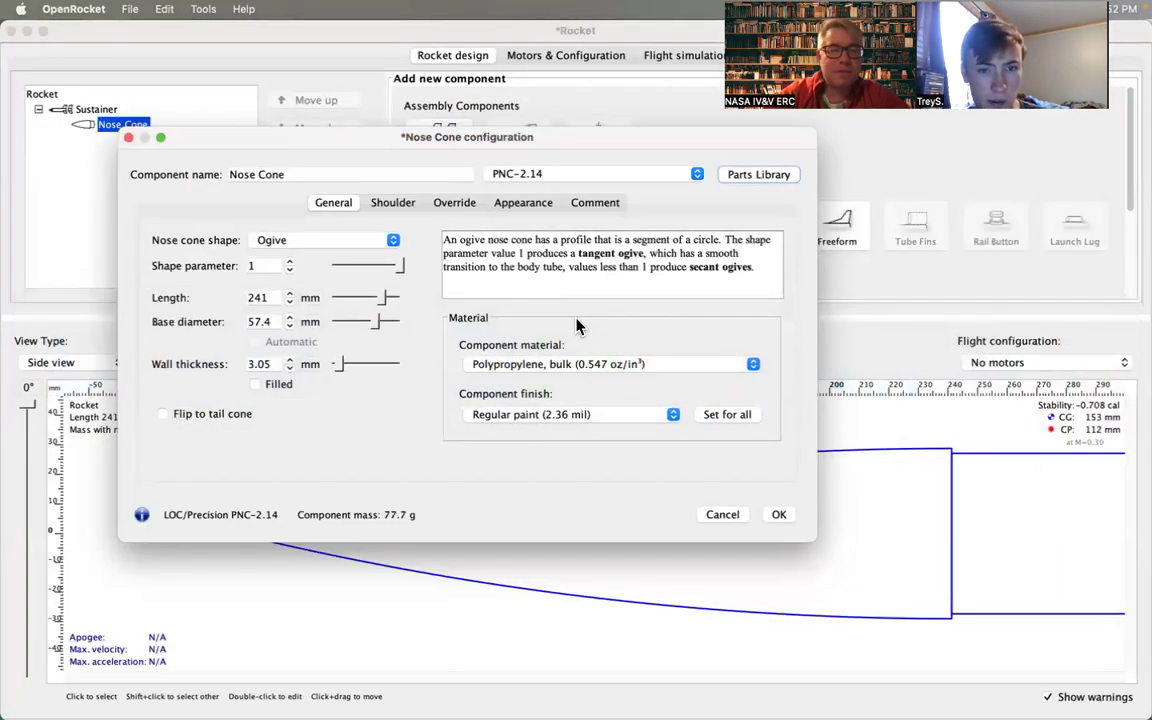
double_click(268, 298)
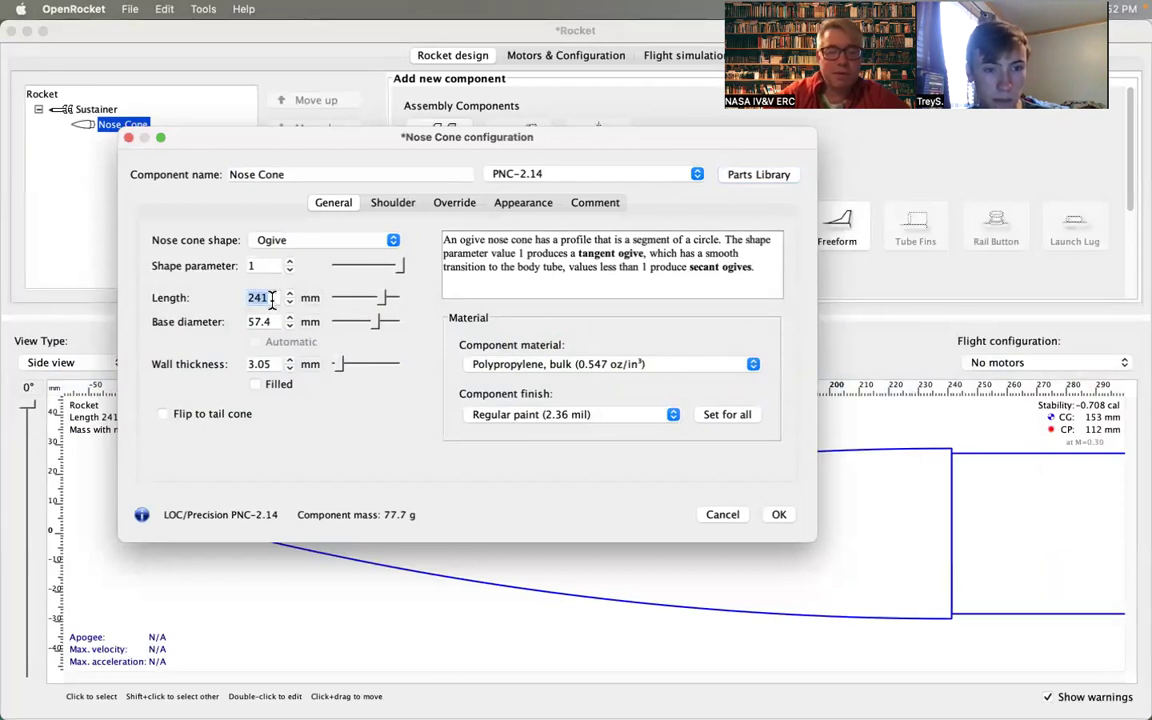
type("267")
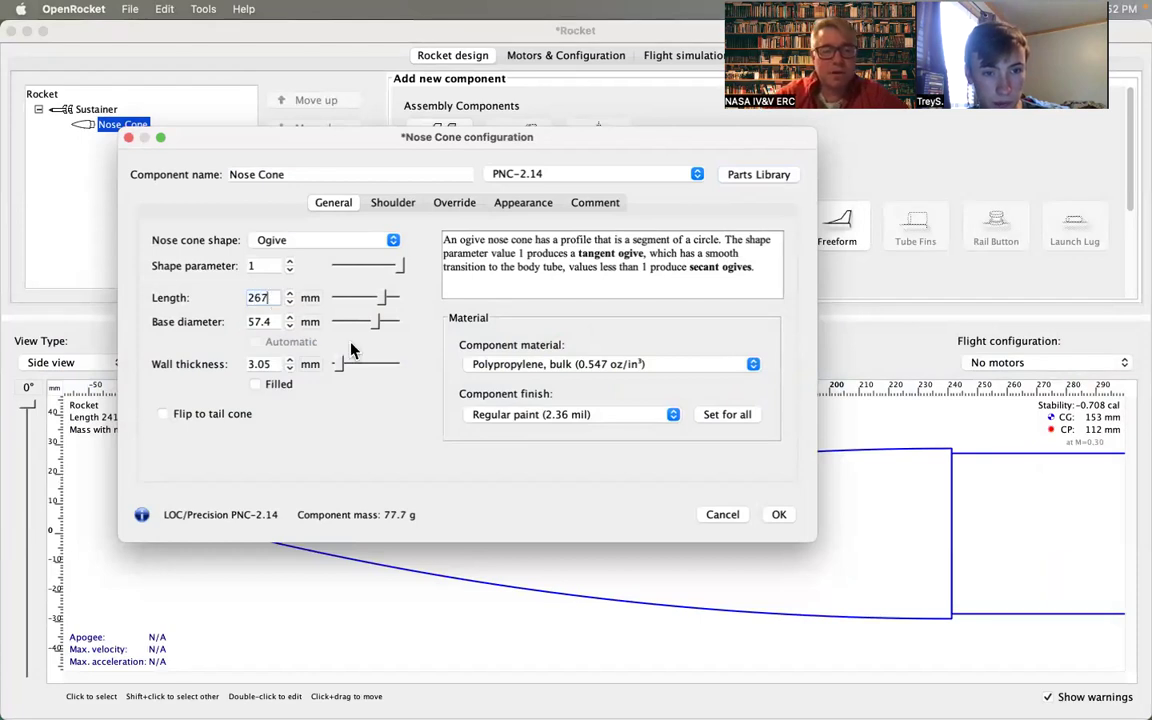
key("Tab")
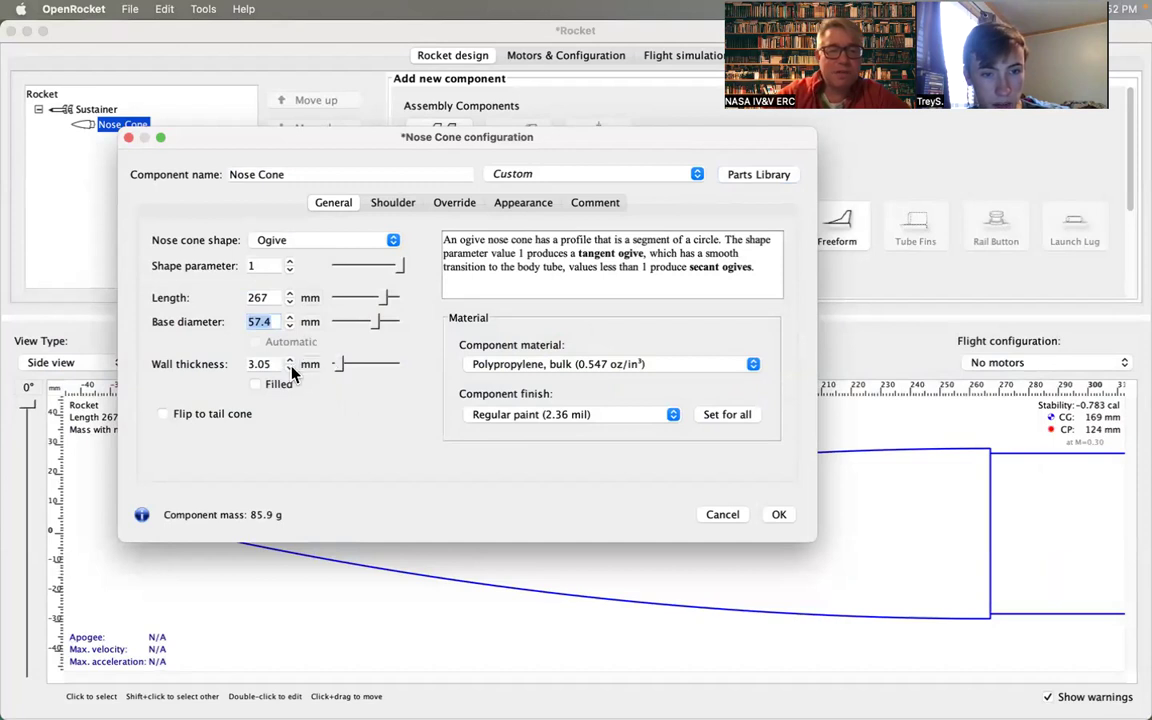
left_click_drag(550, 145, 532, 123)
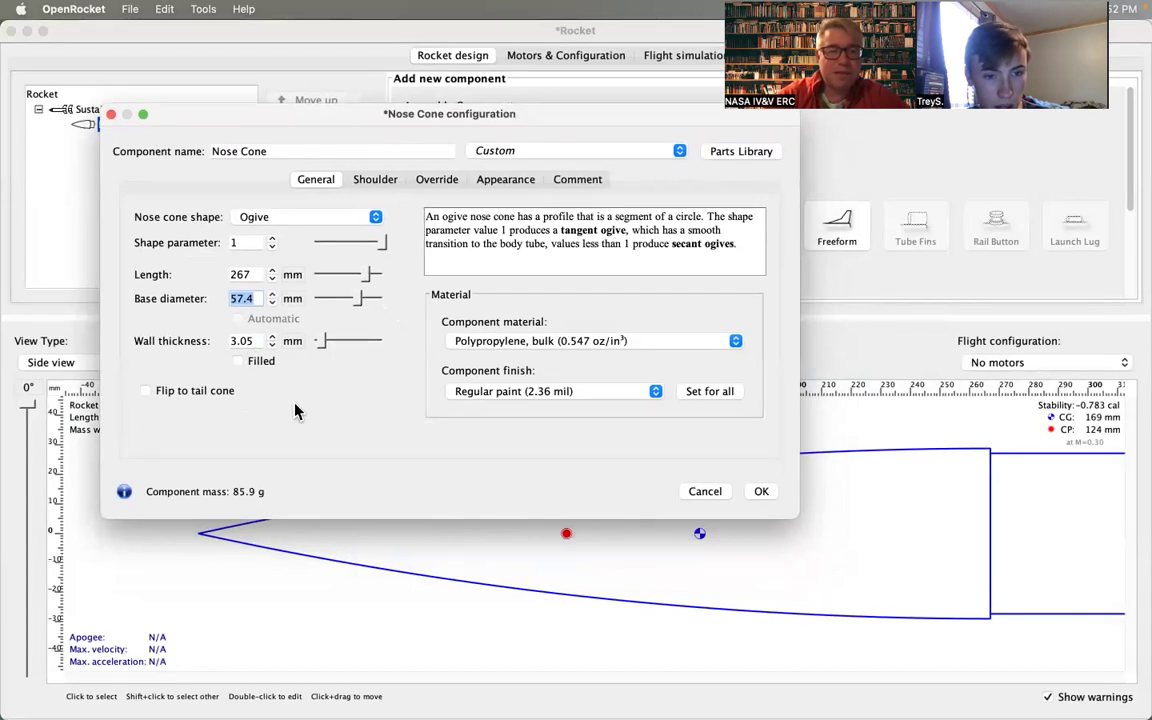
Highlight the PNC-56A's weight in Safari, then return to OpenRocket and set the nose cone's material to Polystyrene.
key("super+Tab")
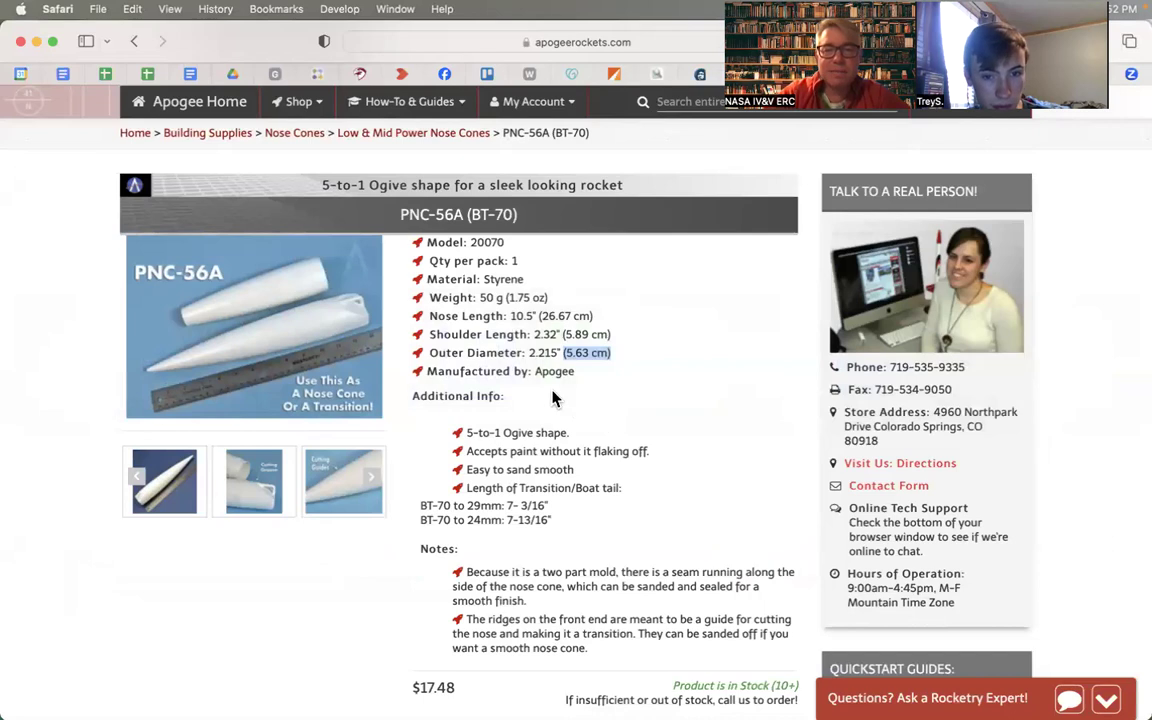
left_click_drag(482, 298, 500, 298)
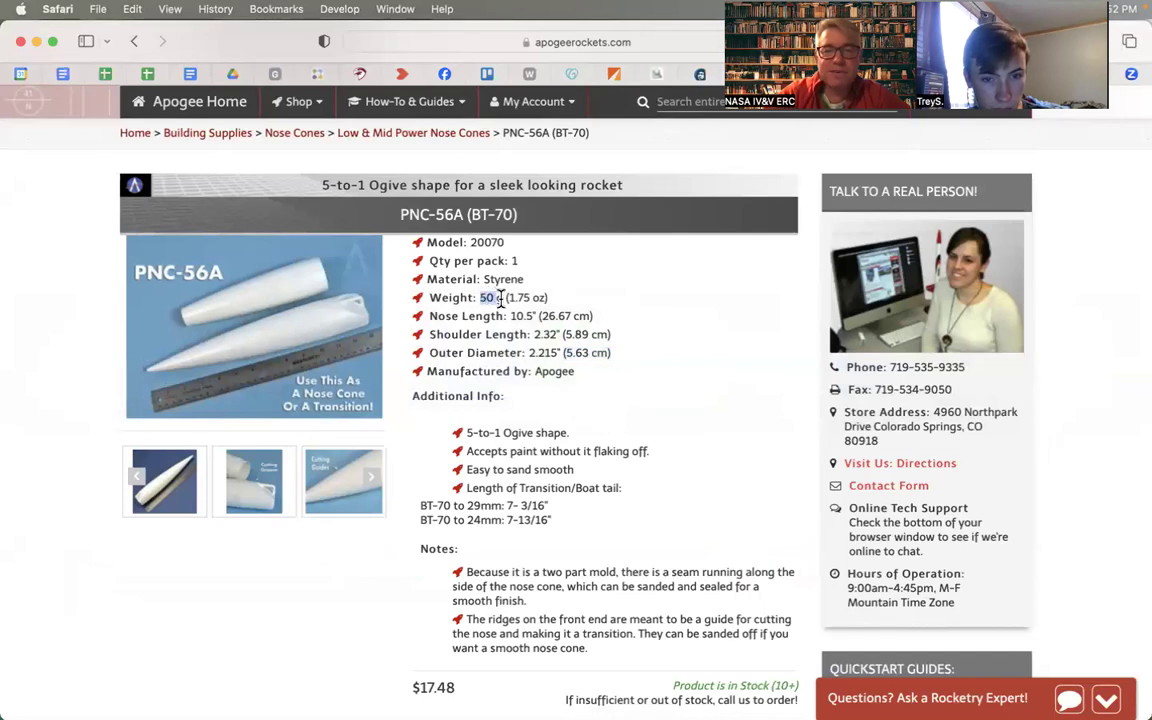
key("super+Tab")
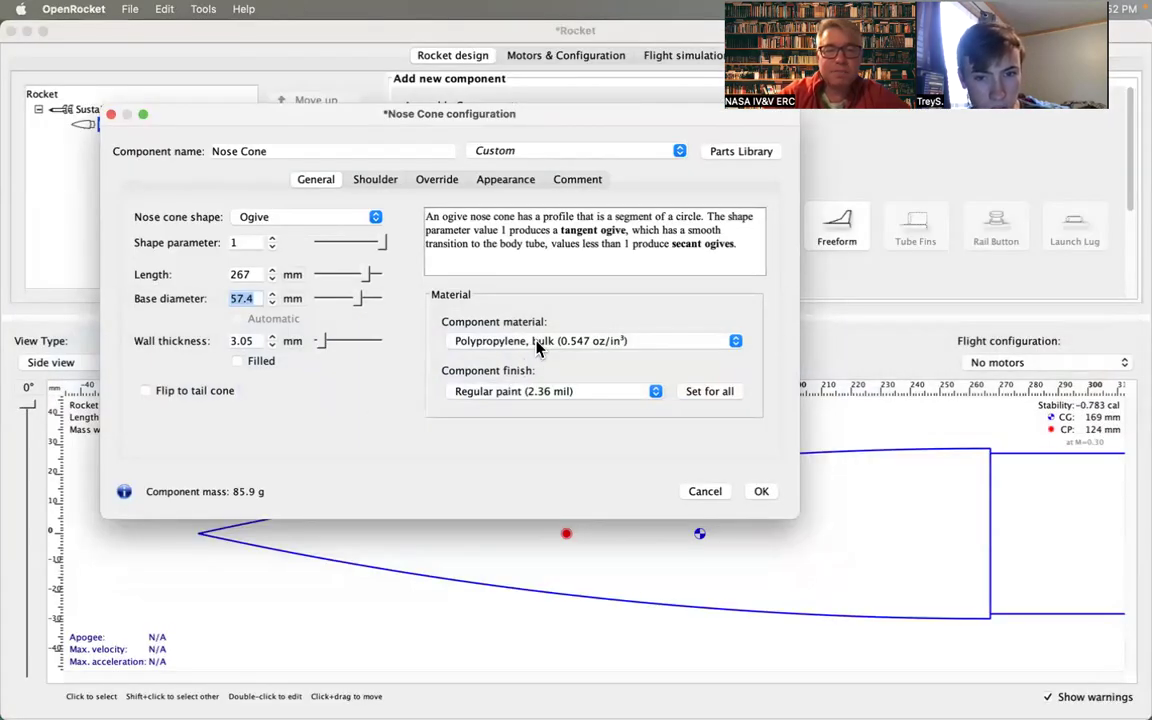
left_click(537, 342)
scroll(607, 413, "down", 5)
scroll(607, 415, "down", 2)
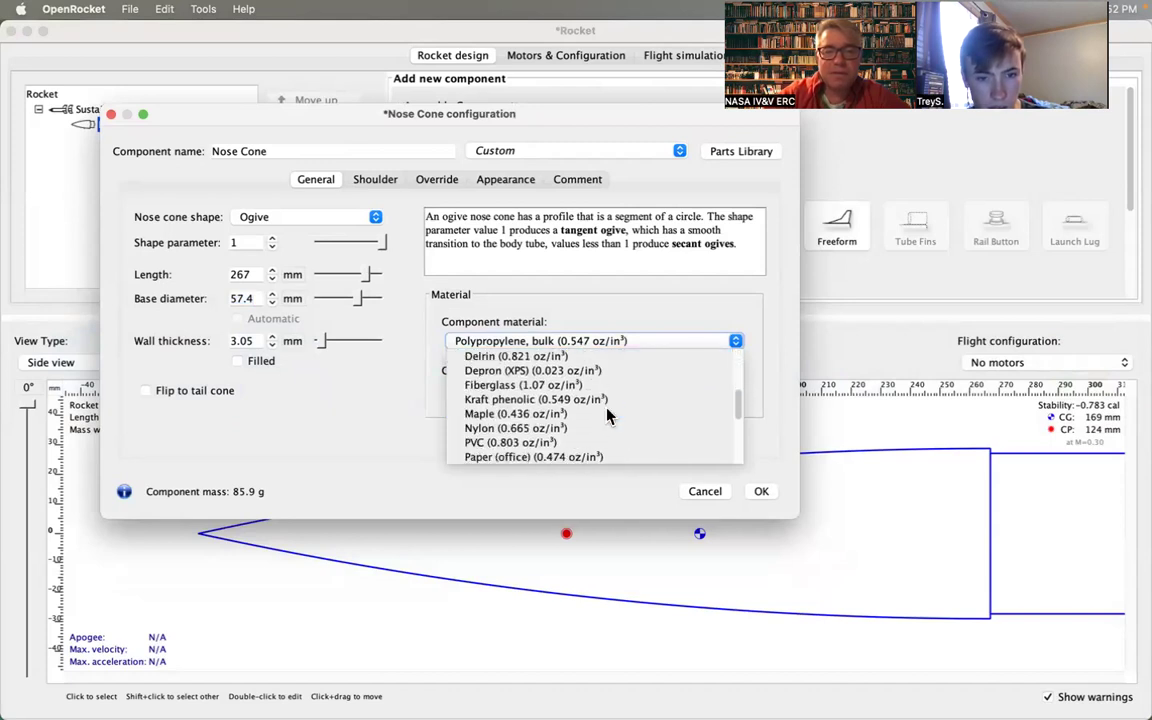
scroll(585, 390, "down", 3)
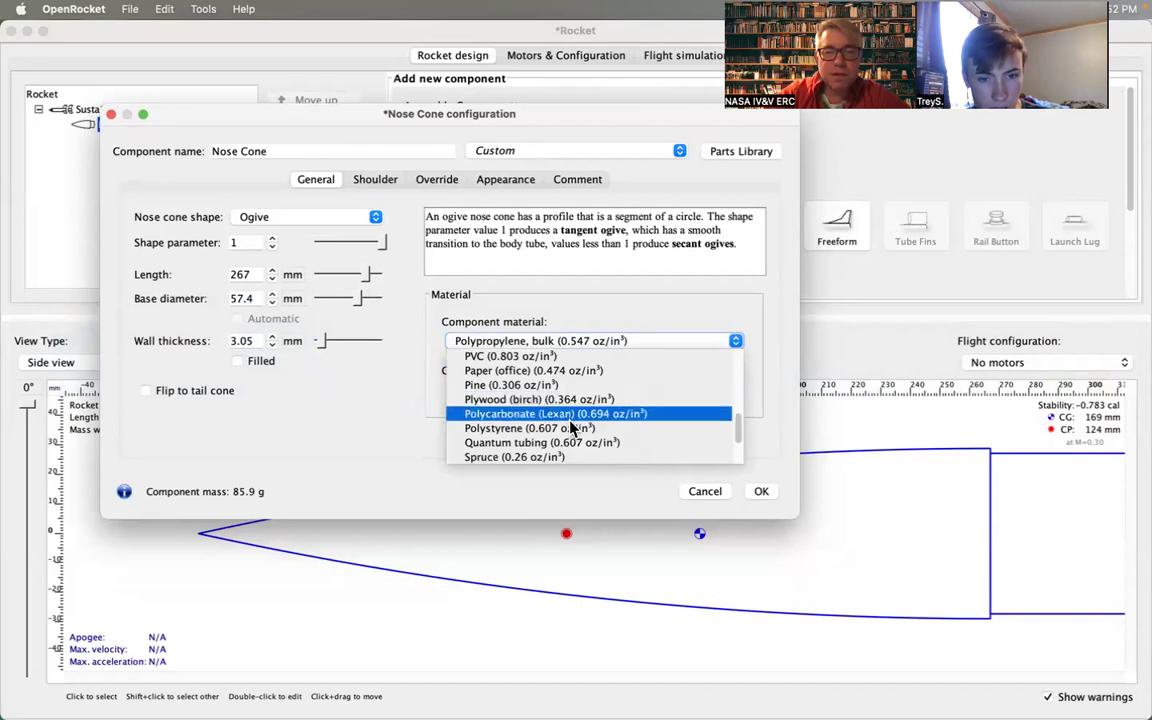
left_click(578, 430)
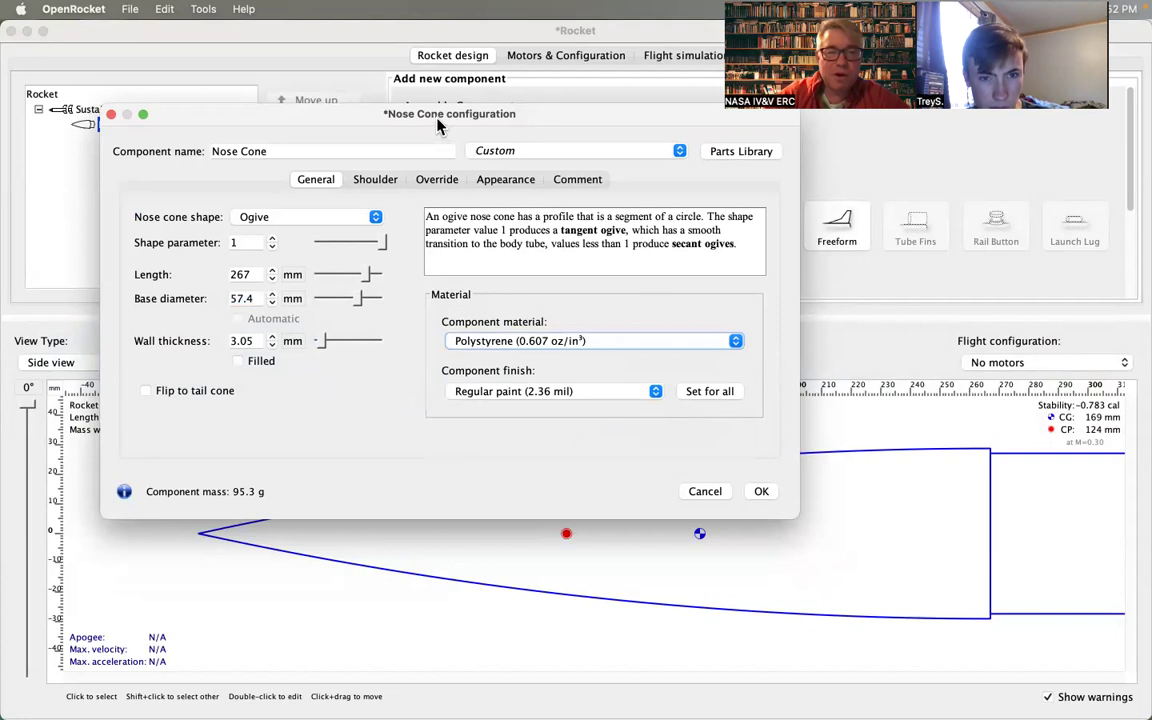
Step the nose cone's wall thickness through several values to 1.05 mm, checking its mass against the PNC-56A's weight in Safari.
left_click_drag(380, 117, 436, 152)
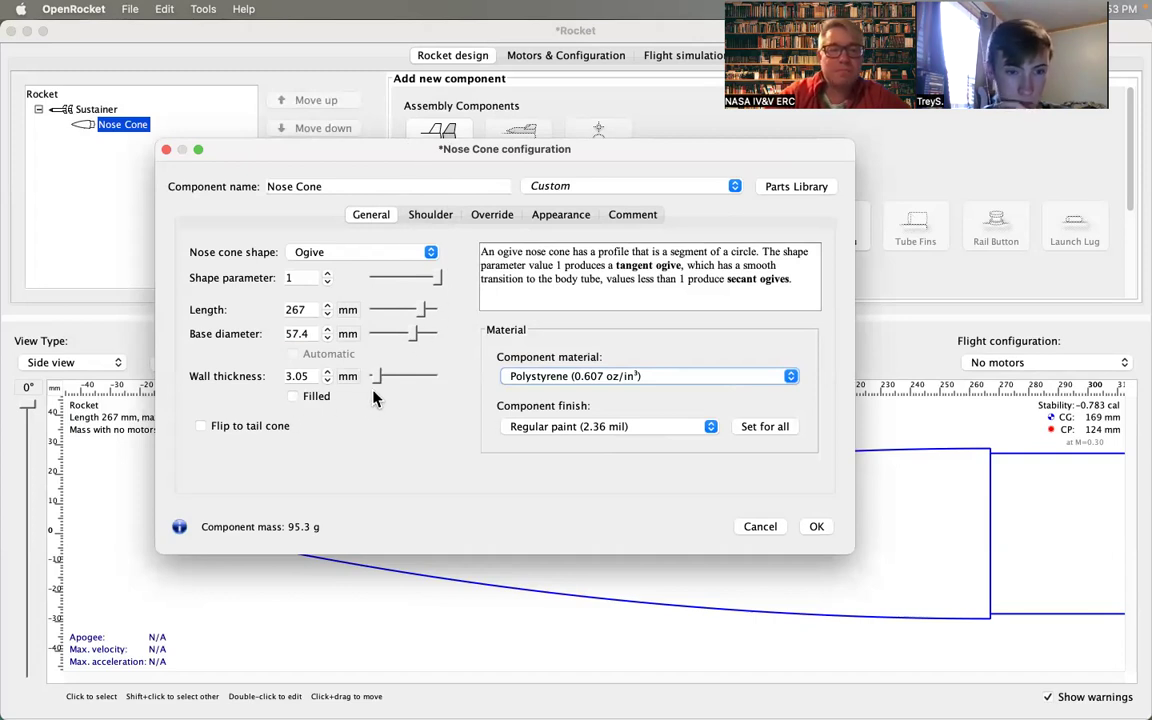
left_click(327, 380)
left_click(328, 381)
left_click(328, 381)
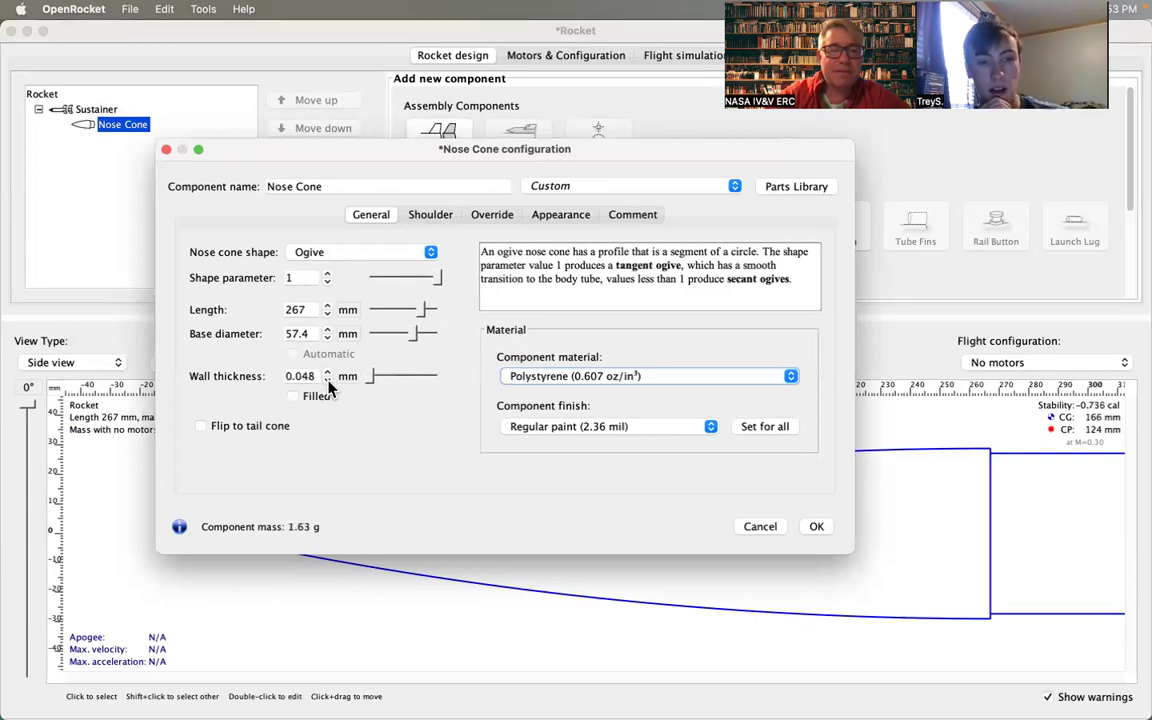
left_click(328, 373)
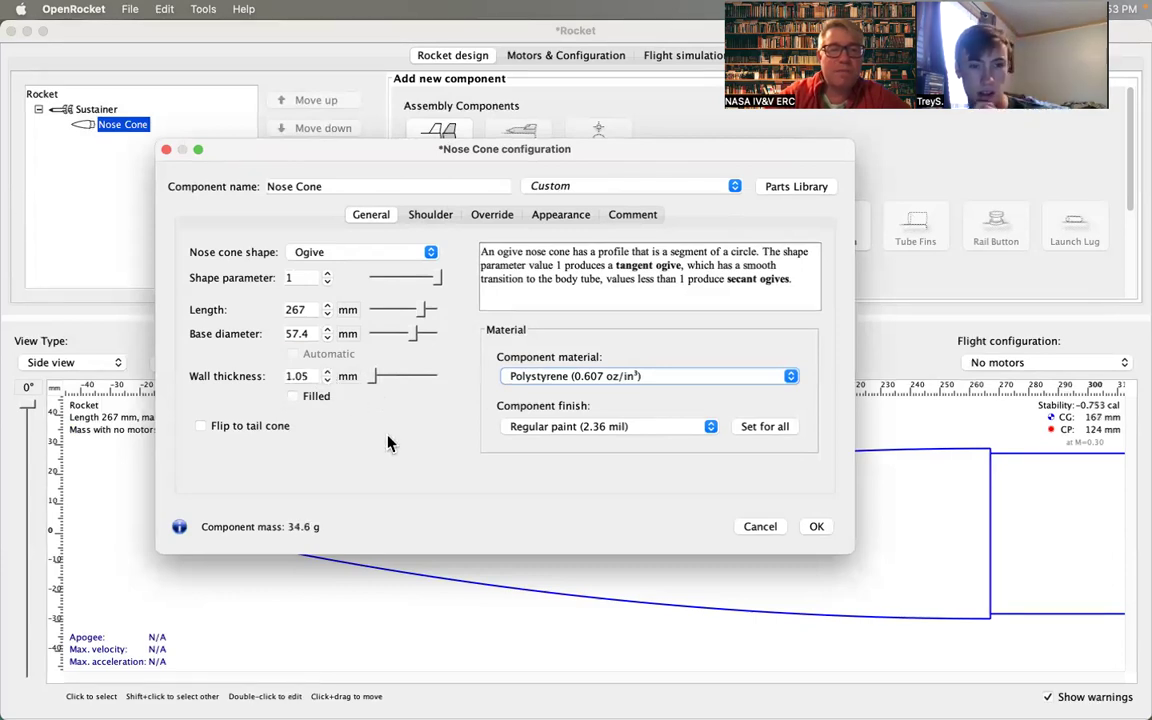
left_click(326, 372)
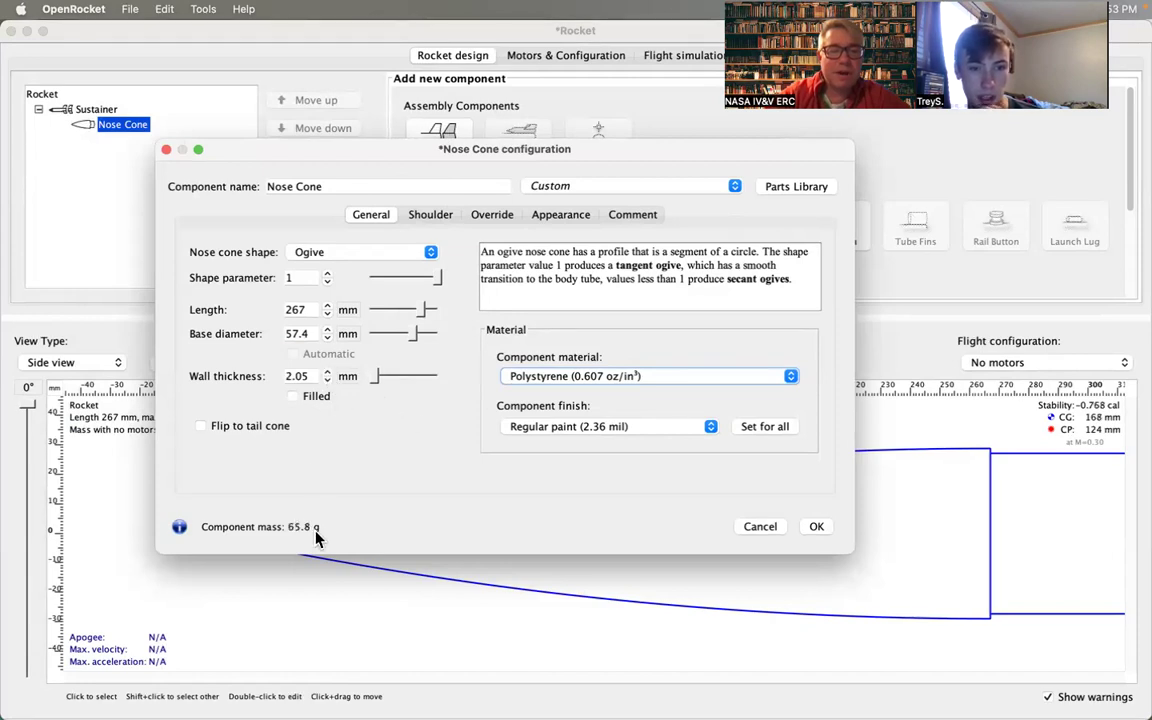
key("super+Tab")
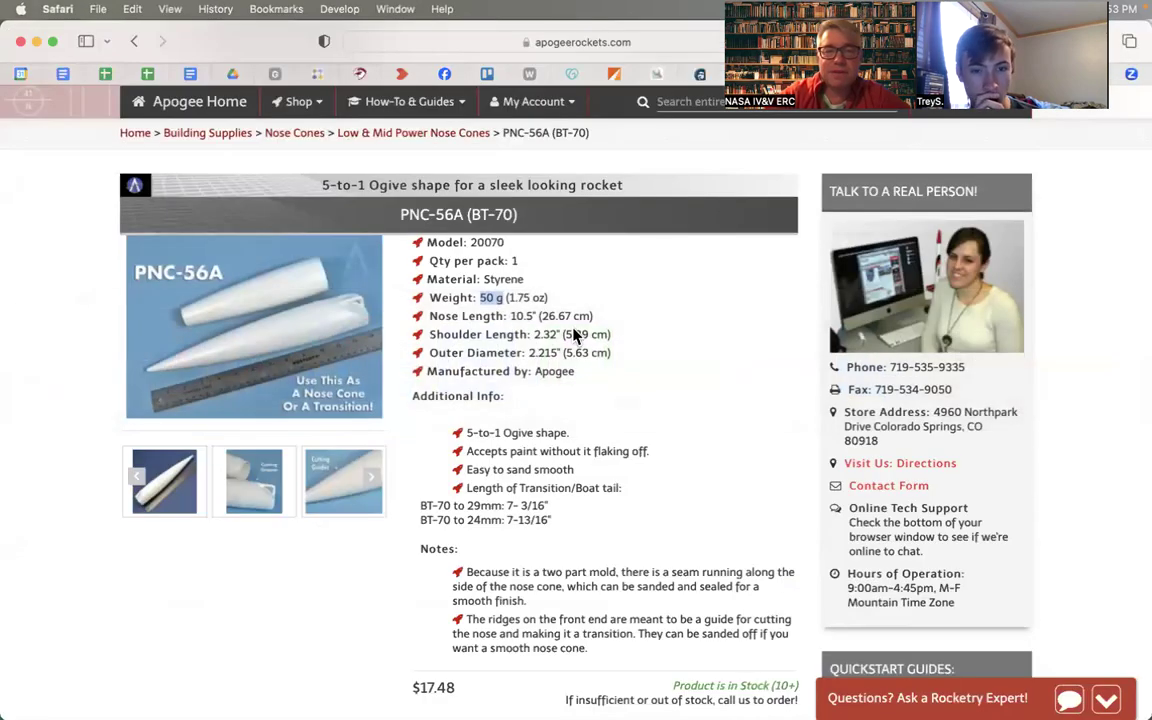
key("super+Tab")
left_click(326, 380)
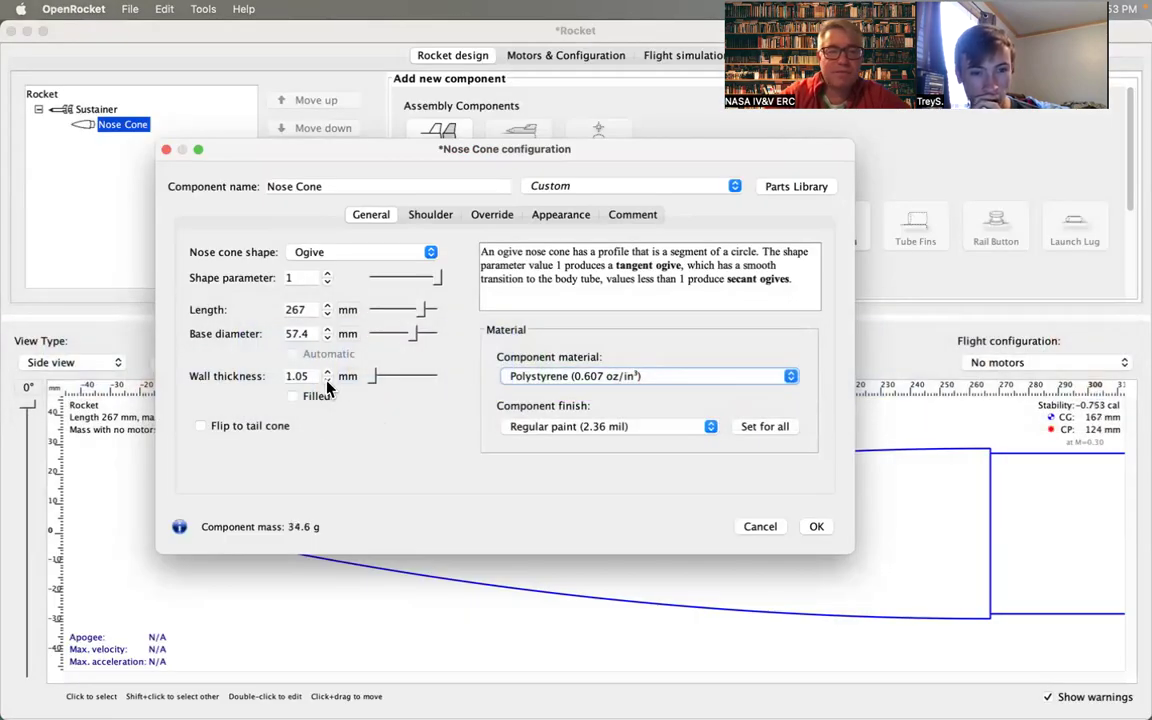
key("super+Tab")
key("super+Tab")
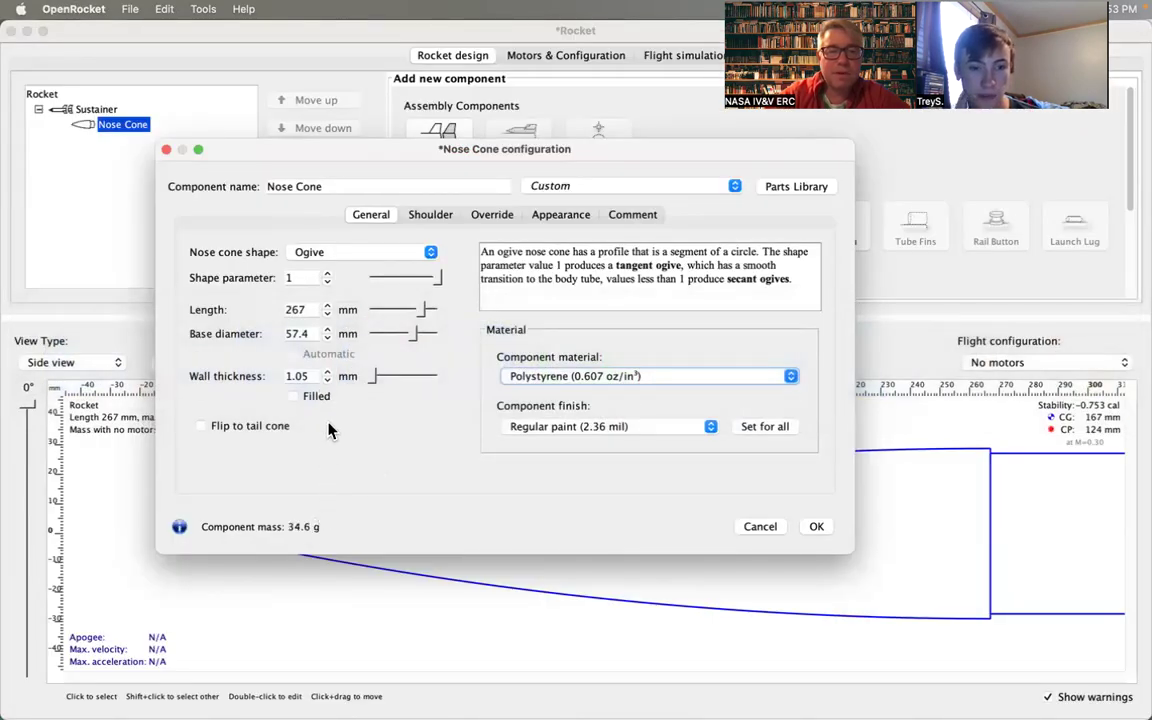
Try wall thicknesses of 1.25 mm and 1.4 mm for the nose cone.
left_click(315, 375)
type("1.25")
key("Tab")
left_click(314, 375)
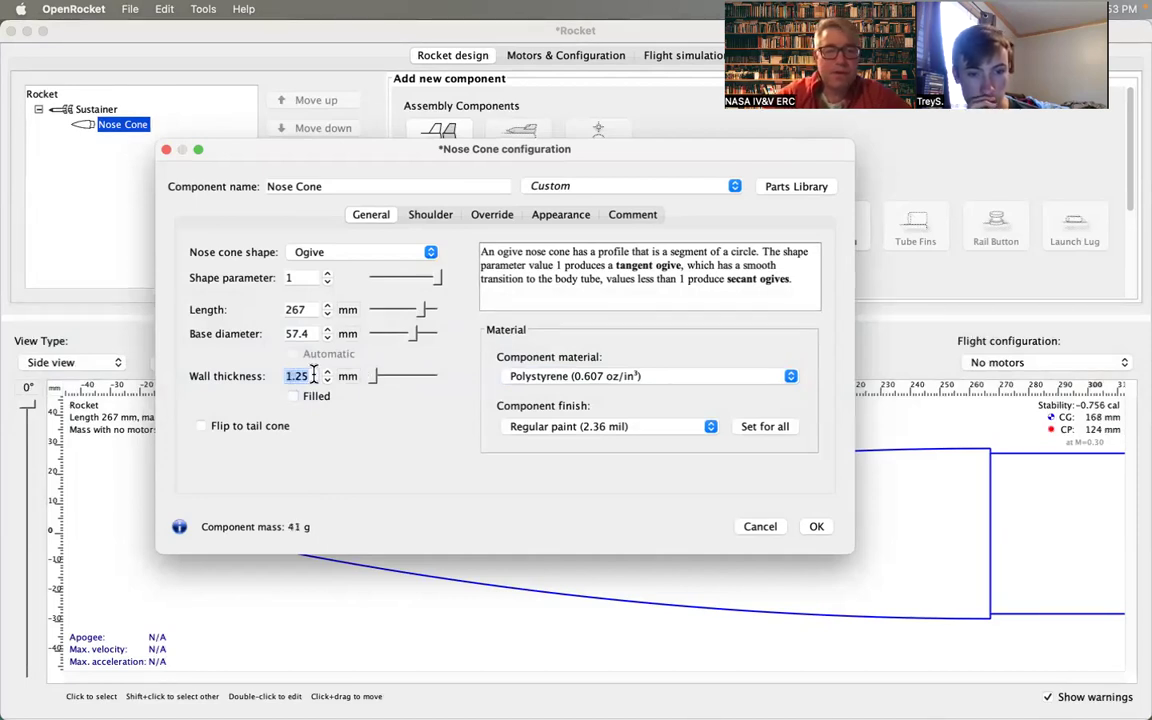
left_click(314, 375)
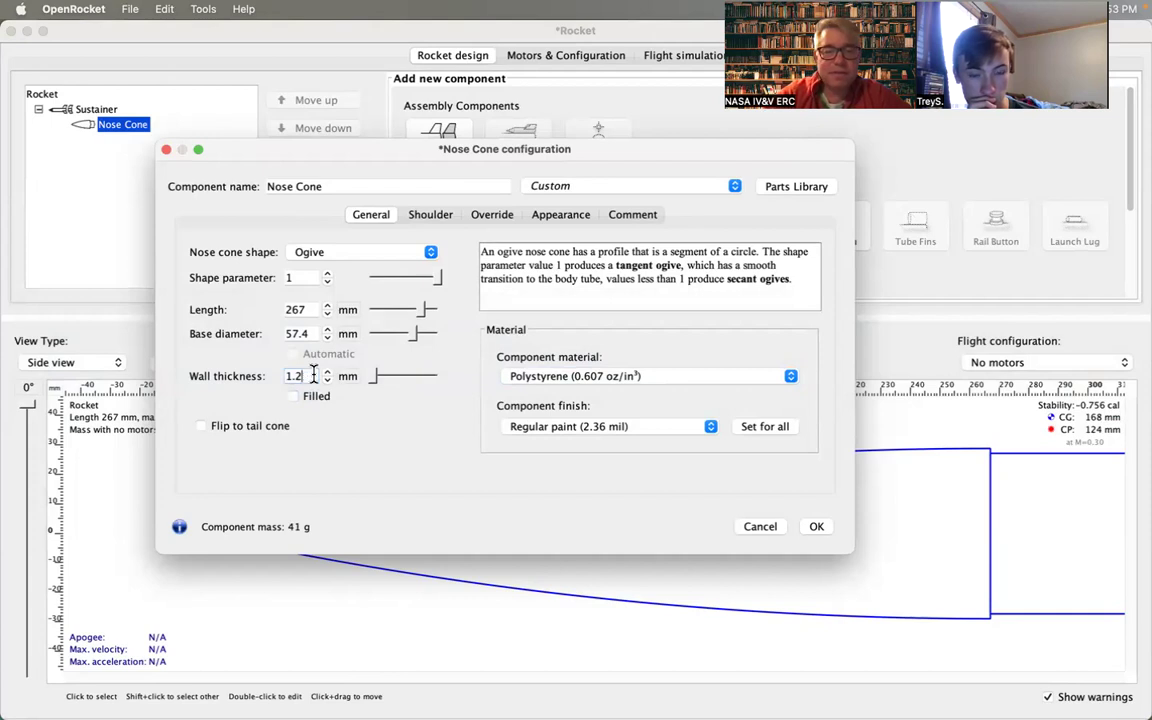
type("4")
key("Tab")
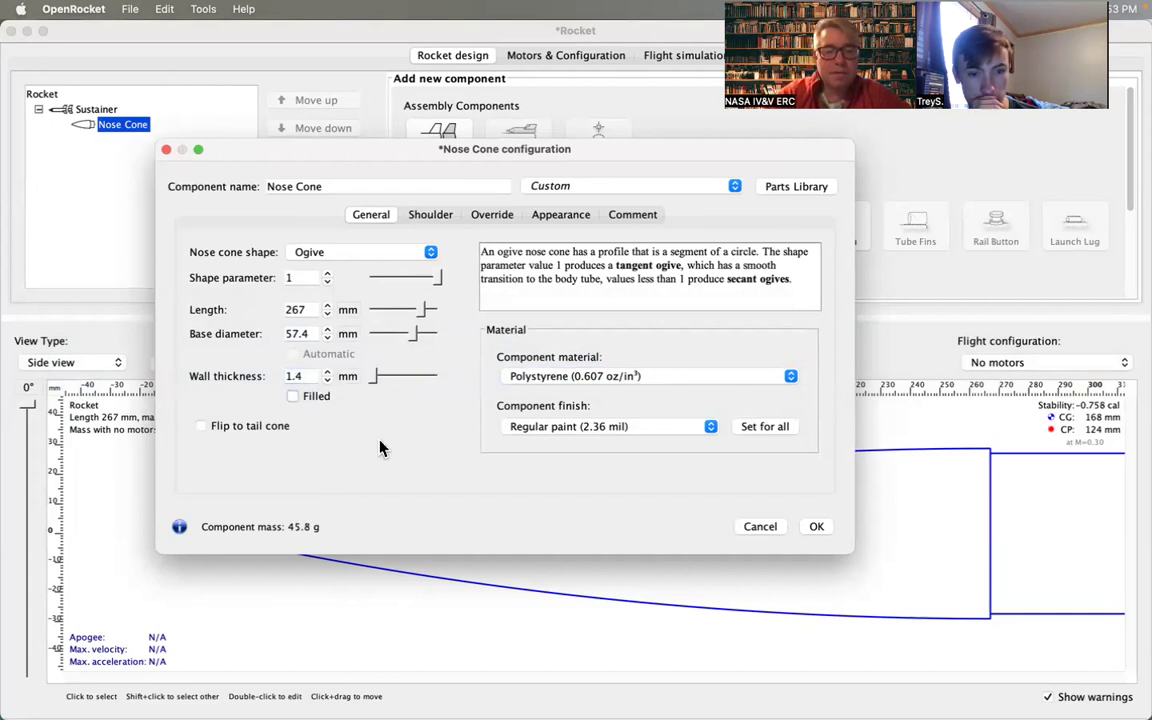
Set the nose cone's wall thickness to 1.5 mm and its component finish to Unfinished.
left_click(310, 376)
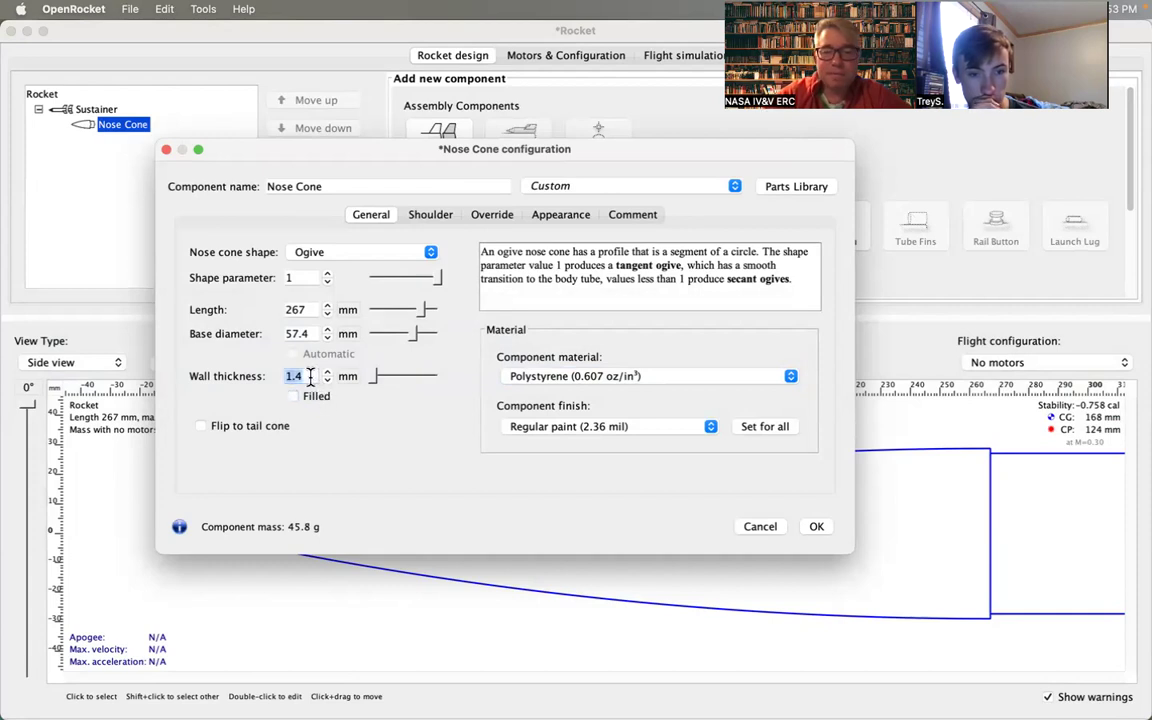
type("1.5")
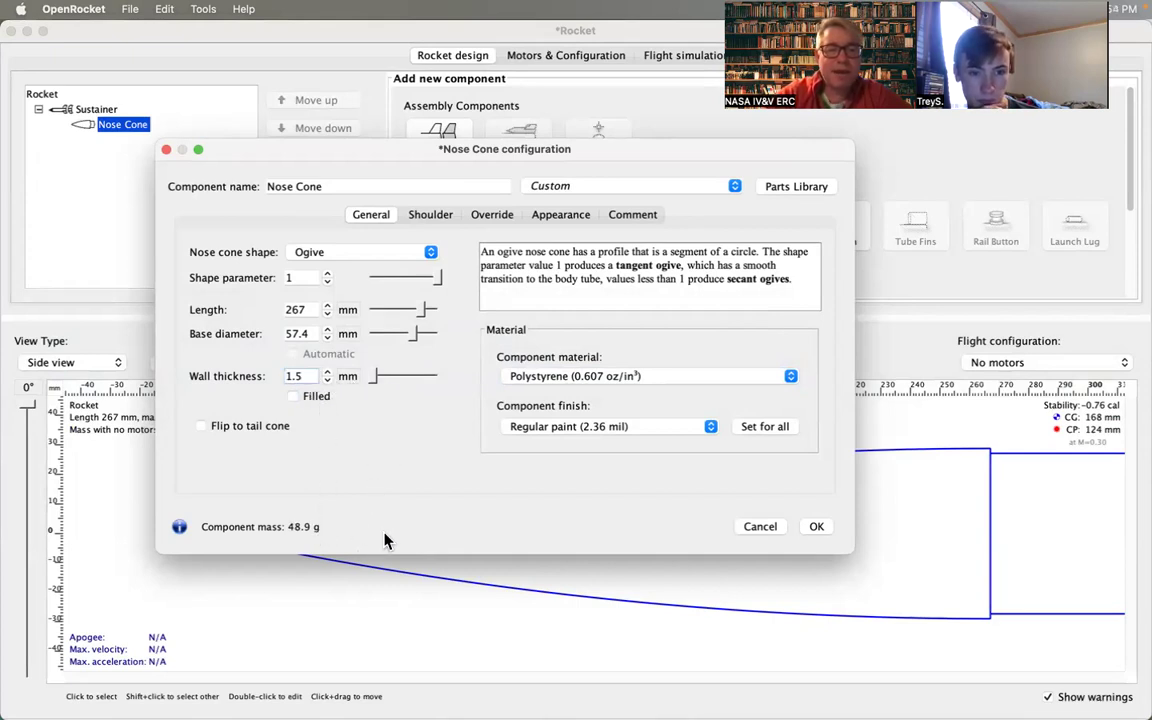
left_click(568, 432)
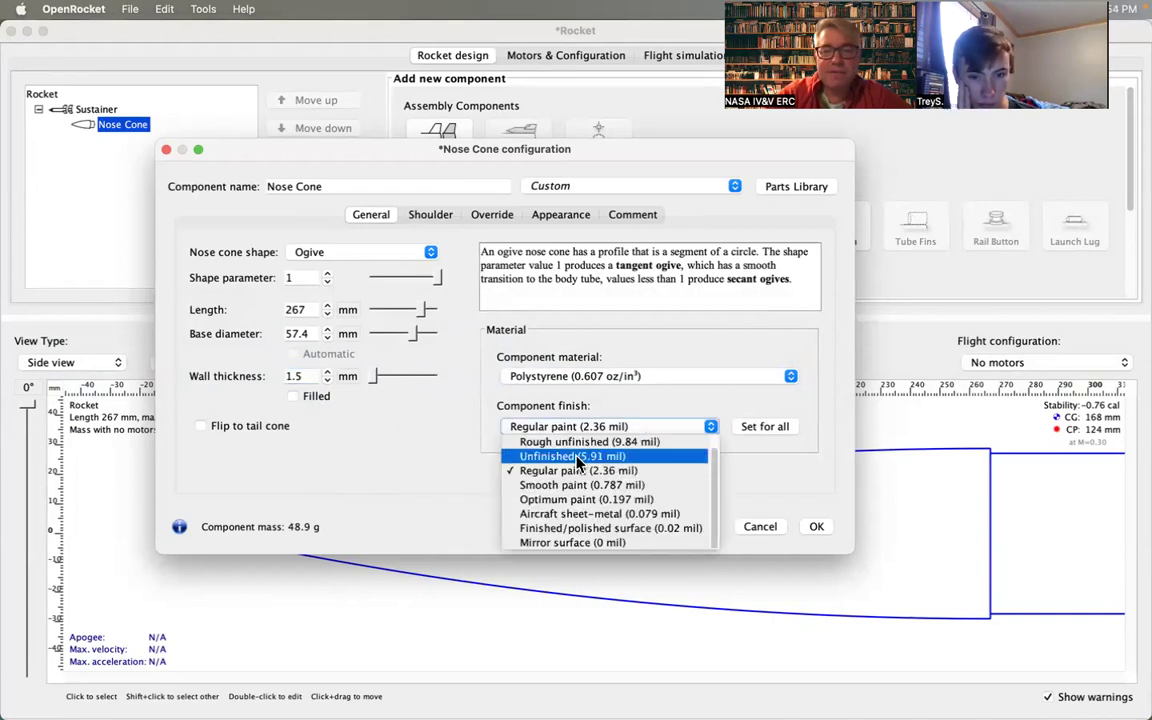
left_click(577, 457)
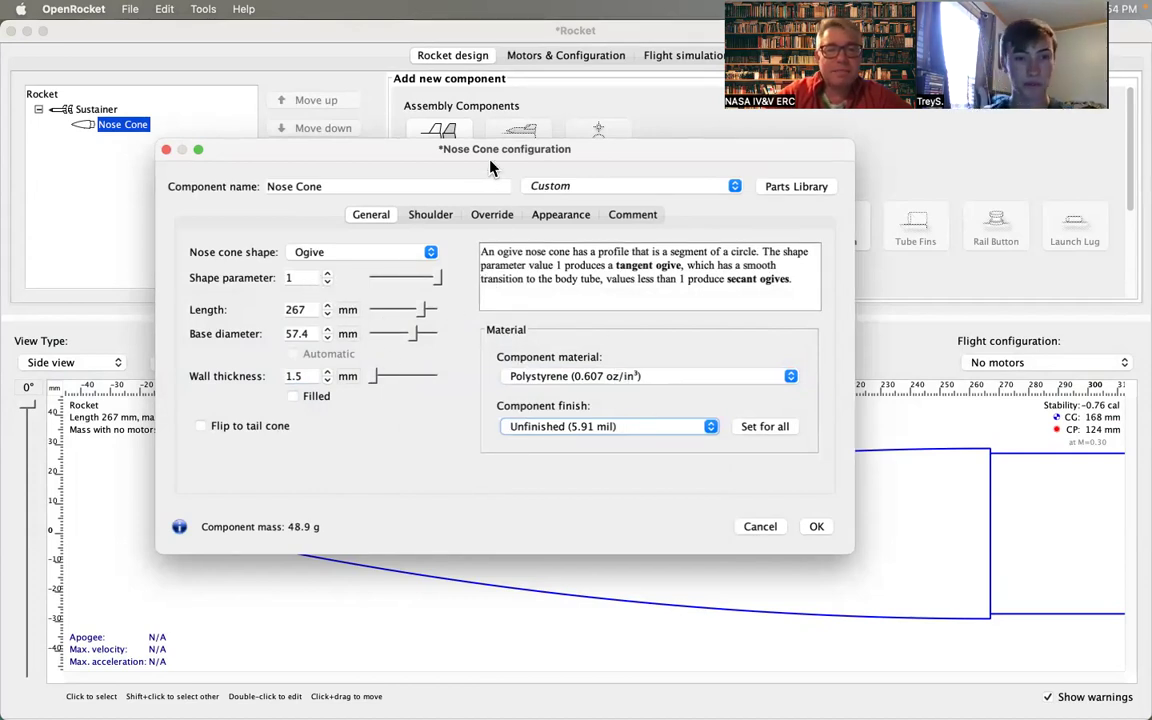
mouse_move(490, 152)
left_mouse_down()
mouse_move(399, 82)
mouse_move(391, 35)
mouse_move(378, 34)
left_mouse_up()
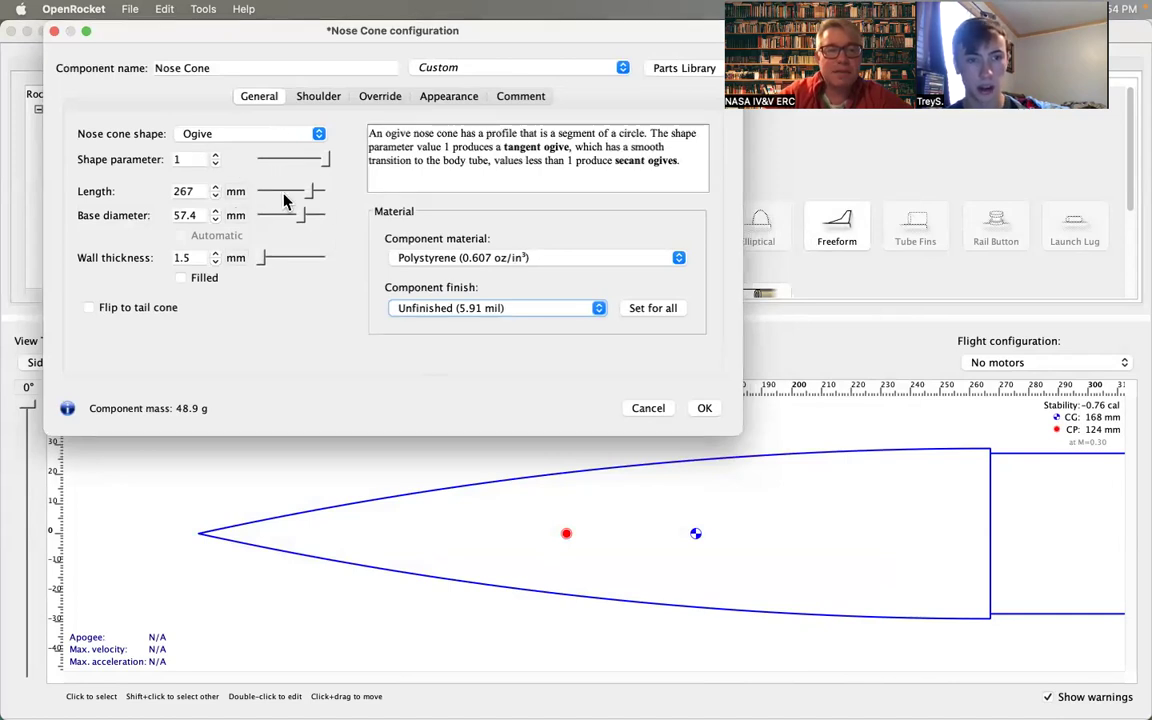
Compare the nose cone's shoulder settings with the PNC-56A and 56mm x 18" body tube specifications in Safari.
key("super+Tab")
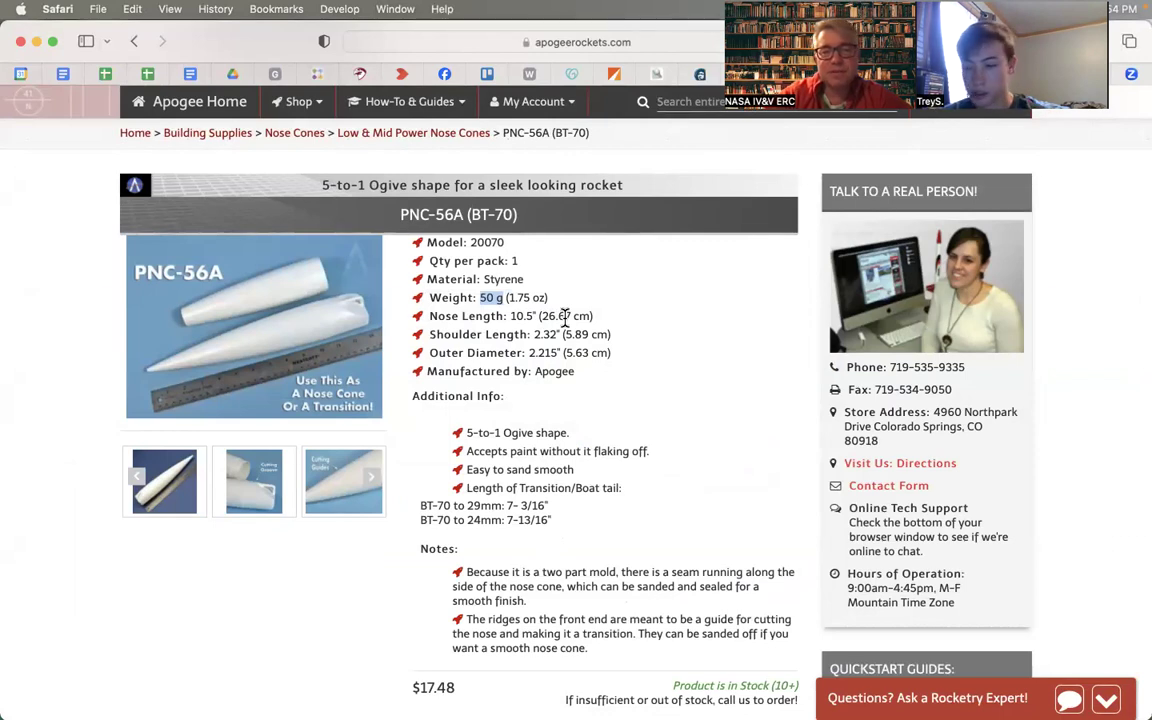
key("super+Tab")
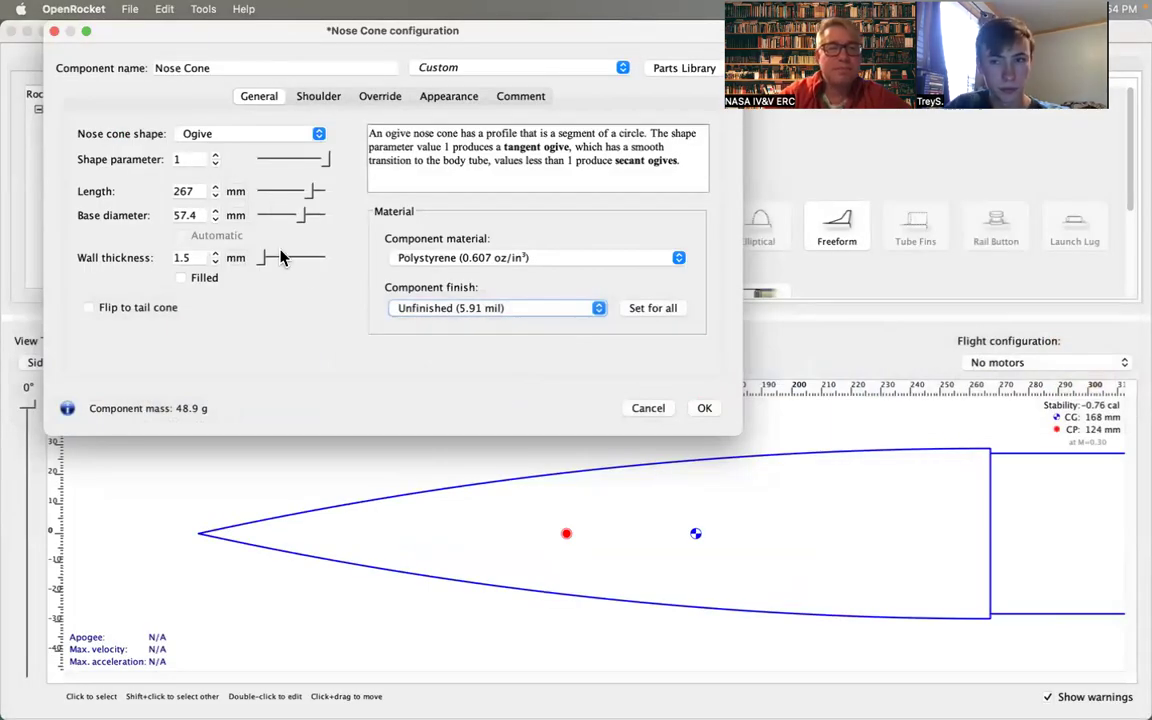
left_click(318, 97)
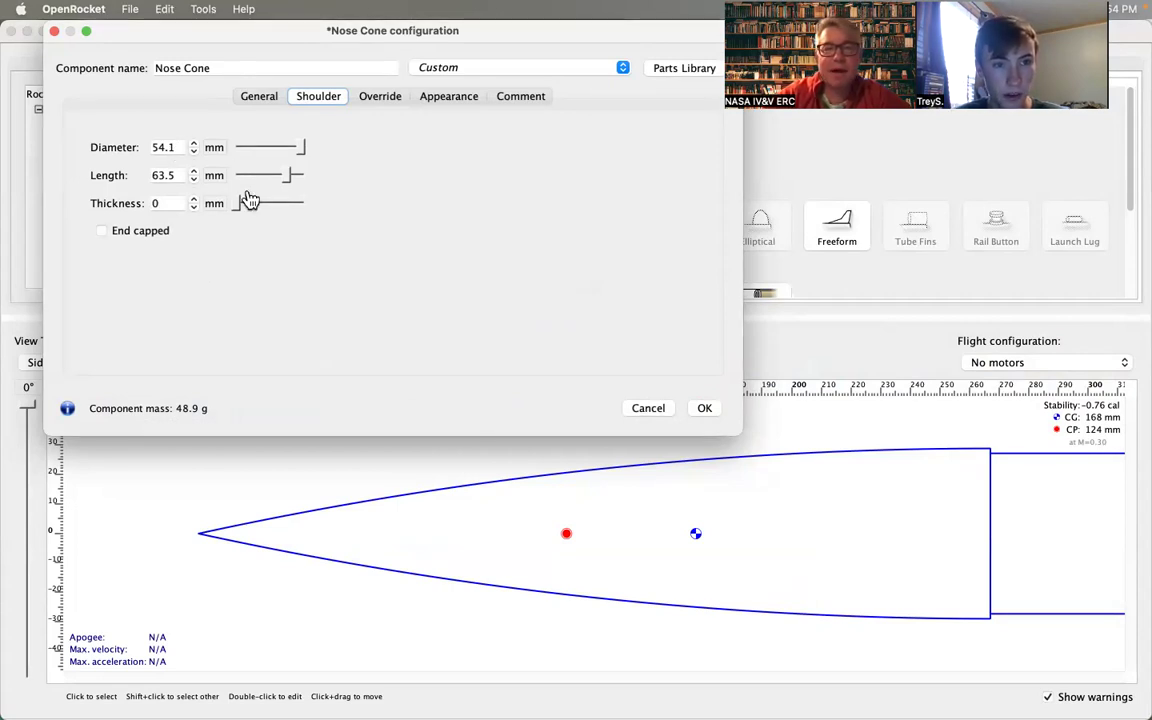
key("super+Tab")
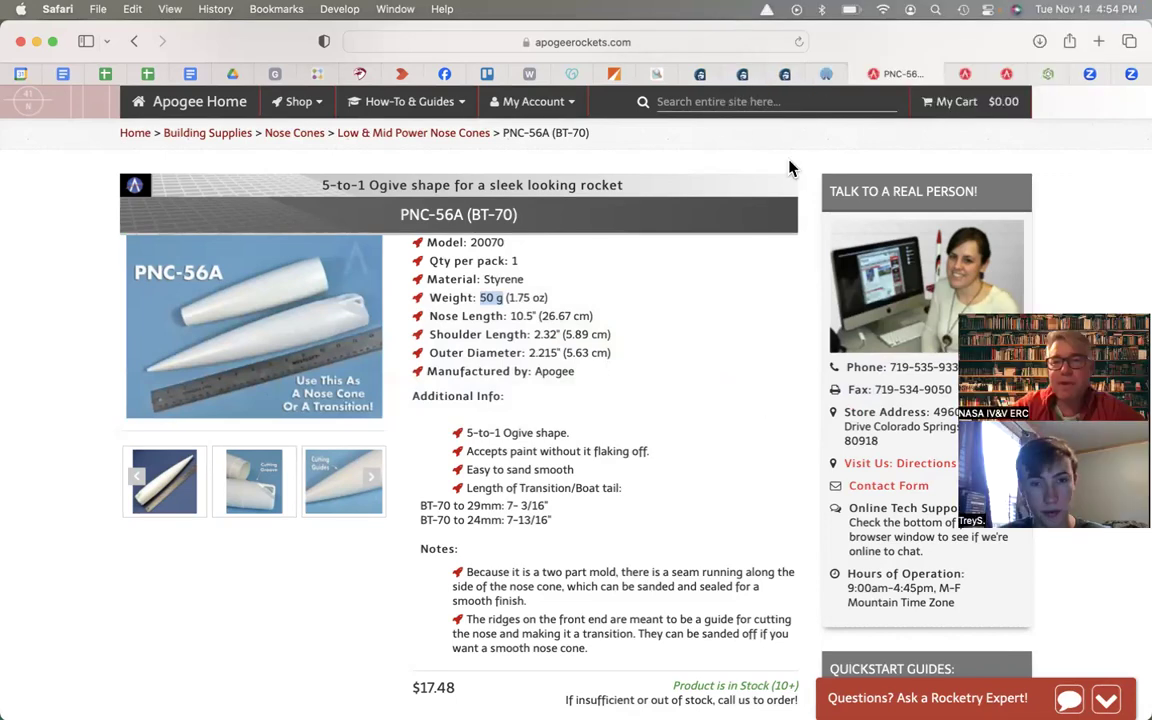
left_click(963, 74)
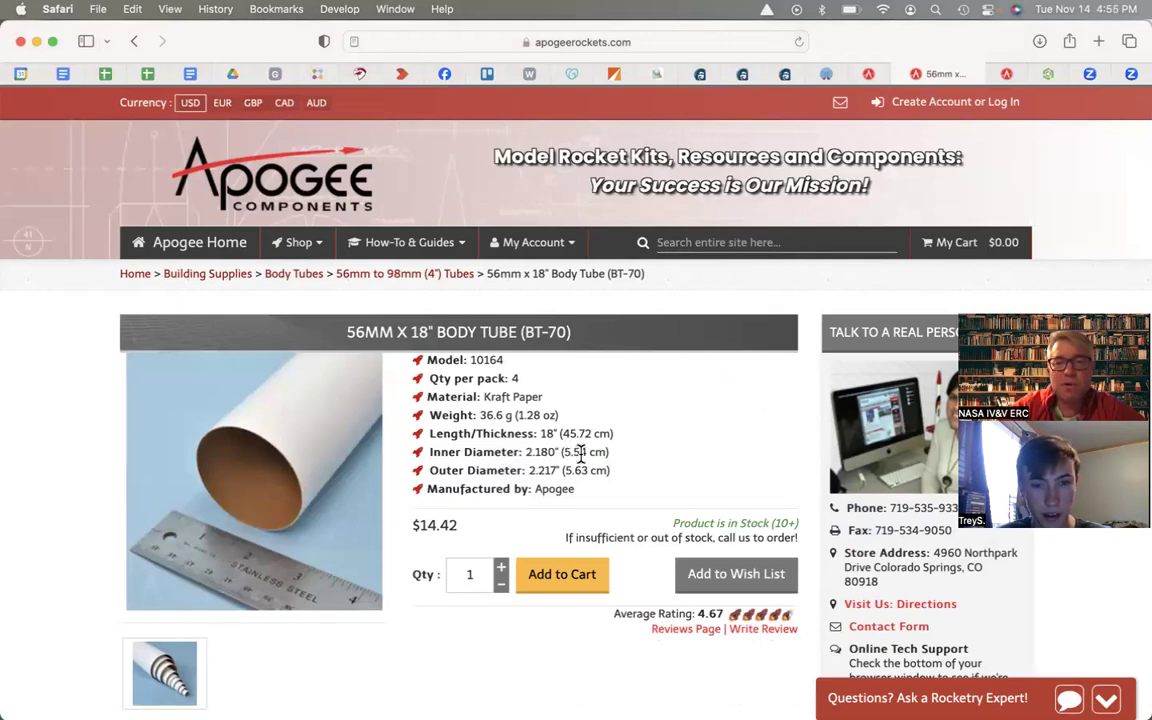
key("super+Tab")
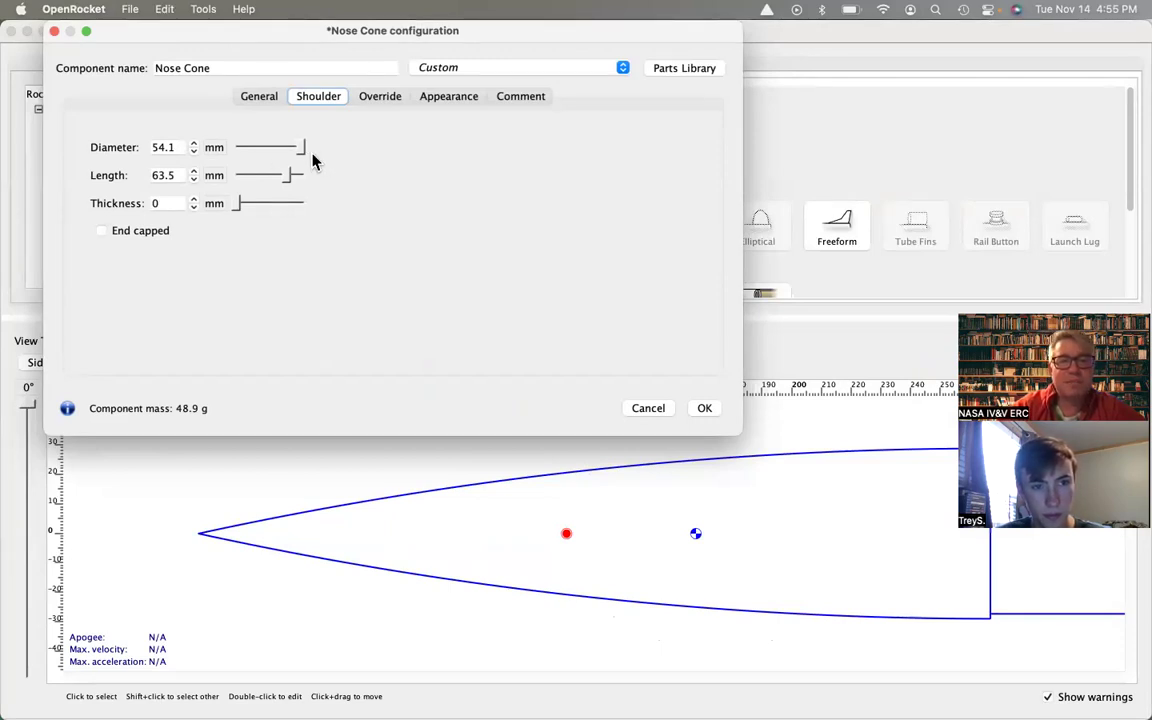
key("super+Tab")
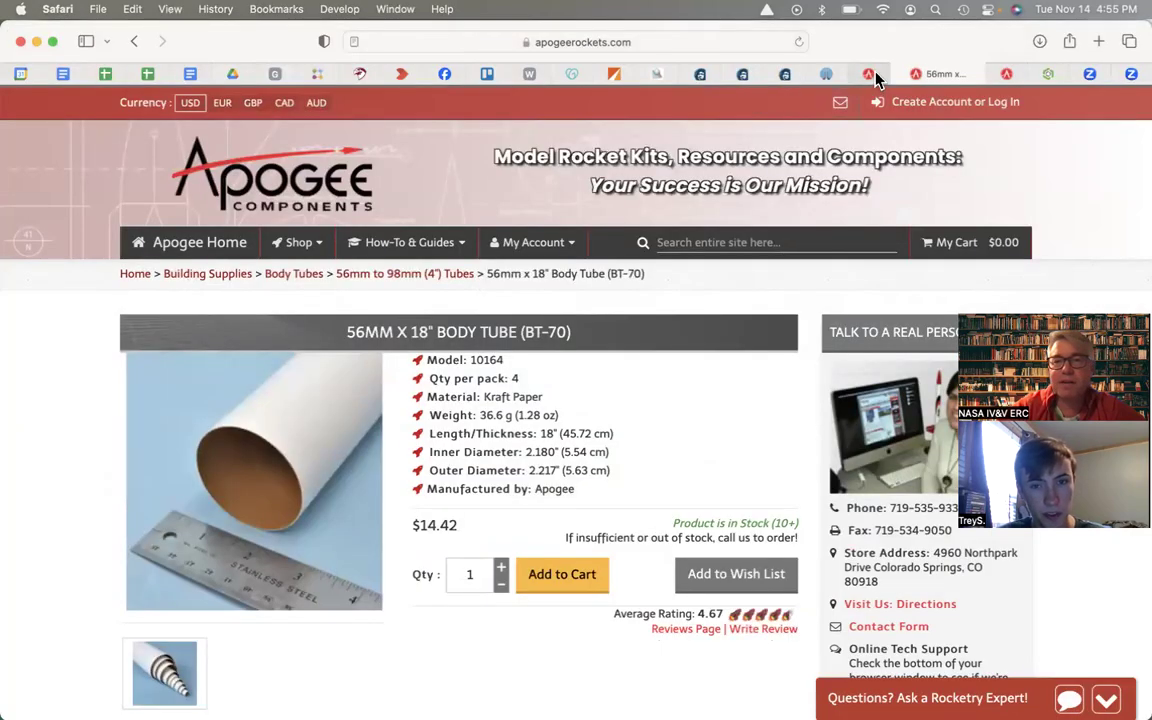
left_click(788, 70)
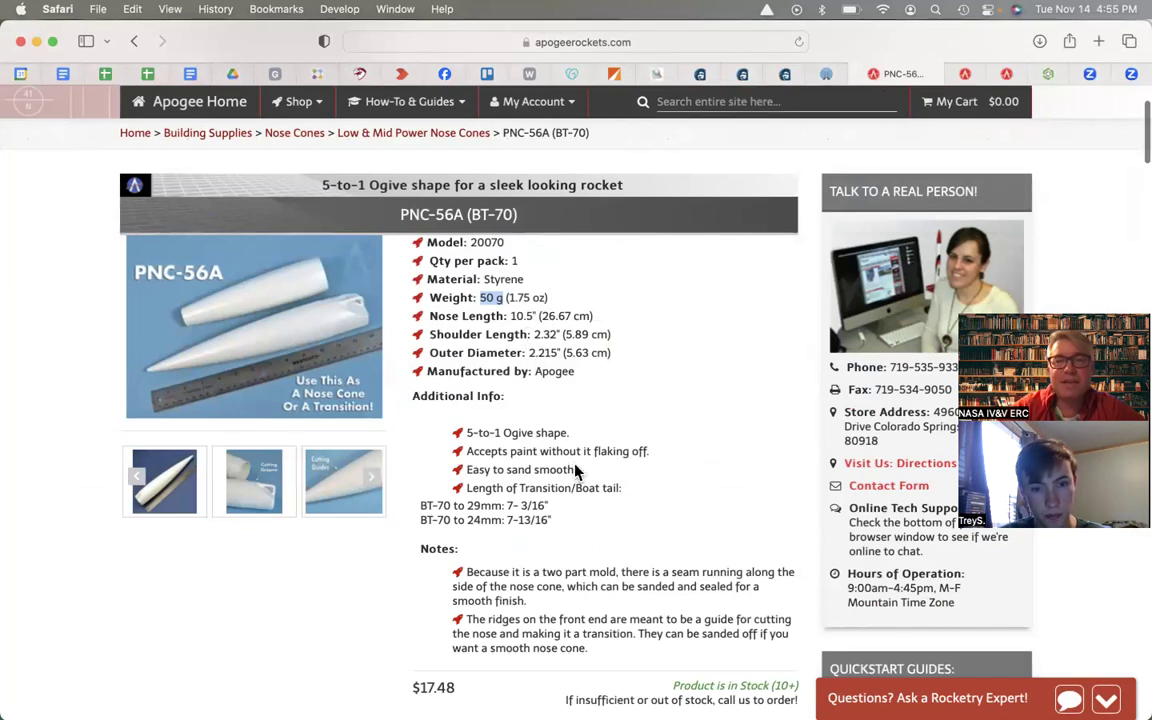
key("super+Tab")
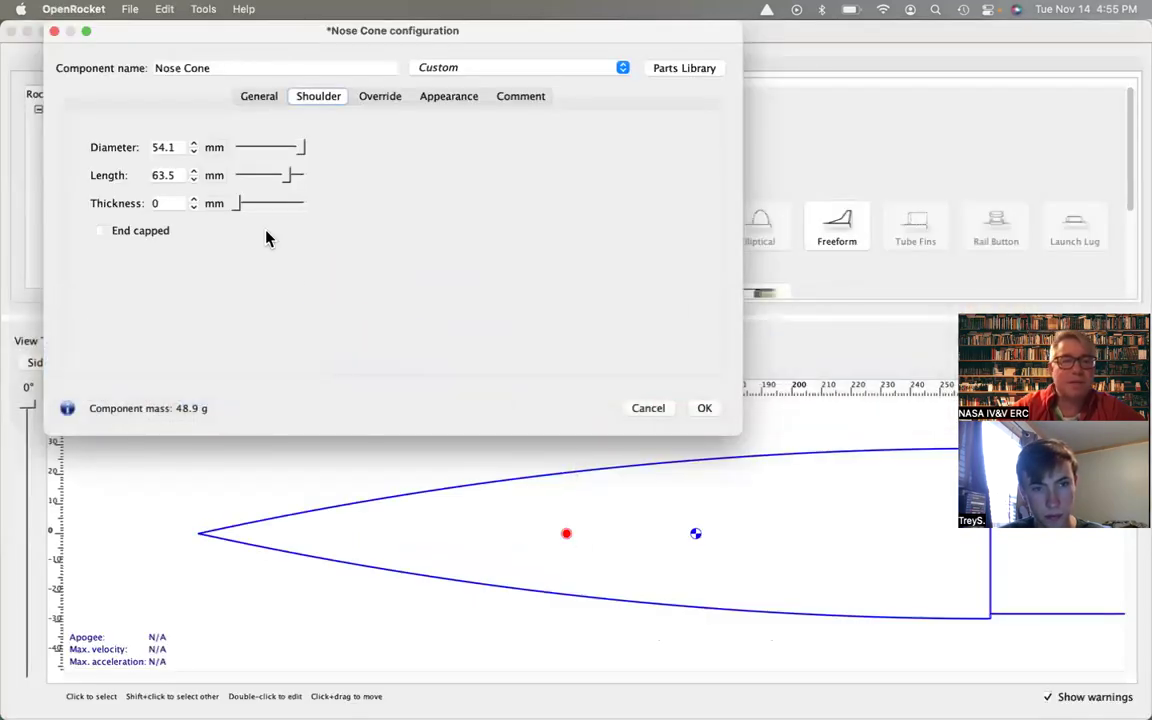
Try shoulder thicknesses of 1.5 mm and 1 mm for the nose cone.
double_click(171, 203)
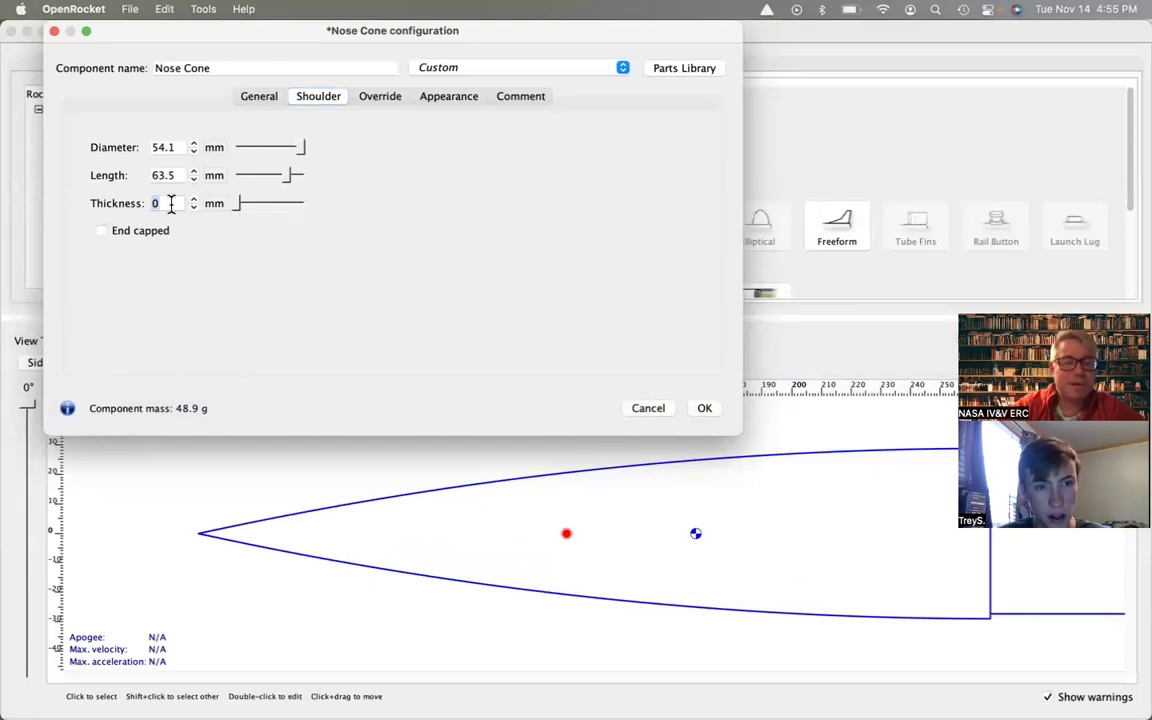
type("1.5")
key("Return")
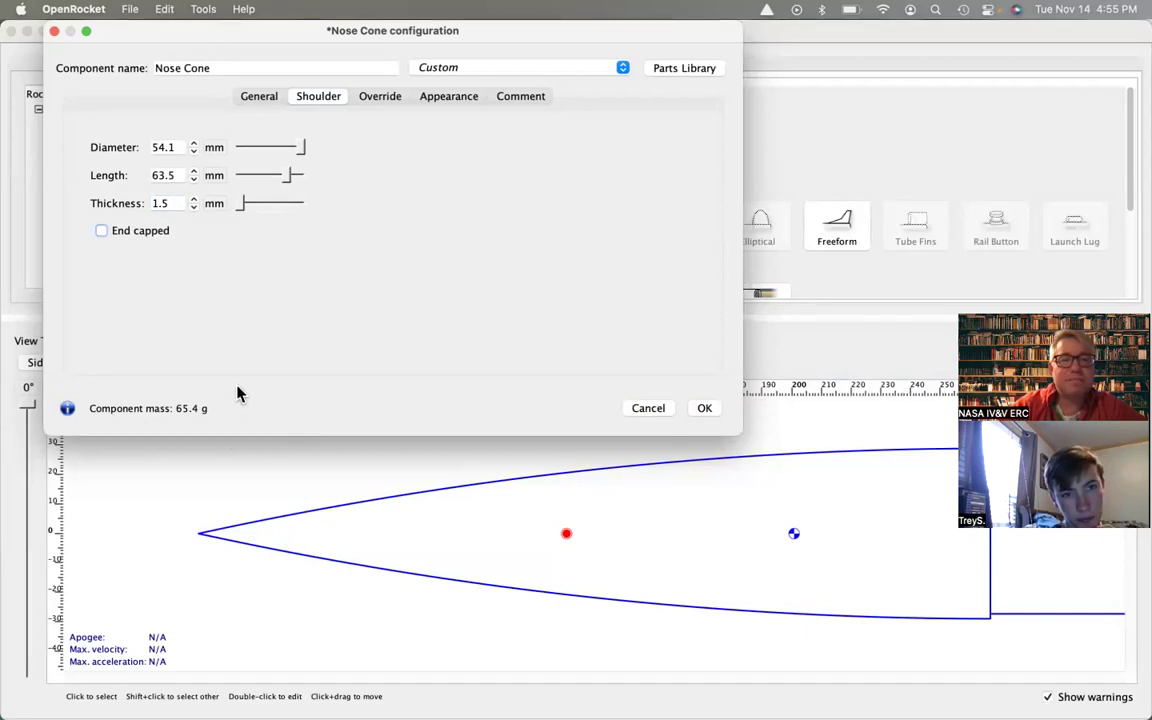
left_click(177, 201)
left_click(177, 201)
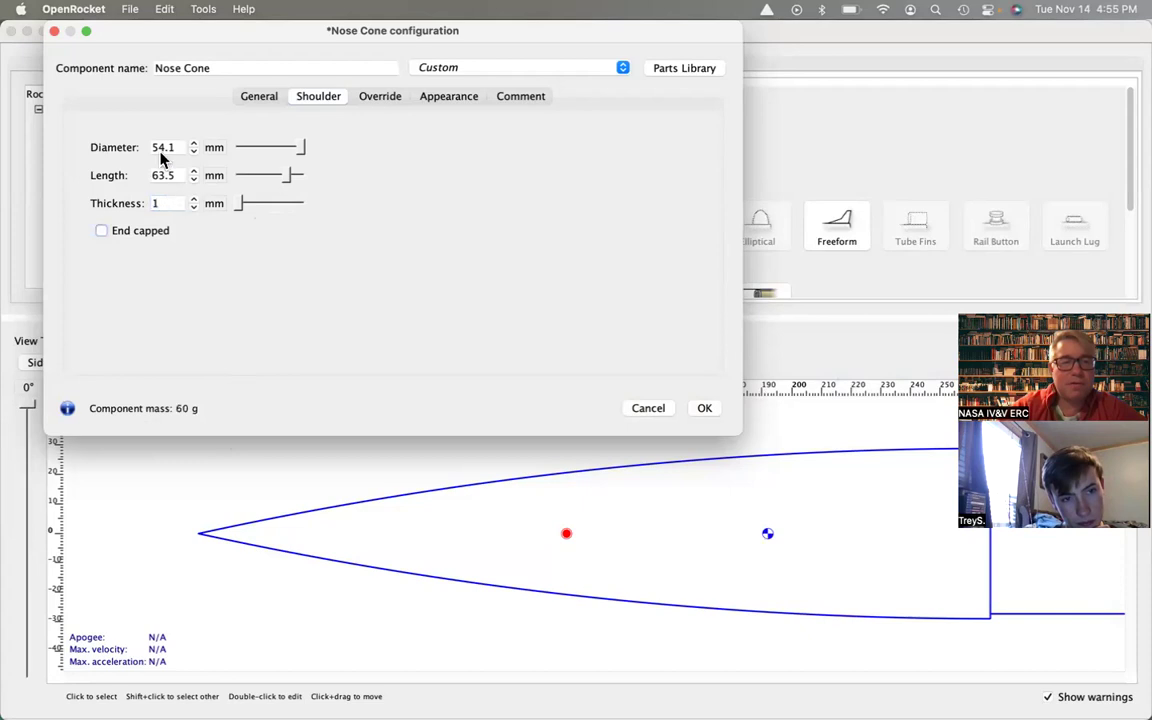
Reduce the nose cone's general wall thickness to 1 mm.
left_click(262, 96)
left_click(195, 258)
left_click(197, 257)
key("BackSpace")
key("BackSpace")
key("Return")
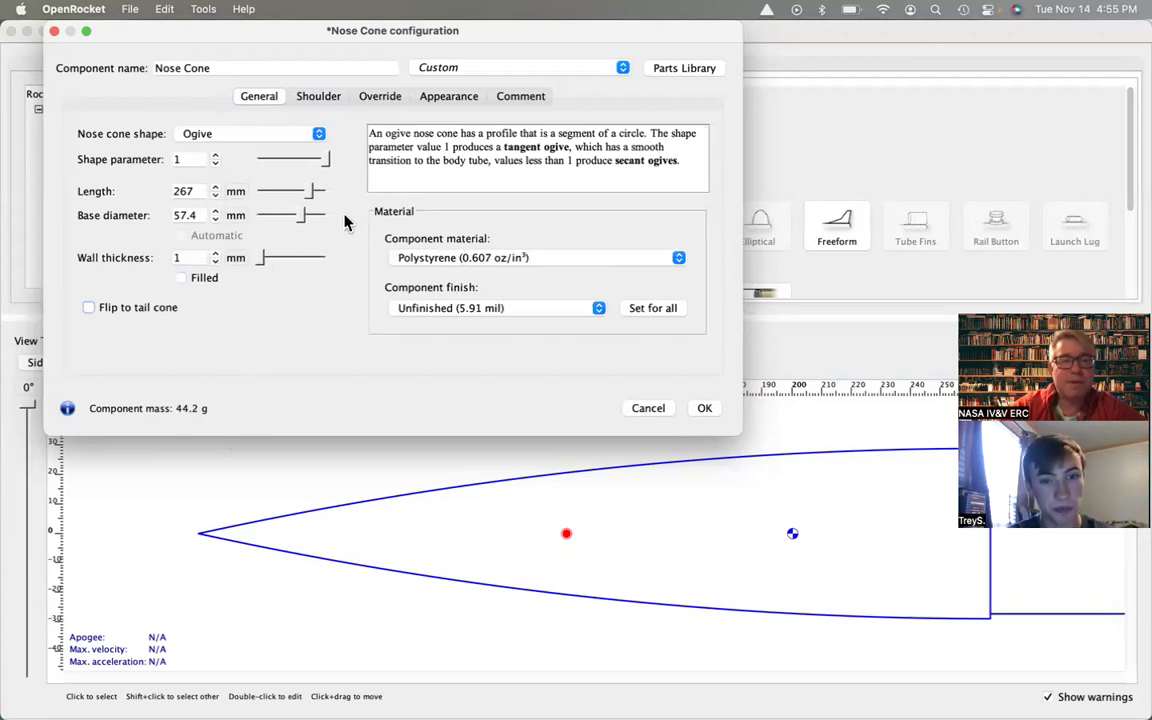
Set both the nose cone's wall thickness and its shoulder thickness to 1.25 mm.
left_click(196, 258)
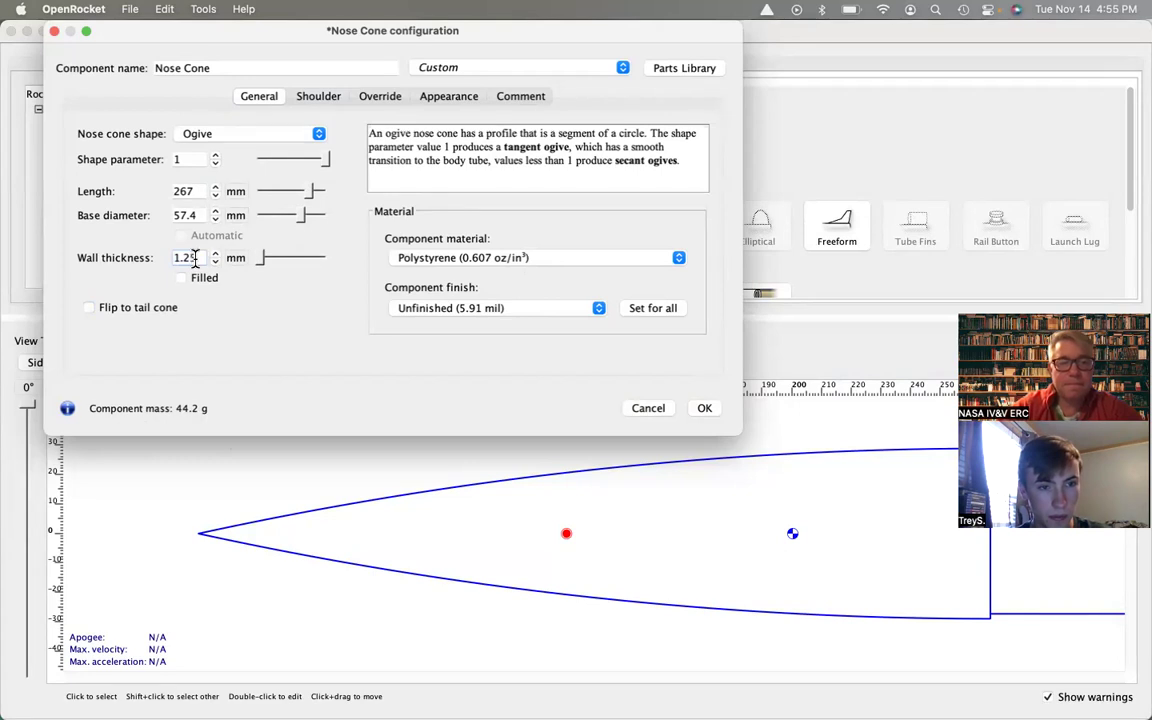
type("1.25")
left_click(322, 97)
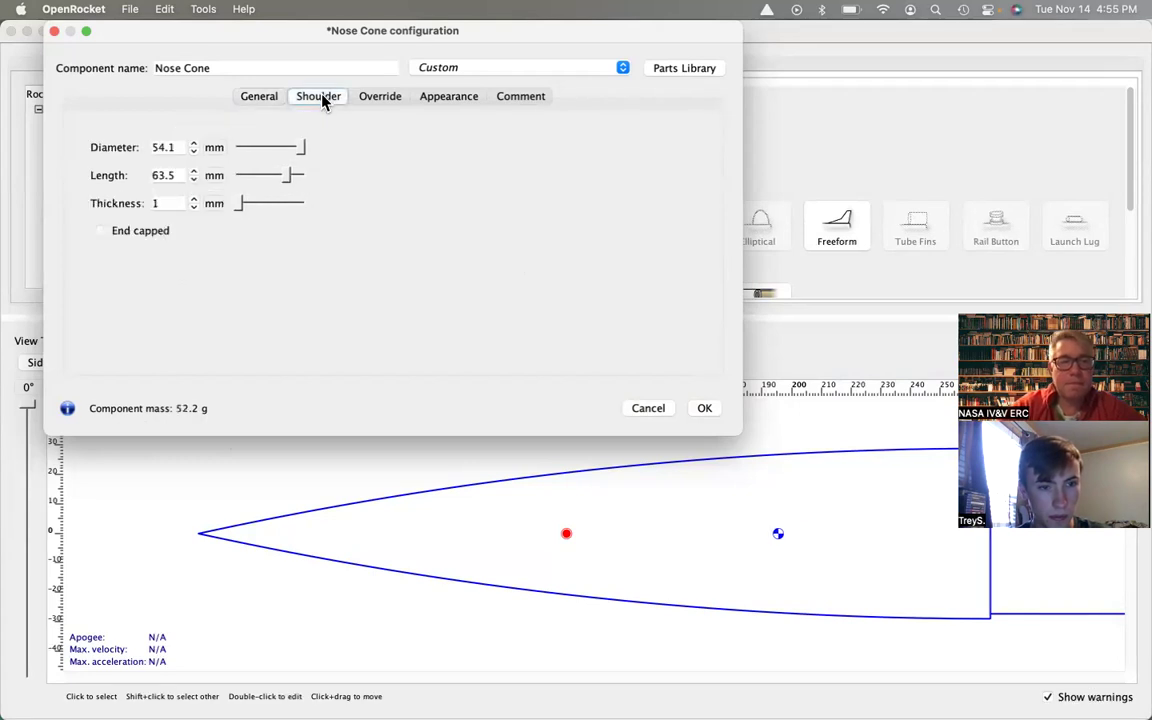
left_click(176, 200)
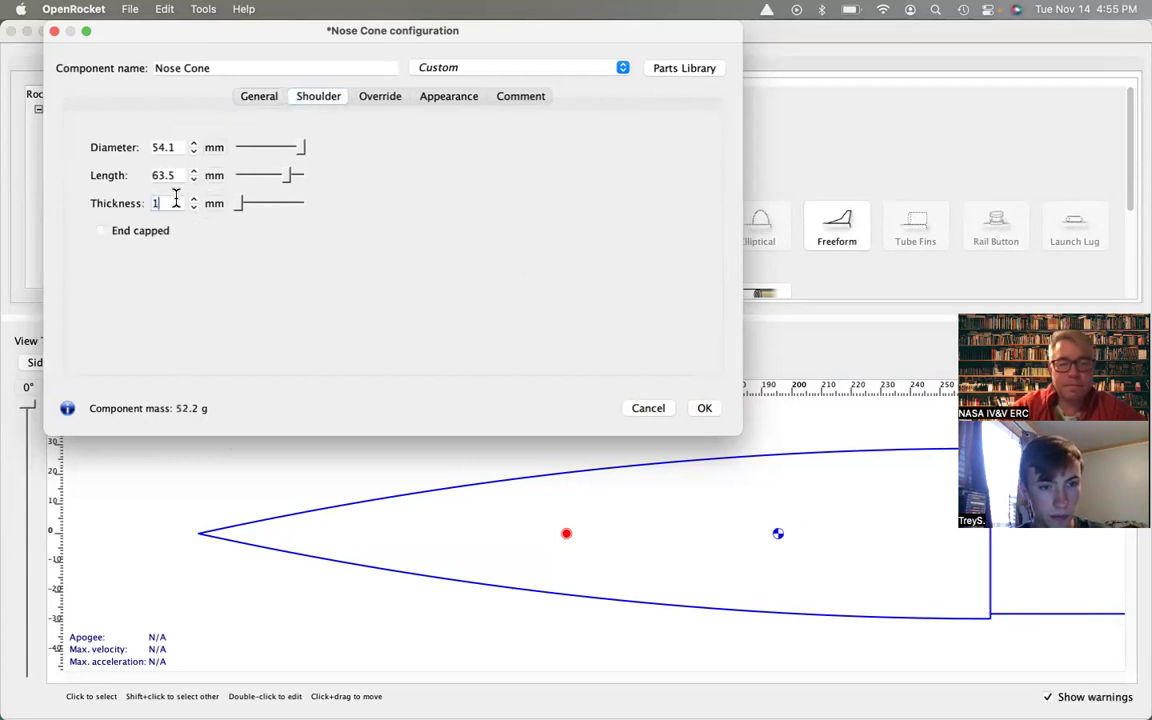
type("1.25")
key("Return")
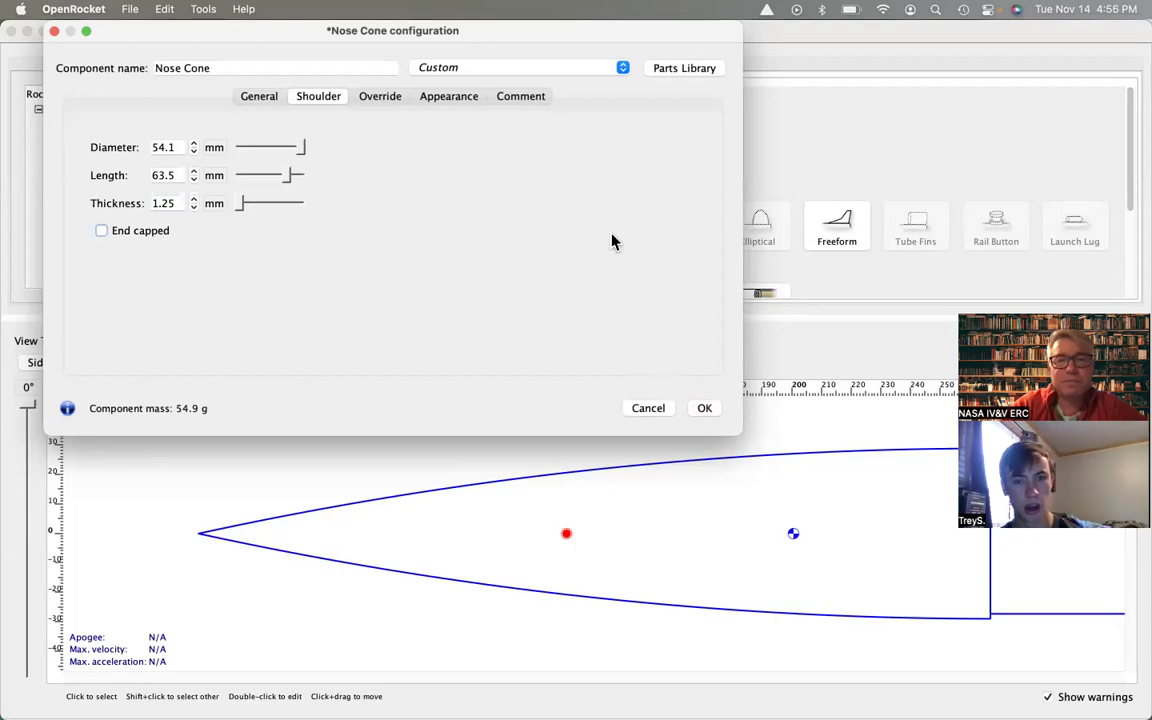
Rename the nose cone as PNC-56A (BT-70), copying the product title from its Apogee page in Safari, and accept its configuration.
left_click(218, 69)
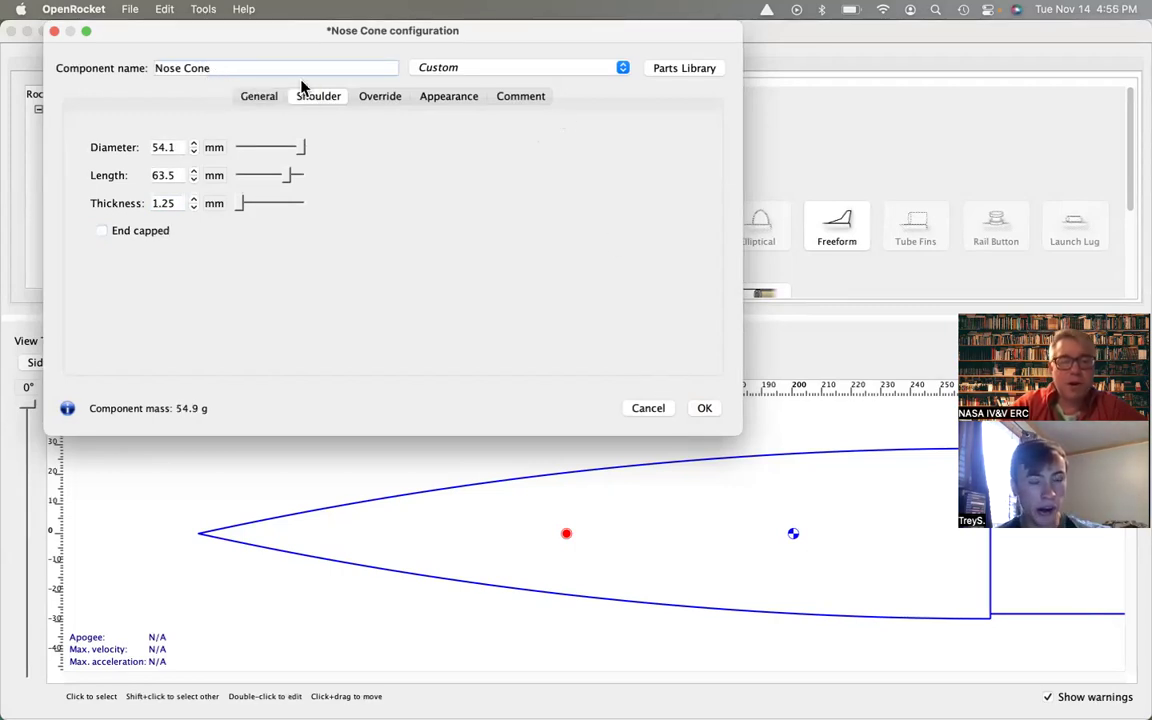
key("super+Tab")
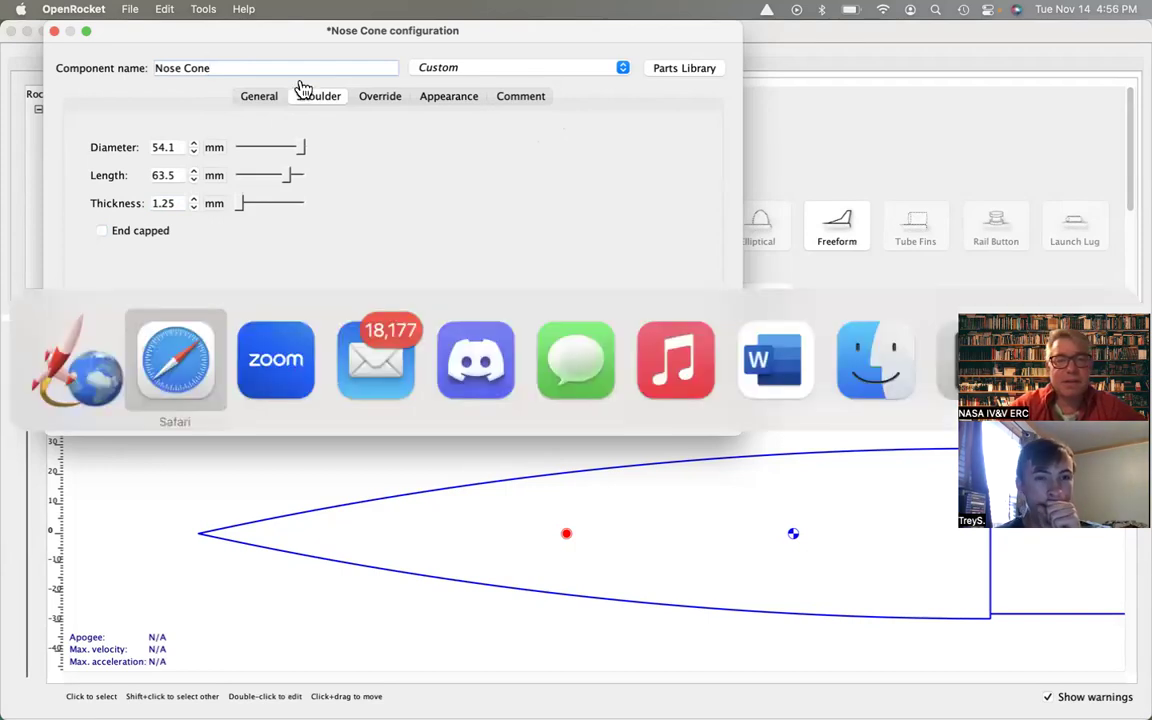
left_click_drag(400, 214, 522, 215)
key("super+c")
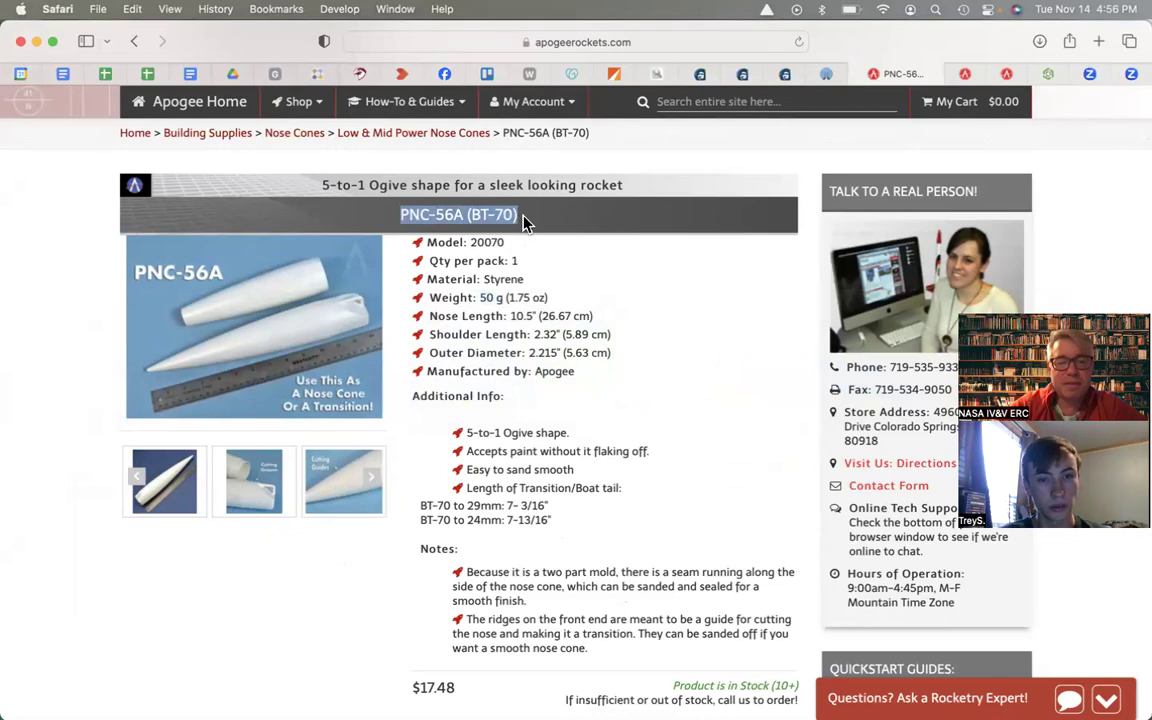
key("super+Tab")
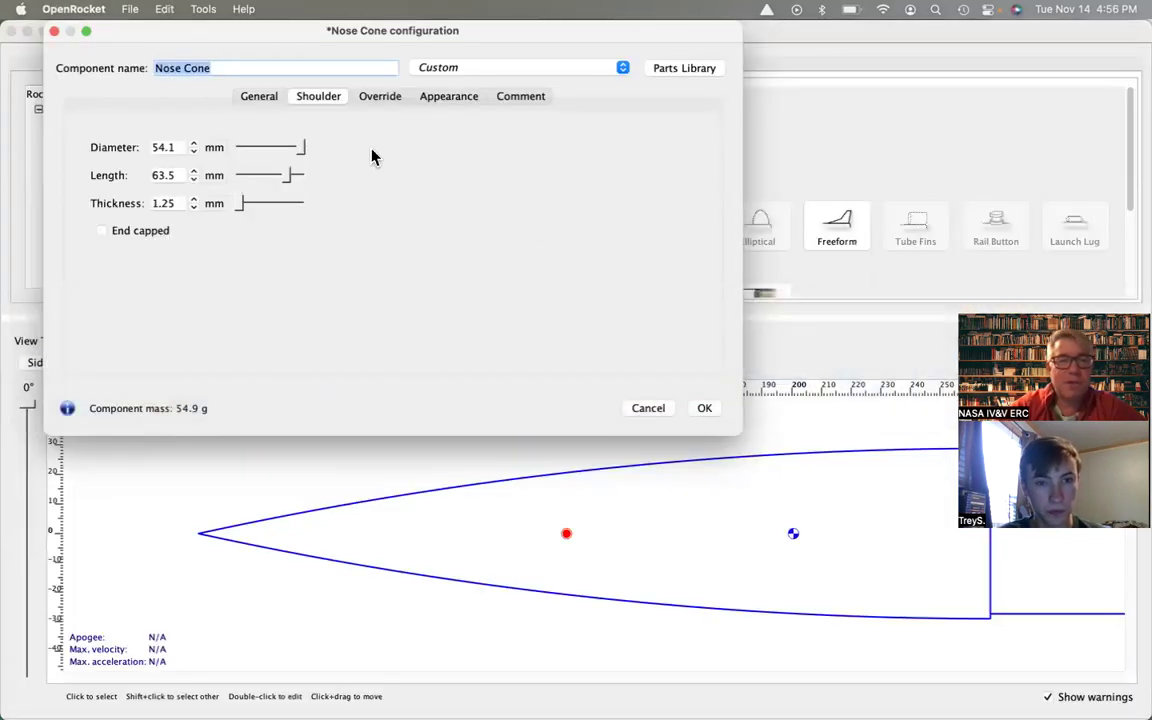
left_click_drag(238, 65, 123, 69)
key("super+v")
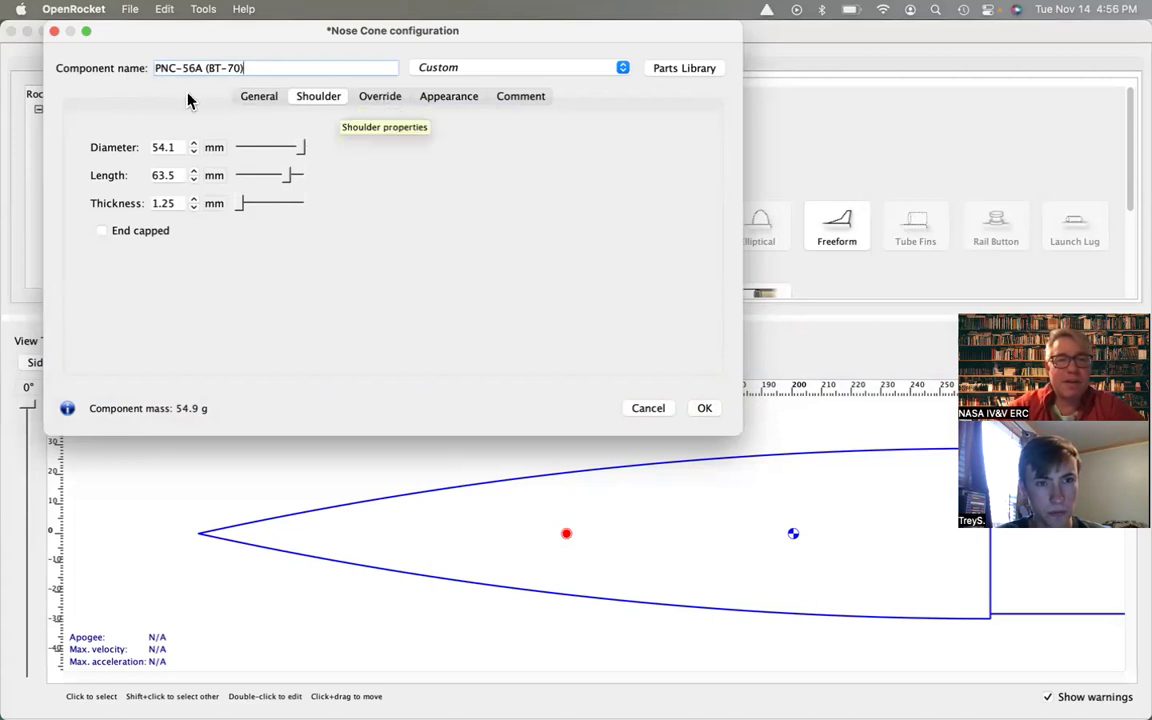
left_click(695, 408)
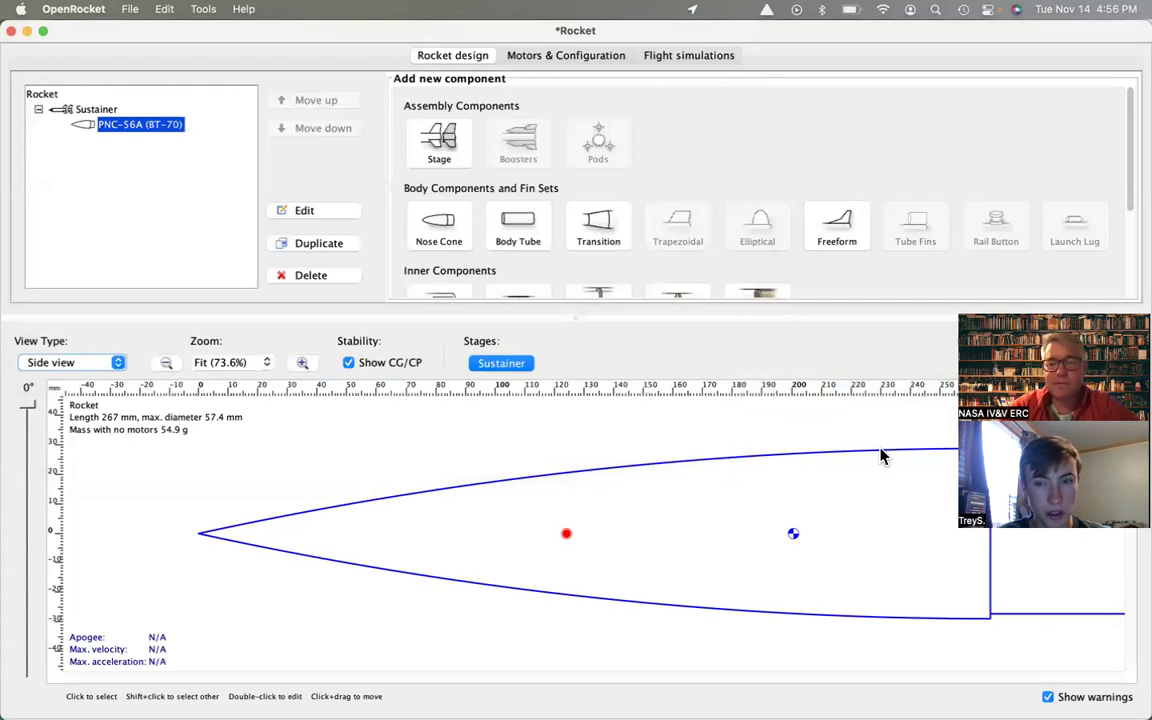
left_click(396, 422)
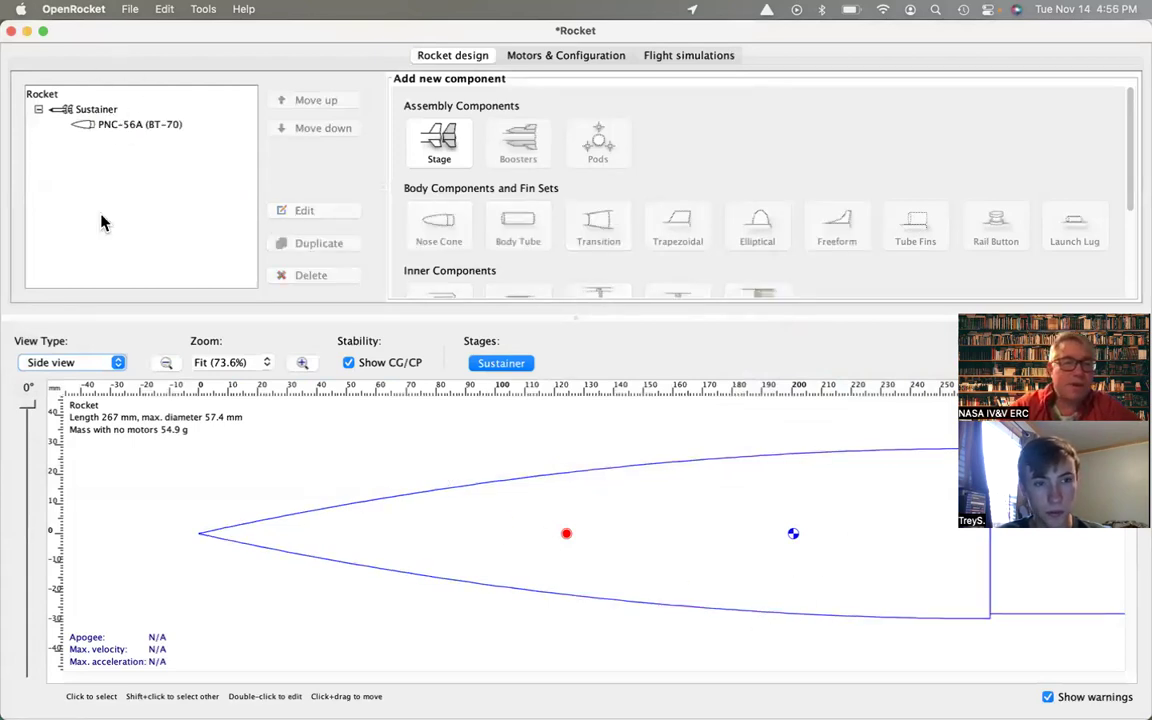
Add a body tube behind the nose cone using the Estes BT-70_4.5in, 31680 preset.
left_click(139, 124)
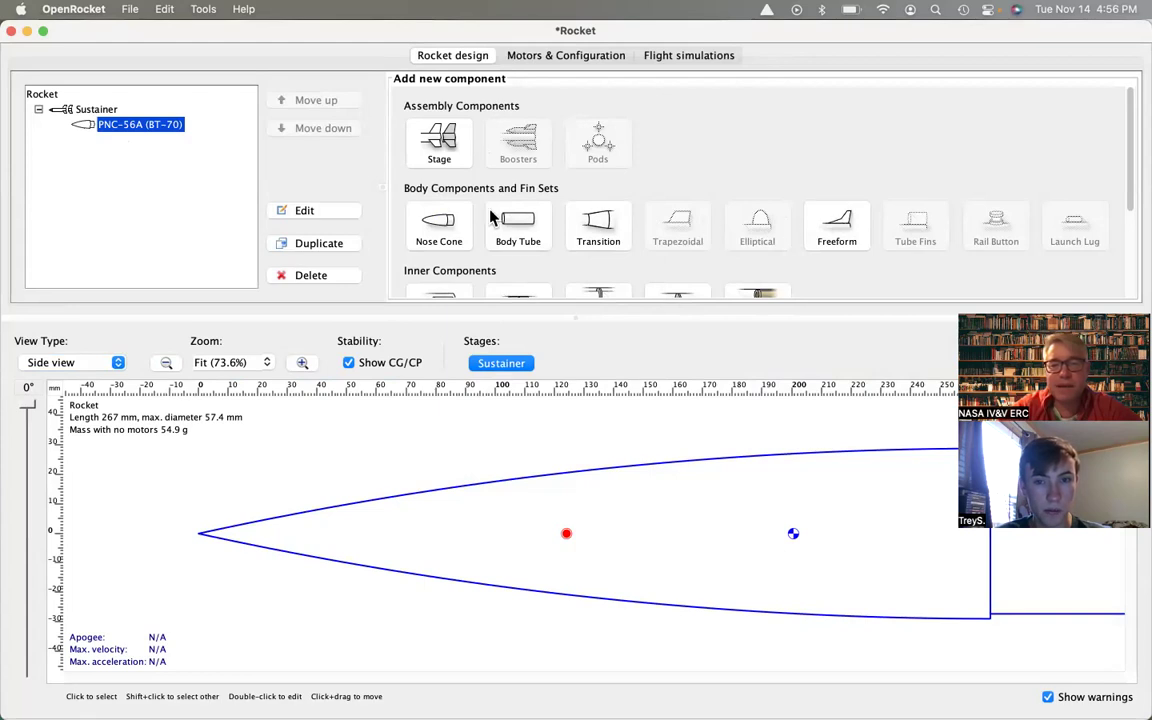
left_click(517, 226)
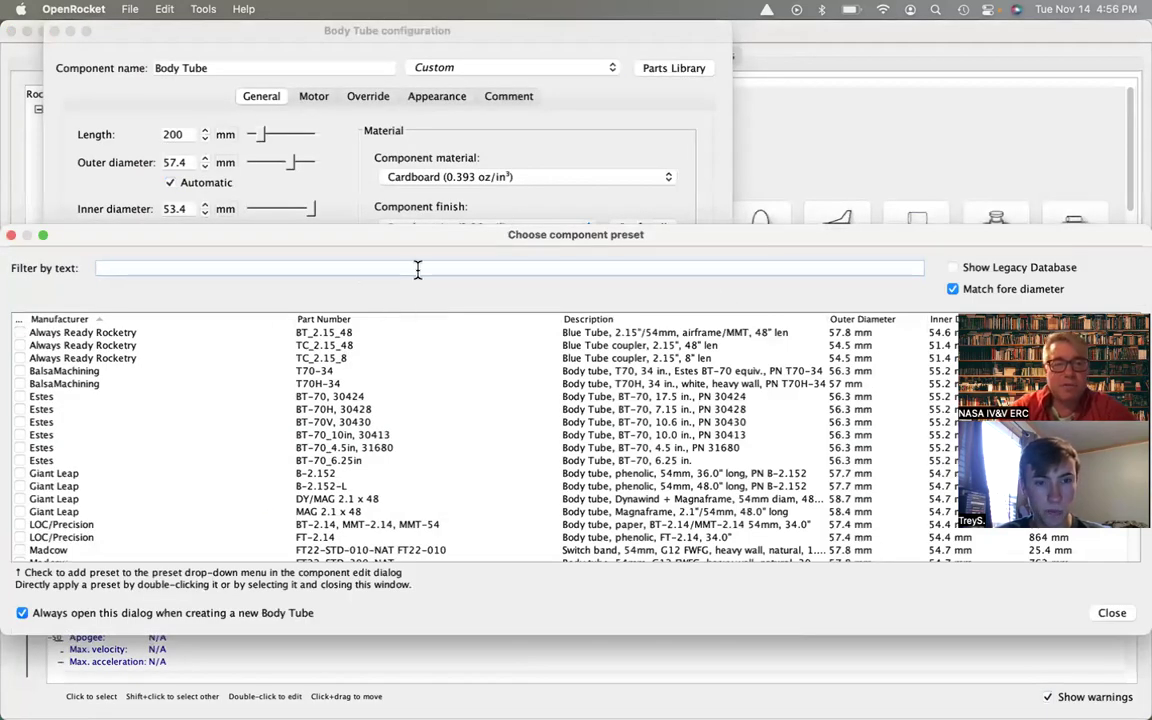
type("estes")
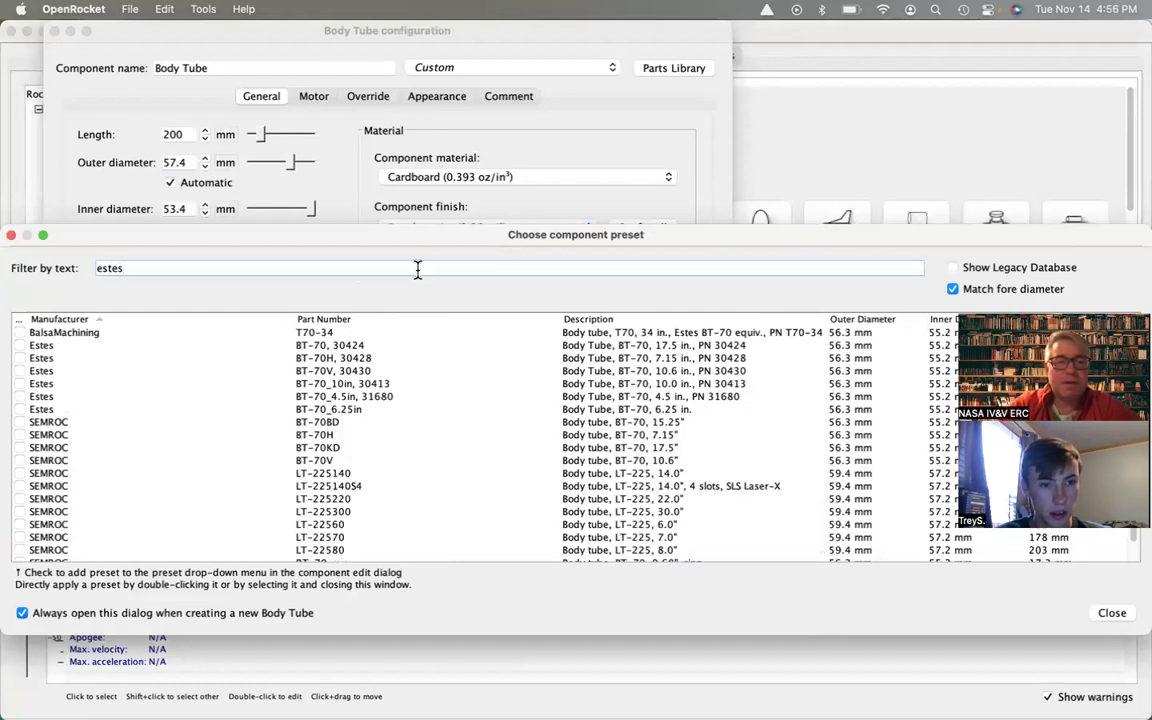
left_click(316, 386)
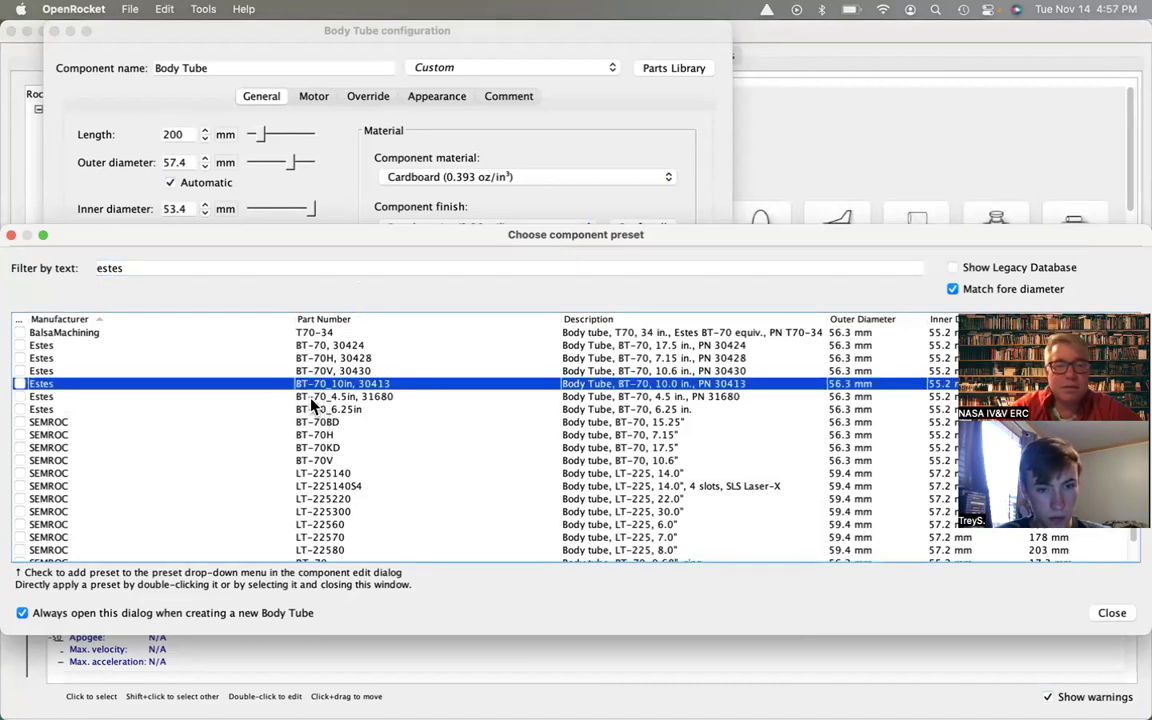
left_click(77, 400)
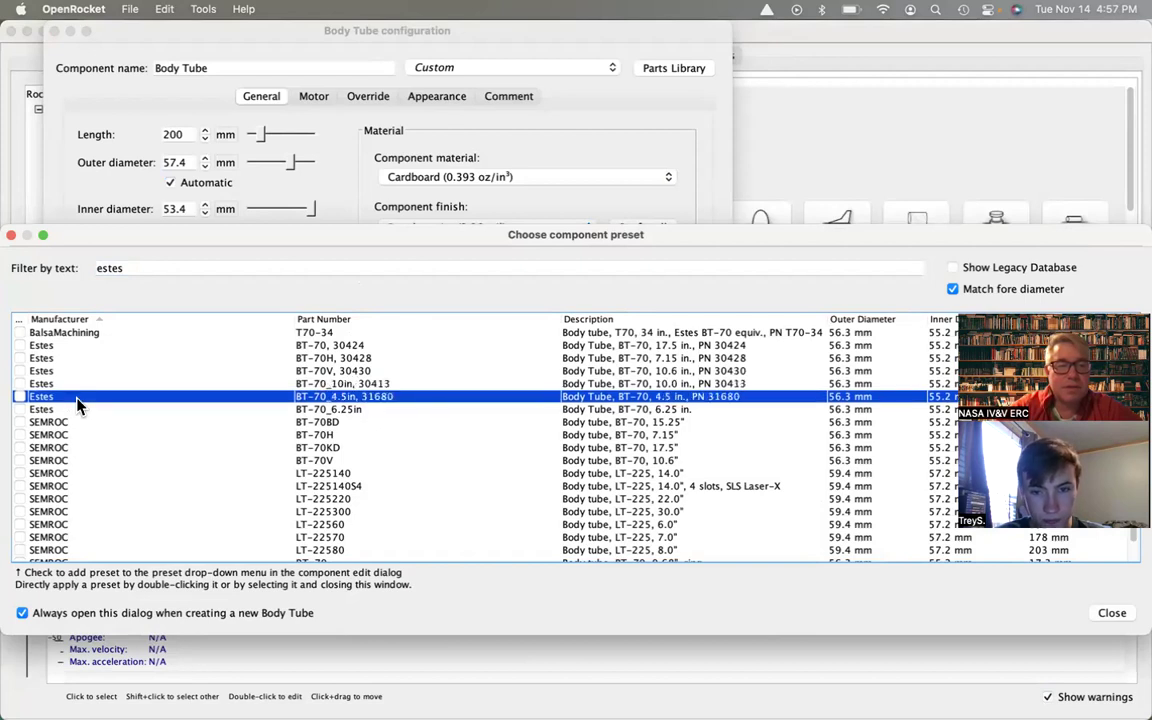
double_click(384, 400)
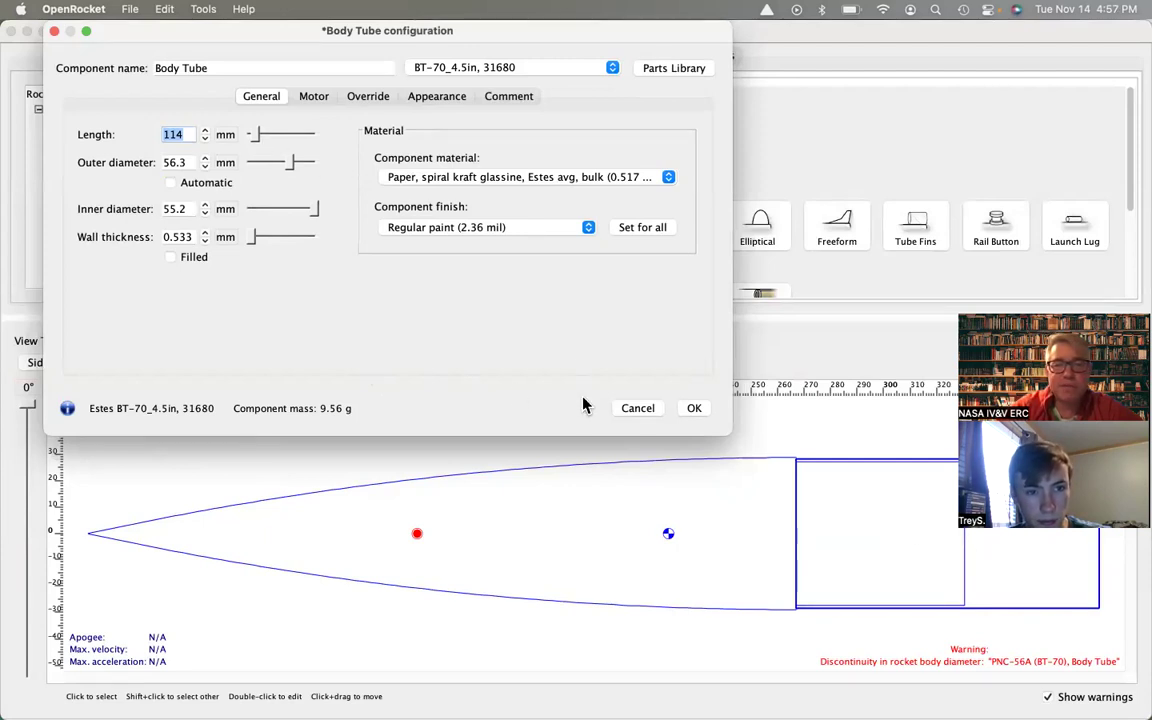
Try a 190 mm body tube length and look up the minimum tube length in the contest rules in Safari.
left_click_drag(256, 140, 263, 140)
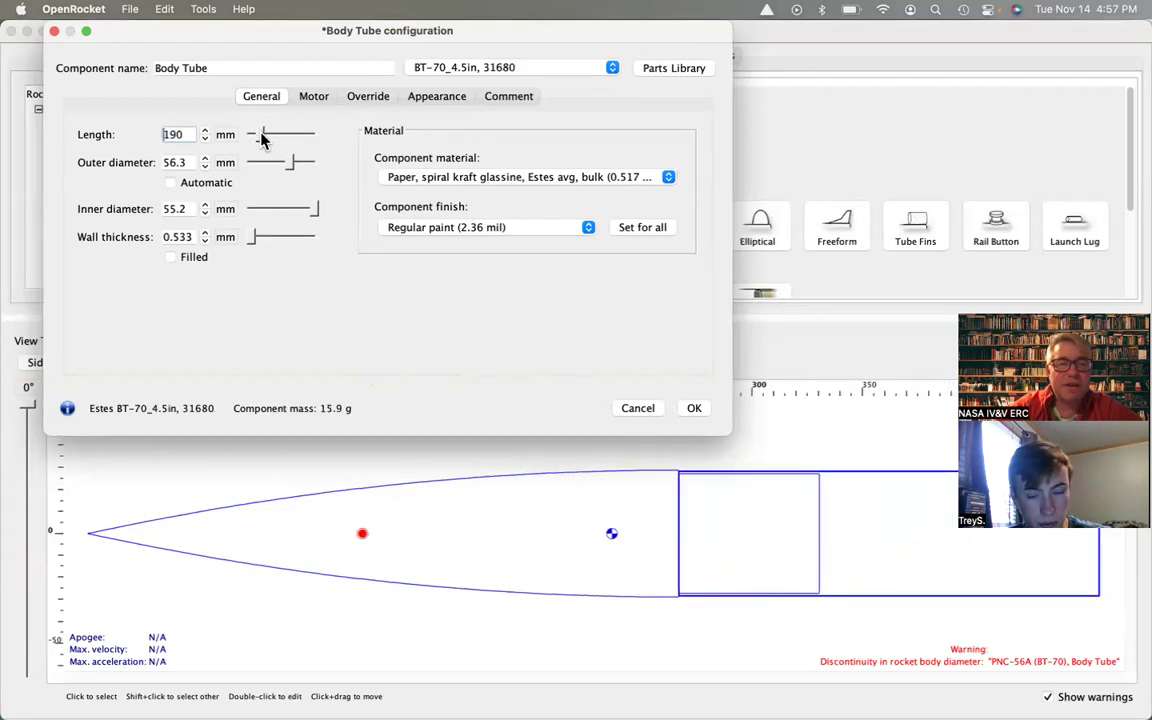
key("super+Tab")
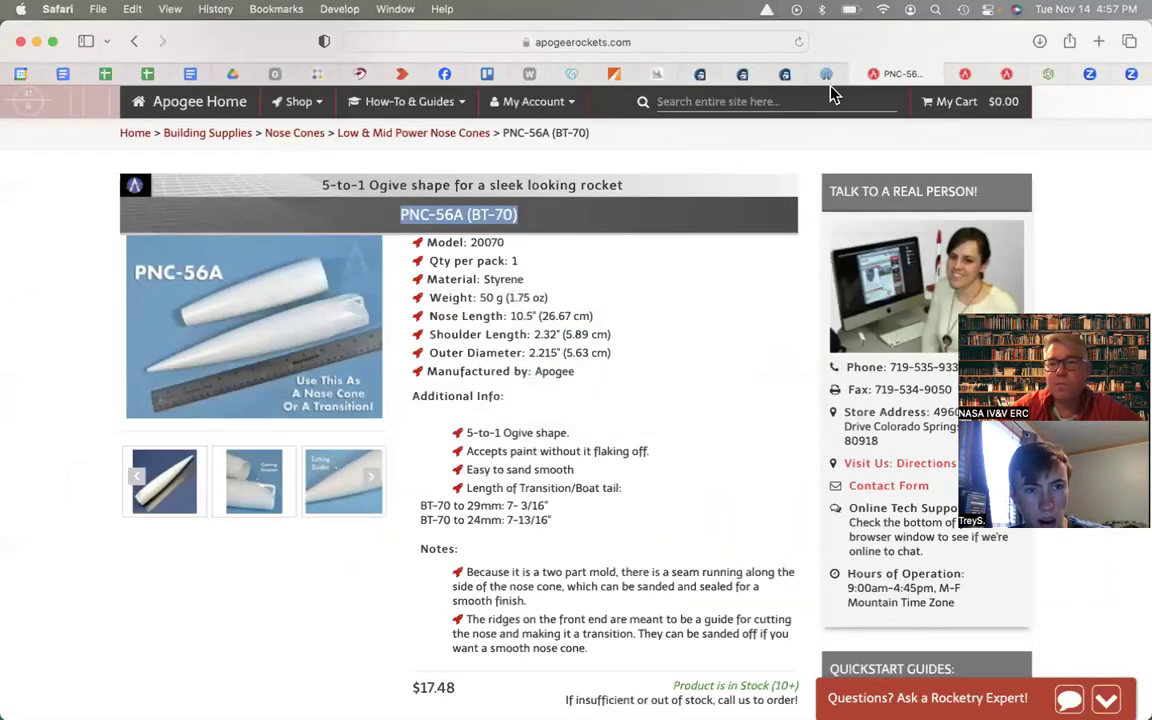
left_click(827, 76)
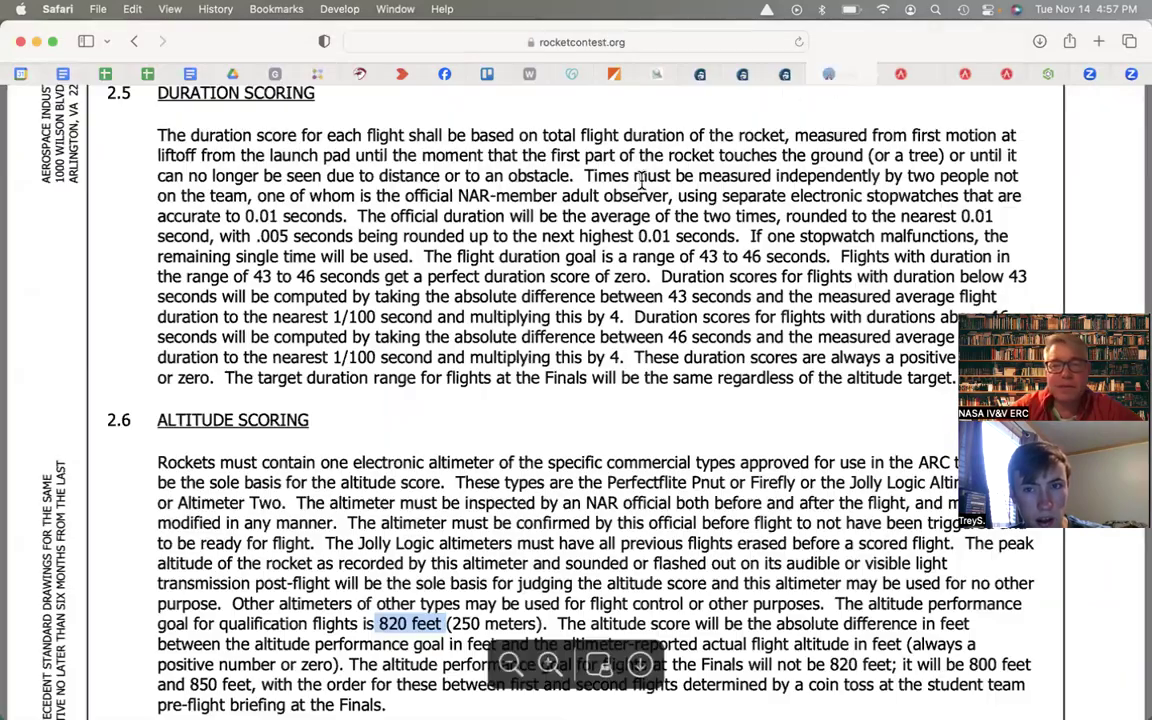
scroll(508, 473, "up", 10)
scroll(508, 473, "up", 15)
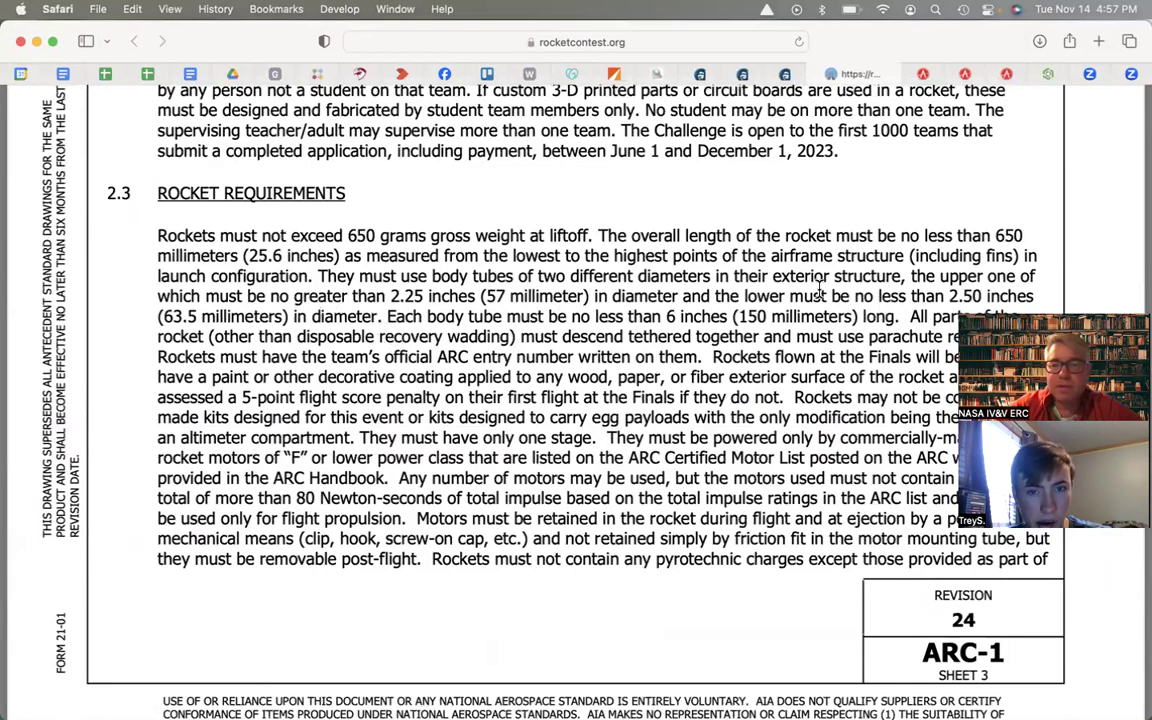
scroll(870, 215, "down", 3)
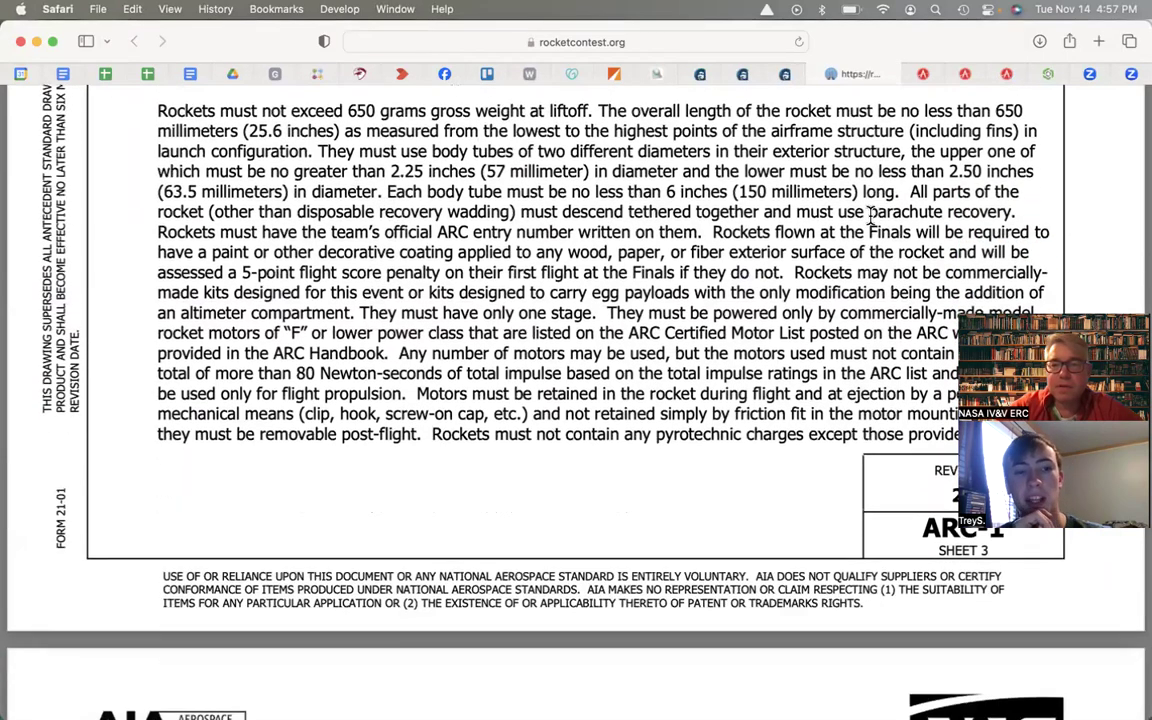
scroll(870, 215, "down", 1)
left_click_drag(553, 170, 898, 170)
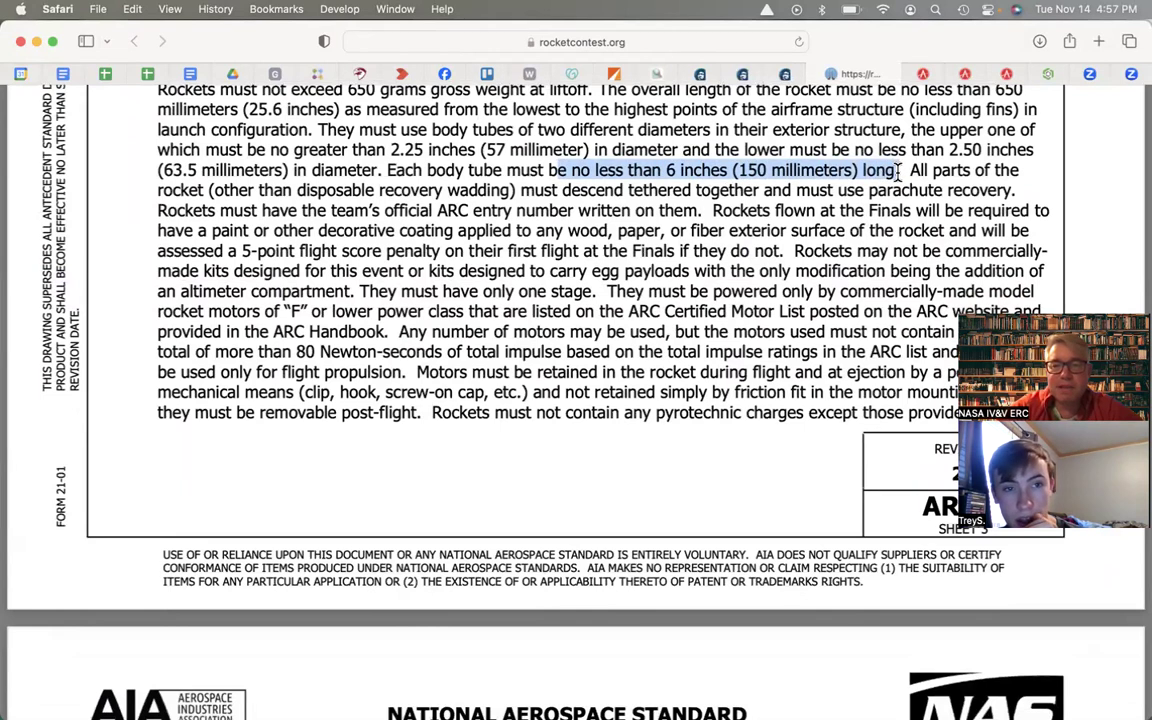
Back in OpenRocket, set the body tube's length to 250 mm and its finish to Unfinished (5.91 mil).
key("super+Tab")
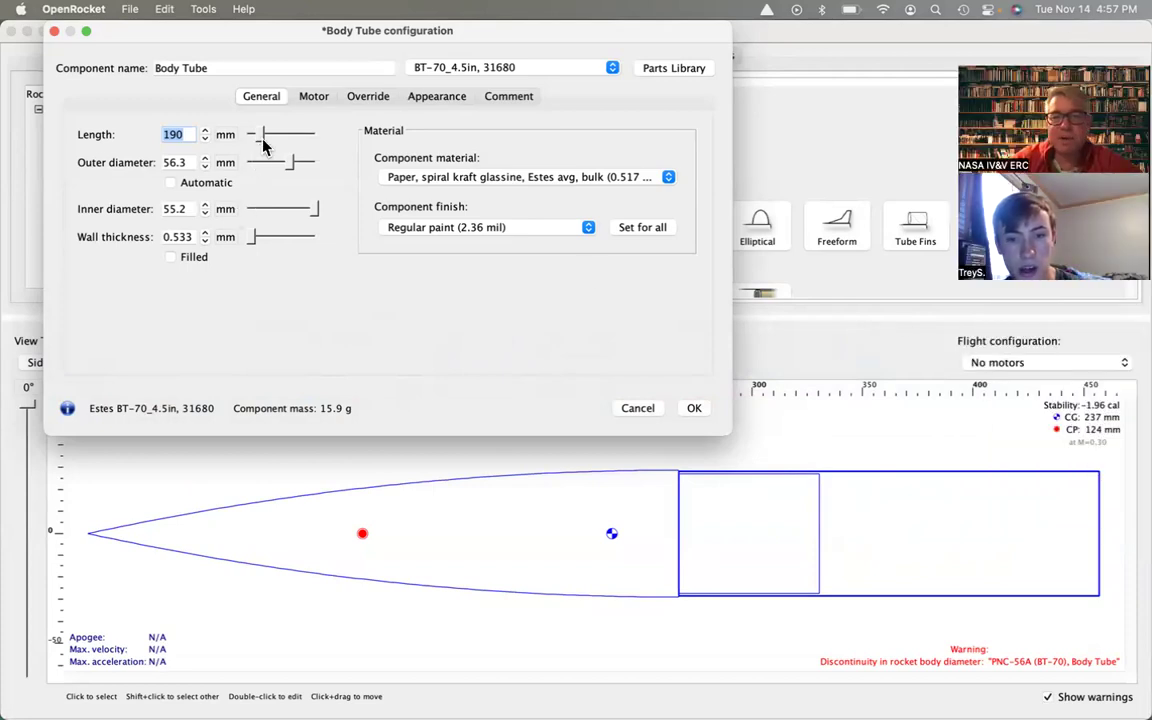
left_click_drag(263, 142, 265, 143)
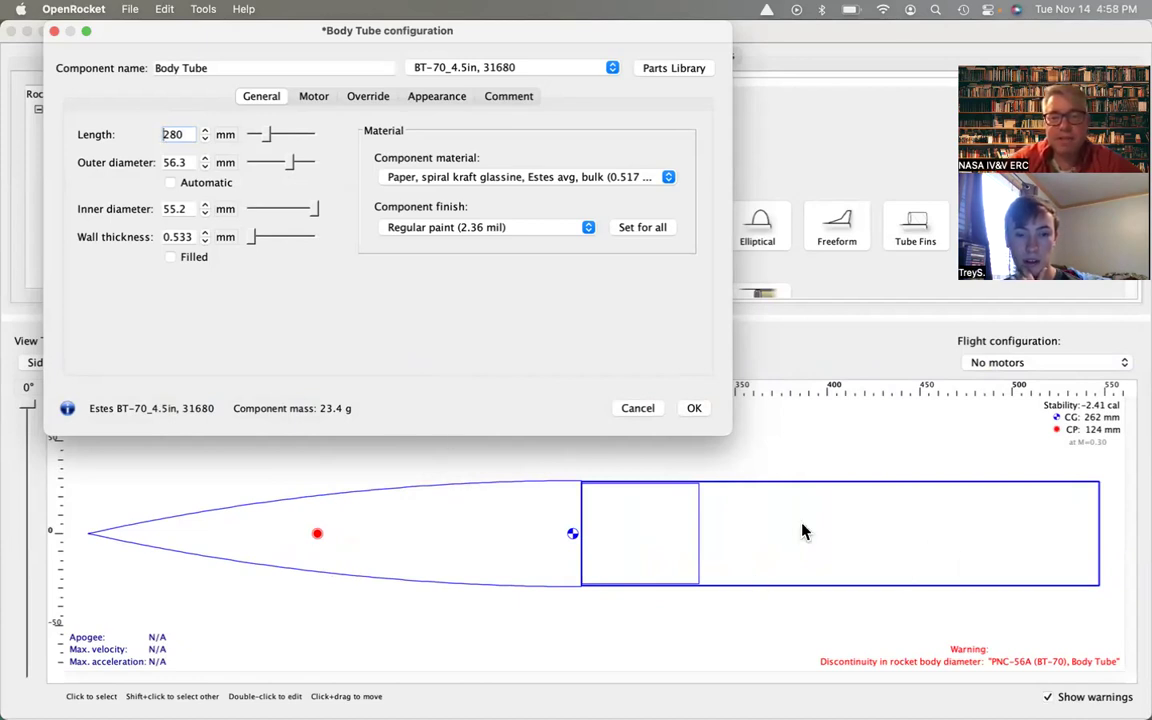
left_click_drag(176, 134, 157, 138)
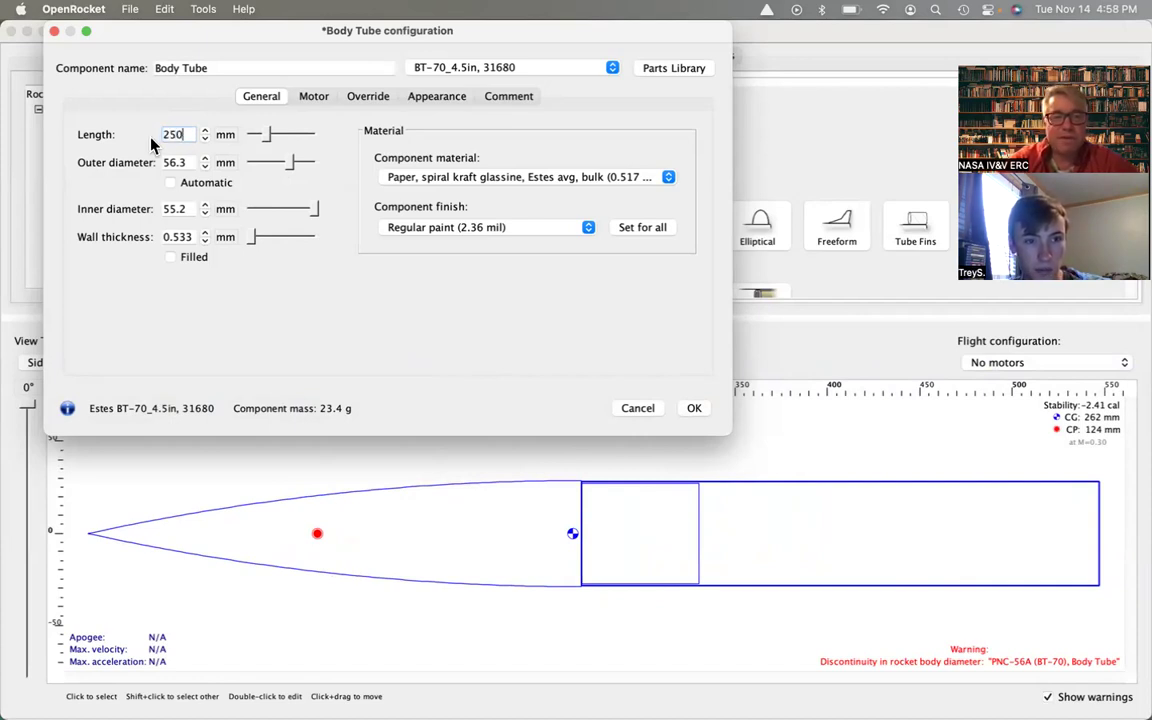
key("Tab")
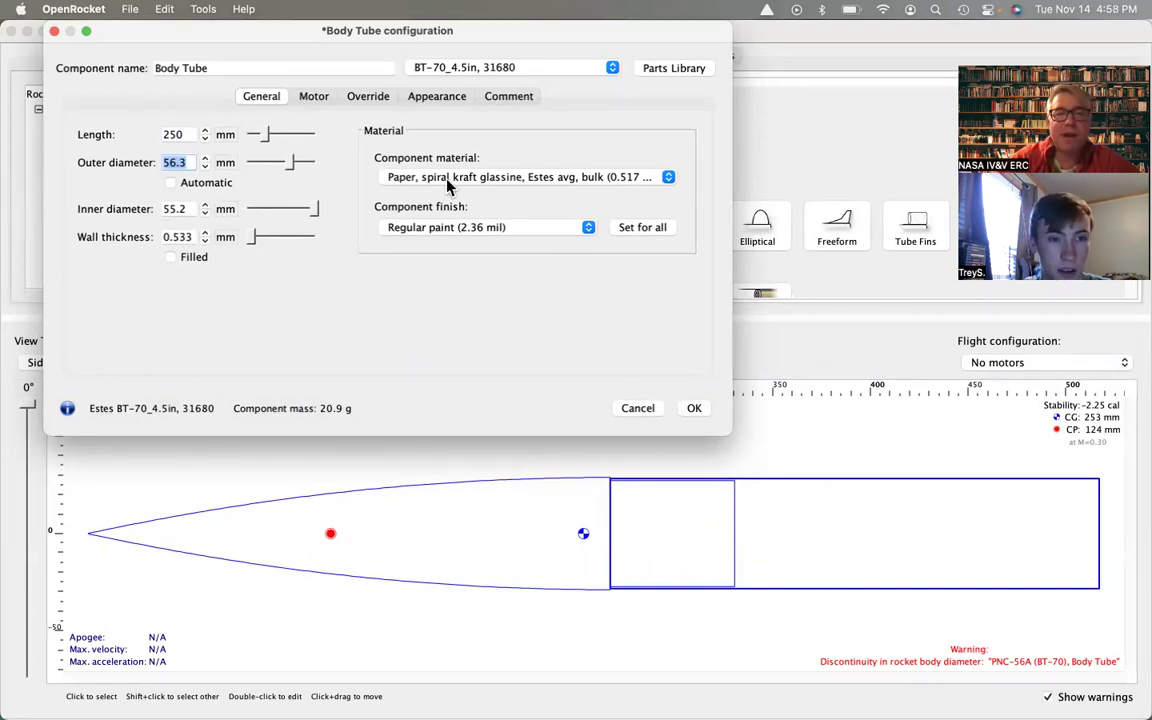
left_click(549, 228)
left_click(524, 260)
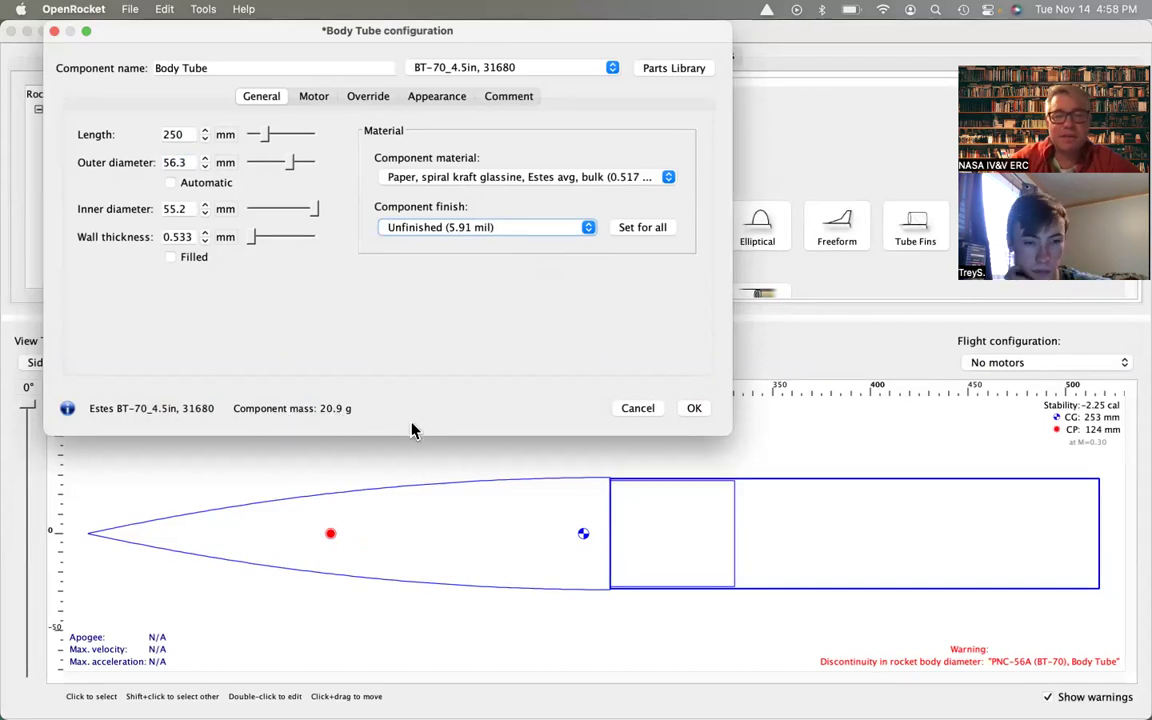
Check the body tube against Apogee's 56mm x 18" Body Tube (BT-70) specifications in Safari and accept its configuration in OpenRocket.
key("super+Tab")
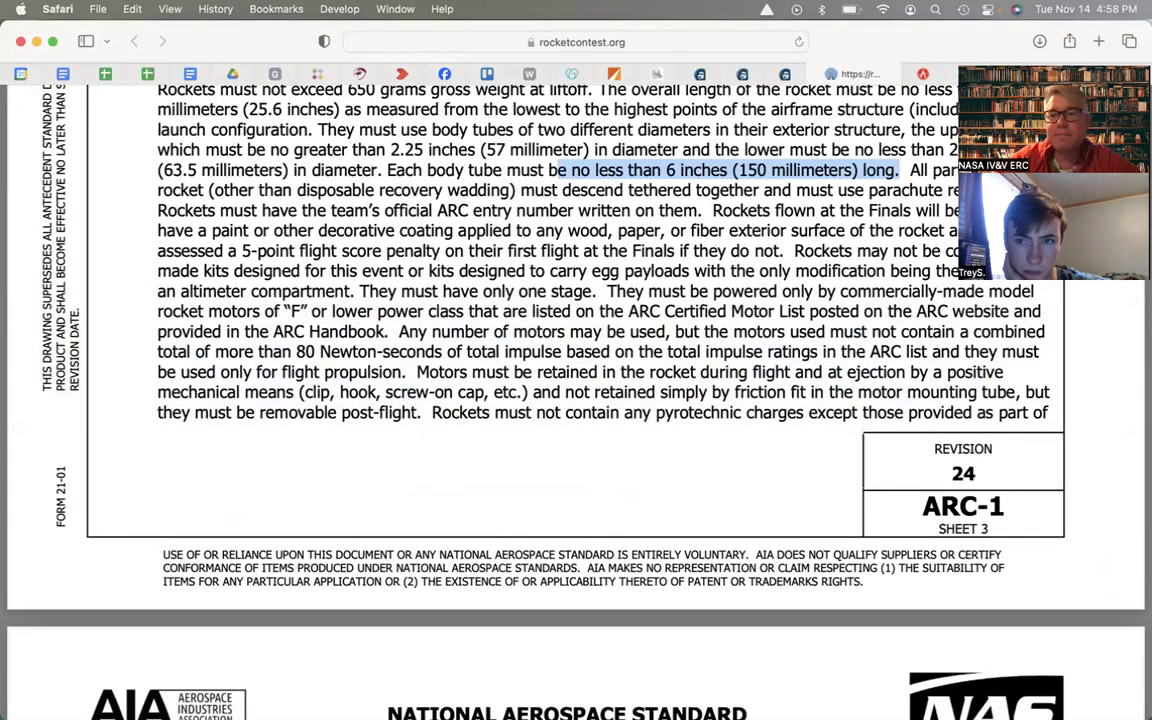
left_click(941, 75)
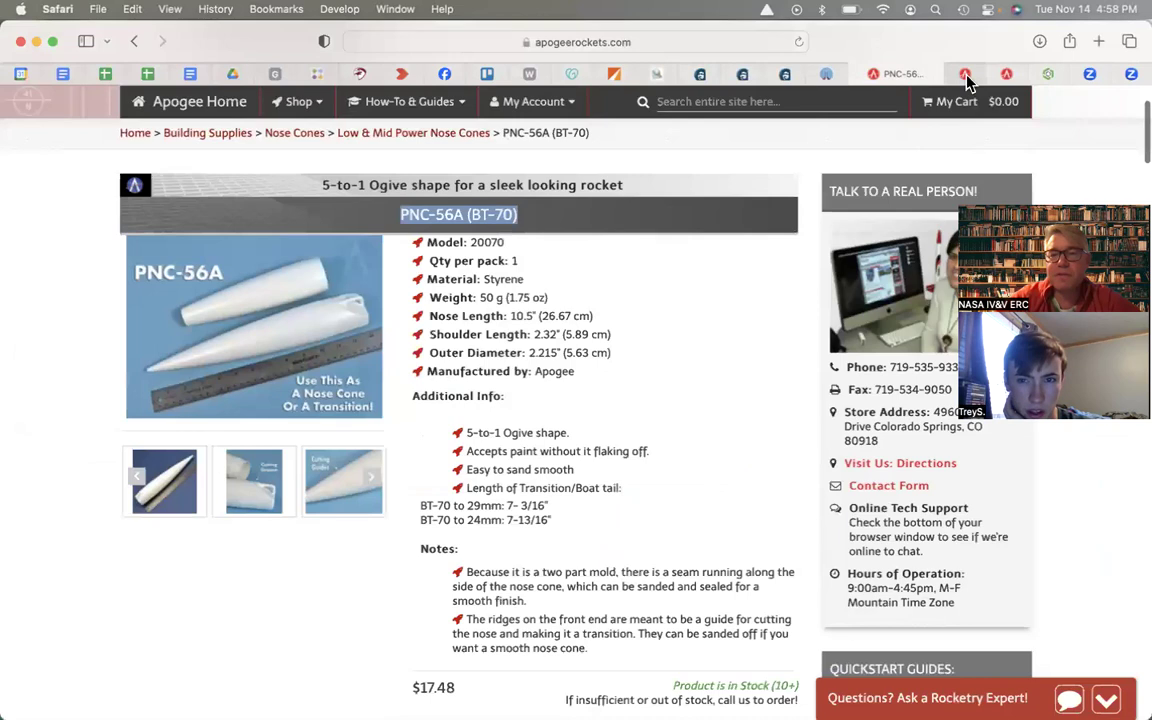
left_click(962, 76)
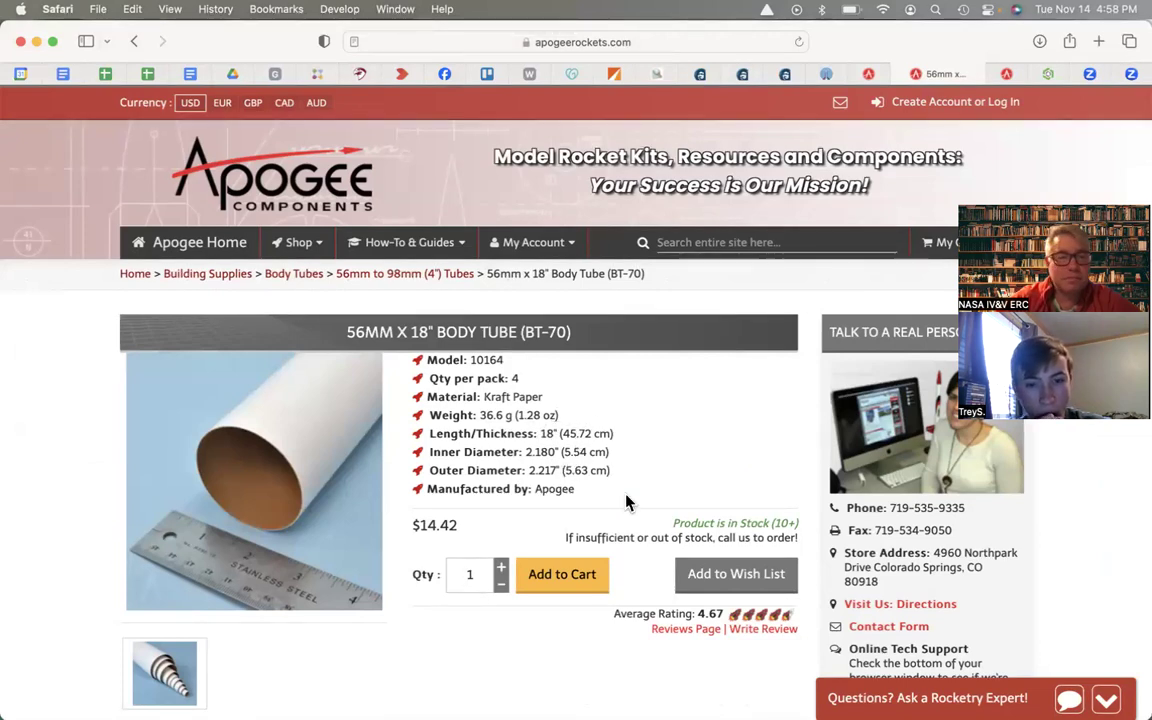
key("super+Tab")
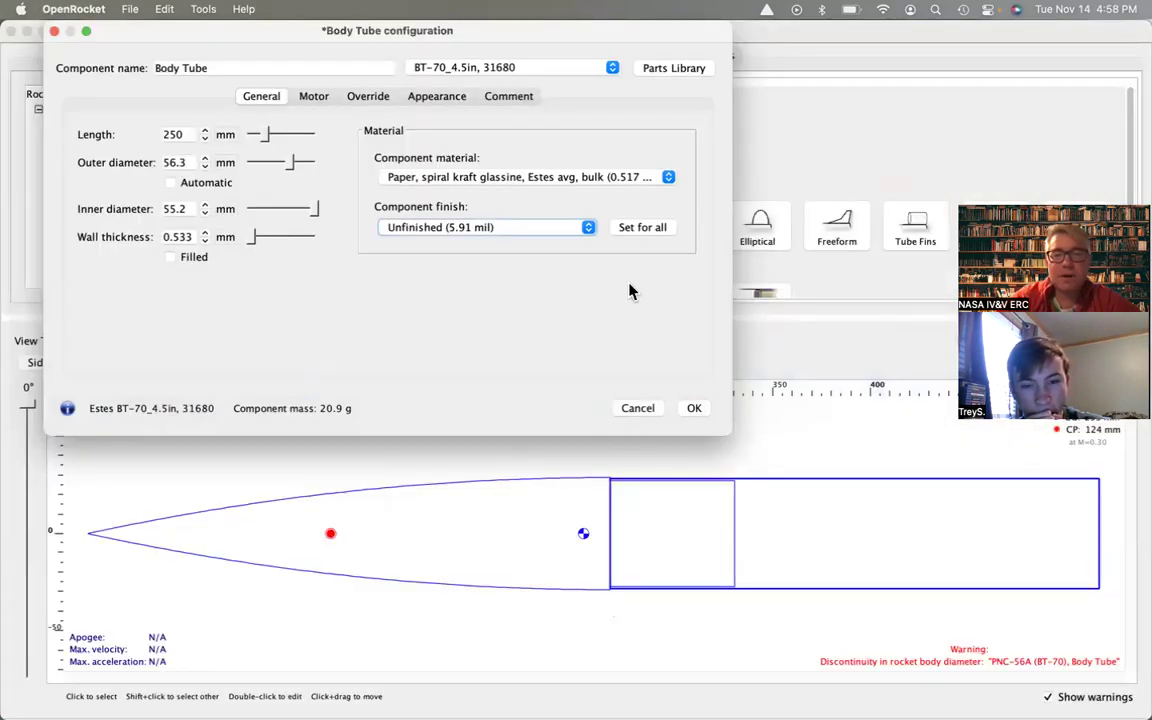
left_click(694, 408)
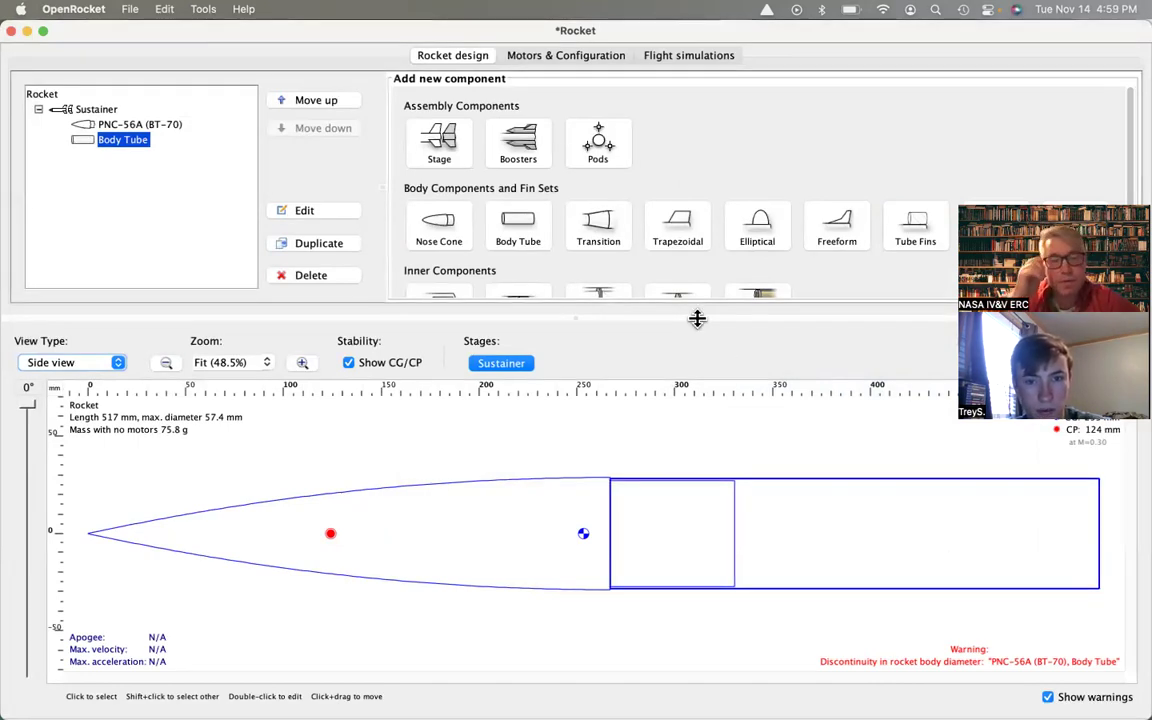
Add a transition behind the body tube using the BalsaMachining TA7080 preset for T70 to T80.
left_click(590, 230)
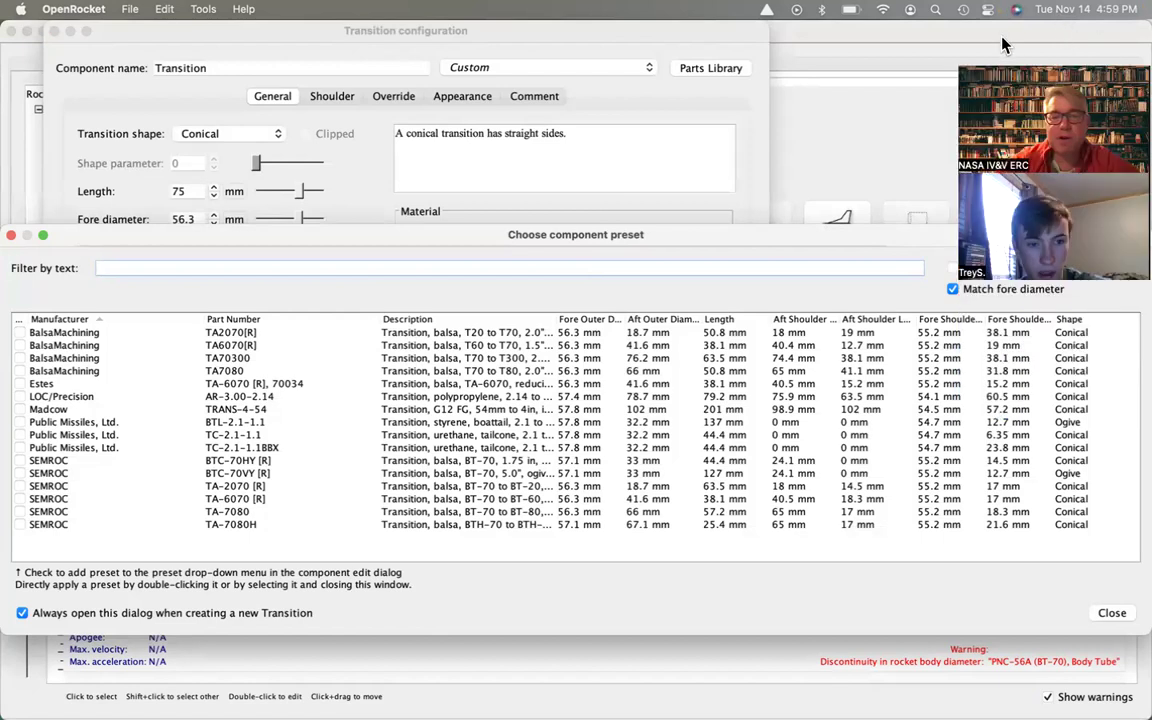
left_click(485, 373)
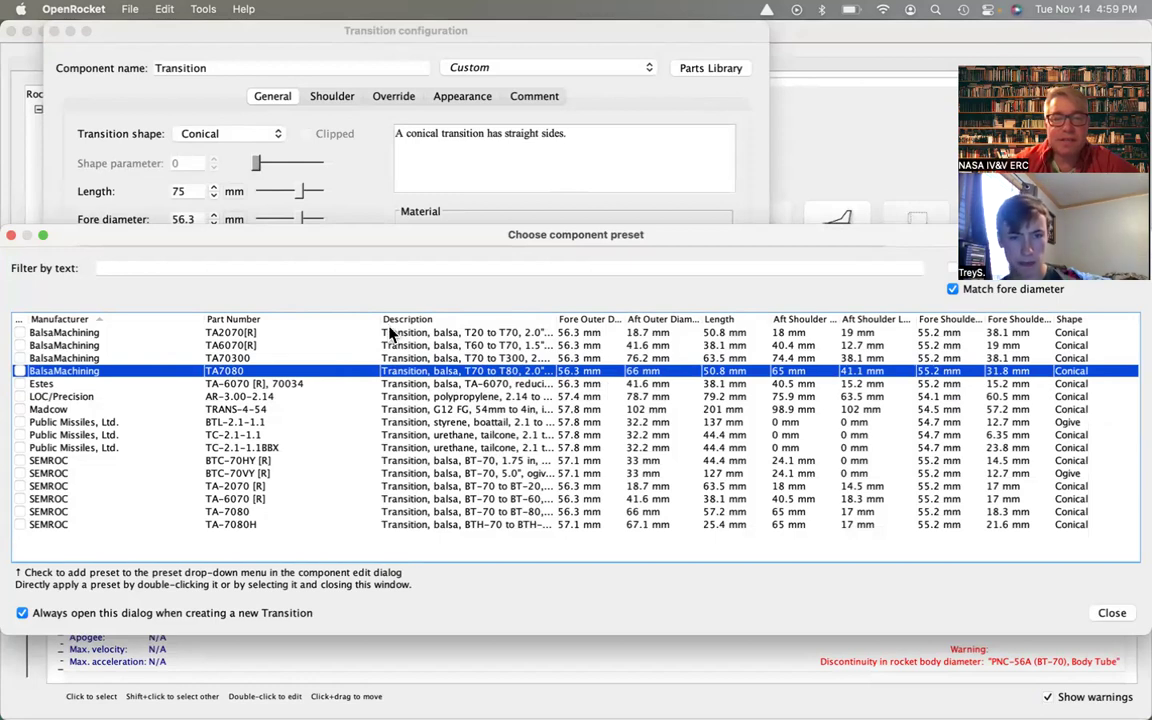
left_click_drag(378, 317, 341, 319)
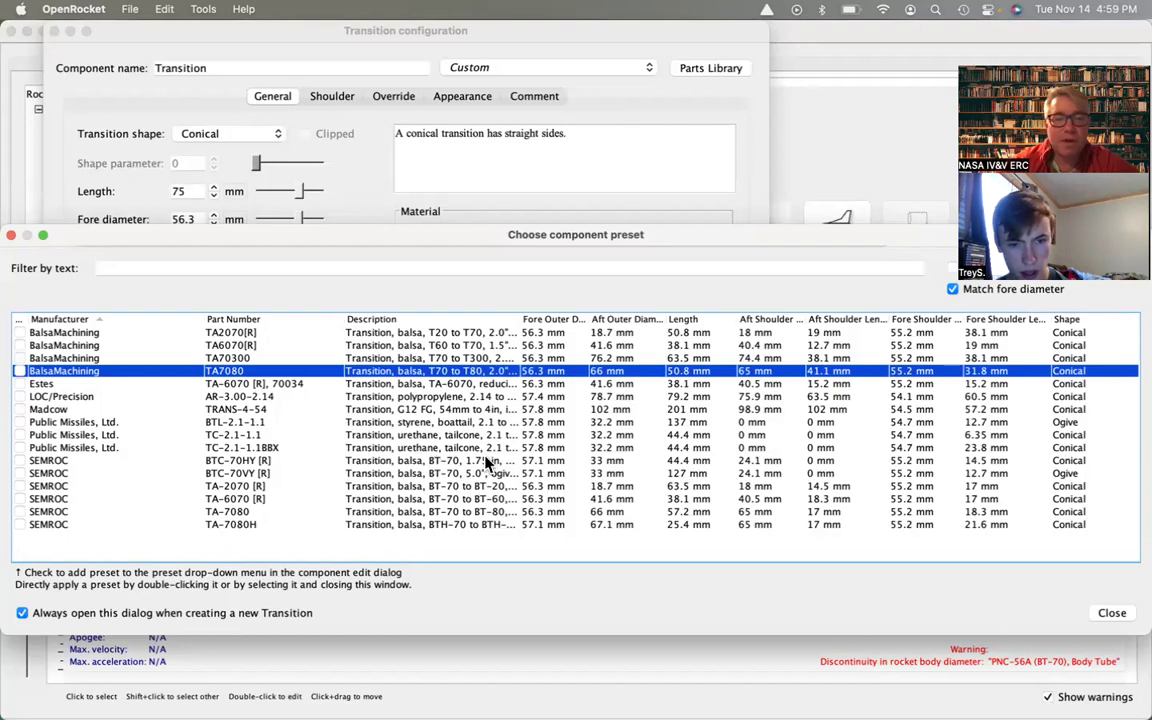
left_click(1111, 614)
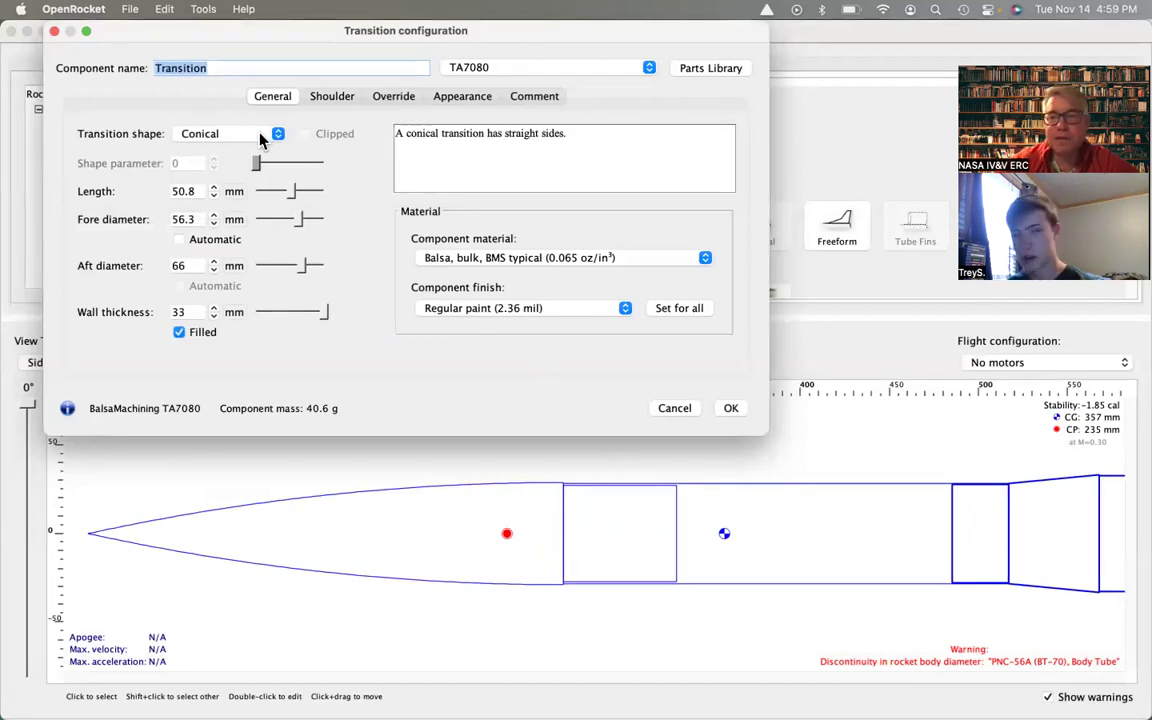
Set the transition's material to Polycarbonate (Lexan) and its finish to Unfinished (5.91 mil).
left_click(550, 258)
scroll(589, 330, "down", 3)
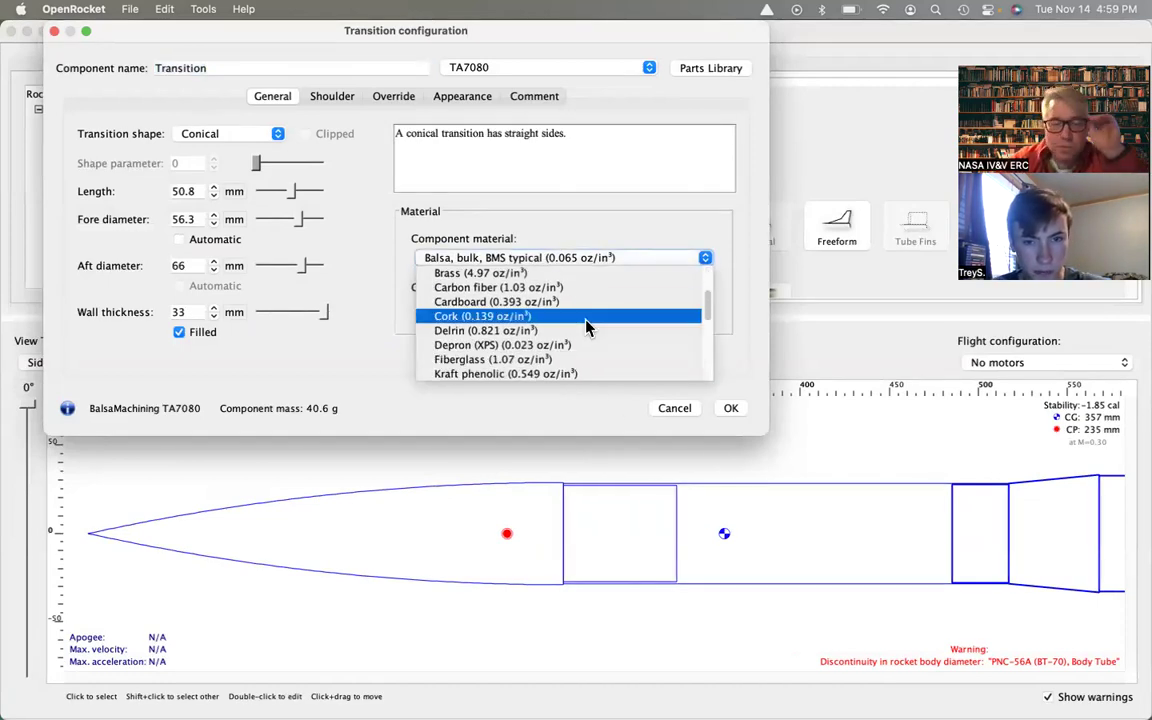
scroll(587, 326, "down", 1)
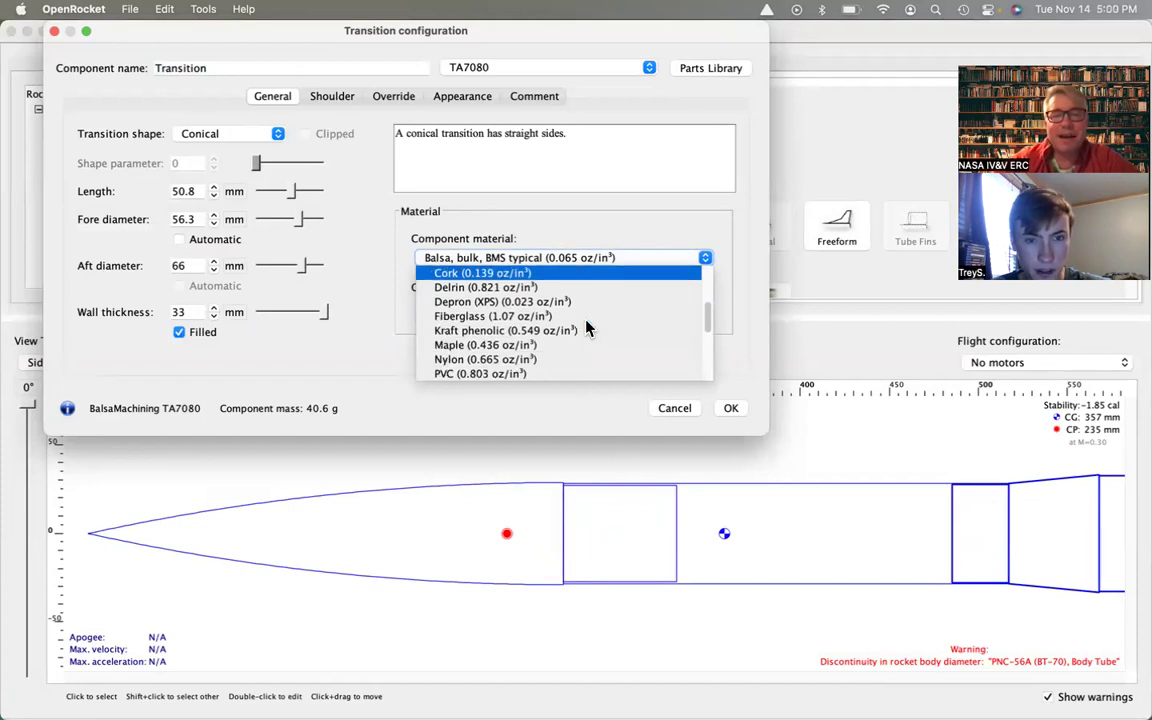
scroll(558, 330, "down", 1)
scroll(558, 322, "up", 1)
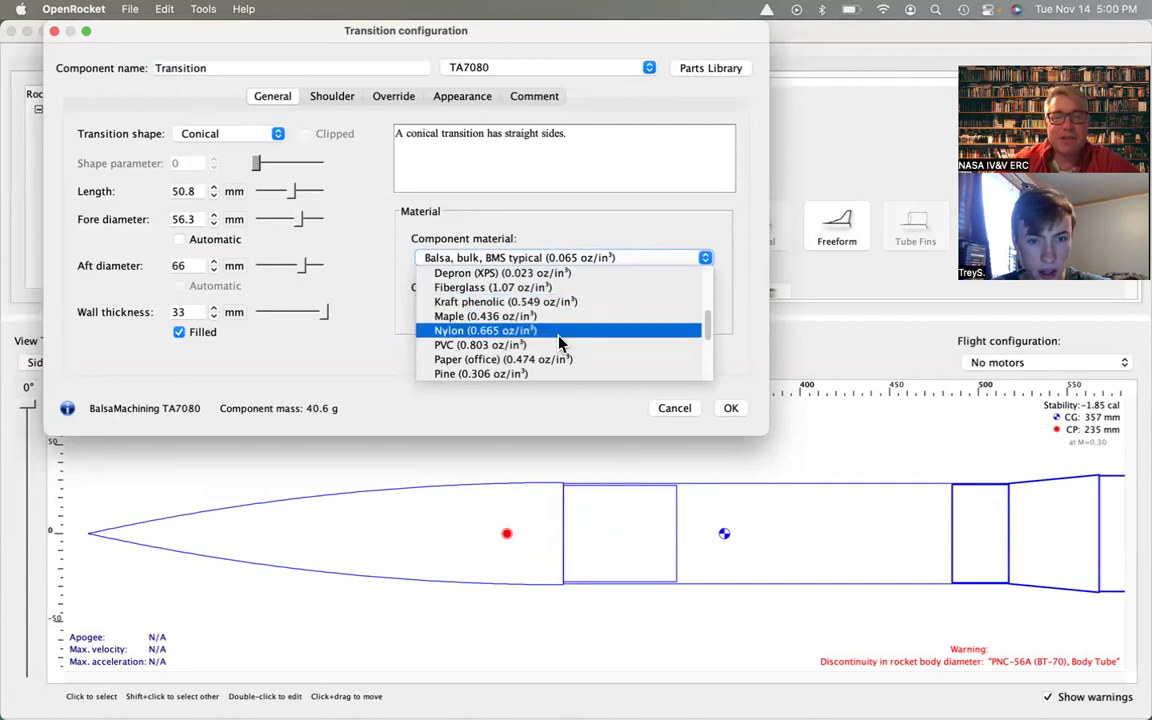
scroll(560, 342, "down", 1)
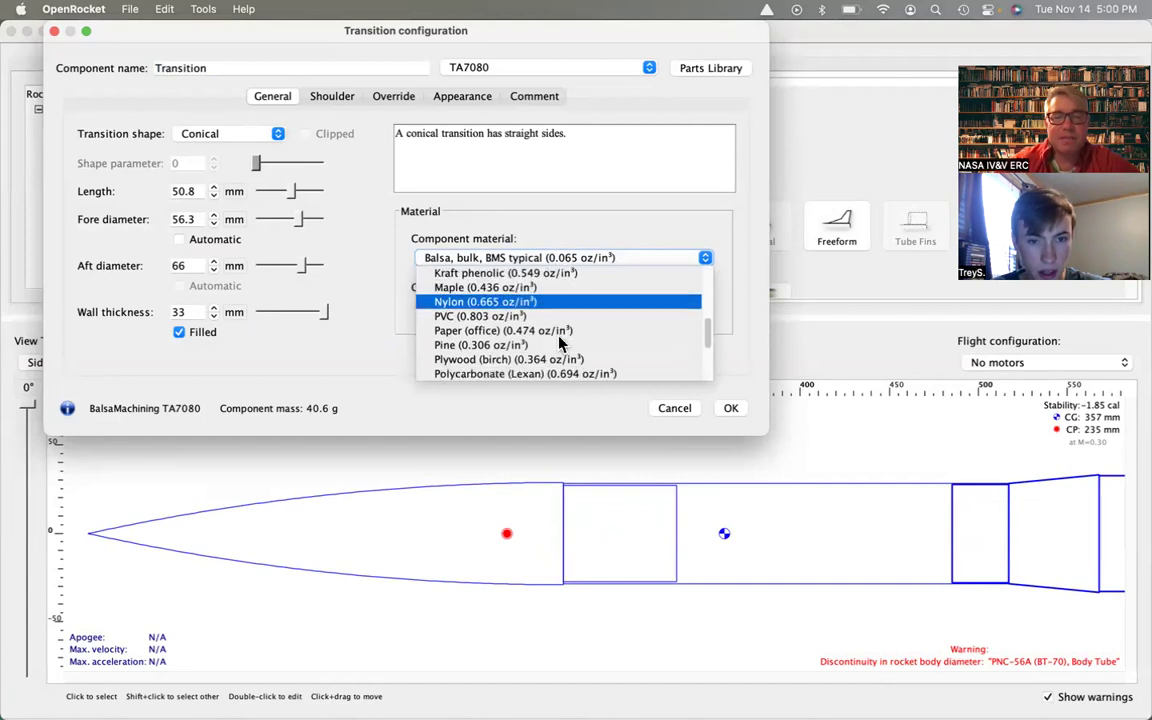
left_click(590, 376)
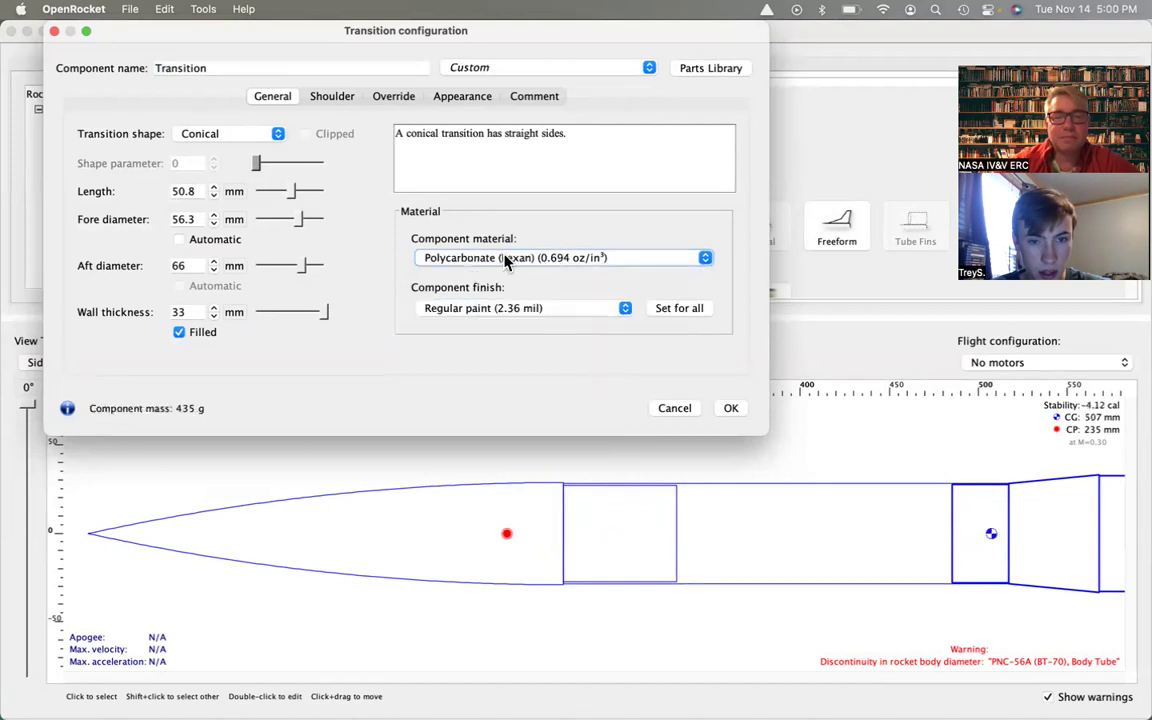
left_click(580, 313)
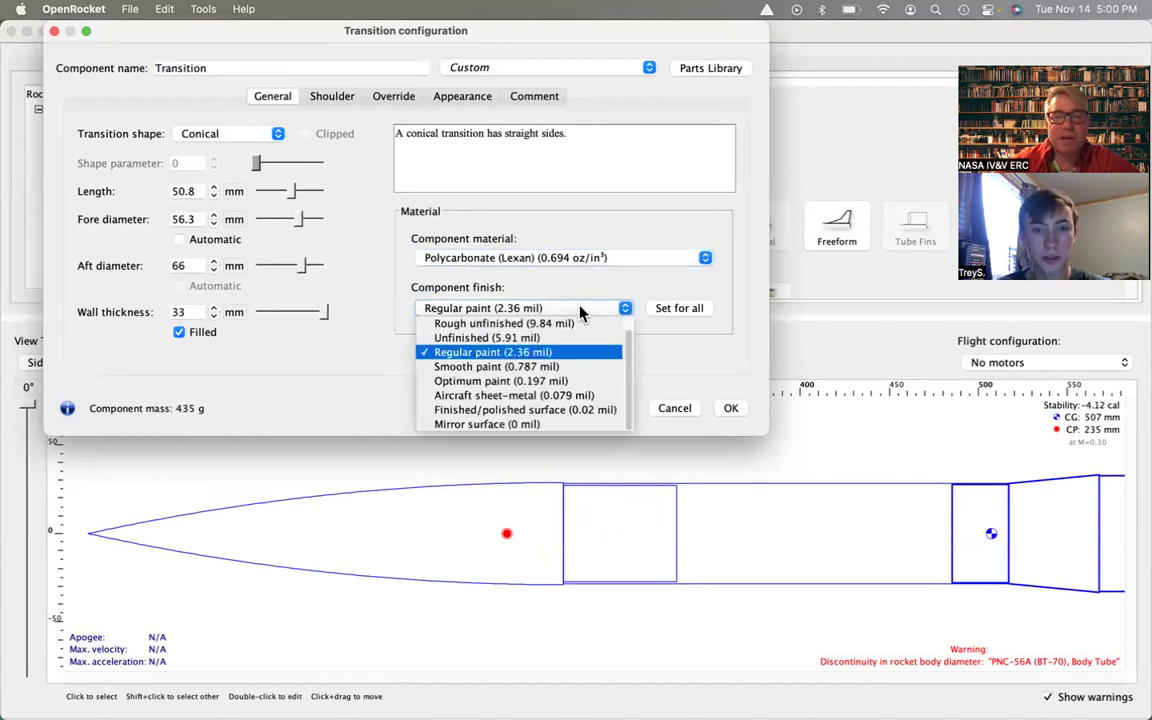
left_click(571, 334)
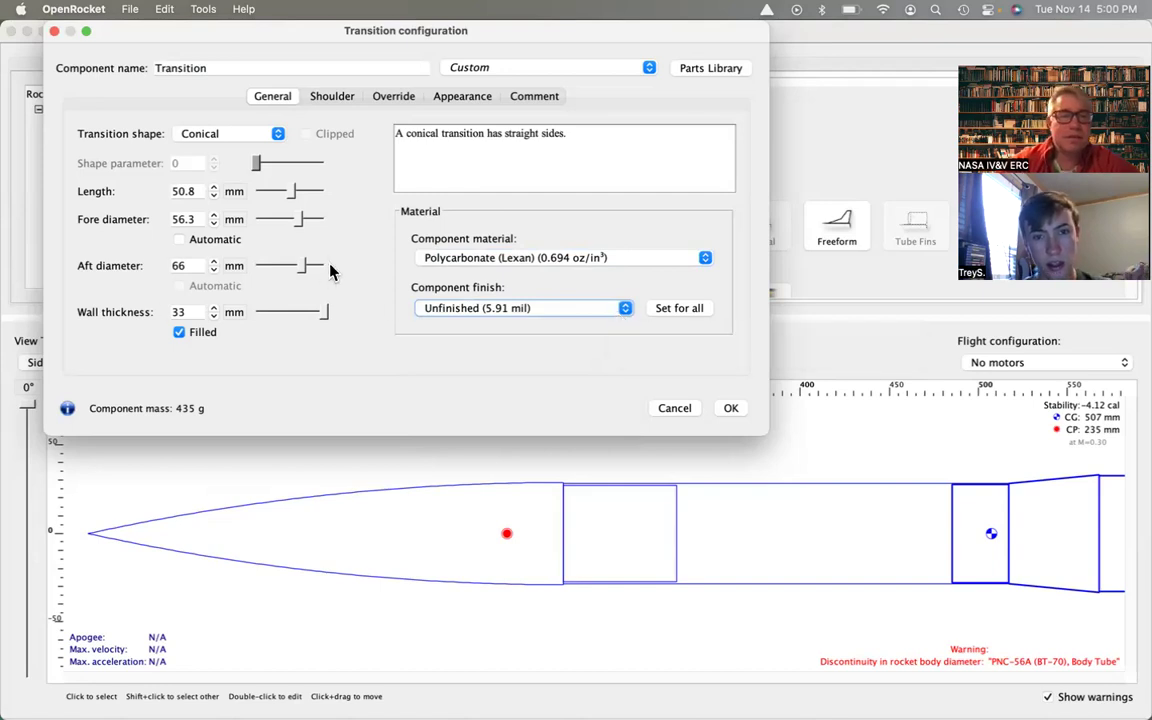
Switch the units of the transition's fore and aft shoulder lengths to inches.
left_click(395, 98)
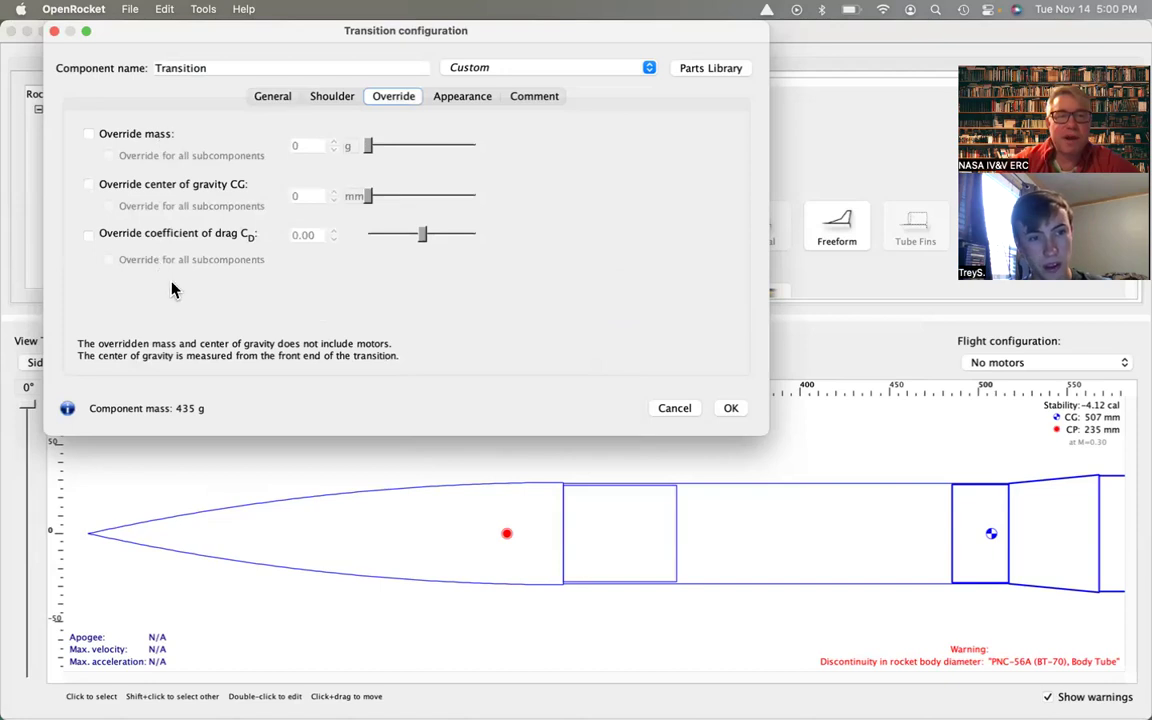
left_click(328, 97)
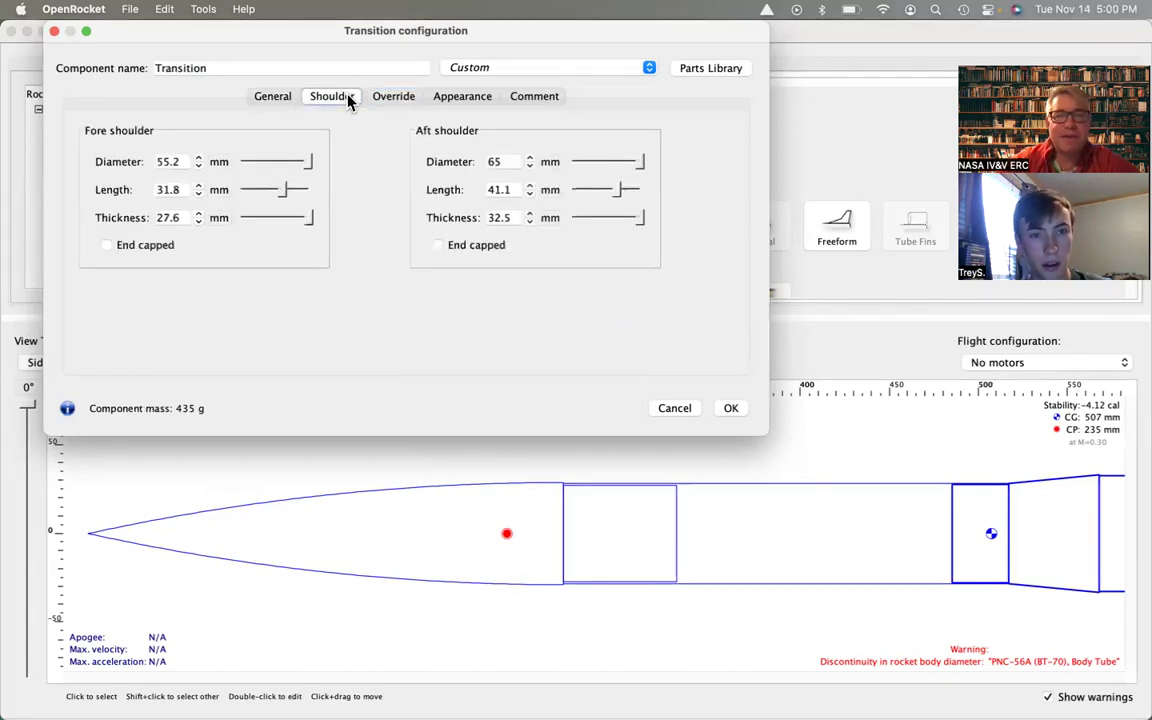
left_click(274, 97)
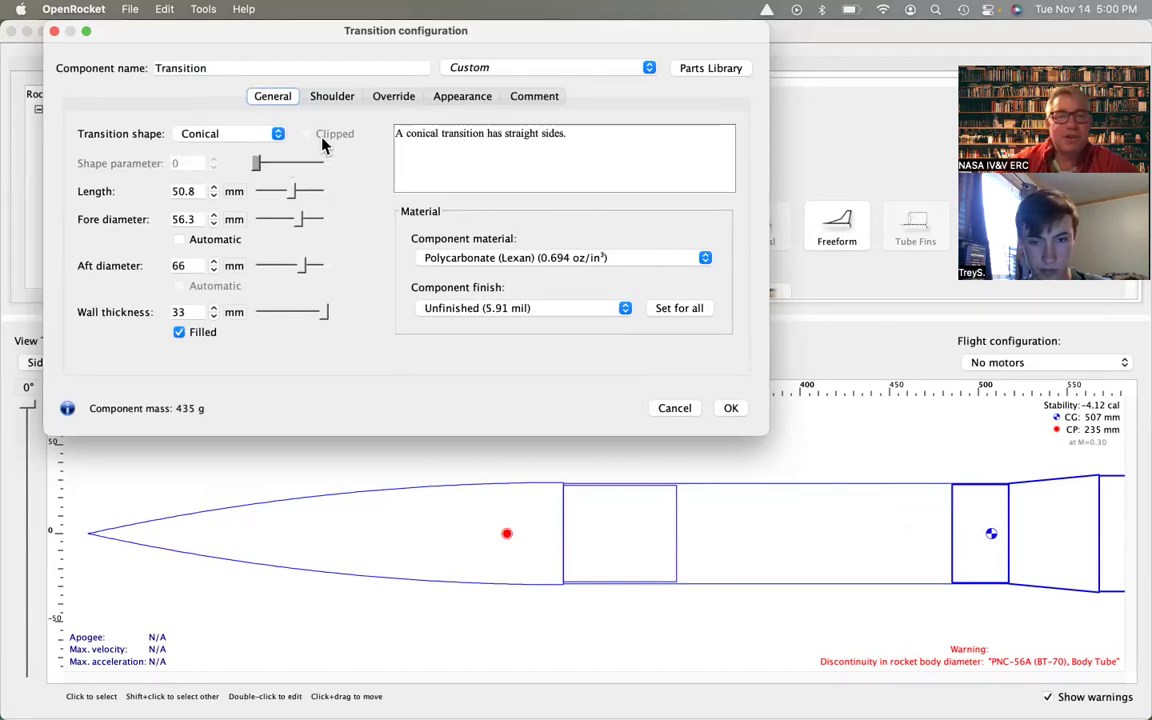
left_click(332, 98)
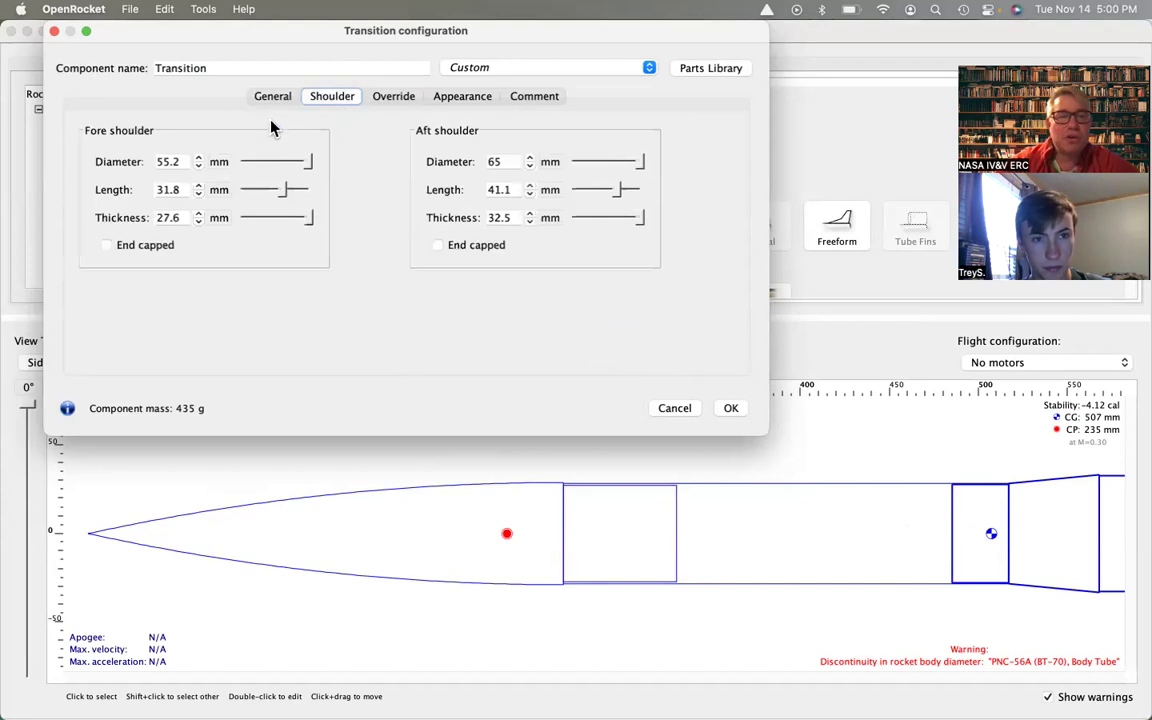
left_click(217, 190)
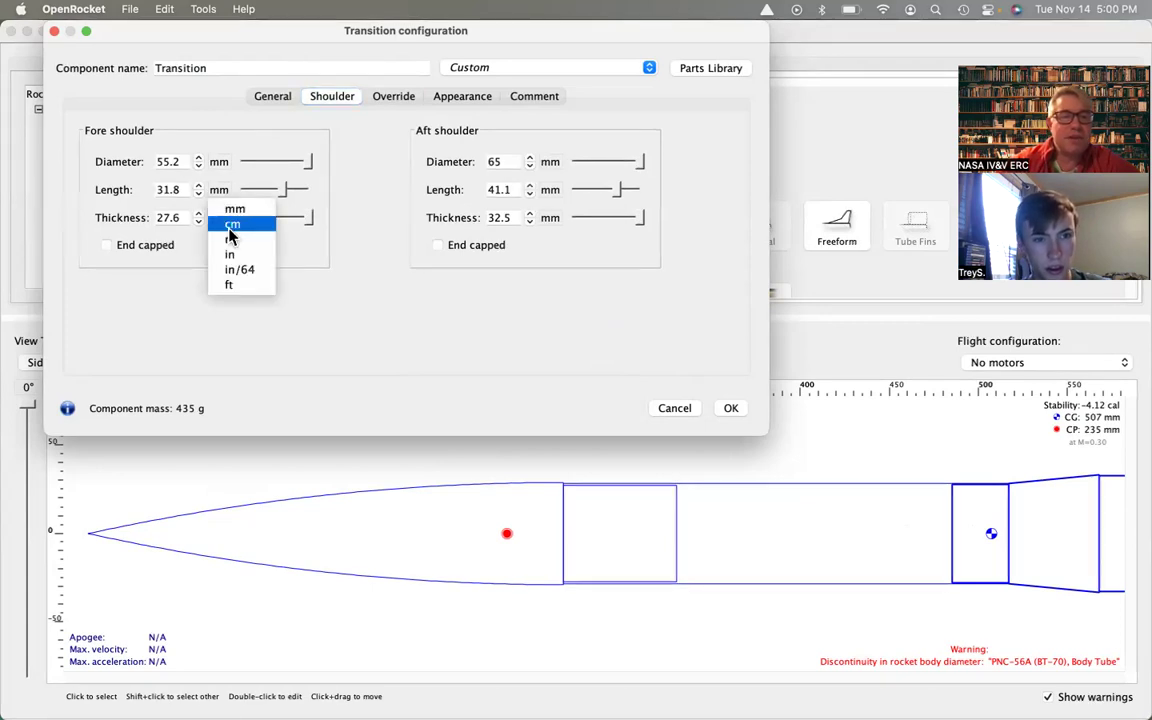
left_click(241, 256)
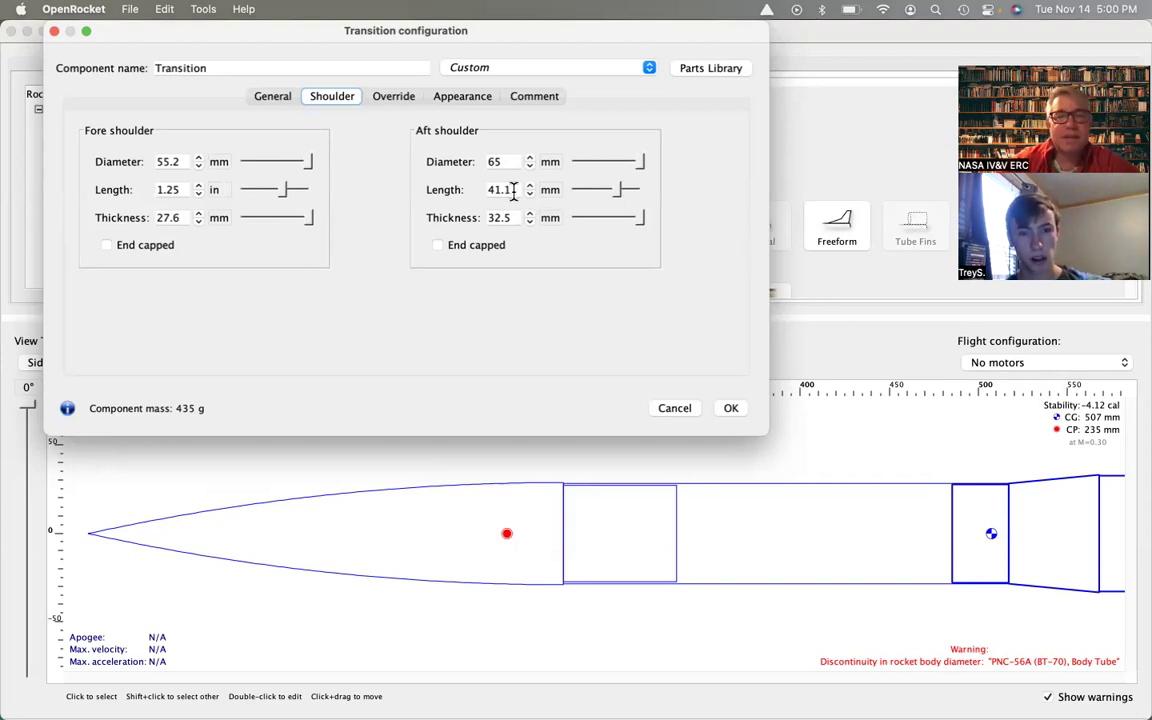
left_click(549, 190)
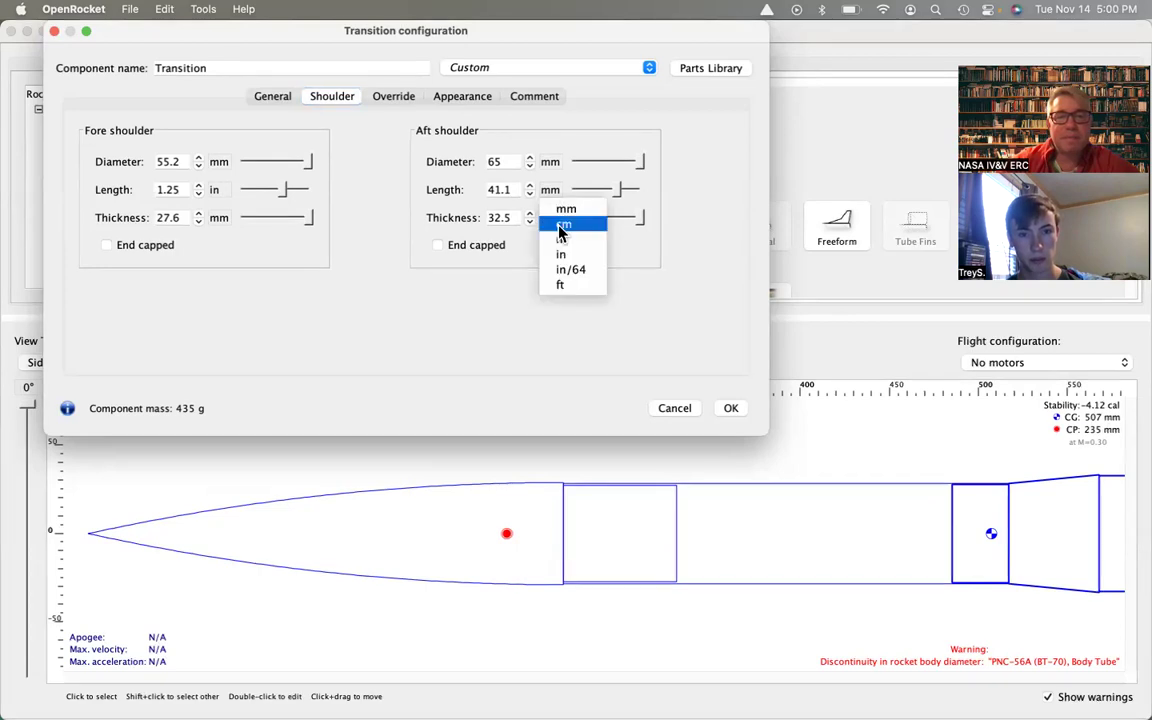
left_click(555, 252)
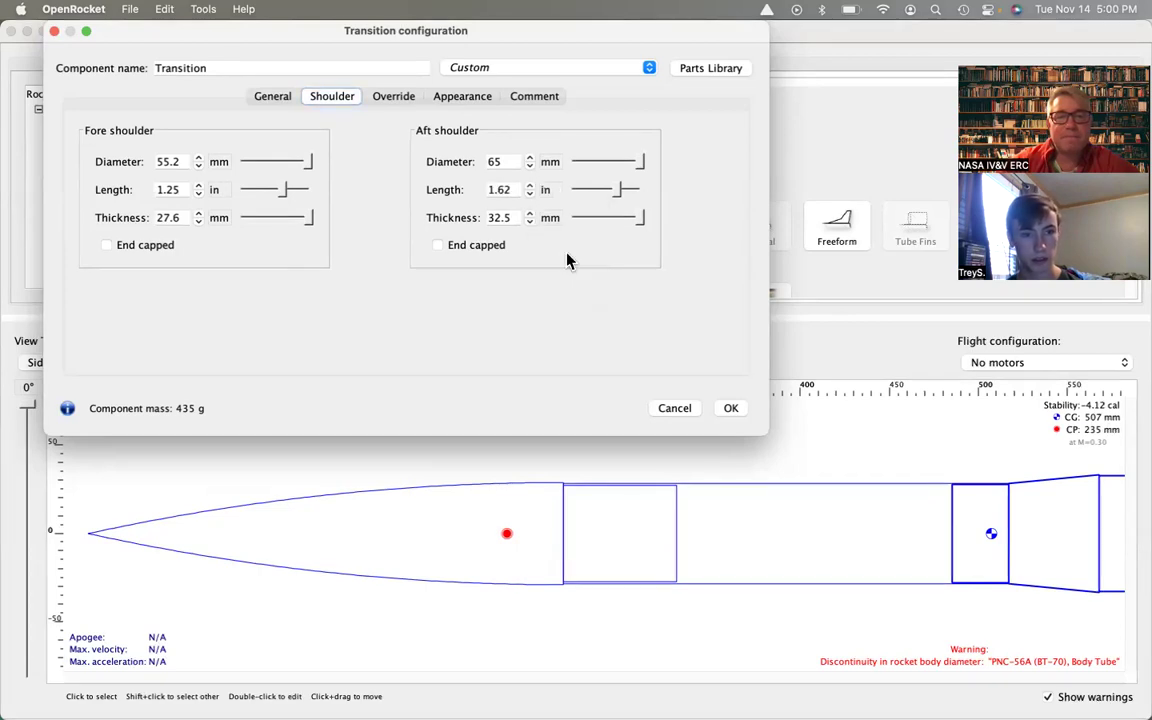
Try an aft shoulder length of 2 in on the transition.
left_click(516, 191)
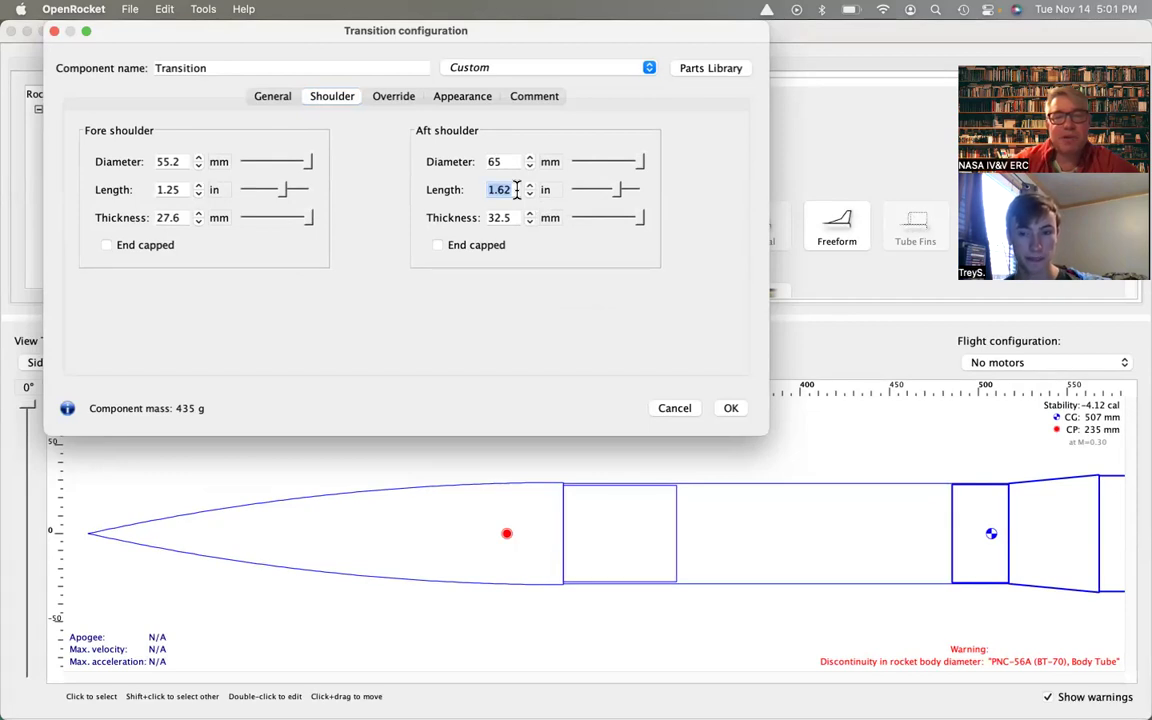
type("2")
key("Tab")
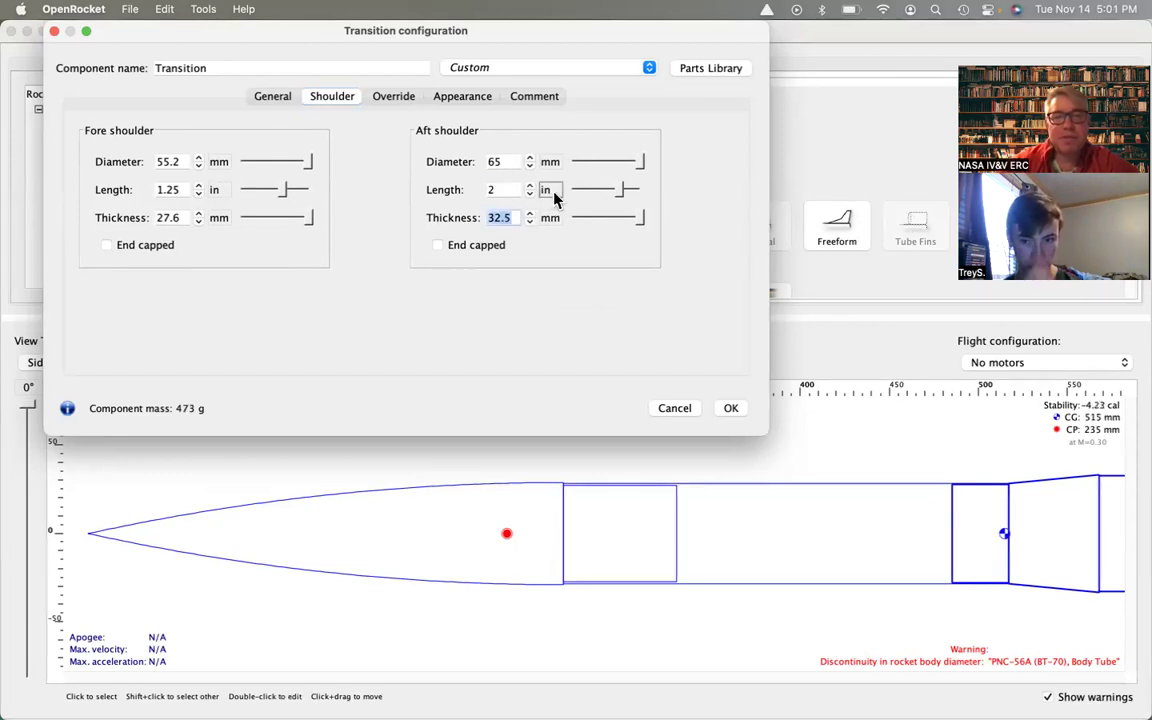
Return the aft shoulder length to millimetres and set it to 50 mm.
left_click(556, 198)
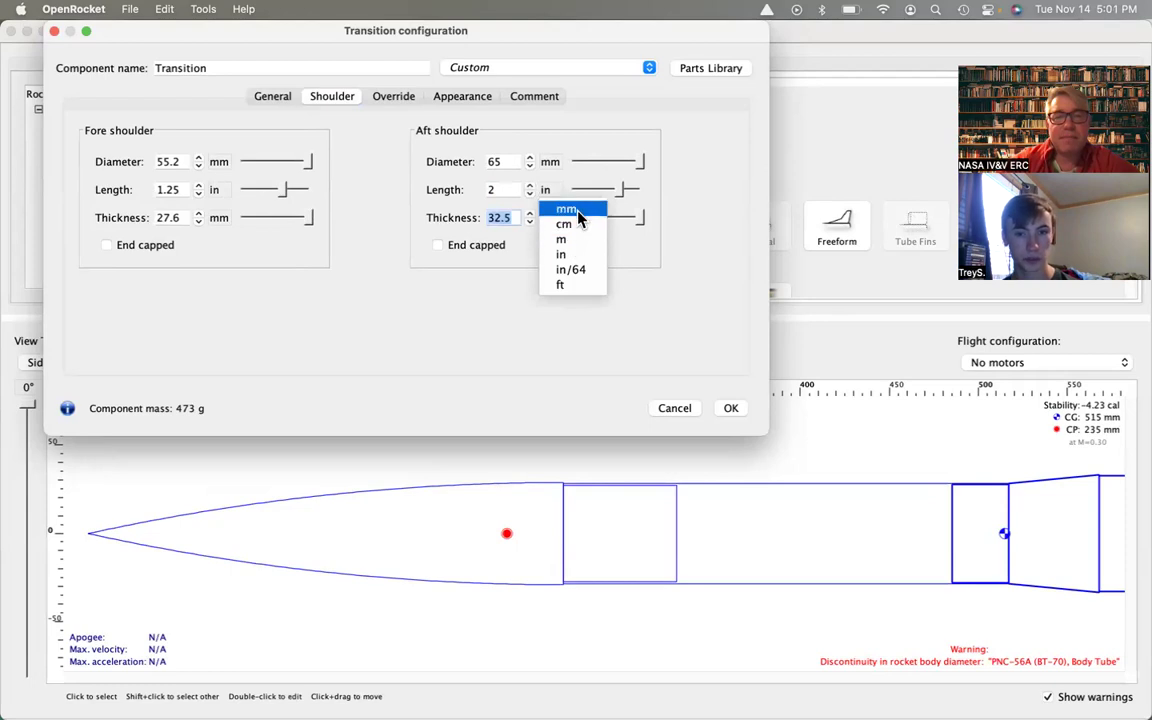
left_click(578, 212)
left_click(515, 190)
left_click(515, 190)
key("BackSpace")
key("BackSpace")
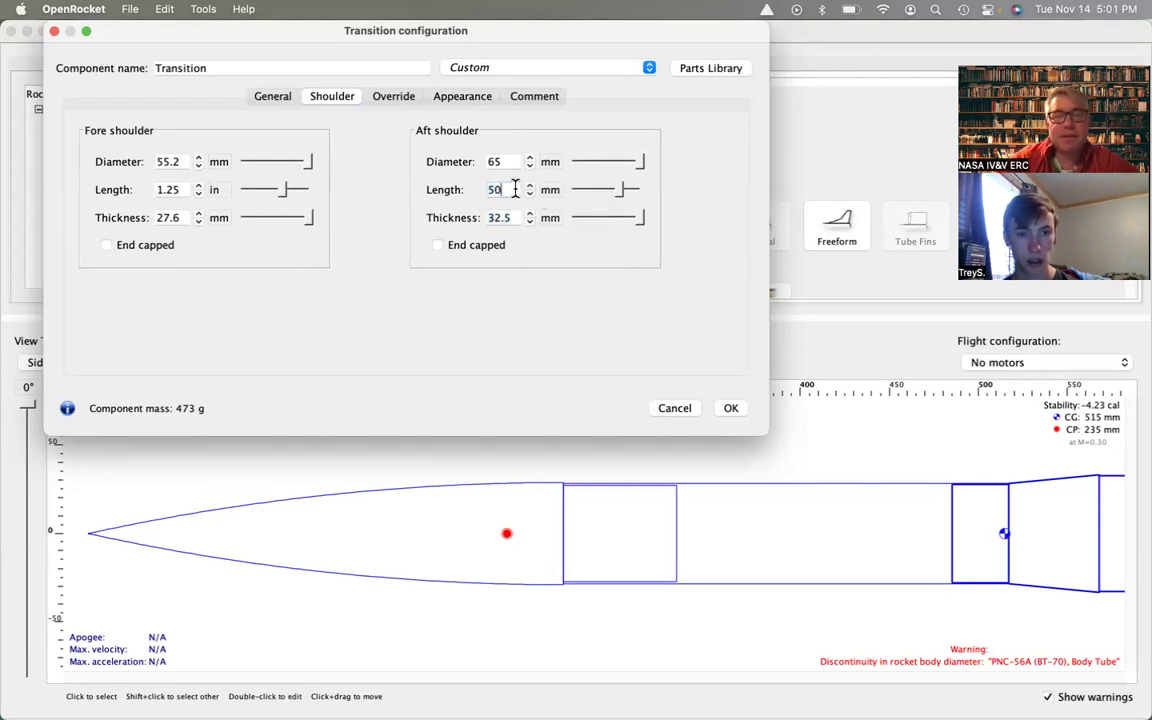
Return the fore shoulder length to millimetres and set it to 30 mm.
left_click(218, 192)
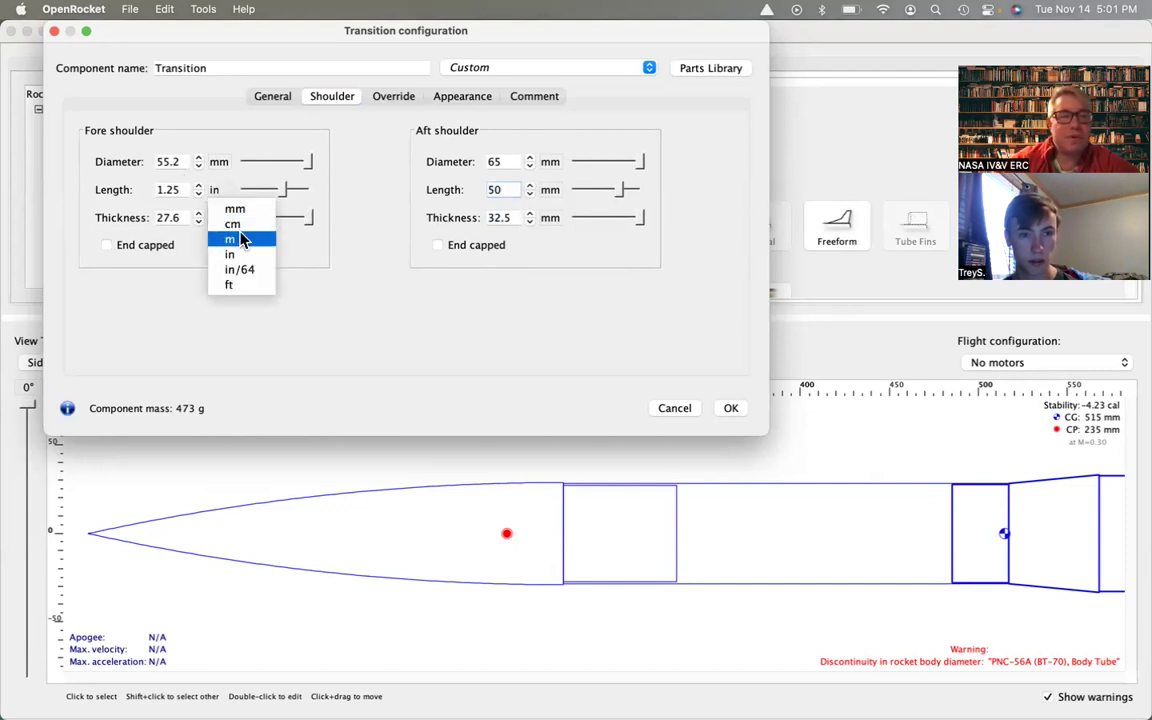
key("Up")
left_click(245, 209)
left_click(185, 190)
left_click(185, 190)
key("BackSpace")
key("BackSpace")
key("BackSpace")
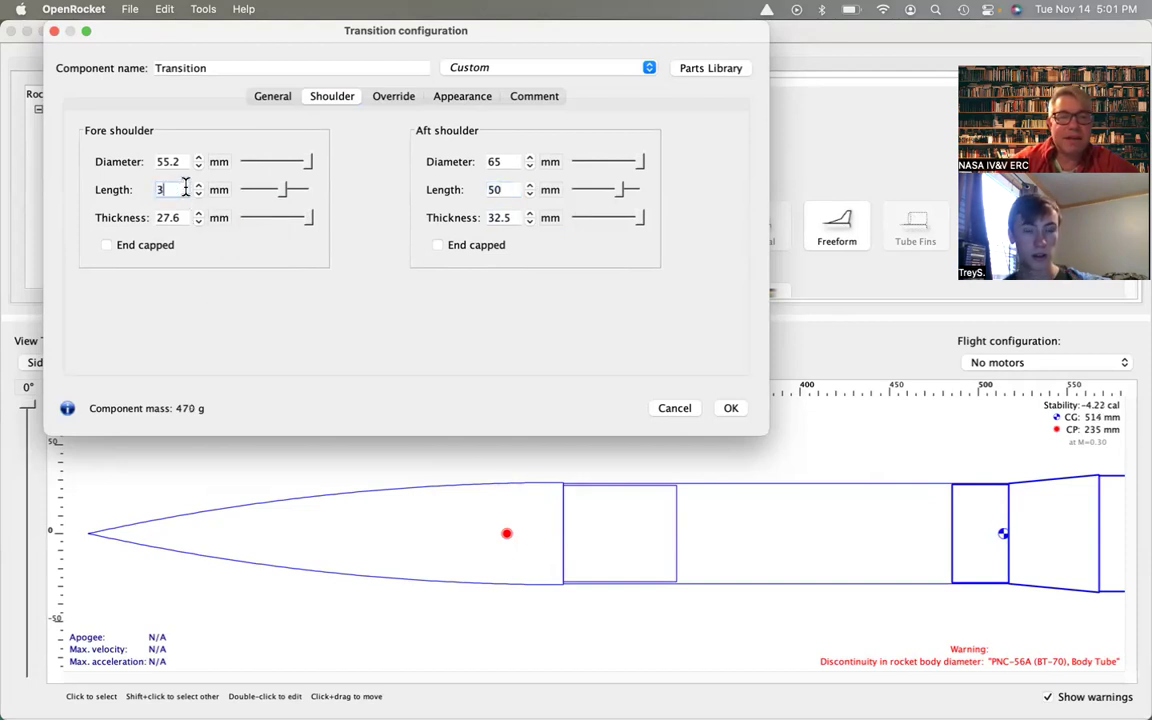
type("0")
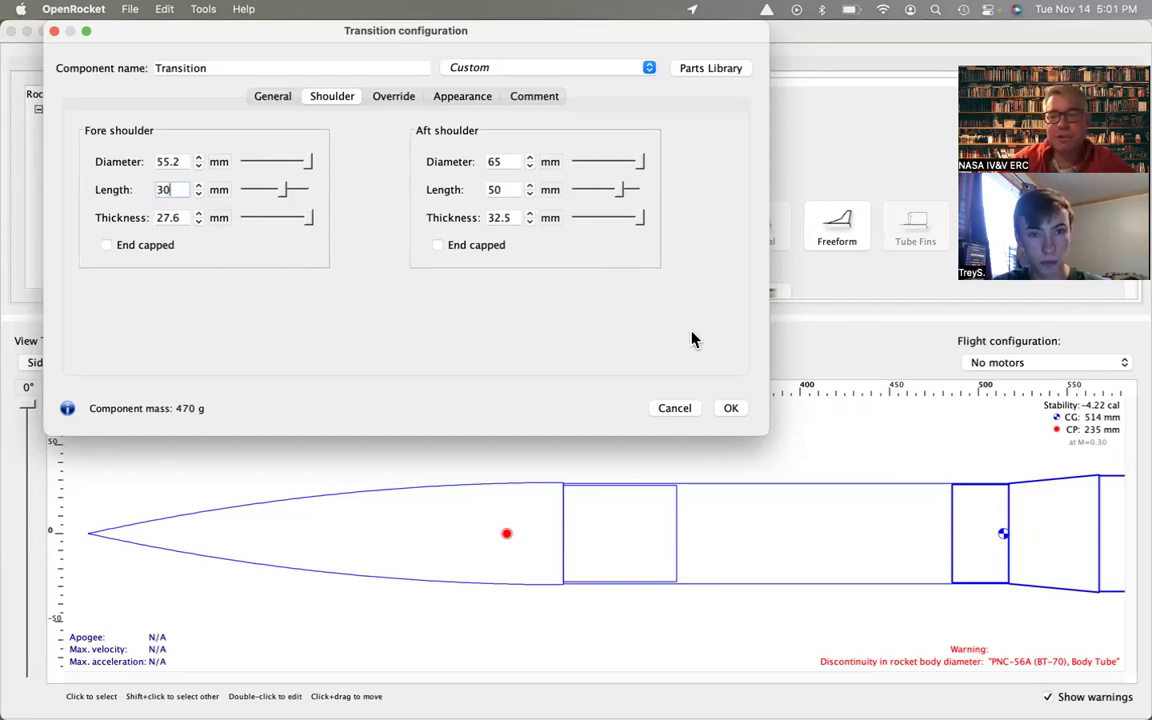
Make the transition hollow by turning off its Filled option.
left_click(286, 97)
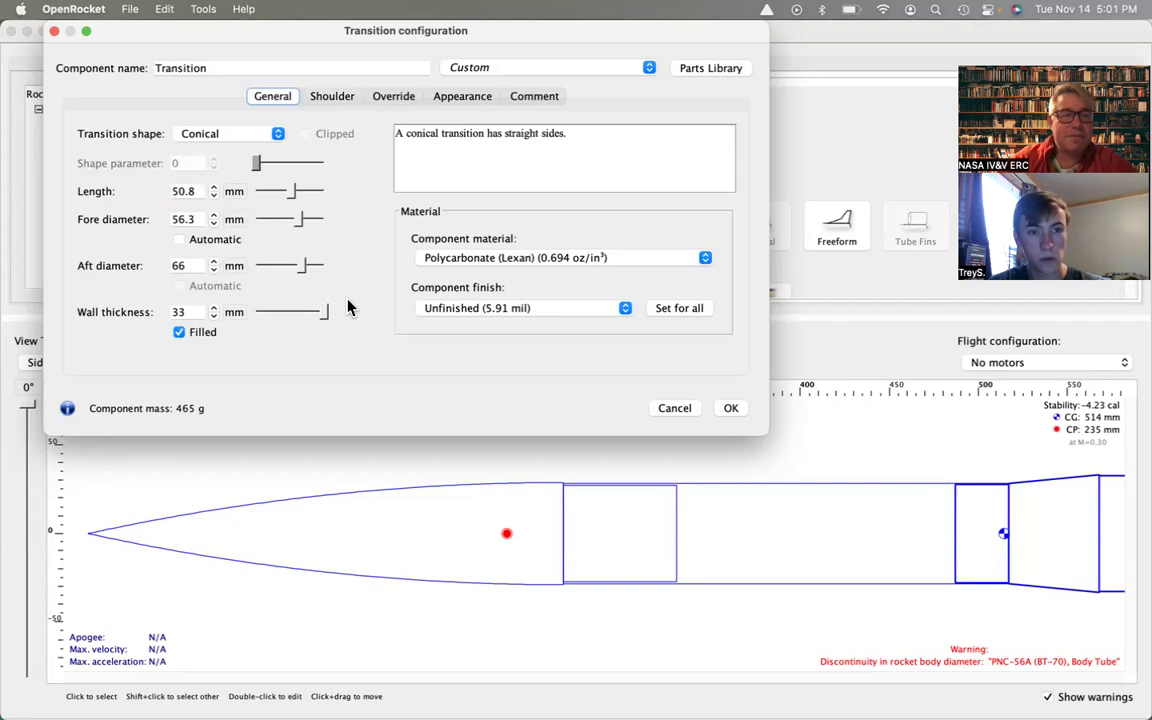
left_click(181, 338)
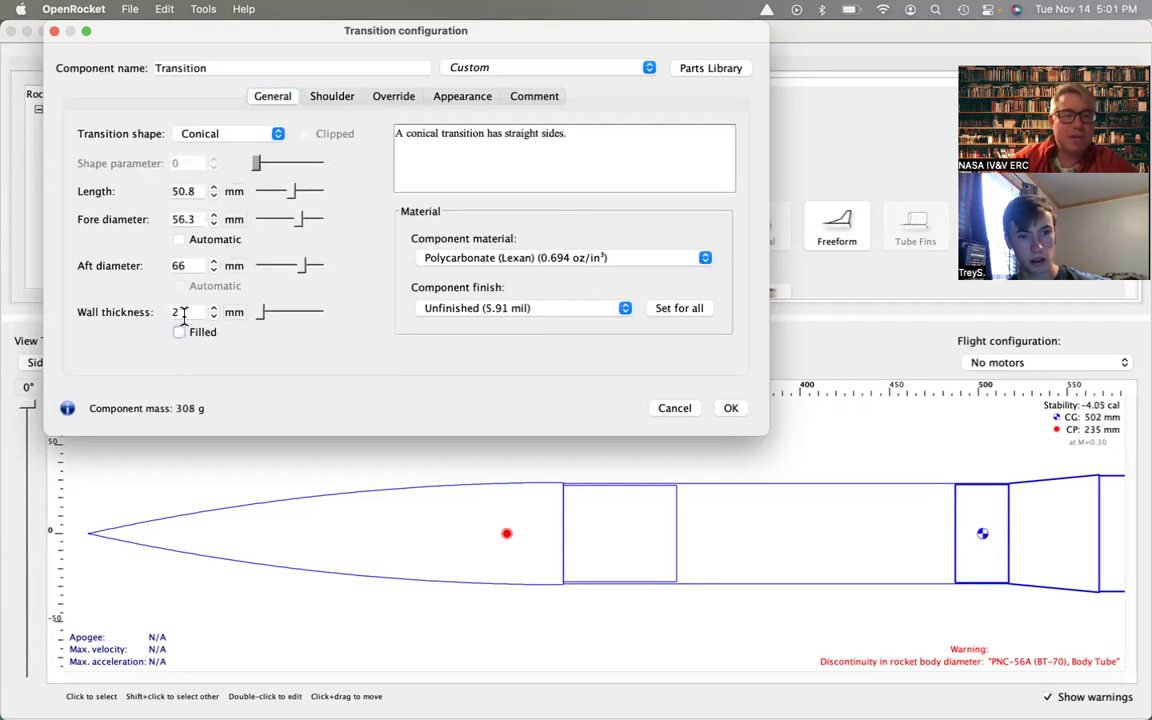
left_click(185, 312)
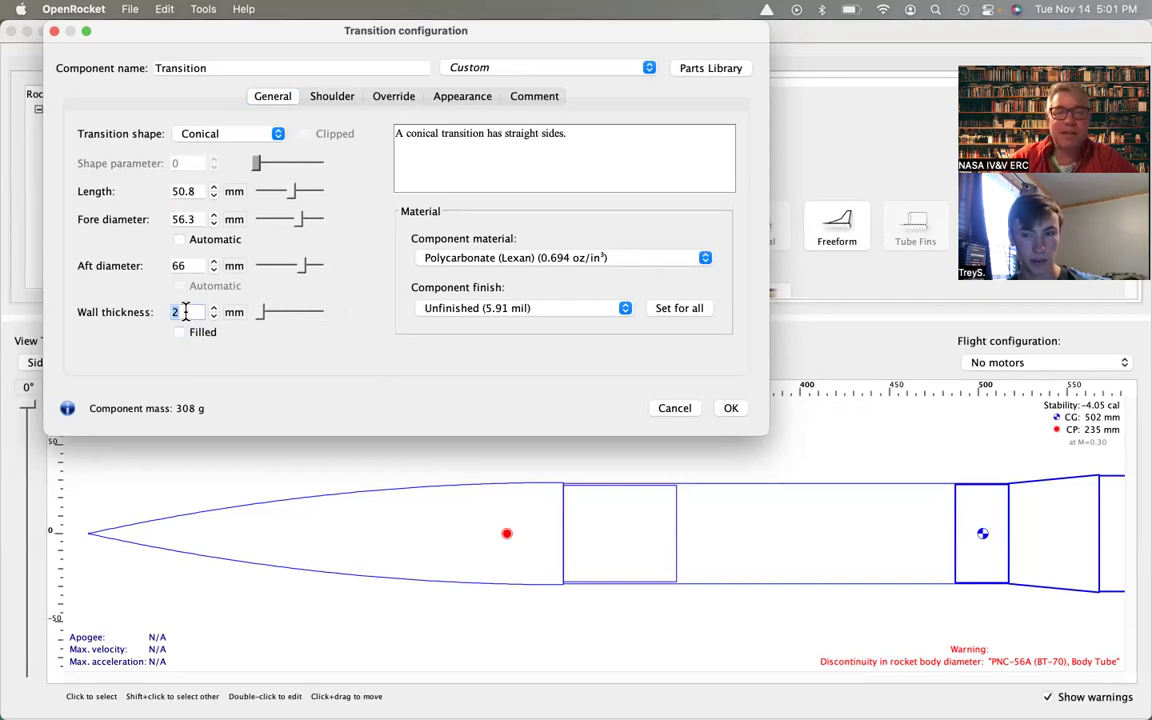
left_click(185, 312)
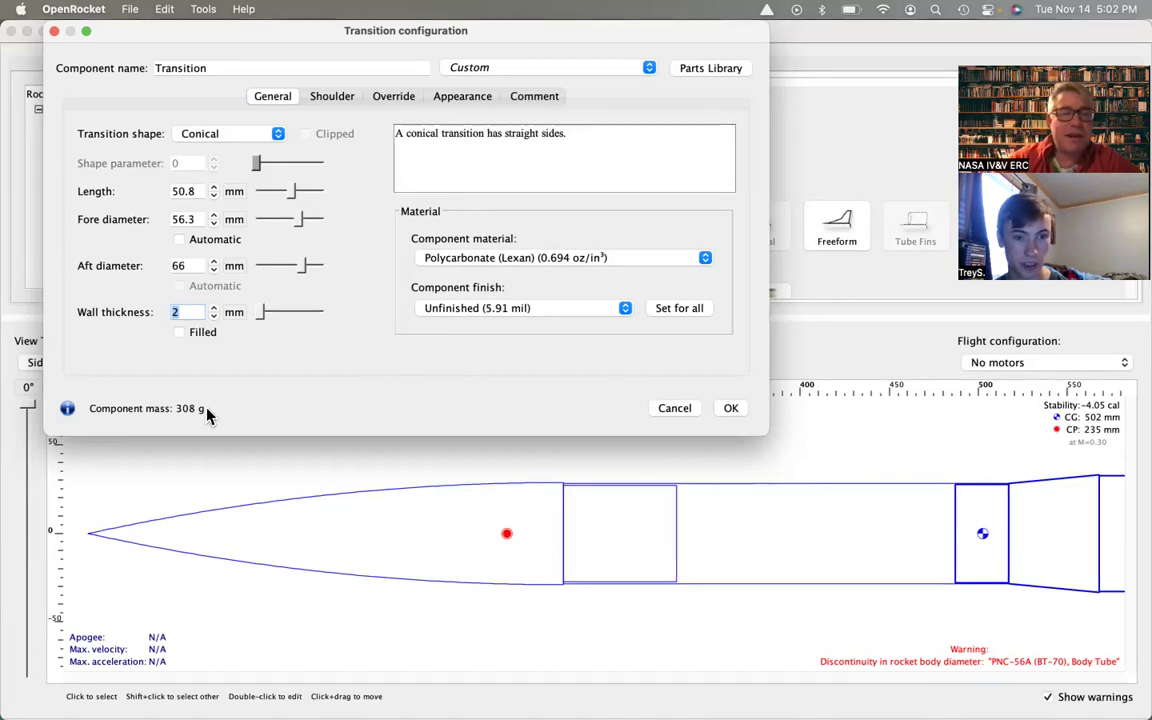
left_click(258, 365)
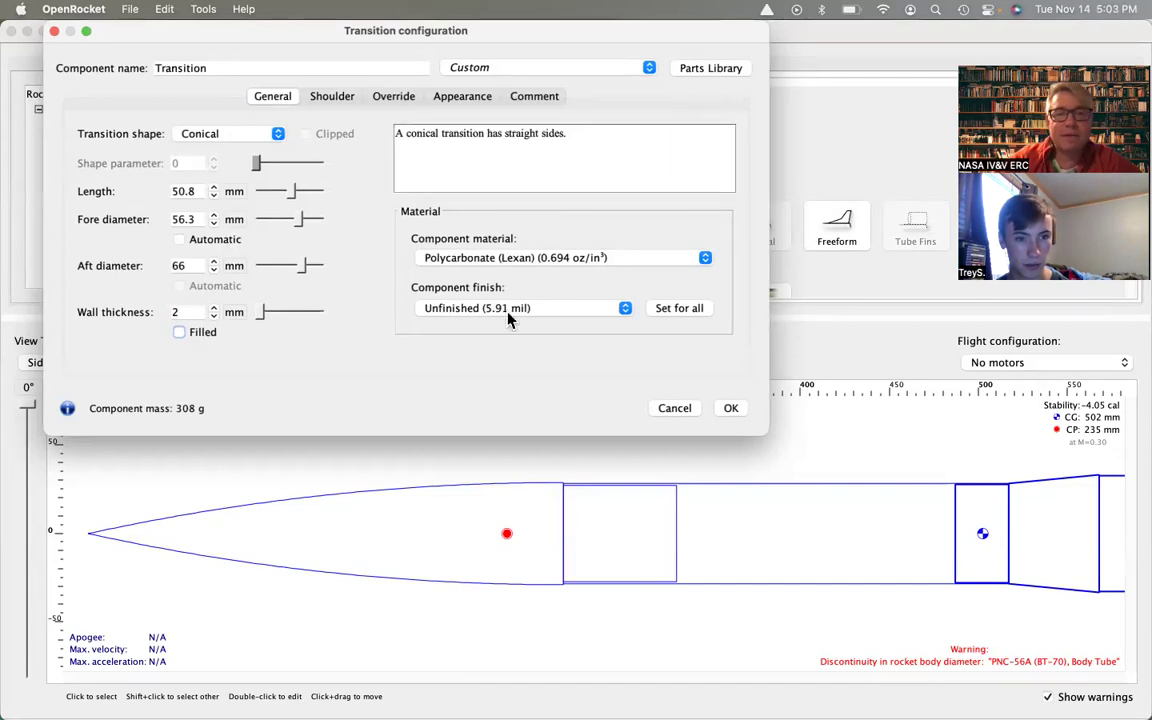
Review the transition's shoulder, override and appearance settings.
left_click(335, 98)
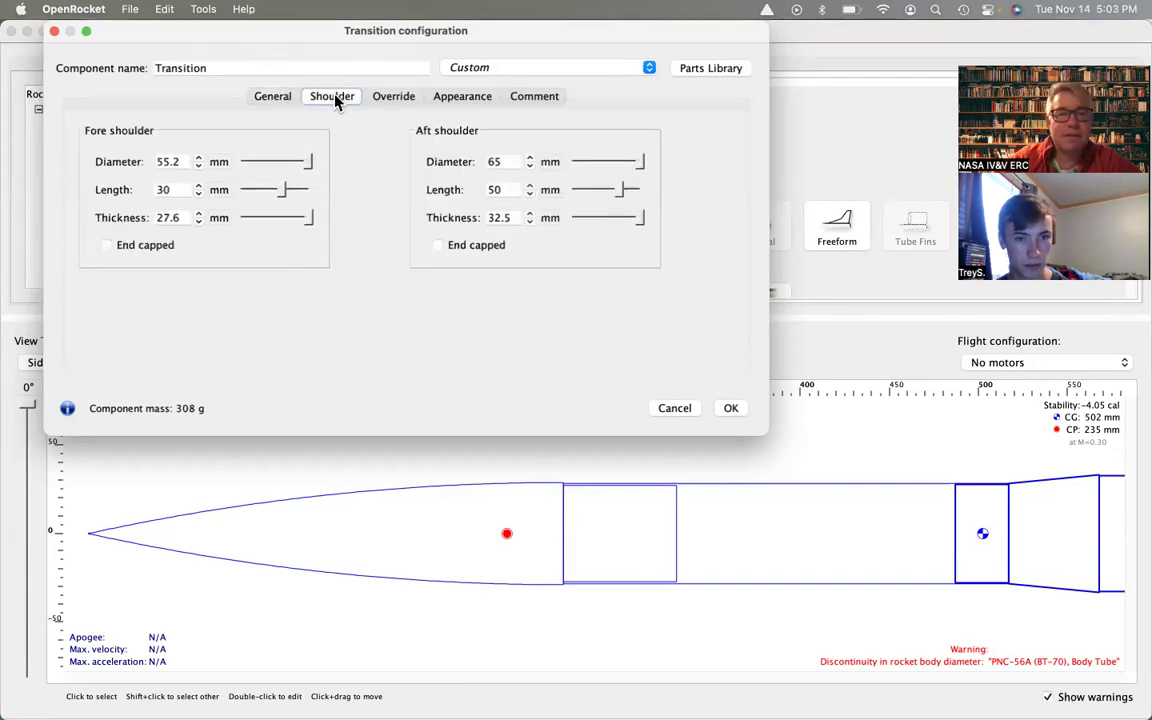
left_click(402, 97)
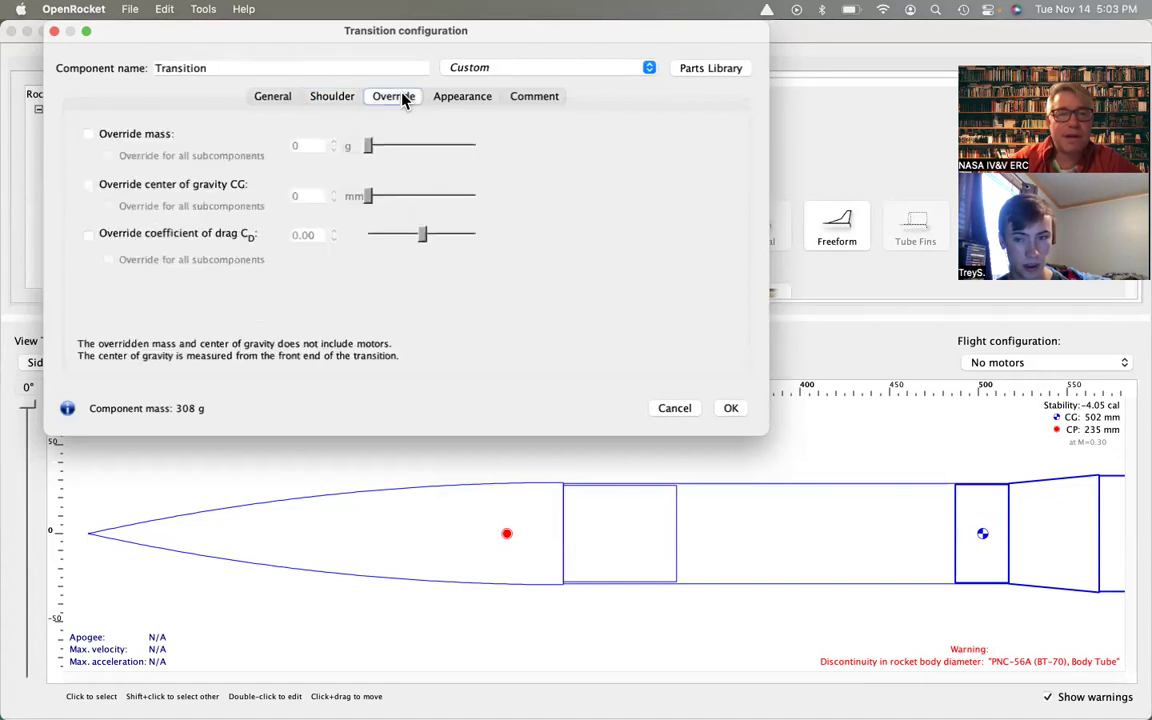
left_click(465, 98)
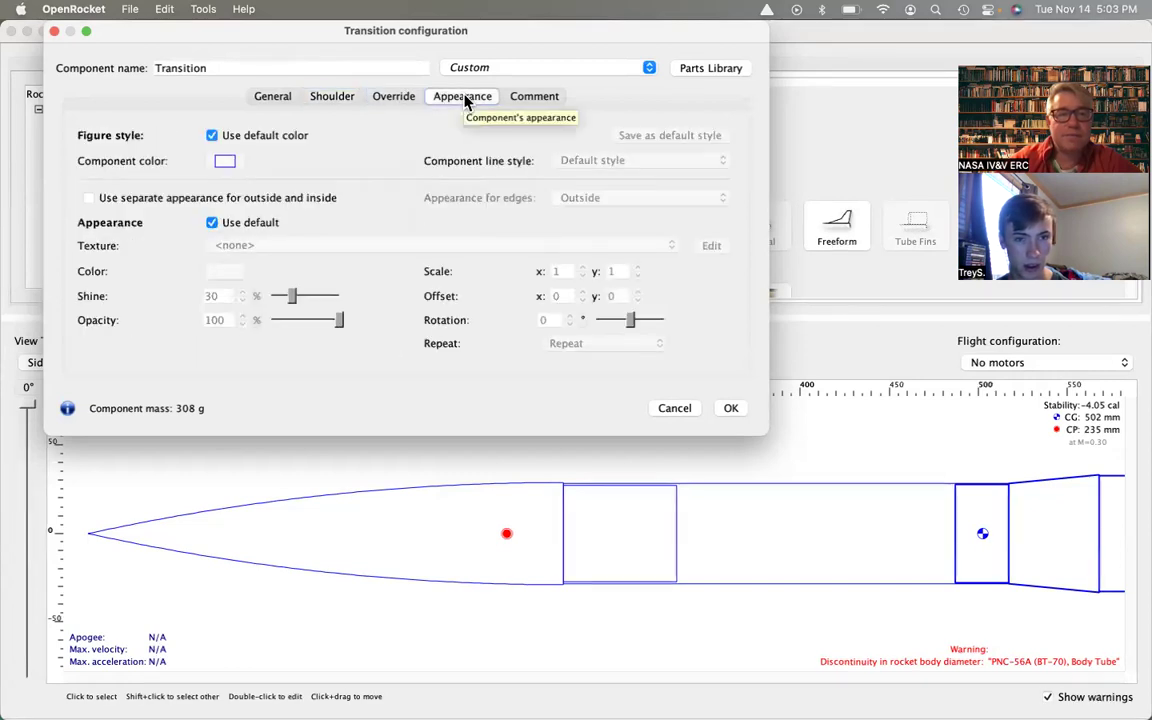
left_click(274, 97)
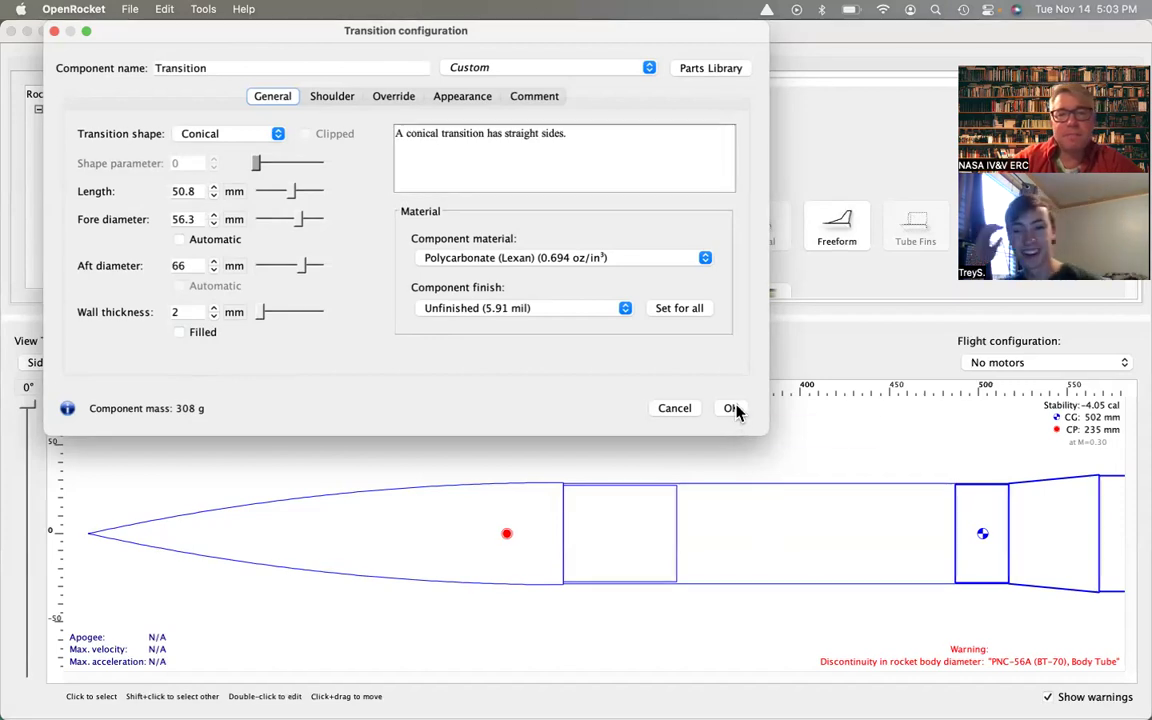
Rename the transition component as 3D Printed Transition.
left_click(280, 67)
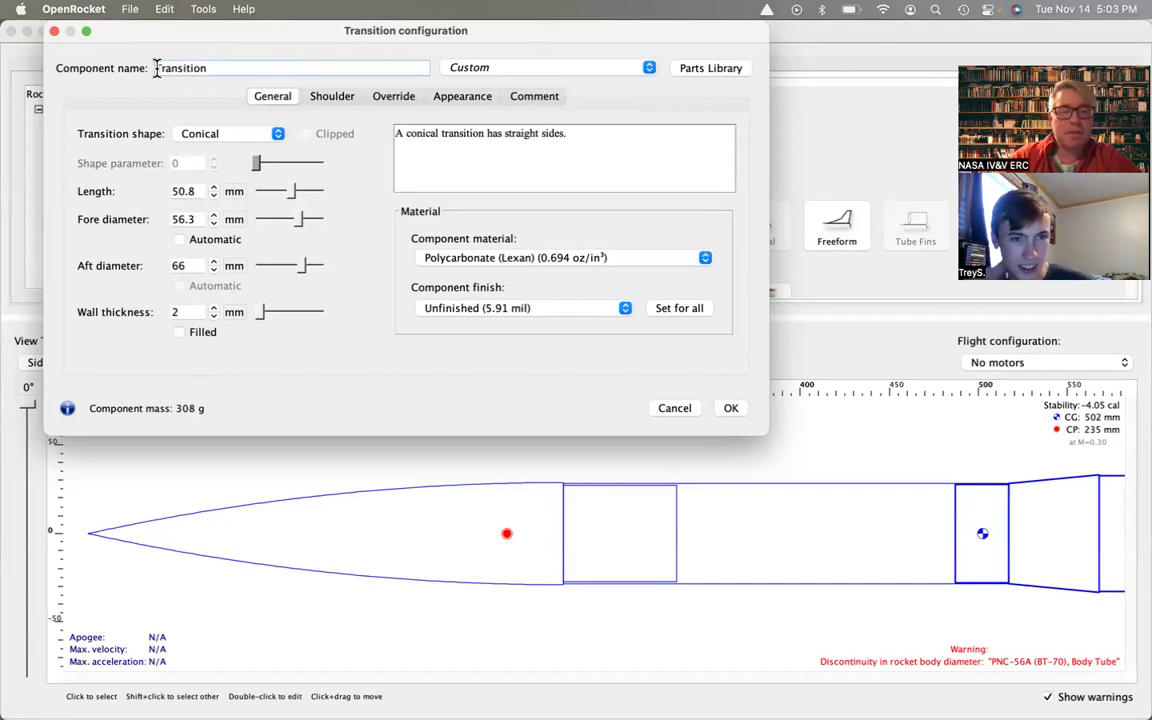
type("3D Print")
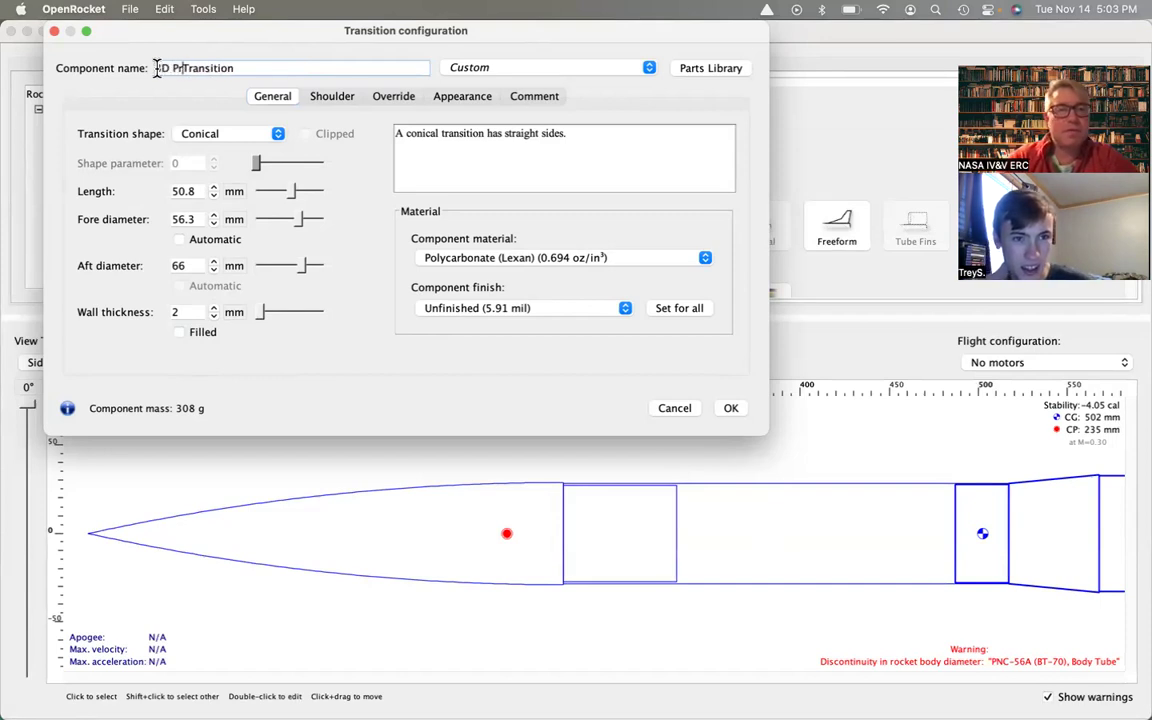
type("ed")
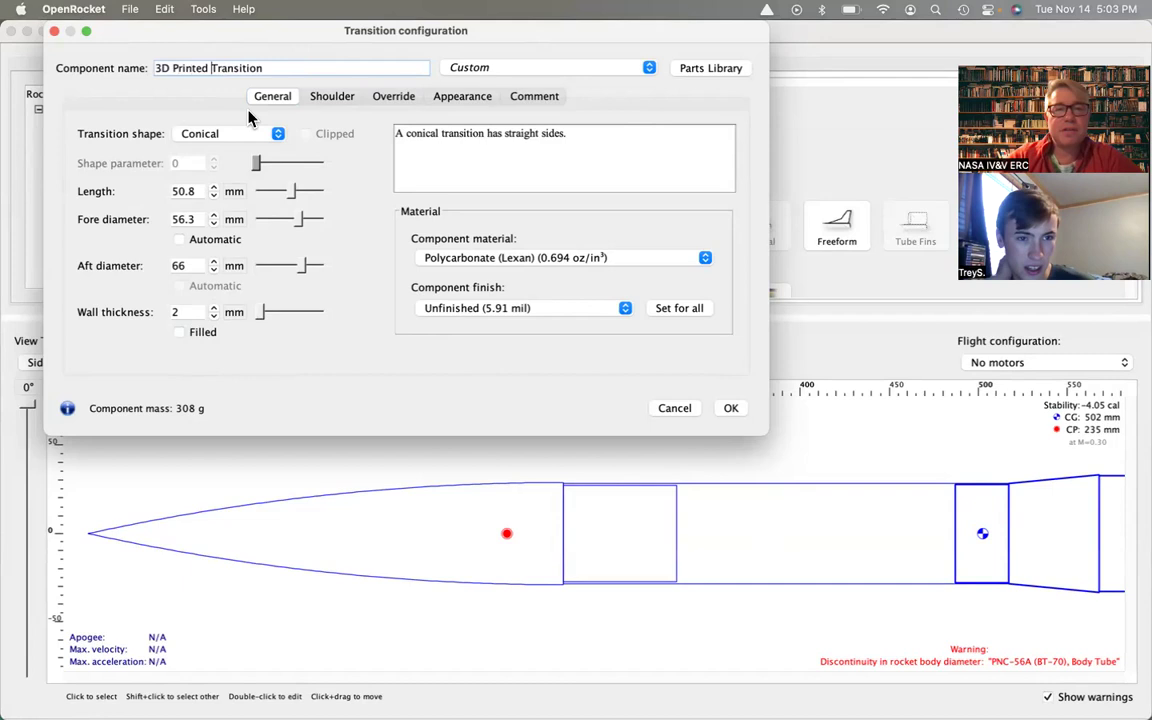
left_click(289, 67)
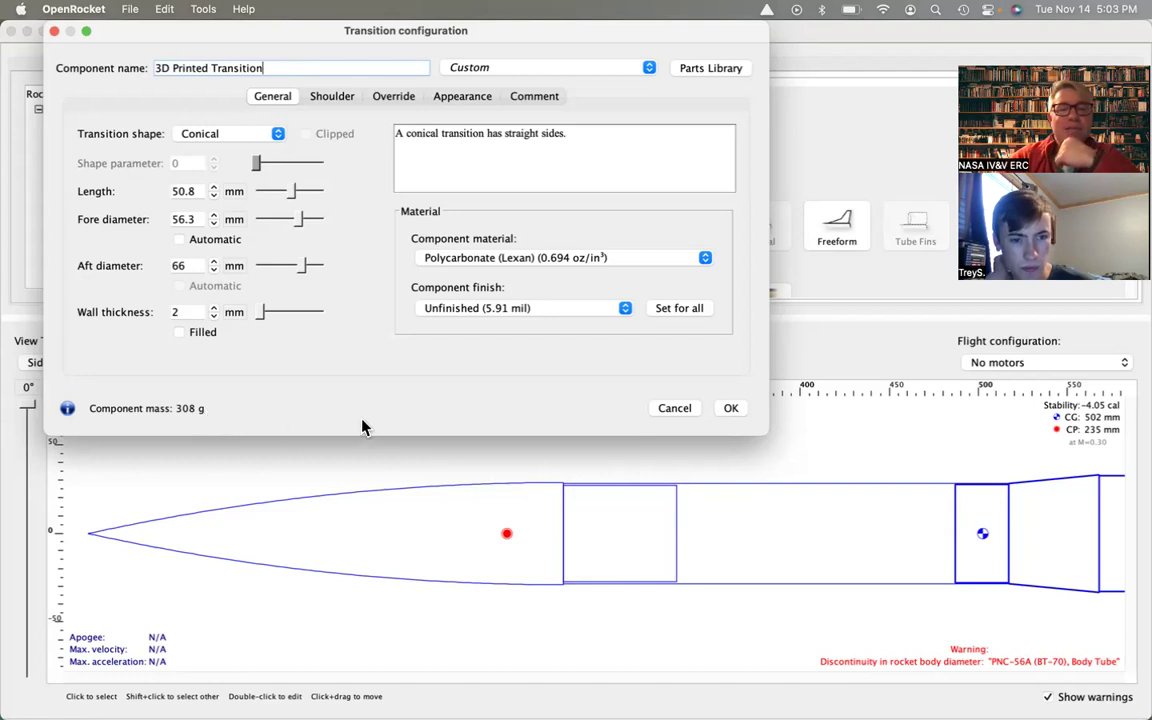
Accept the 3D printed transition's configuration and bring the inner component choices into view.
left_click(731, 409)
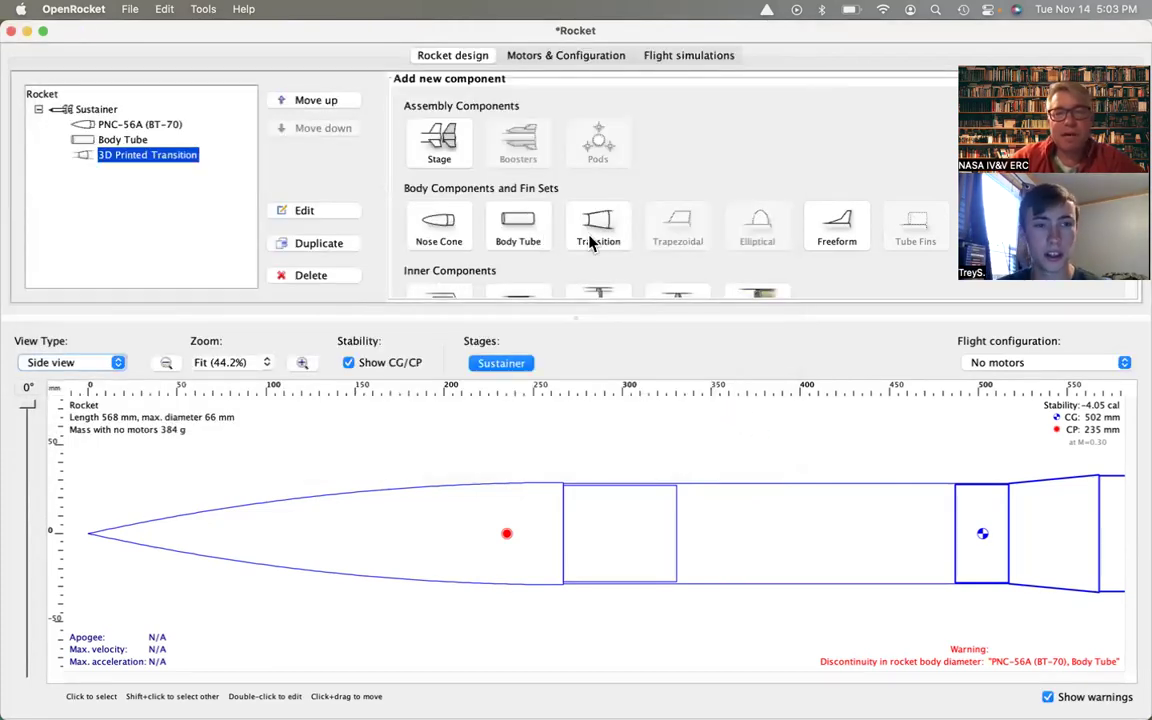
scroll(590, 243, "down", 2)
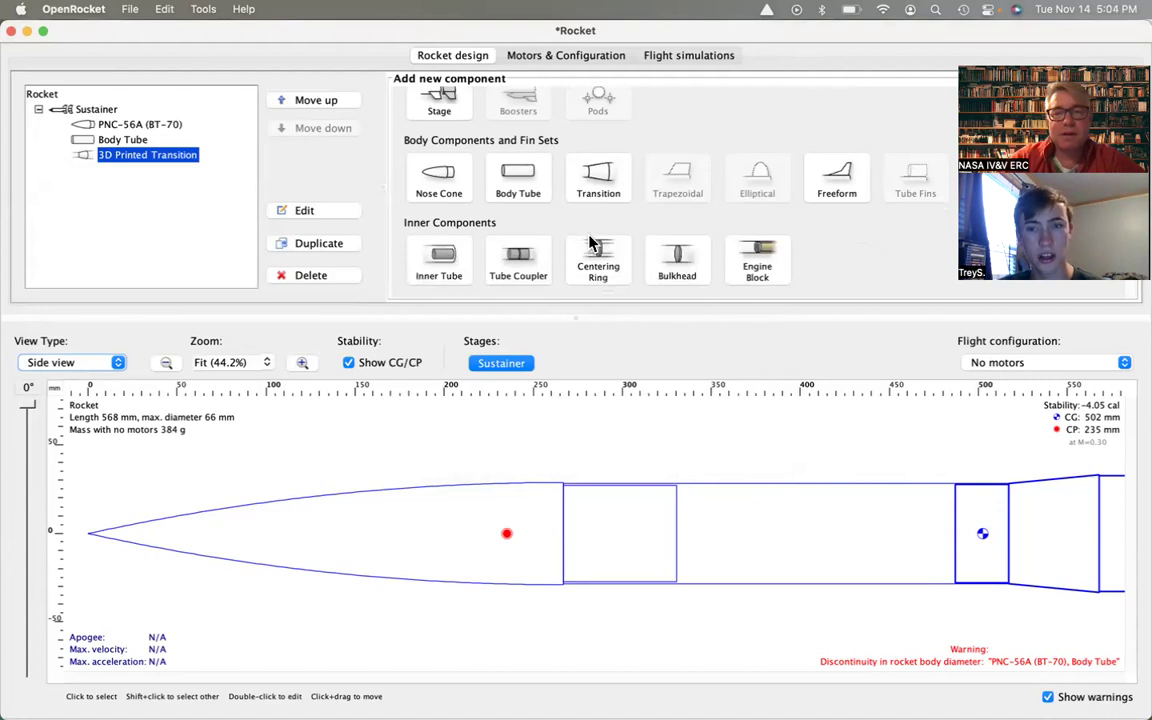
scroll(590, 243, "down", 1)
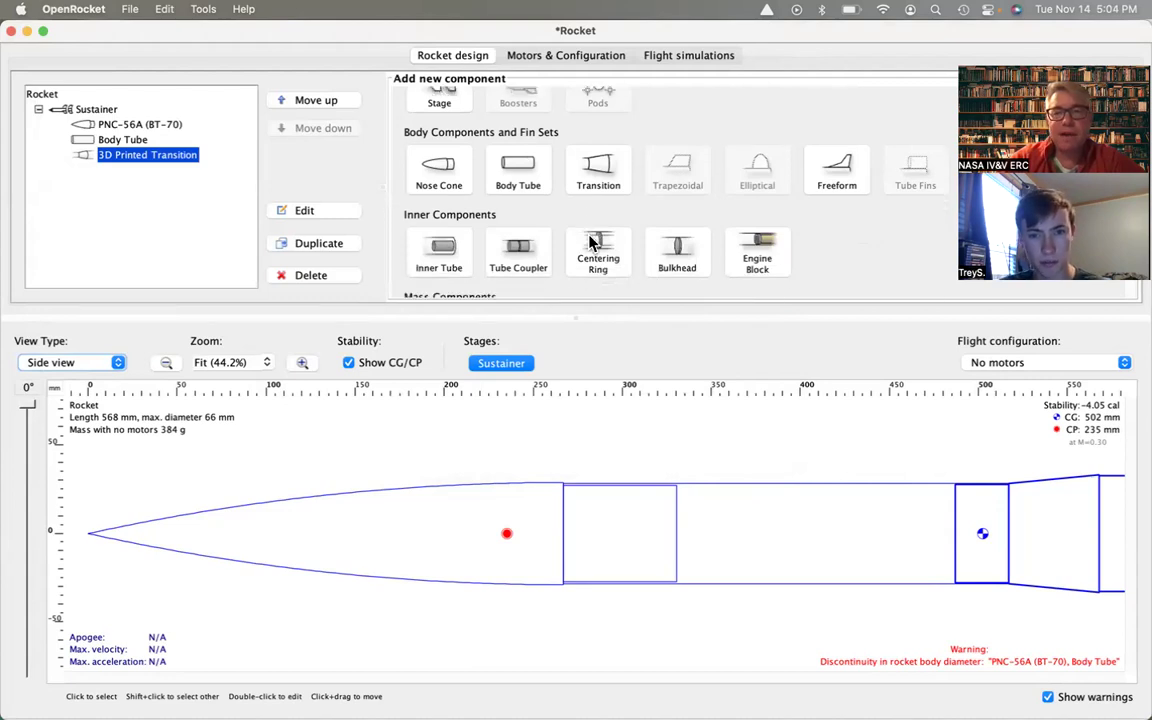
Switch to Safari and open the 70-80 transition document in Onshape.
key("super+Tab")
key("Tab")
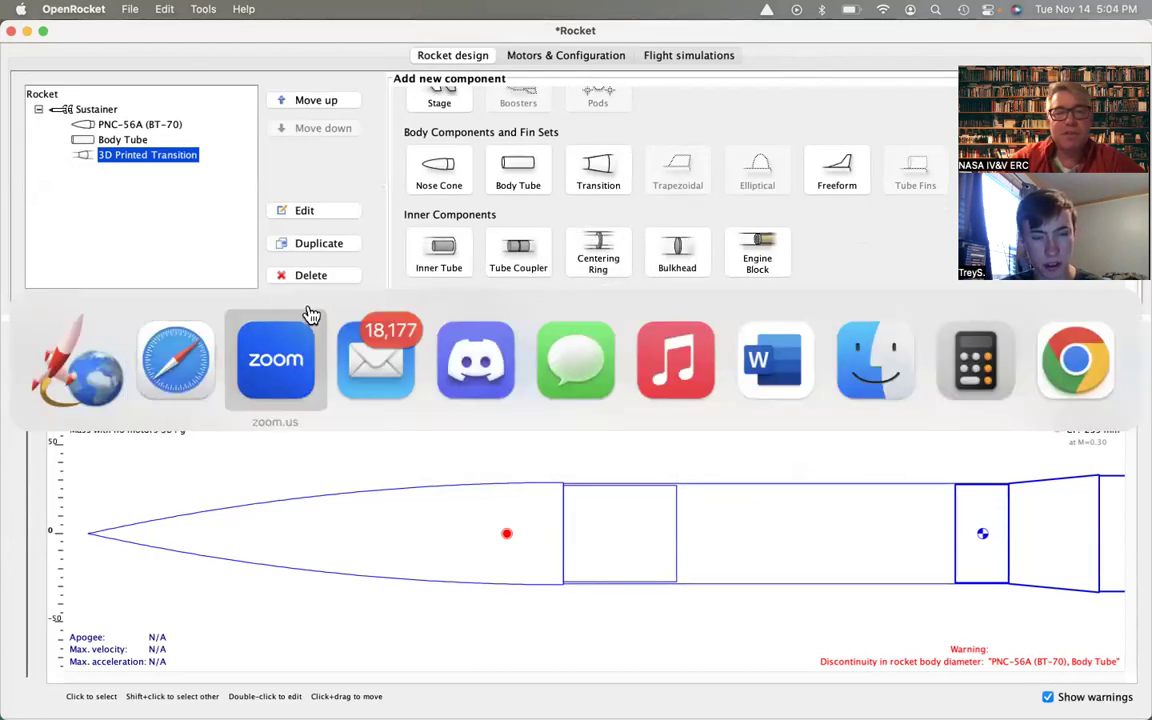
left_click(185, 360)
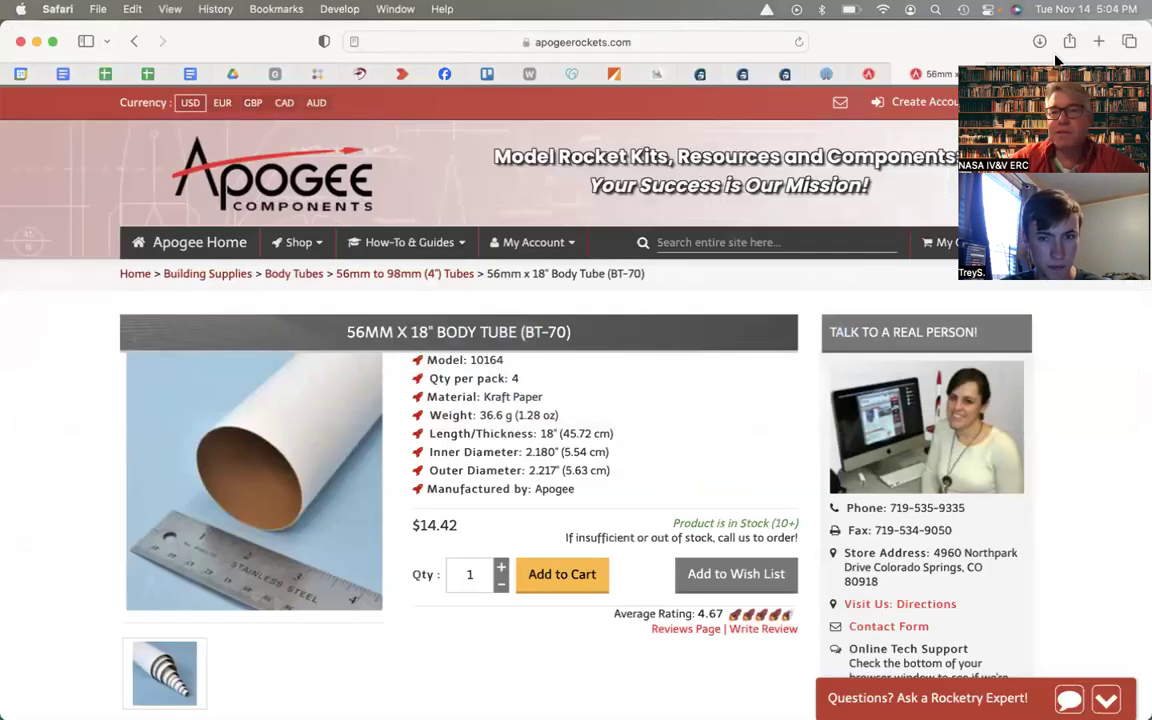
left_click(1048, 75)
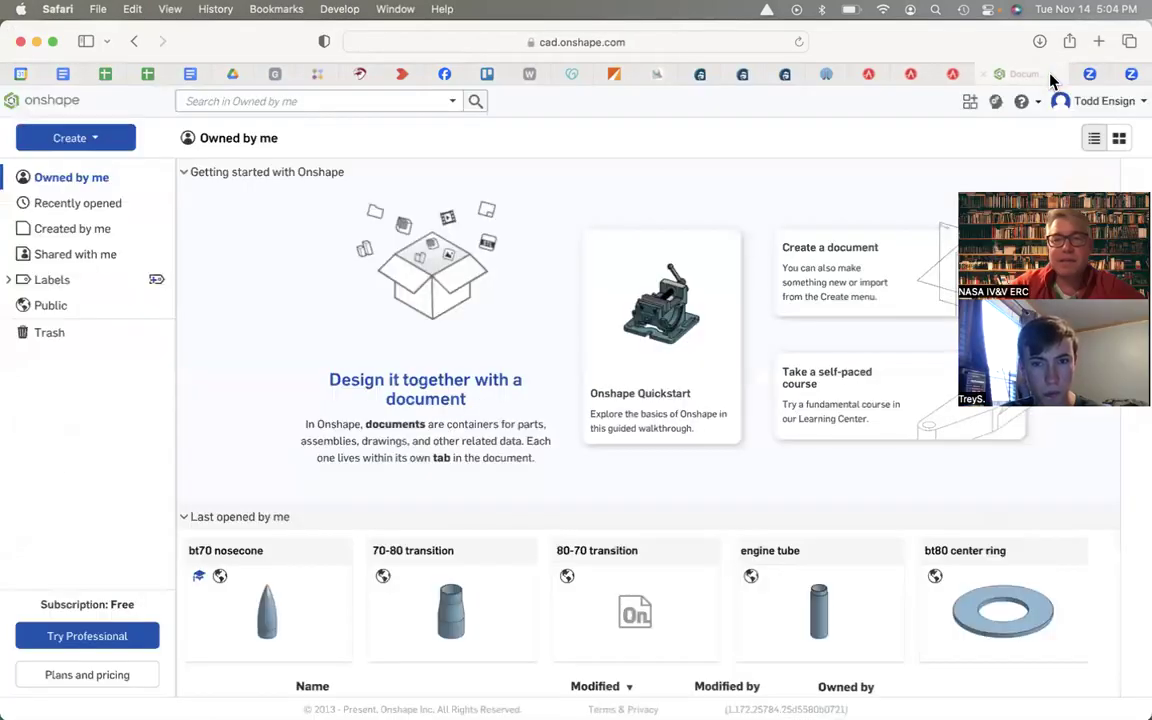
mouse_move(485, 604)
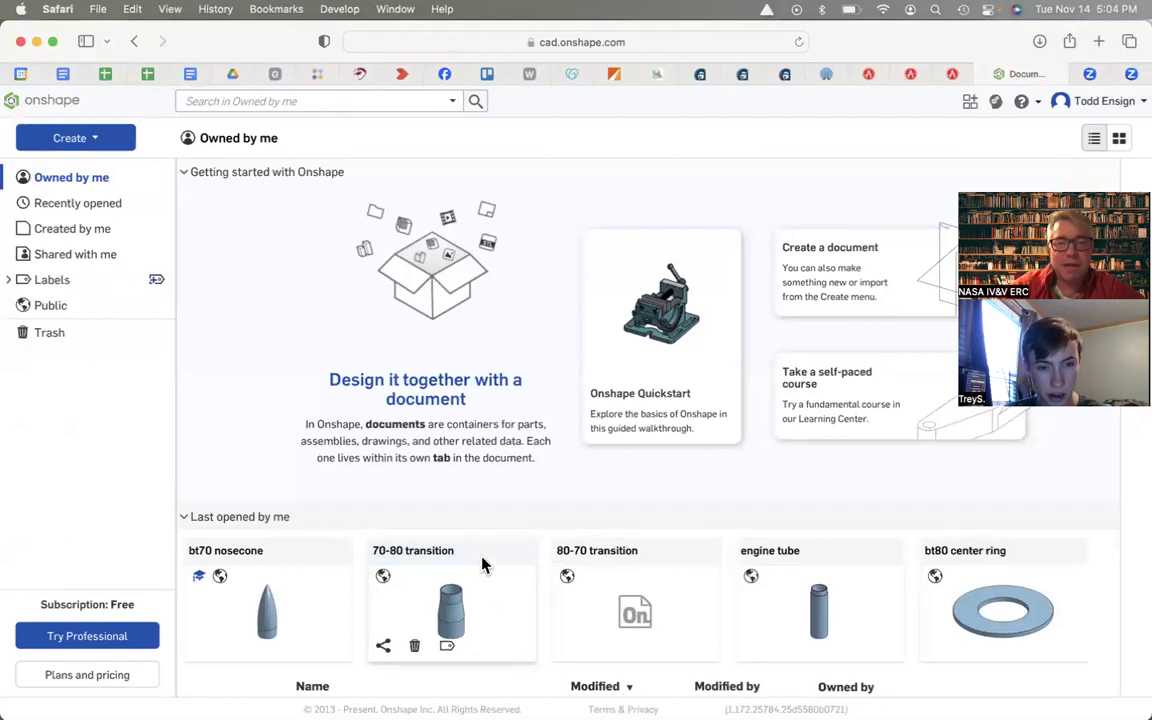
left_click(488, 589)
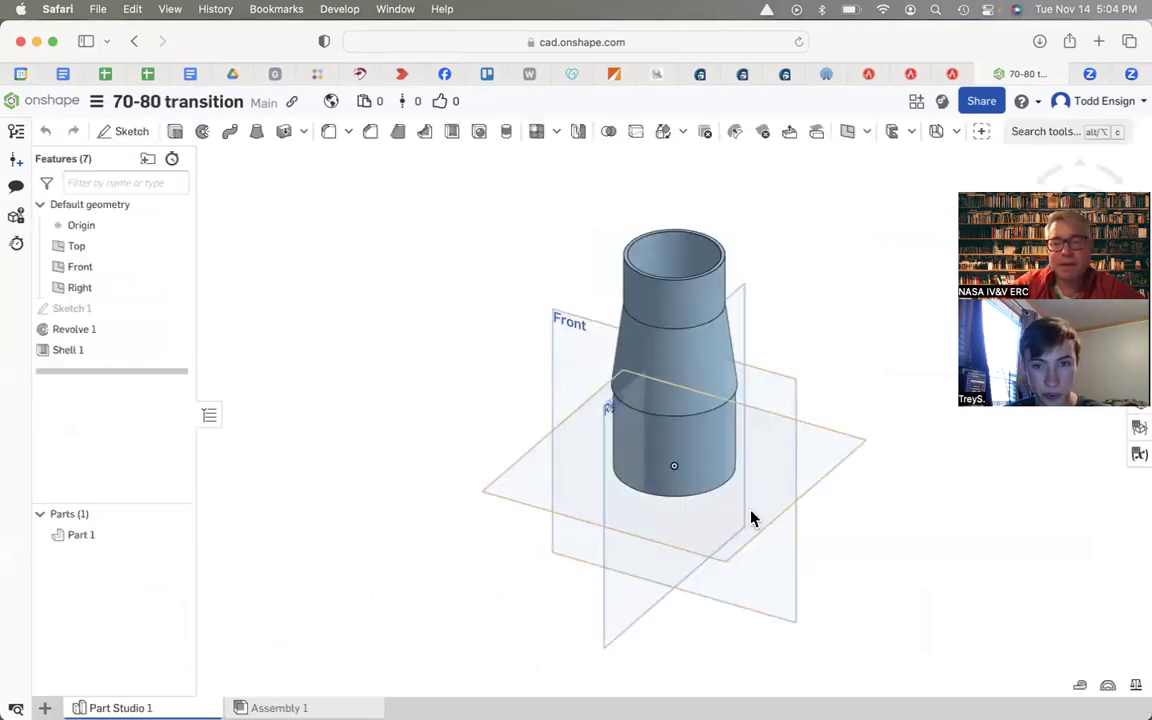
Examine the 70-80 transition model from below and above to see its closed and open ends.
left_click(1080, 172)
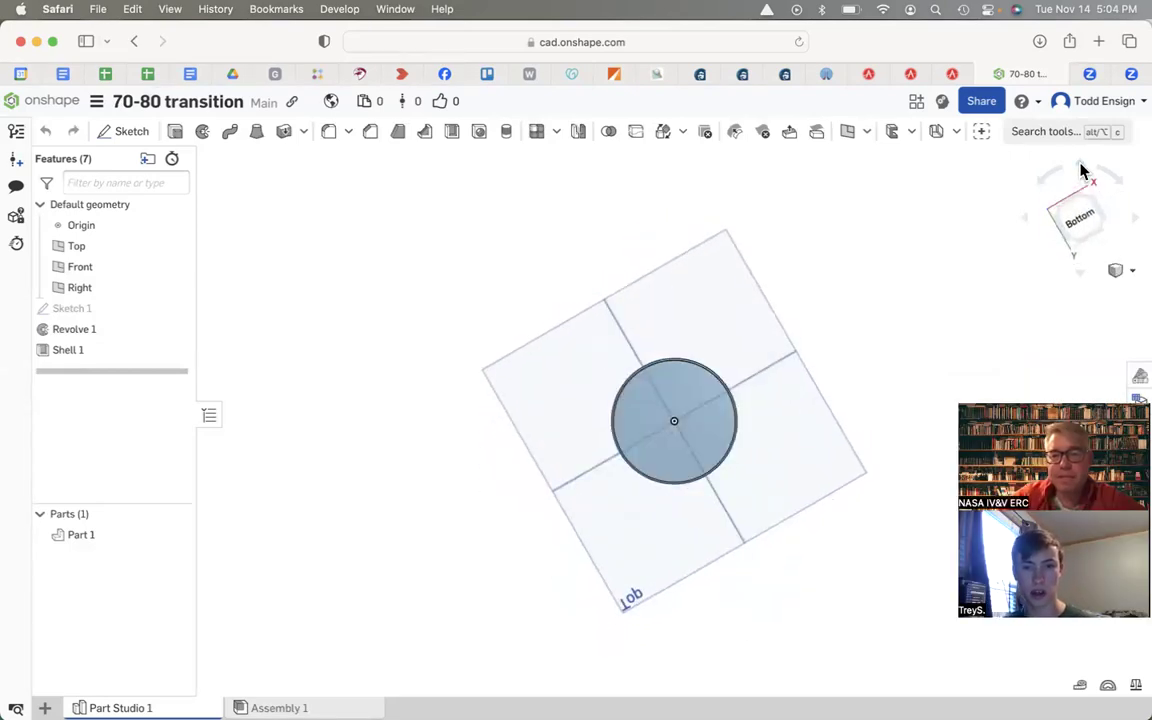
left_click(1080, 270)
left_click(1080, 273)
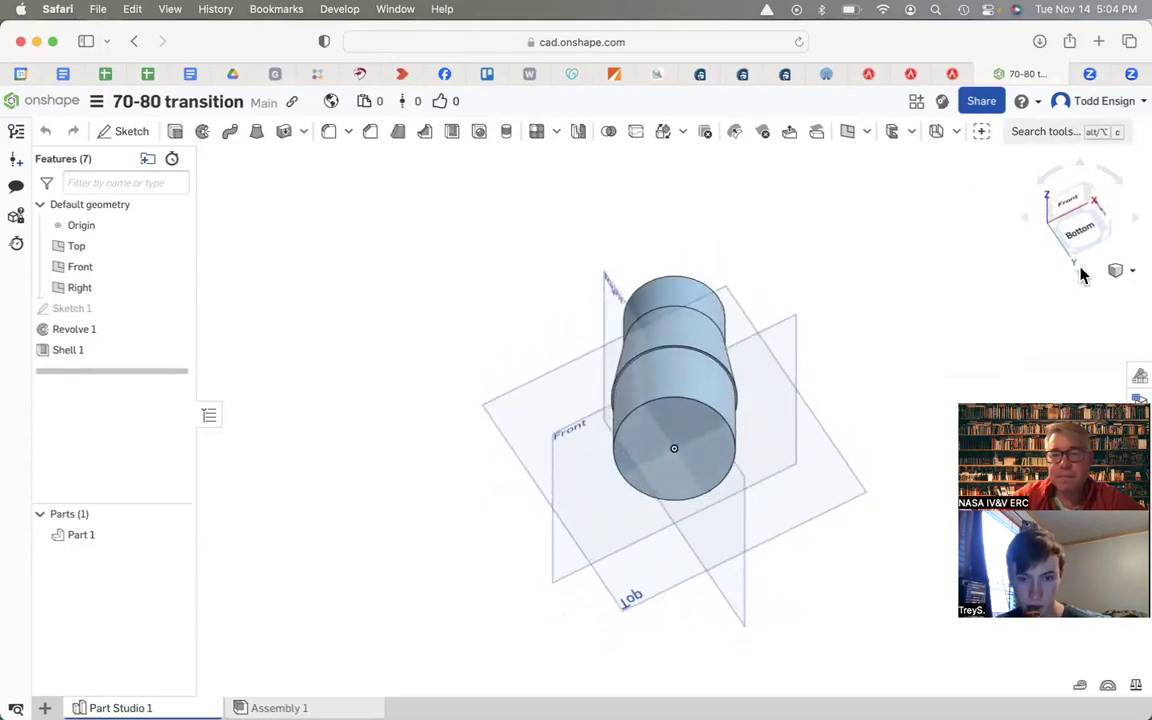
left_click(1080, 273)
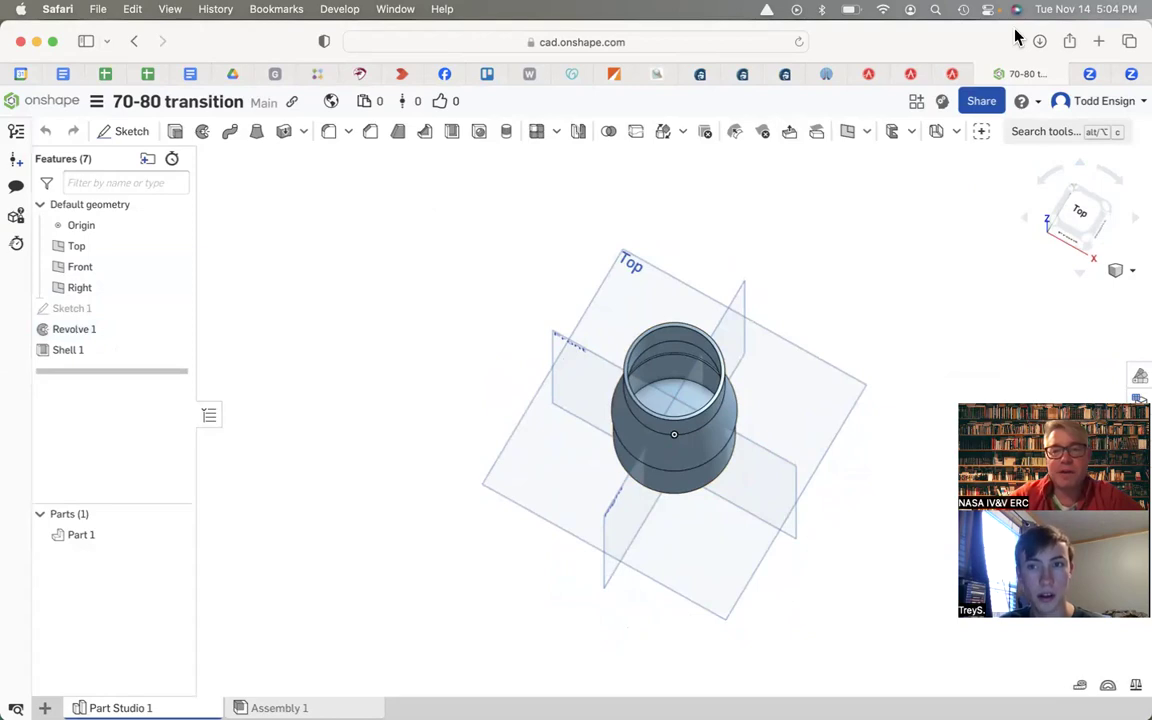
Return to OpenRocket and add an Estes BT-80TW, 30437 body tube behind the 3D printed transition.
key("super+Tab")
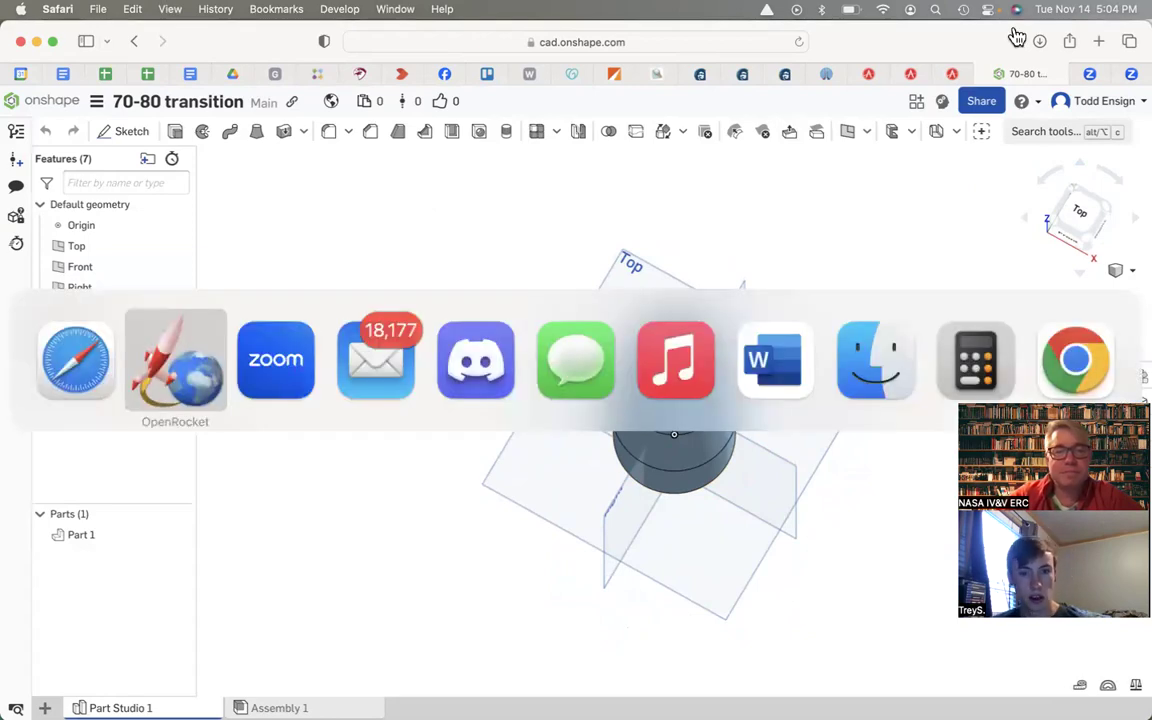
left_click(172, 380)
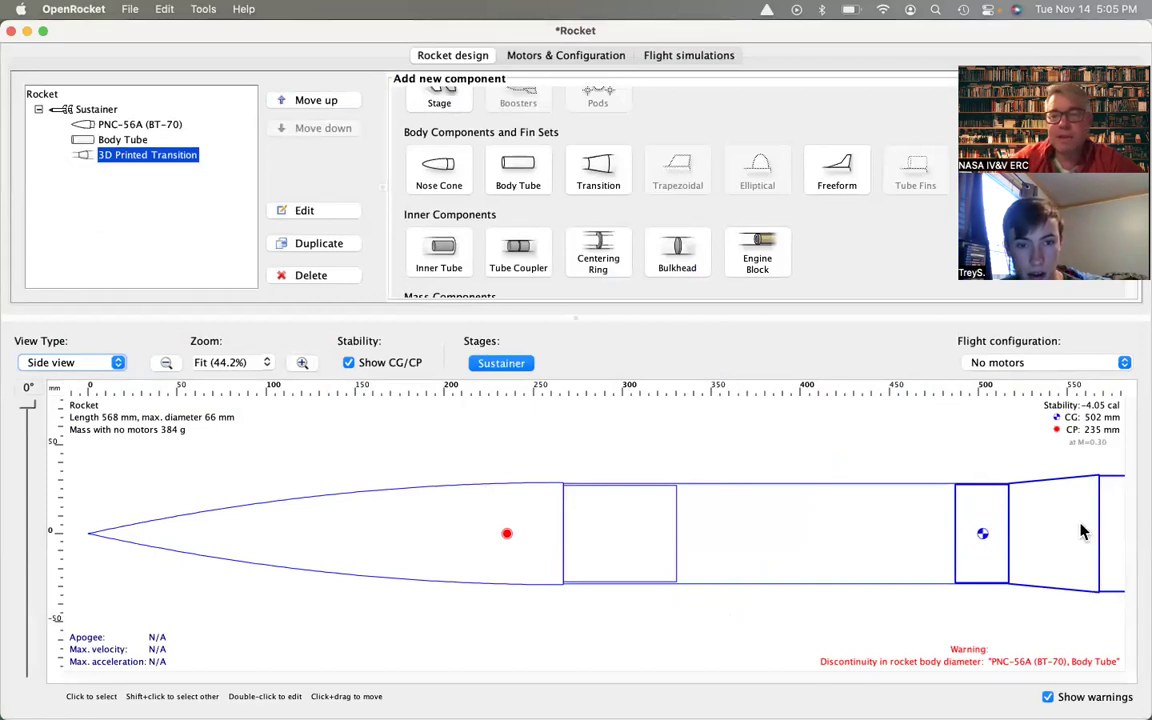
left_click(128, 141)
left_click(119, 158)
left_click(518, 172)
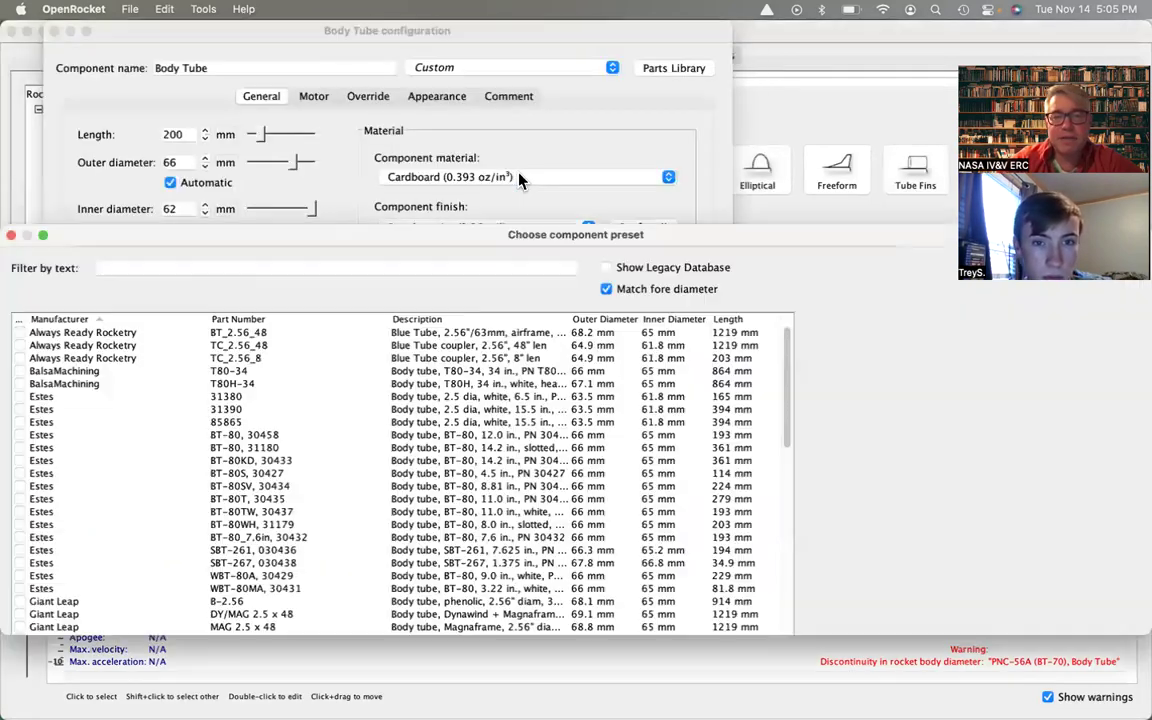
scroll(343, 468, "down", 2)
left_click(333, 462)
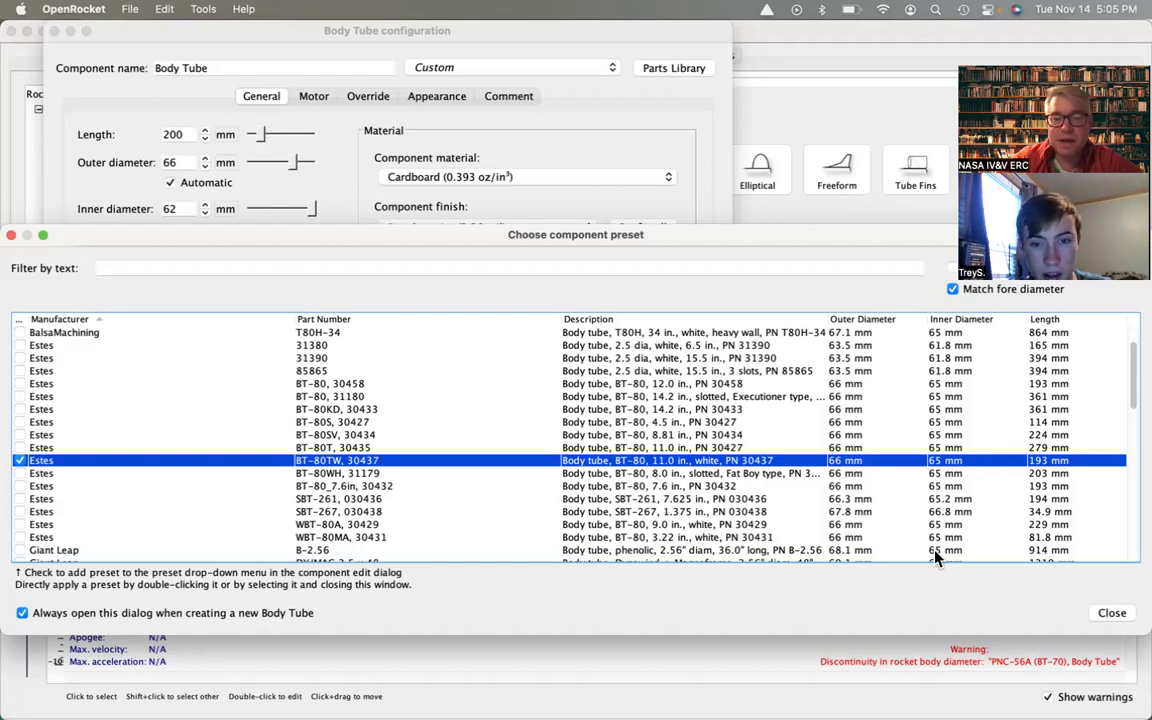
left_click(1111, 614)
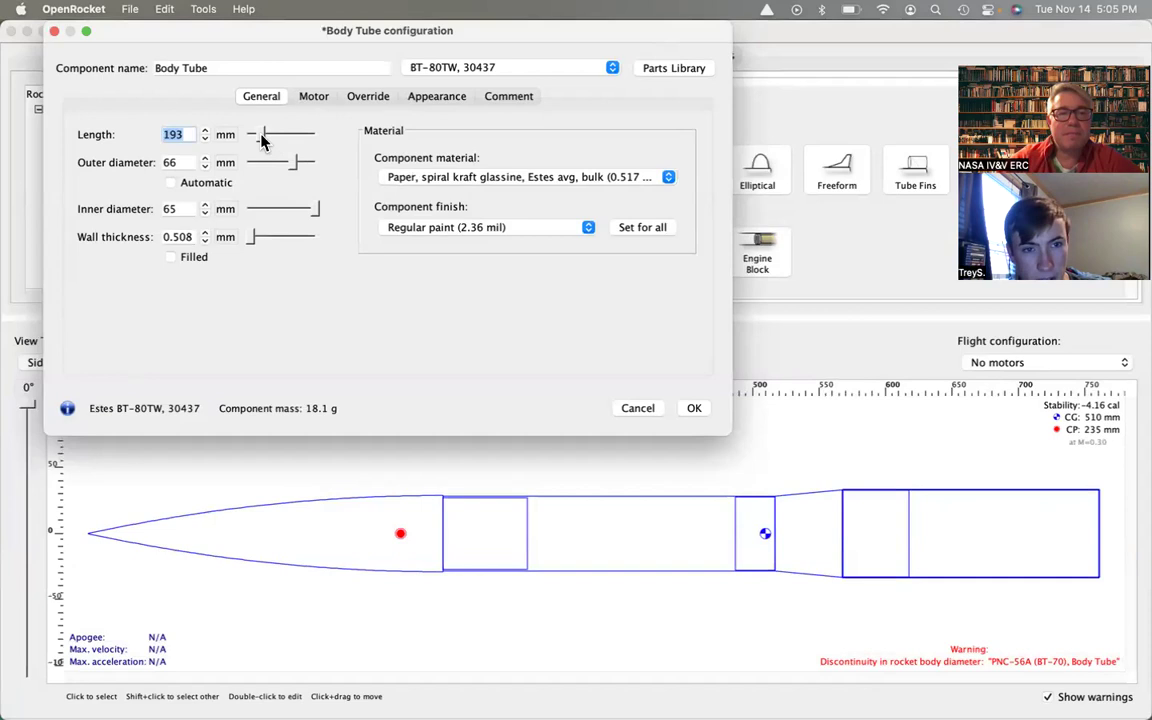
Lengthen the new BT-80 body tube to 370 mm and uncover the rocket's overall dimensions.
left_click_drag(260, 140, 274, 142)
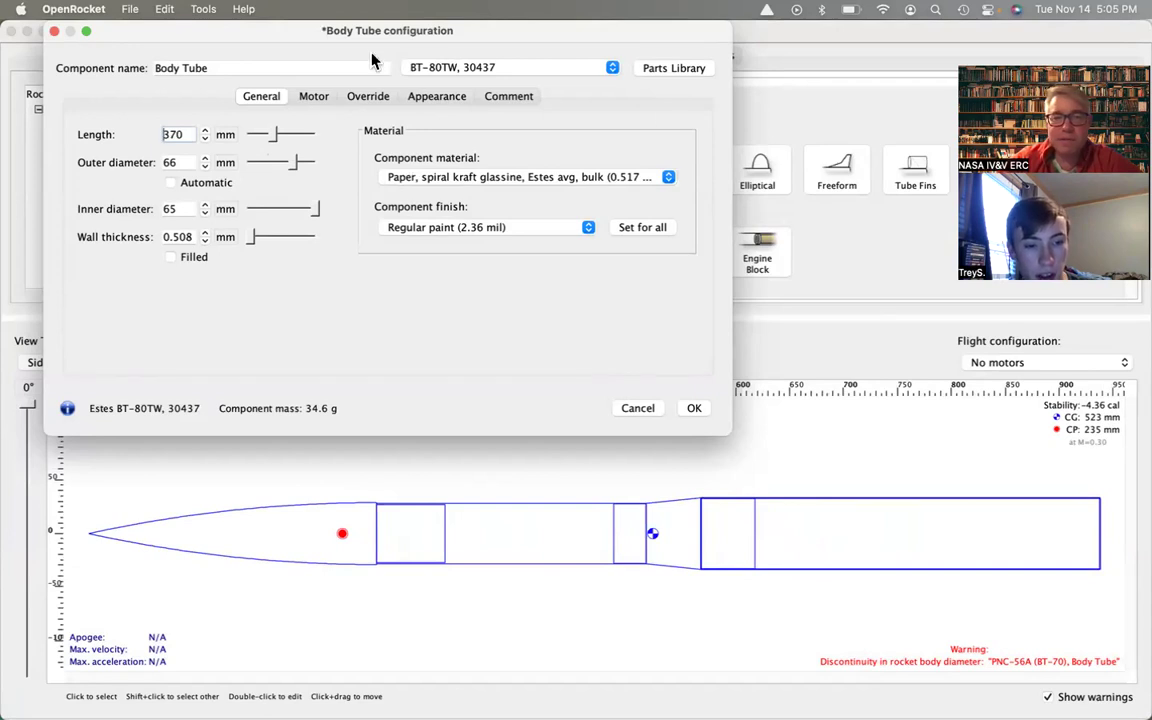
left_click_drag(300, 28, 753, 268)
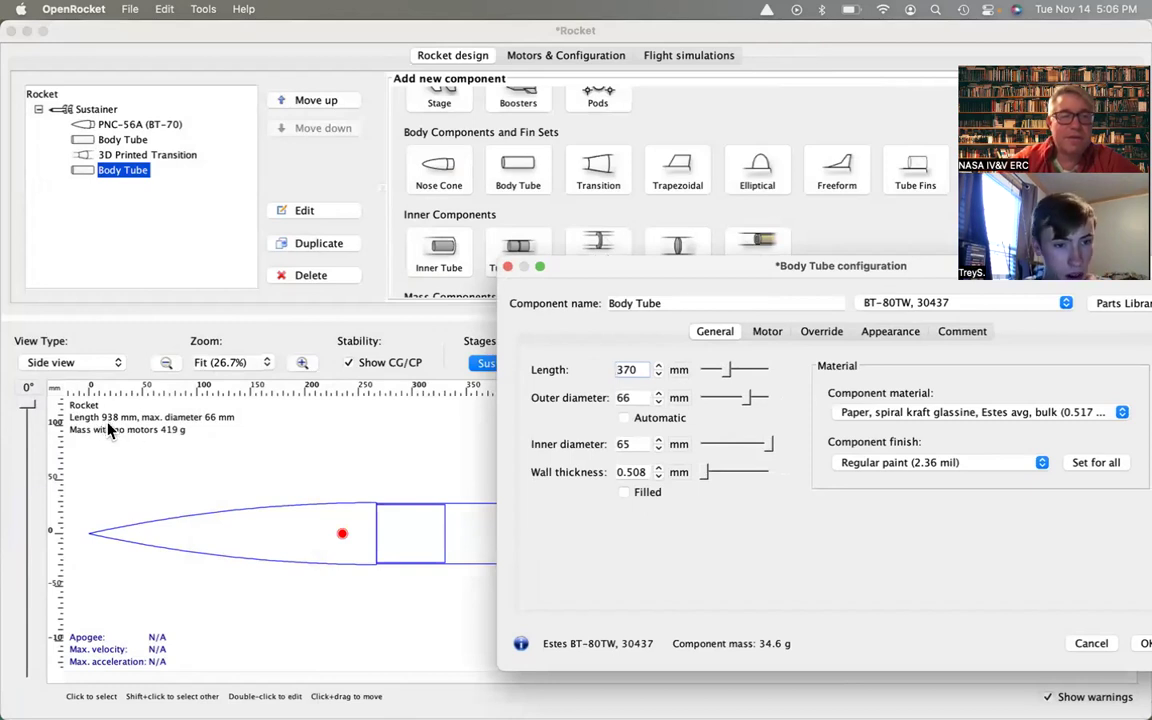
Switch to Safari and check the overall length rule in section 2.3 Rocket Requirements of the contest document.
key("super+Tab")
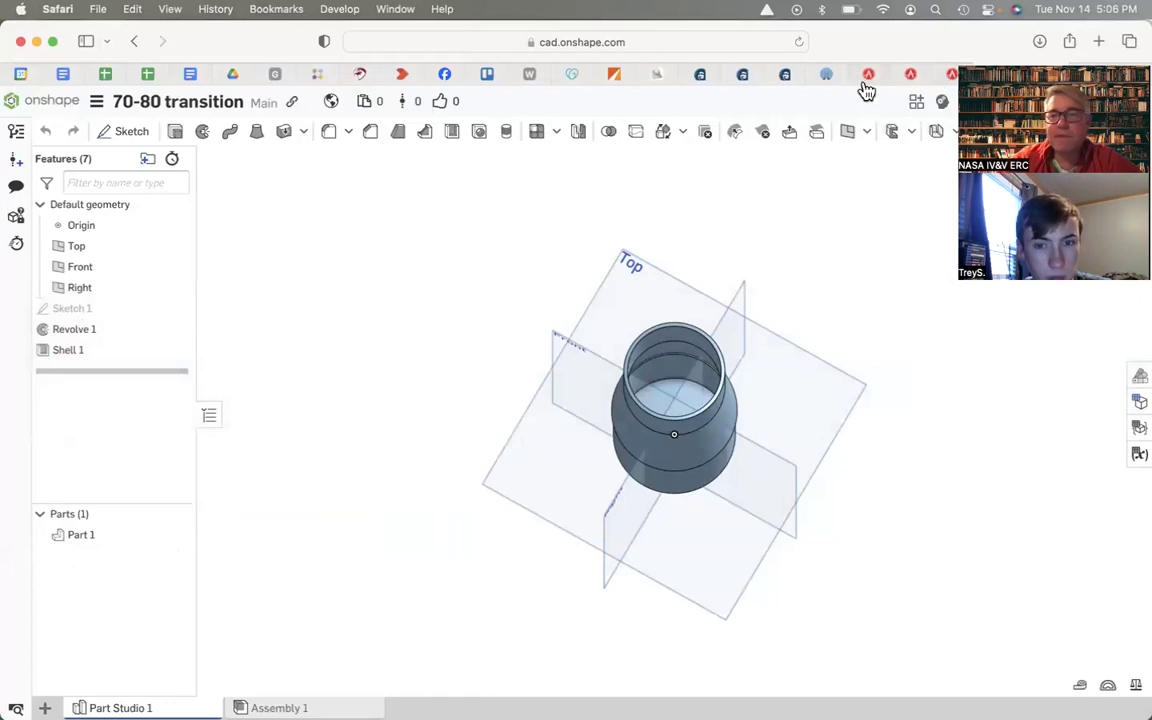
left_click(832, 78)
scroll(716, 250, "up", 4)
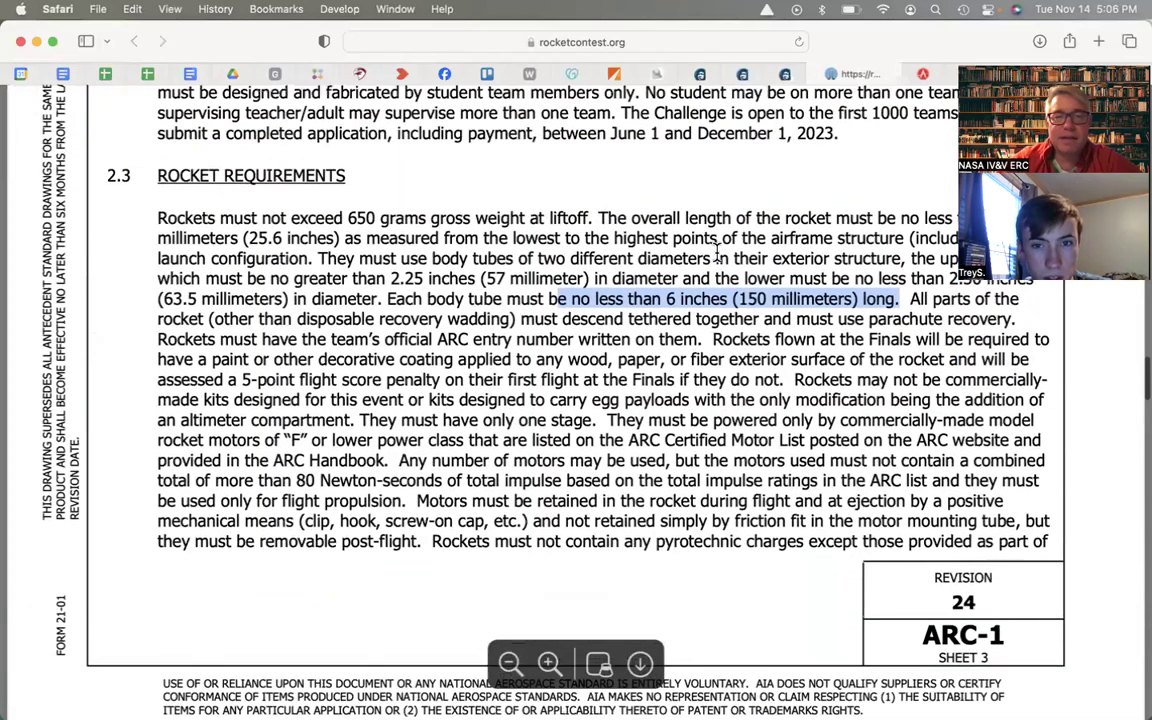
scroll(585, 243, "up", 2)
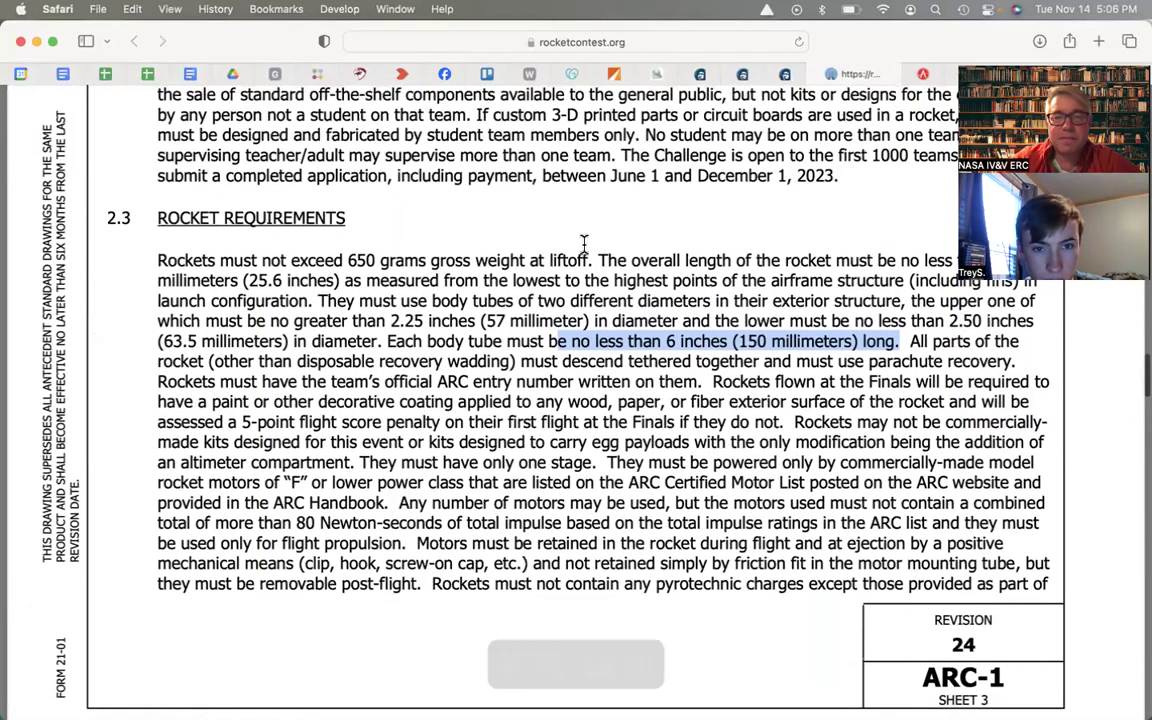
scroll(594, 270, "up", 1)
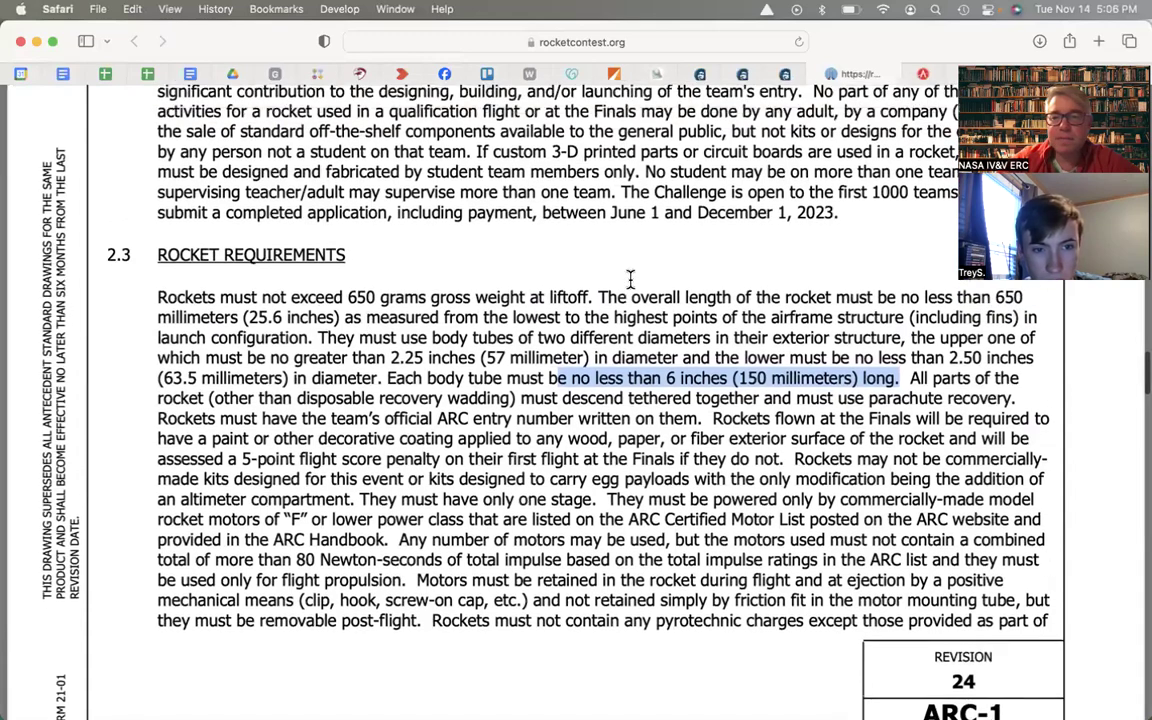
Return to OpenRocket and set the BT-80 body tube's length to 350 mm.
key("super+Tab")
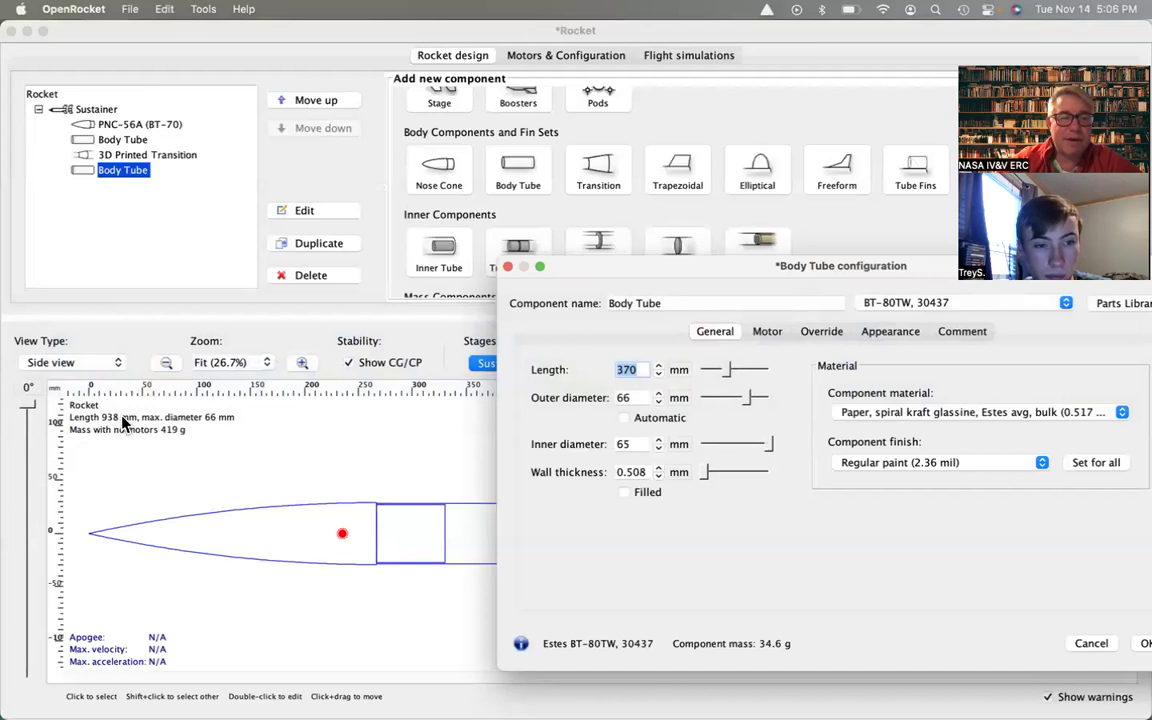
left_click_drag(545, 268, 214, 54)
left_click_drag(288, 62, 286, 62)
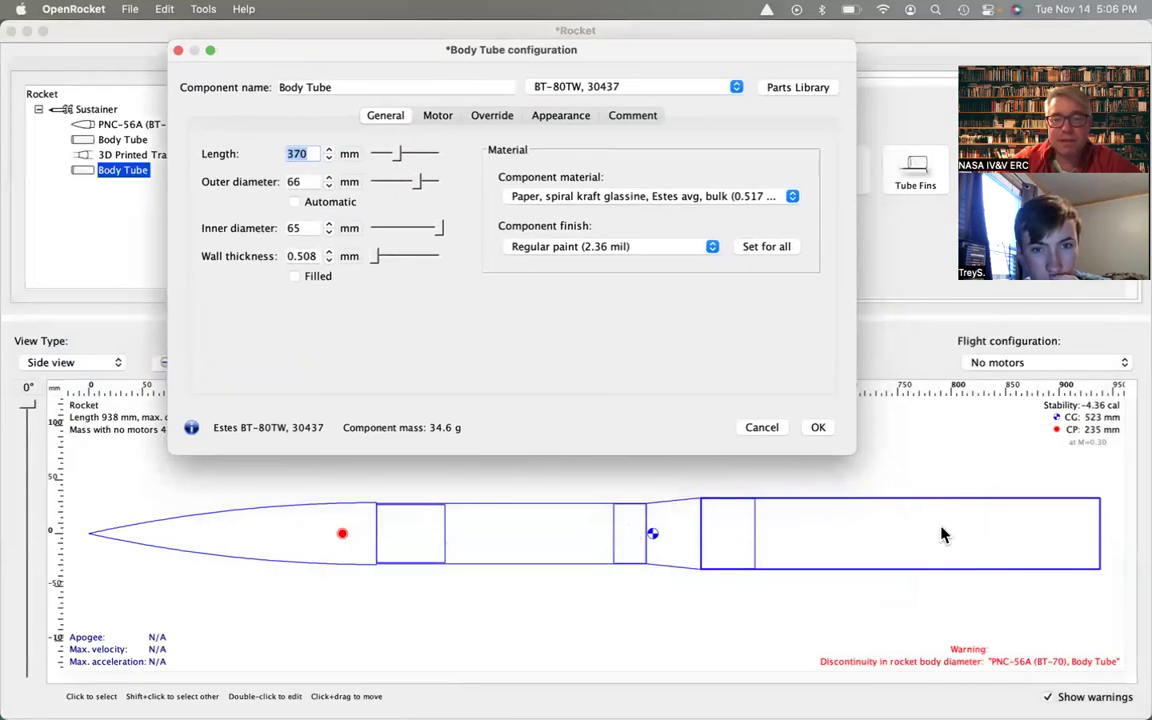
left_click(313, 157)
left_click_drag(312, 157, 281, 166)
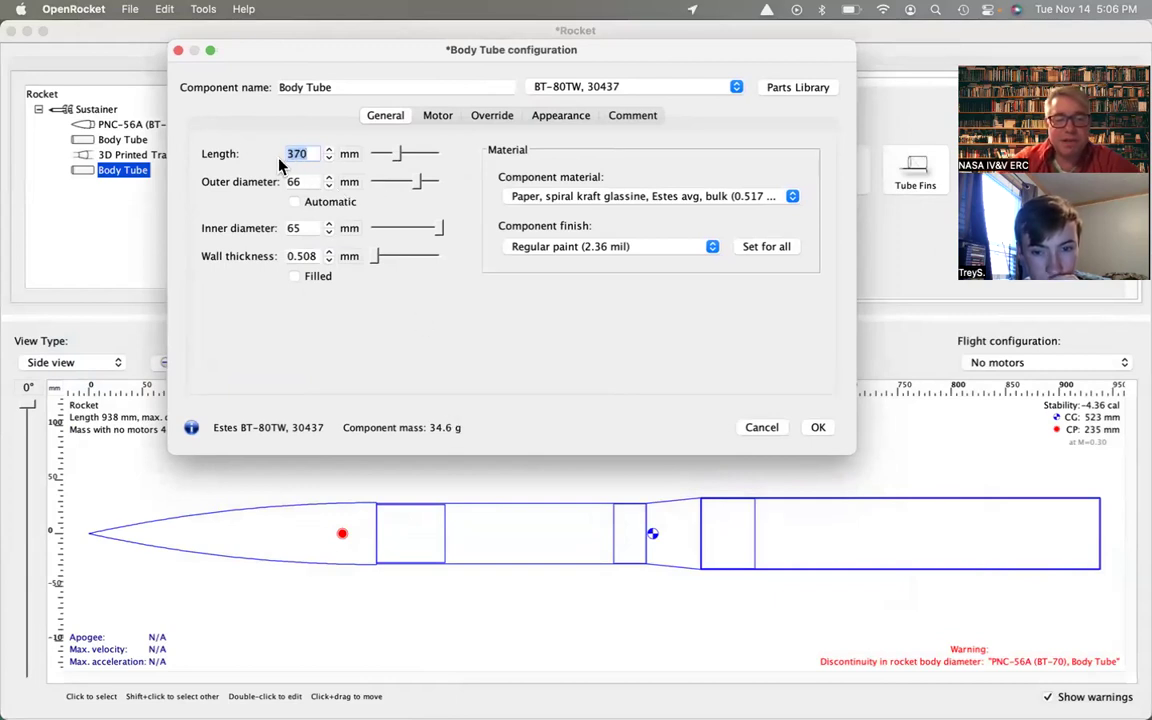
type("350")
key("Tab")
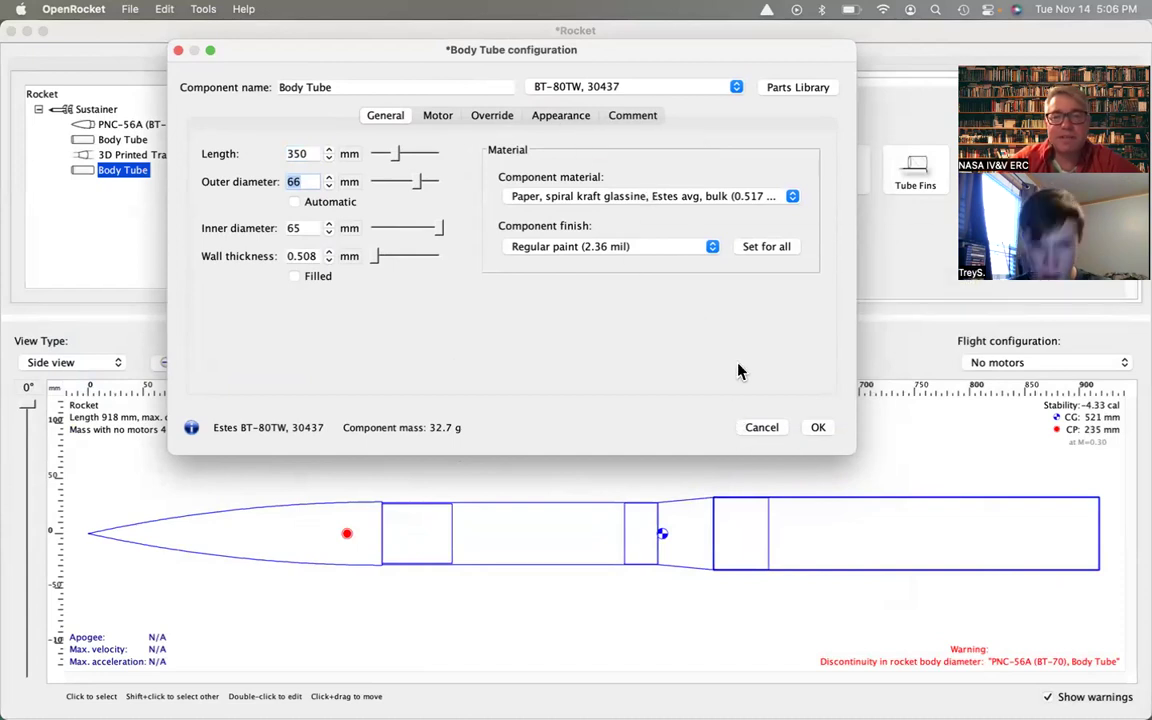
Set the BT-80 body tube's finish to Unfinished (5.91 mil) and accept its configuration.
left_click(637, 246)
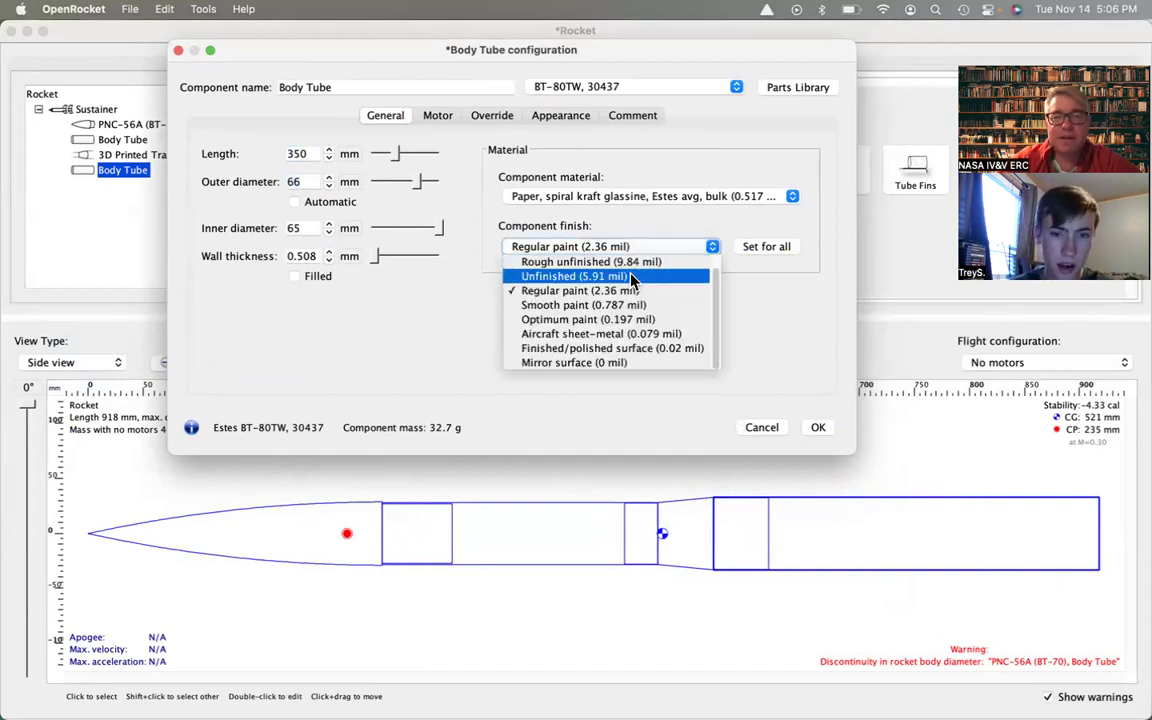
left_click(631, 278)
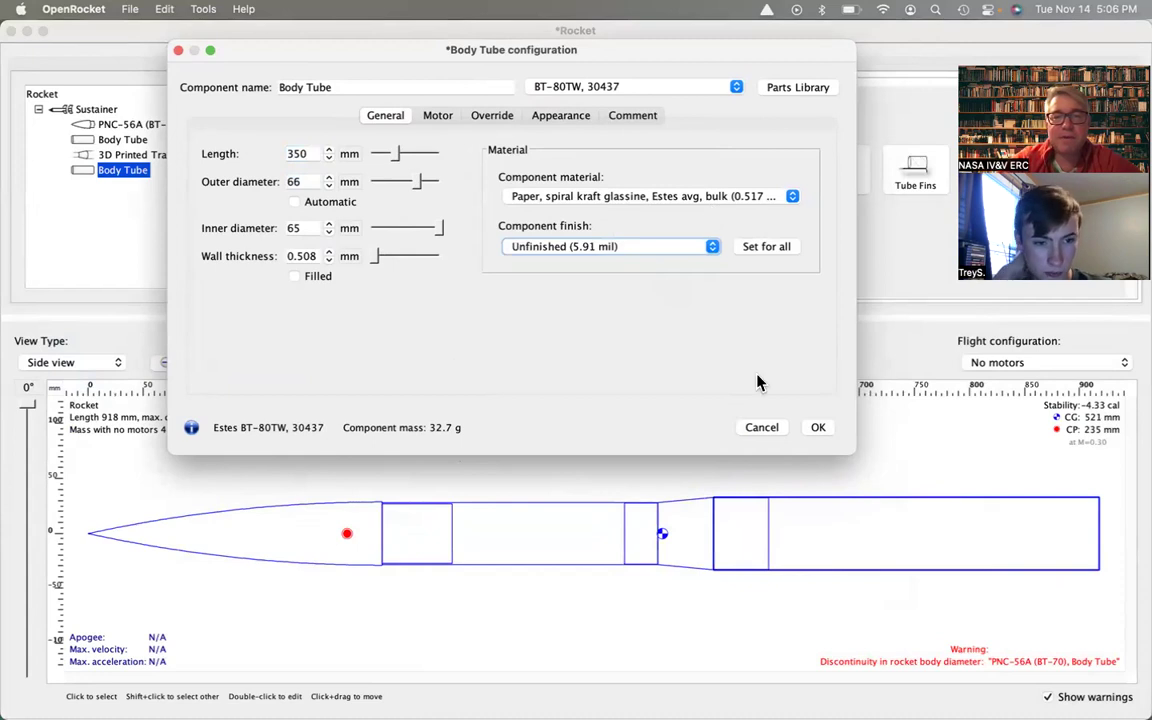
left_click(815, 428)
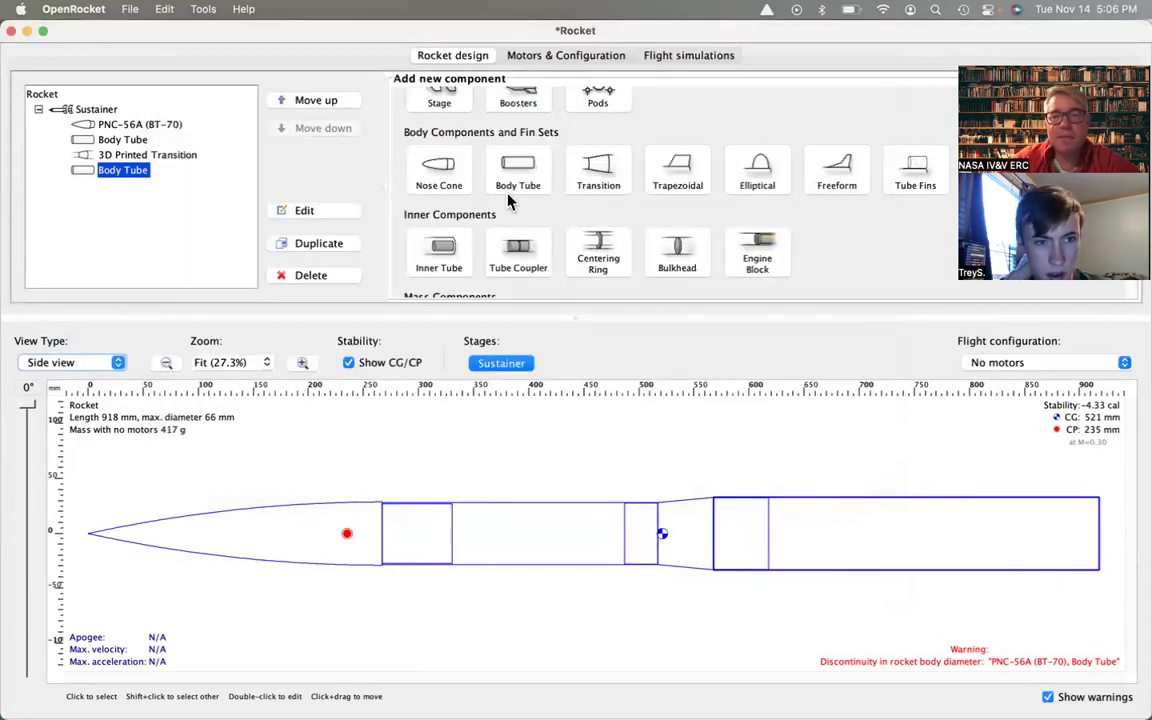
Add an inner tube without a preset inside the BT-80 body tube and make it Polycarbonate (Lexan).
left_click(439, 256)
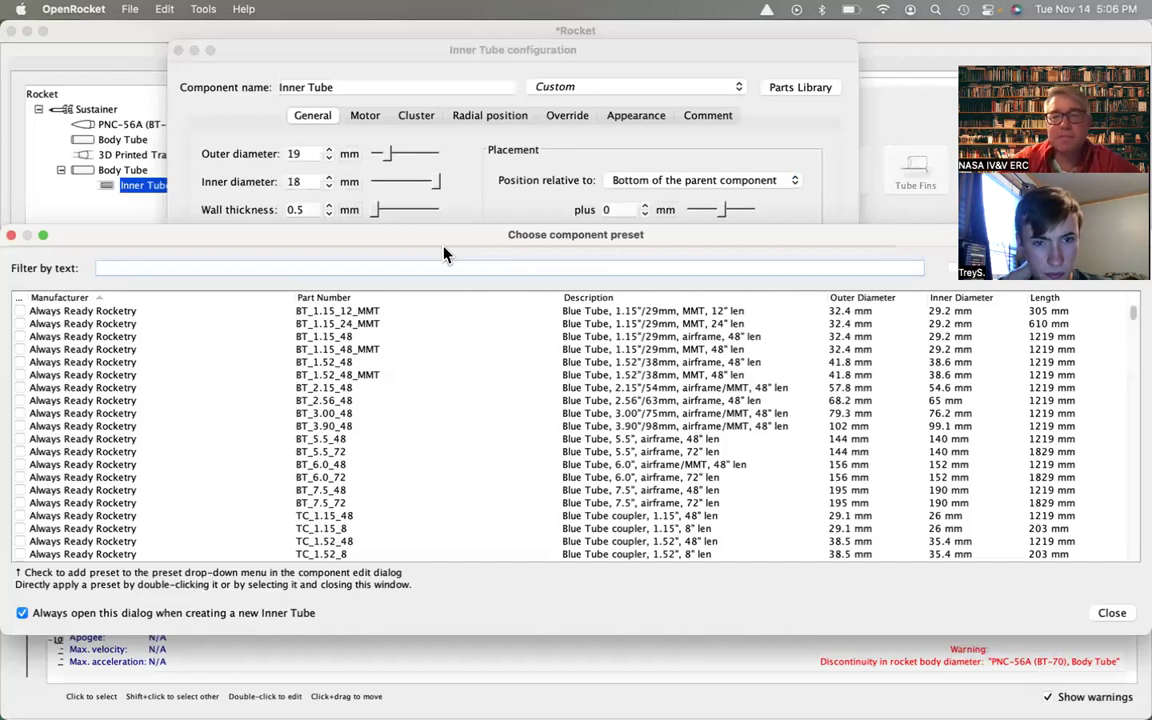
left_click(1111, 612)
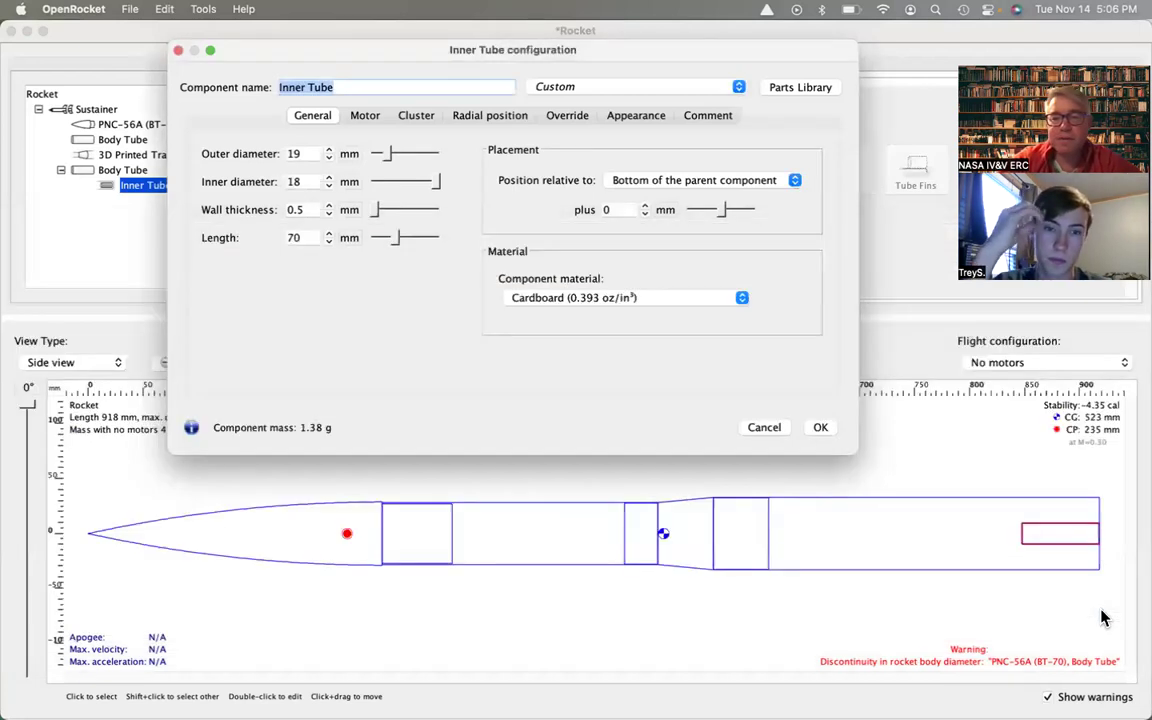
left_click(585, 298)
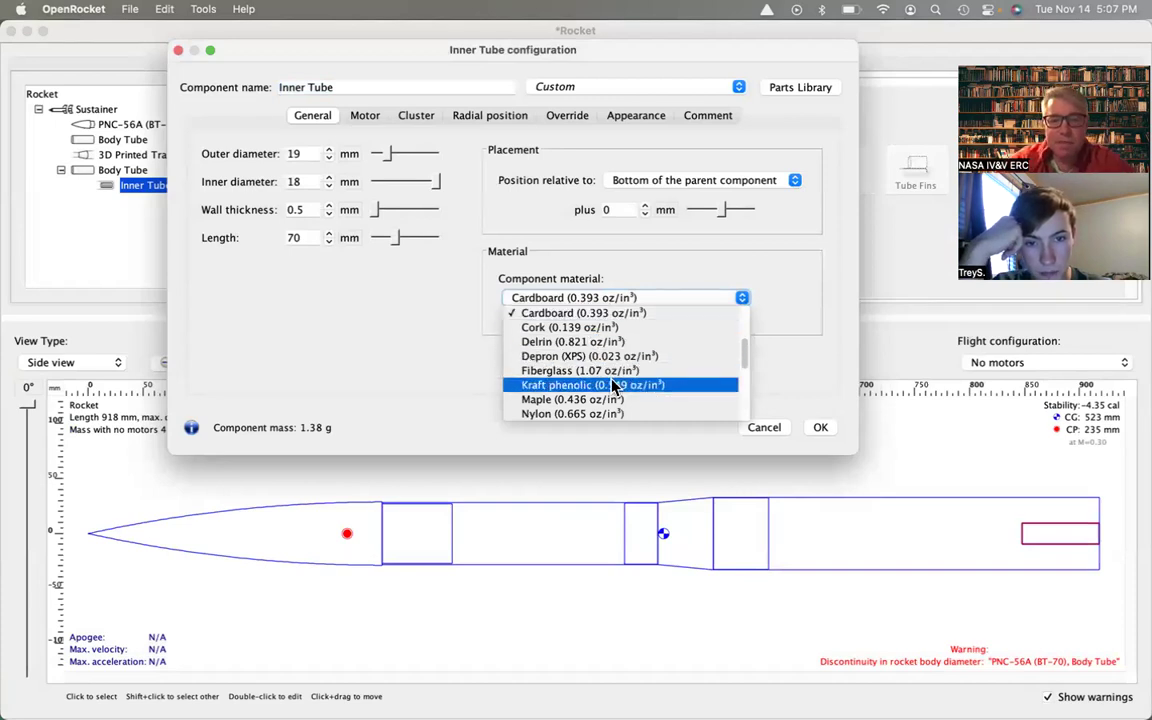
scroll(613, 385, "down", 3)
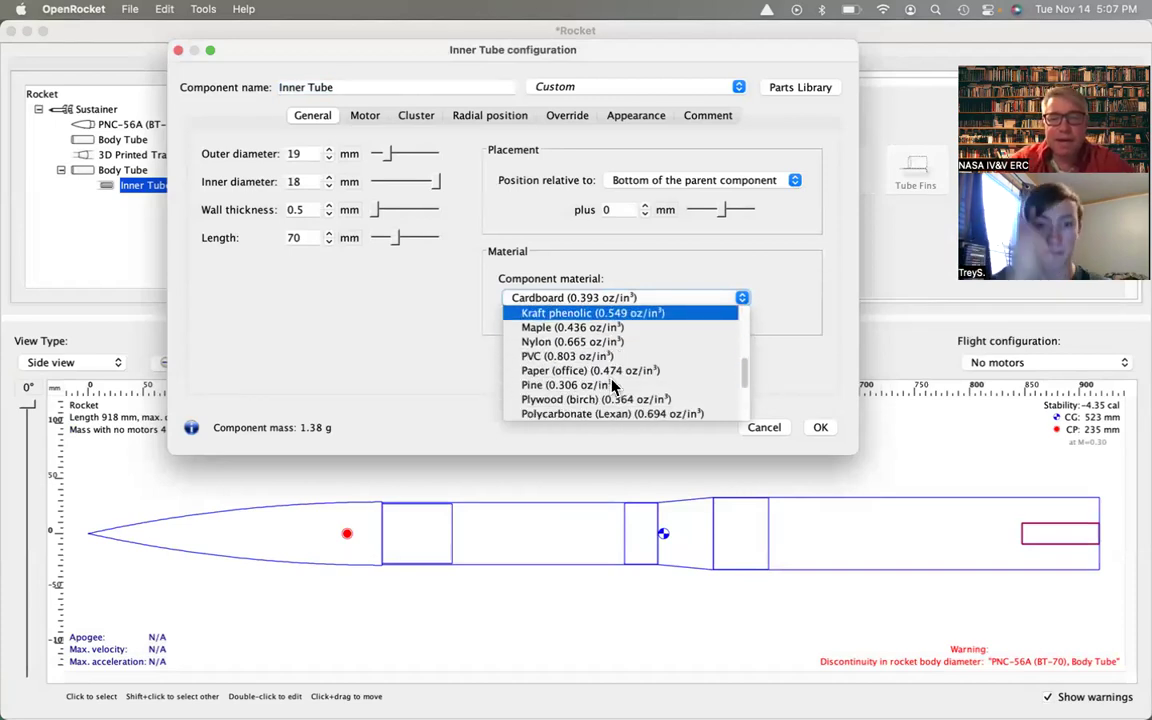
scroll(613, 385, "down", 2)
left_click(612, 370)
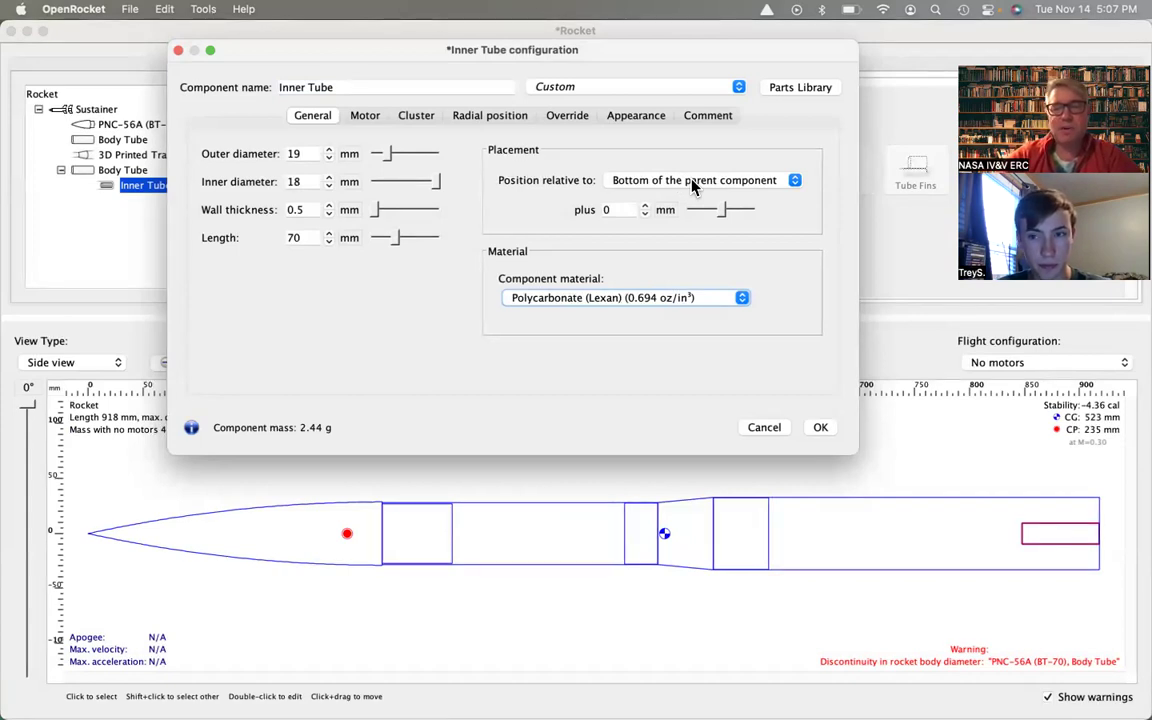
Keep the inner tube positioned relative to the bottom of the parent component.
left_click(692, 186)
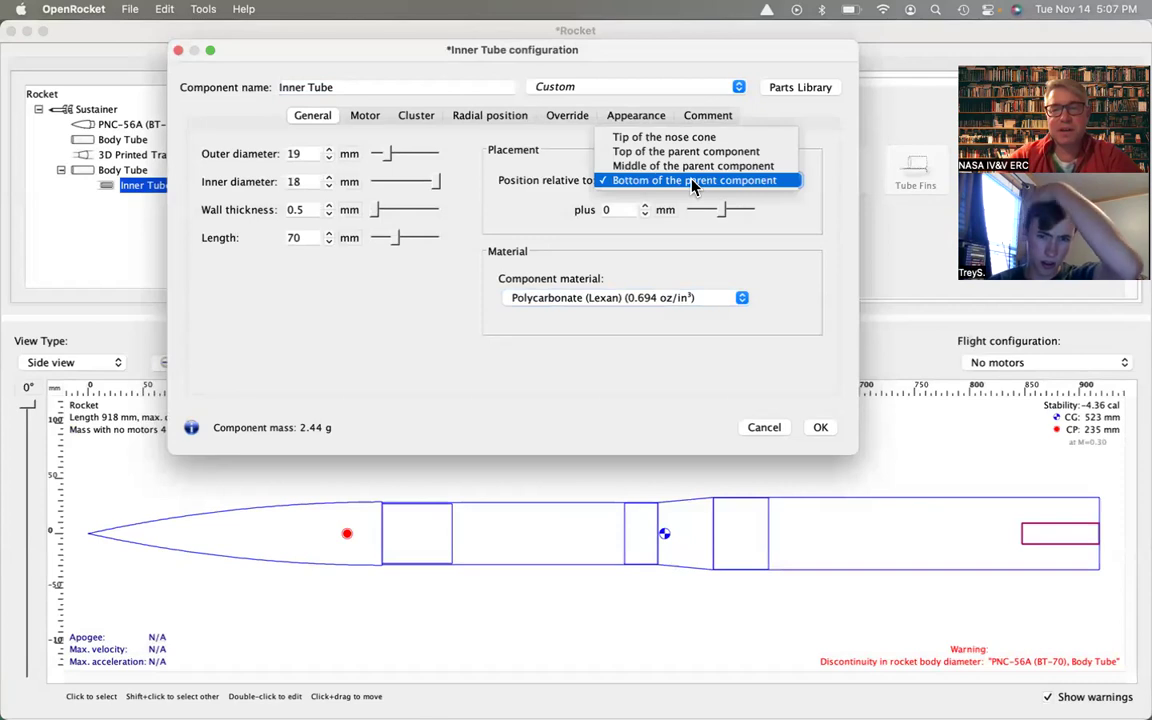
left_click(692, 182)
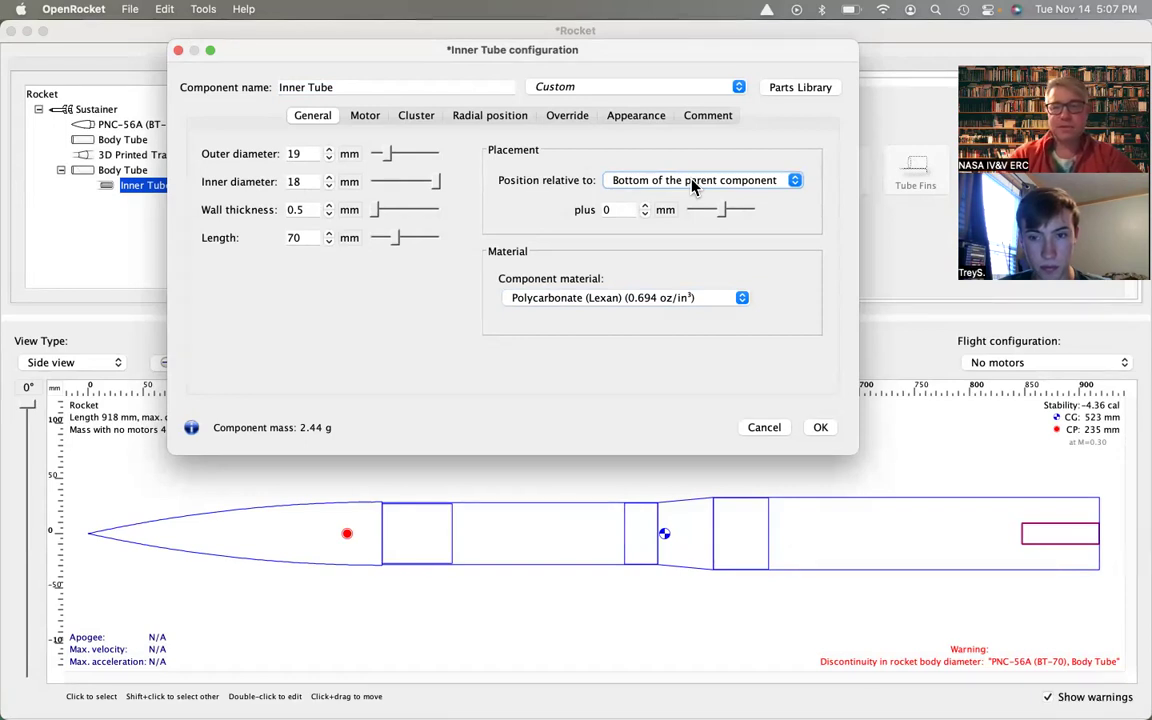
double_click(318, 155)
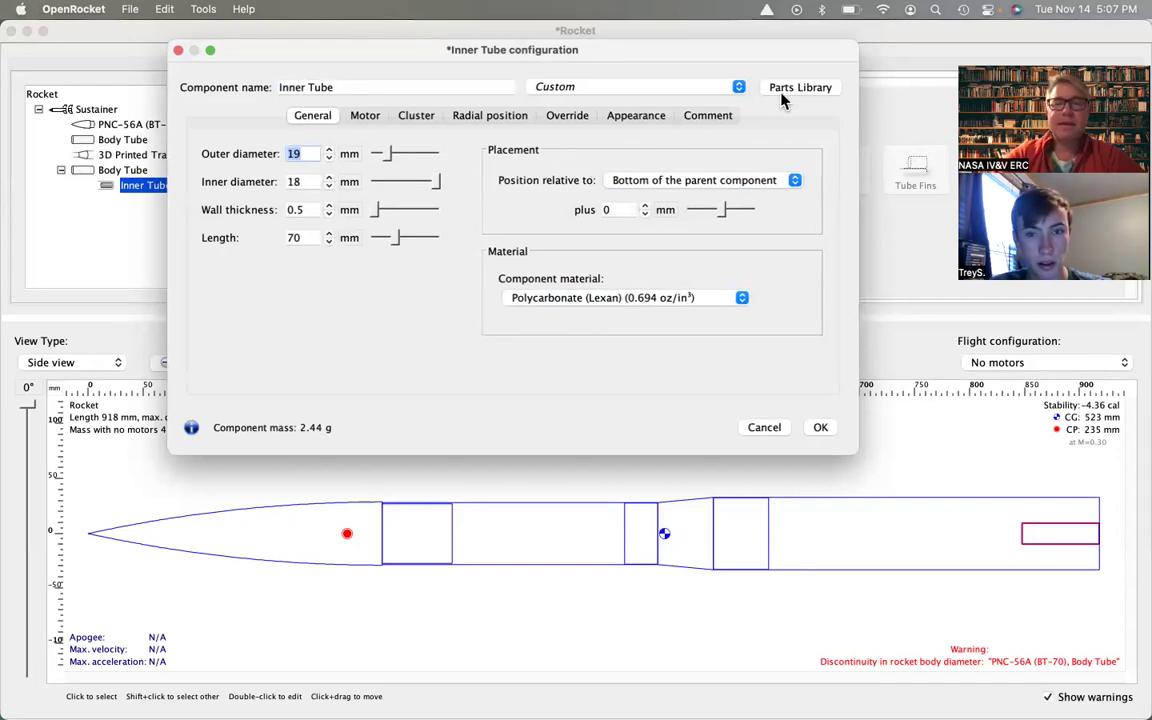
Switch to Onshape in Safari and open the engine tube document from the recently opened documents.
key("super+Tab")
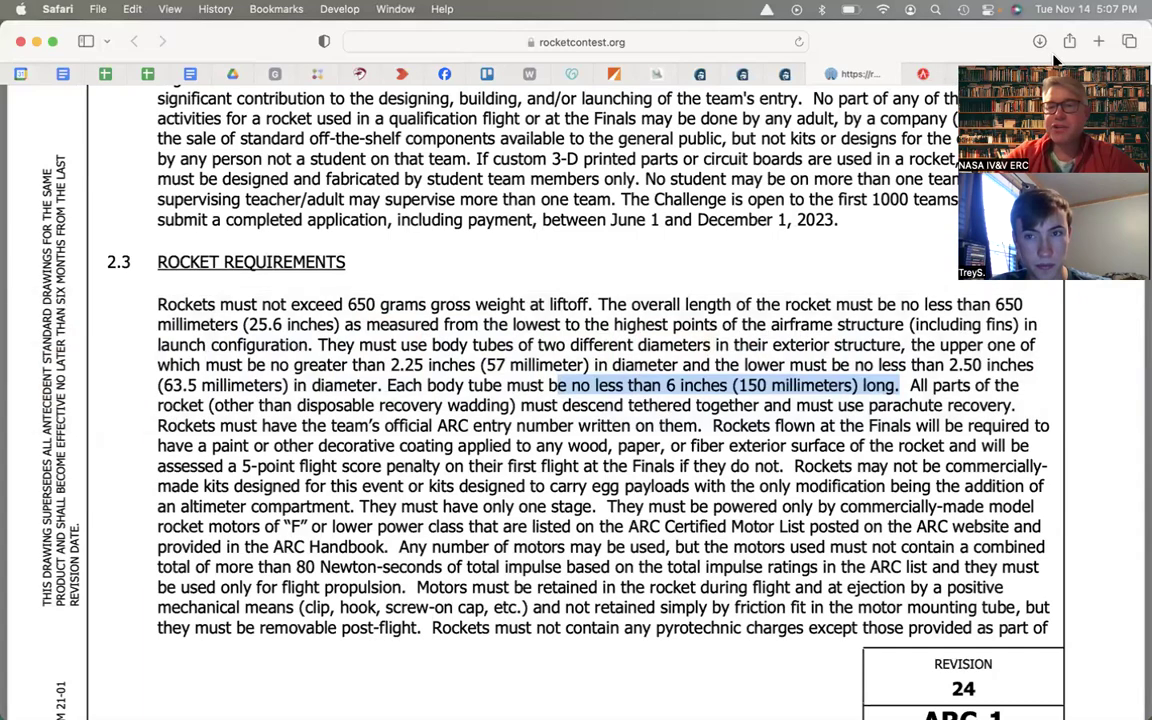
key("super+grave")
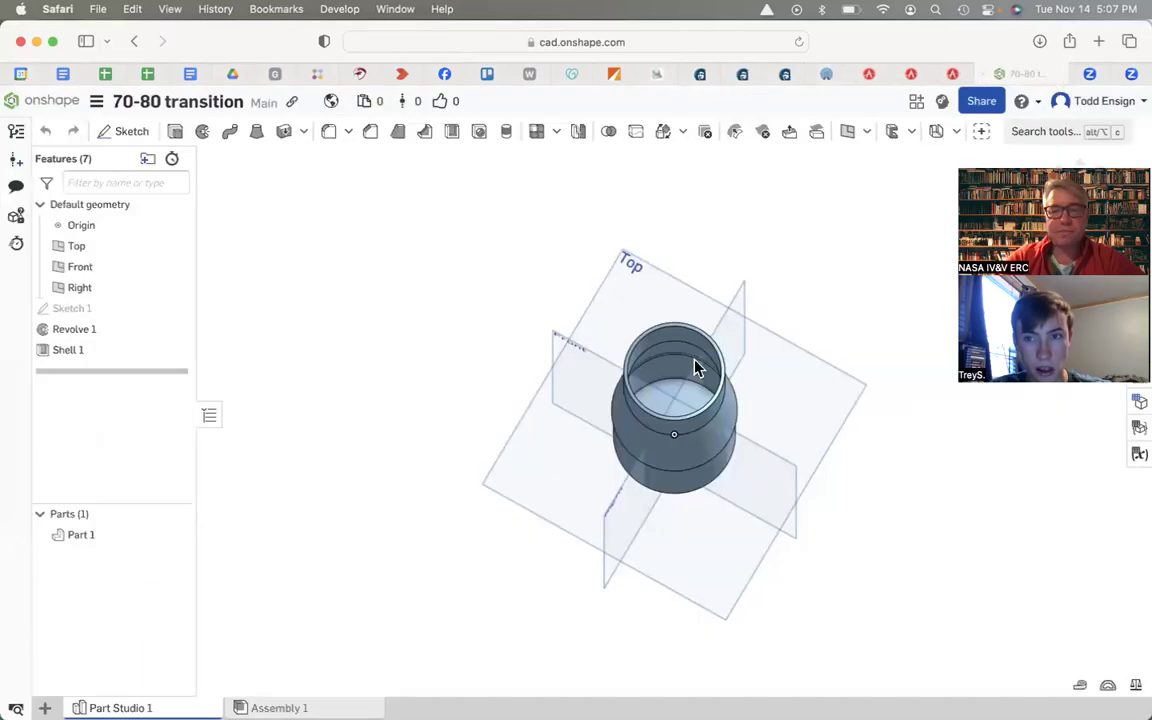
left_click(68, 106)
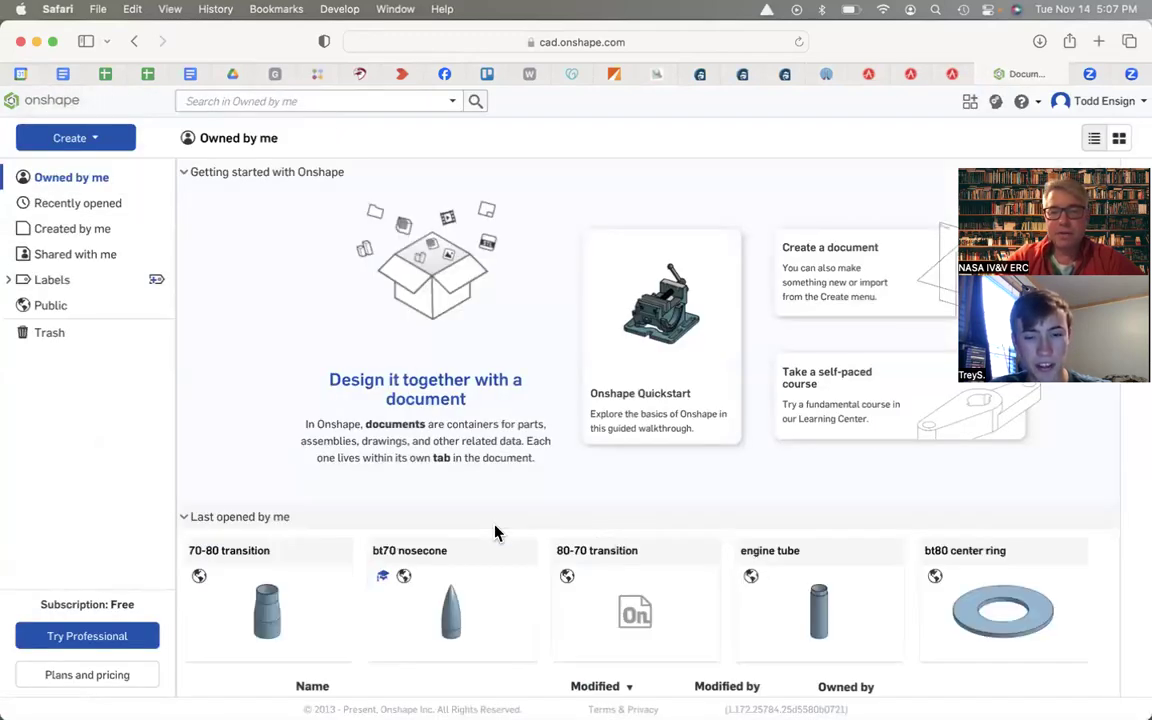
left_click(838, 612)
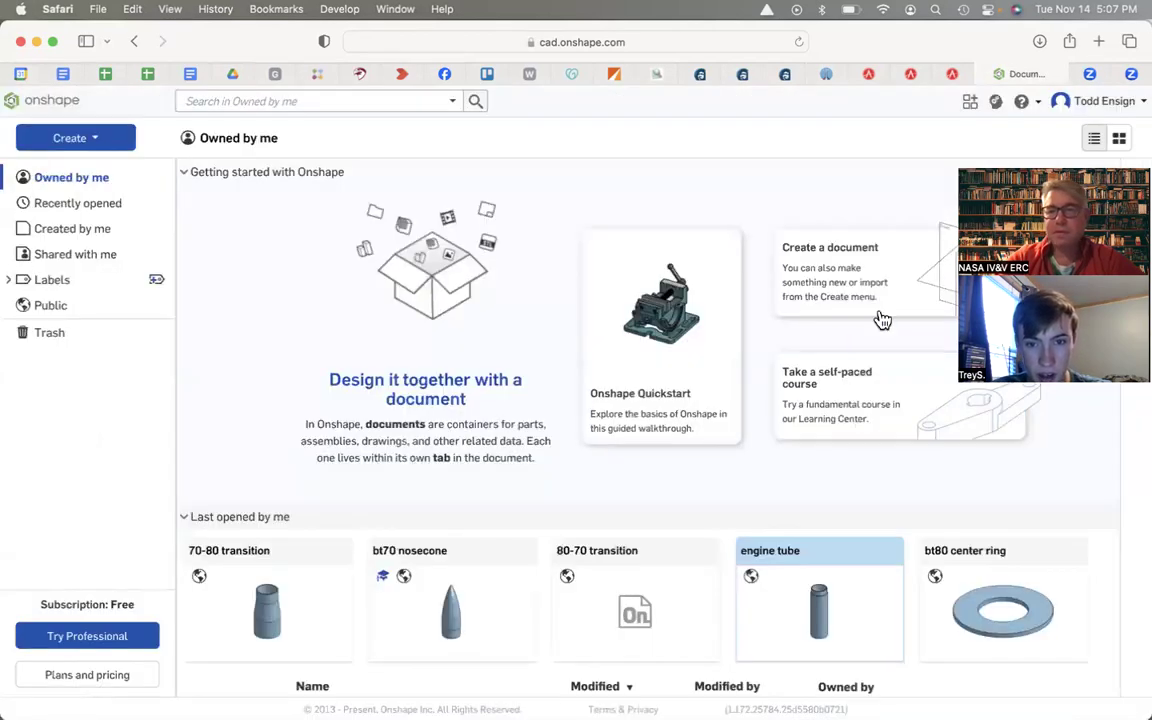
double_click(825, 609)
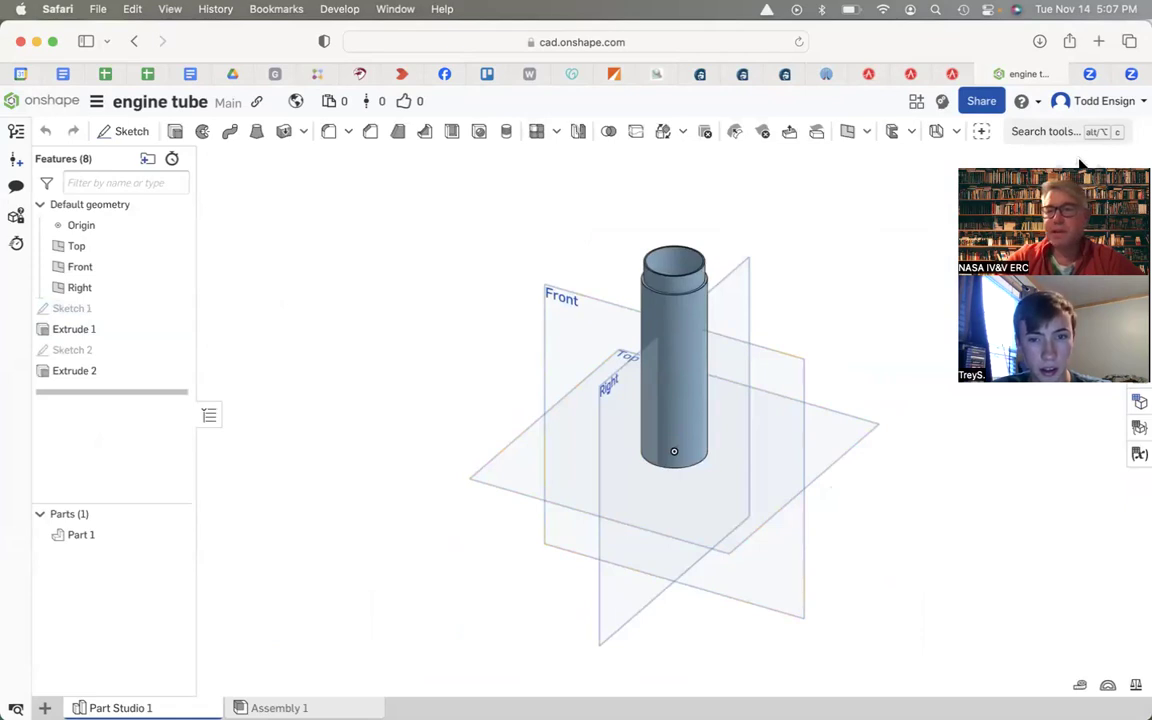
View the engine tube from the top and check the circle diameters in Sketch 1, leaving the sketch unchanged.
left_click(1084, 204)
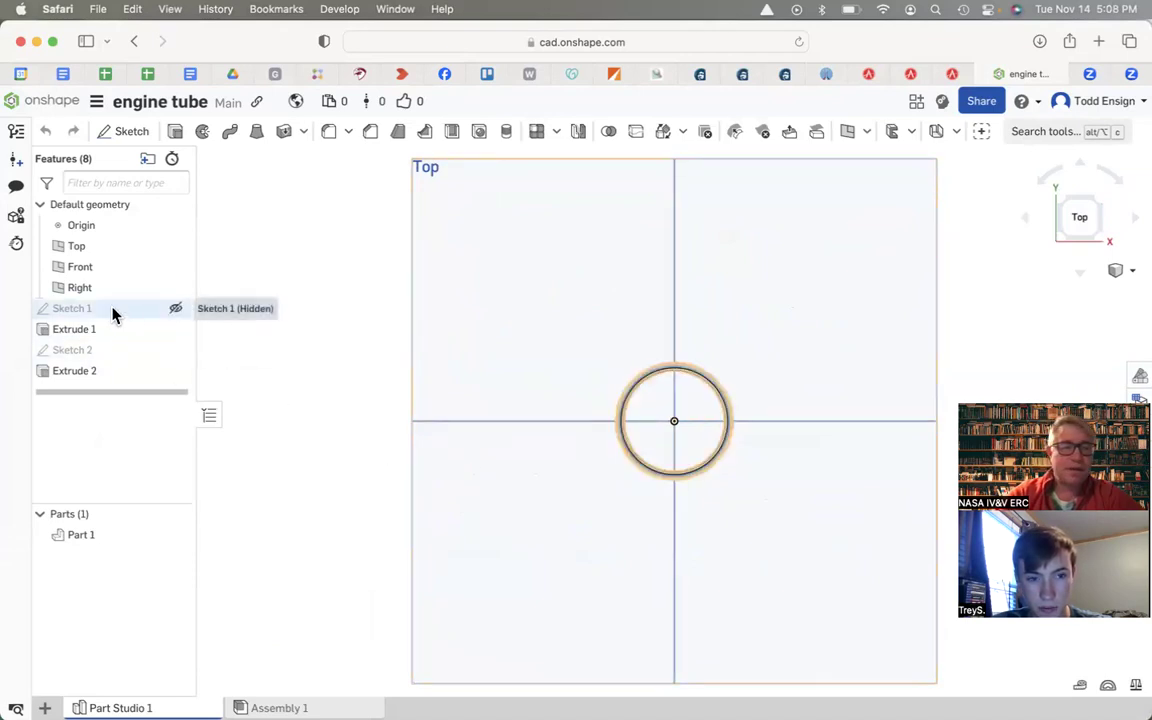
left_click(82, 308)
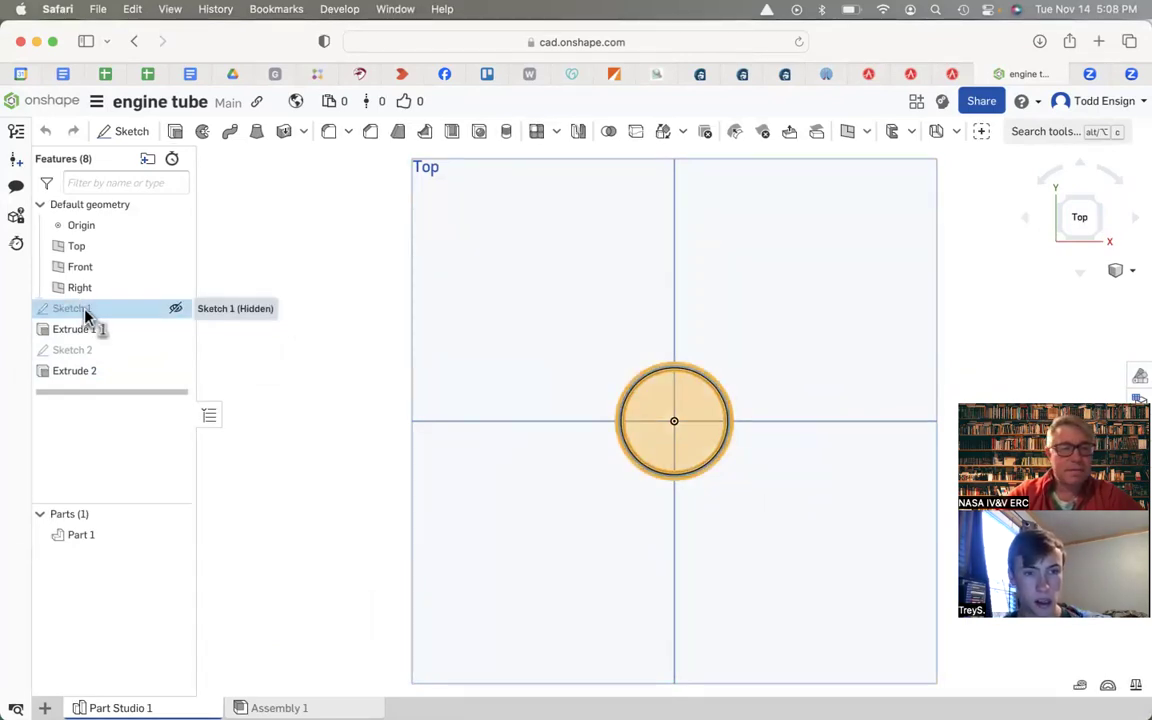
double_click(85, 313)
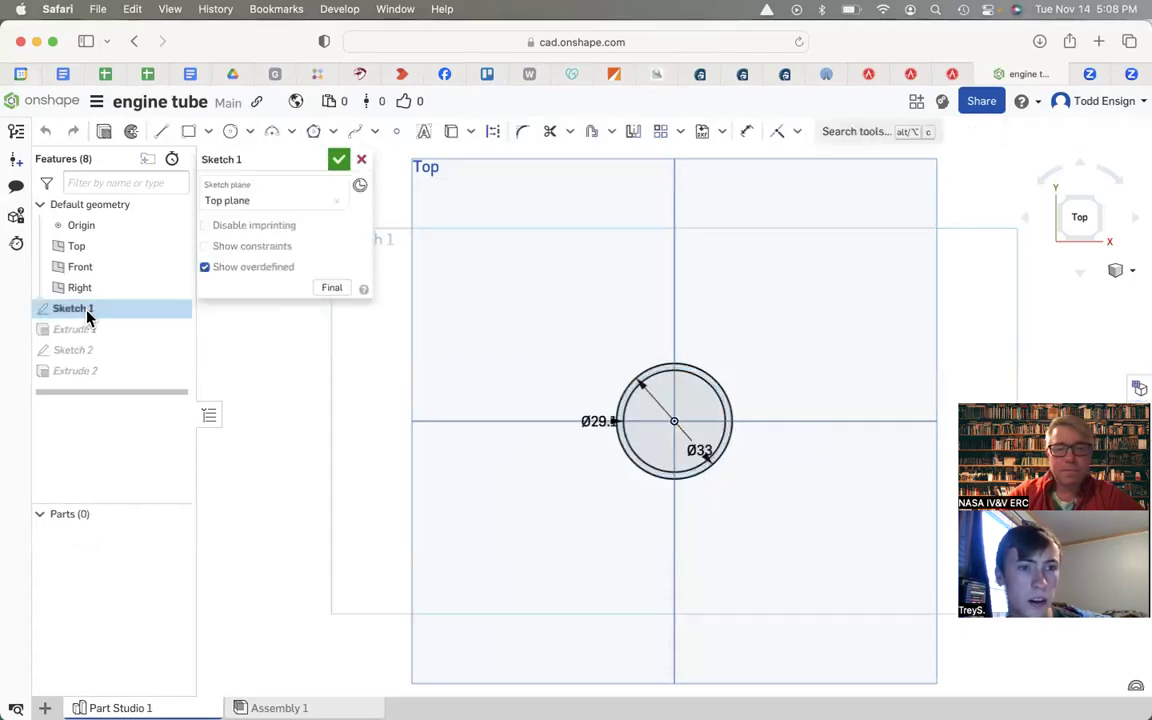
scroll(658, 456, "up", 2)
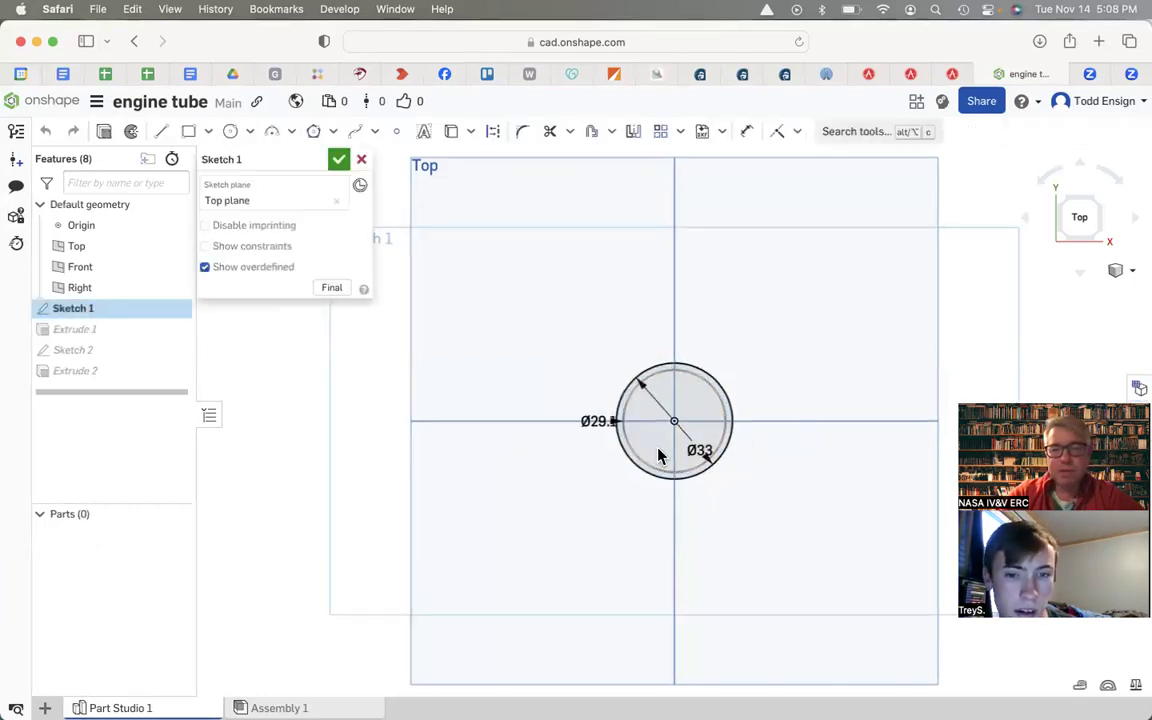
scroll(658, 456, "up", 3)
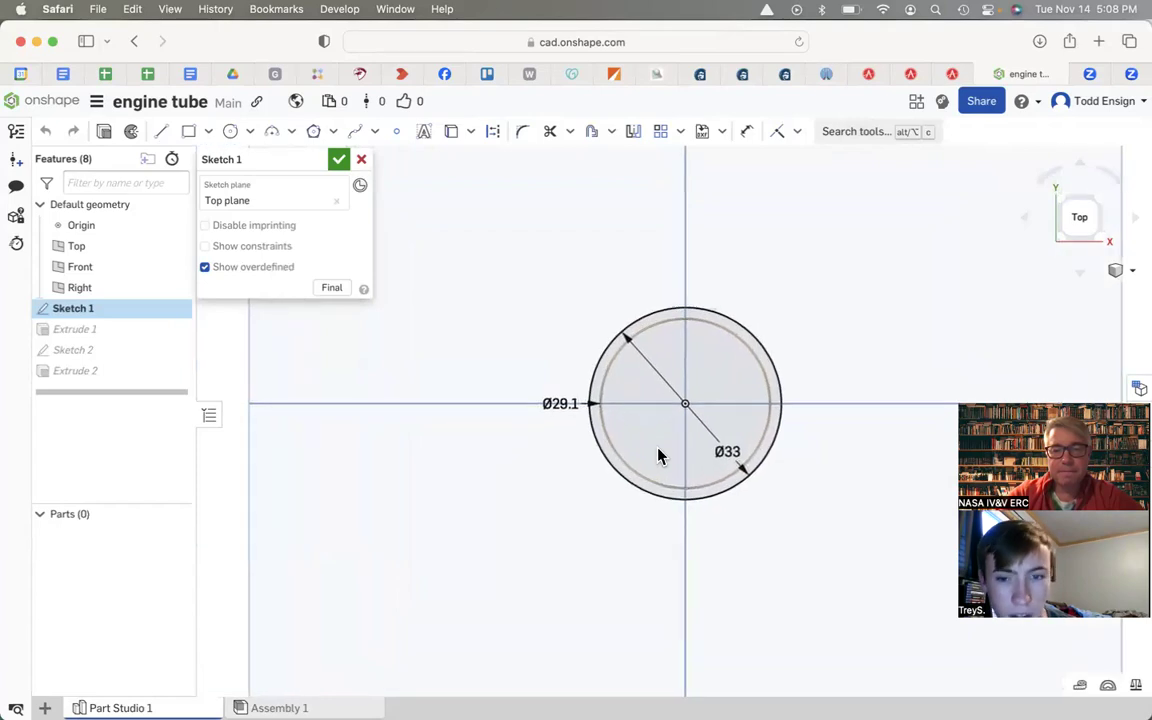
scroll(658, 456, "up", 3)
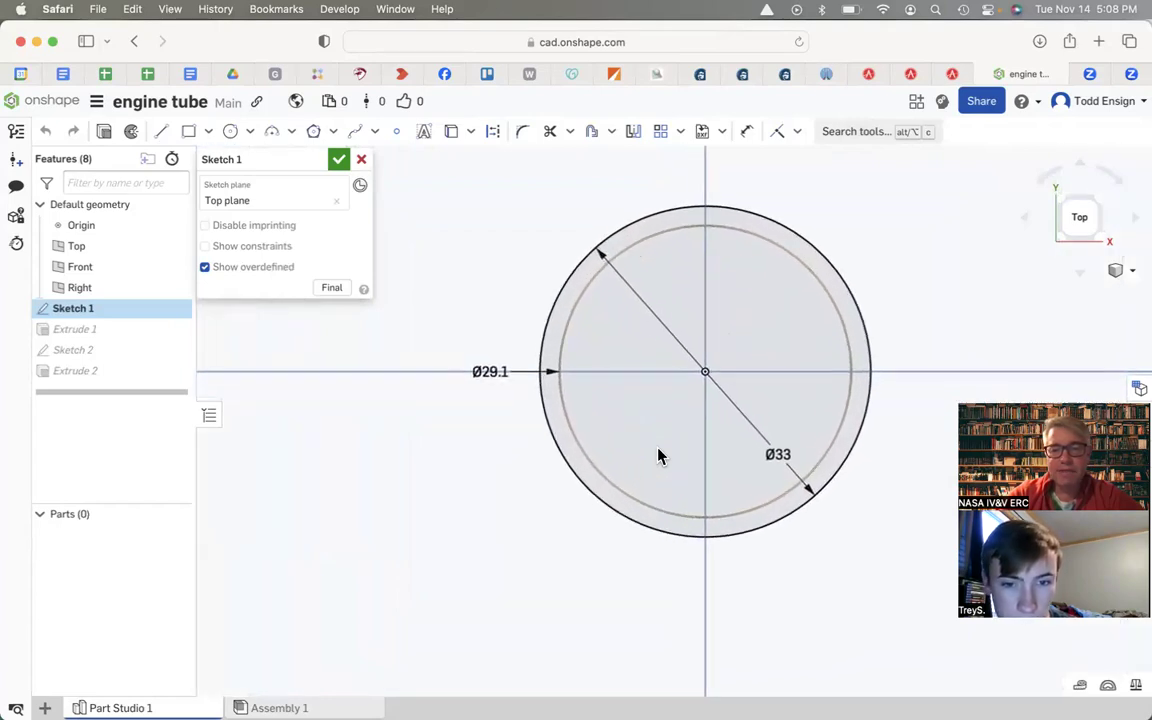
scroll(658, 456, "up", 1)
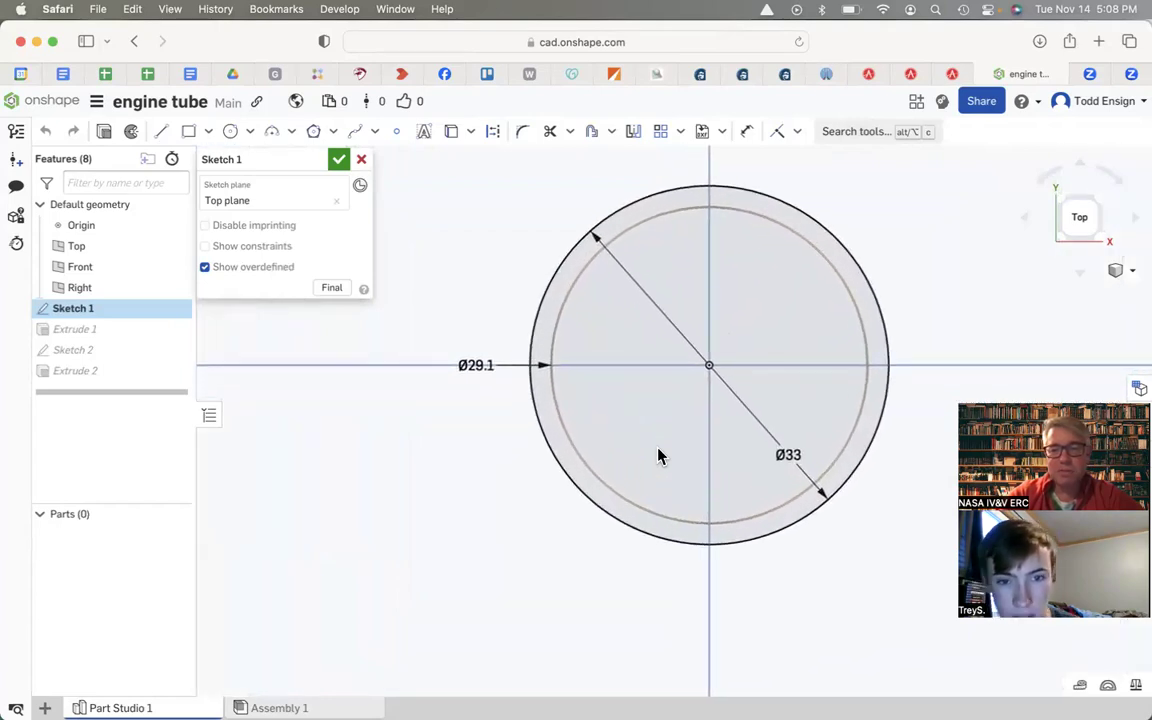
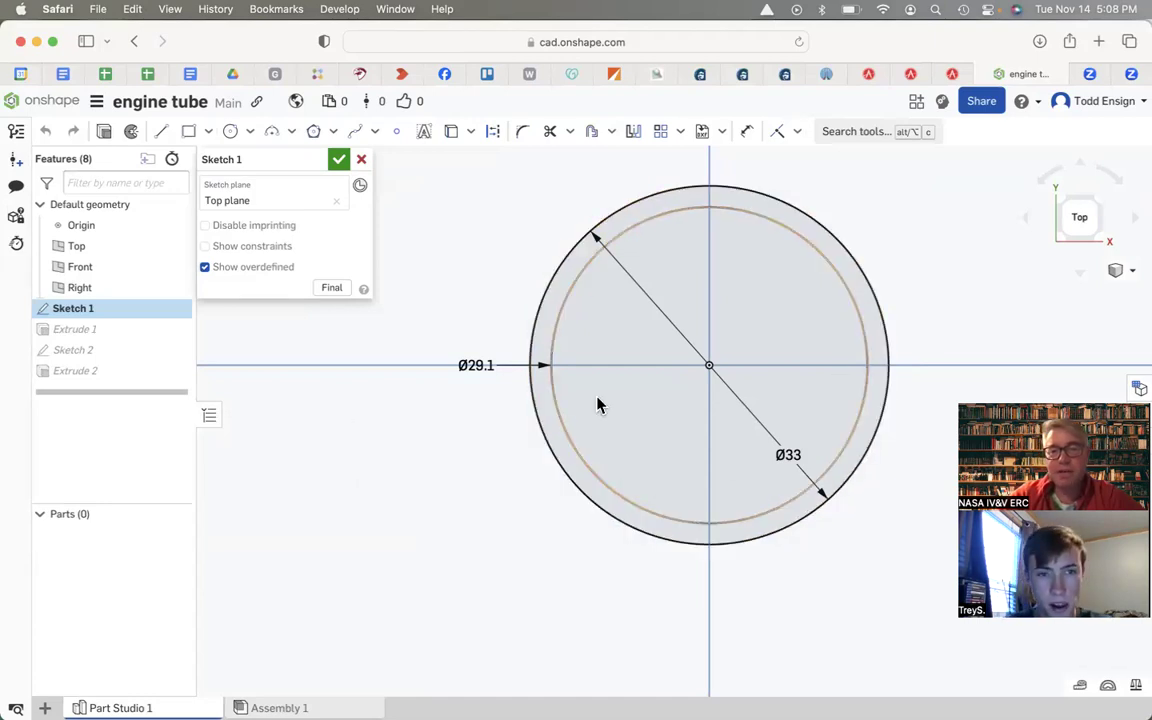
left_click(361, 159)
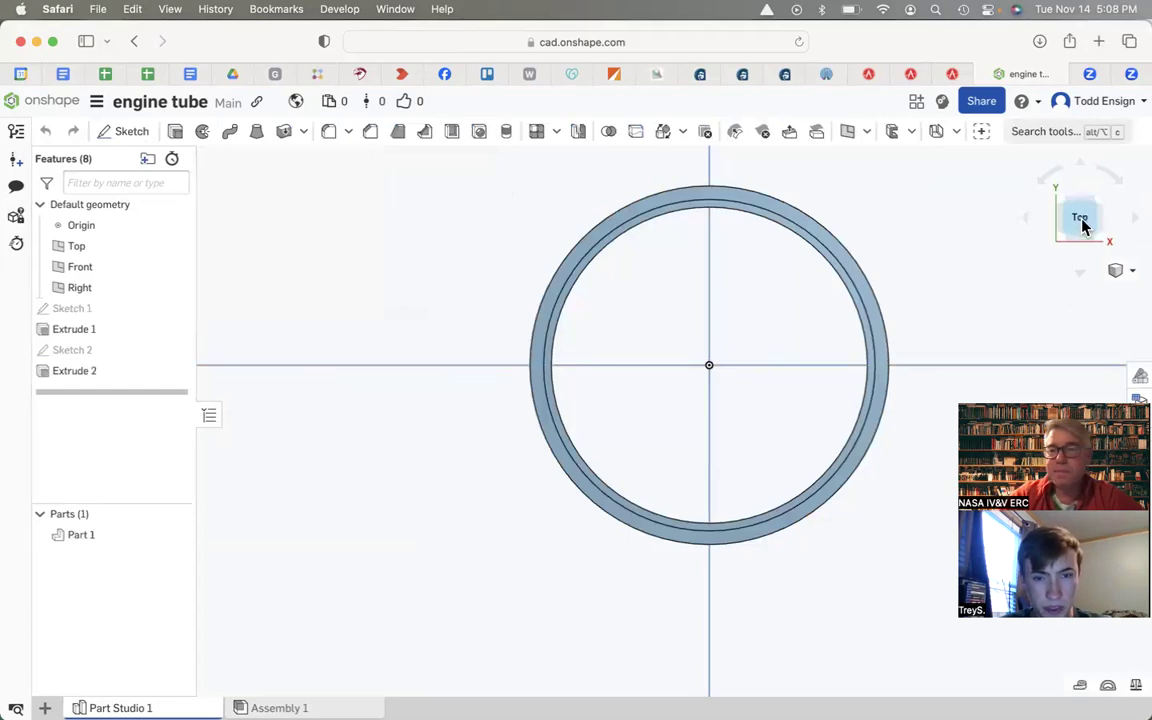
Tilt the view to show the whole engine tube and examine the depth of Extrude 1.
left_click(1079, 168)
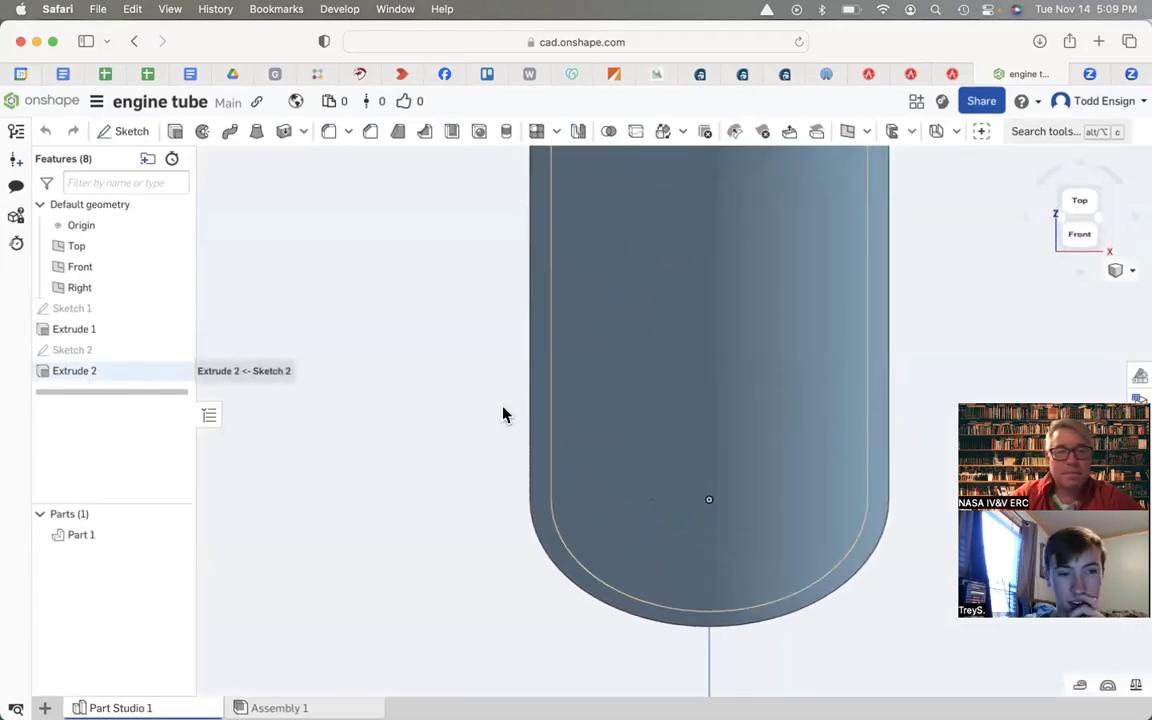
scroll(568, 414, "down", 5)
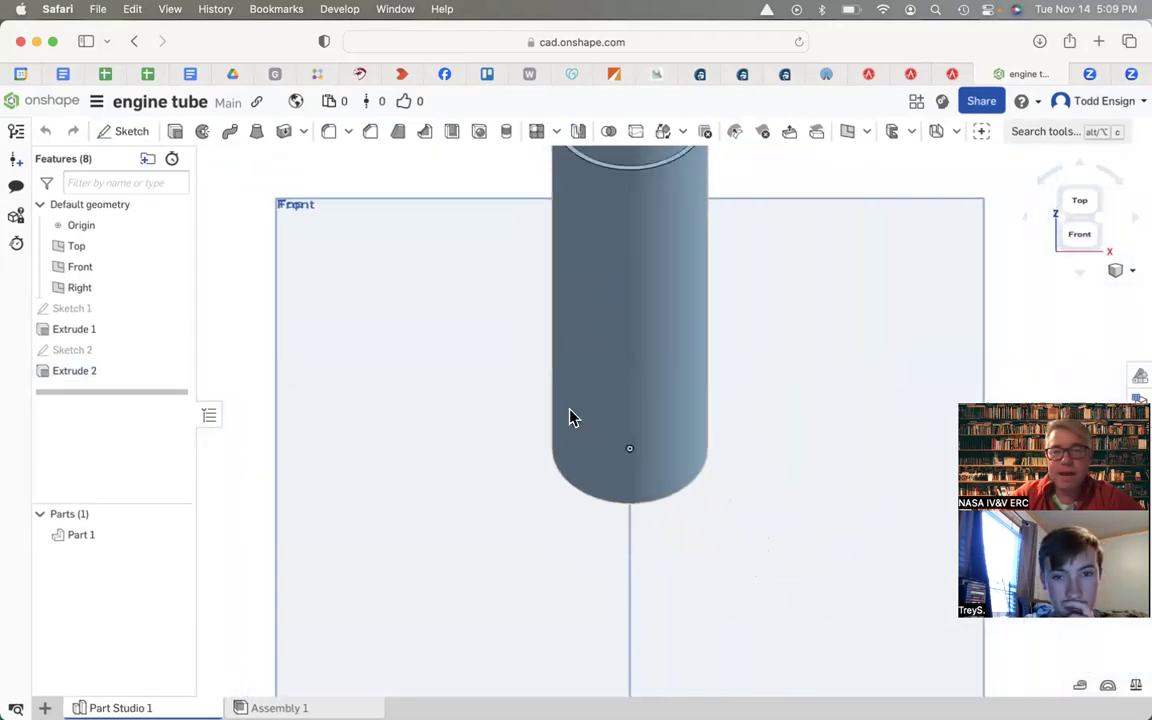
scroll(568, 414, "down", 5)
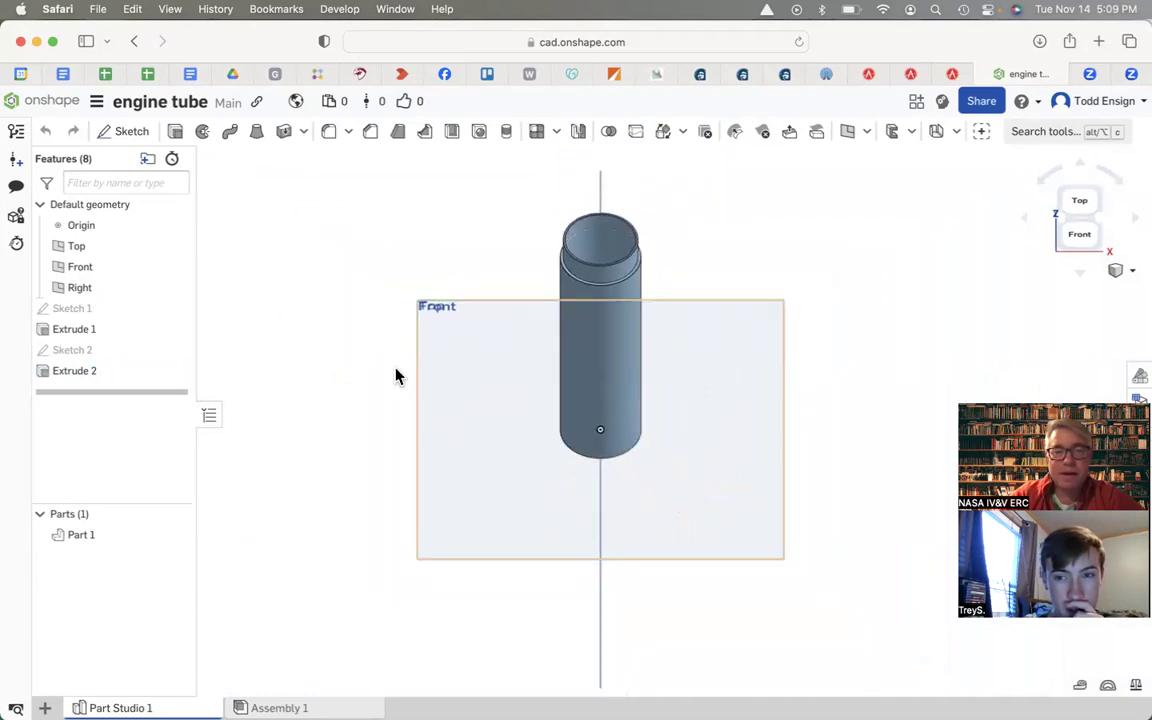
double_click(89, 336)
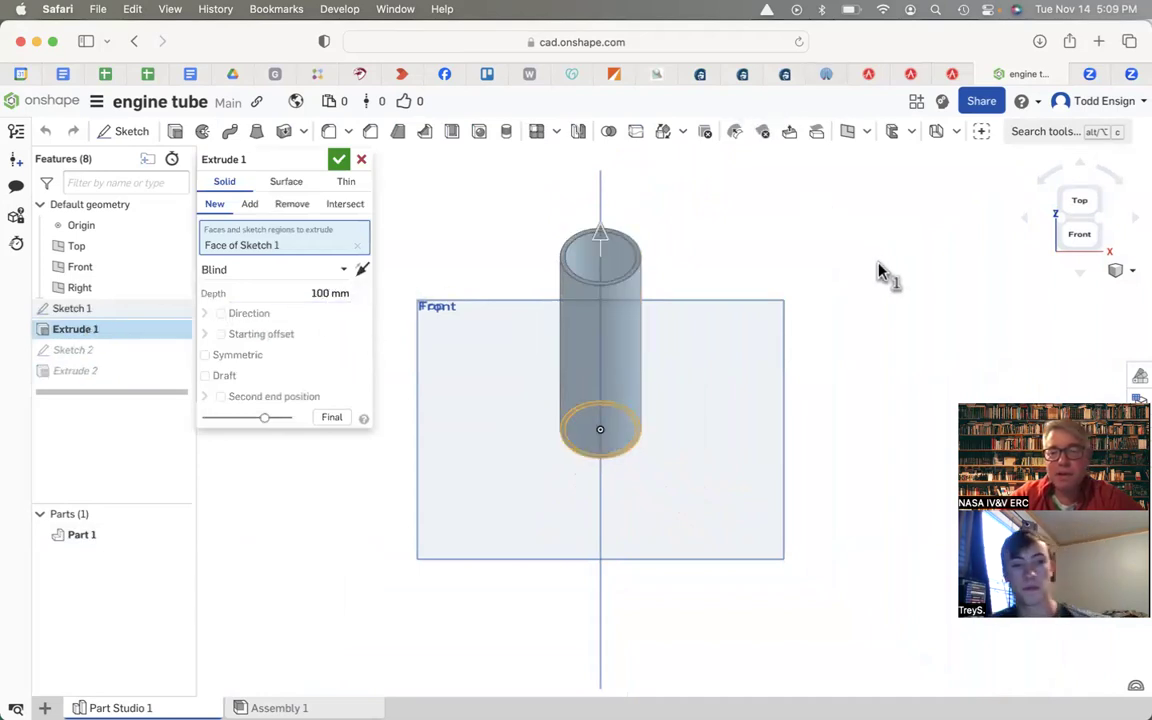
Return to OpenRocket and set the inner tube's outer diameter to 33 mm, inner diameter to 29.1 mm and length to 100 mm.
key("super+Tab")
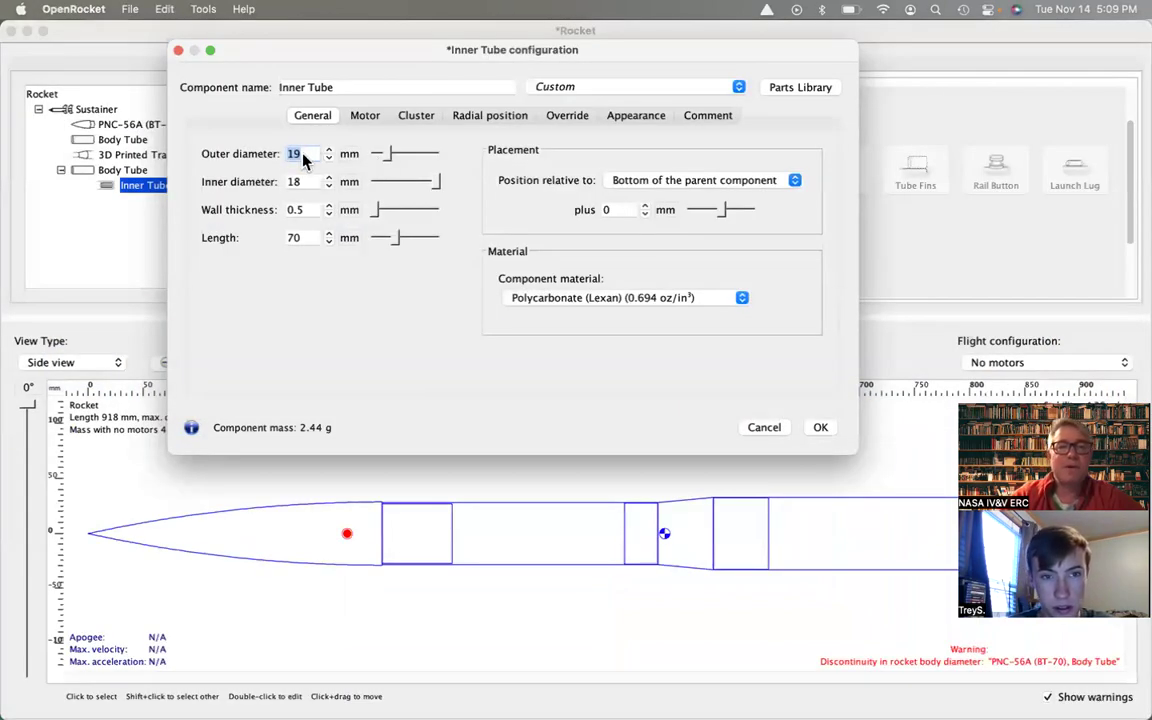
left_click_drag(316, 157, 283, 162)
type("33")
key("Tab")
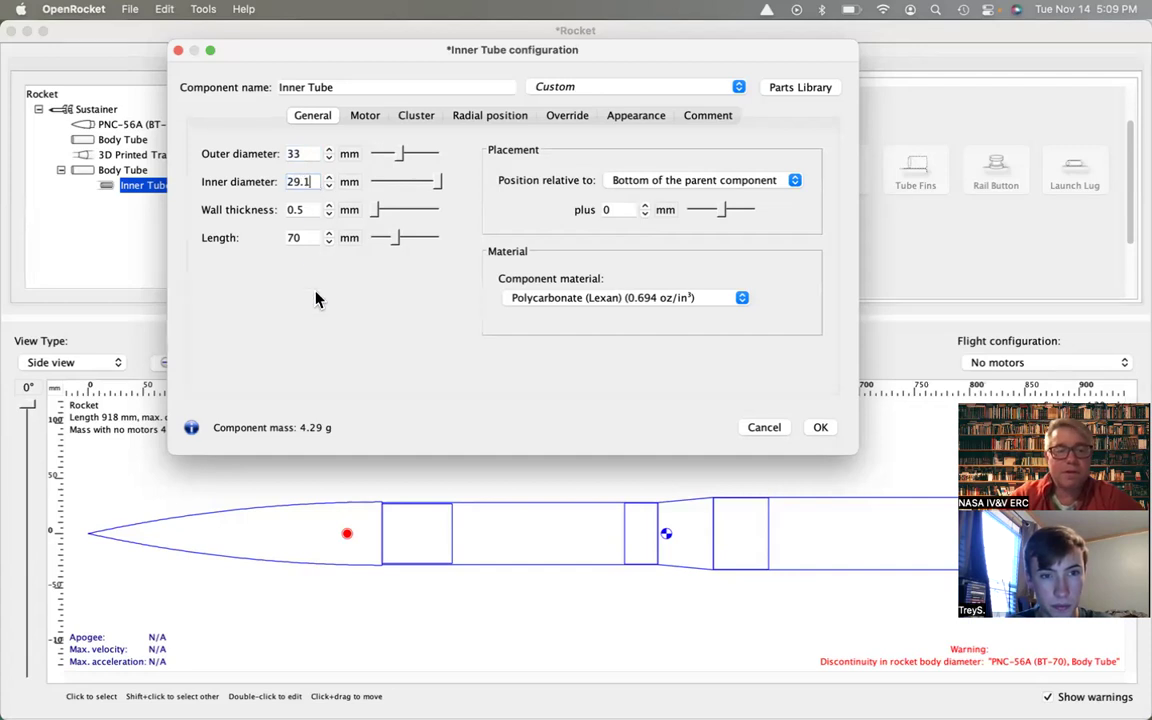
key("Tab")
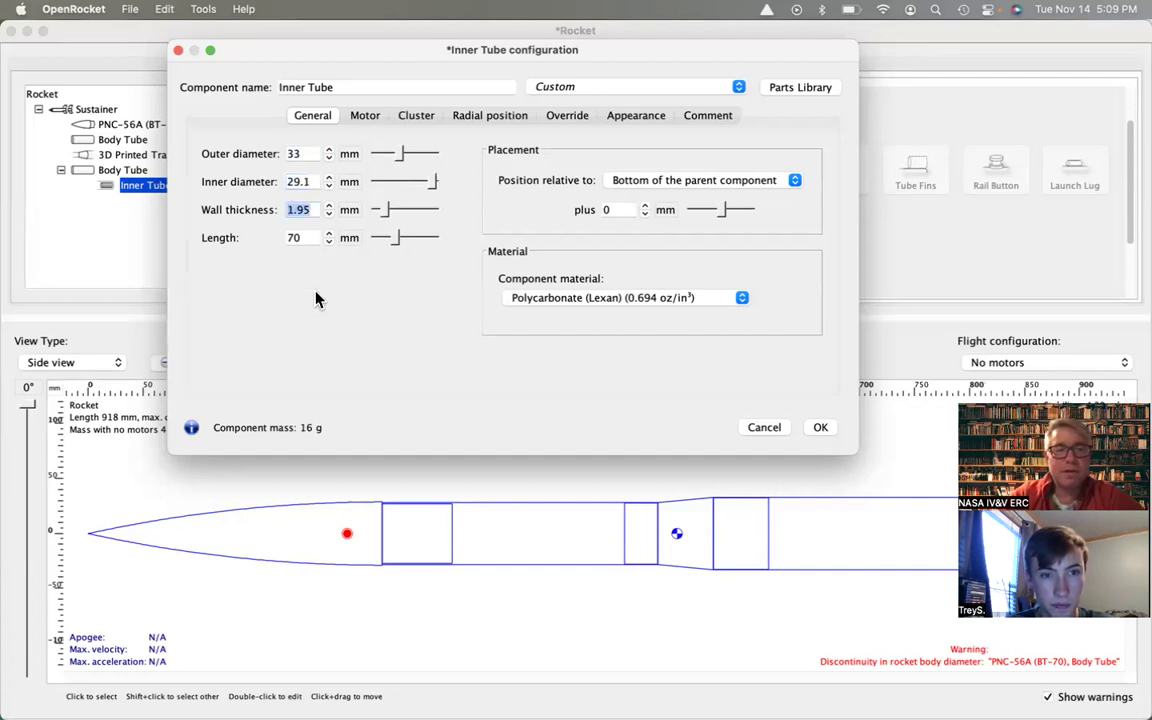
left_click(308, 240)
type("100")
key("Tab")
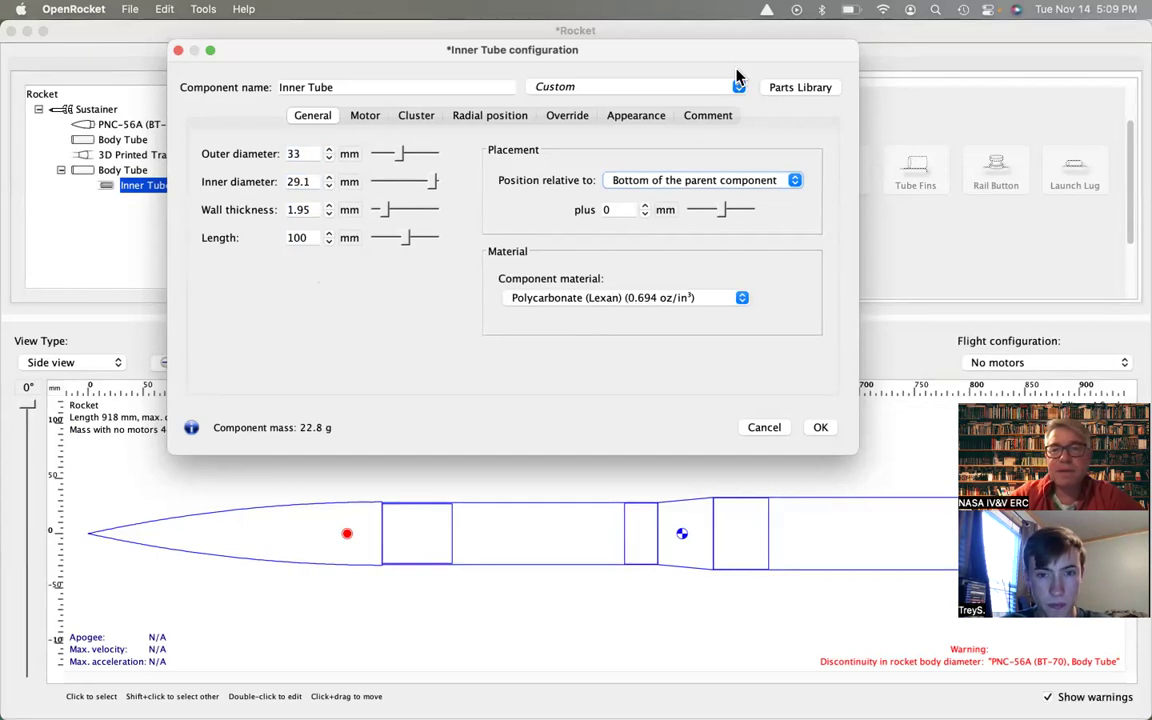
Set the inner tube's offset from the bottom of the body tube to 0.5 in and change the offset's unit back to mm.
left_click_drag(739, 60, 678, 81)
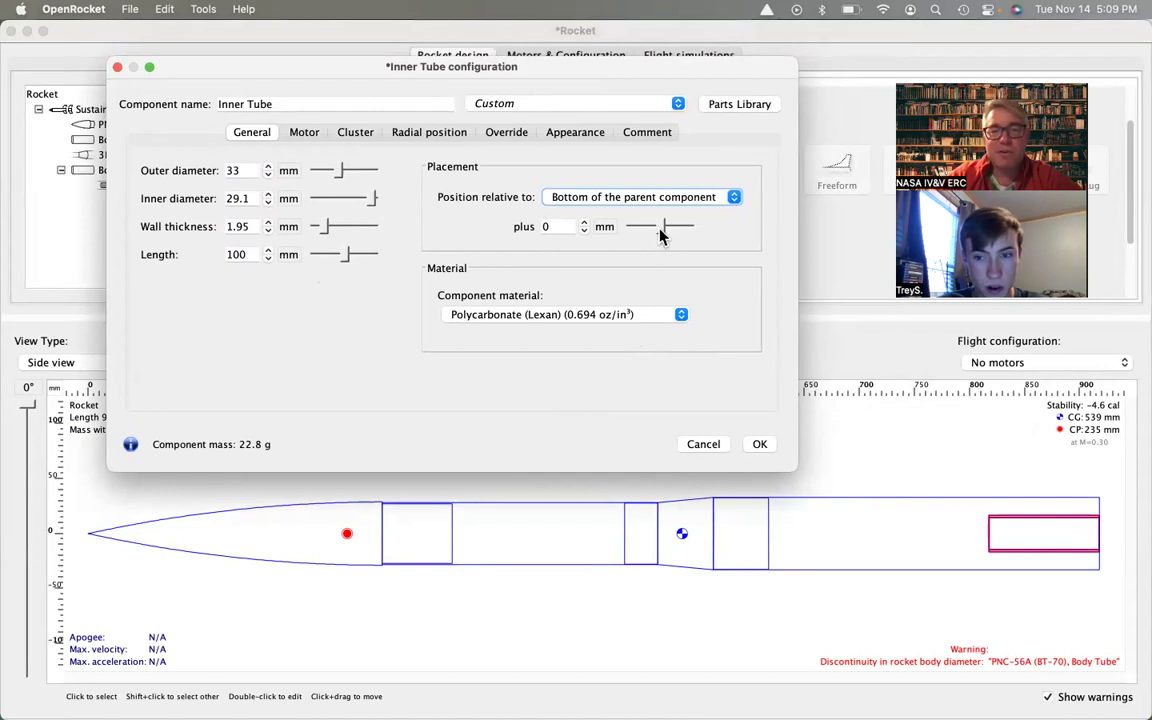
left_click_drag(661, 233, 663, 233)
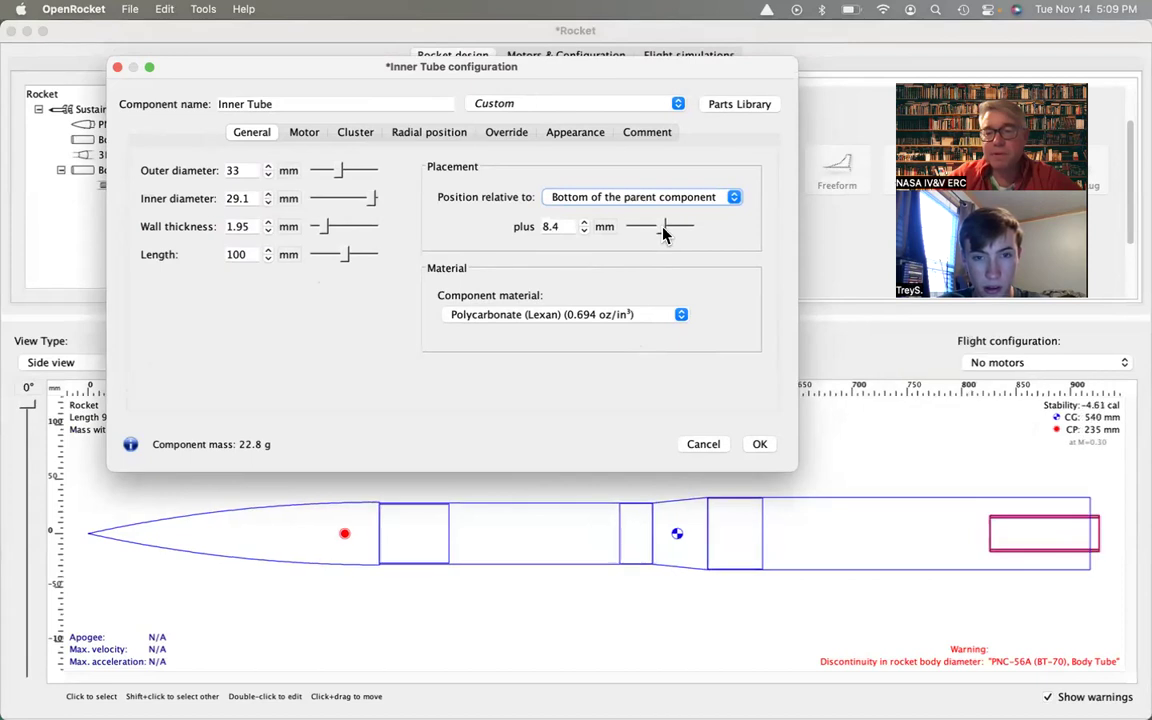
left_click(606, 228)
left_click(628, 294)
double_click(560, 227)
key("BackSpace")
type("0.5")
key("Tab")
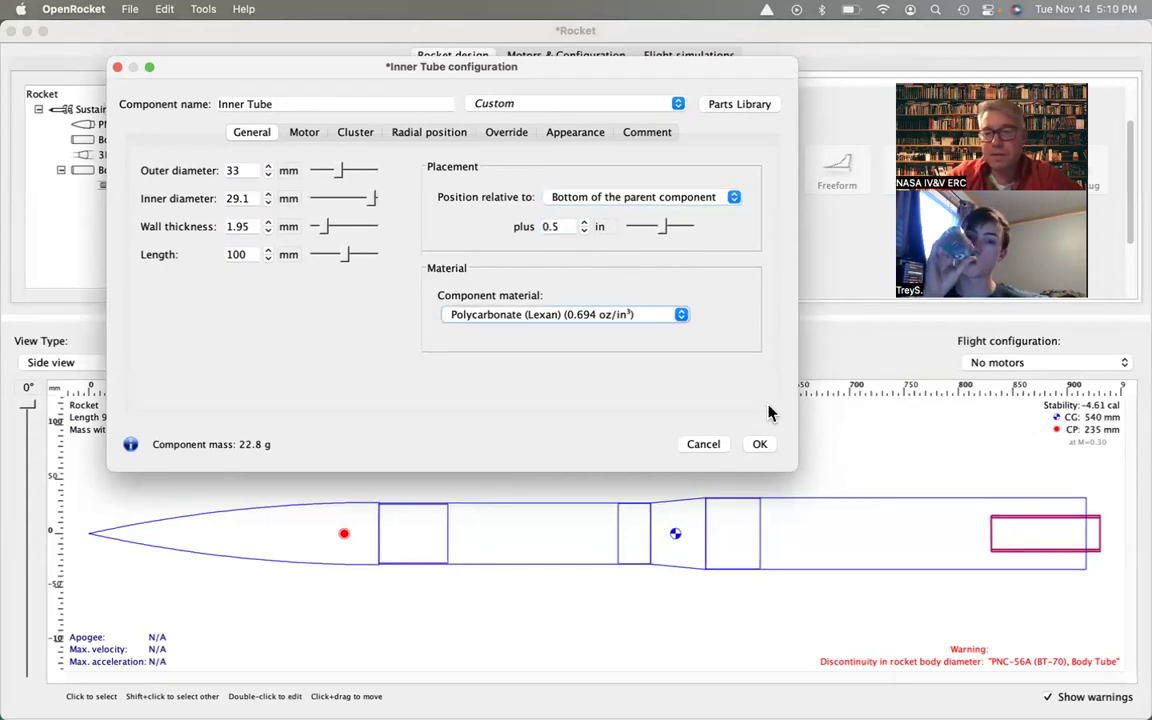
left_click(605, 228)
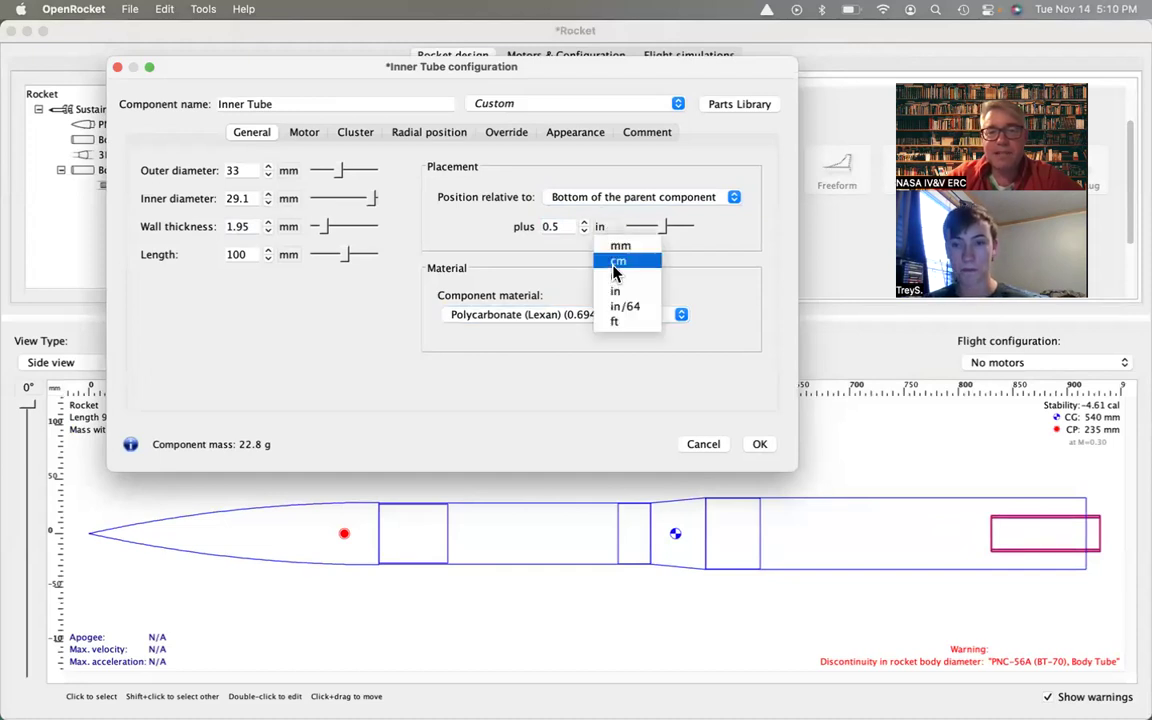
left_click(604, 245)
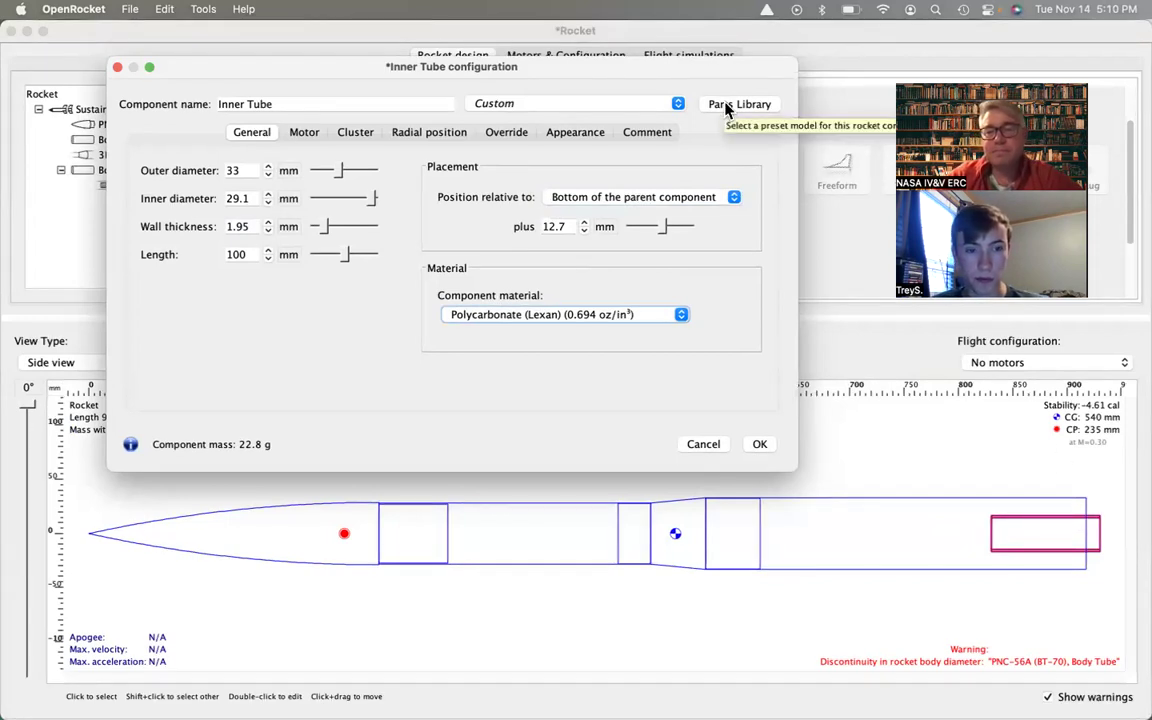
Switch to Onshape to check the depth of the engine tube's Extrude 2, discard the open edits and return to OpenRocket.
key("super+Tab")
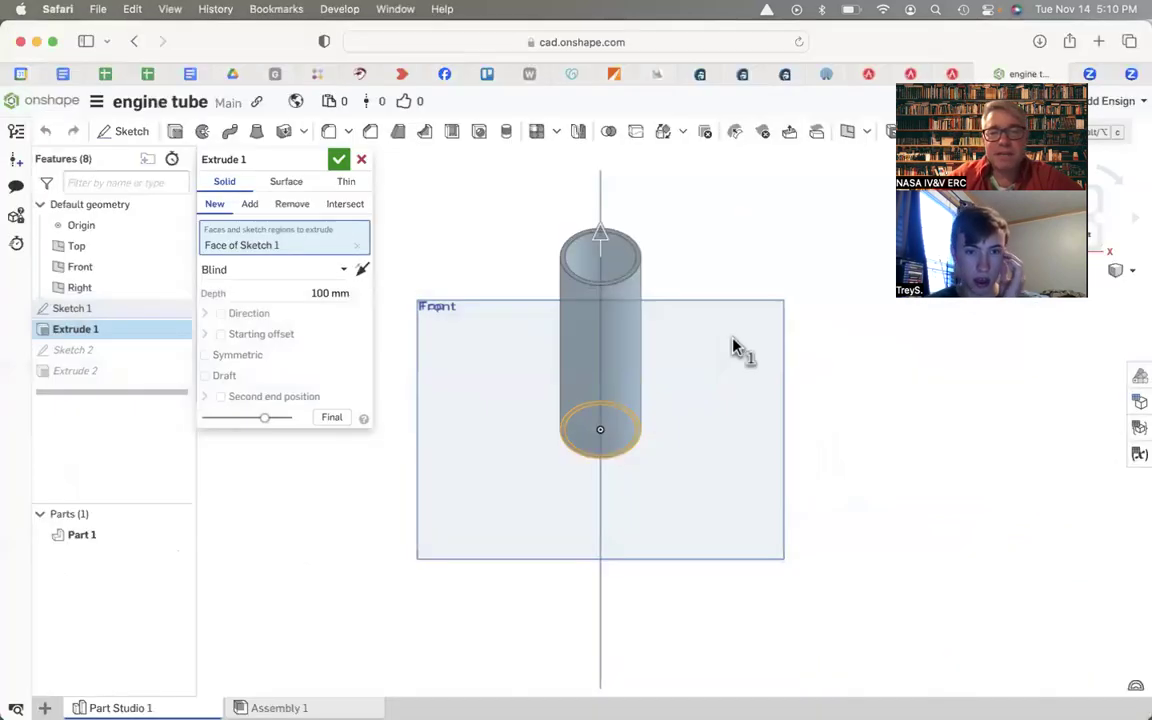
left_click(361, 161)
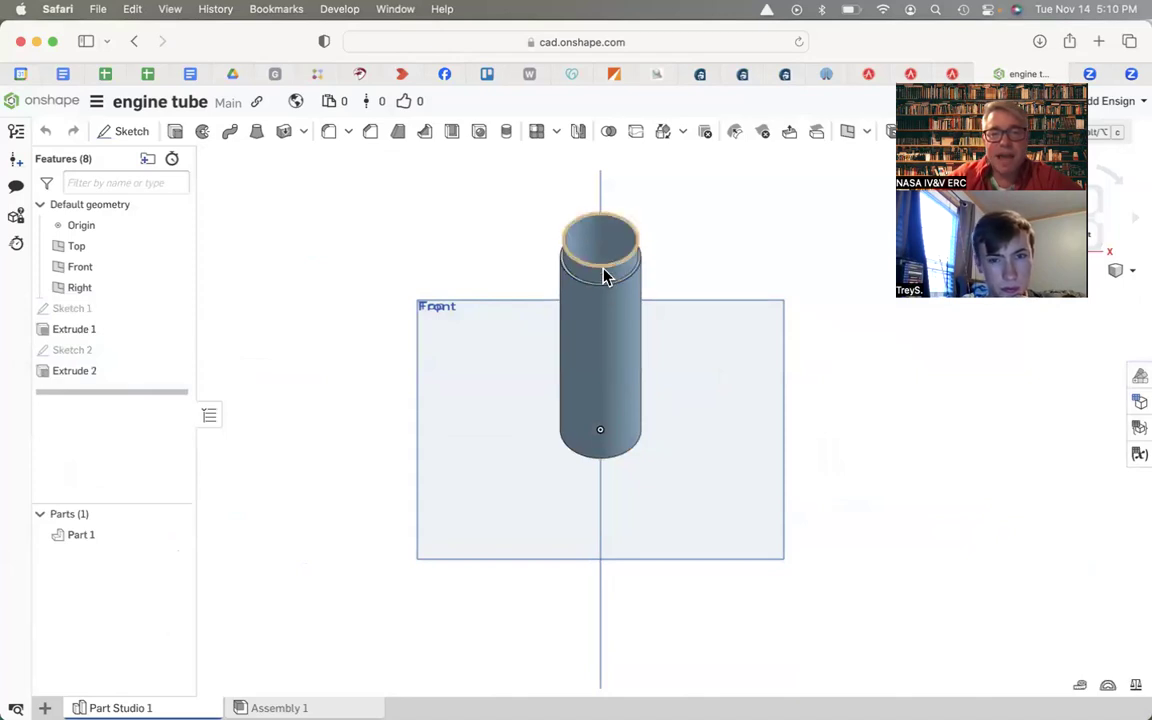
double_click(90, 370)
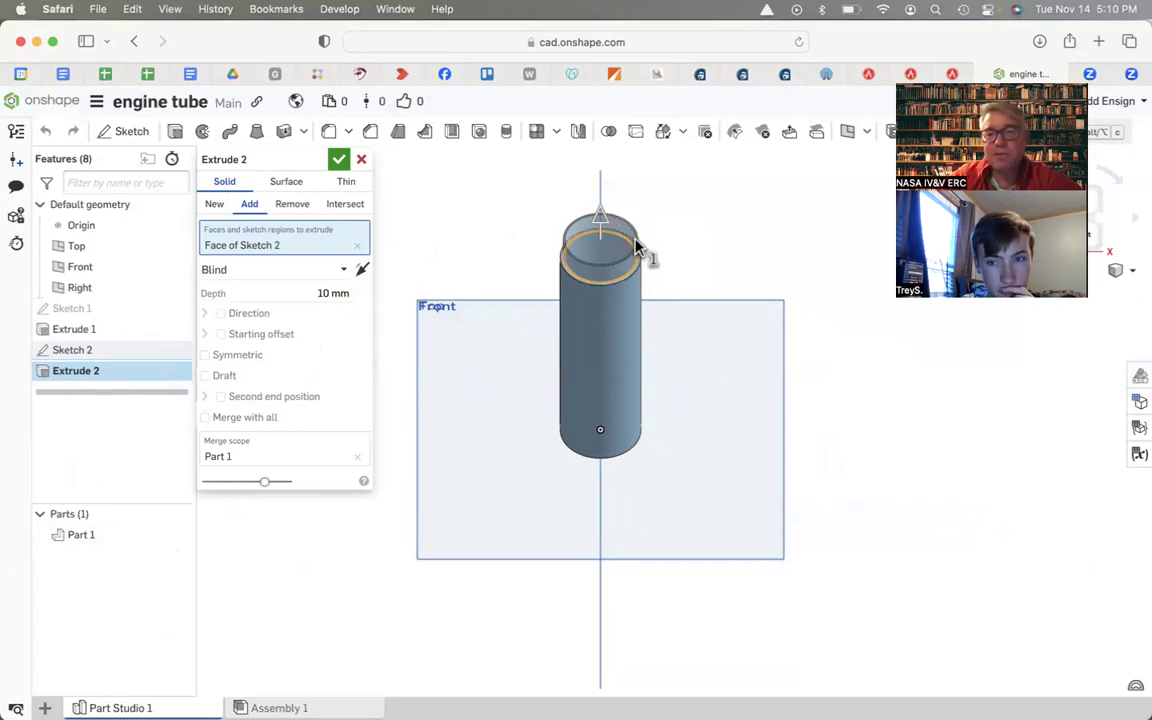
left_click(363, 165)
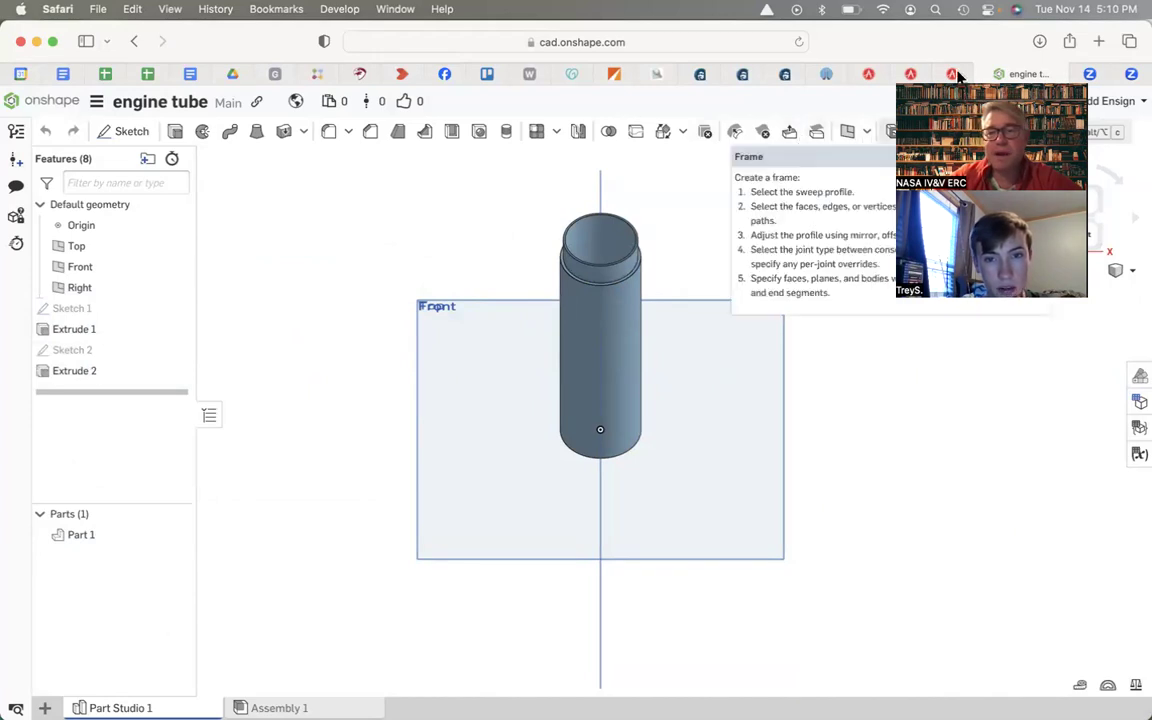
key("super+Tab")
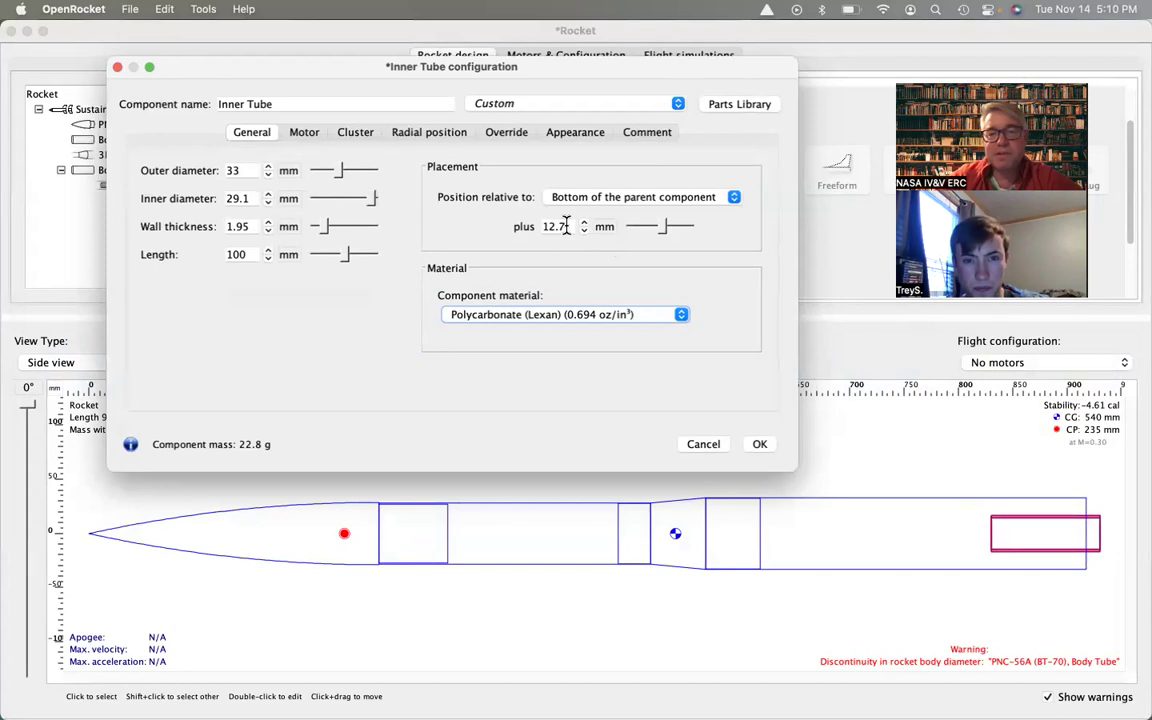
Set the inner tube's length to 110 mm and accept the configuration.
left_click(566, 226)
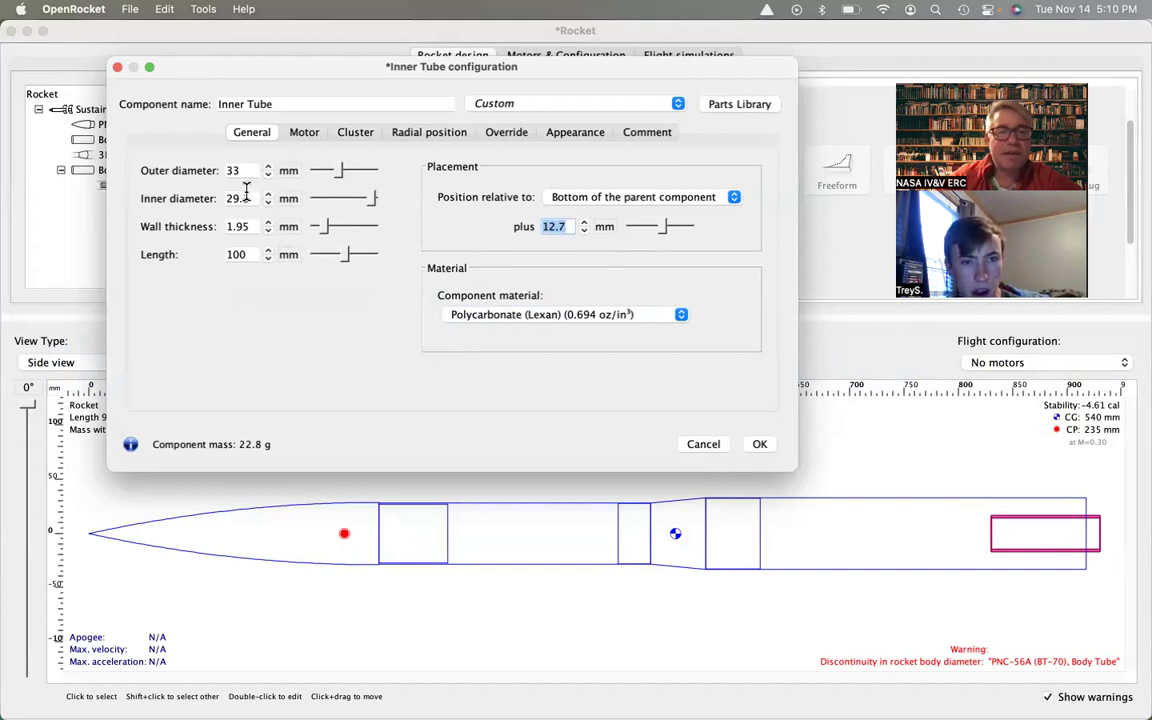
left_click(247, 256)
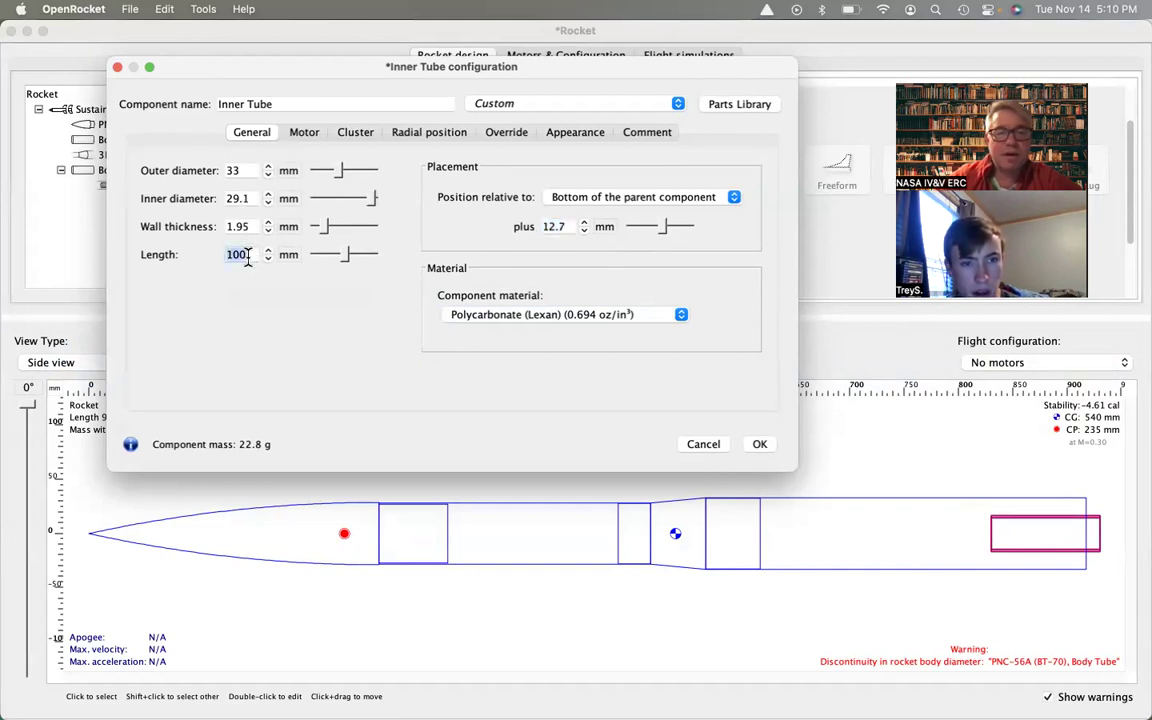
type("110")
key("Return")
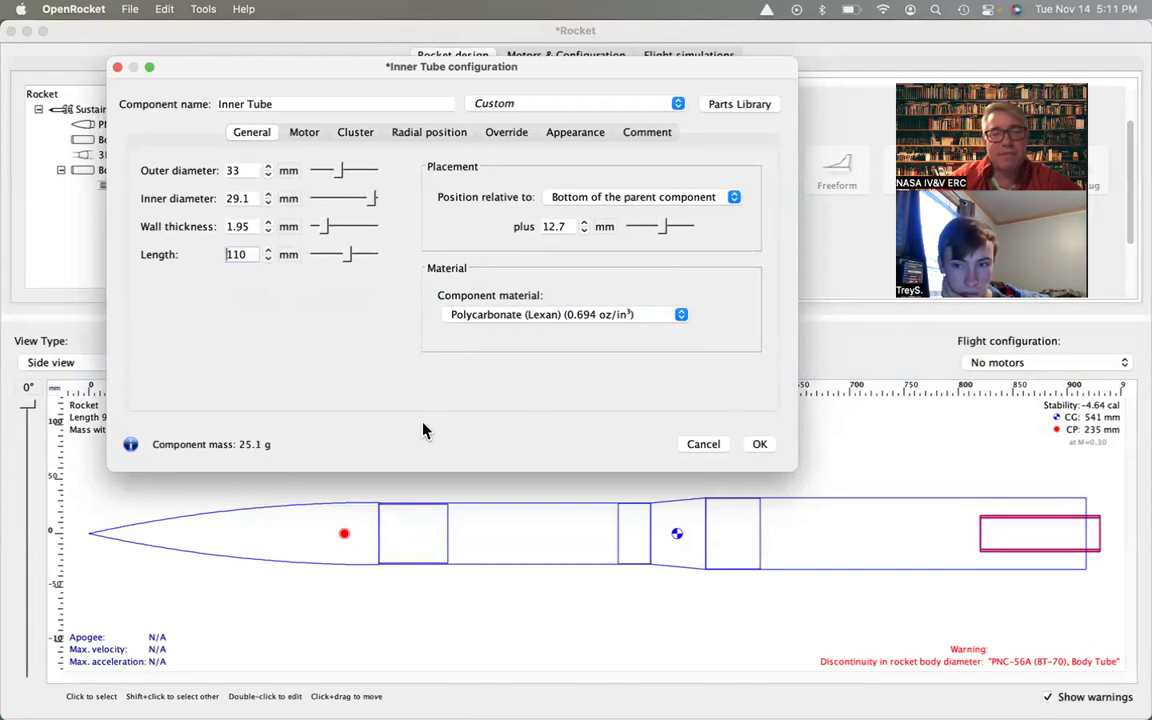
left_click(760, 444)
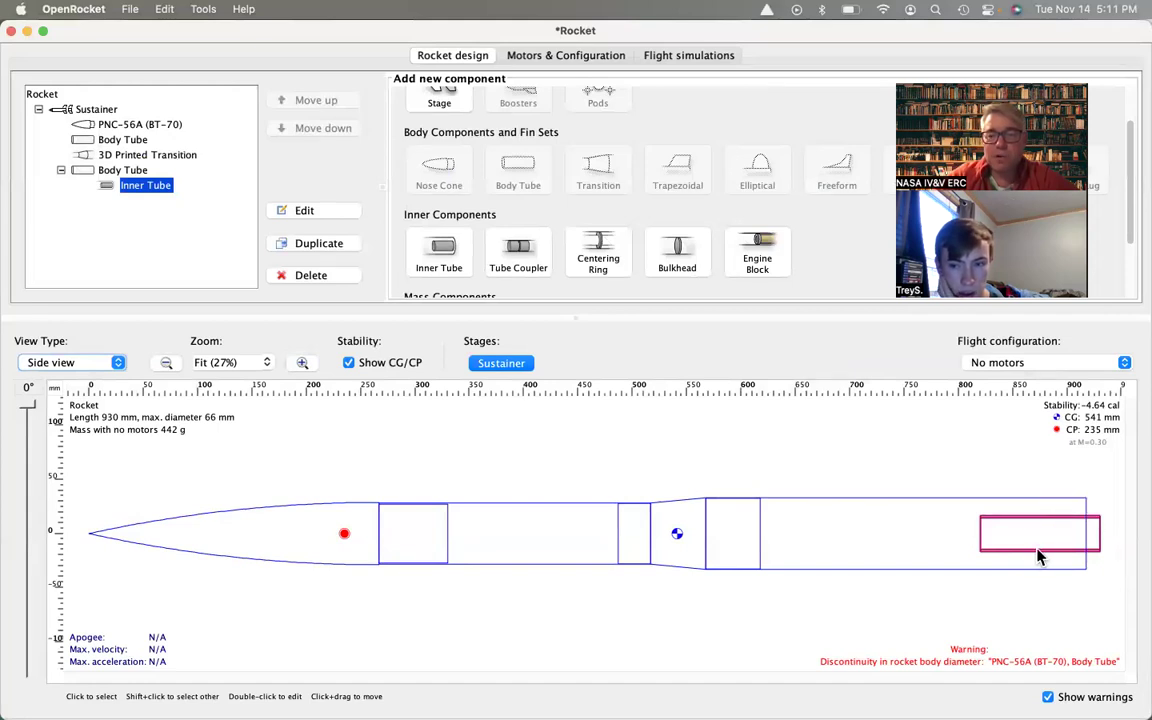
Rename the inner tube as 29mm Engine Tube.
left_click(155, 190)
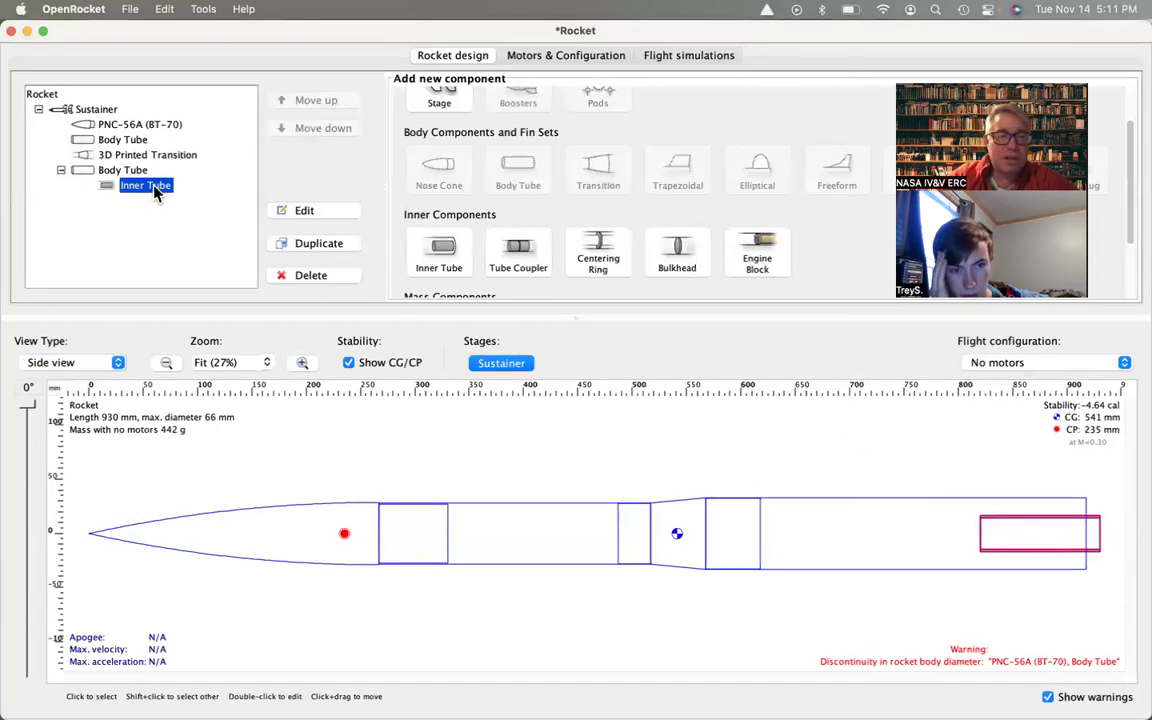
double_click(155, 190)
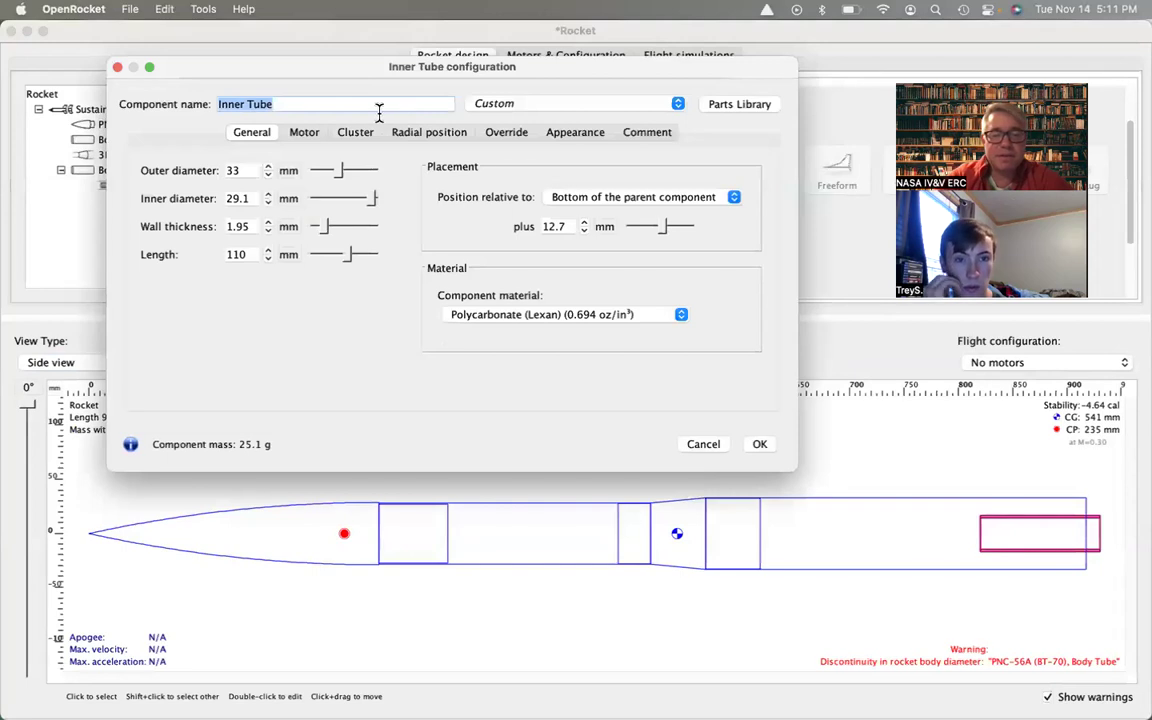
type("29mm Engi")
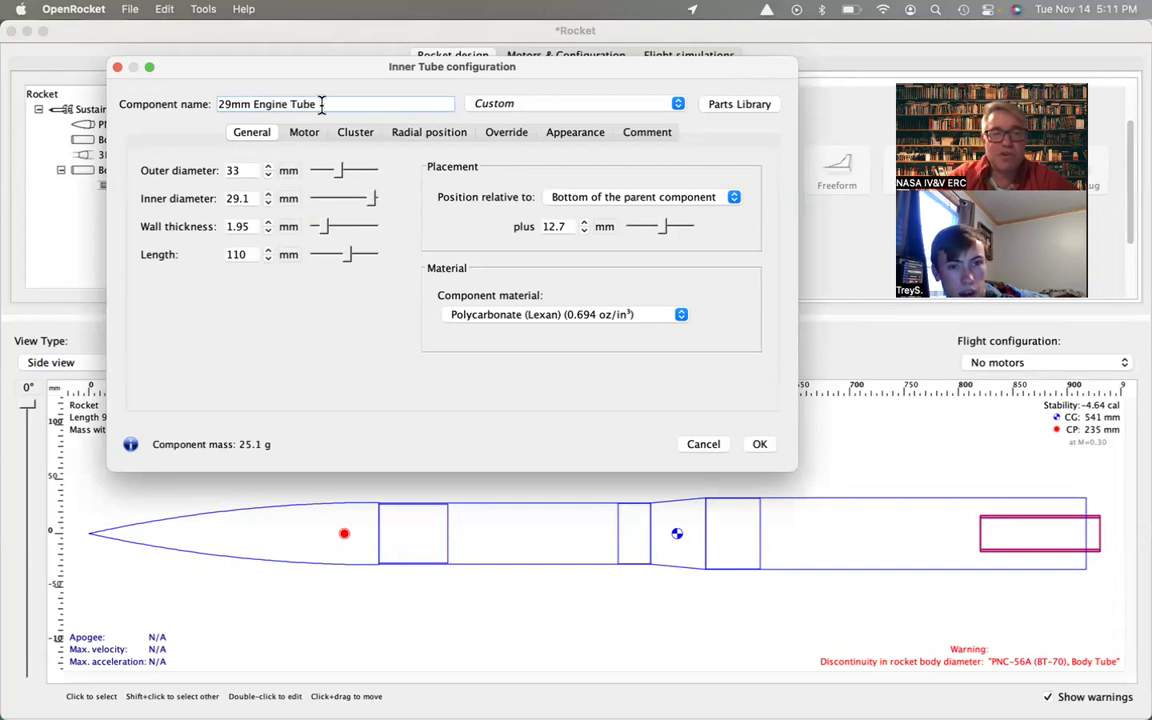
left_click(760, 446)
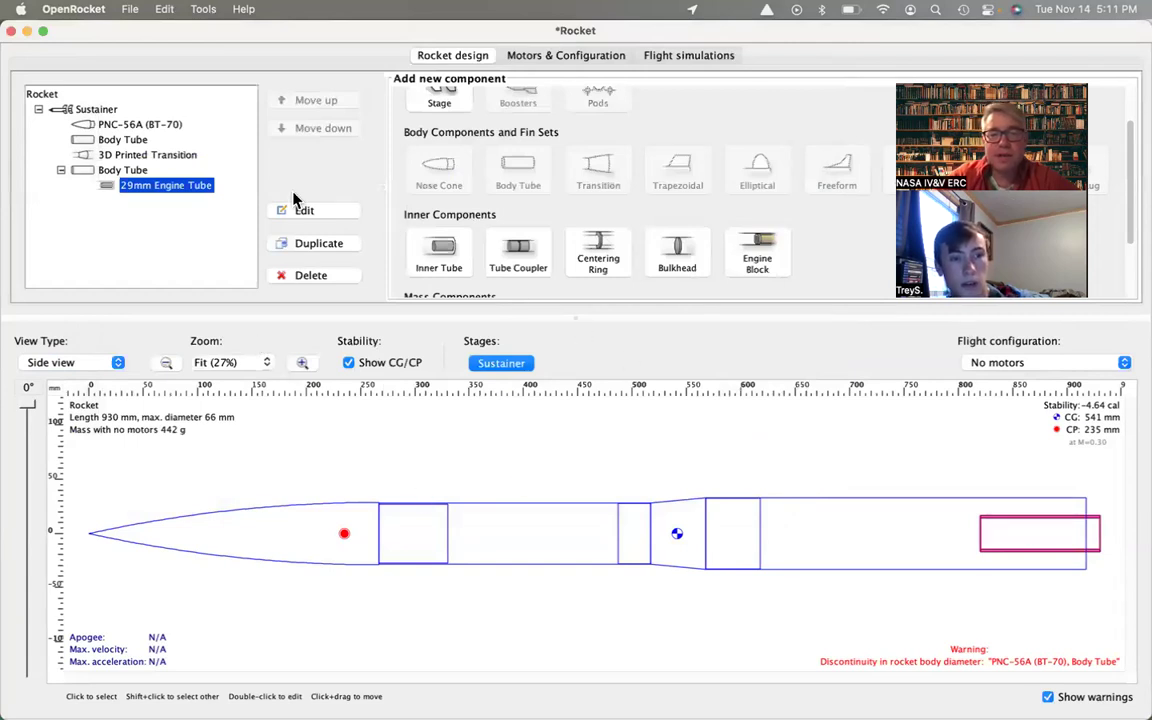
scroll(505, 248, "down", 3)
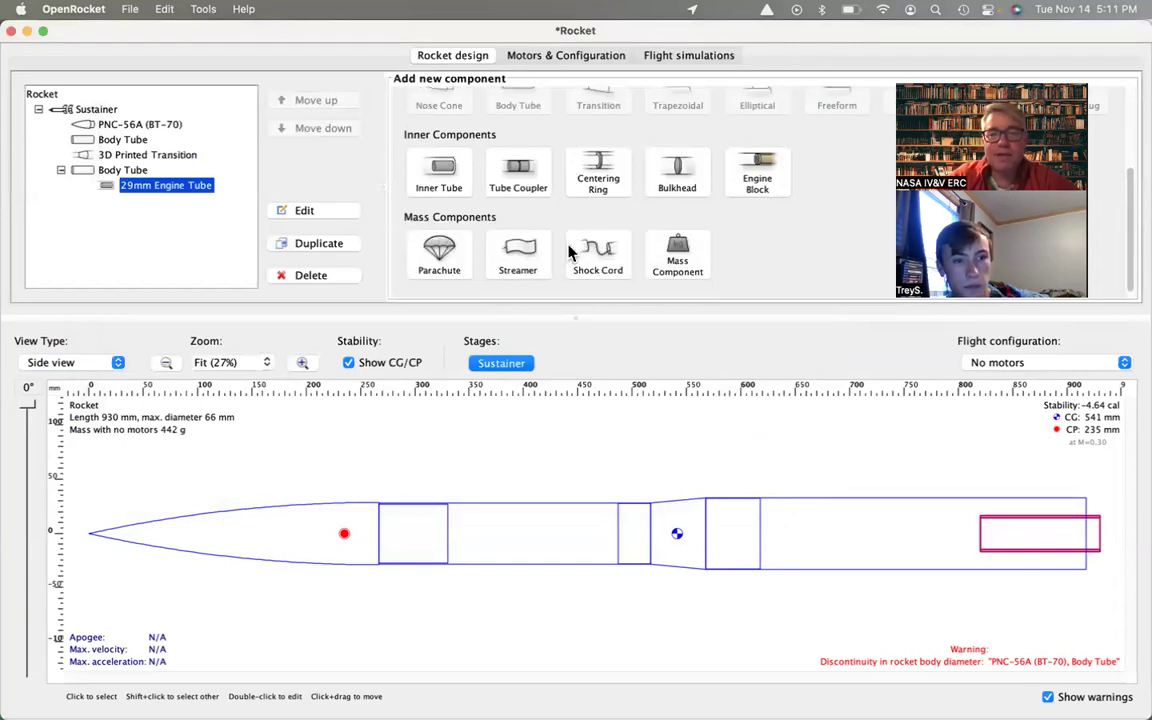
scroll(568, 252, "up", 3)
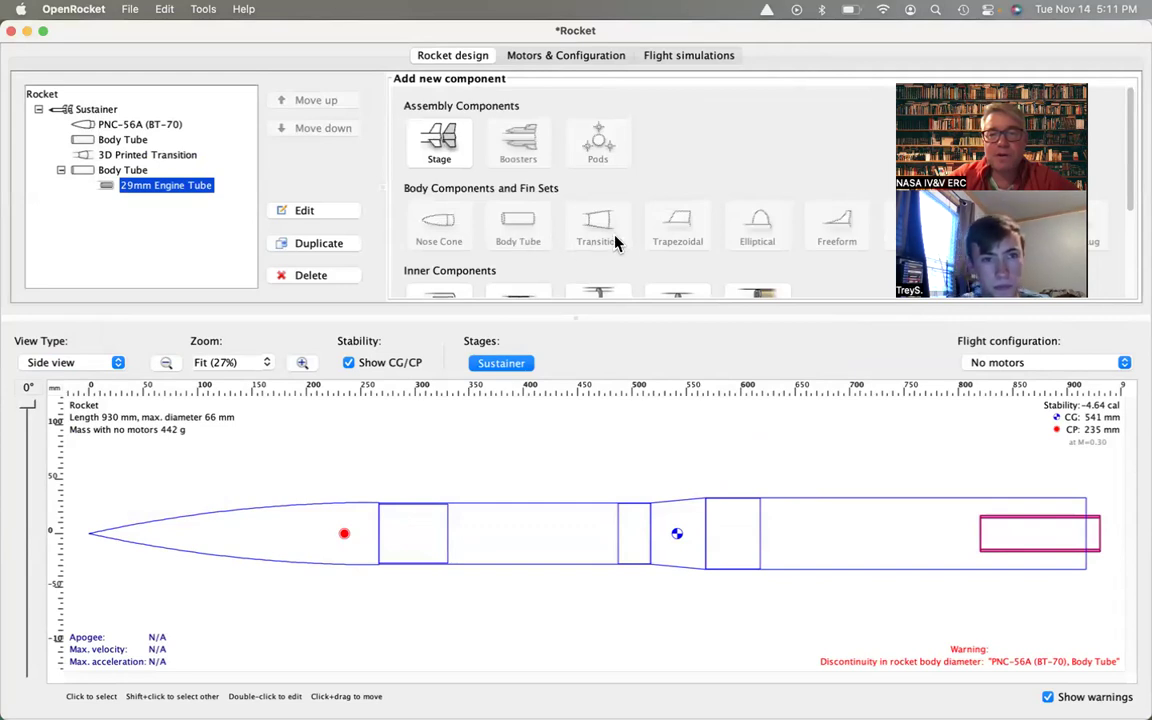
scroll(580, 244, "down", 2)
left_click(604, 247)
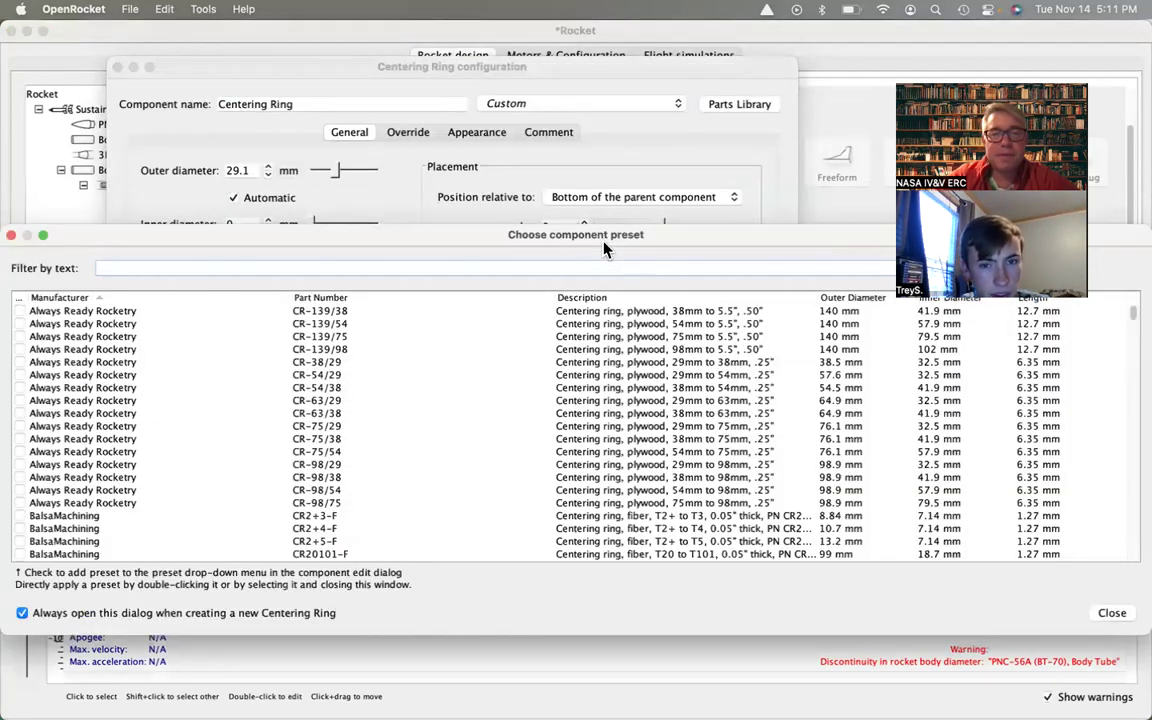
left_click(11, 235)
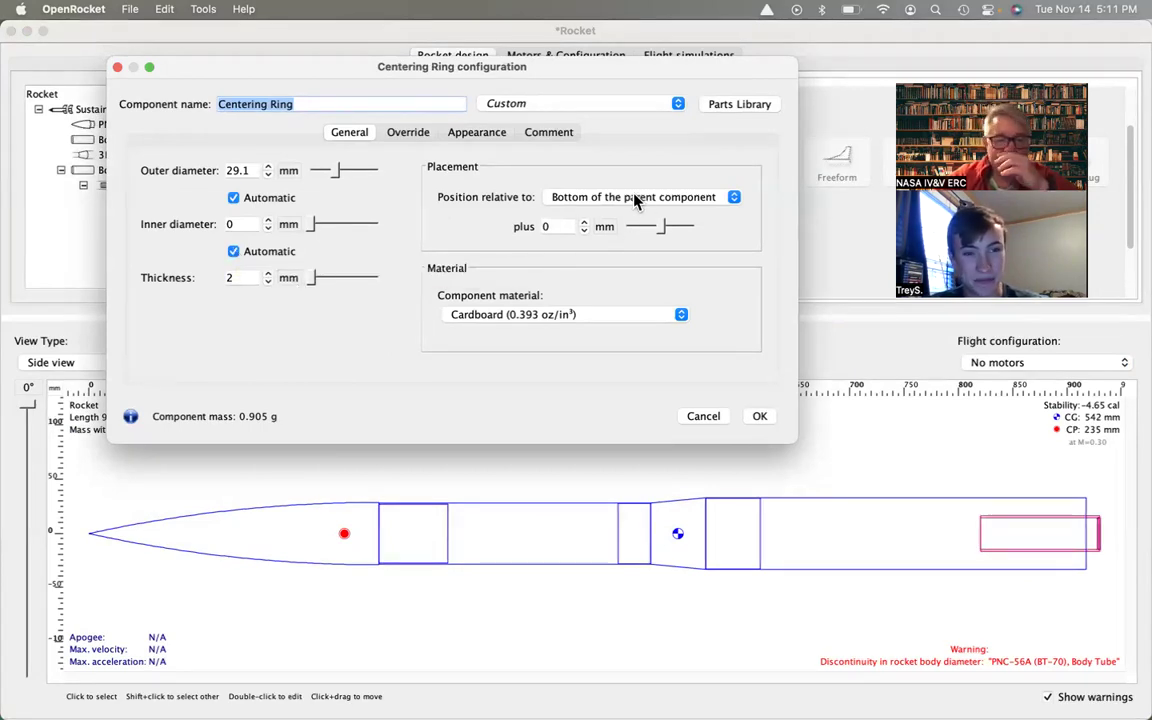
left_click_drag(661, 230, 657, 231)
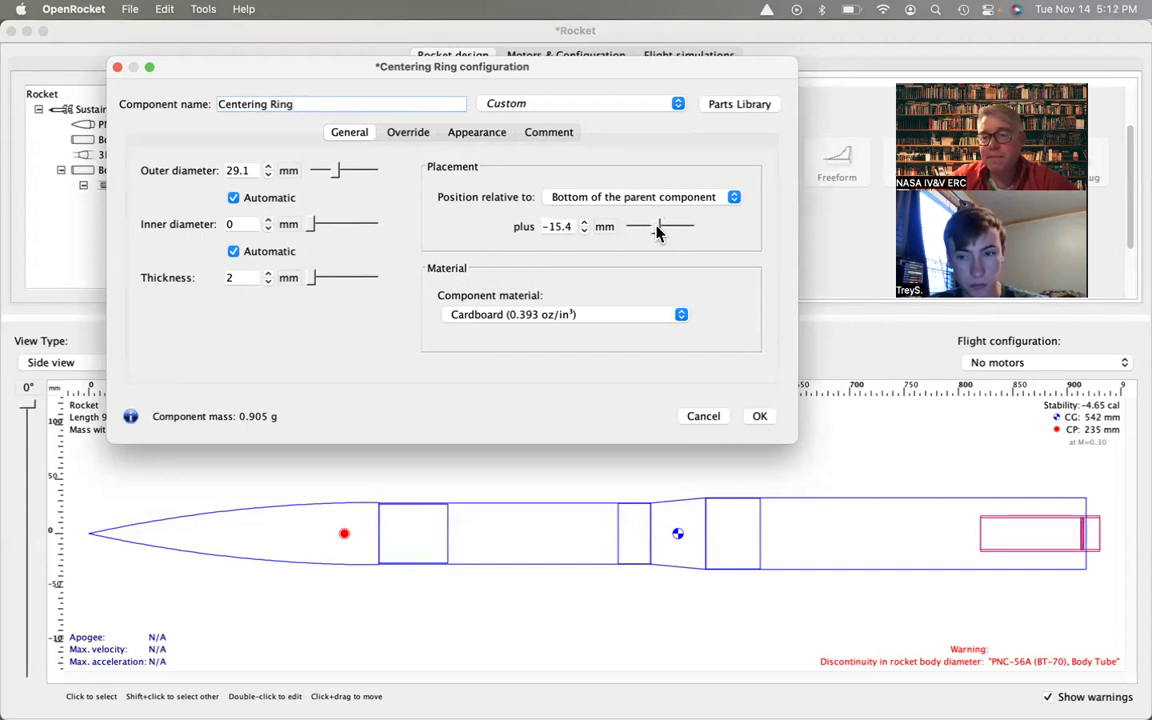
left_click(585, 230)
left_click(585, 230)
left_click(585, 230)
left_click(585, 222)
left_click(585, 222)
left_click(585, 222)
left_click(585, 222)
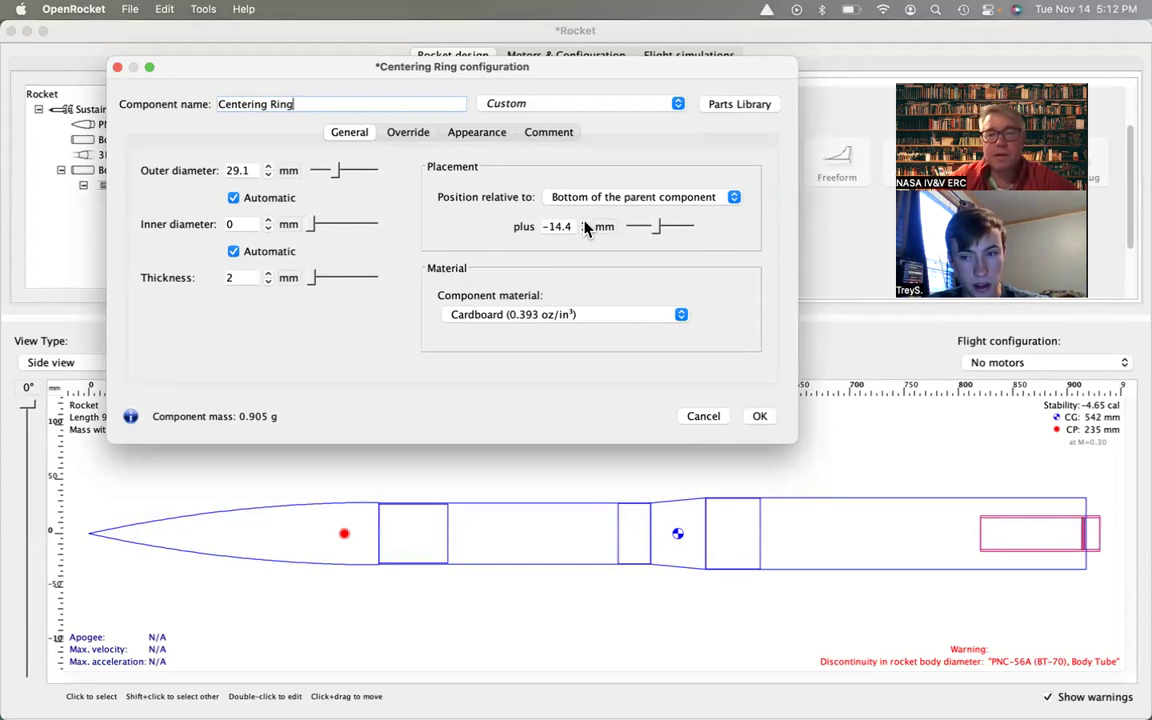
left_click(589, 316)
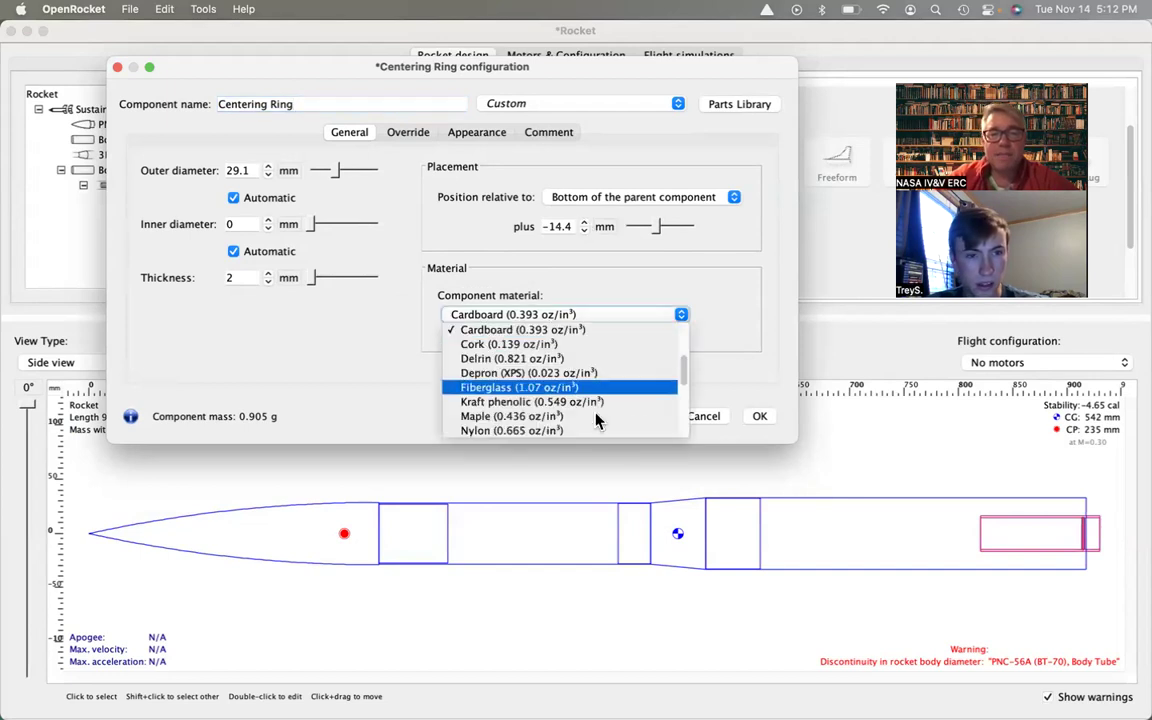
scroll(595, 410, "down", 3)
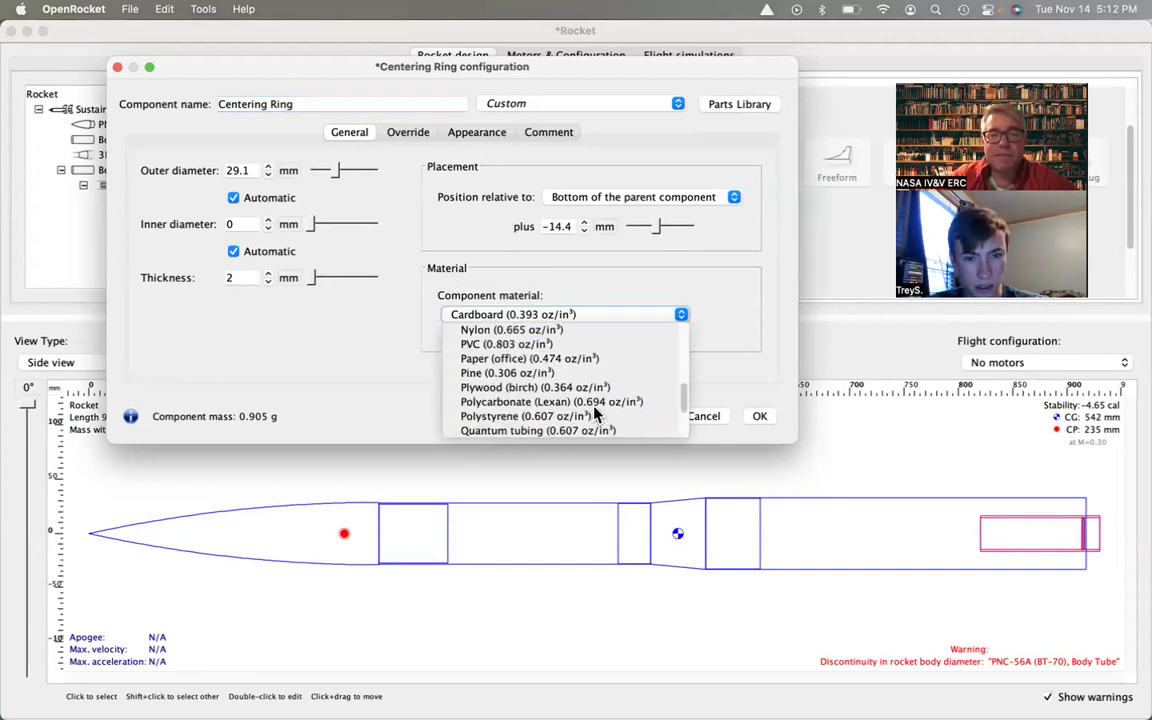
left_click(590, 404)
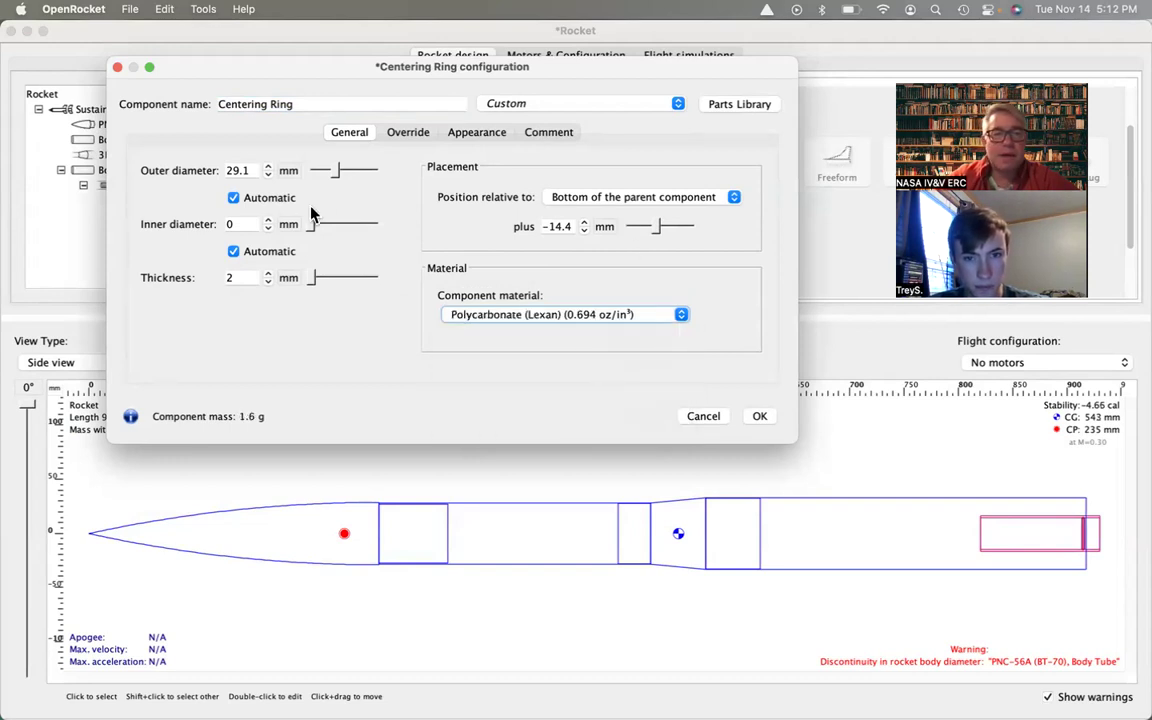
double_click(230, 277)
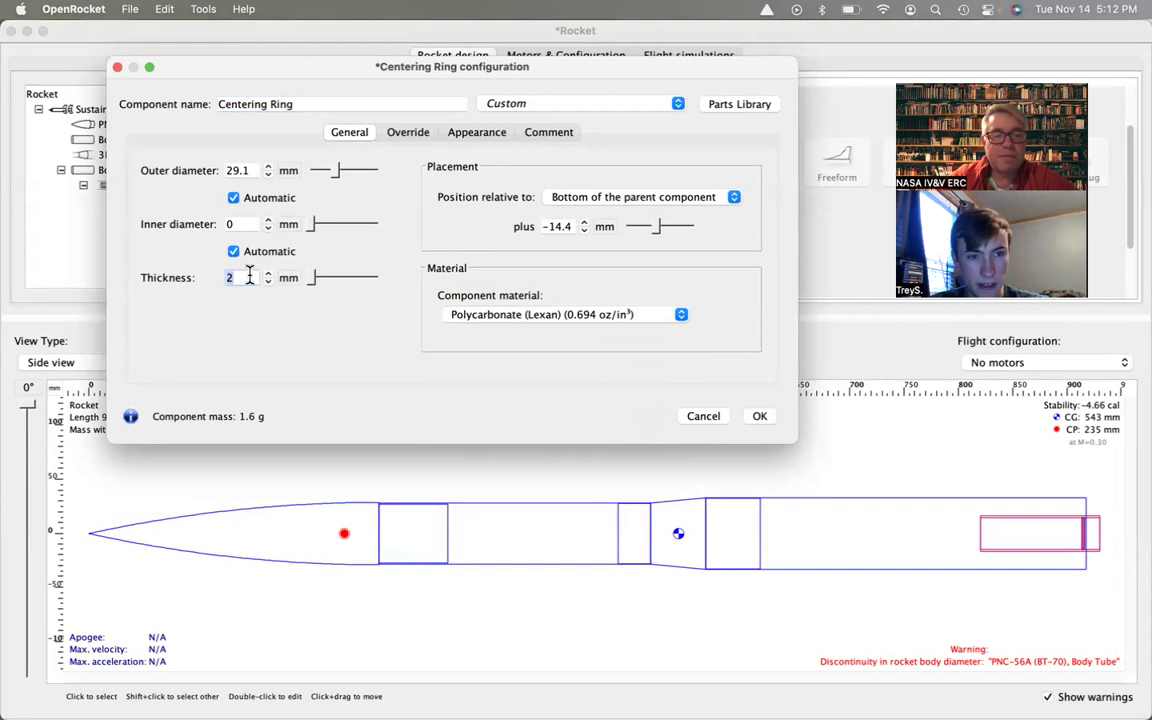
type("3")
key("Tab")
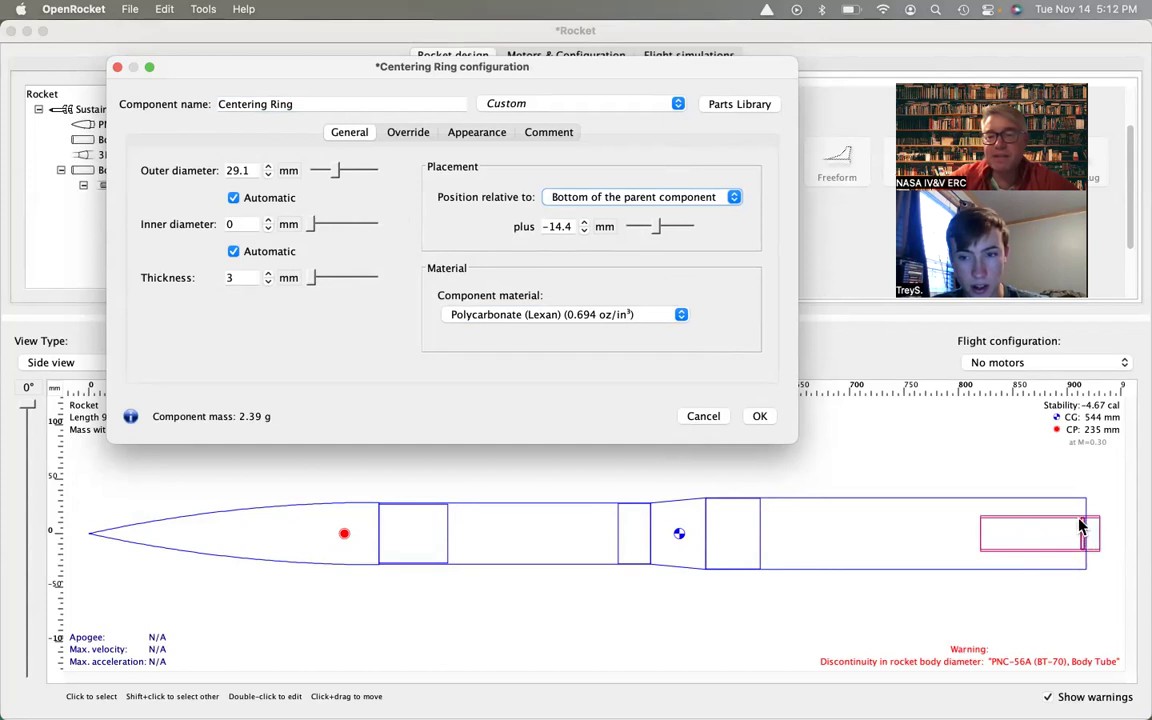
left_click(705, 419)
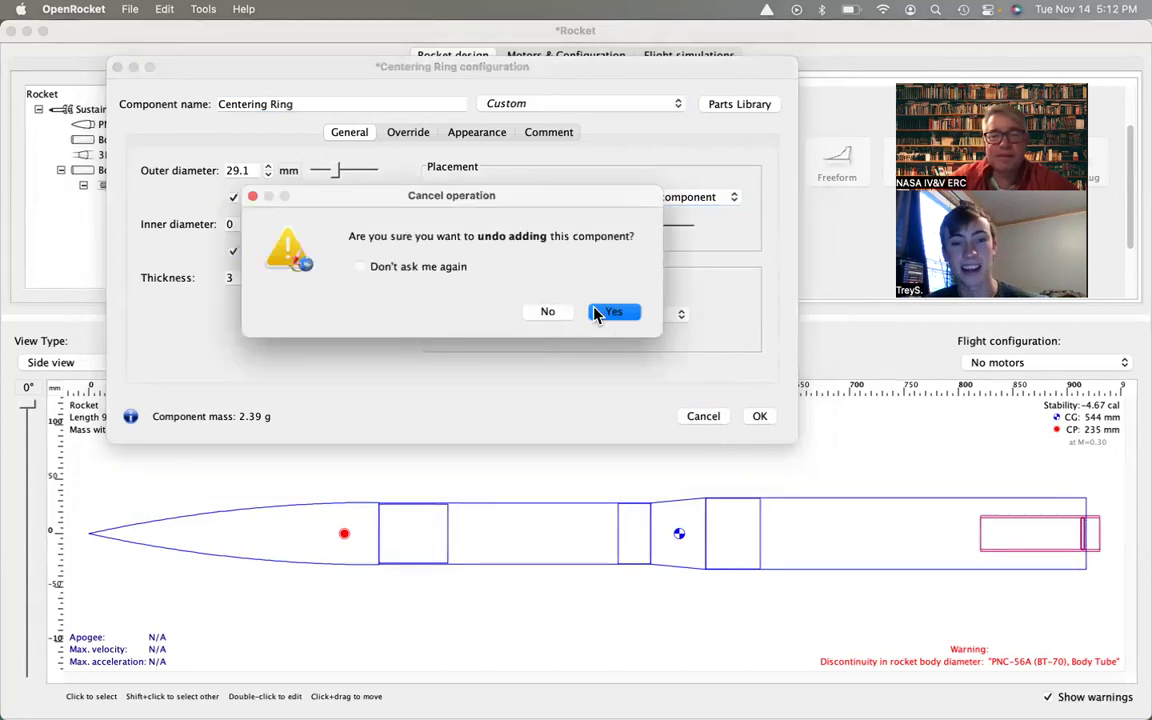
left_click(607, 318)
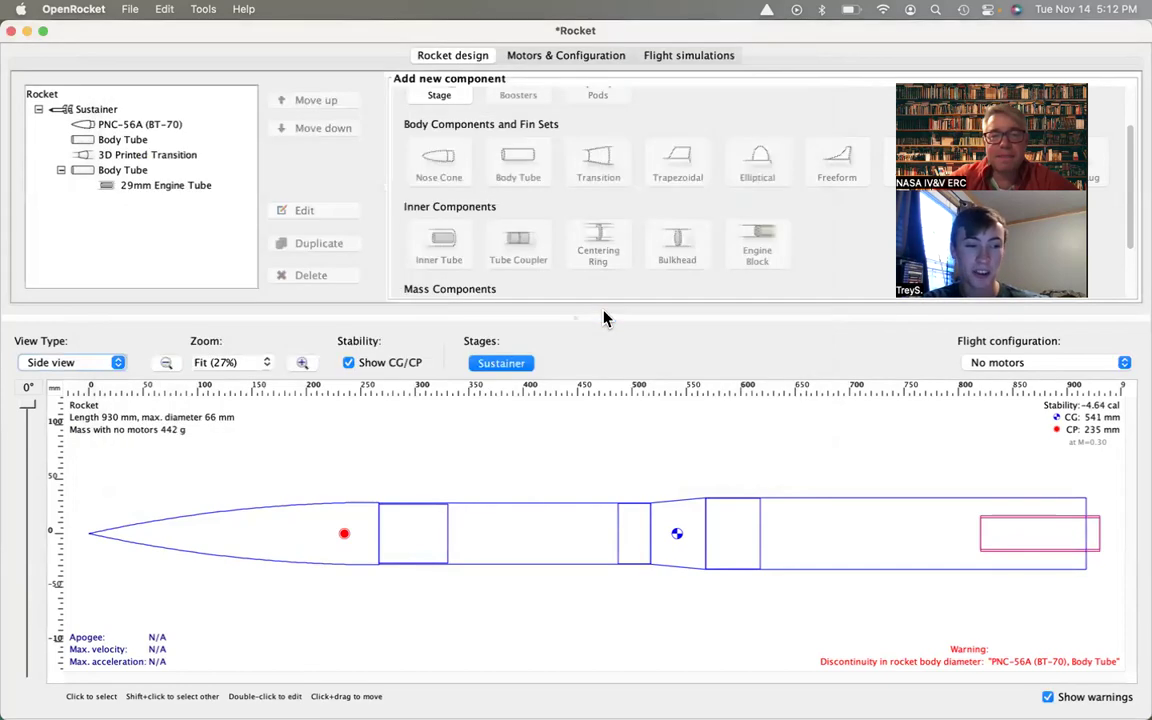
Rename the body tube that holds the engine tube as Booster.
left_click(130, 172)
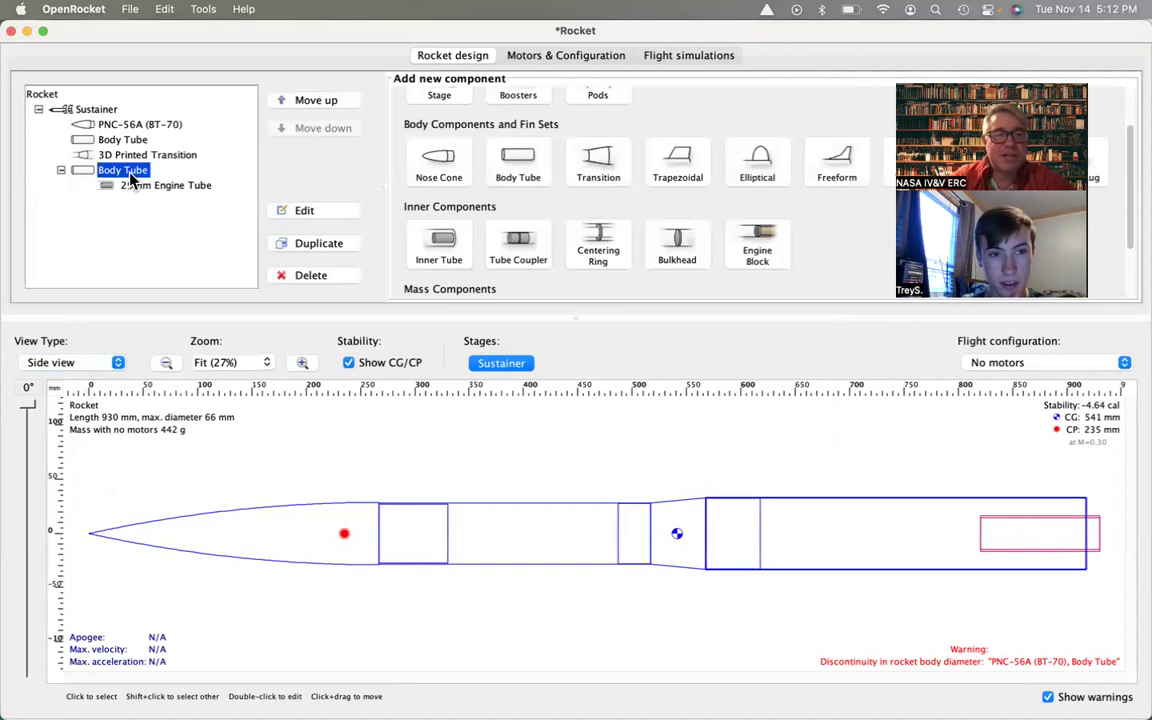
double_click(131, 178)
type("Booster")
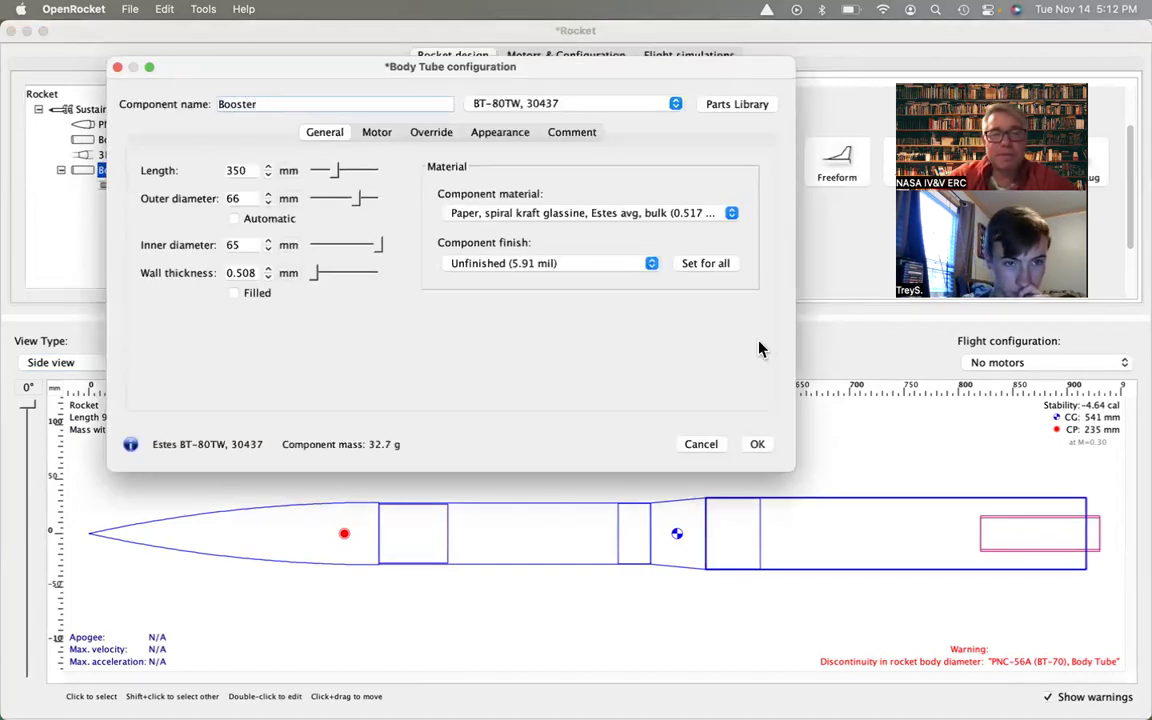
left_click(757, 444)
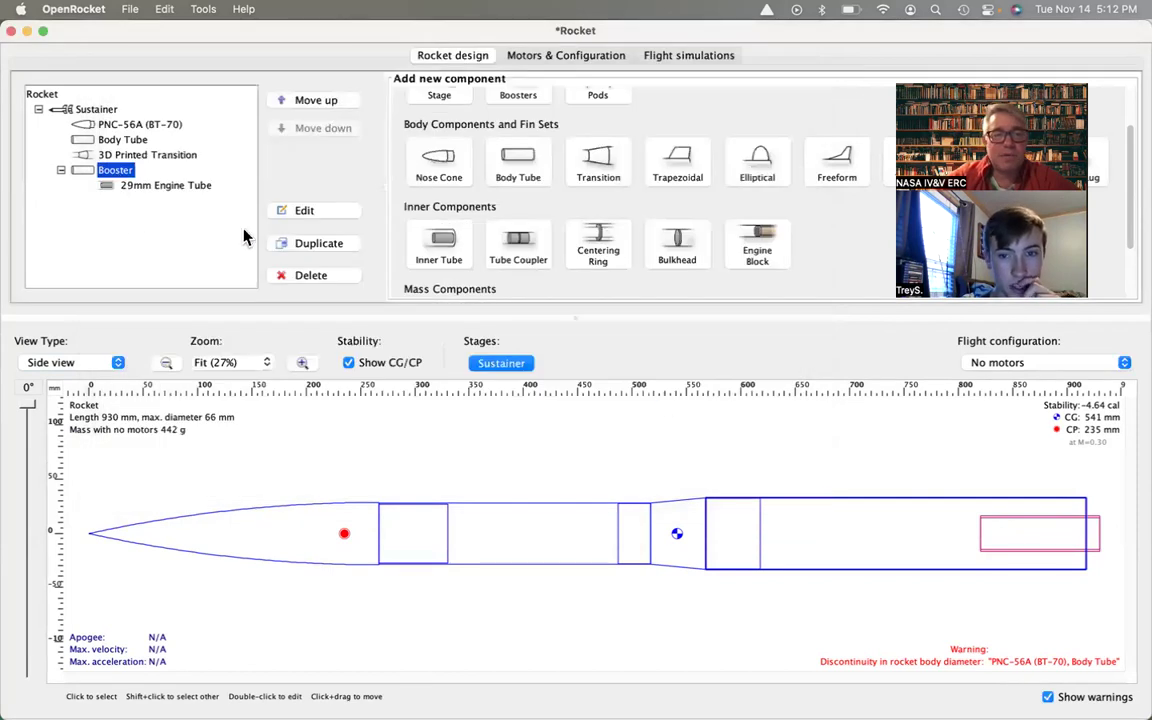
Add a custom centering ring to the Booster tube without using a preset and set its thickness to 3 mm.
left_click(612, 252)
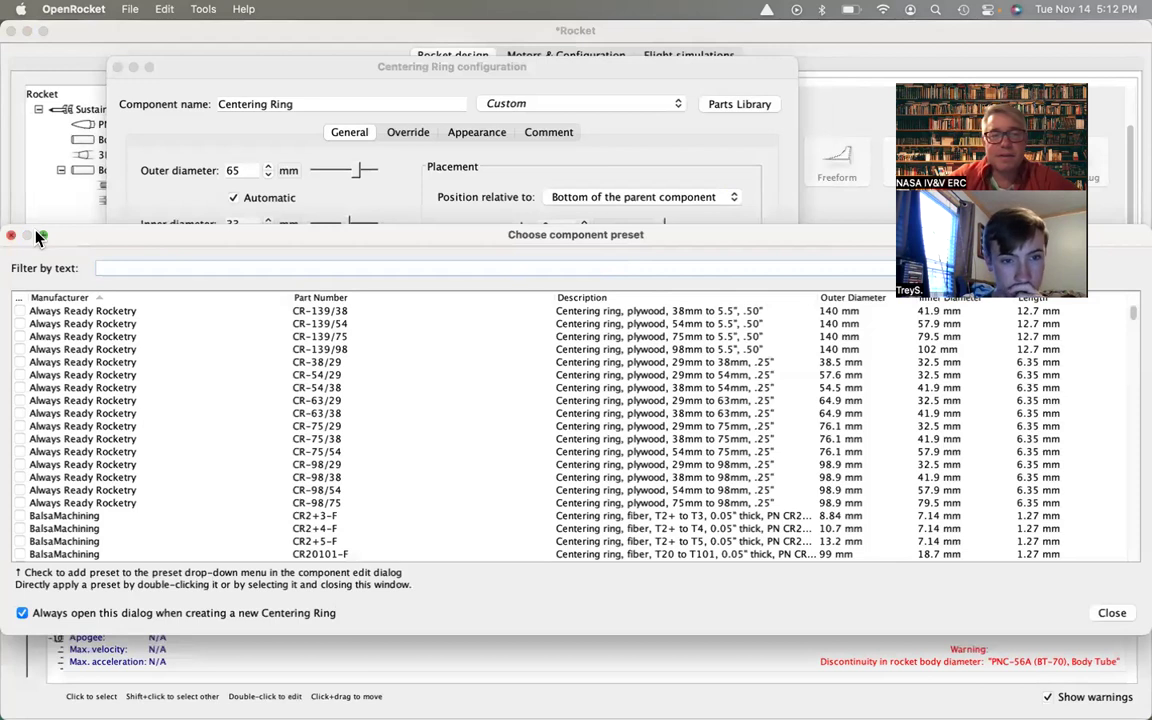
left_click(11, 234)
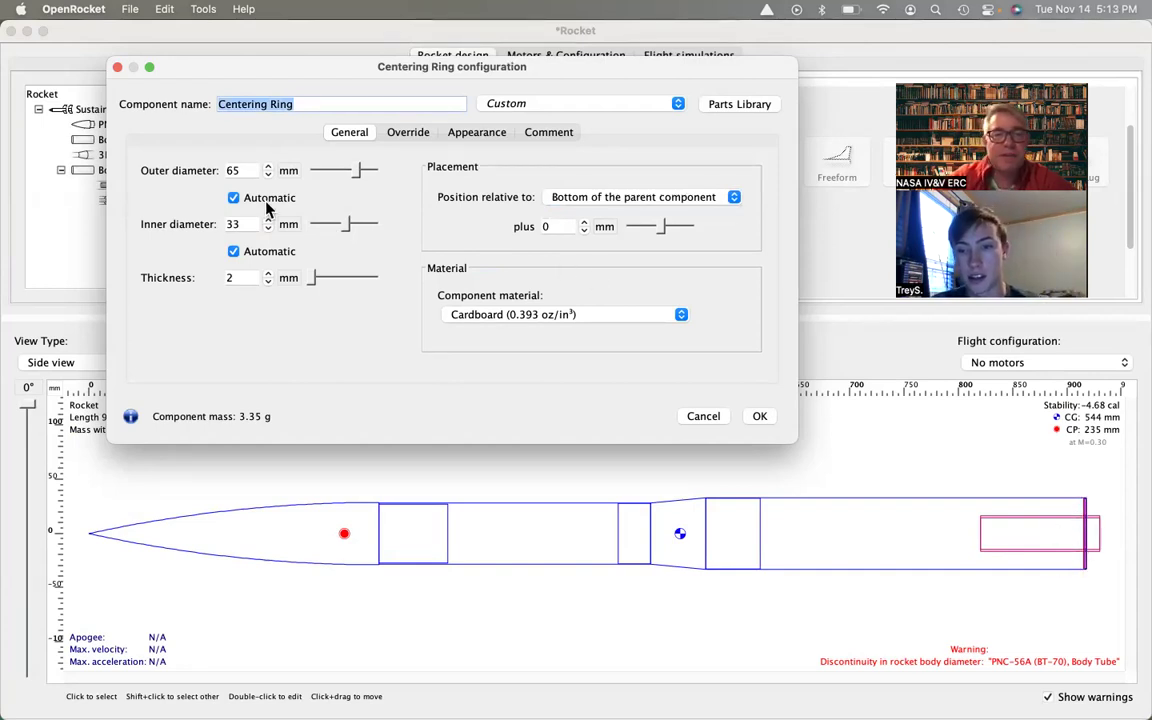
left_click(244, 280)
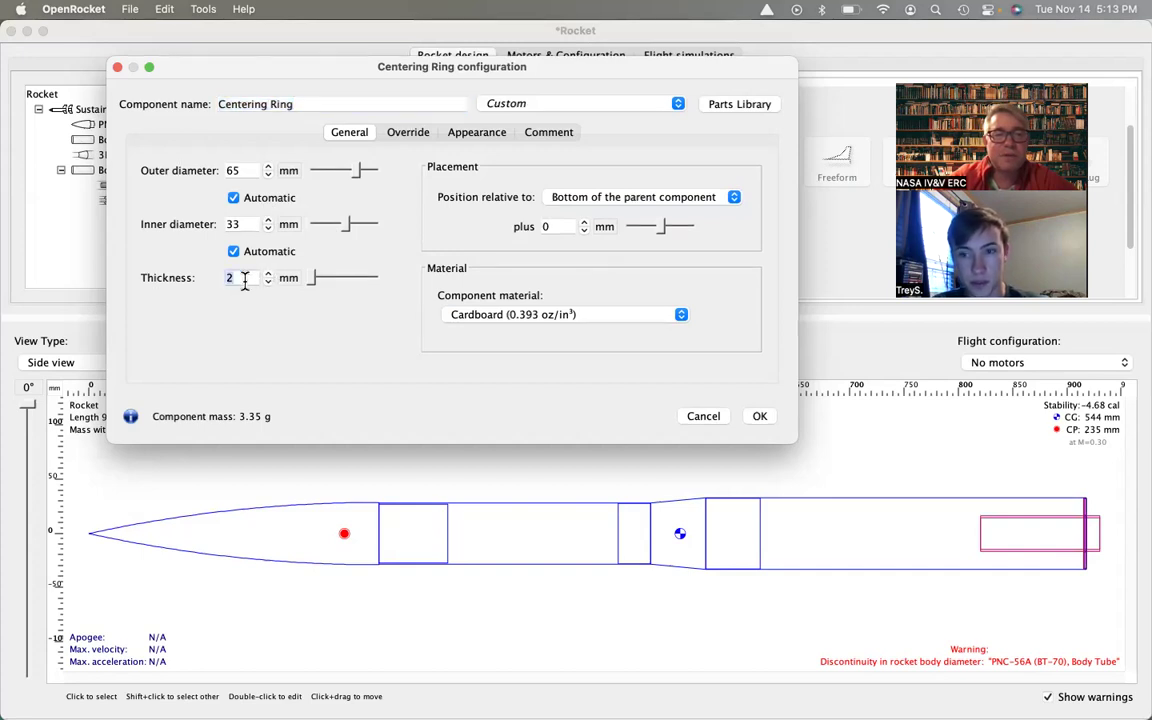
type("3")
key("Tab")
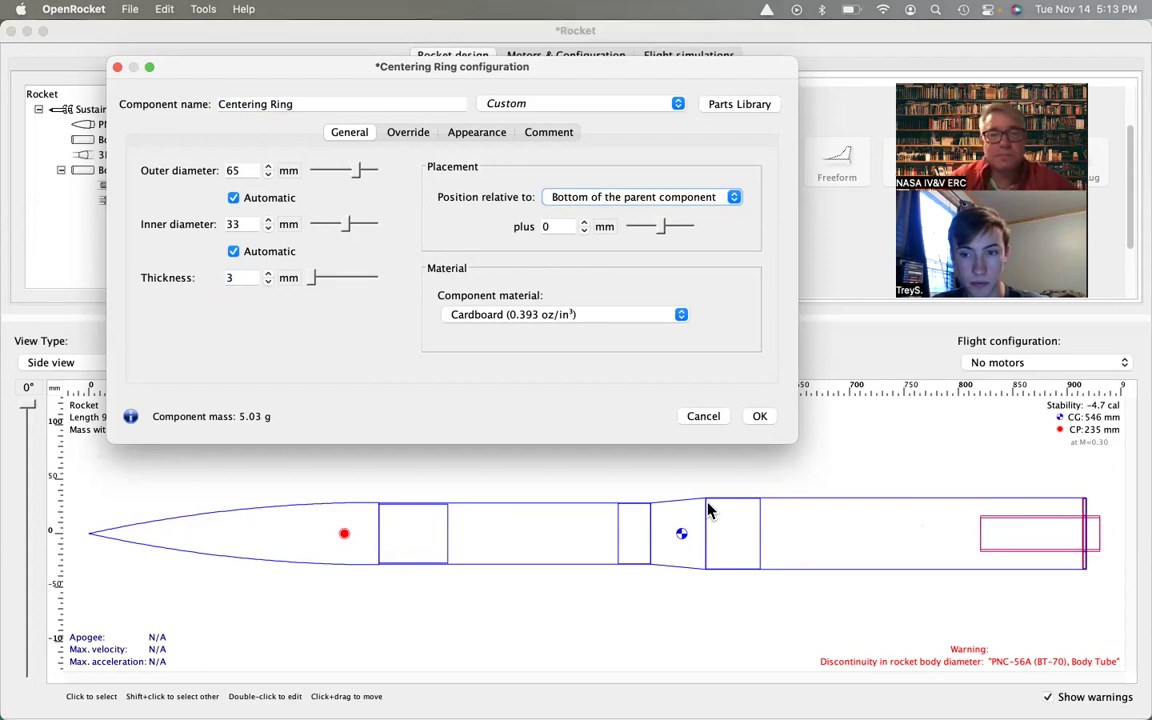
Set the centering ring's material to Polycarbonate (Lexan), accept it, and duplicate the ring within the Booster.
left_click(613, 318)
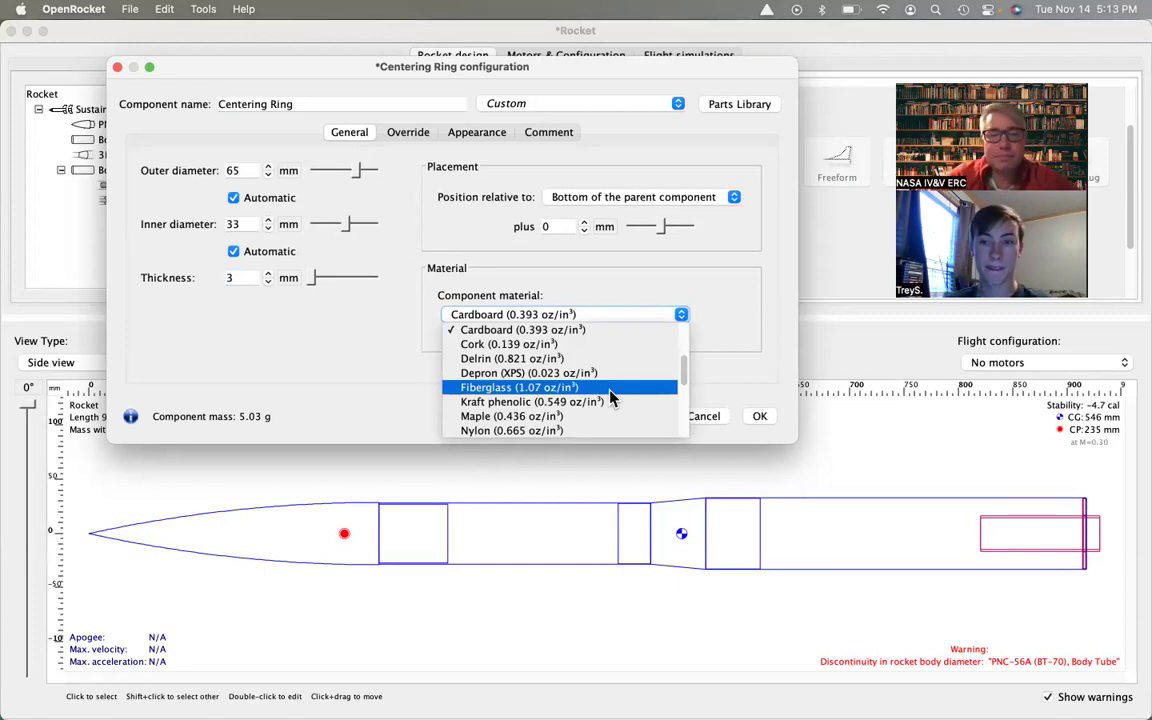
scroll(606, 401, "down", 5)
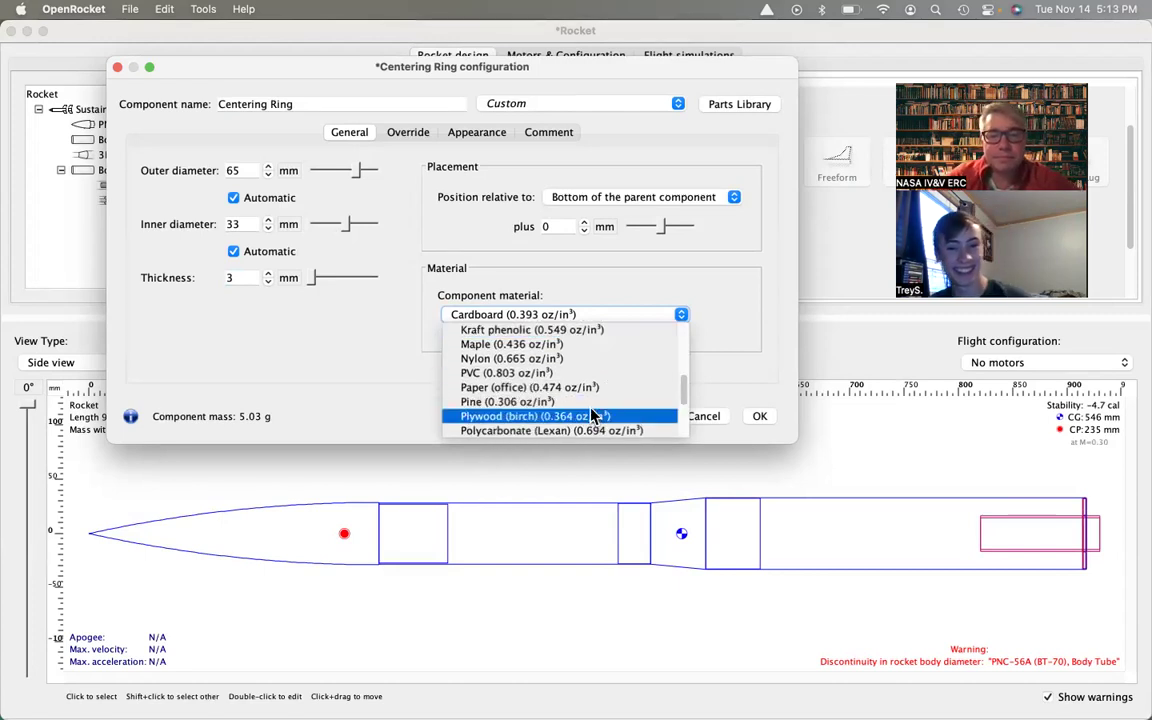
scroll(594, 416, "down", 1)
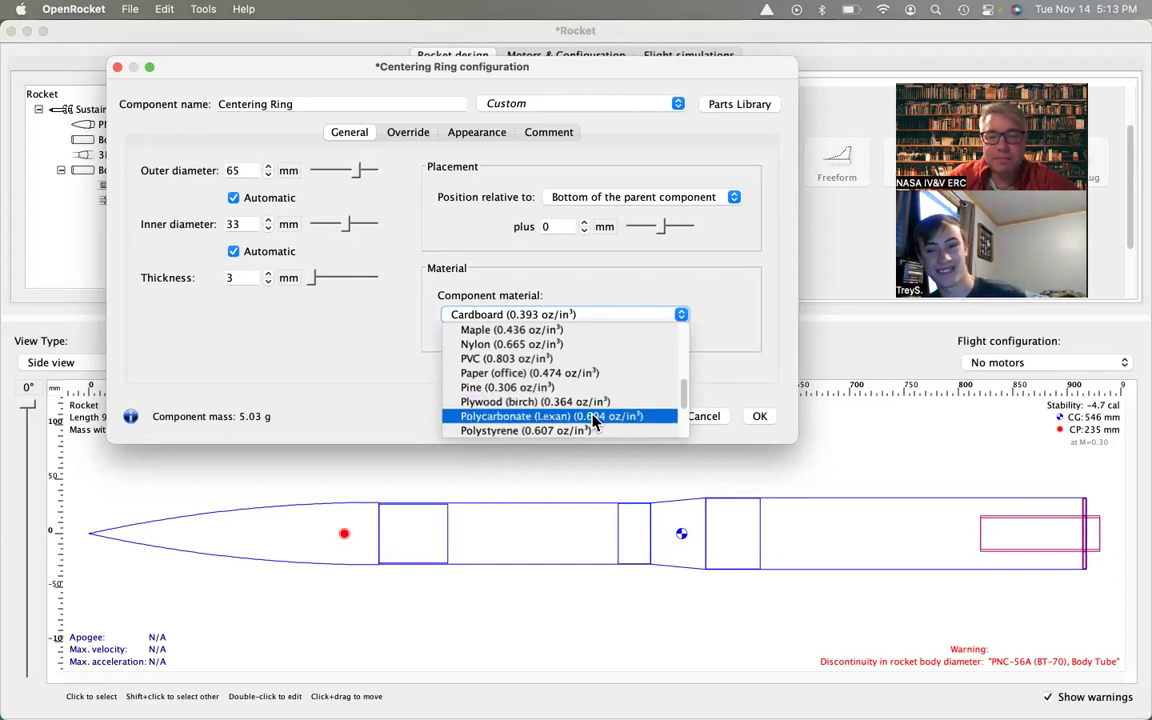
left_click(594, 417)
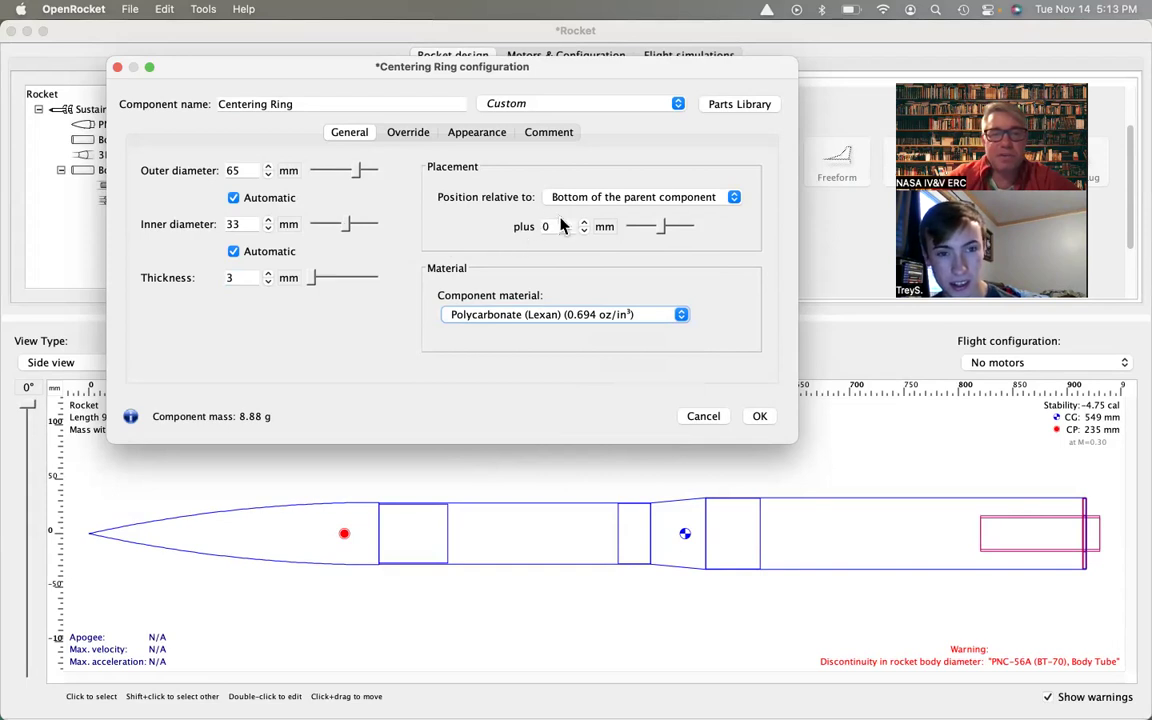
left_click(758, 419)
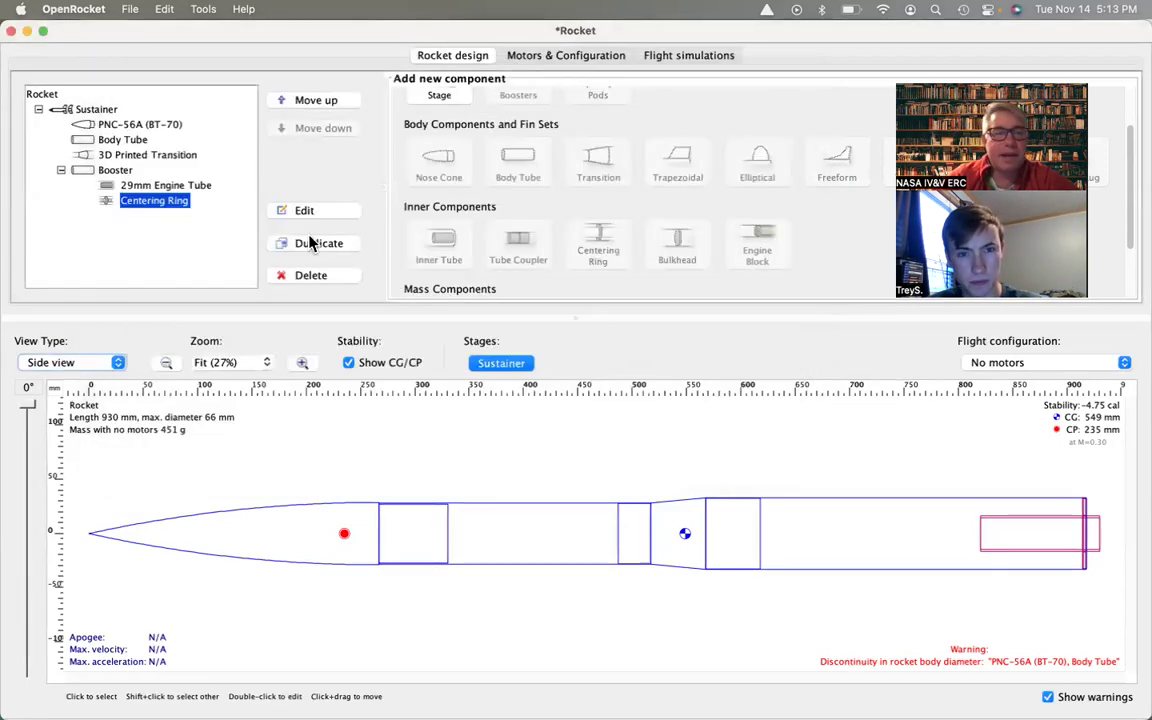
right_click(141, 206)
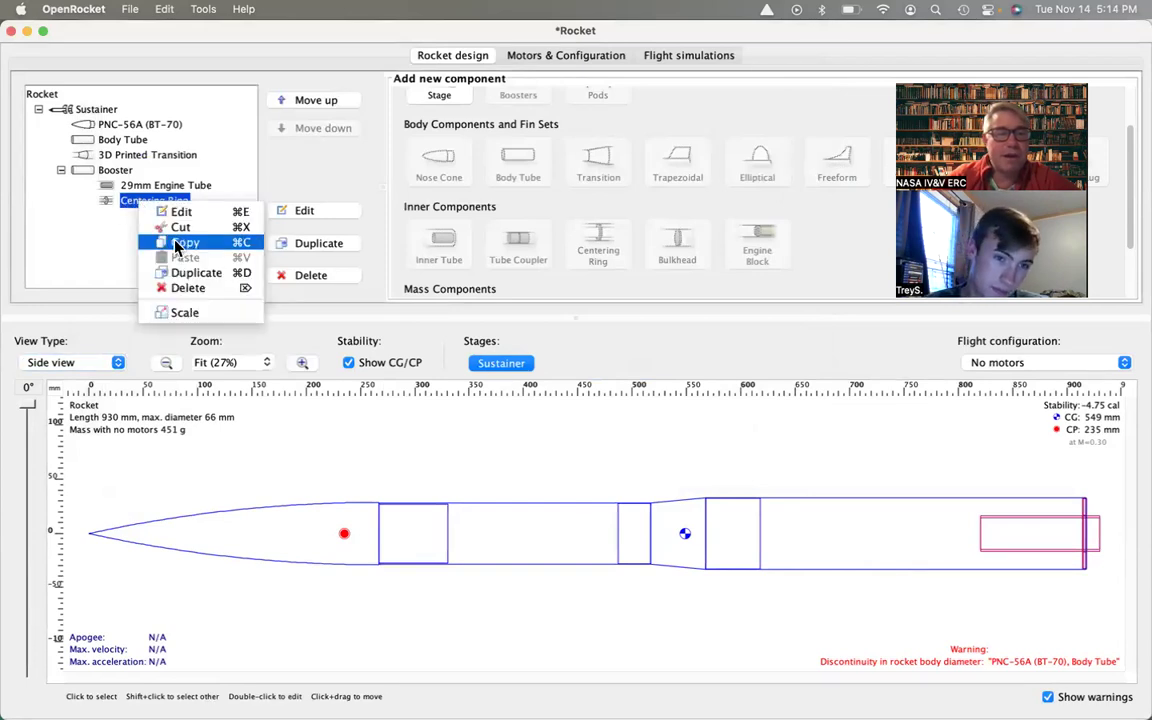
left_click(187, 273)
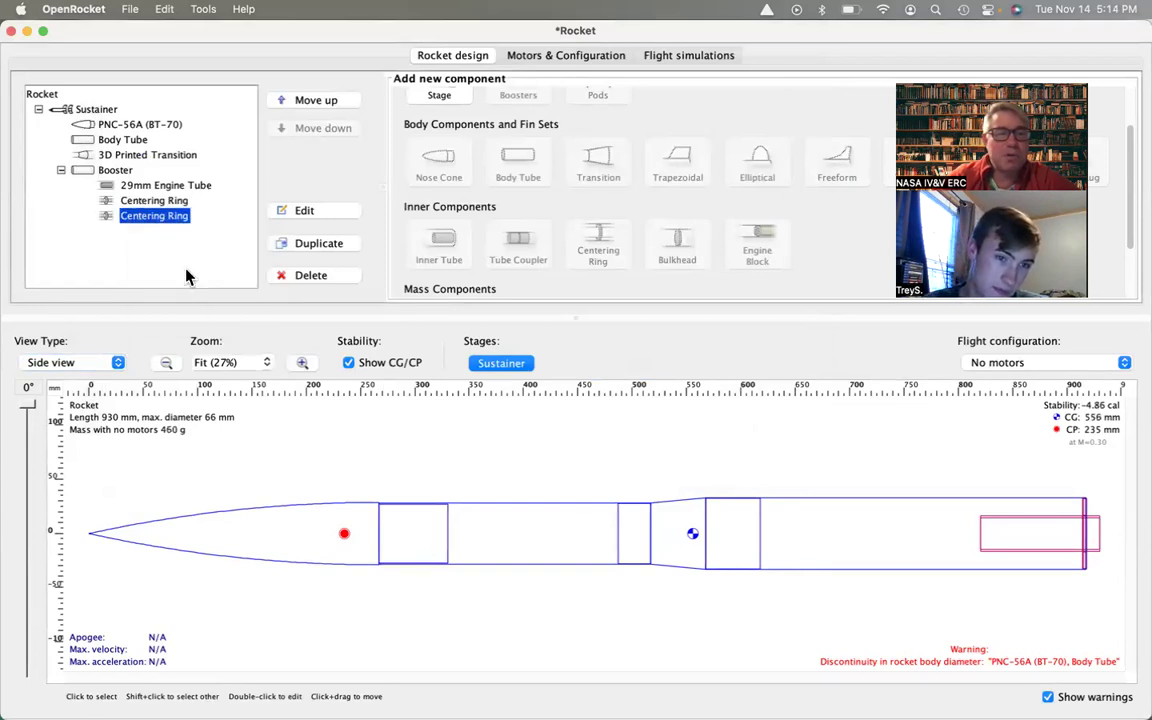
left_click(145, 202)
double_click(145, 207)
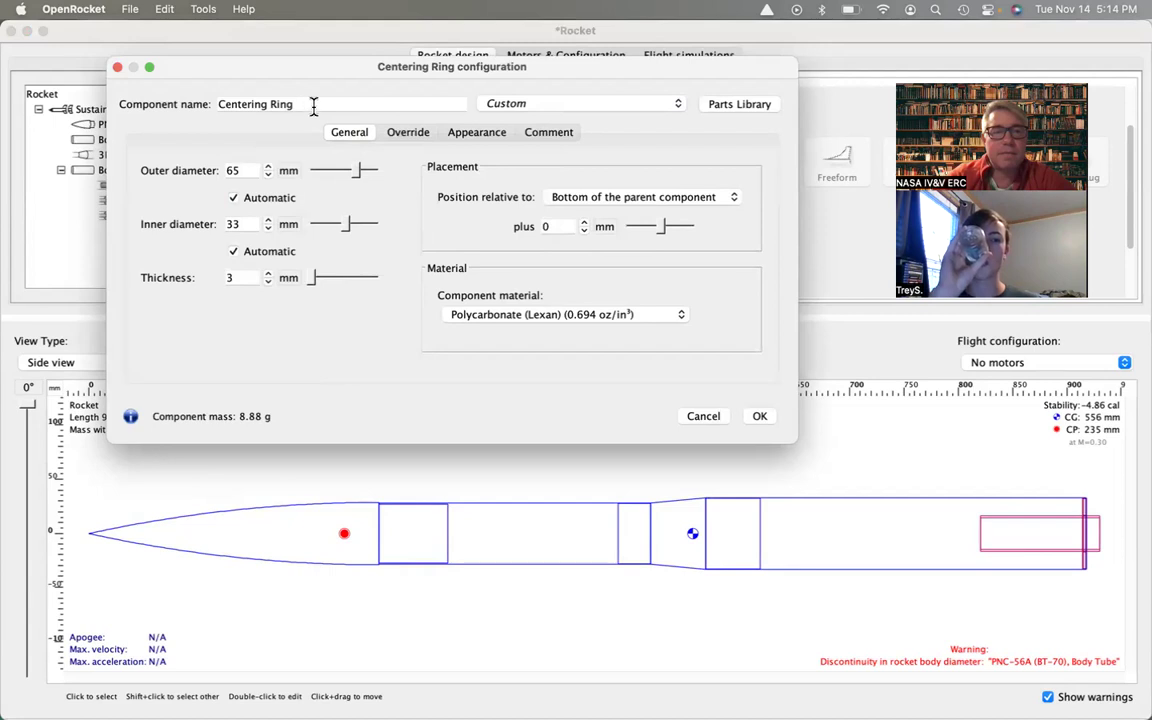
left_click(712, 418)
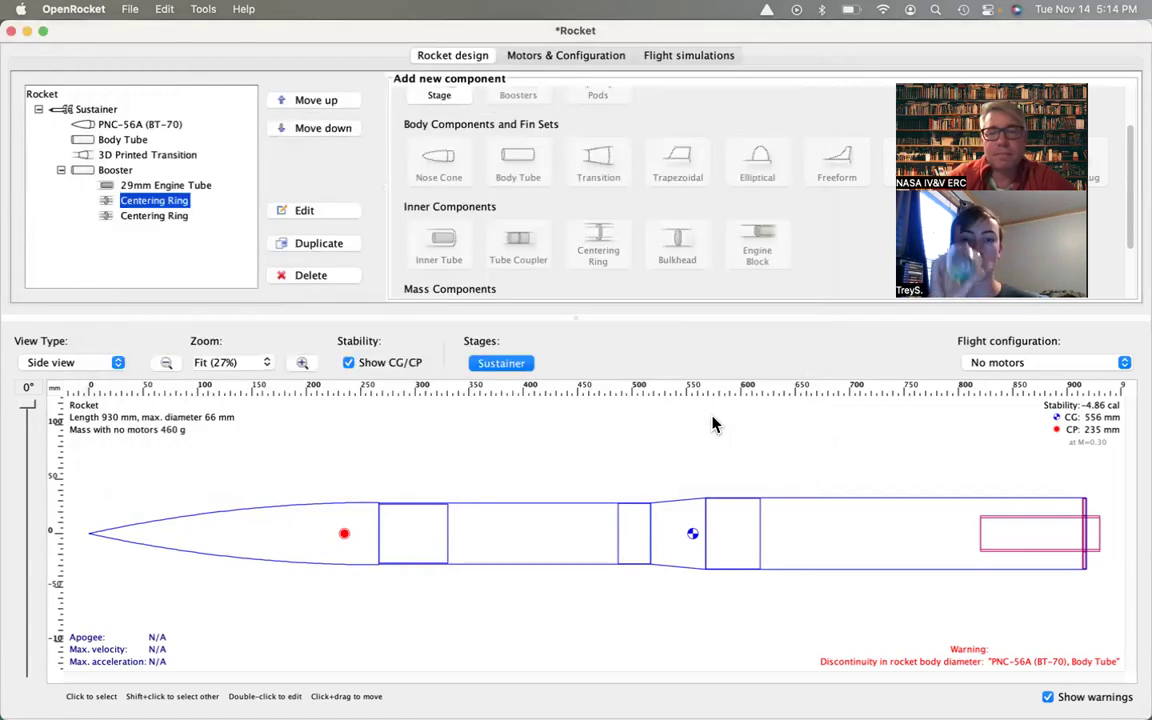
Try to prefix the first centering ring's name with Top, and offset the ring -81.2 mm from the bottom of the Booster.
double_click(170, 204)
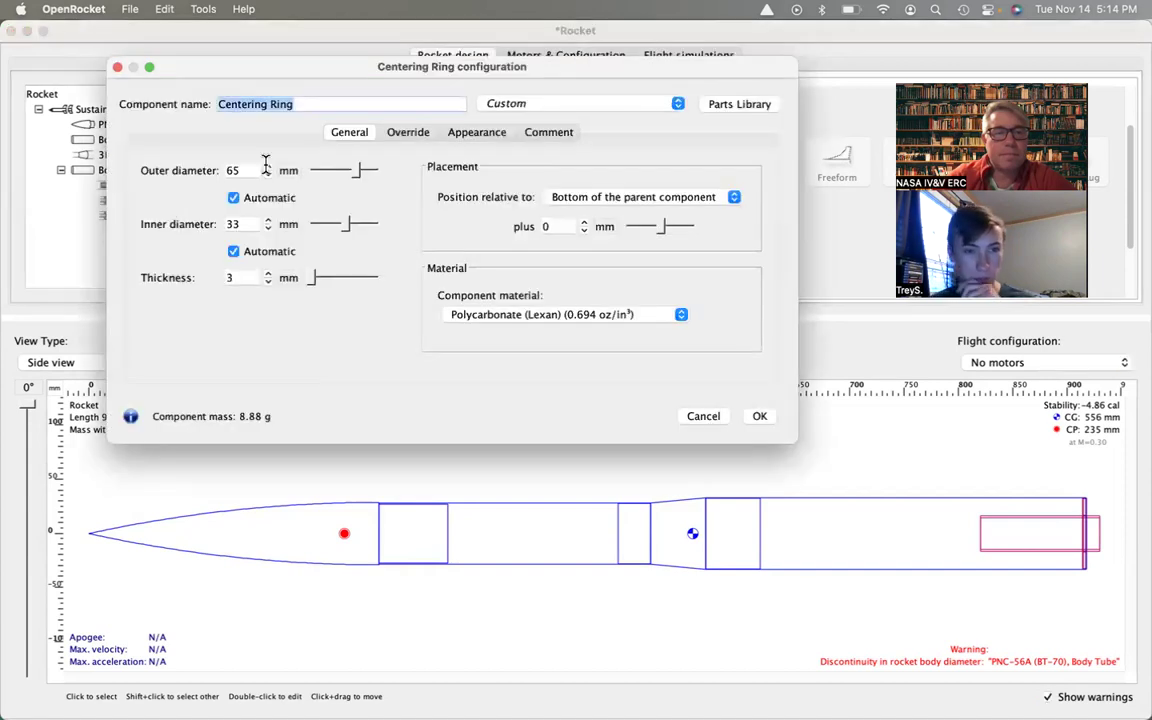
left_click(225, 106)
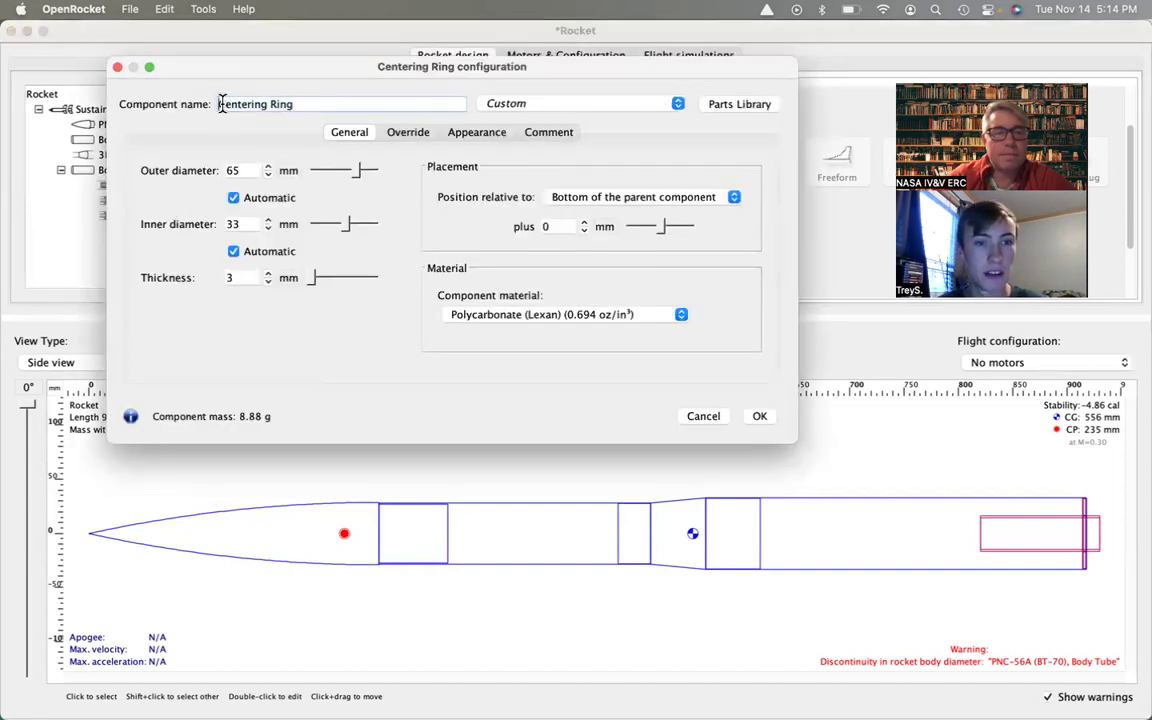
type("Top")
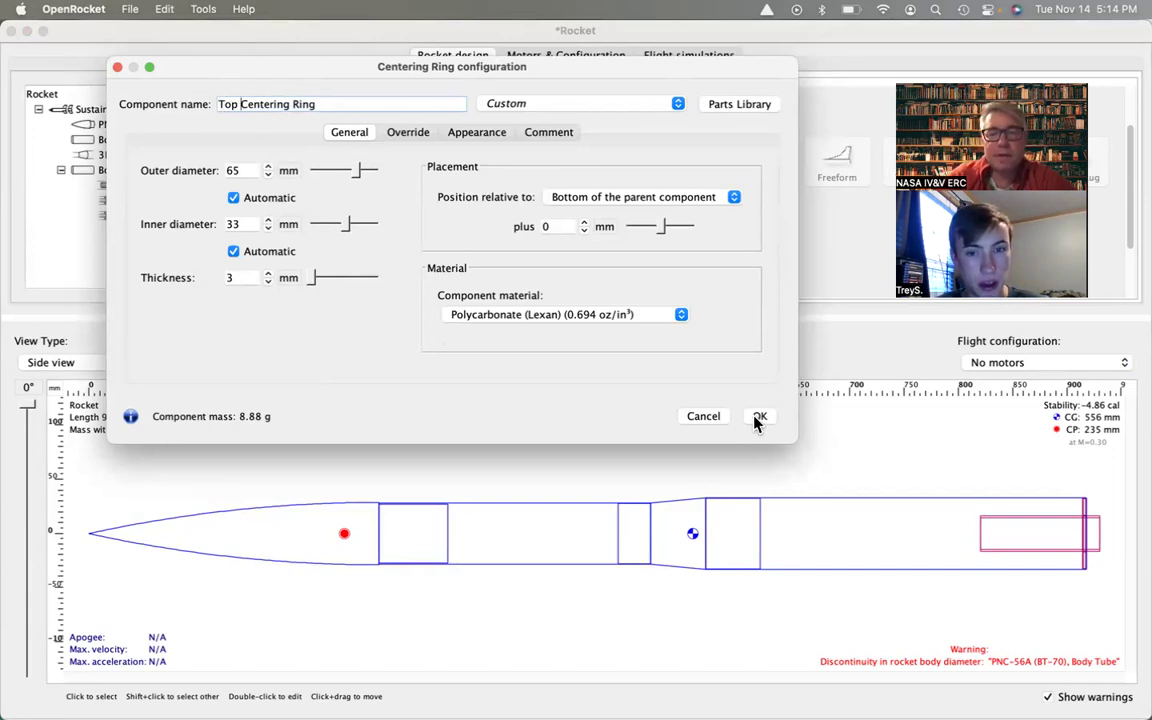
left_click_drag(663, 230, 657, 231)
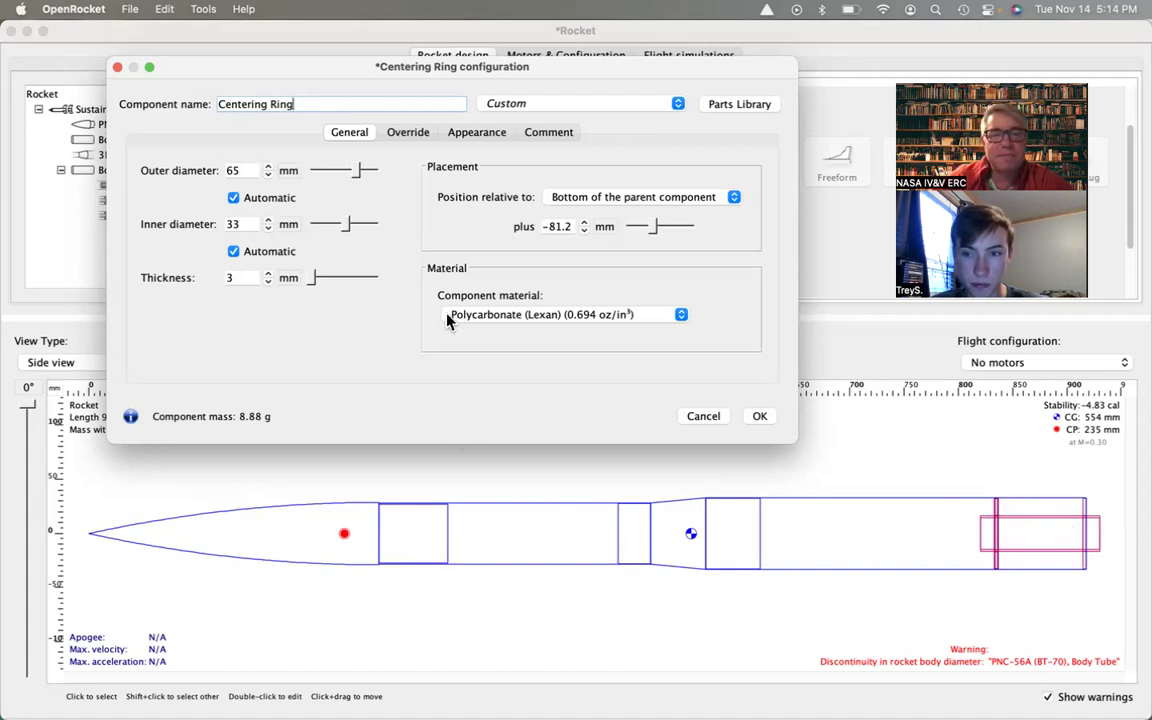
left_click(759, 418)
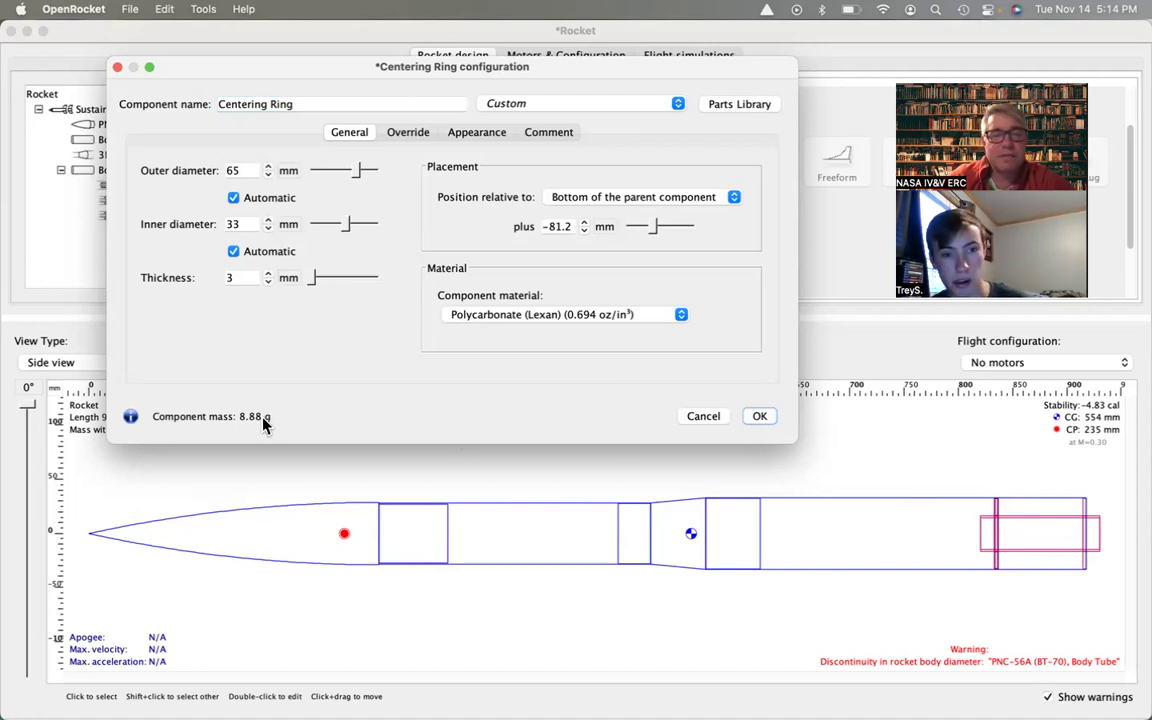
left_click(762, 417)
Rename the second centering ring in the Booster as bottom Centering Ring.
double_click(172, 219)
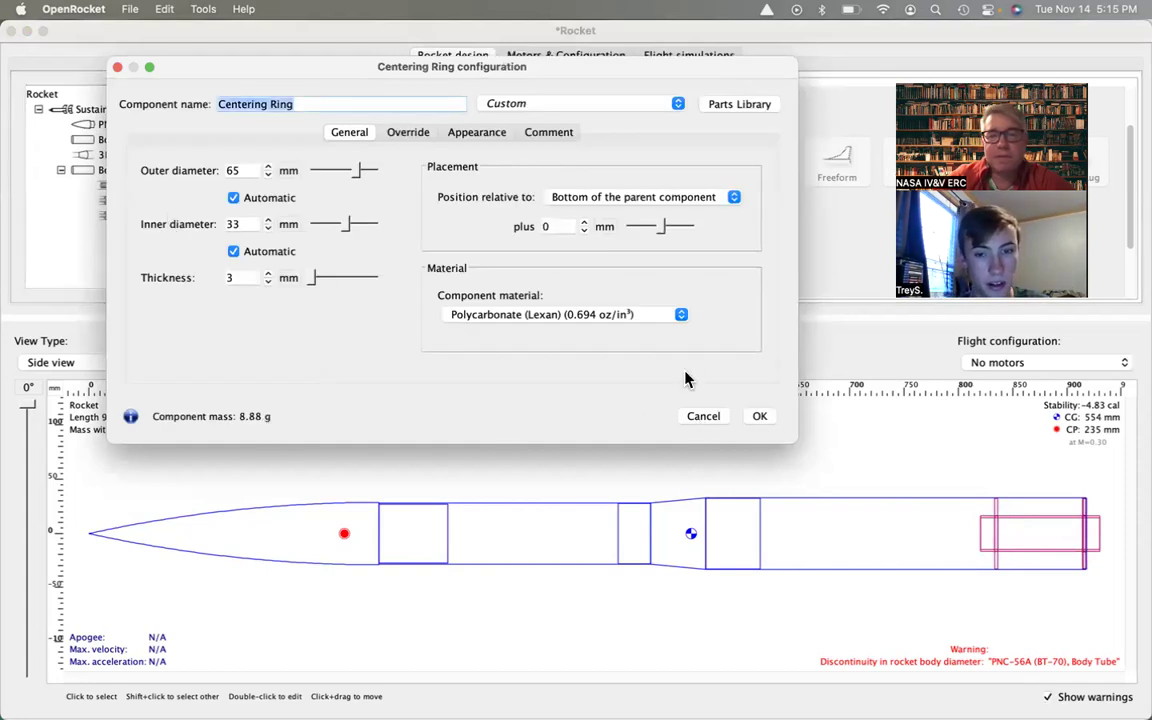
left_click(222, 104)
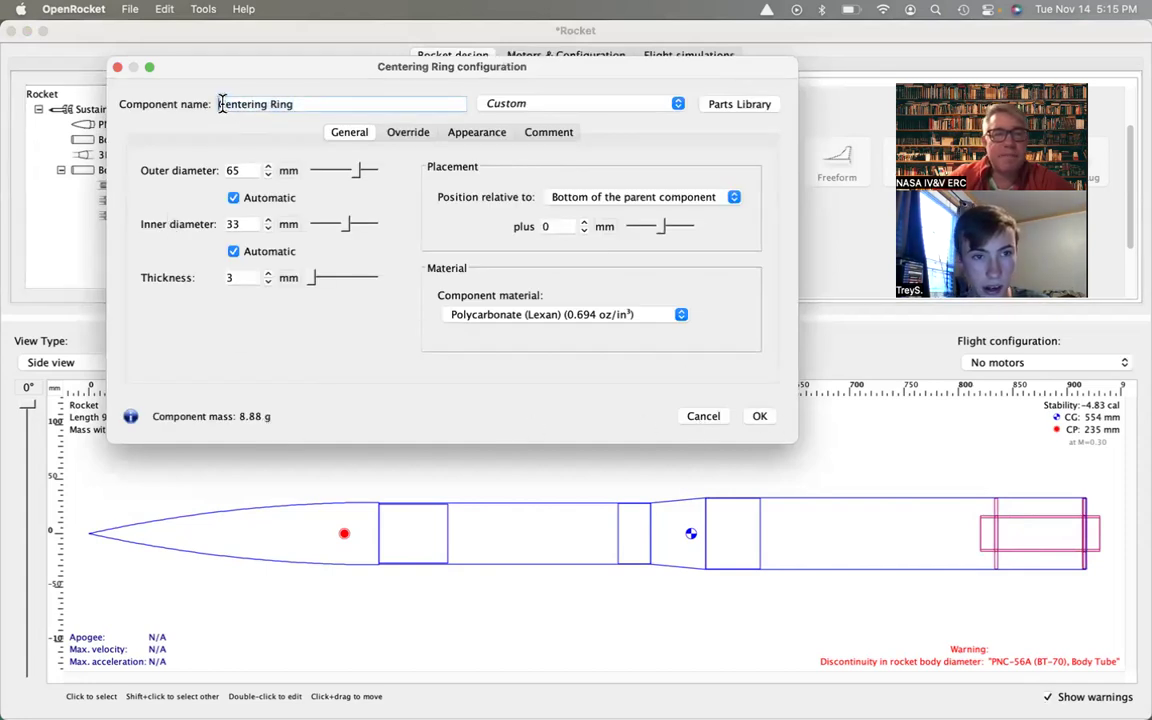
type("Bottom")
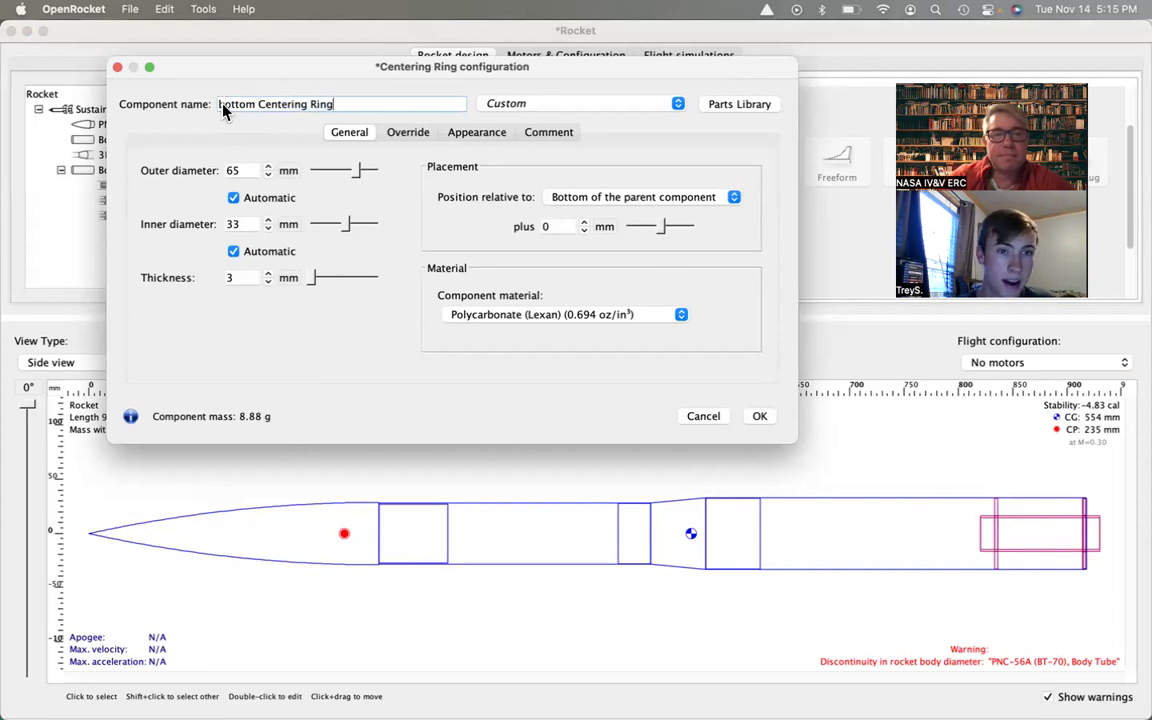
left_click(760, 416)
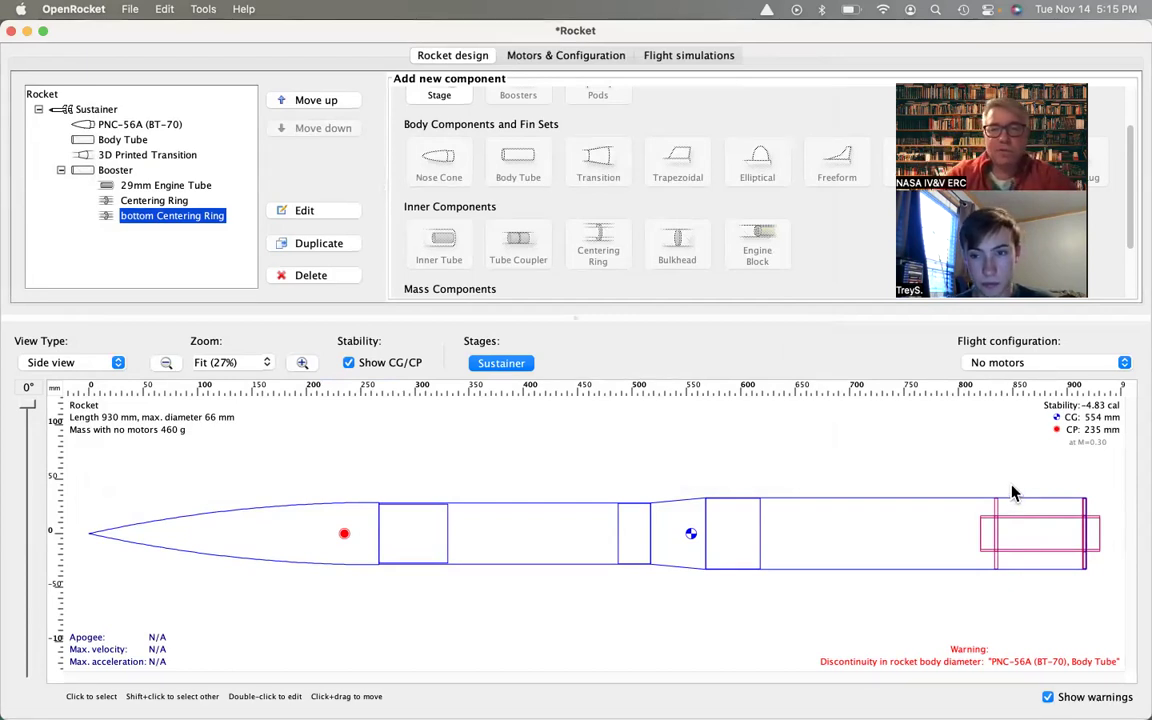
Switch to Safari and duplicate the tab with the Apogee 66mm x 18" Body Tube (BT-80) page.
key("super+Tab")
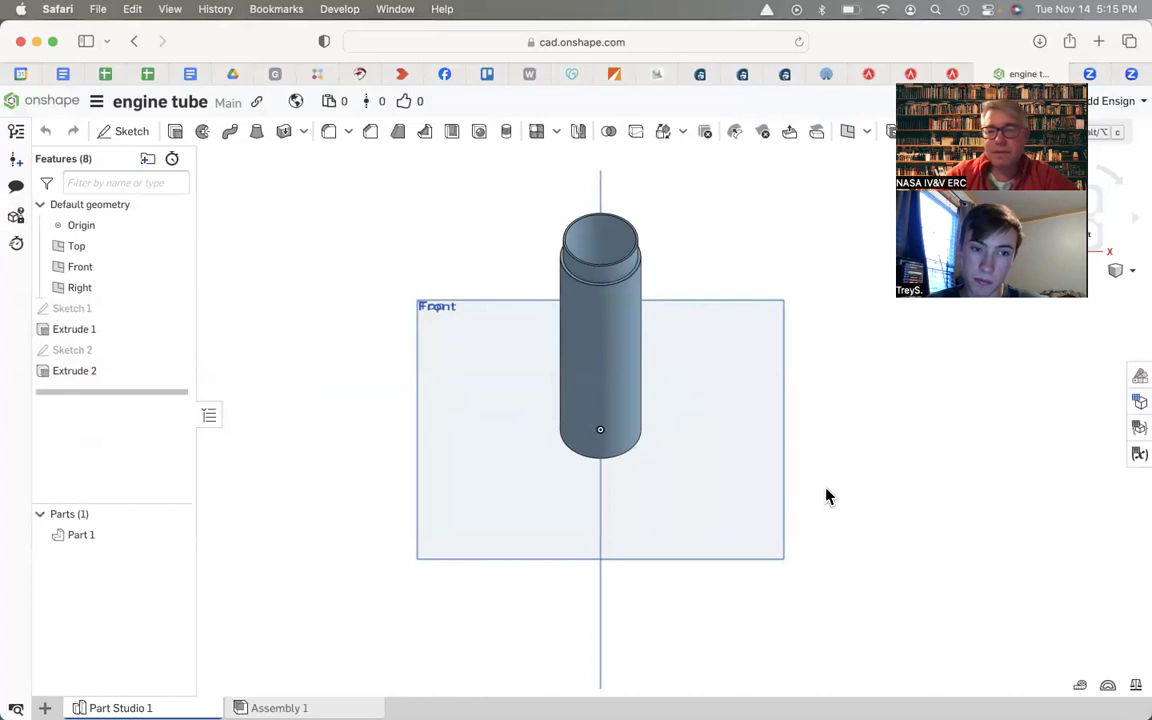
key("super+Tab")
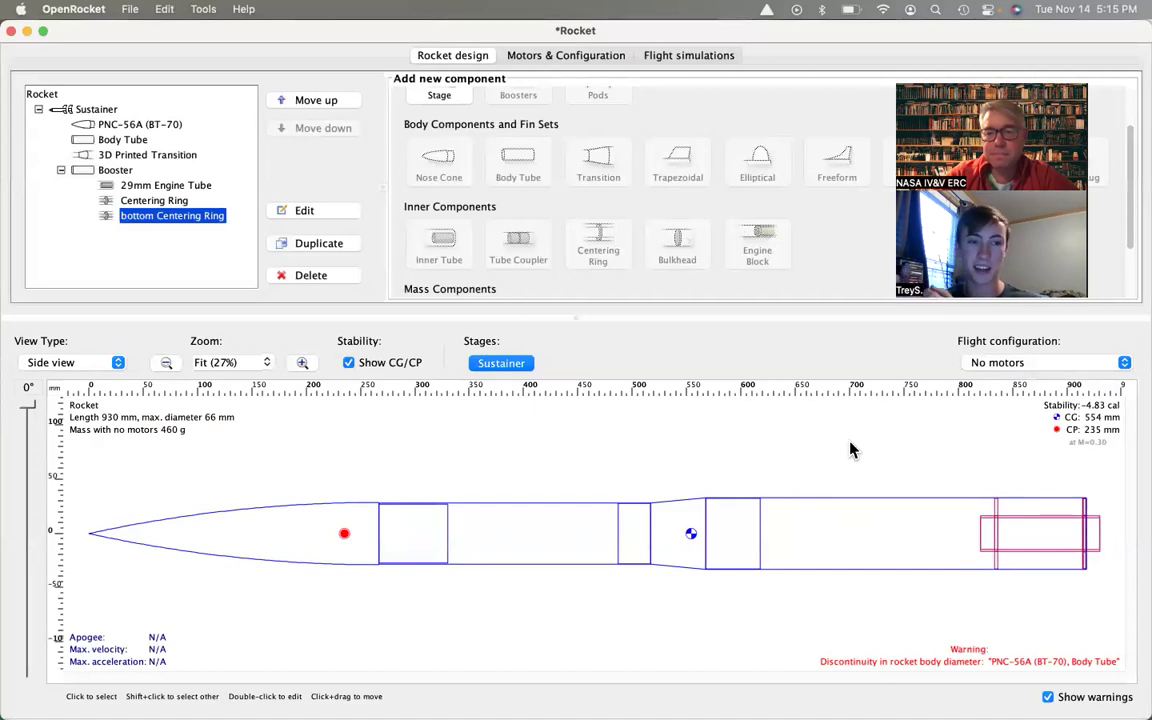
key("super+Tab")
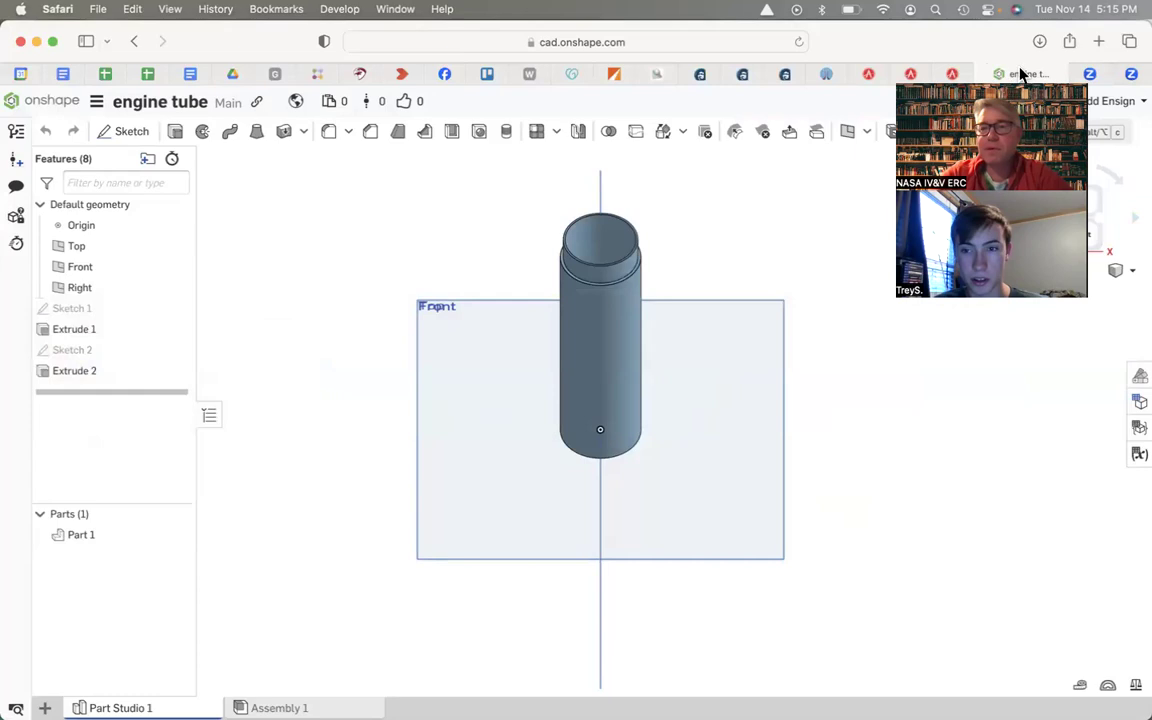
left_click(953, 76)
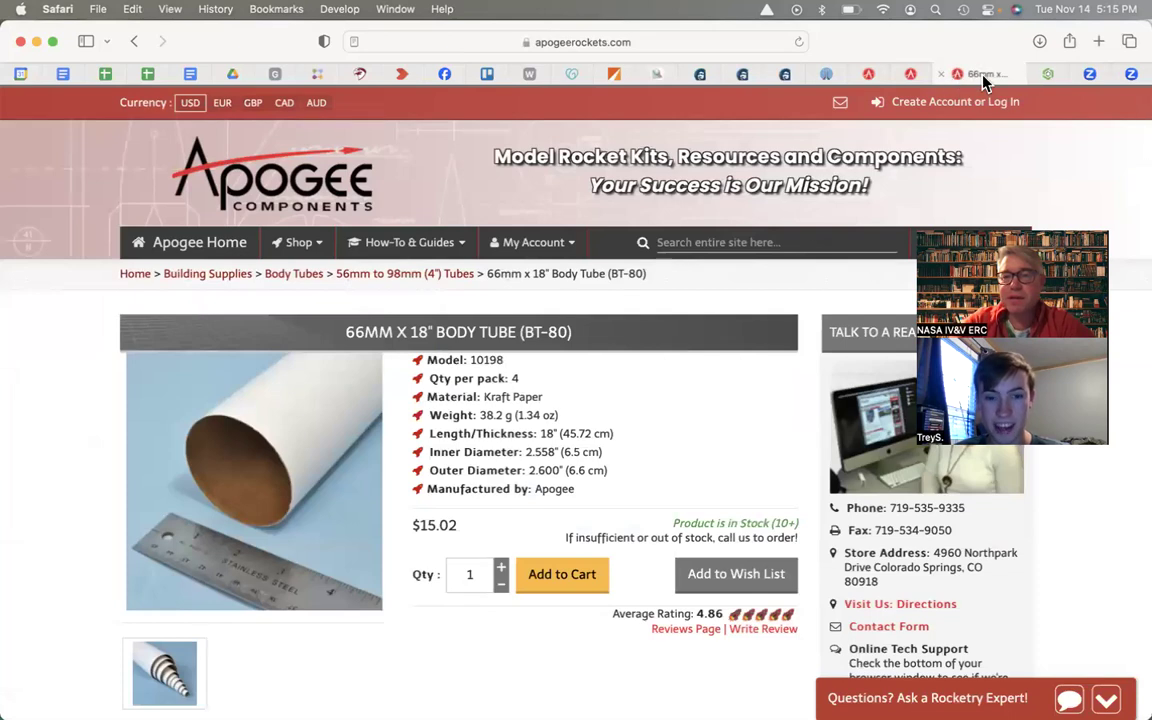
right_click(966, 80)
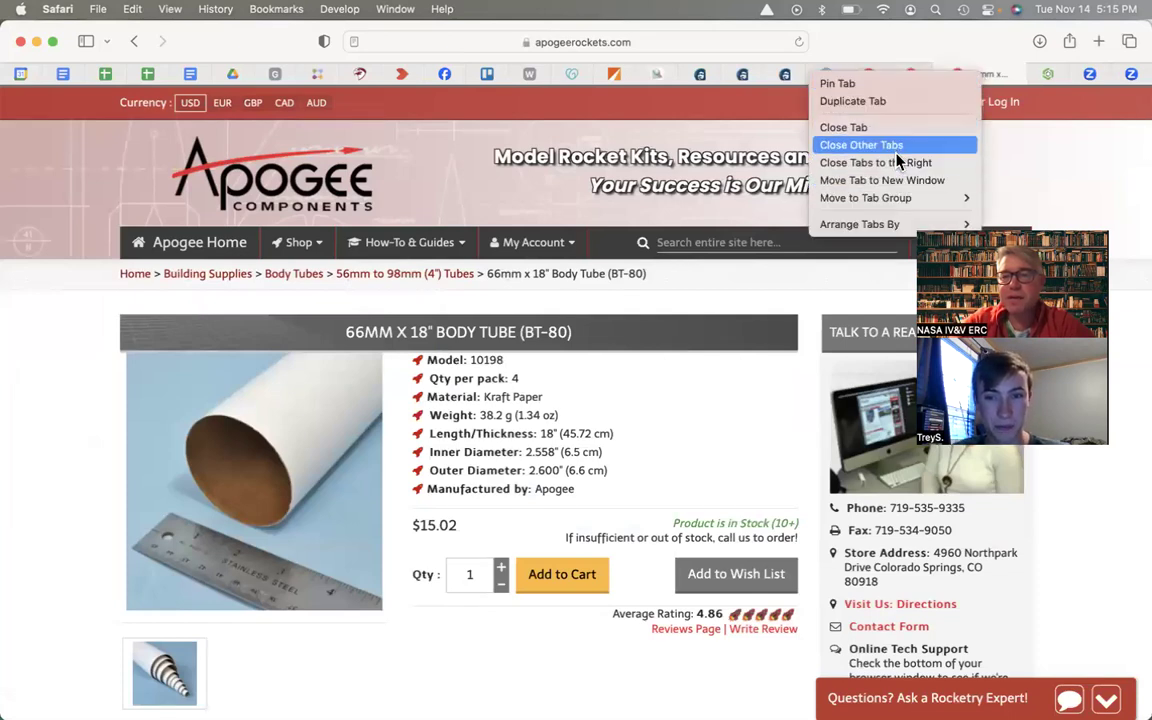
left_click(884, 104)
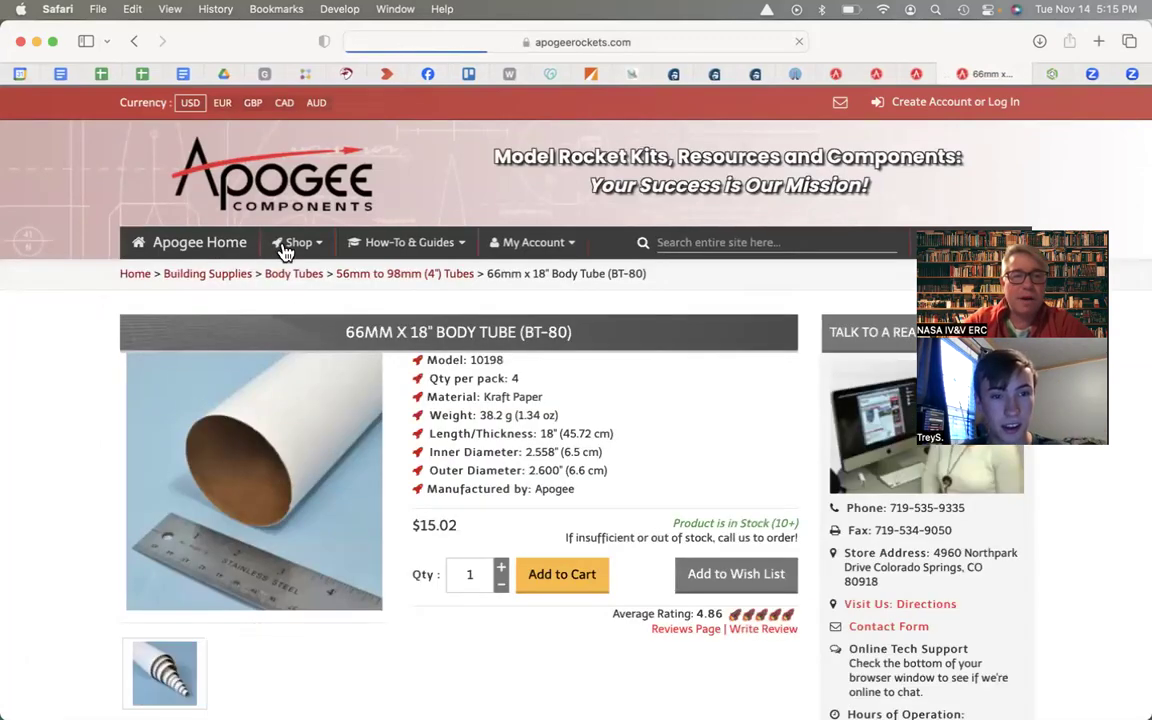
Browse the Building Supplies categories in the Apogee shop for one that could contain engine retention hardware.
left_click(297, 250)
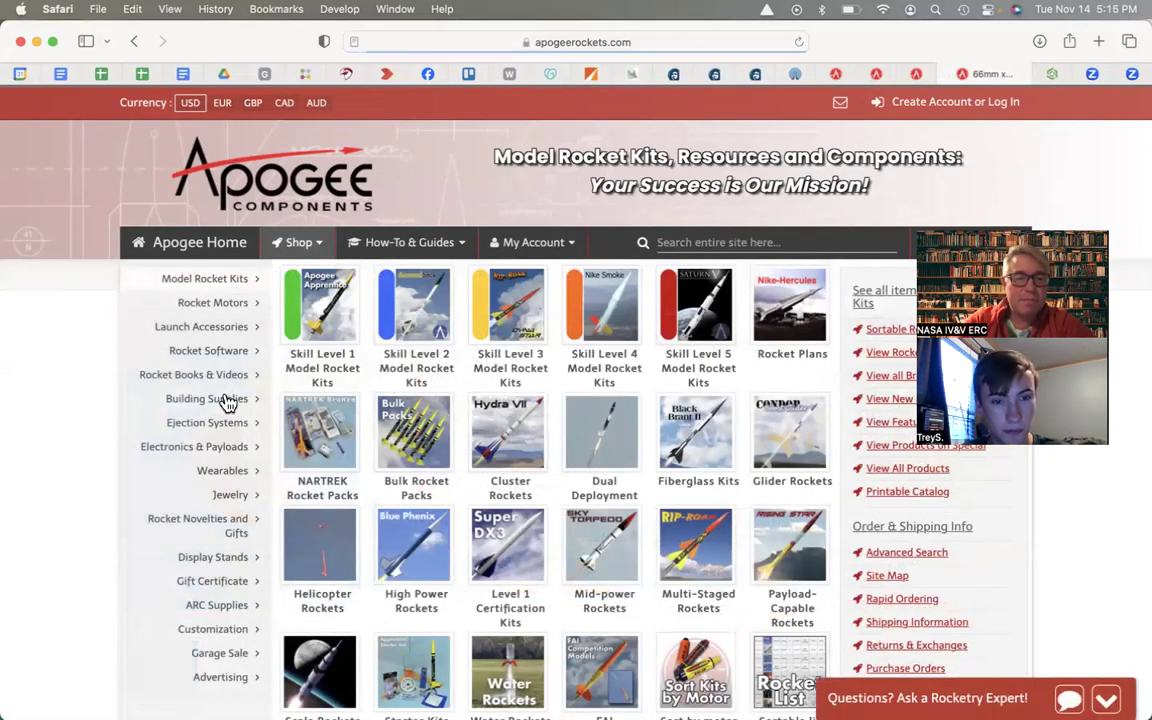
mouse_move(228, 403)
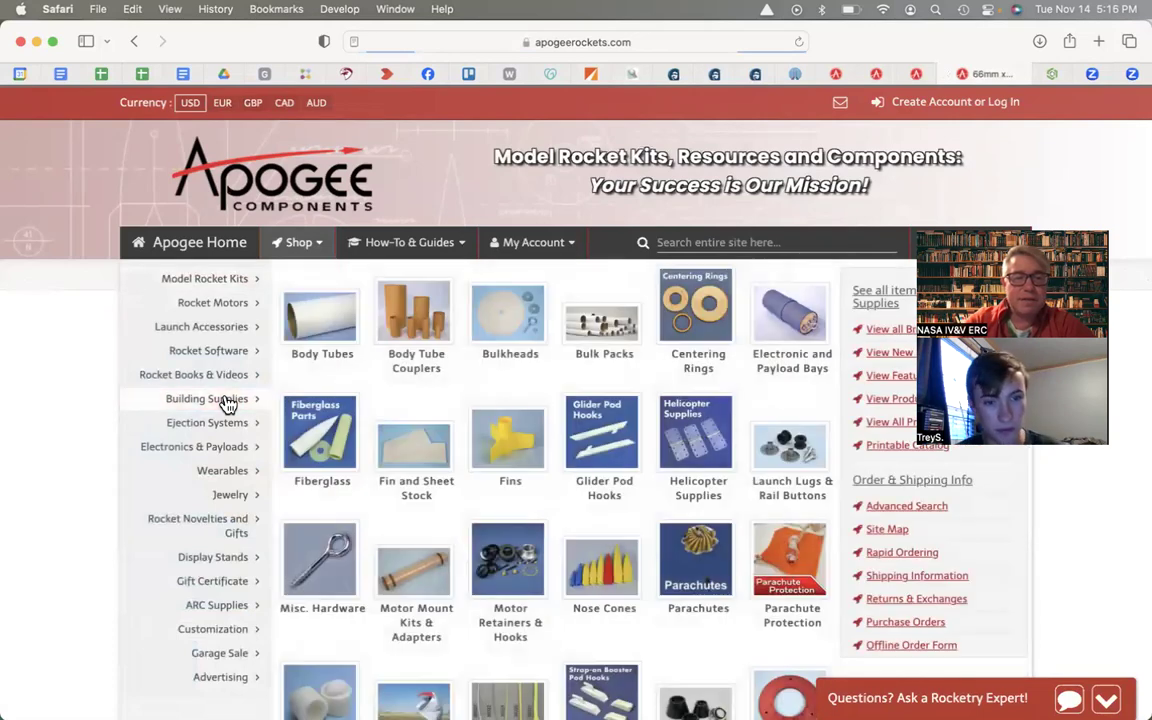
scroll(476, 398, "down", 1)
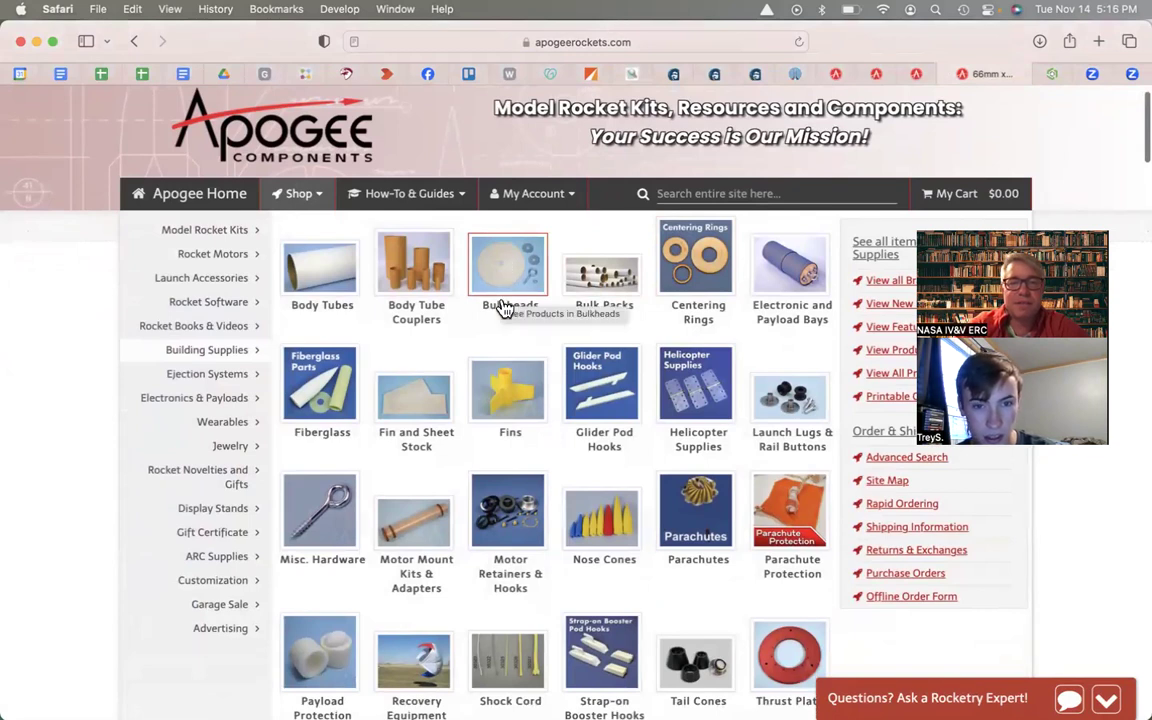
scroll(505, 308, "down", 1)
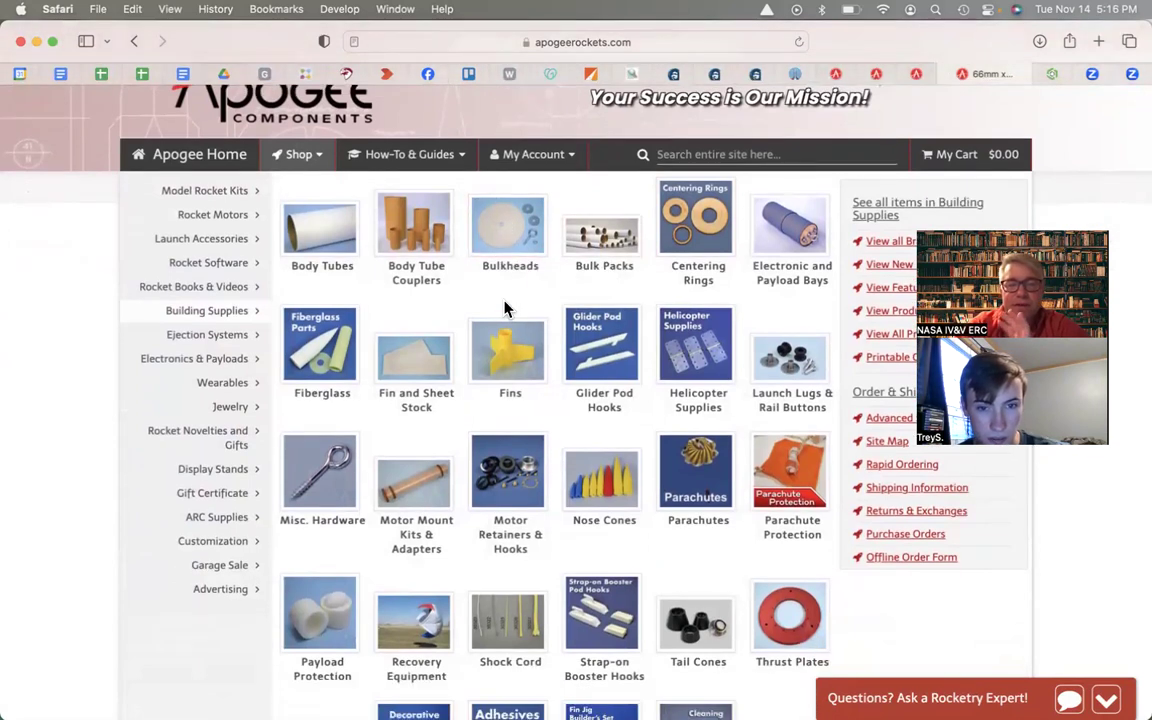
scroll(505, 308, "down", 1)
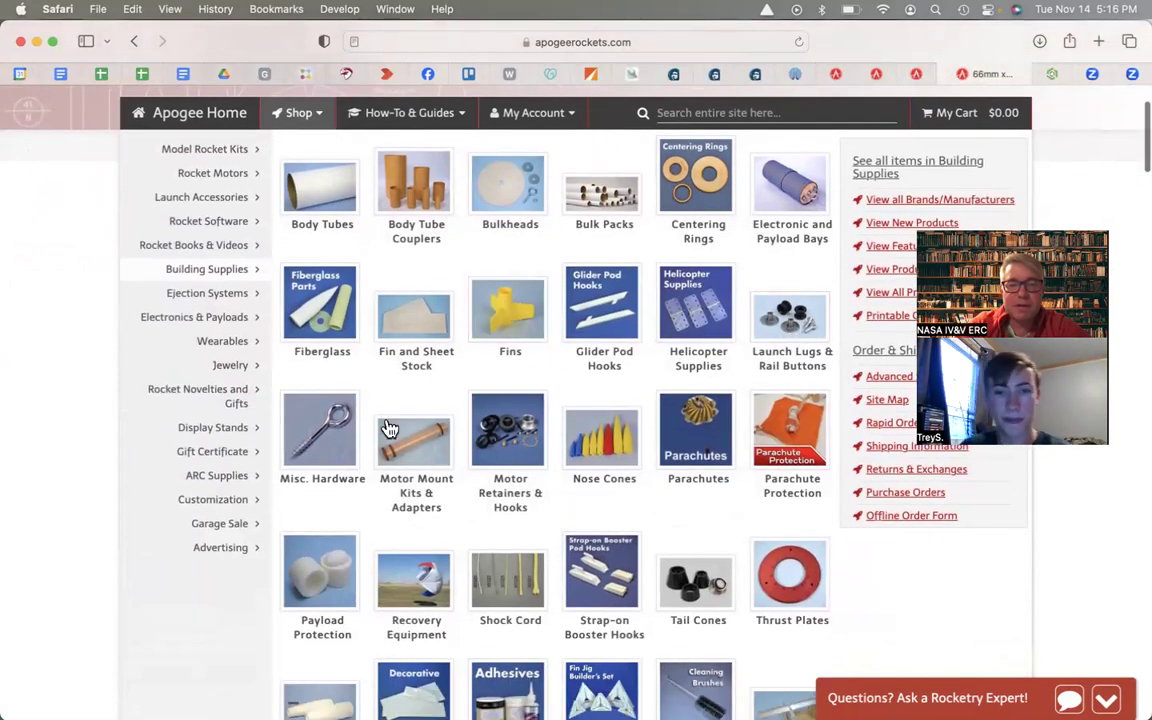
scroll(530, 440, "down", 3)
scroll(533, 450, "down", 1)
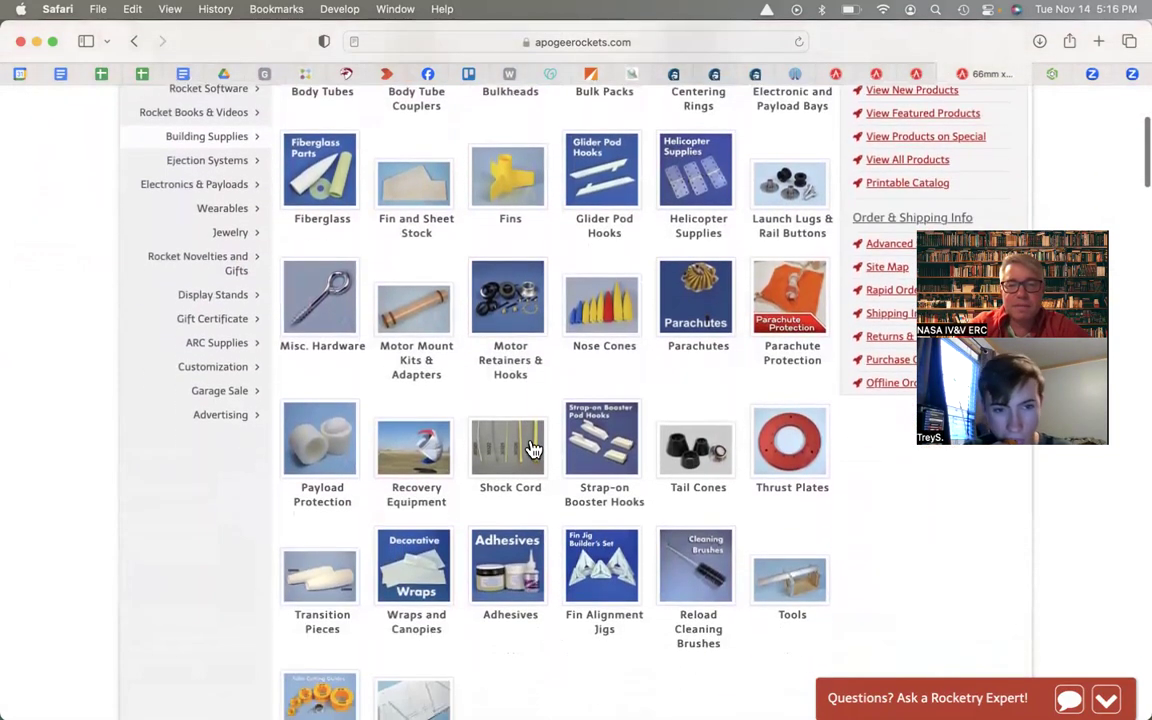
scroll(533, 450, "down", 1)
scroll(530, 448, "down", 2)
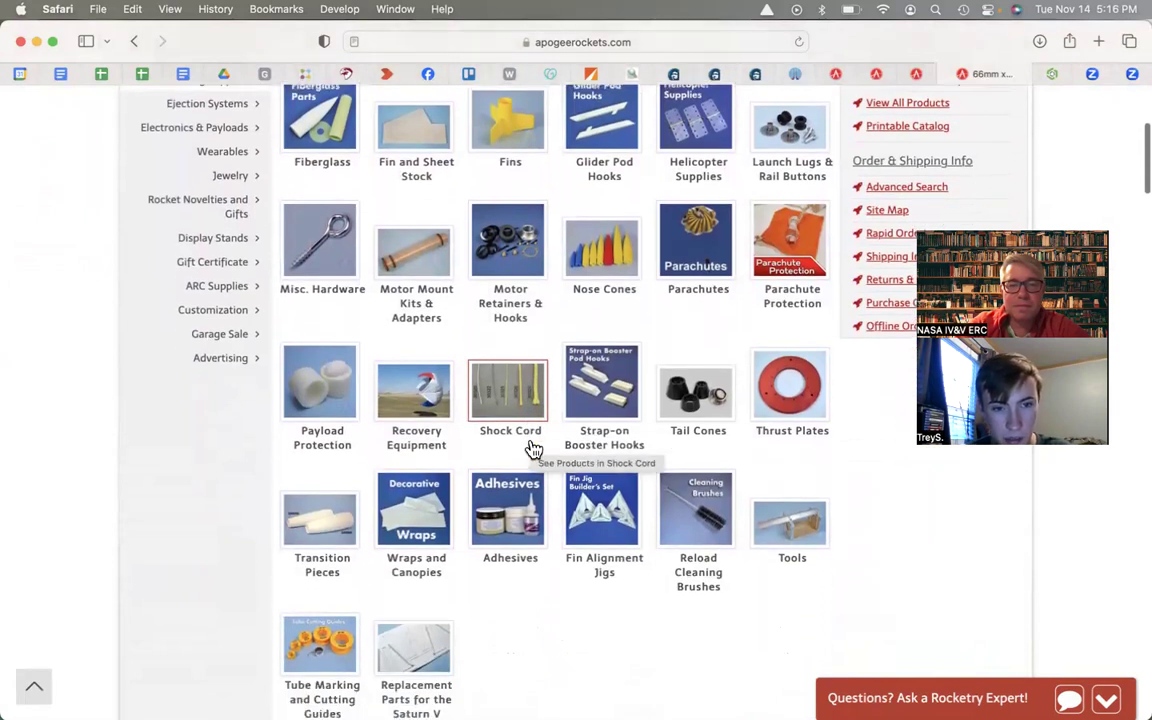
scroll(647, 462, "down", 2)
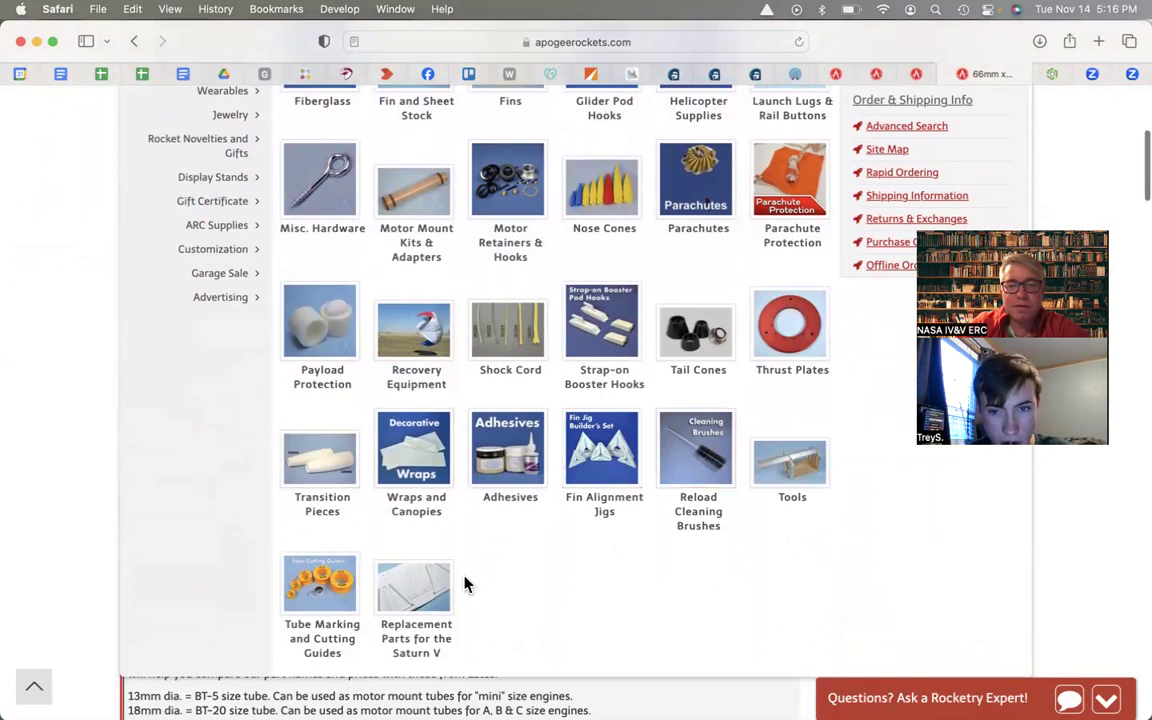
scroll(386, 595, "down", 2)
scroll(450, 553, "up", 6)
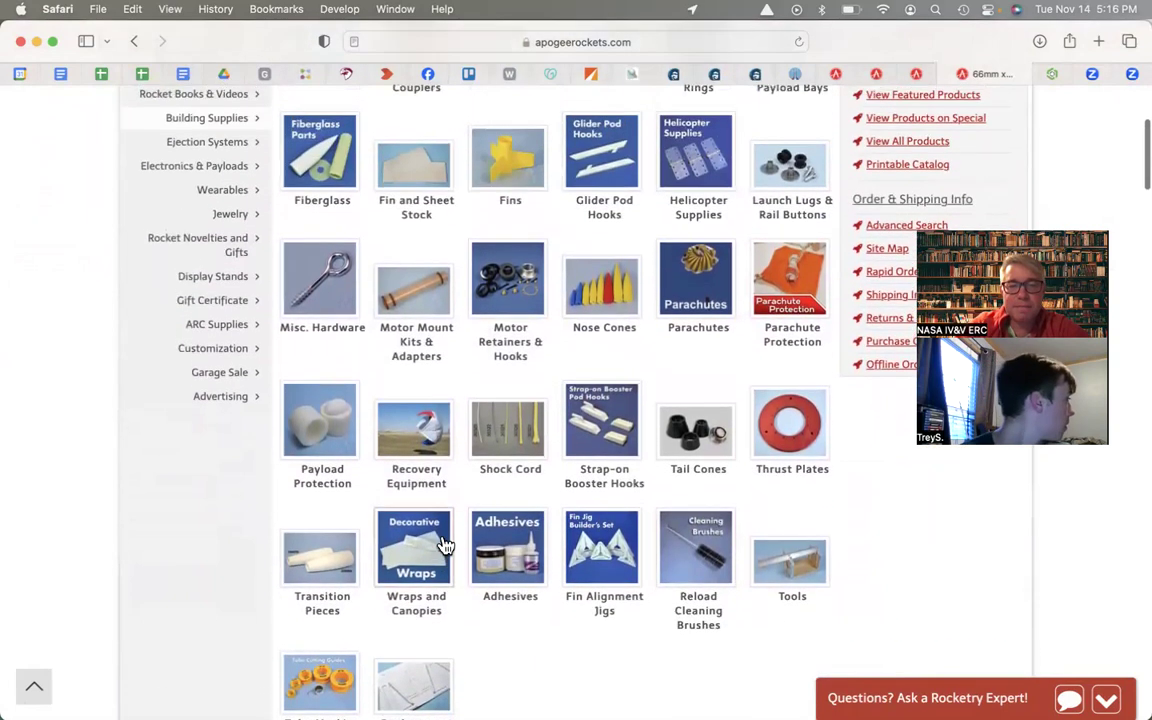
scroll(443, 545, "up", 3)
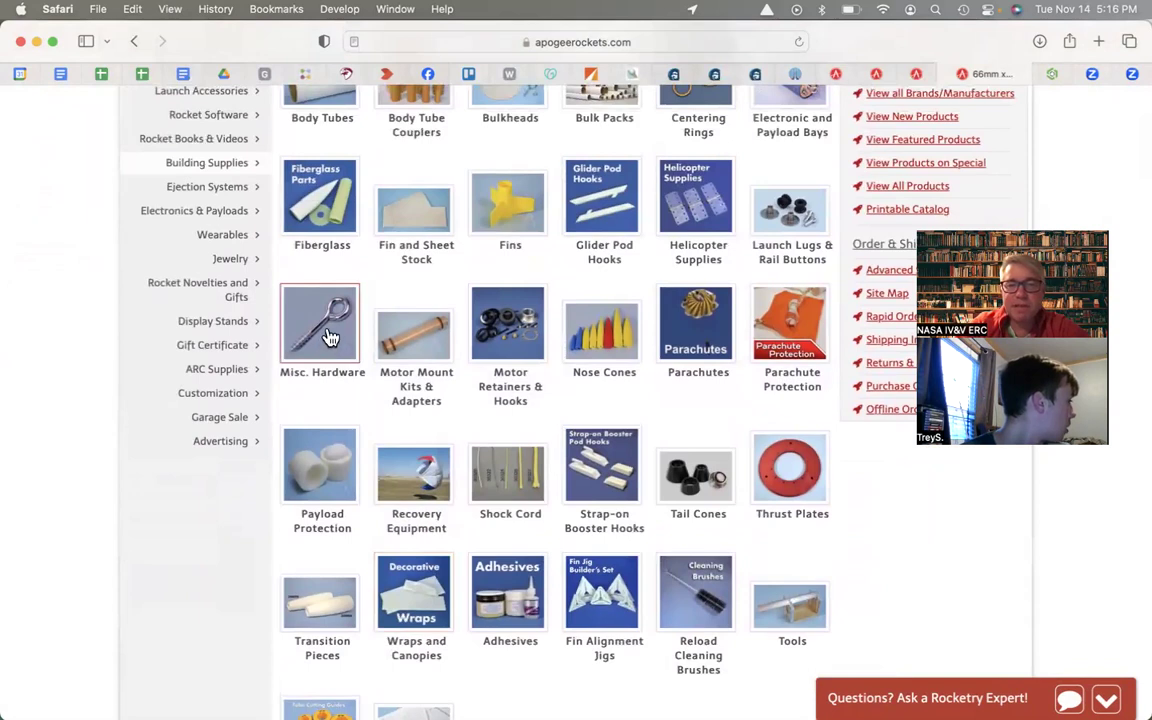
scroll(330, 337, "up", 1)
Open the Misc. Hardware category and look through its products.
left_click(330, 337)
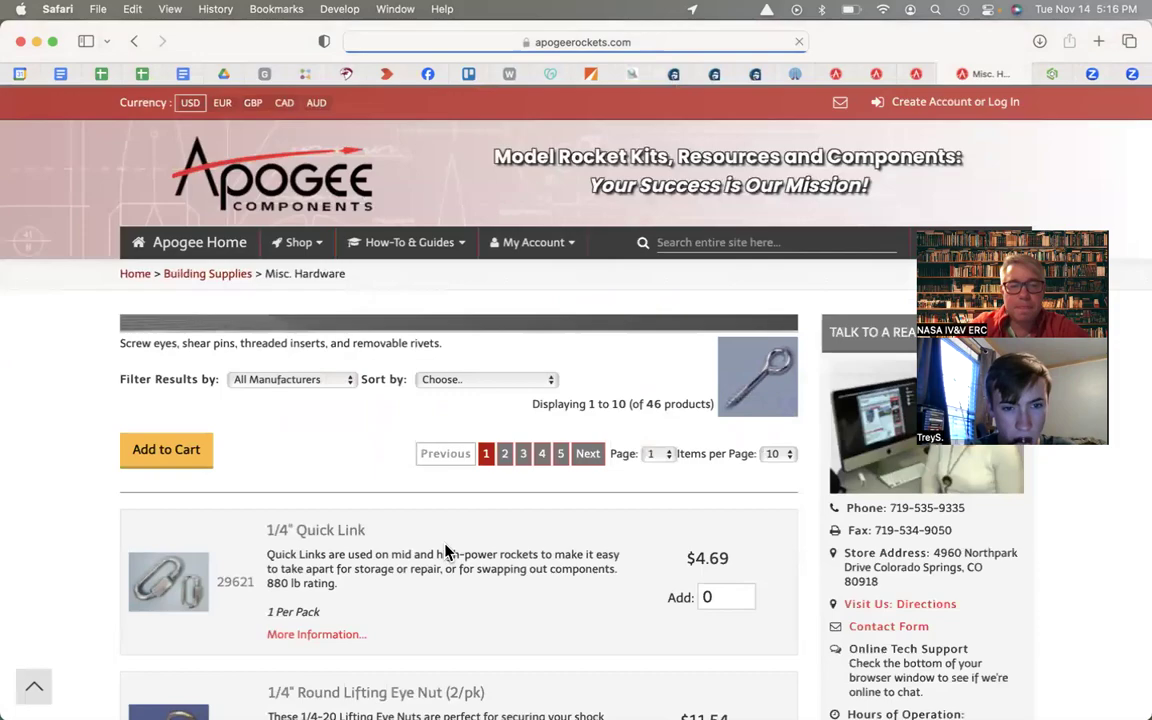
scroll(445, 553, "down", 5)
scroll(445, 553, "down", 10)
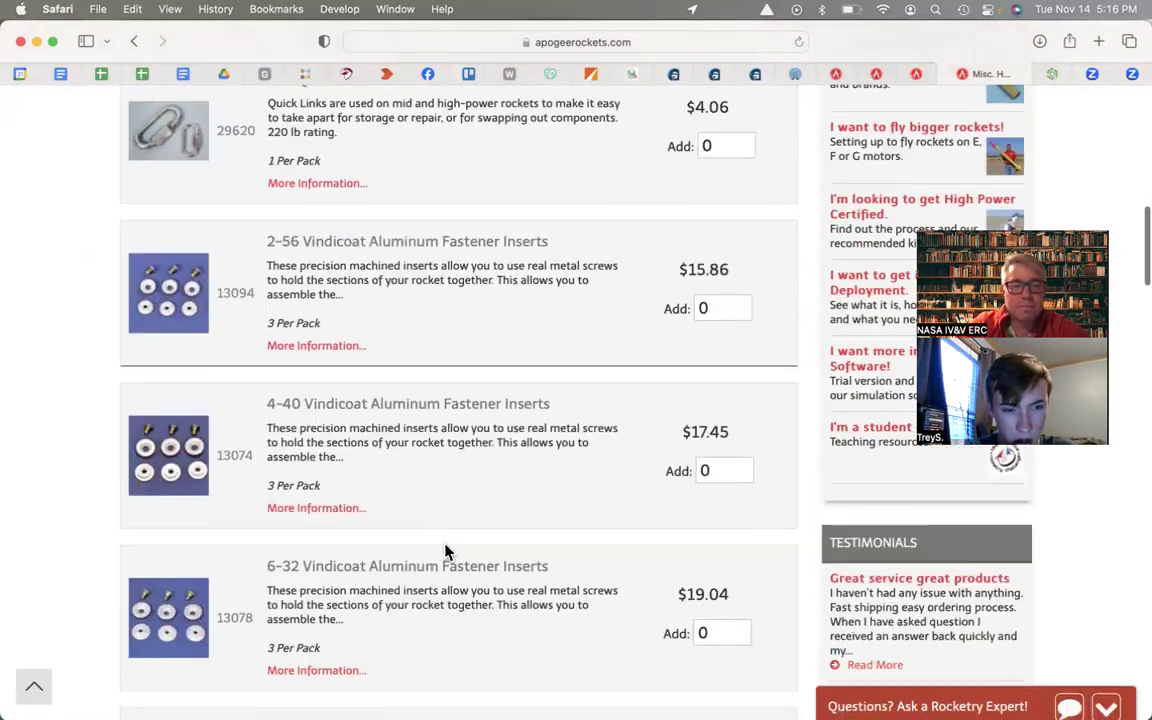
scroll(447, 552, "up", 10)
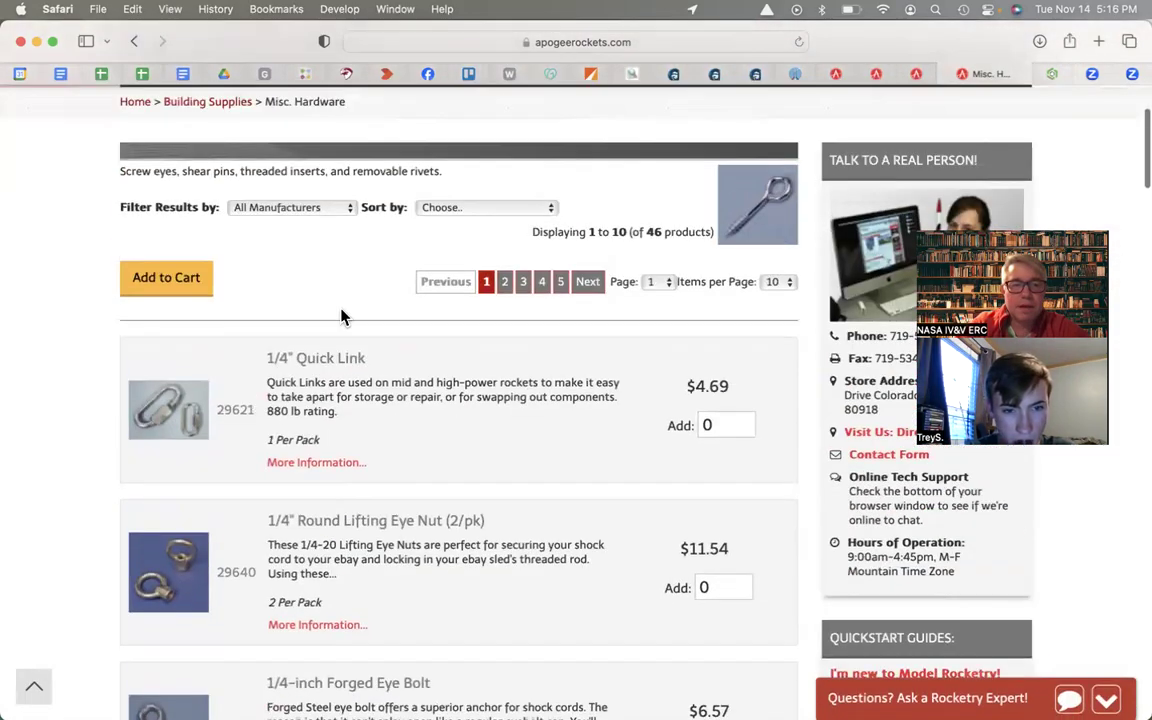
scroll(462, 194, "up", 3)
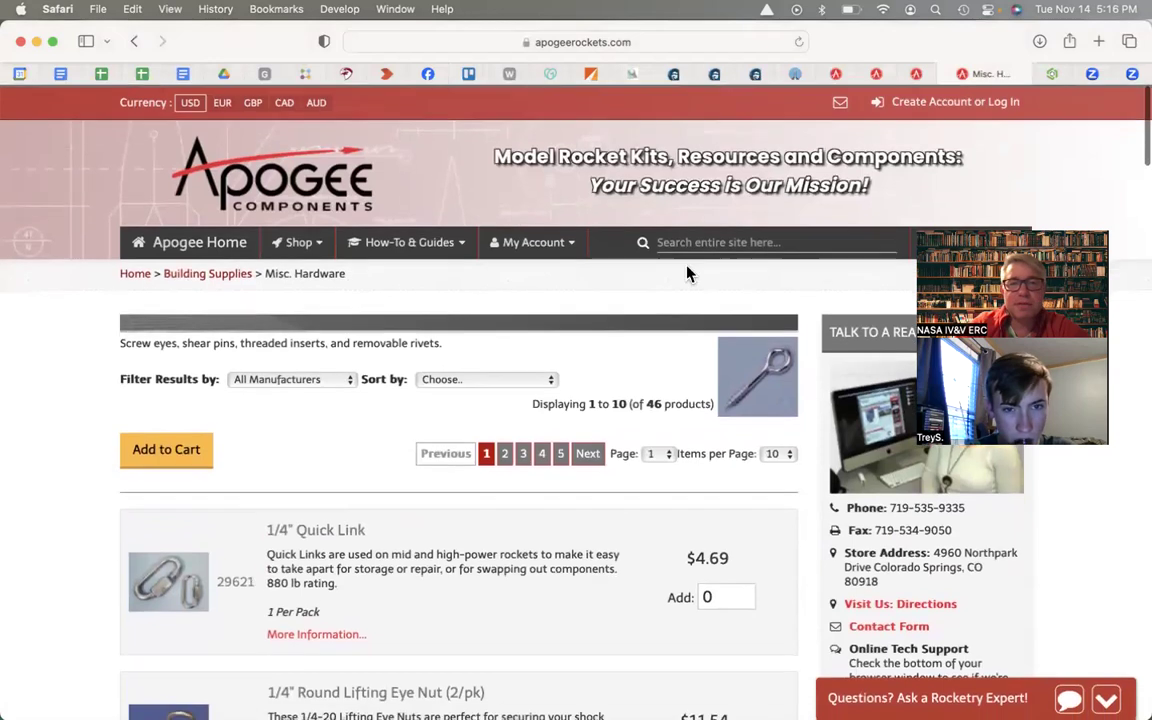
Search the Apogee site for "retain" and examine the suggested engine retainer products.
left_click(743, 245)
type("retaining")
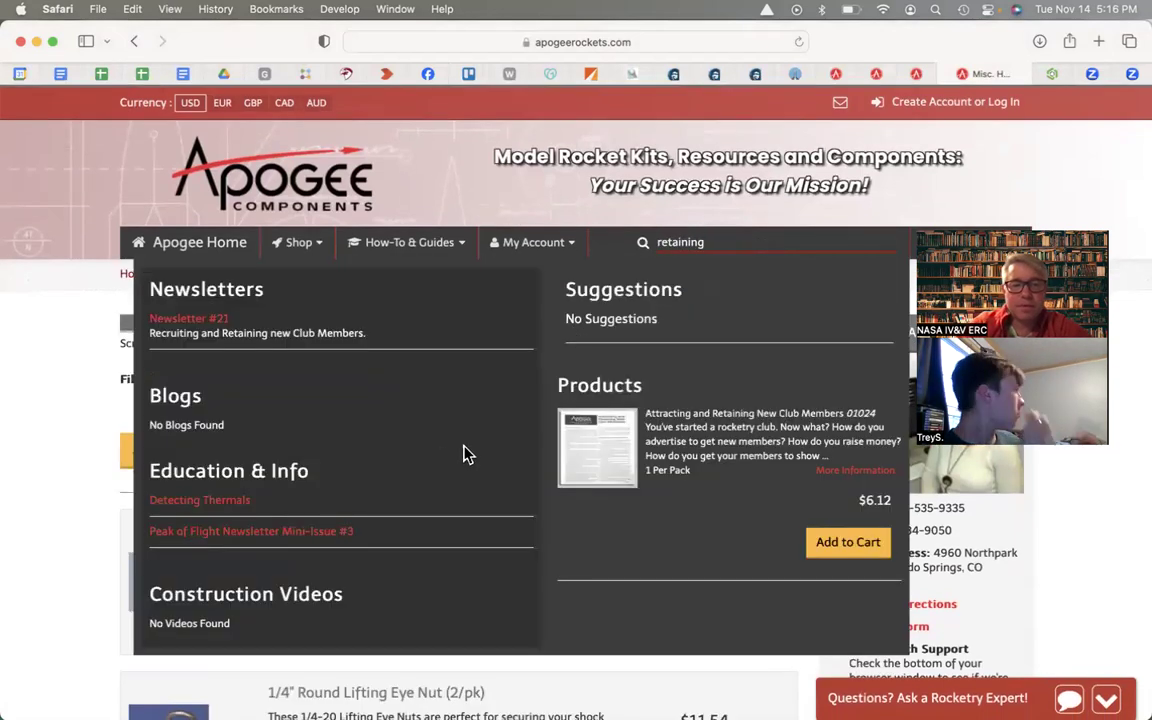
key("BackSpace")
key("BackSpace")
key("BackSpace")
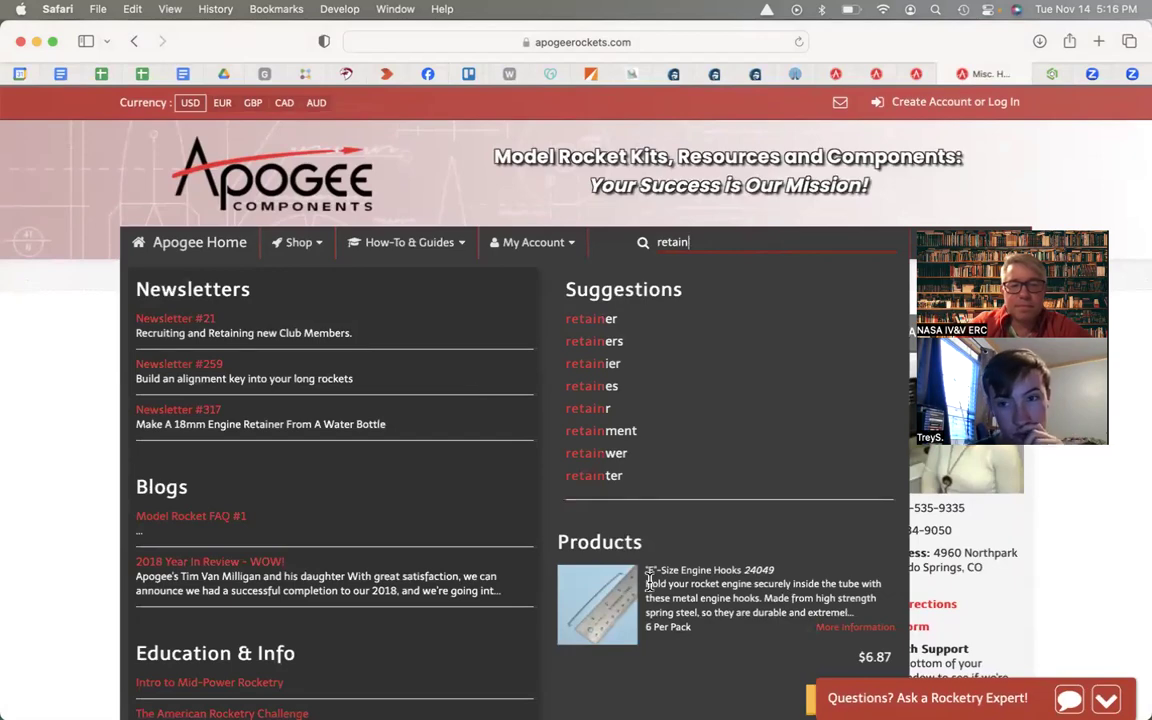
scroll(678, 552, "down", 5)
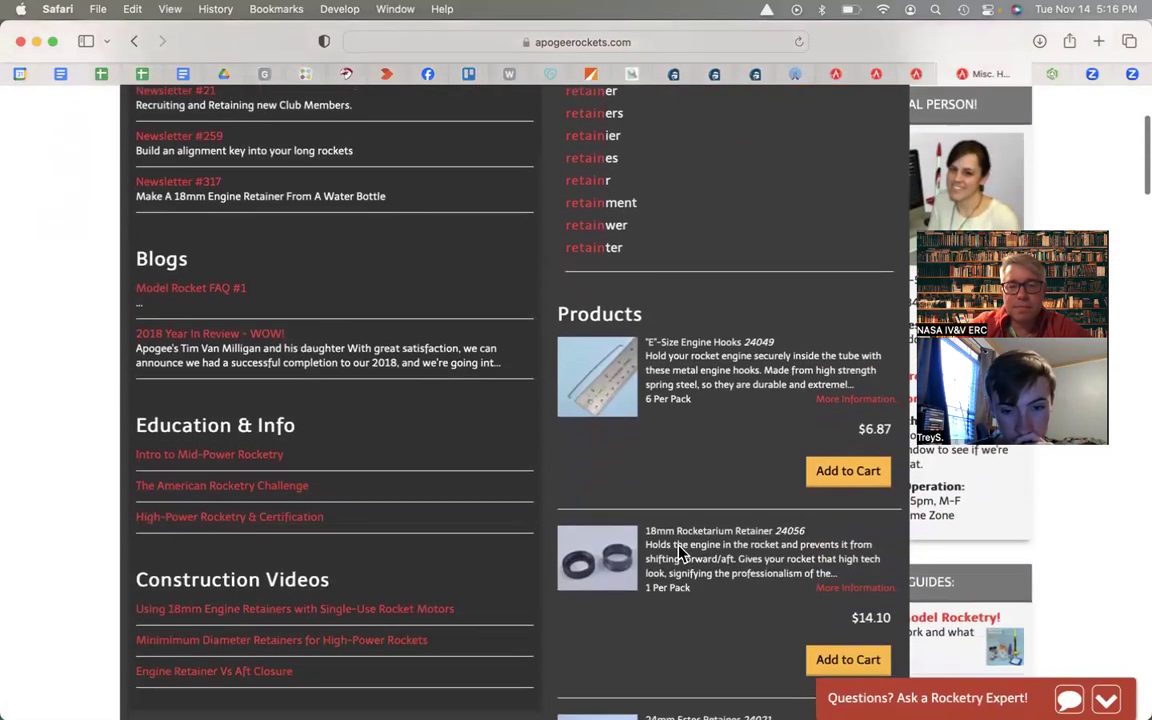
scroll(686, 489, "down", 4)
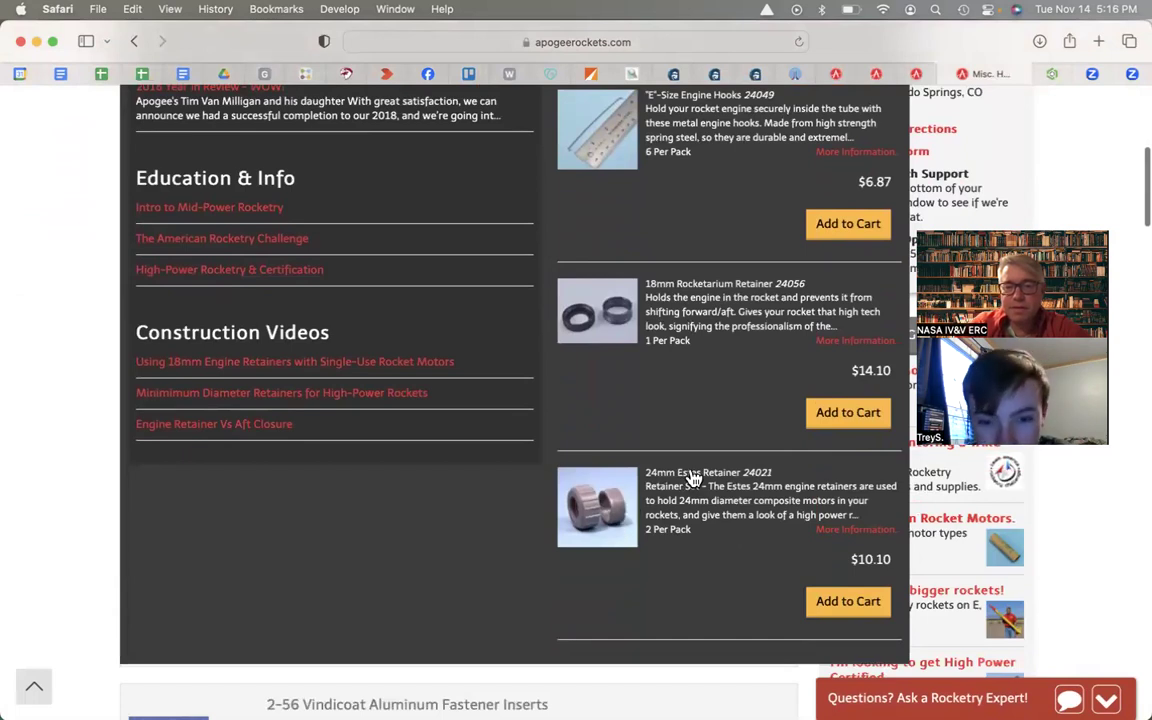
Open the 24mm Estes Retainer product and examine its specifications, screw-on retainer comparison, reviews and also-purchased items.
left_click(672, 484)
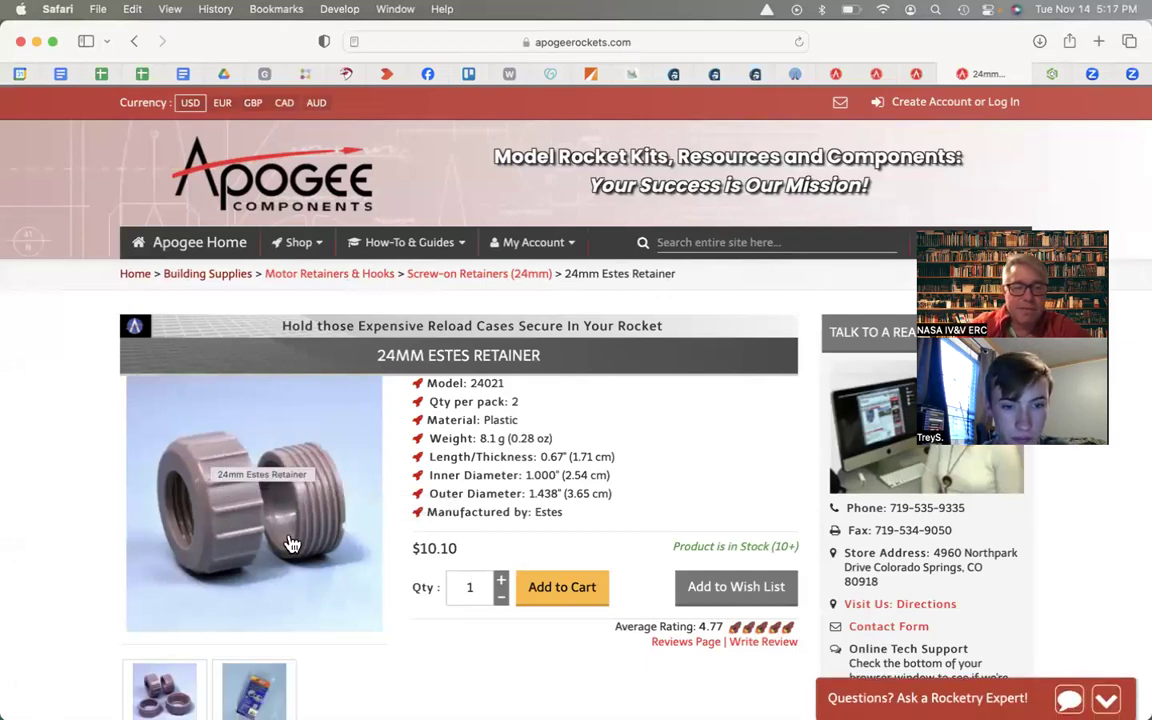
scroll(368, 594, "down", 3)
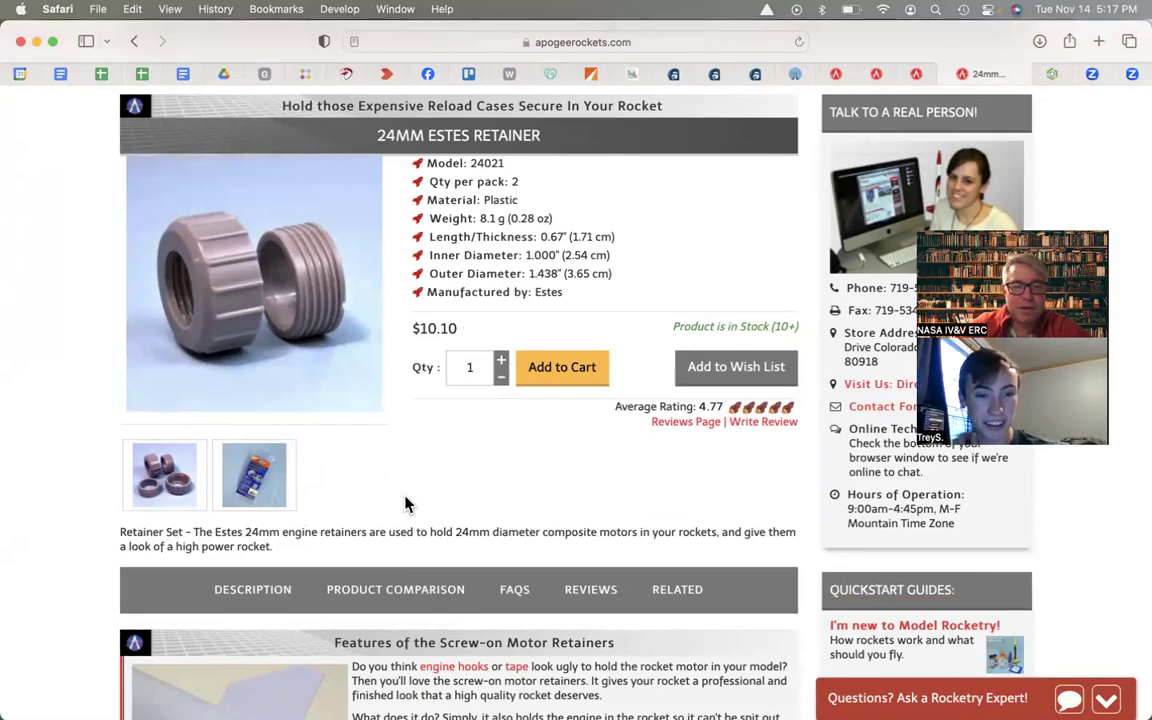
scroll(406, 504, "down", 5)
scroll(406, 504, "down", 15)
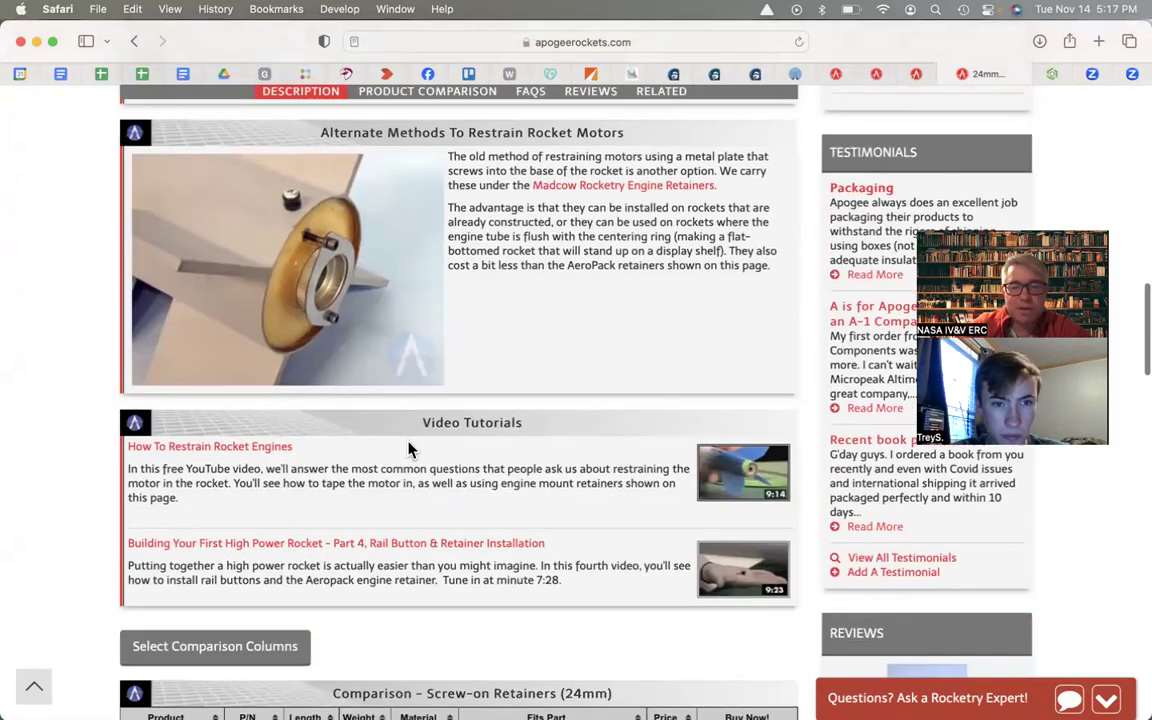
scroll(408, 450, "down", 10)
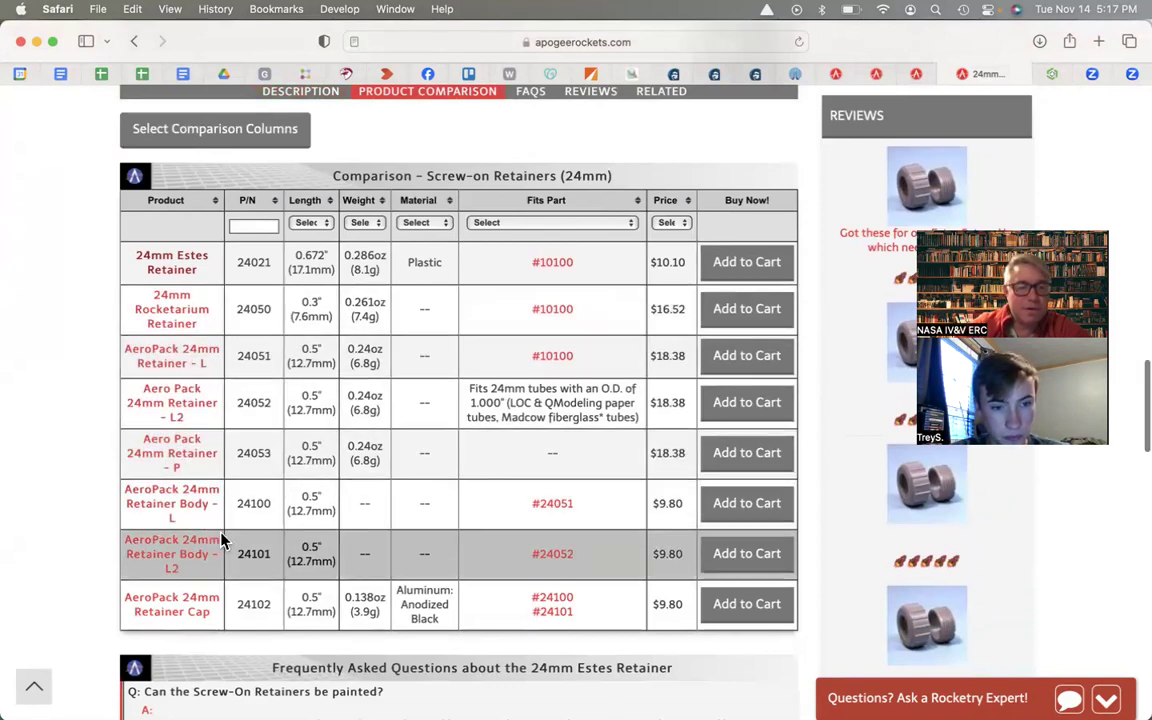
scroll(222, 540, "down", 2)
scroll(540, 505, "up", 1)
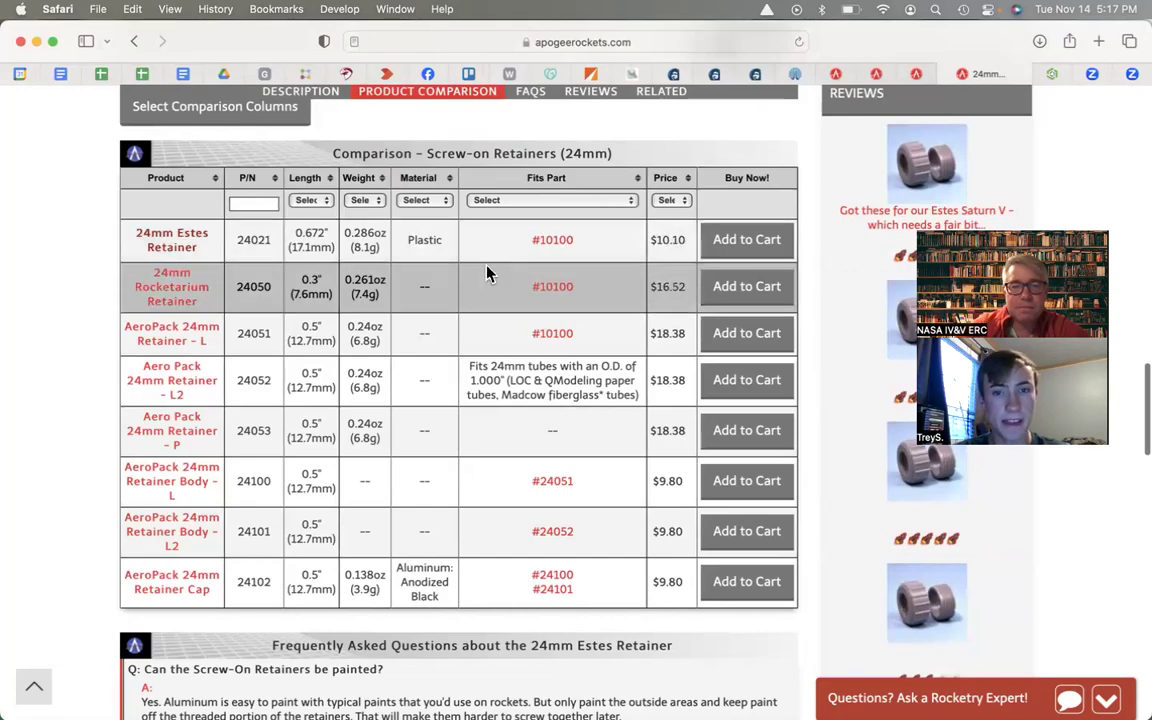
scroll(489, 270, "down", 2)
scroll(487, 272, "up", 1)
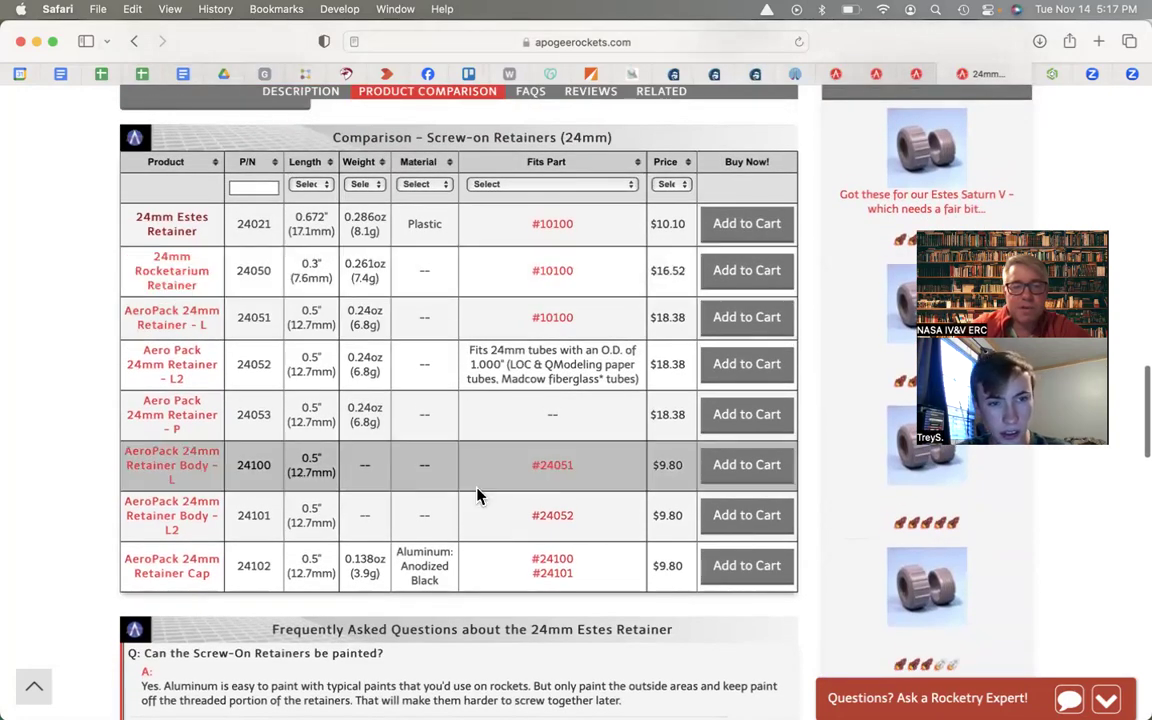
scroll(477, 495, "down", 5)
scroll(477, 495, "down", 3)
scroll(477, 493, "up", 9)
scroll(477, 487, "down", 10)
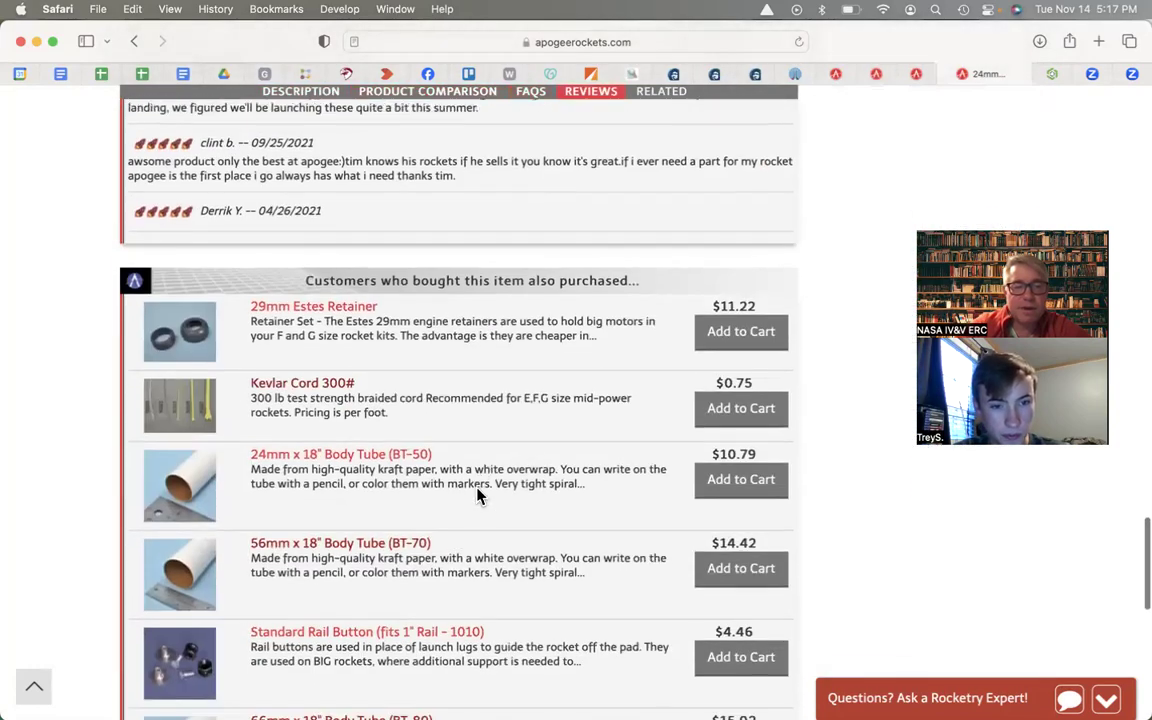
Open the 29mm Estes Retainer product to view its specifications, and bring up the engine tube model in Onshape.
left_click(332, 270)
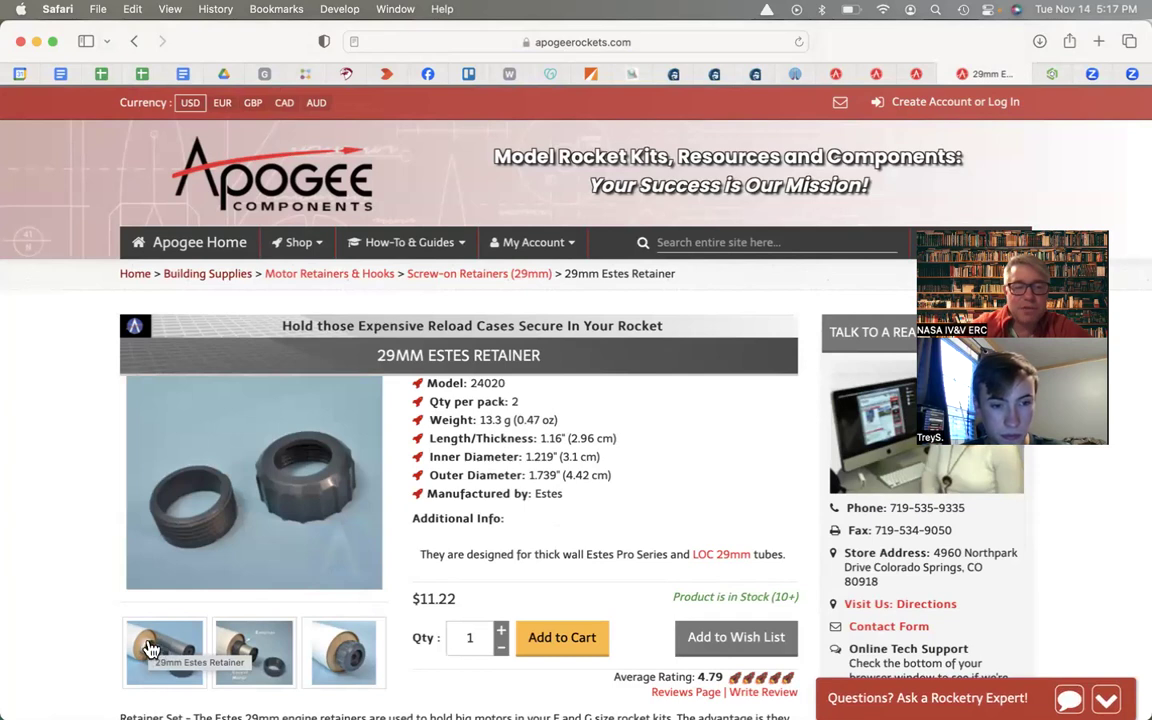
left_click(1051, 73)
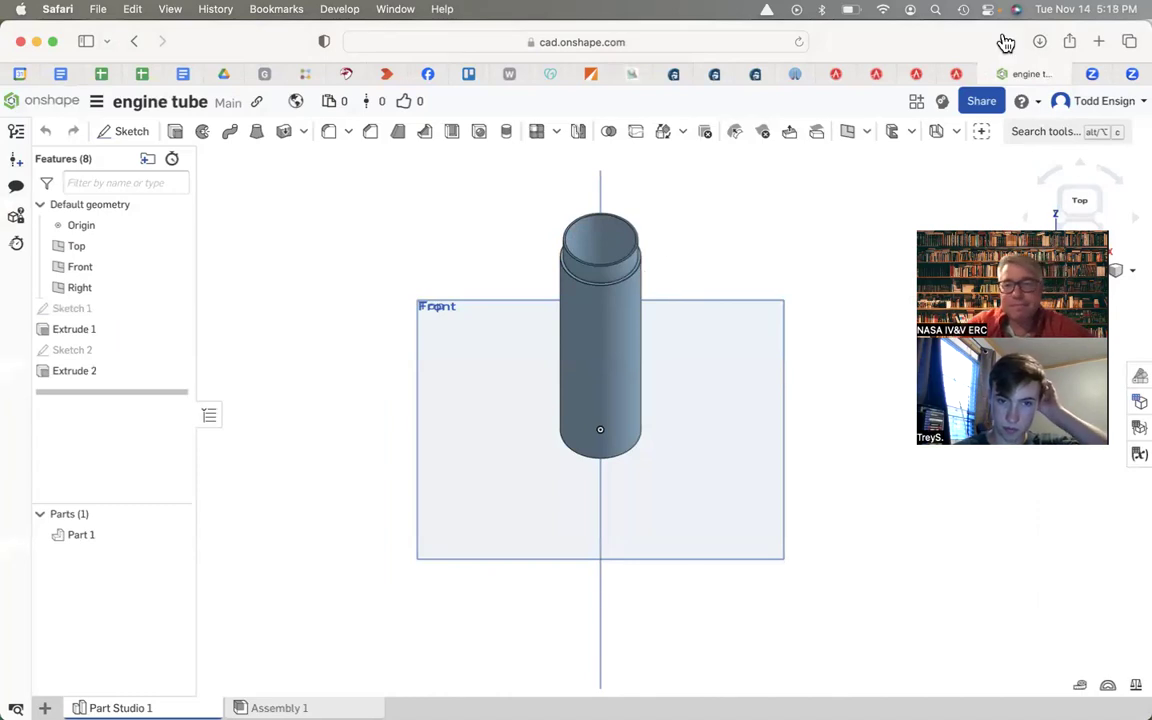
Switch to OpenRocket and add a trapezoidal fin set to the Booster.
key("super+Tab")
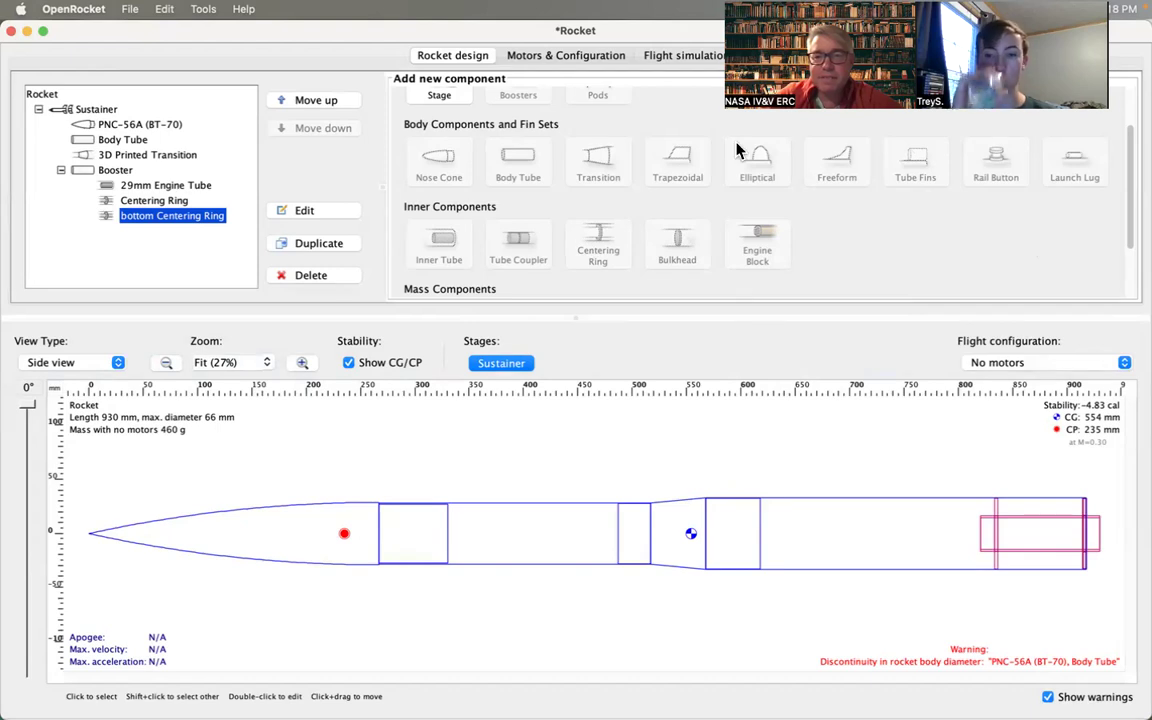
left_click(118, 172)
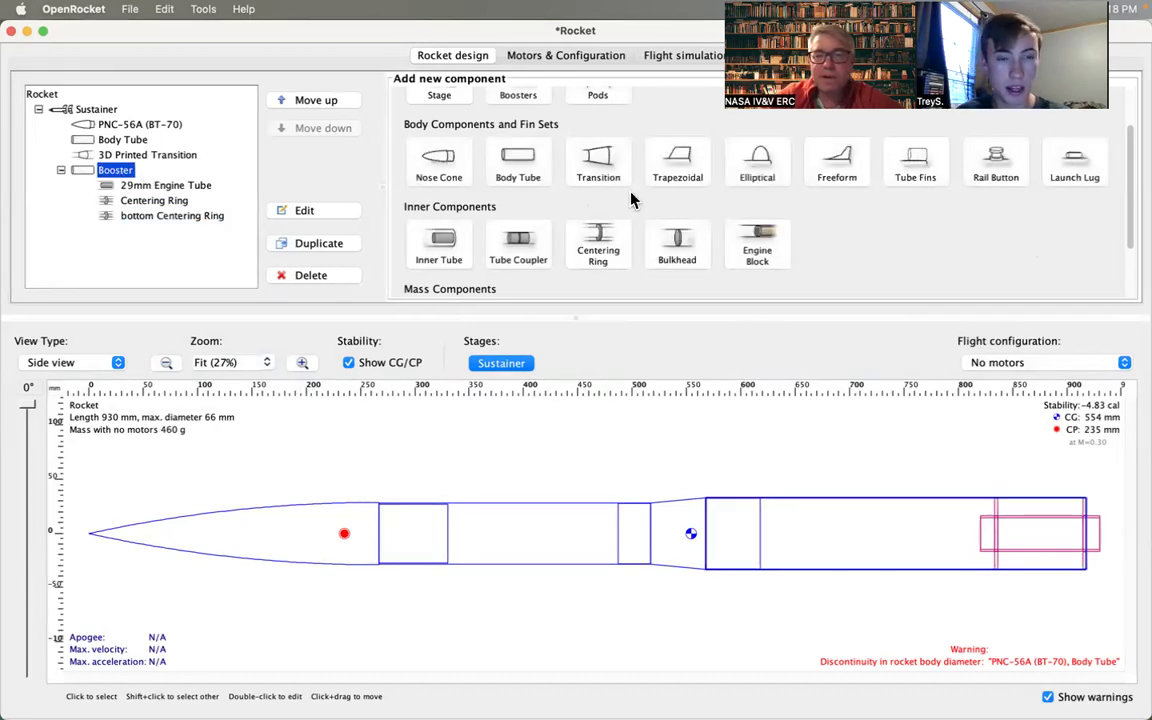
left_click(678, 177)
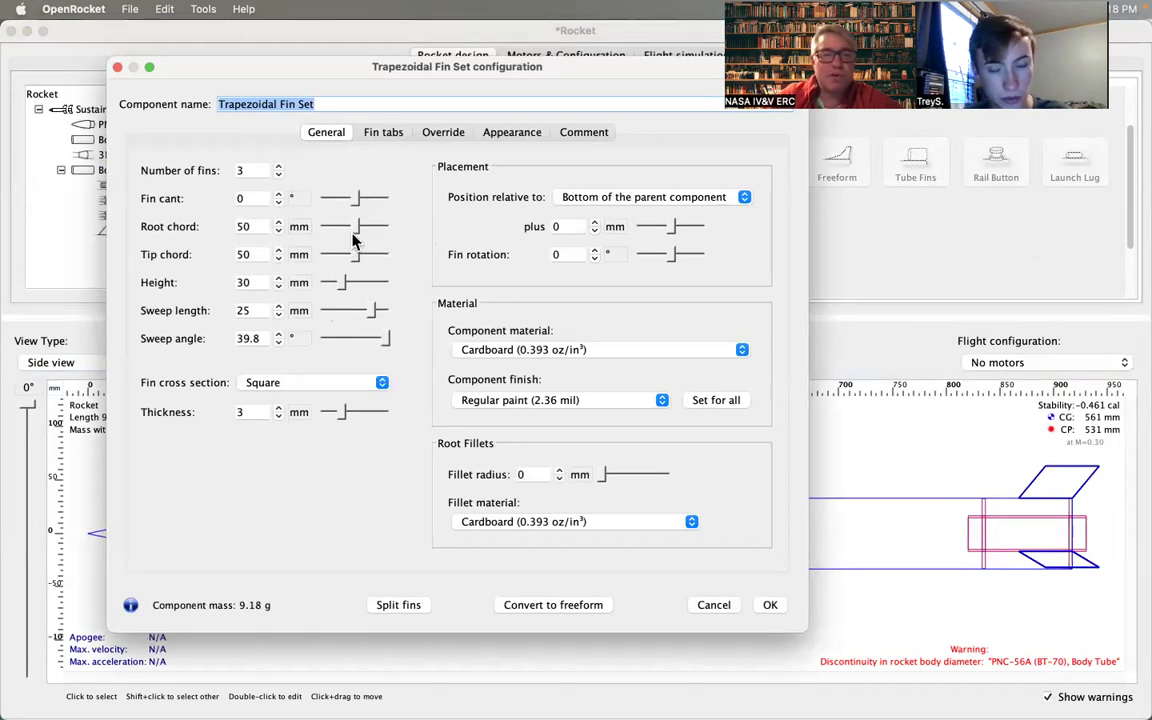
Set the fin set's root chord to 100 mm, height to 63 mm, sweep length to 51 mm and number of fins to 4.
left_click_drag(357, 229, 376, 234)
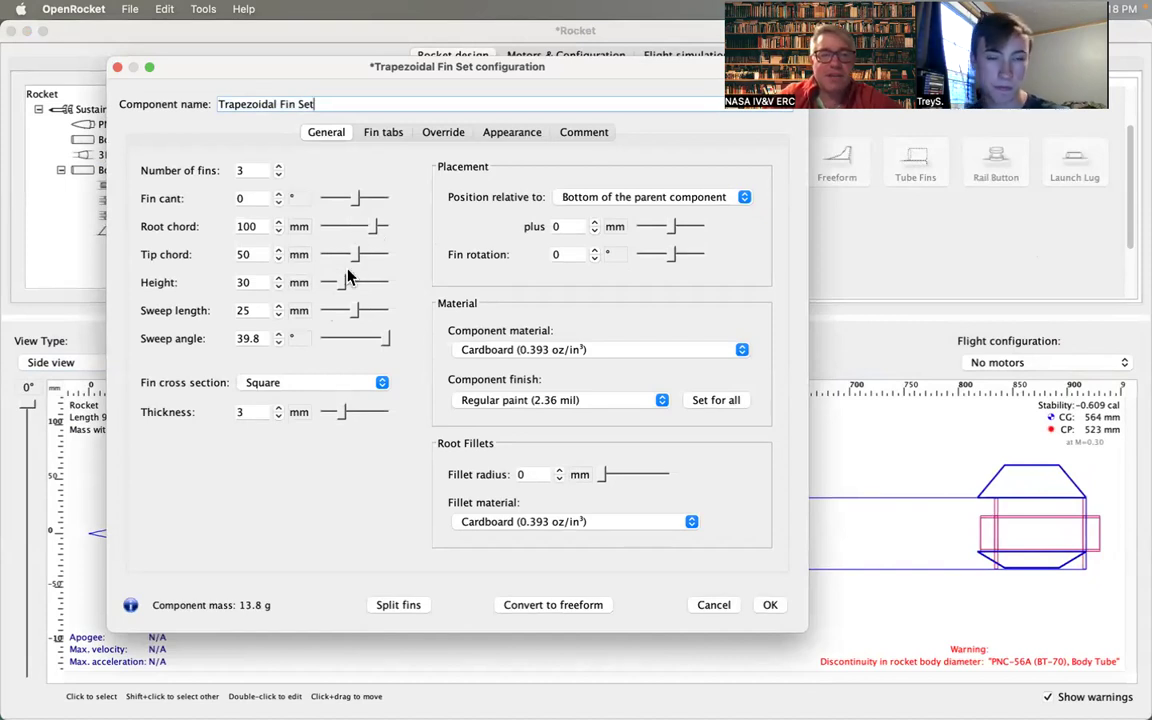
left_click_drag(341, 287, 361, 290)
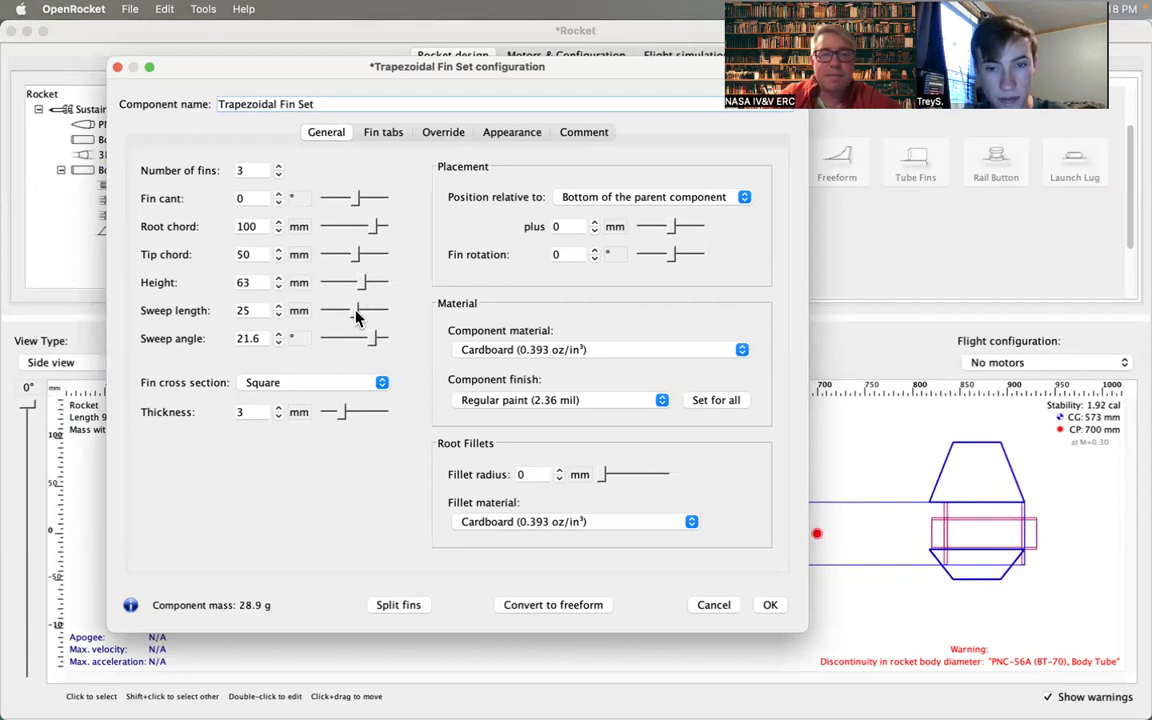
left_click_drag(356, 311, 365, 313)
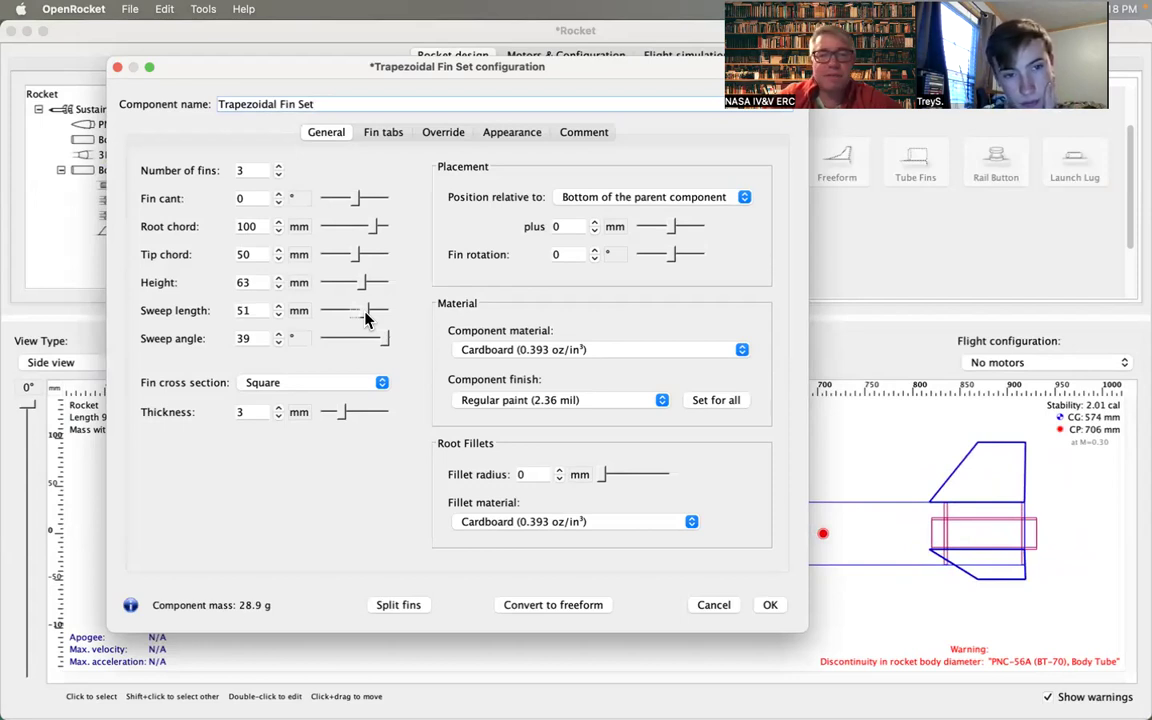
mouse_move(365, 313)
left_mouse_down()
mouse_move(354, 311)
mouse_move(365, 320)
left_mouse_up()
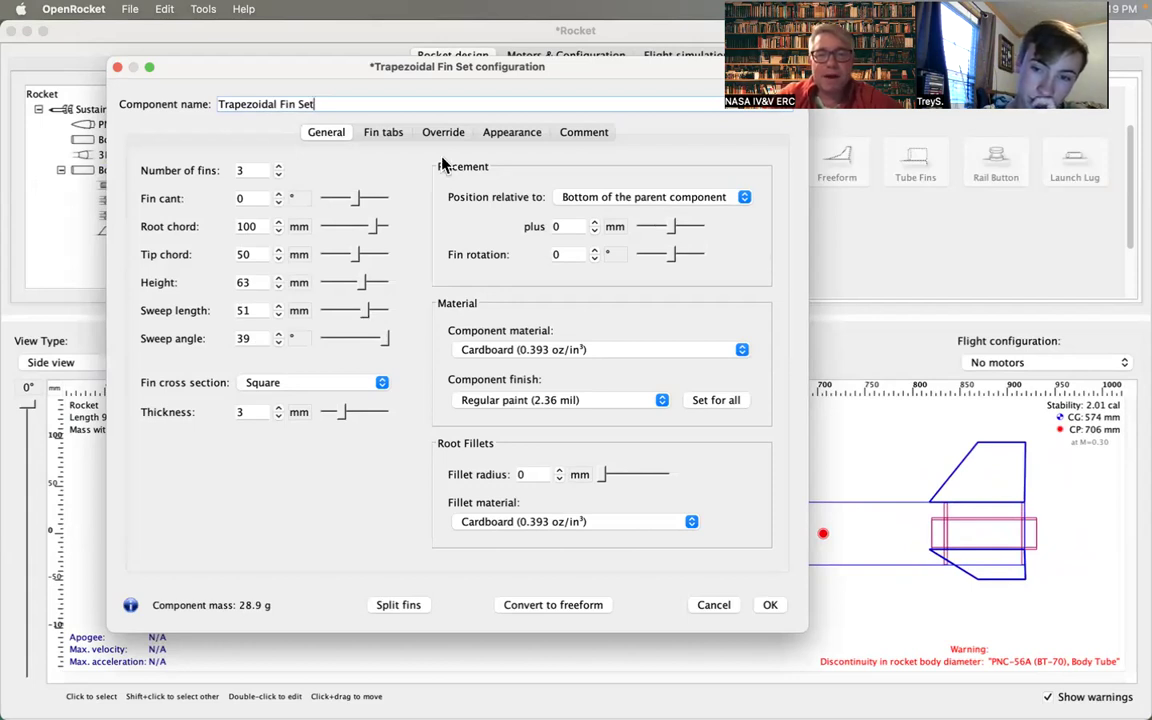
left_click(256, 415)
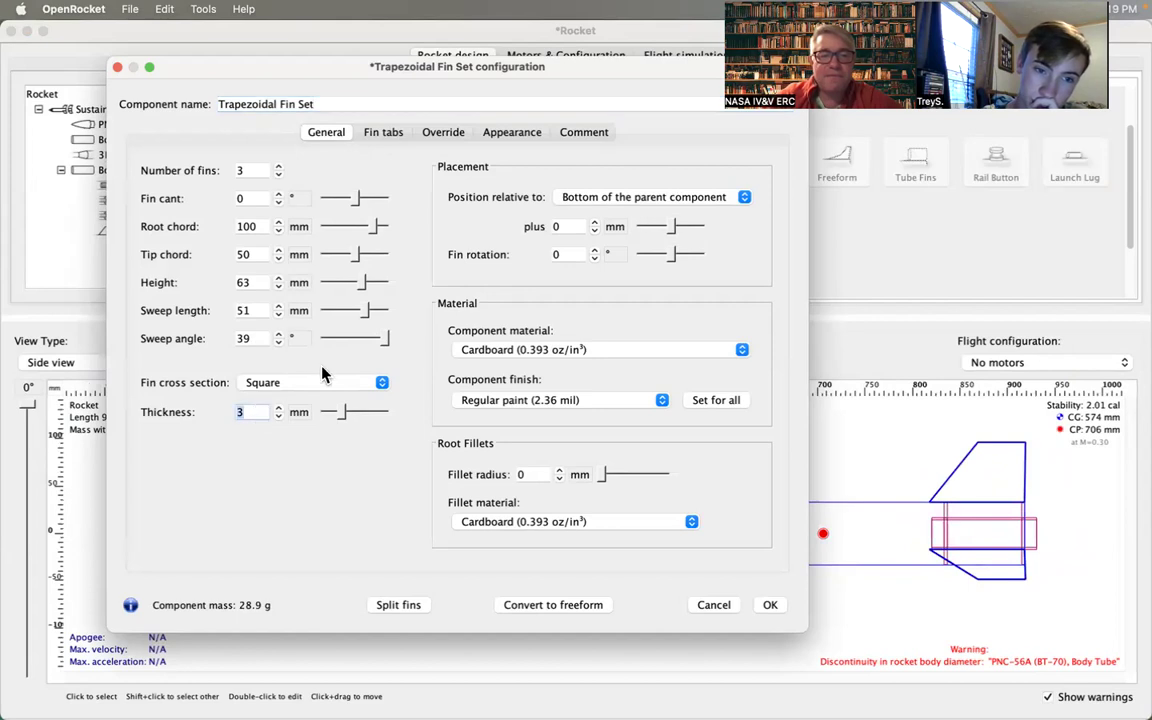
left_click(280, 166)
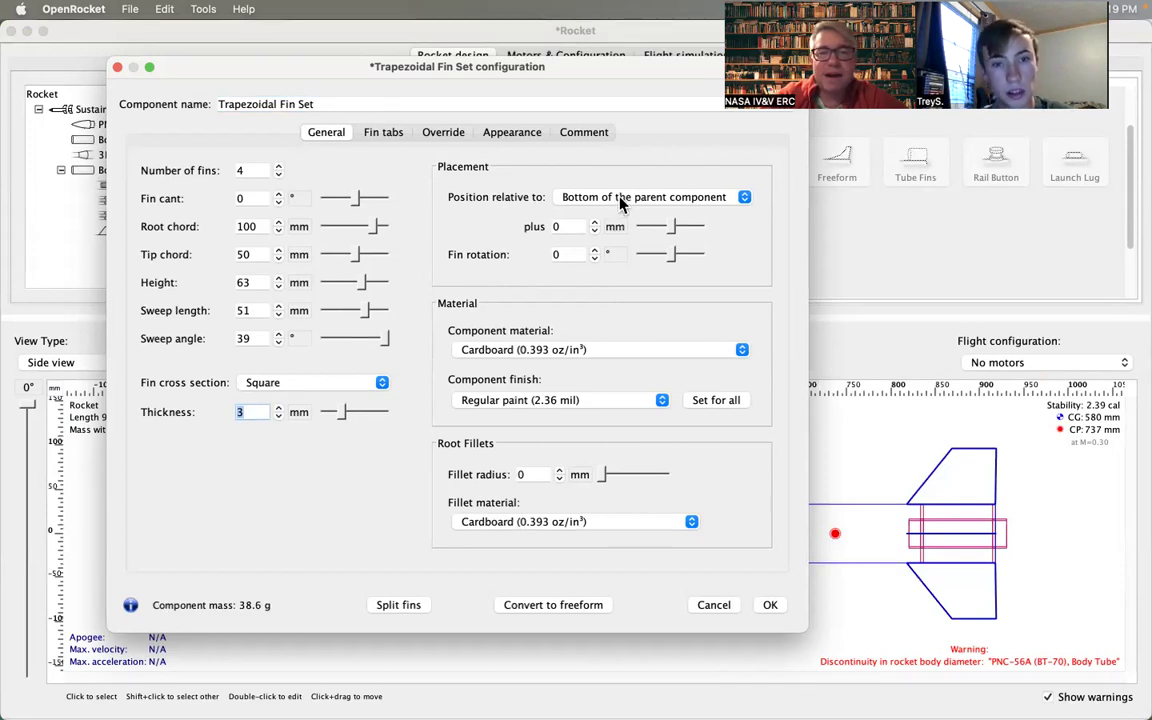
Set the fins' component material to Plywood (birch) and open the component finish options.
left_click(597, 350)
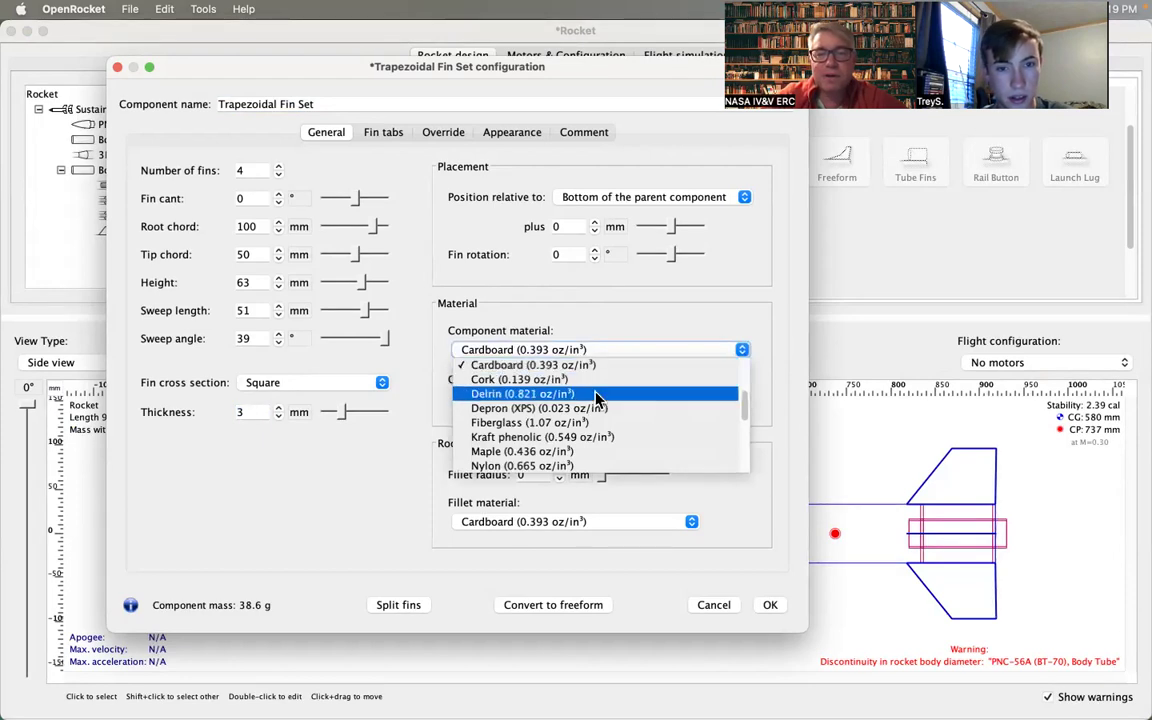
scroll(597, 398, "down", 5)
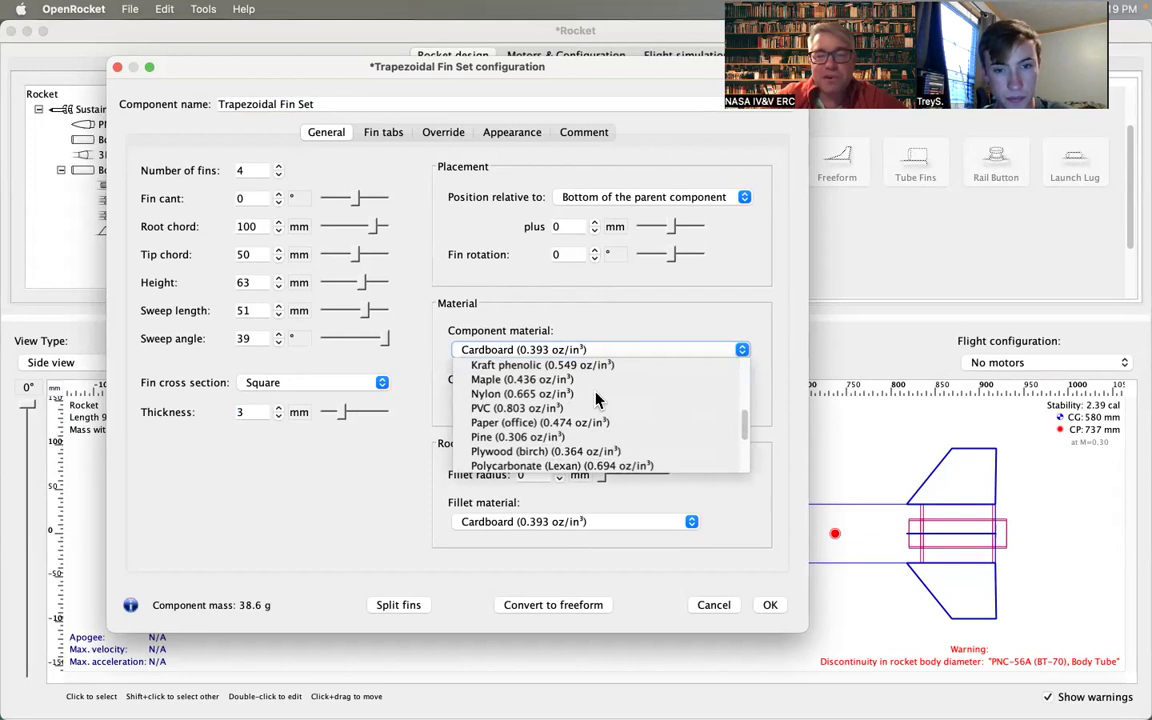
scroll(598, 443, "down", 3)
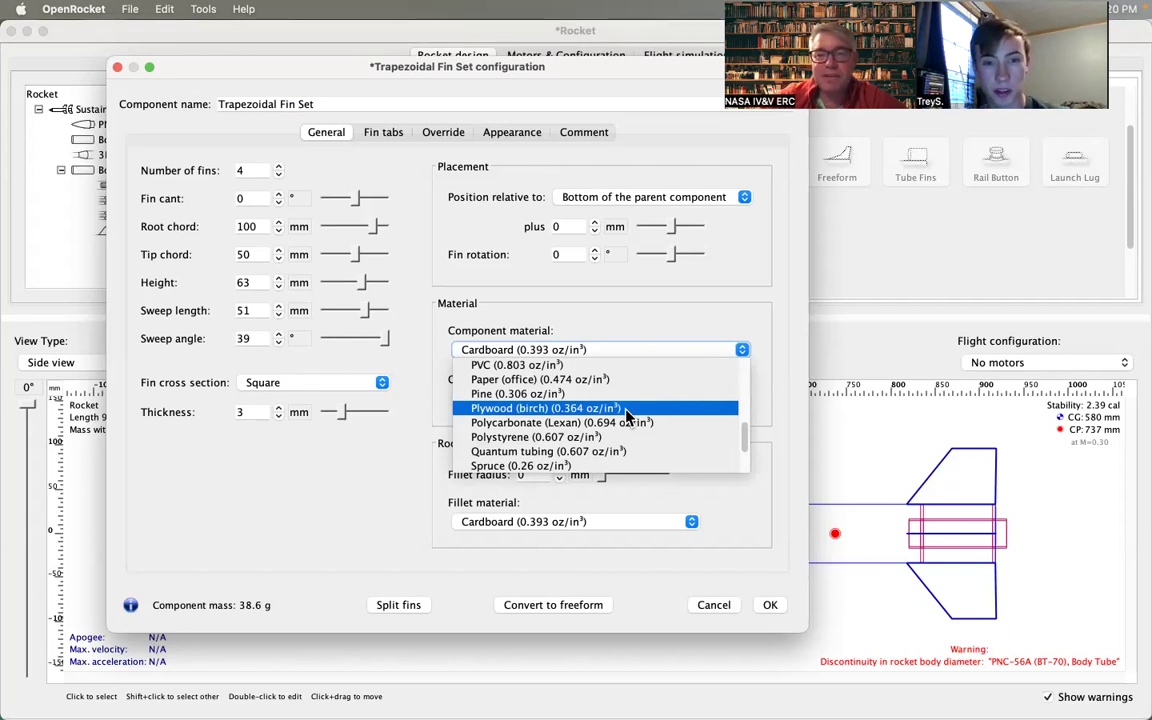
scroll(627, 414, "down", 2)
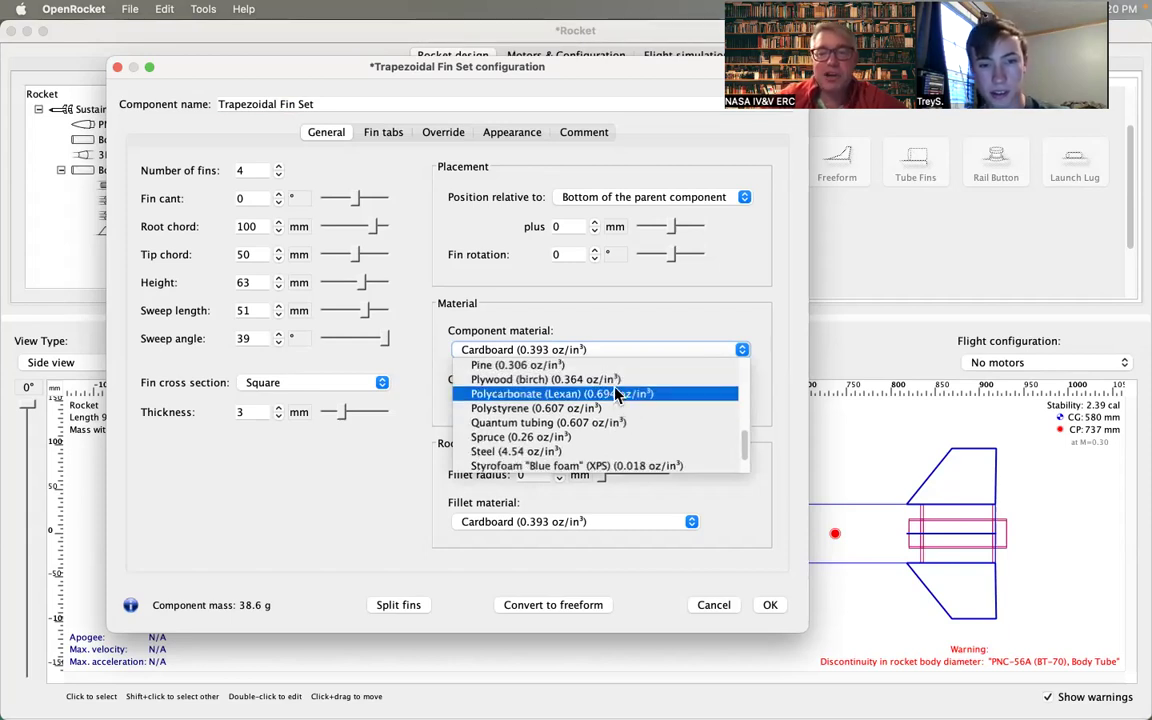
scroll(620, 437, "down", 3)
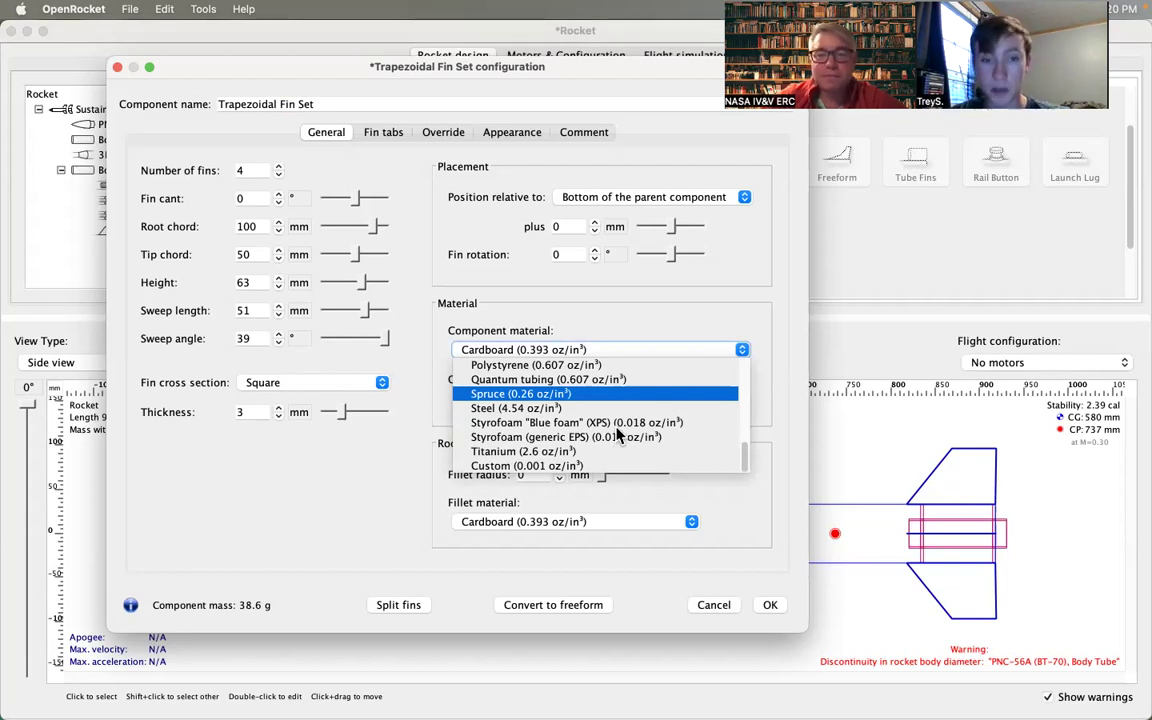
scroll(615, 423, "up", 1)
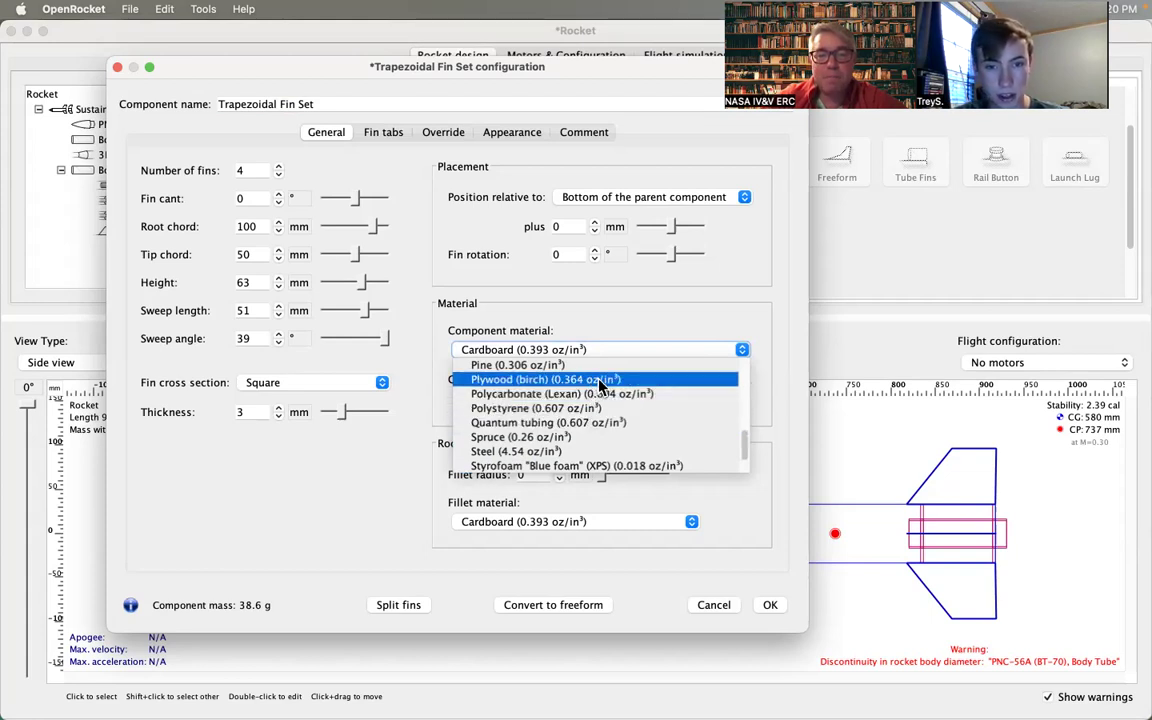
left_click(601, 382)
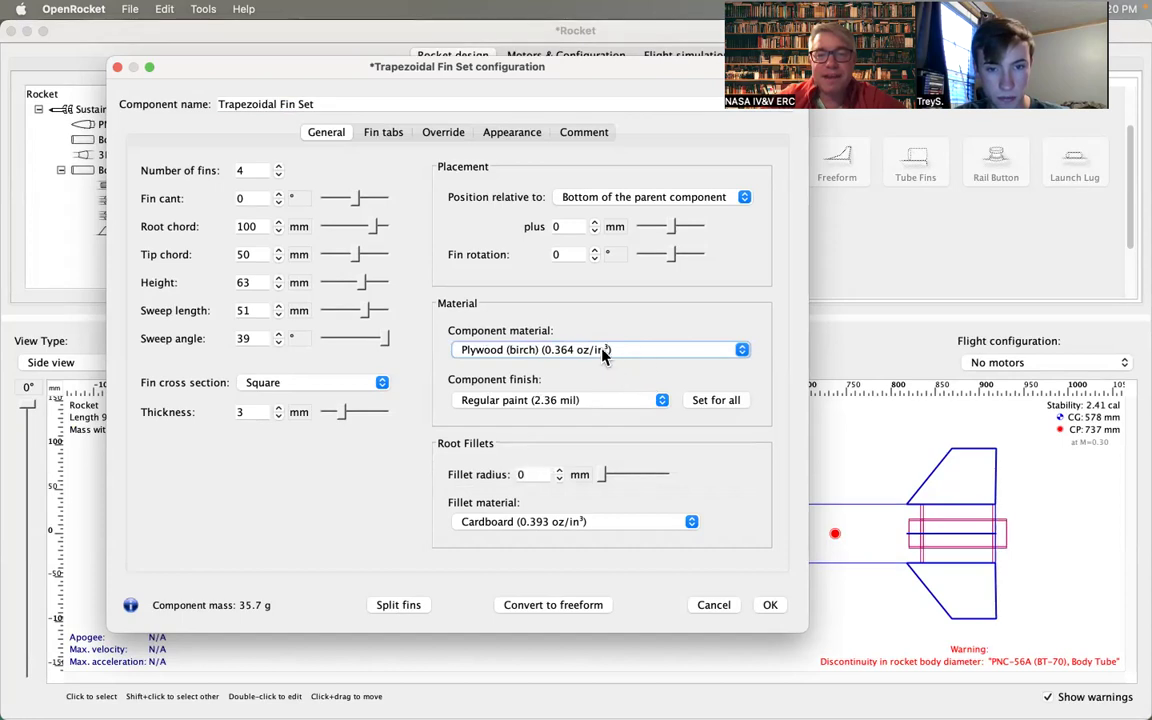
left_click(637, 397)
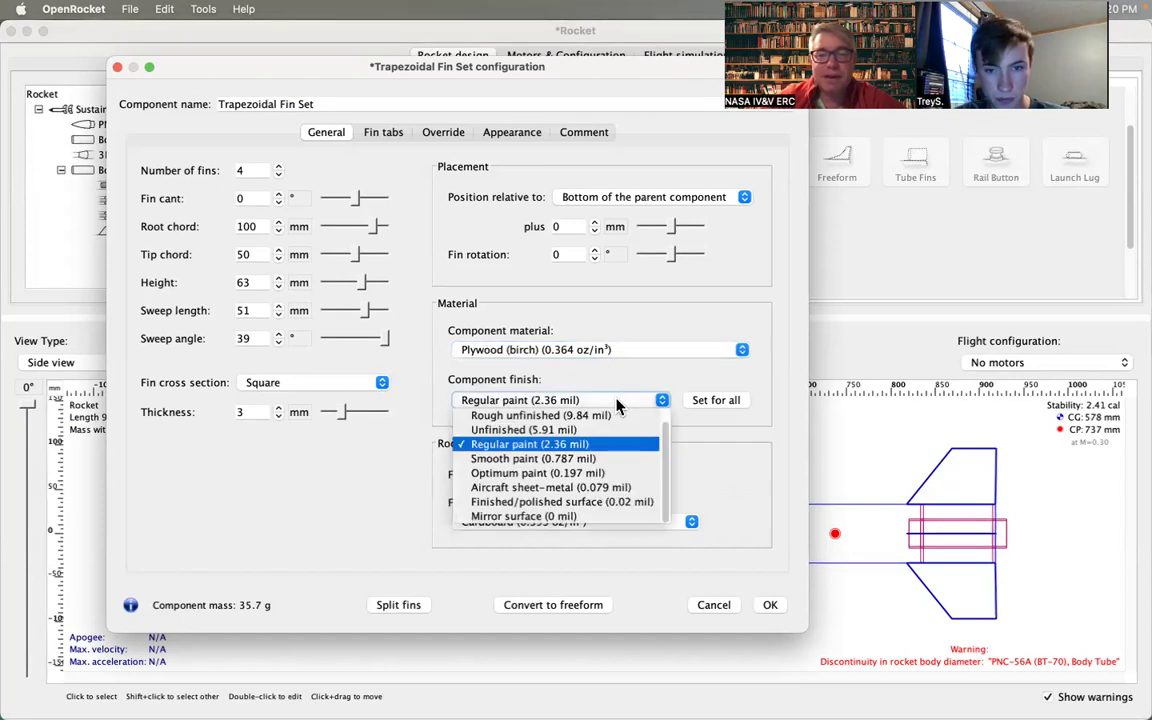
Set the fin set's component finish to Unfinished (5.91 mil) and its thickness to 0.125 in, then restore the thickness unit to mm.
left_click(604, 424)
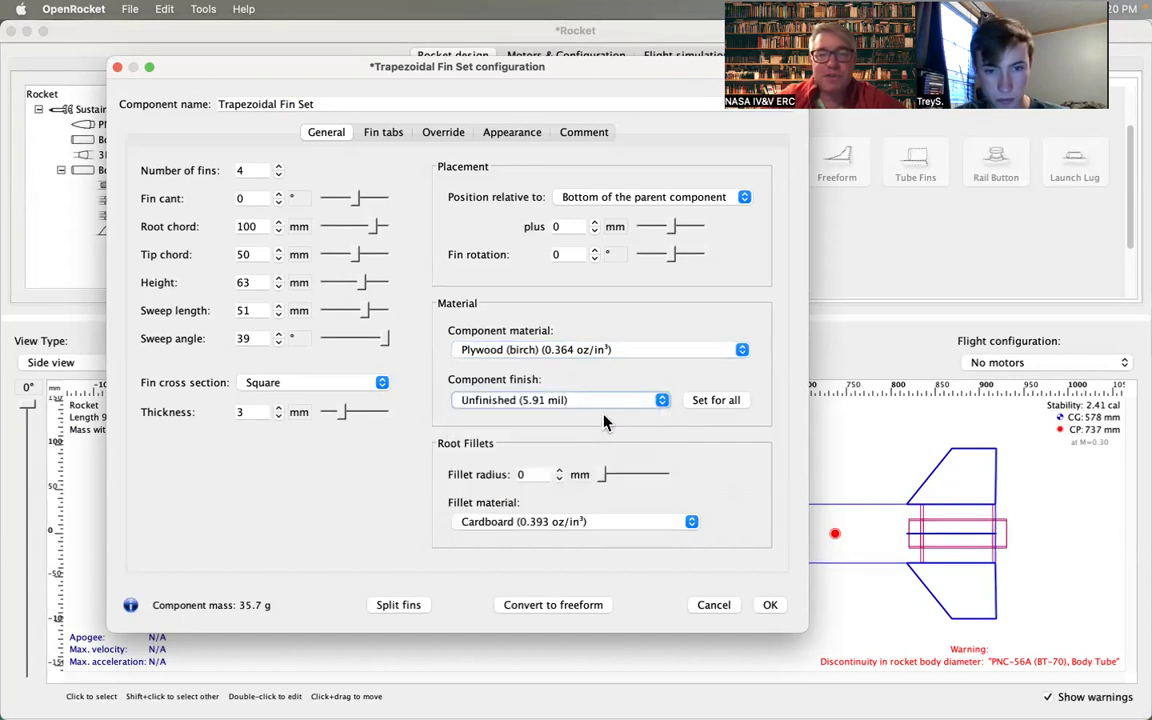
left_click(249, 413)
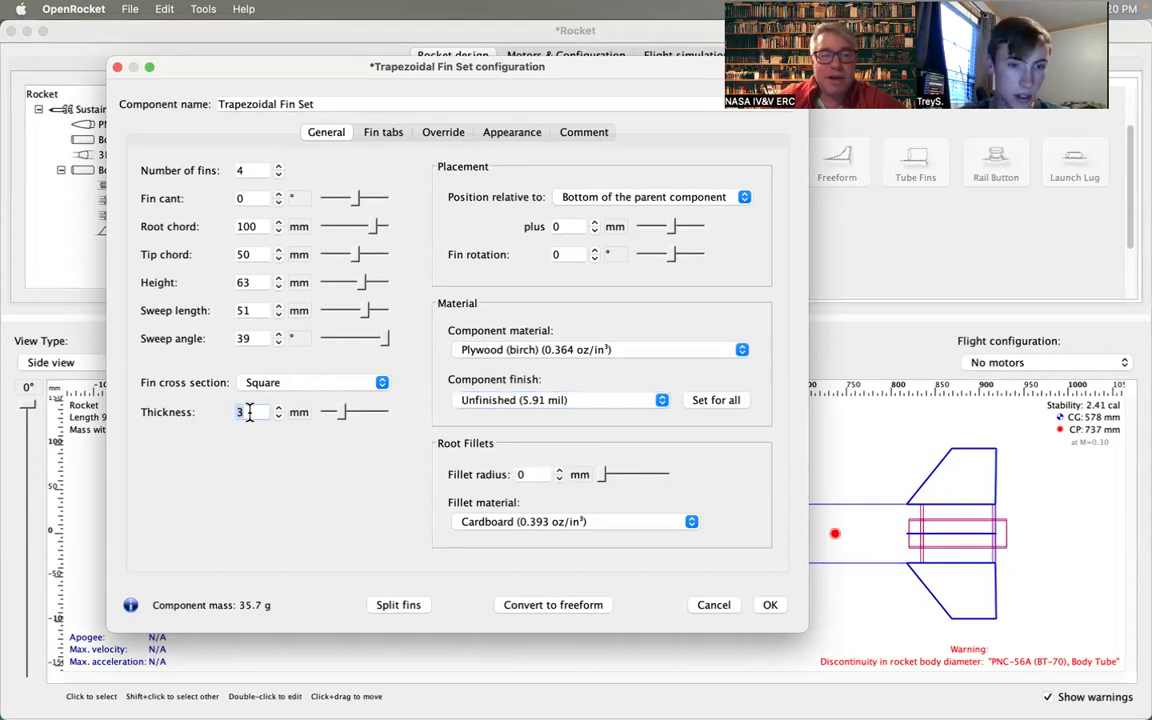
left_click(299, 412)
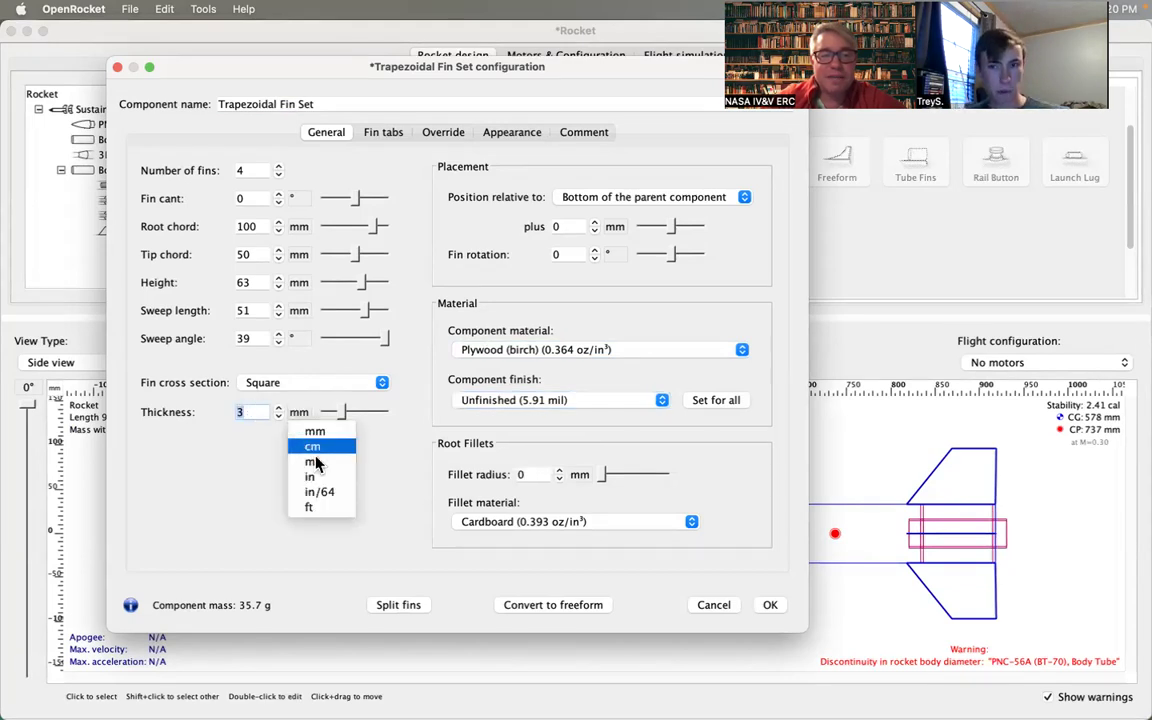
left_click(312, 476)
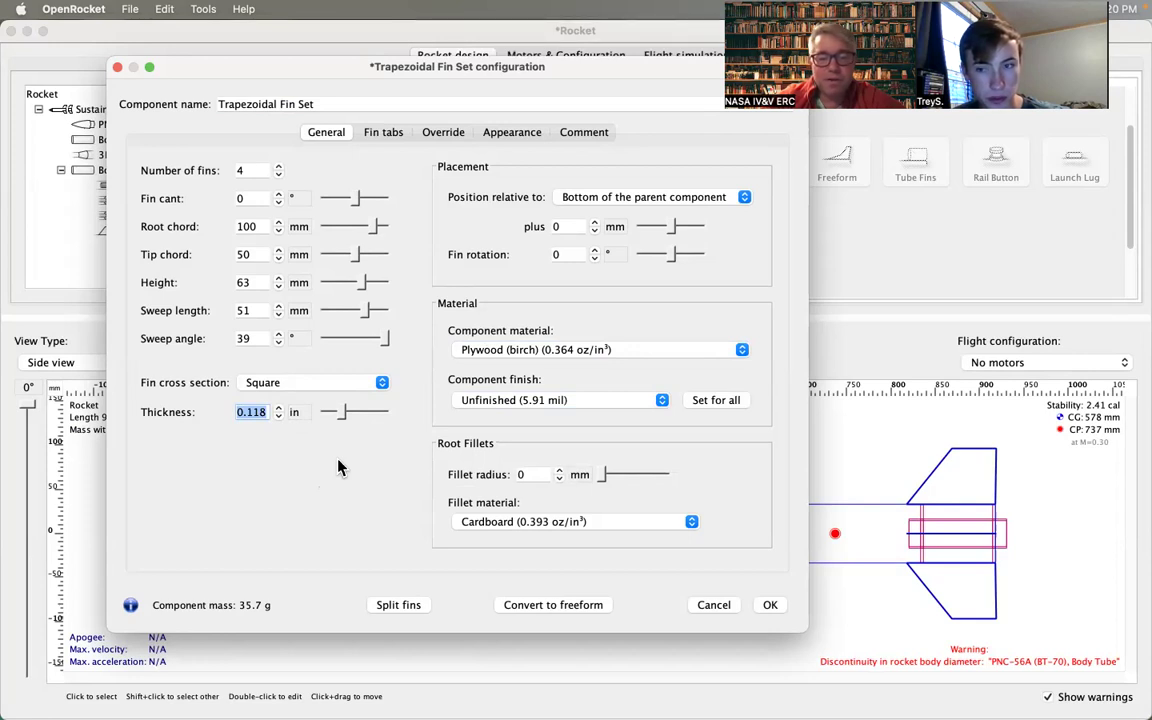
type(".125")
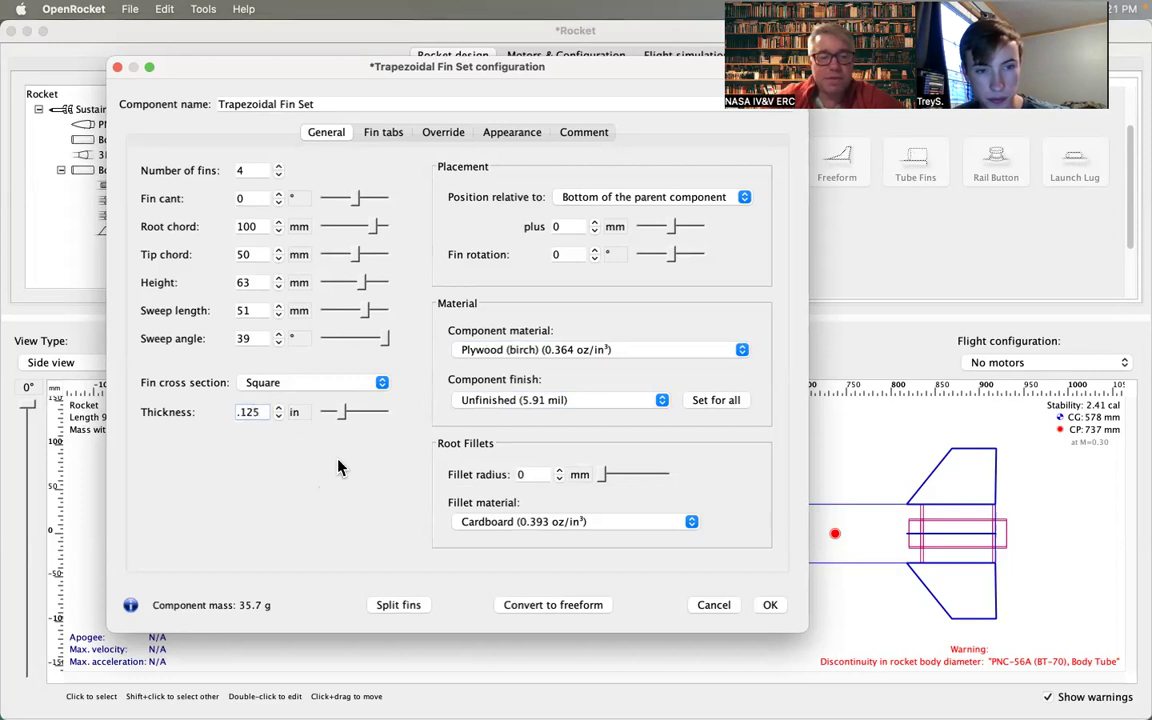
key("Tab")
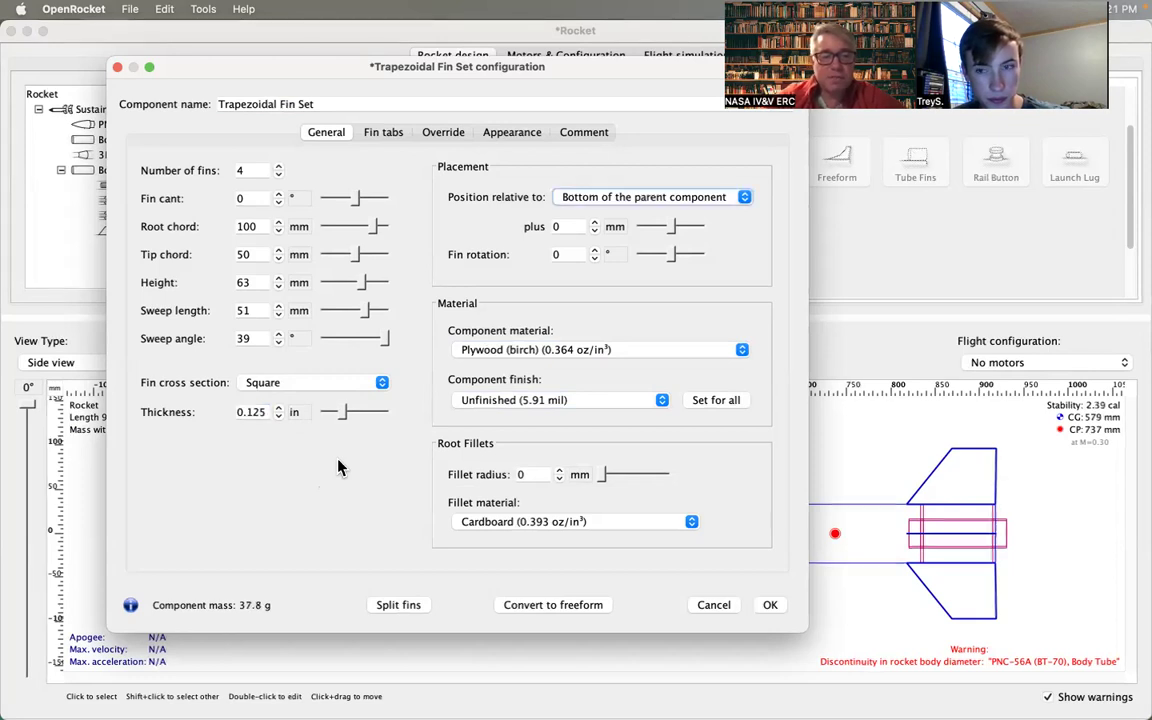
left_click(299, 416)
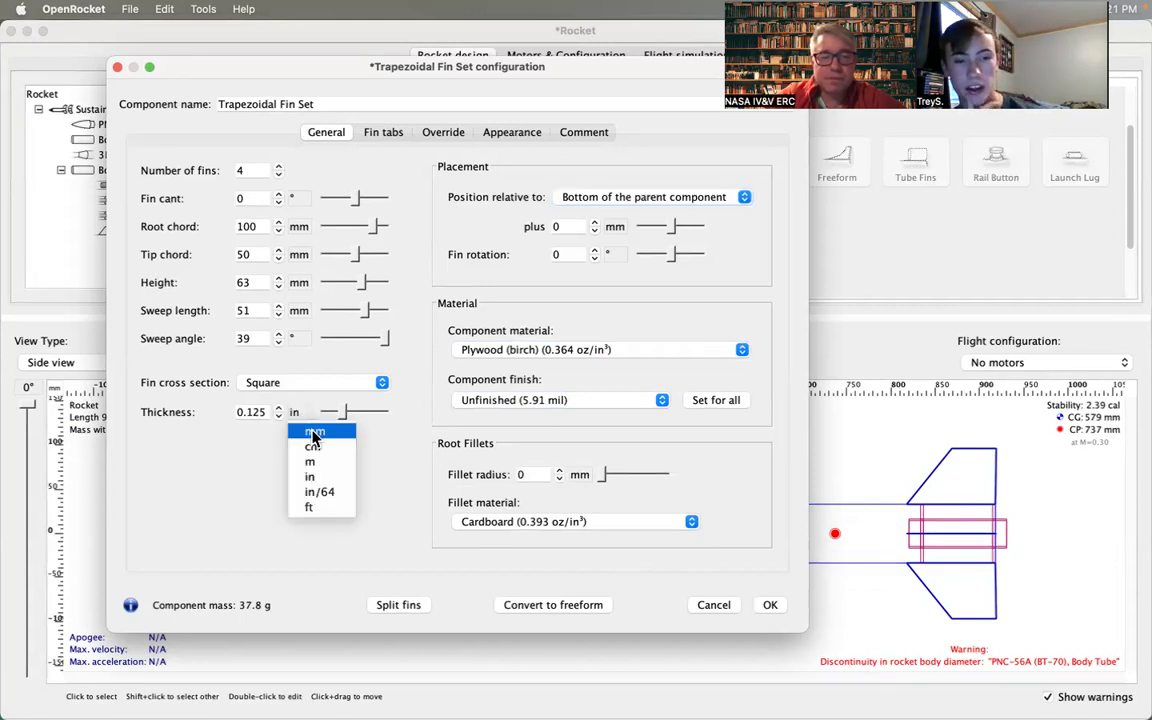
left_click(313, 432)
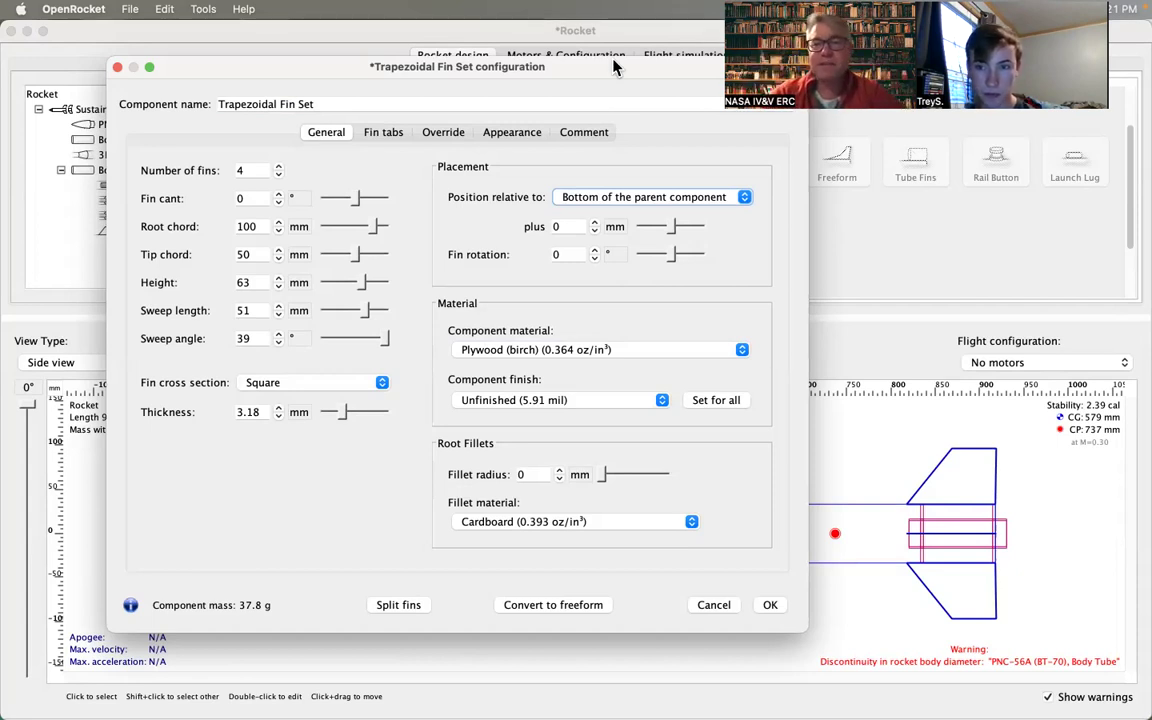
Calculate the through-the-wall fin tab dimensions automatically, keeping them relative to the middle of the parent component.
left_click_drag(614, 66, 604, 122)
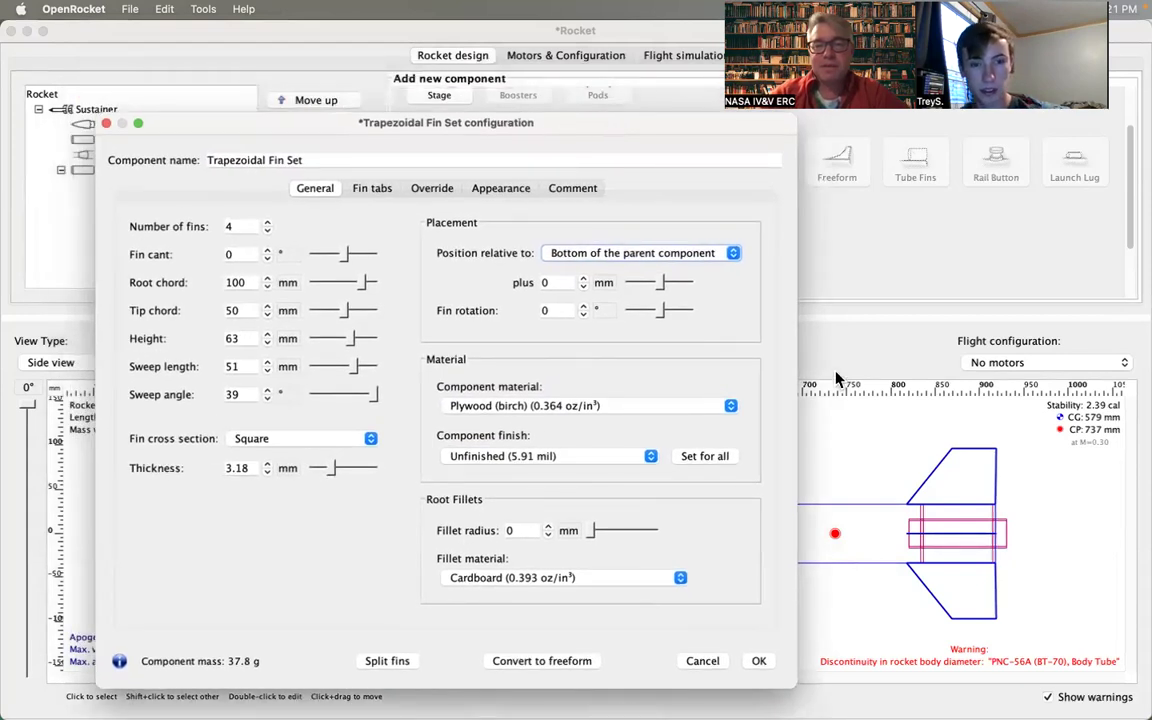
left_click(381, 191)
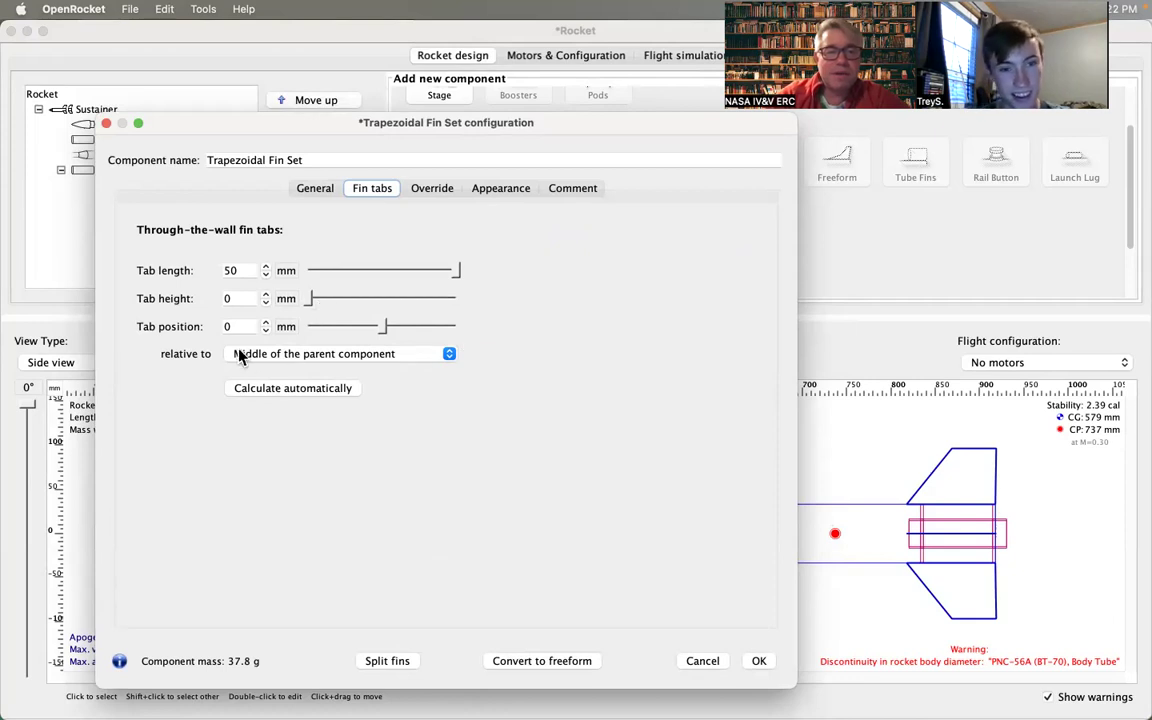
left_click(268, 390)
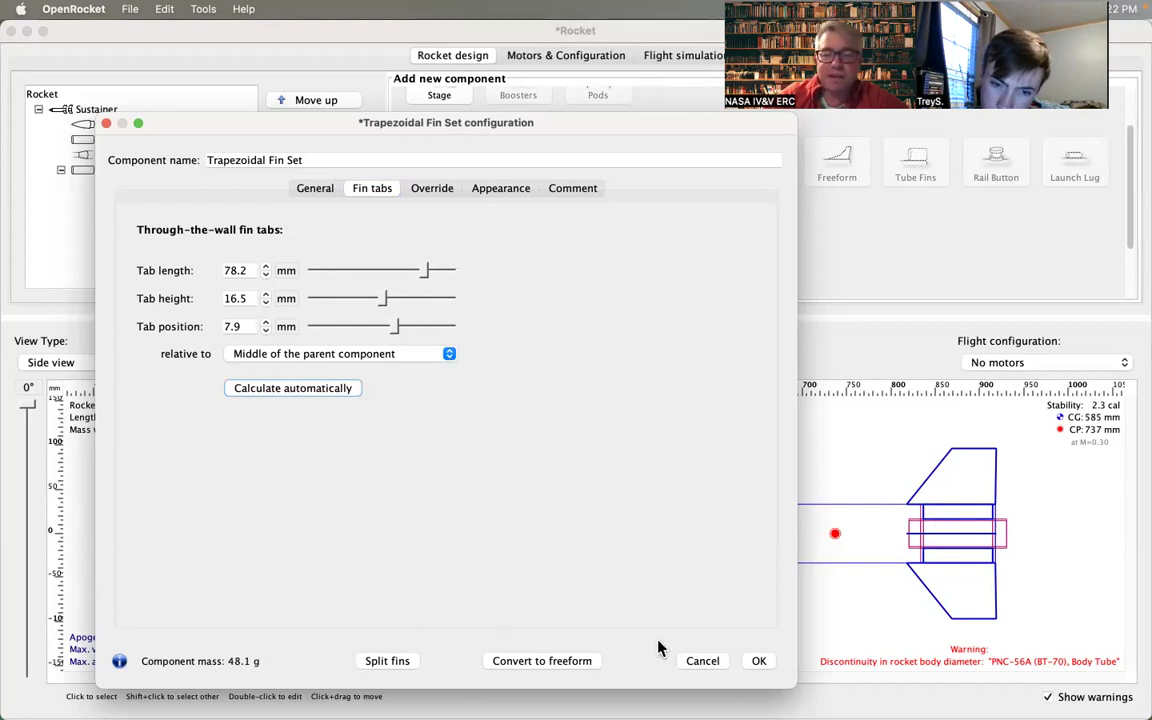
Rename the fin set to "Birch Trapazoid Fins" and accept its configuration.
left_click(244, 160)
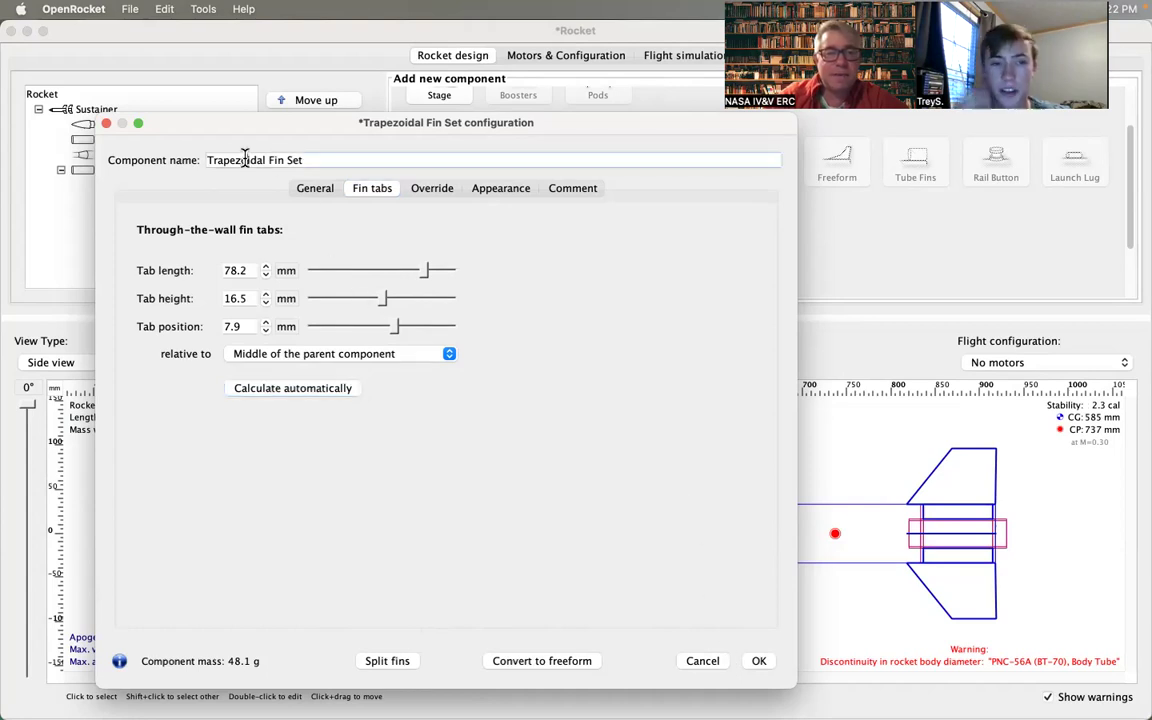
left_click_drag(284, 160, 166, 159)
type("Bo")
key("BackSpace")
key("BackSpace")
type("Birch")
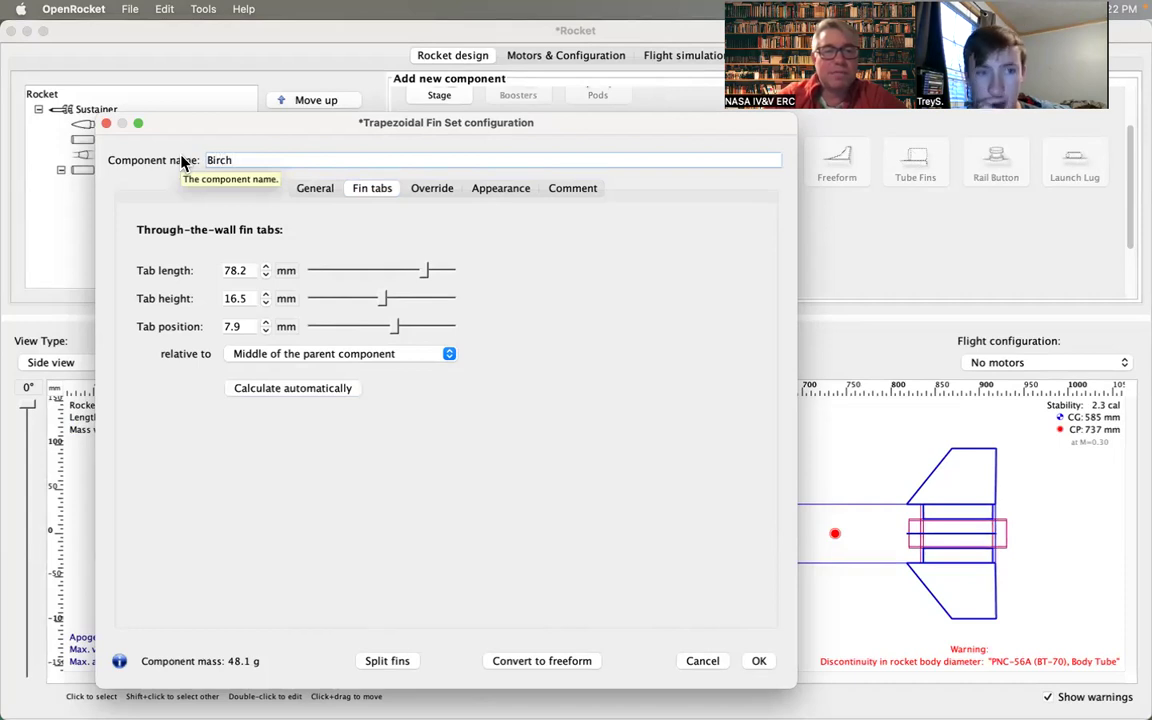
type(" Trapazoid F")
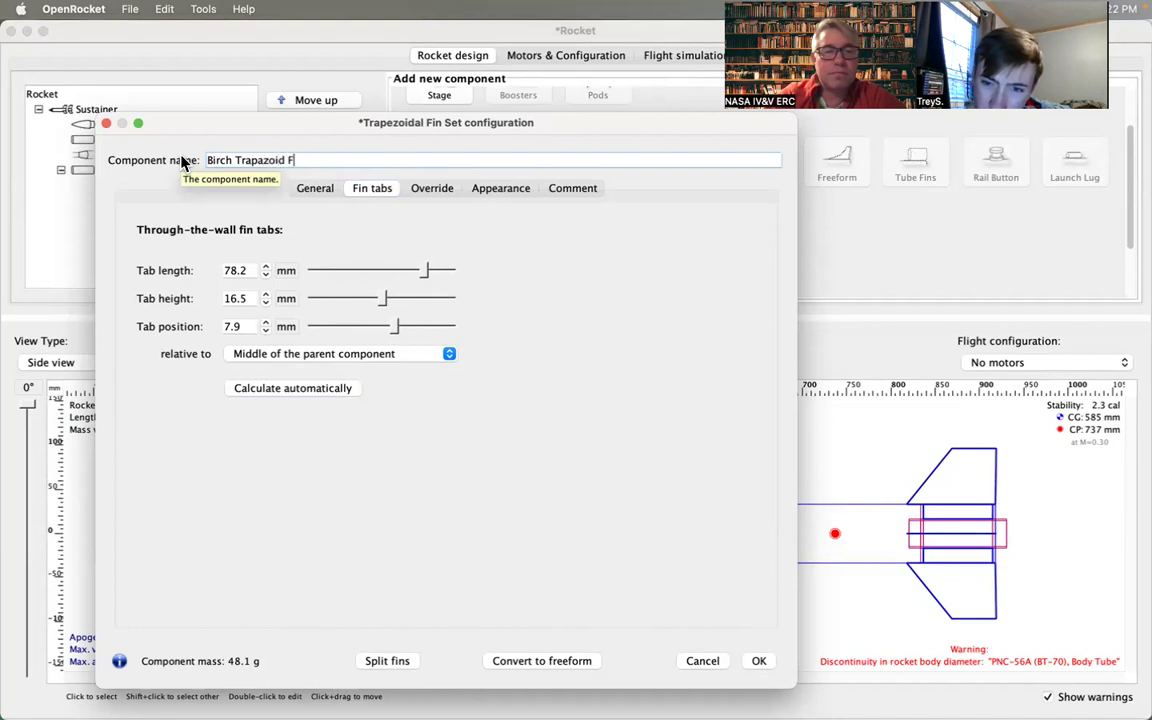
type("ins")
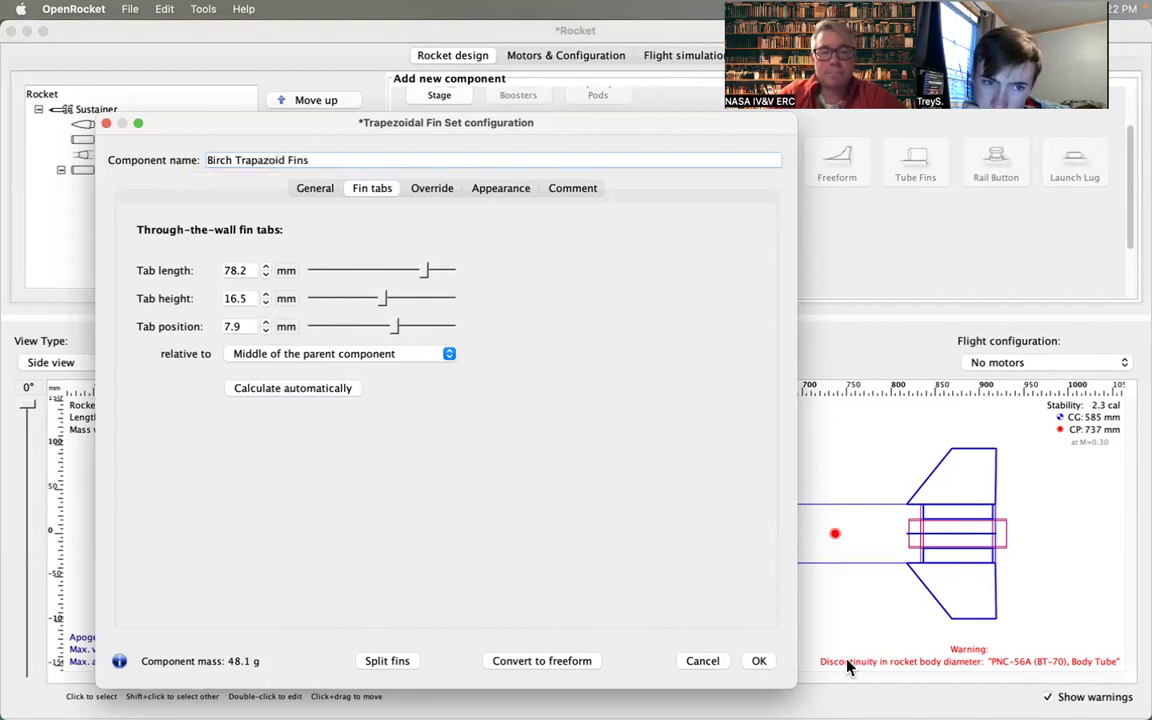
left_click(759, 661)
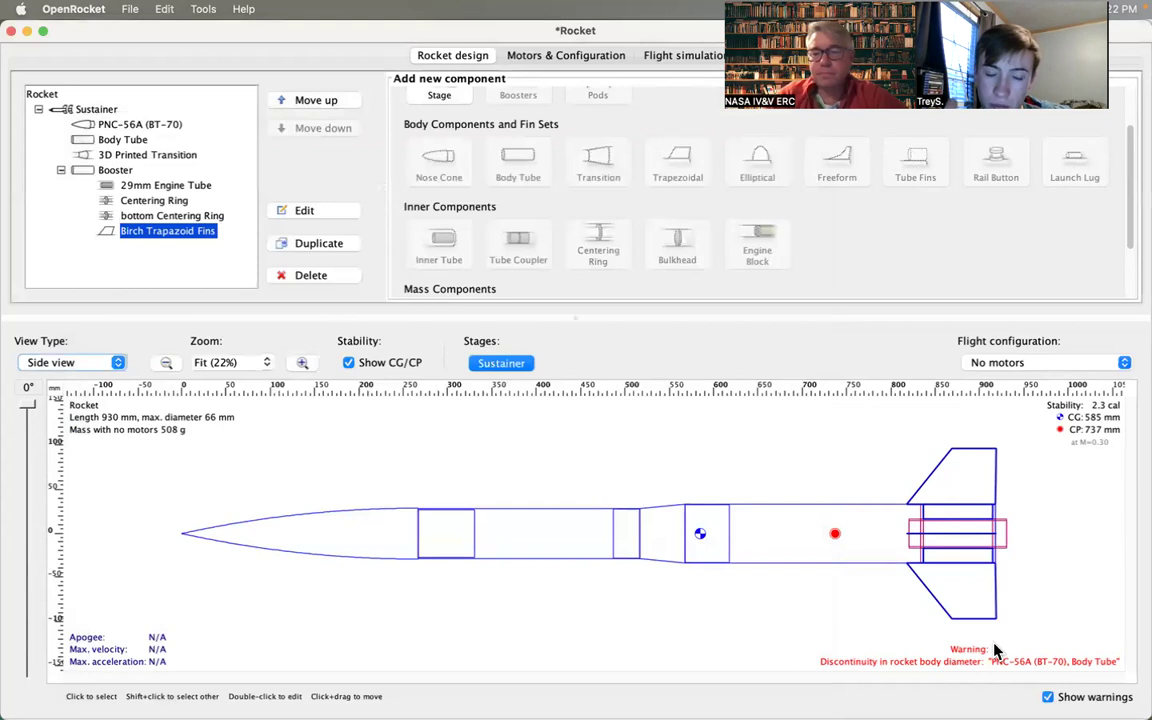
Switch to Safari, duplicate the 29mm Estes Retainer page, and search the Apogee store for "slotted tube" in the copy.
key("super+Tab")
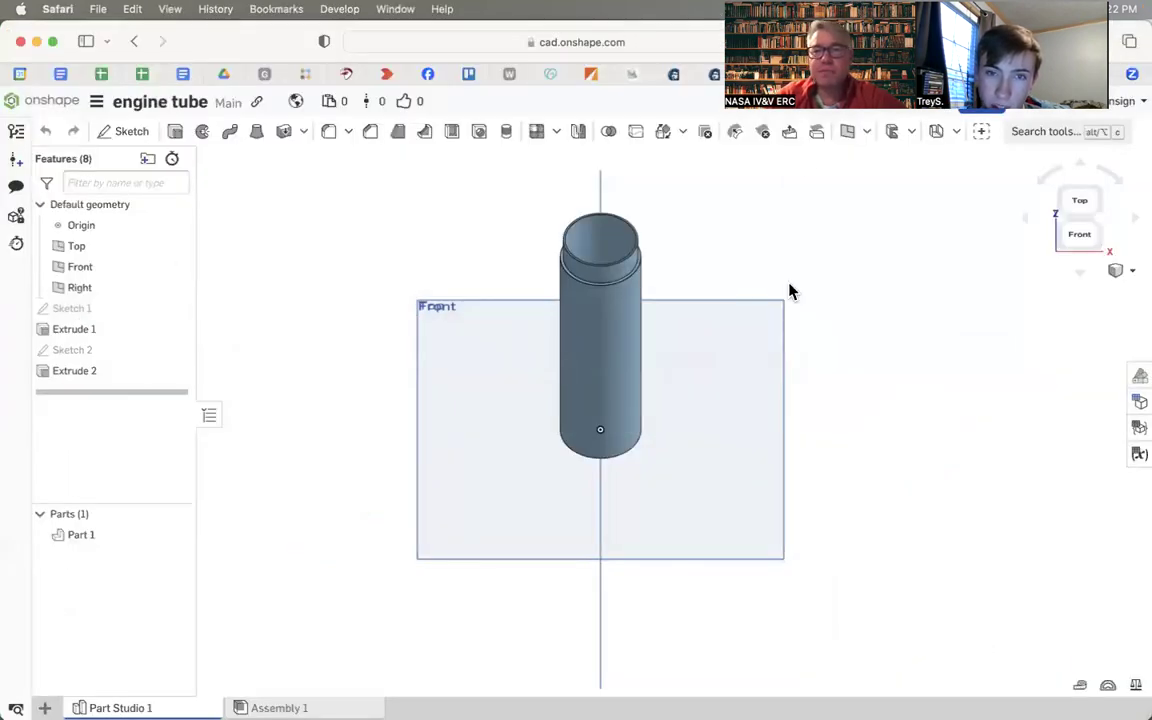
left_click(985, 73)
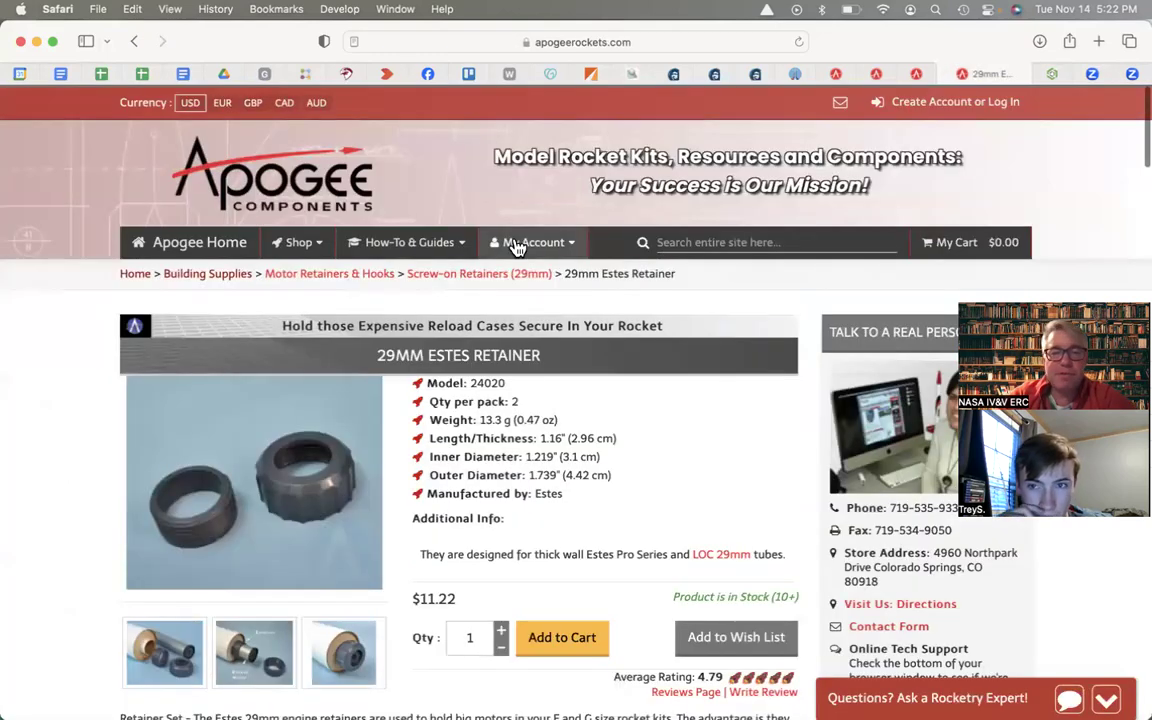
right_click(985, 76)
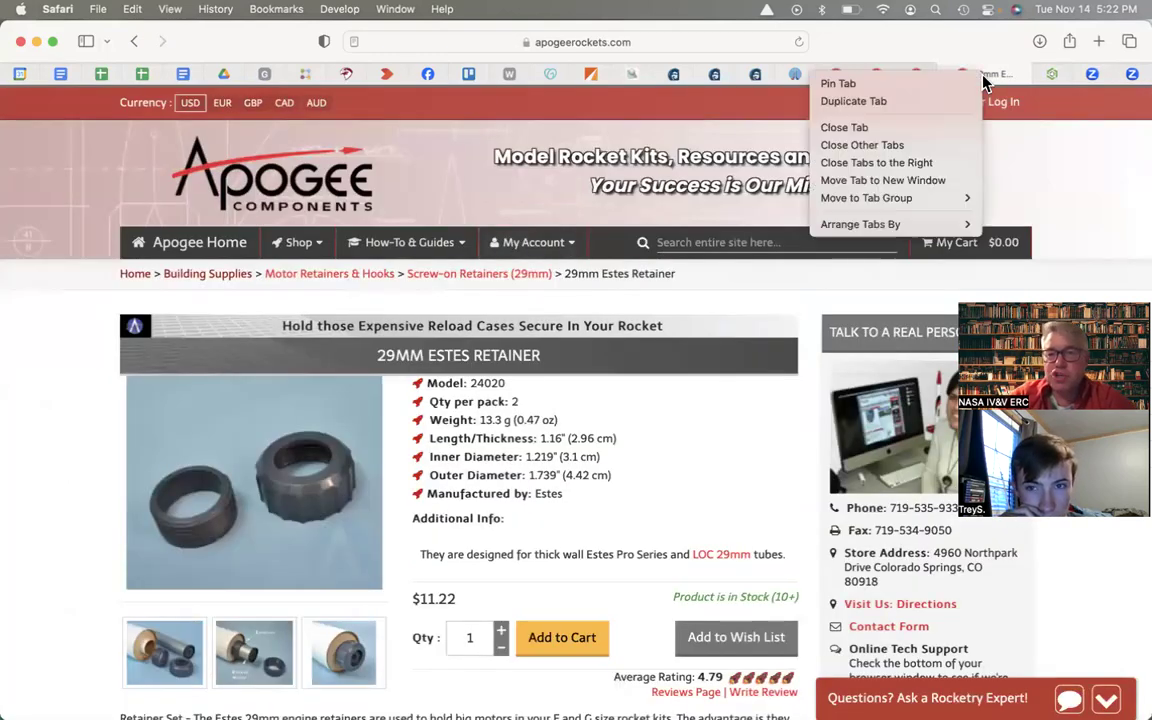
left_click(918, 104)
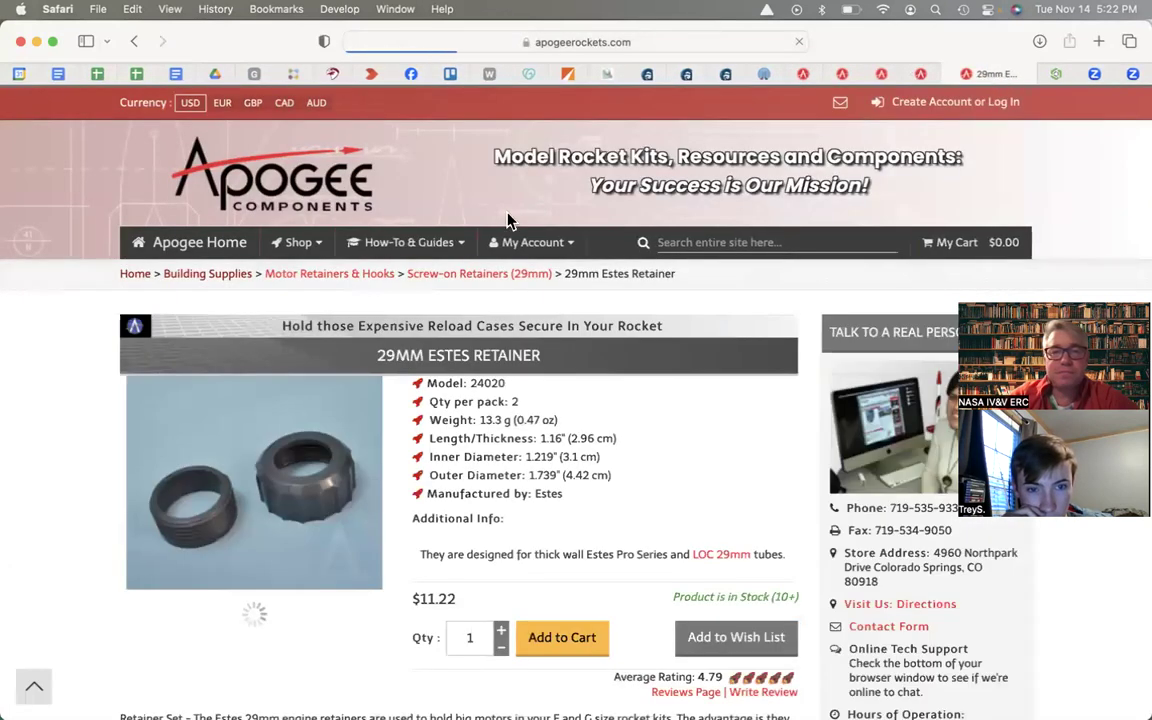
left_click(686, 241)
type("slotted")
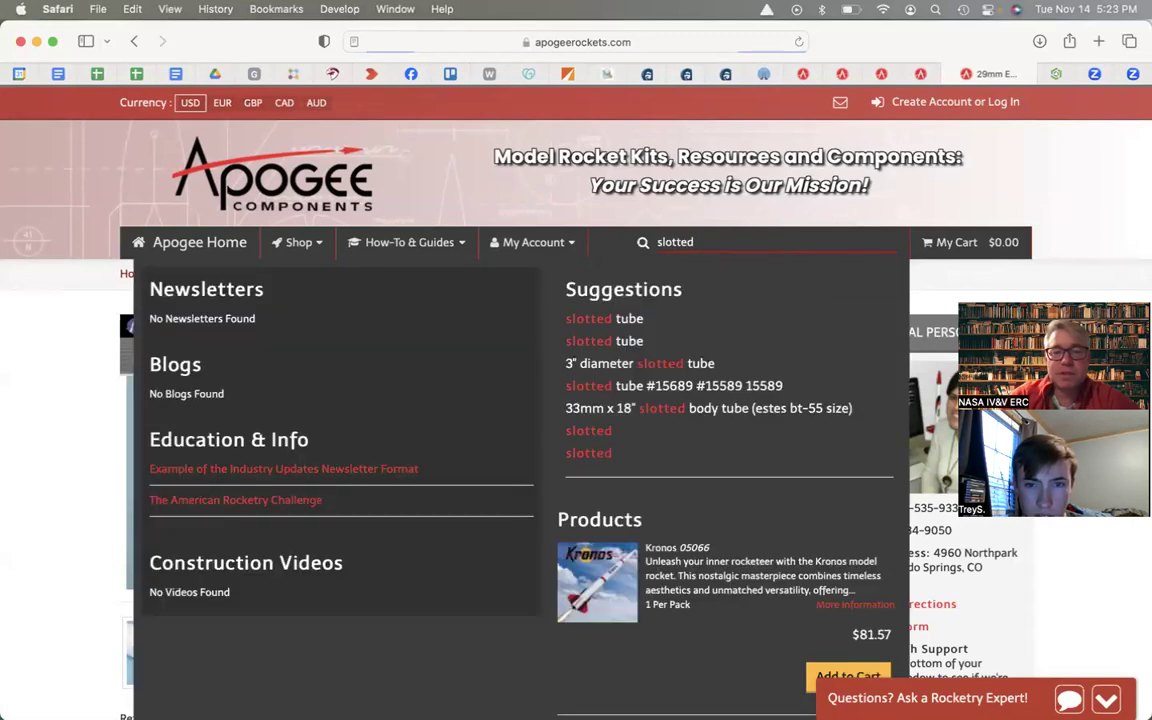
left_click(587, 318)
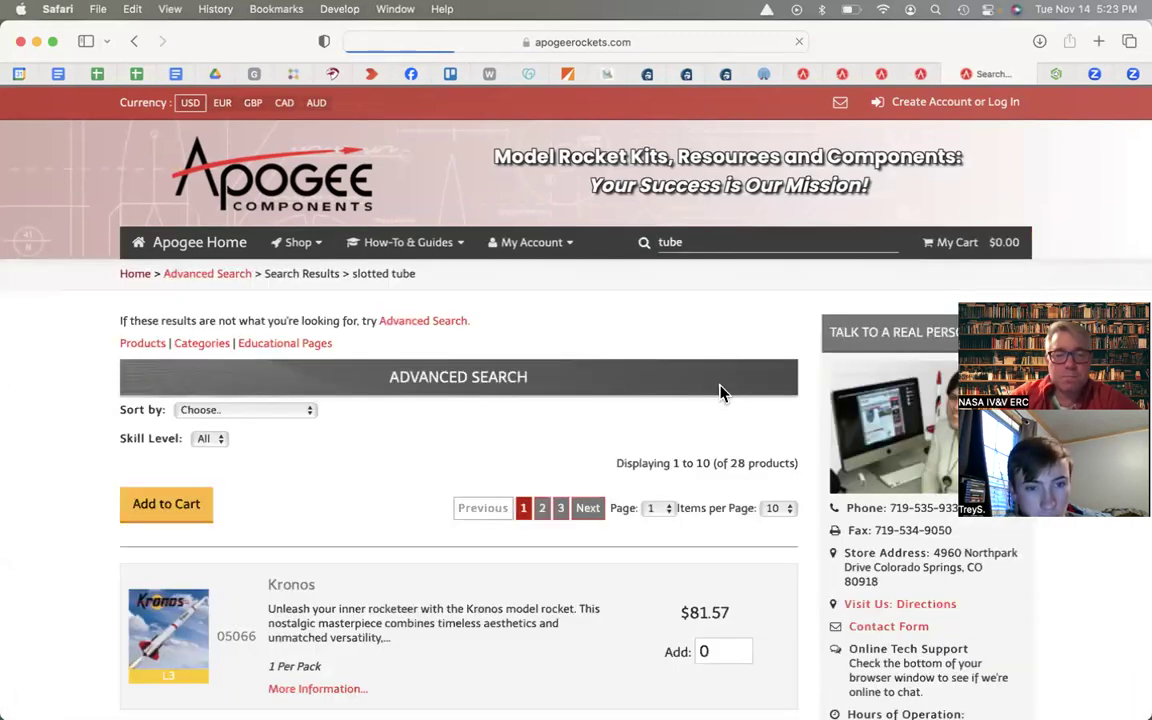
Open the 66mm X 18" Slotted Body Tube (BT-80) product page and highlight its fin slot specification.
scroll(465, 470, "down", 5)
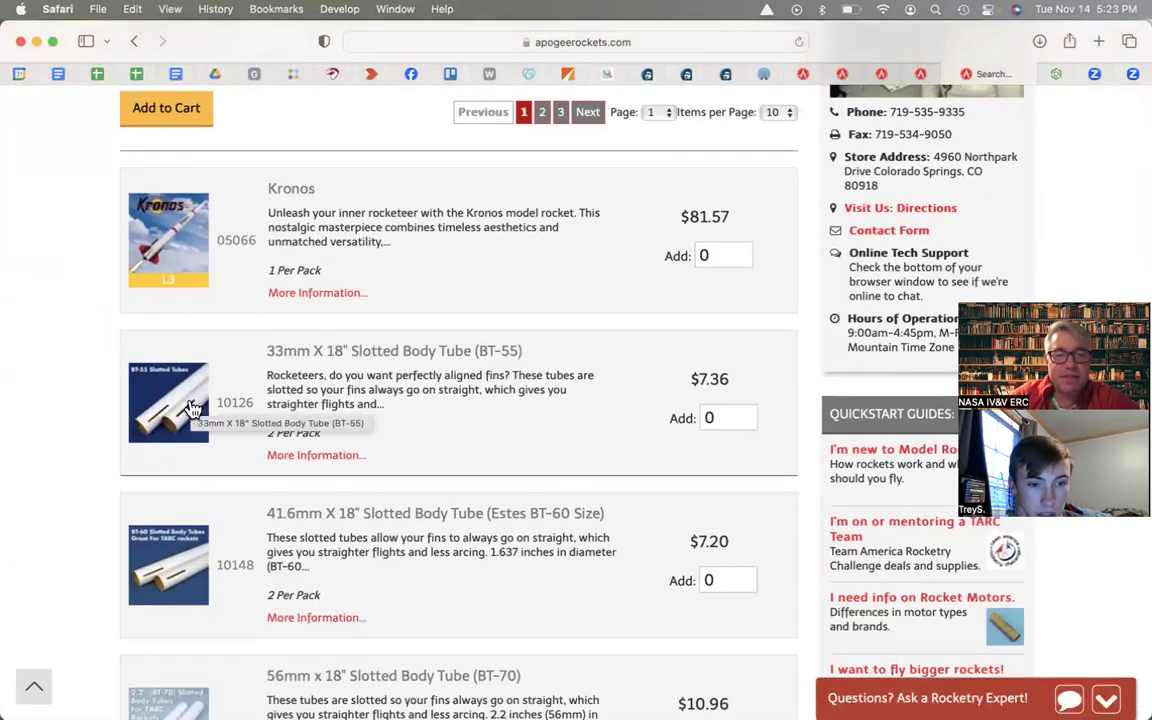
scroll(525, 492, "down", 4)
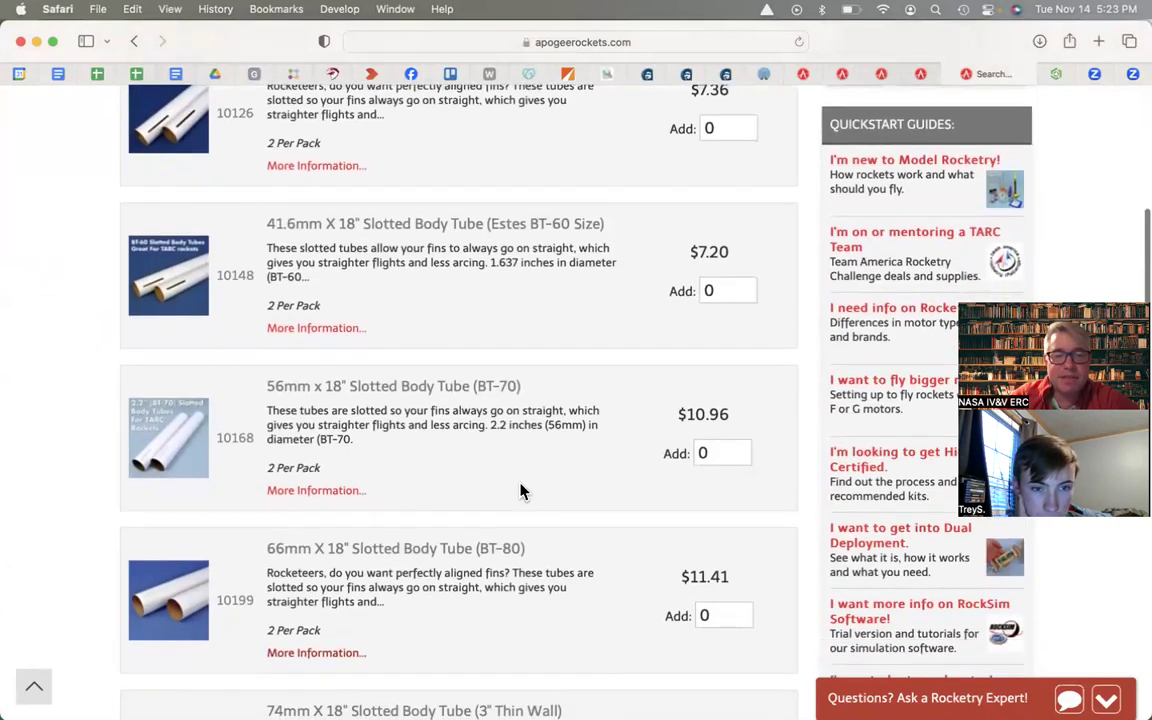
scroll(300, 446, "down", 2)
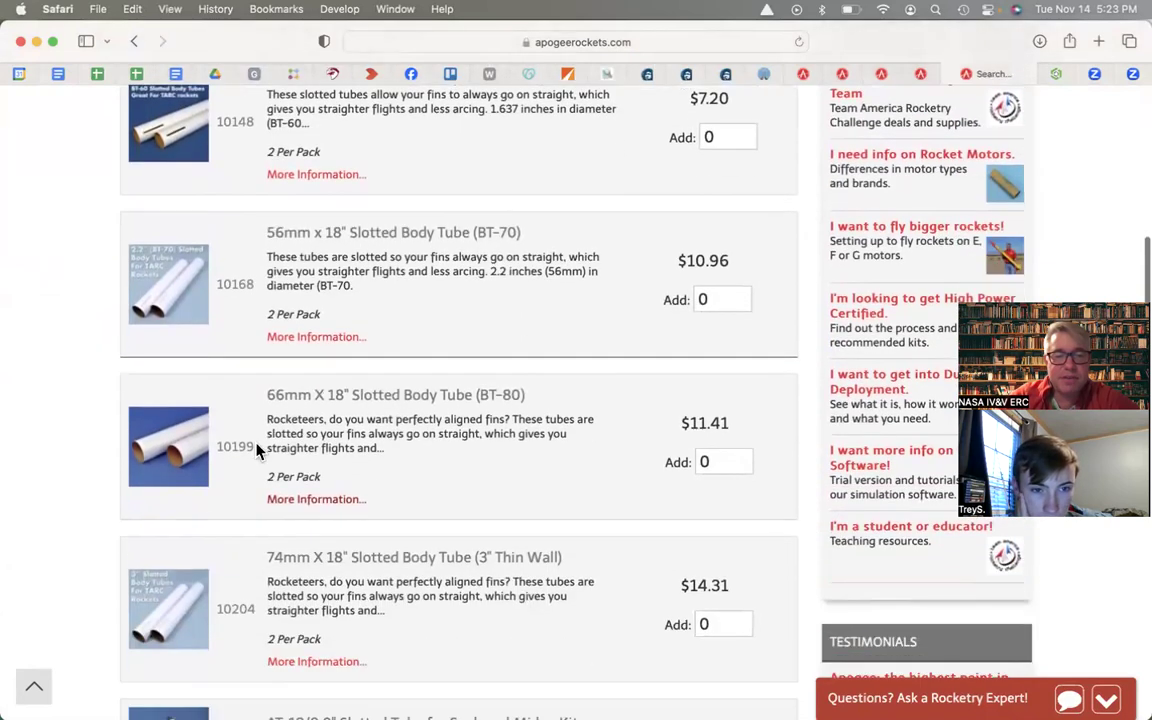
left_click(172, 443)
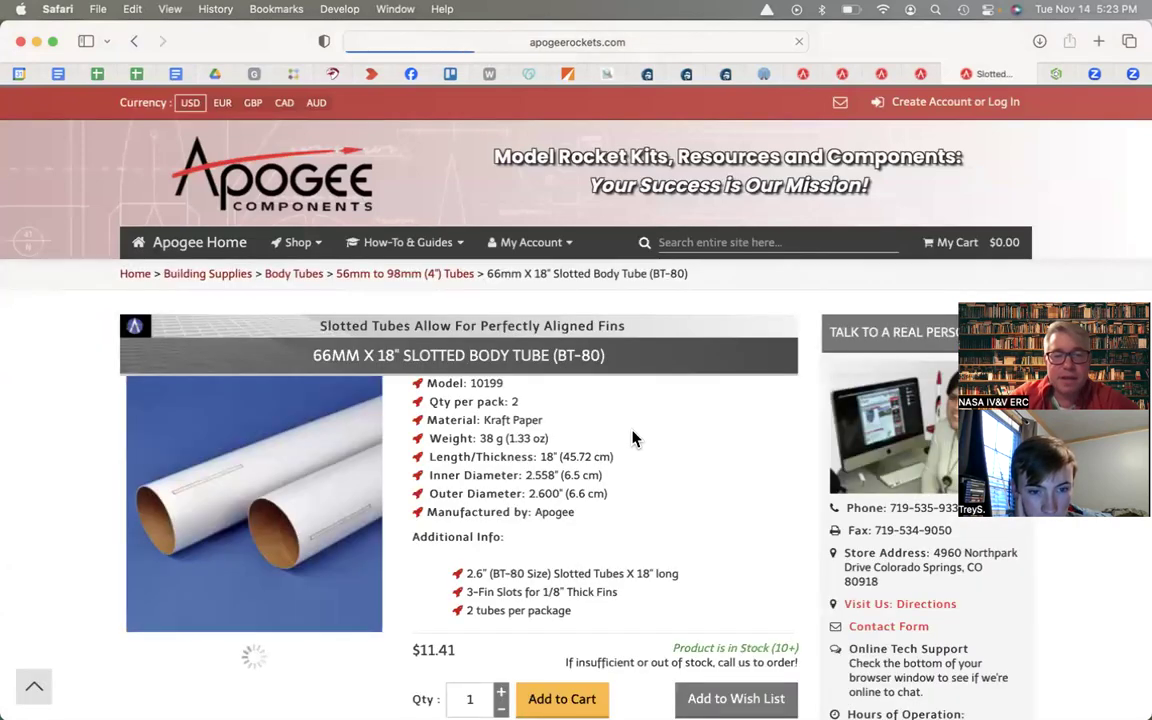
left_click_drag(471, 592, 629, 592)
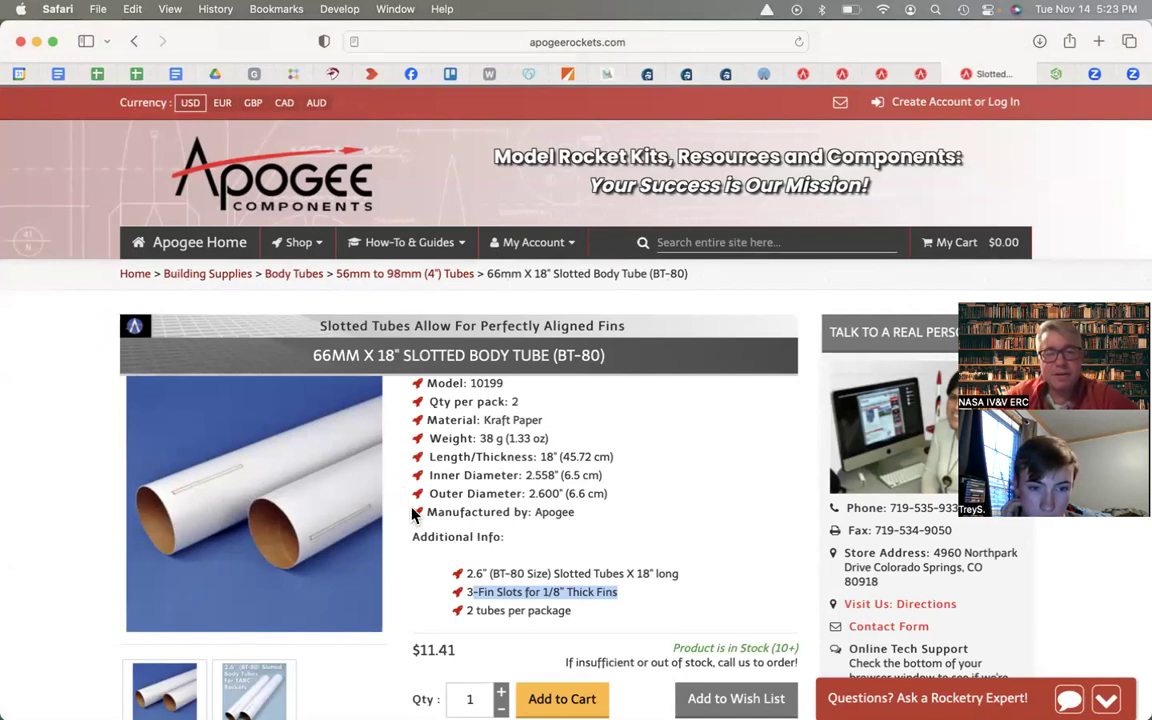
Return to OpenRocket and save the design in Downloads, named with the student's first name followed by "Demo Rockeet".
key("super+Tab")
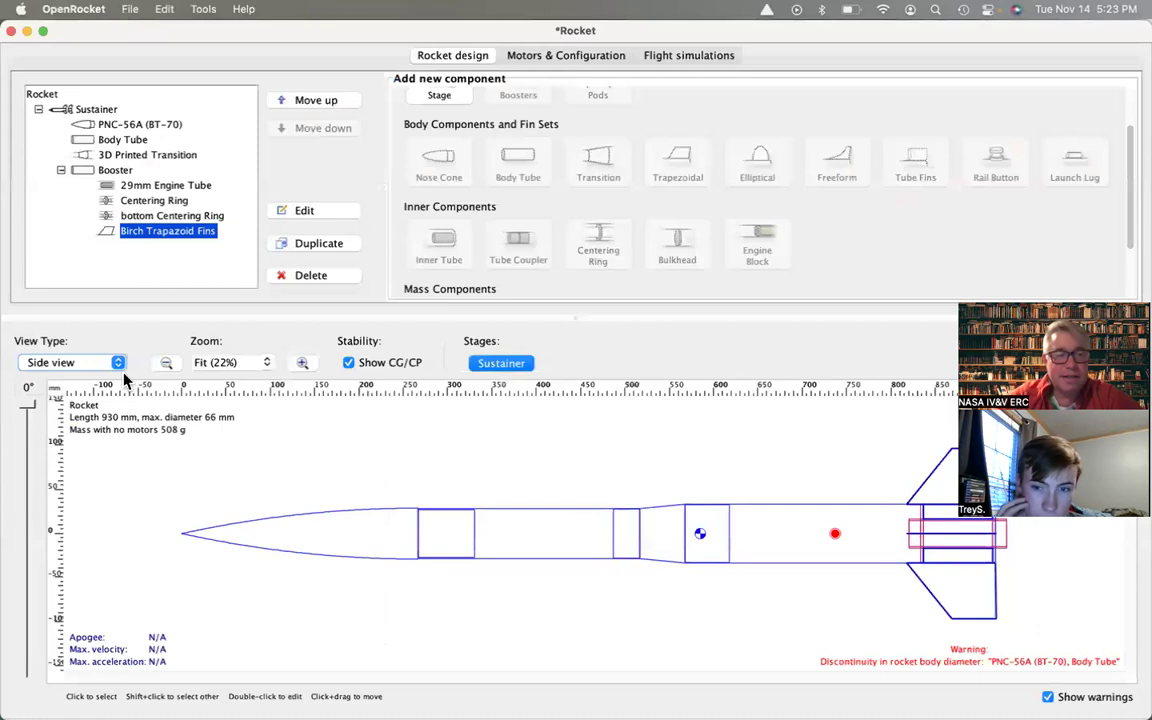
key("super+s")
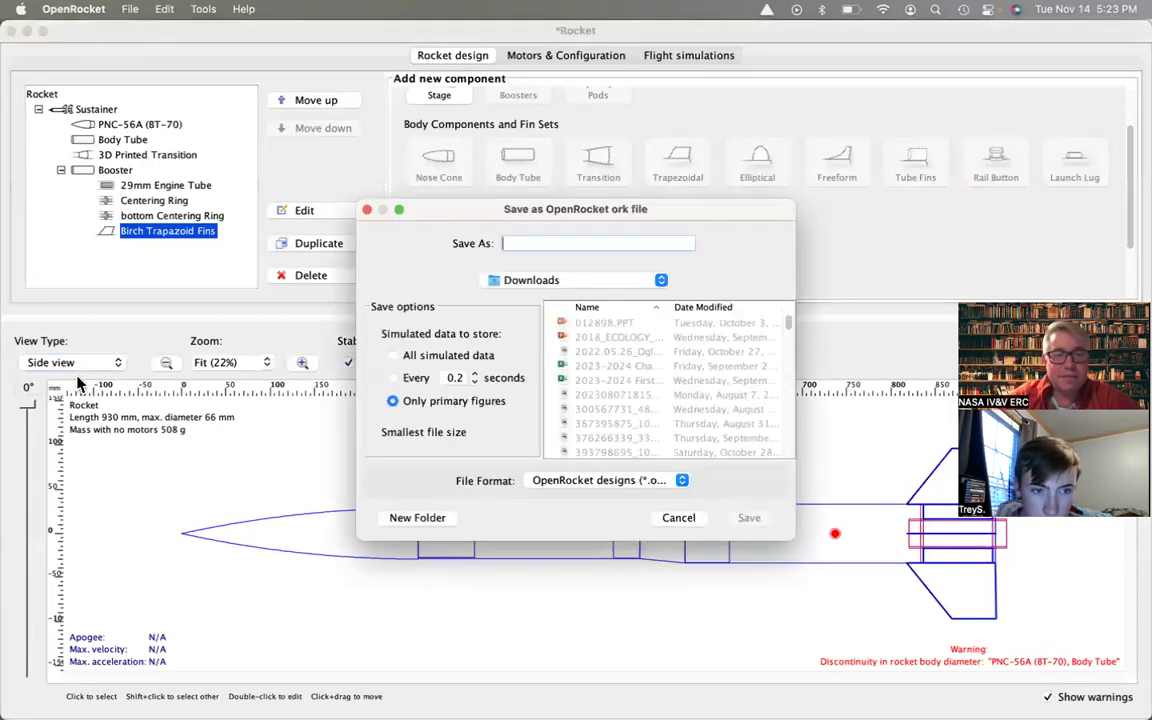
type("Trey ")
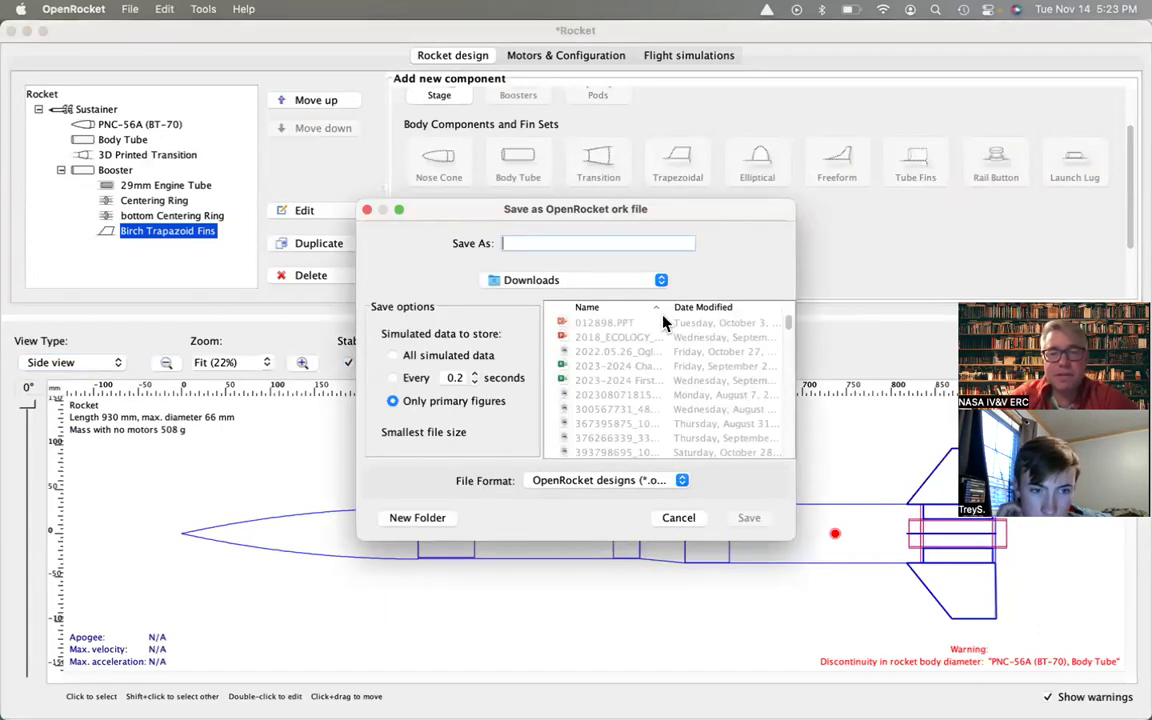
type("Demo Rocket")
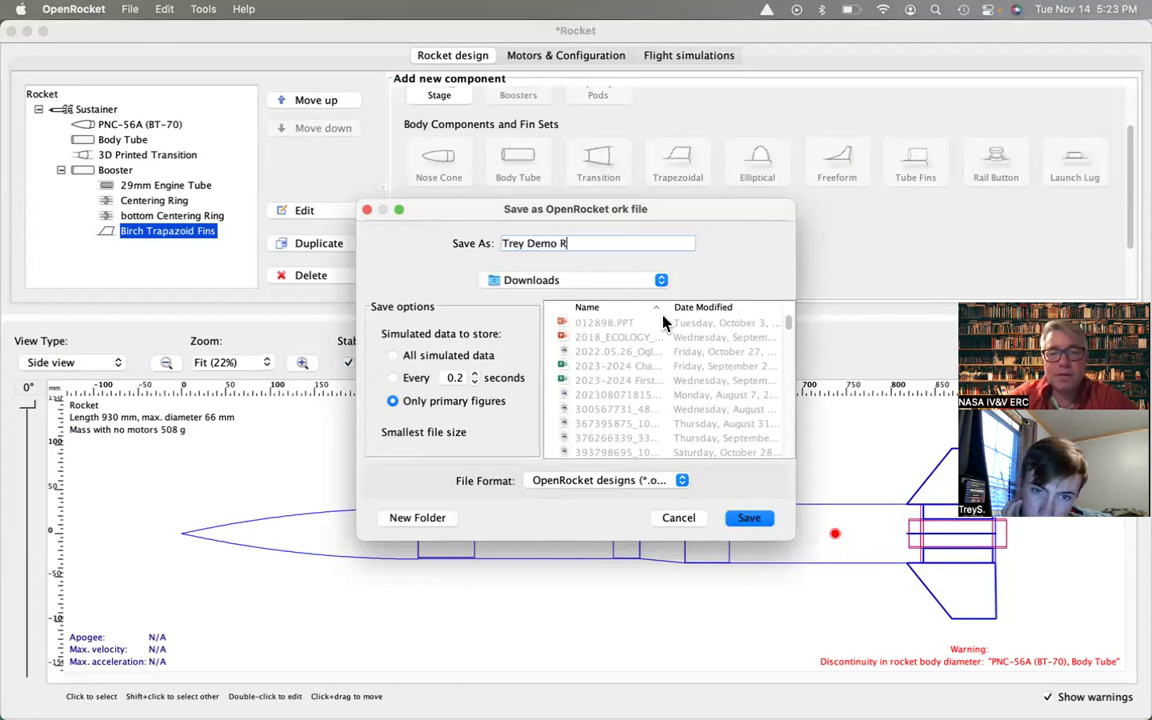
key("Return")
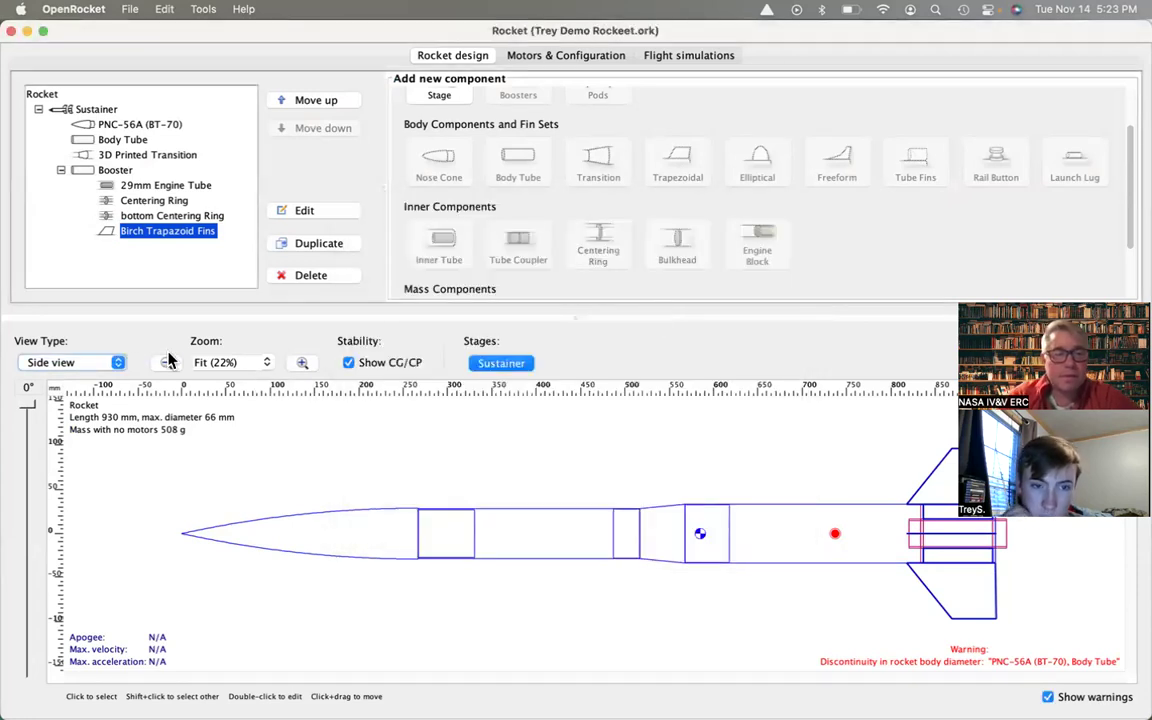
Inspect the rocket's fin arrangement in Back view, then return the drawing to Side view.
left_click(72, 364)
left_click(70, 377)
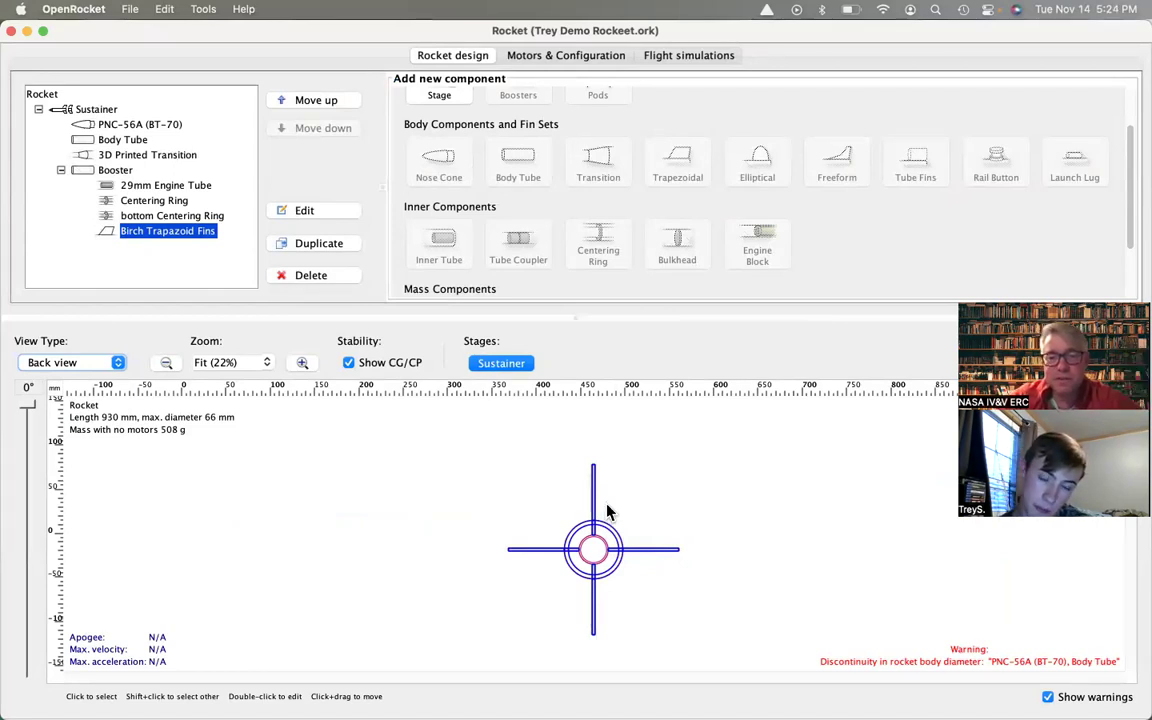
left_click(88, 362)
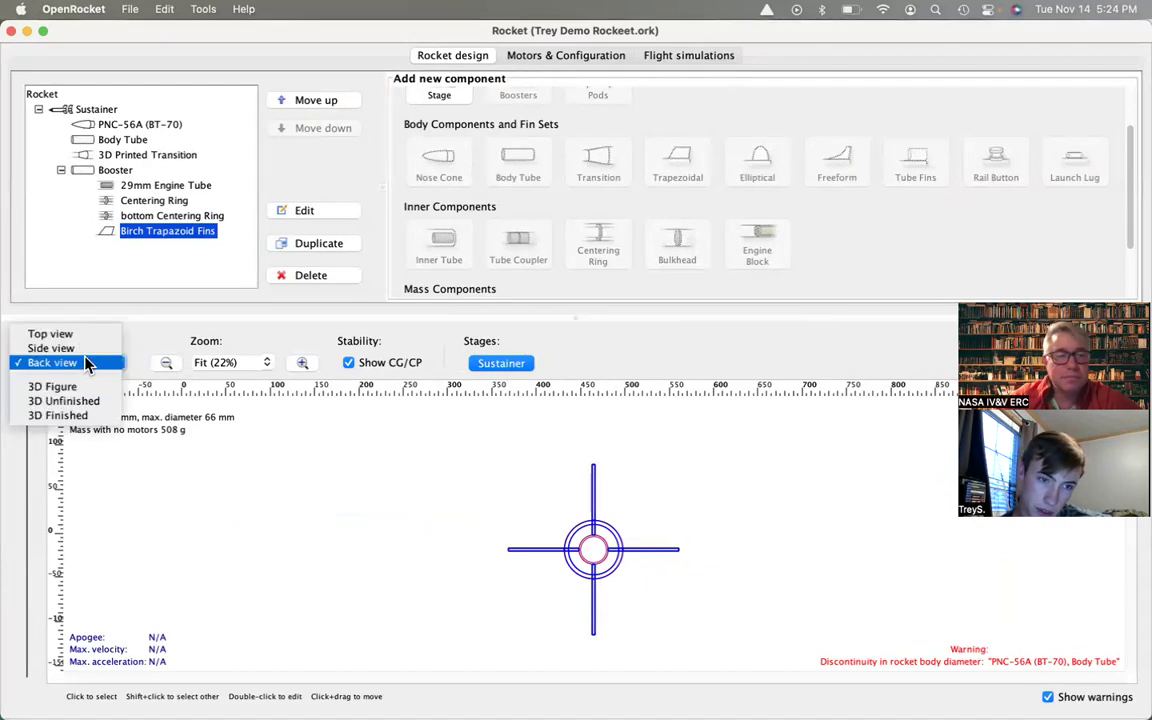
left_click(52, 348)
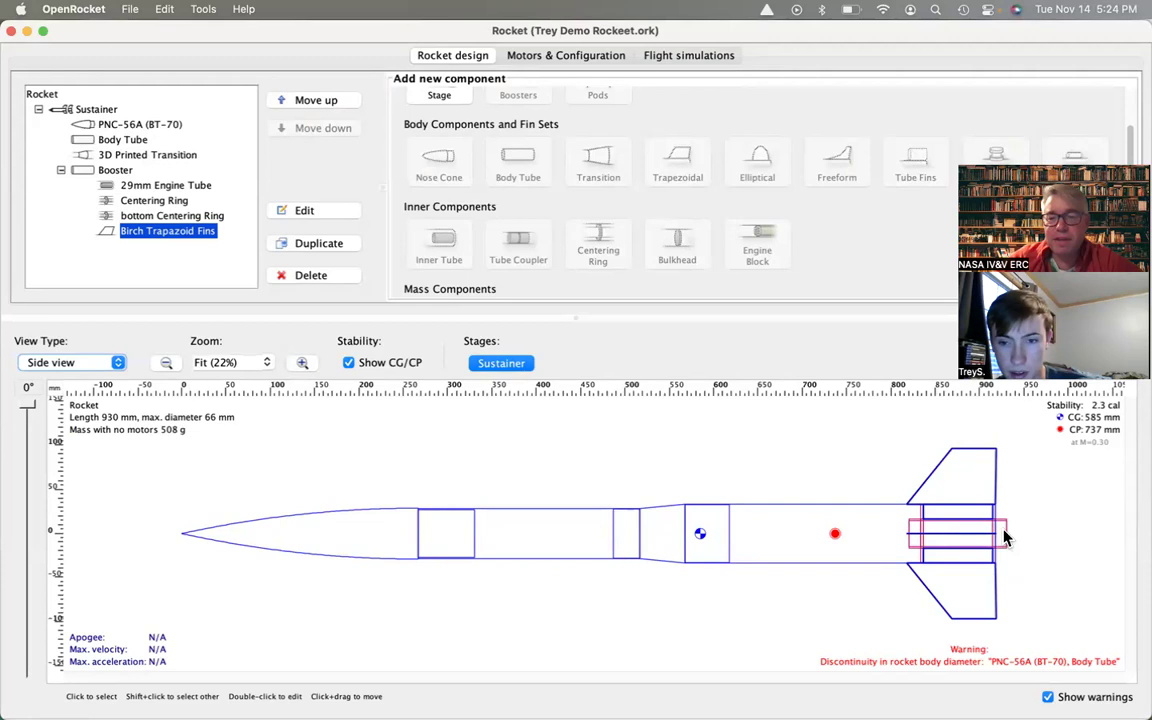
Switch to Safari, check the weight and dimensions on the 29mm Estes Retainer page, and return to OpenRocket.
key("super+Tab")
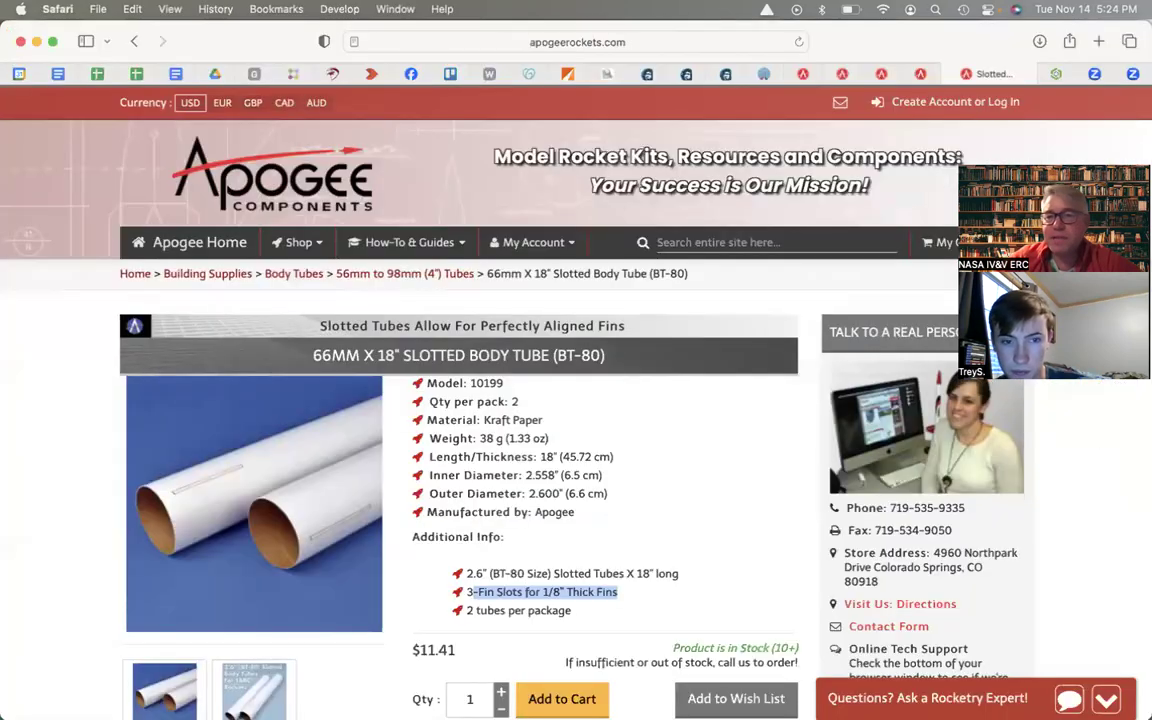
left_click(920, 73)
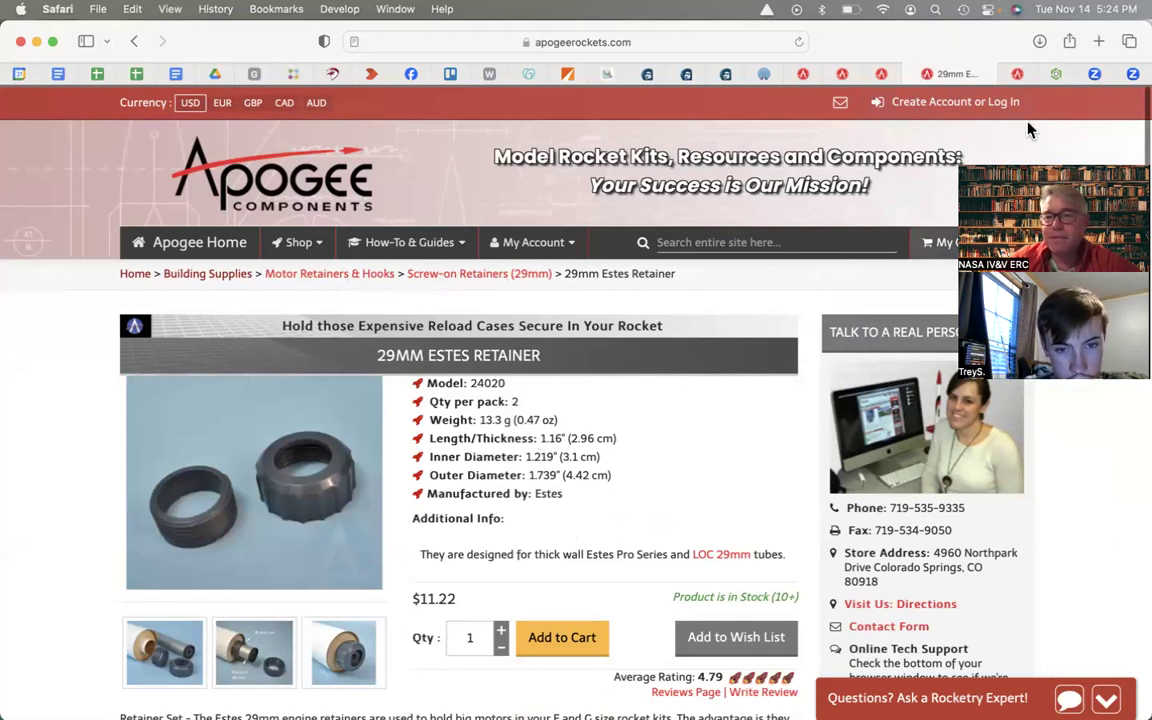
key("super+Tab")
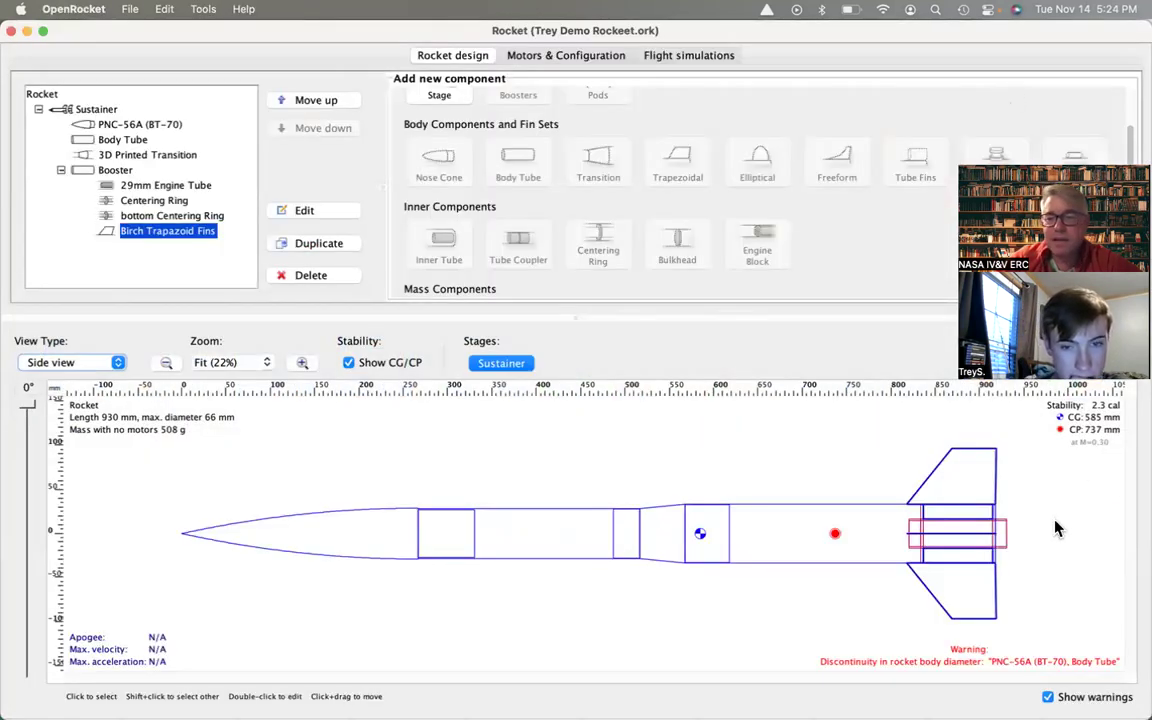
Reorder the Booster's components so Birch Trapazoid Fins comes first and 29mm Engine Tube comes last.
left_click(147, 189)
left_click_drag(145, 188, 149, 243)
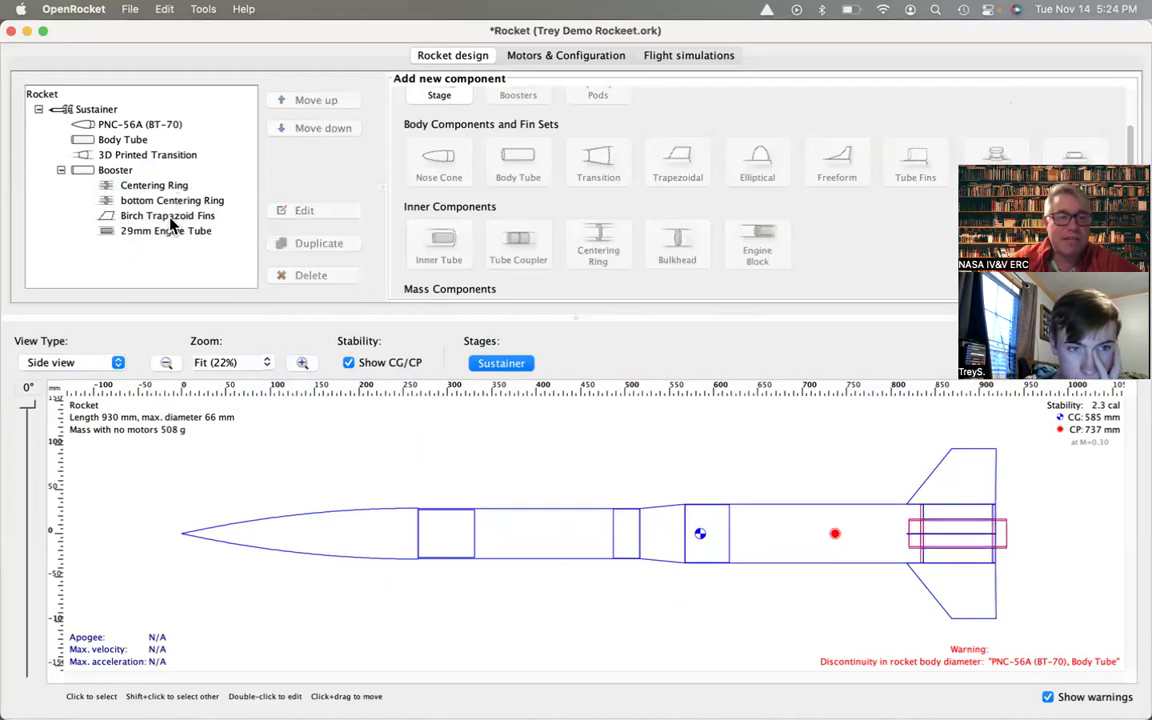
left_click_drag(172, 225, 172, 187)
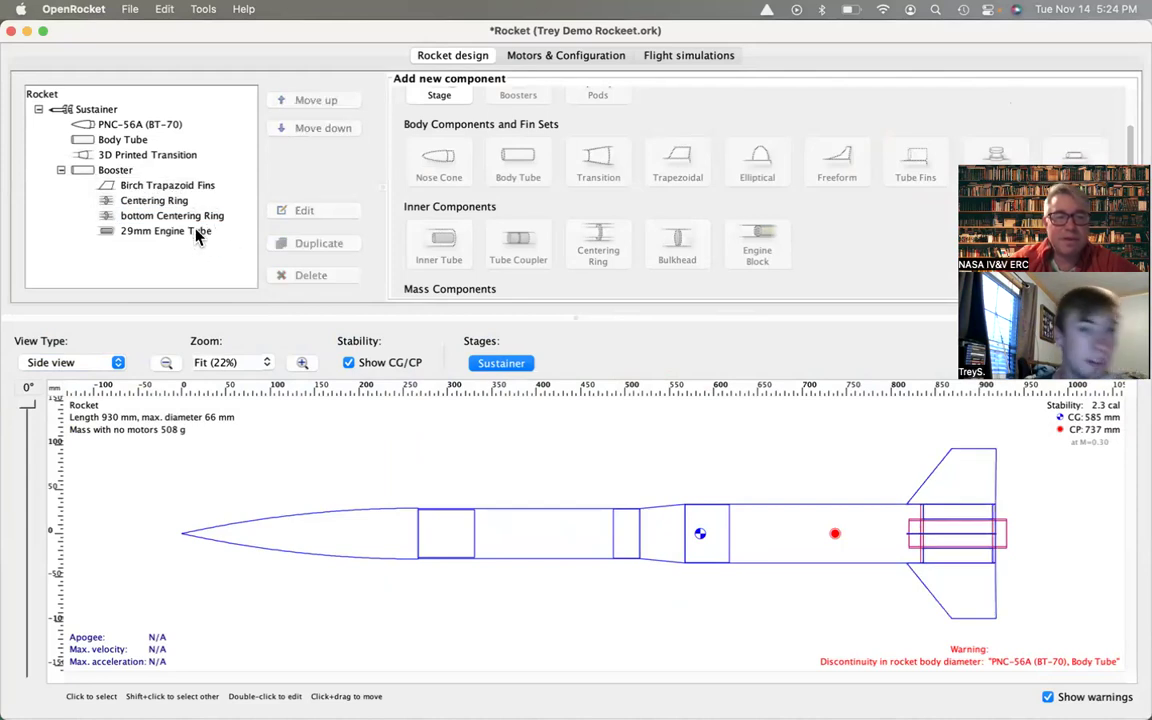
Add a mass component named "retainer ring" inside the 29mm Engine Tube, with a mass of 13 g.
left_click(192, 230)
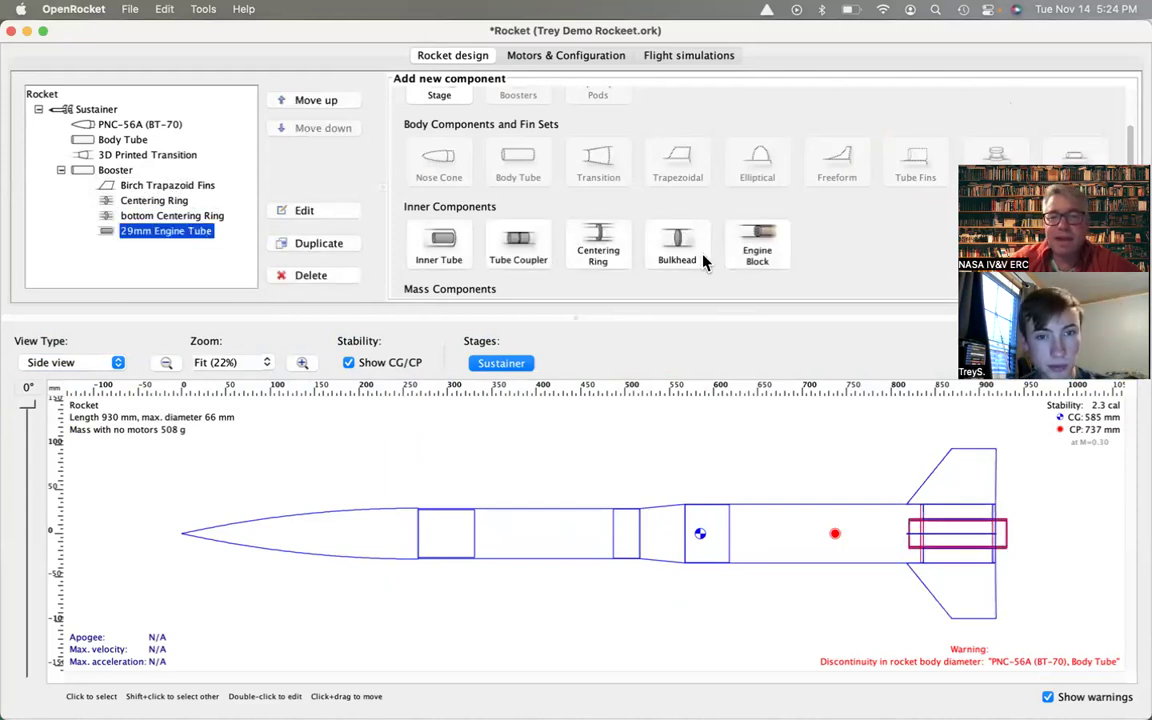
scroll(703, 262, "down", 3)
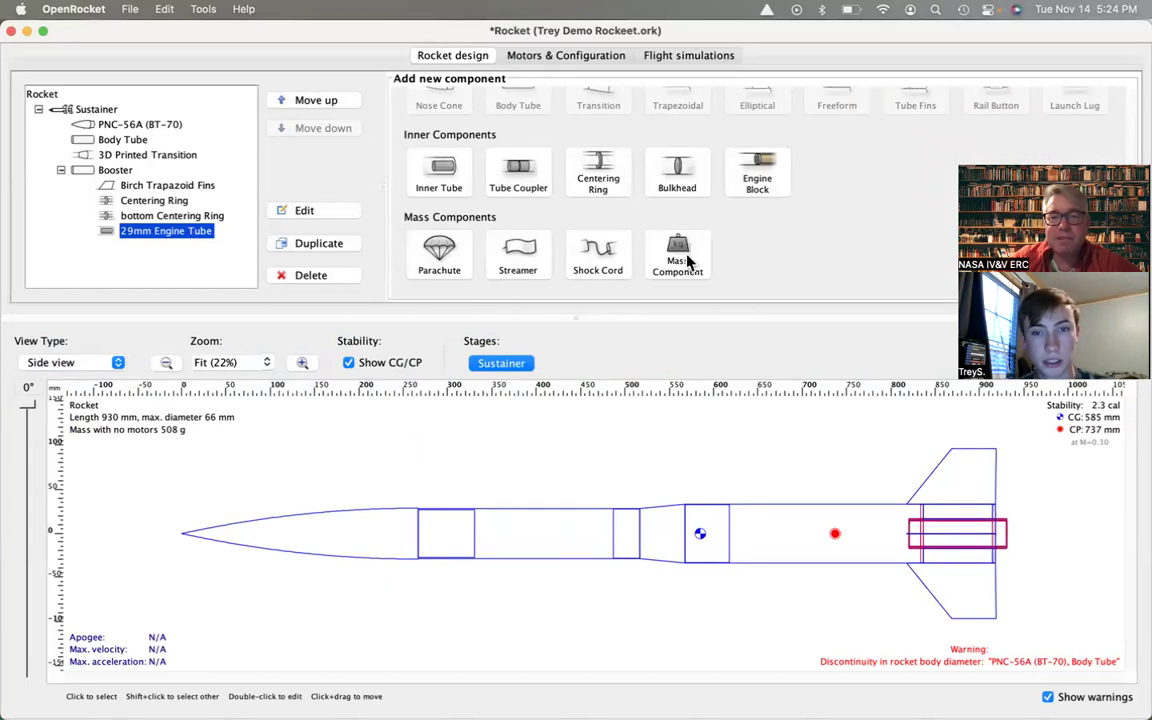
left_click(680, 258)
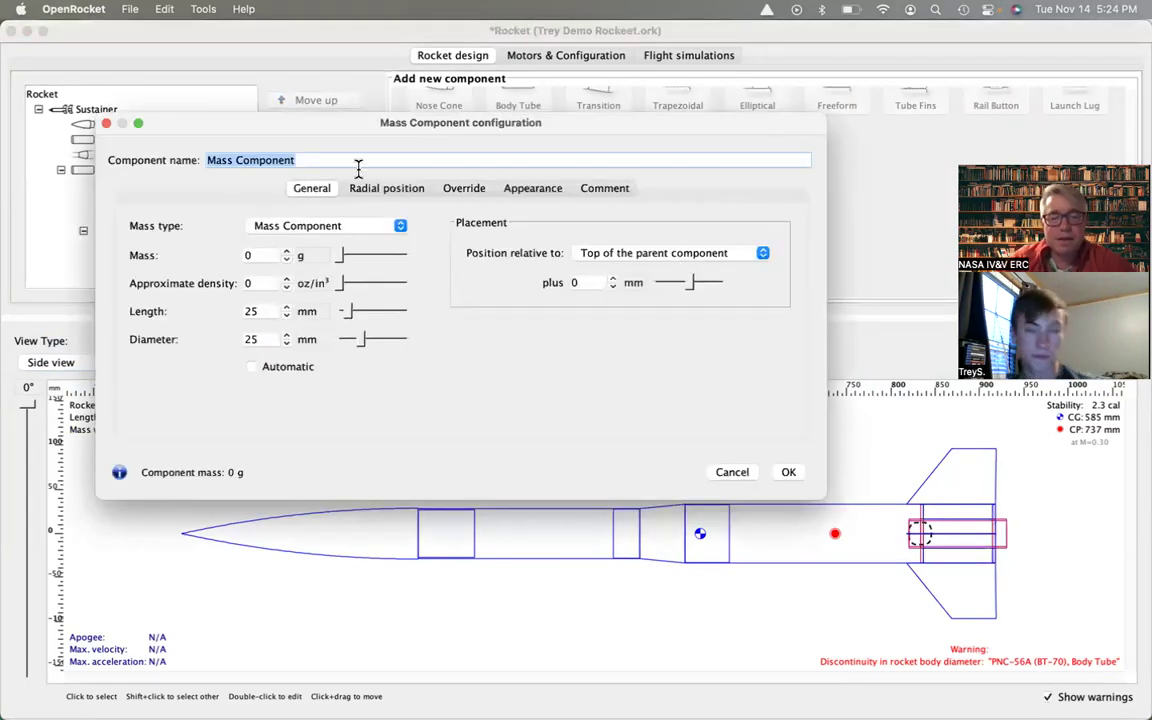
type("retainer ring")
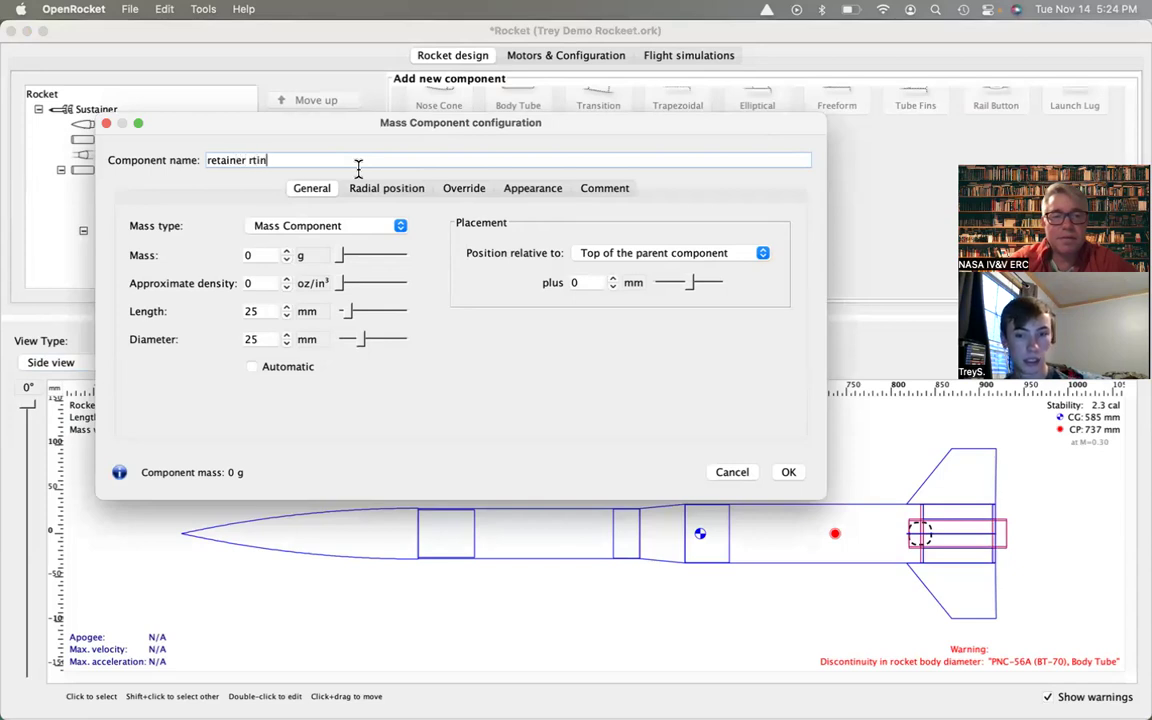
left_click(265, 270)
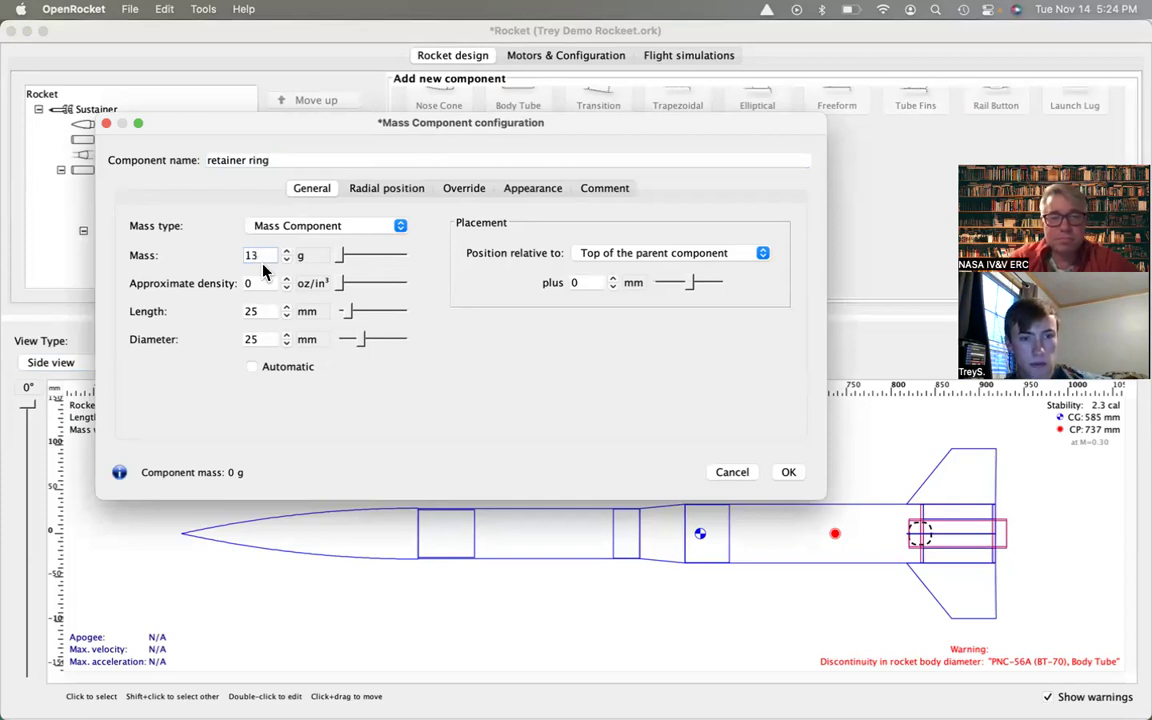
Position the retainer ring relative to the bottom of the parent component plus 10 mm, and set its mass to 14 g.
left_click(676, 255)
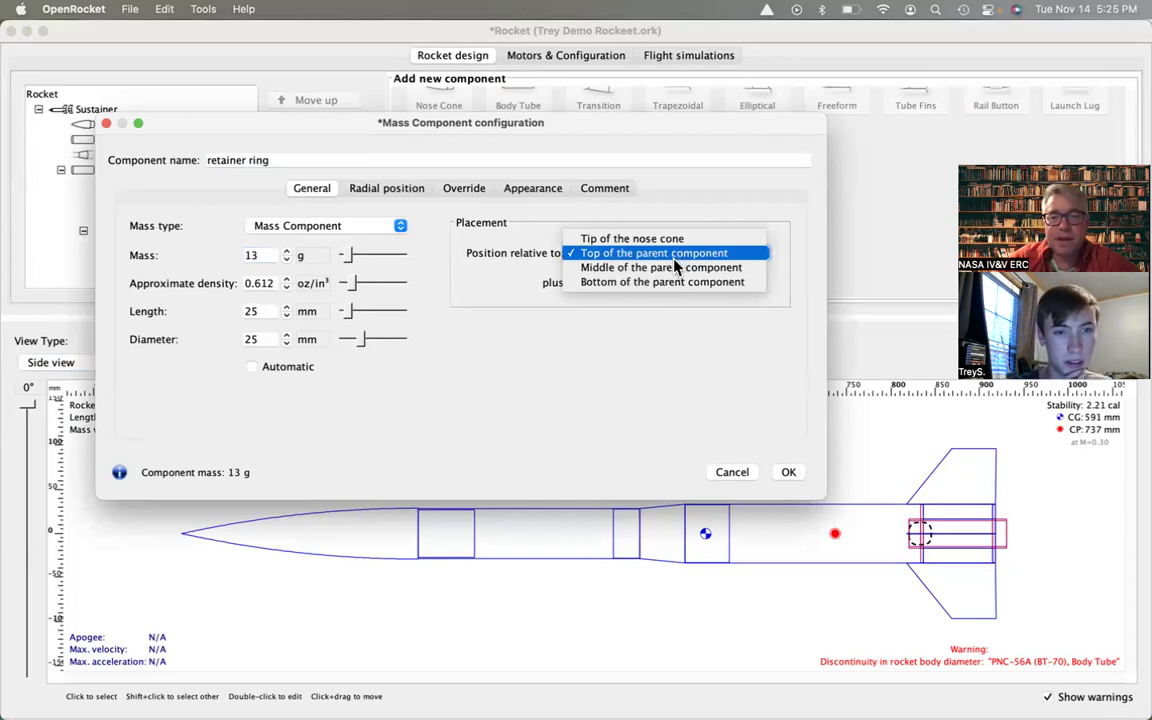
left_click(676, 283)
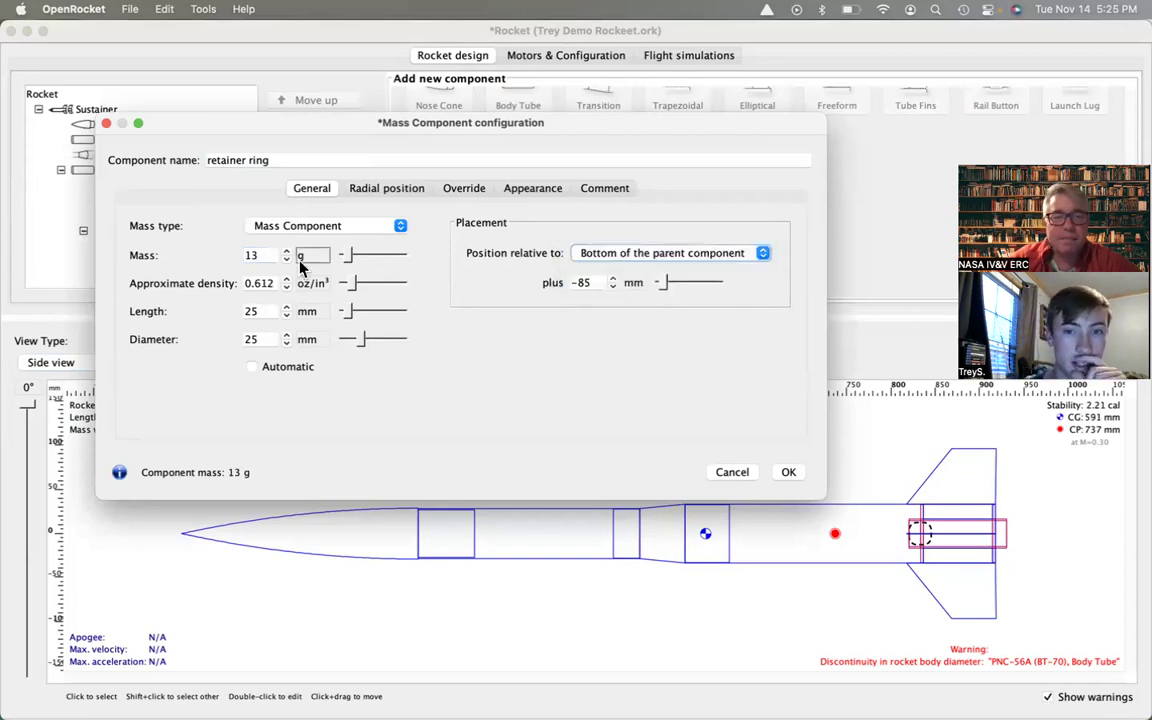
left_click(262, 255)
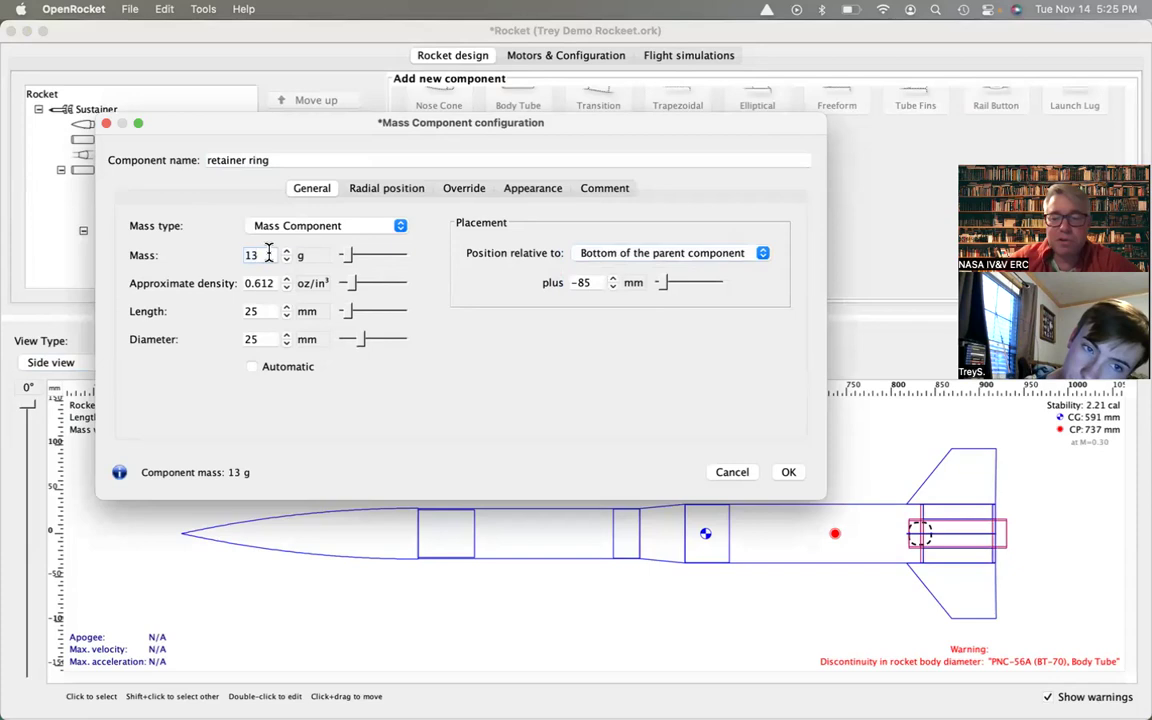
type("4")
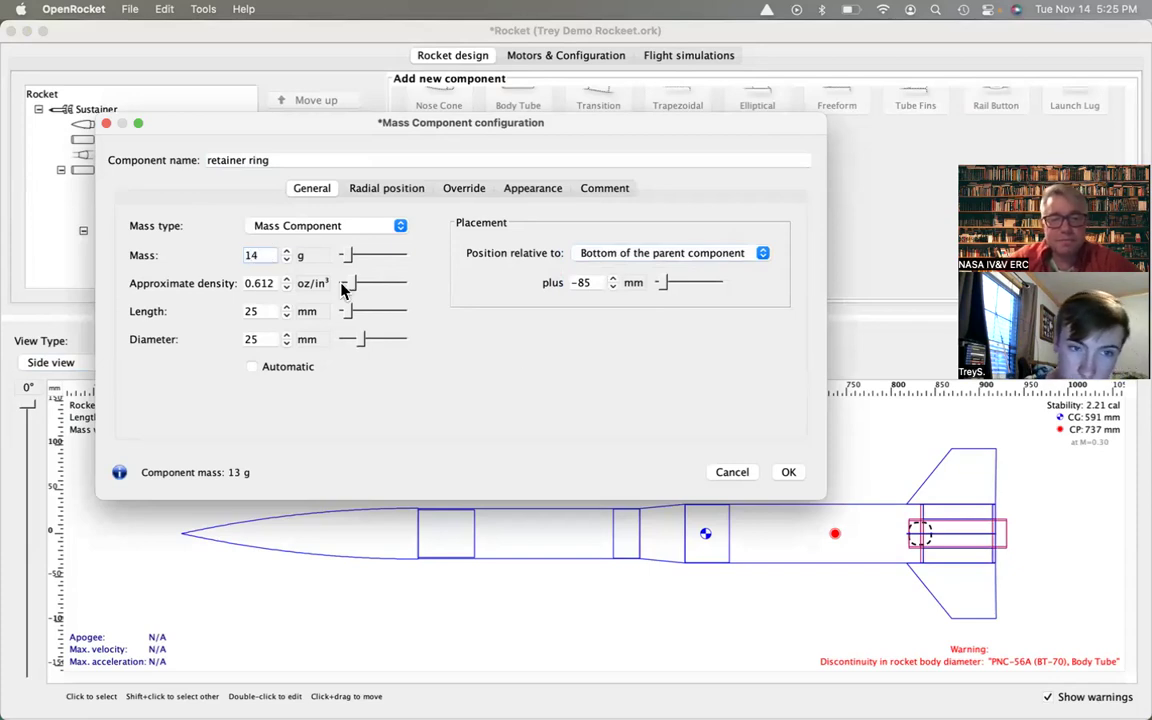
key("Tab")
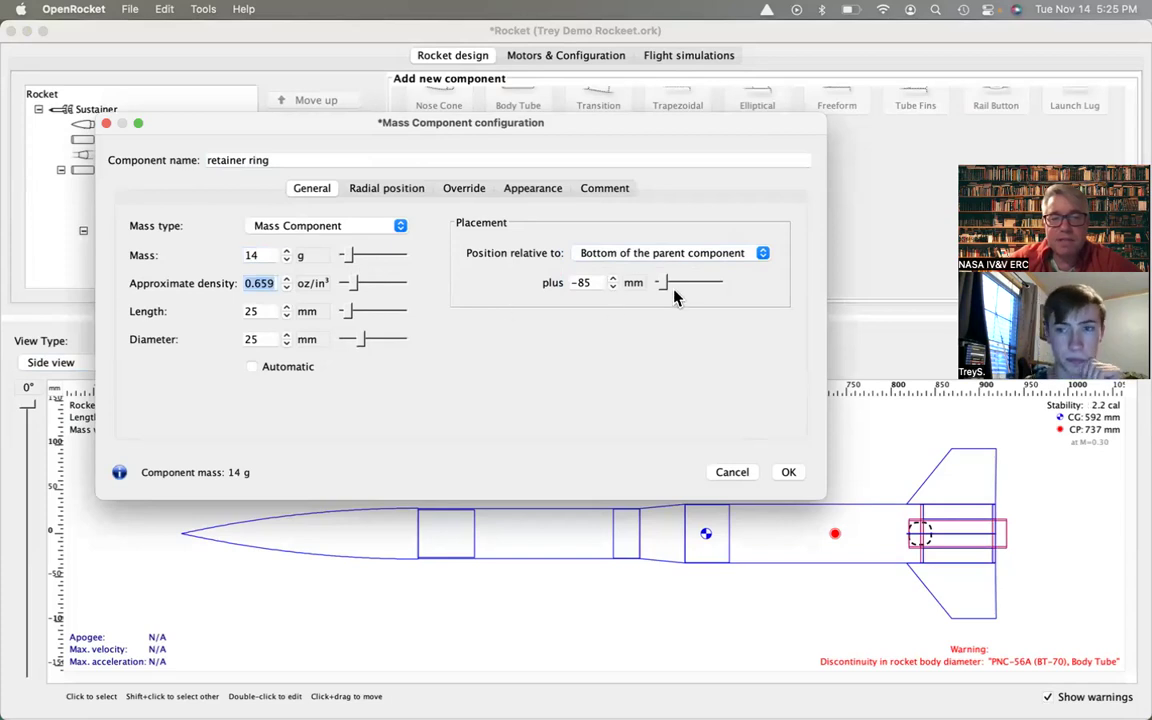
left_click_drag(665, 289, 697, 289)
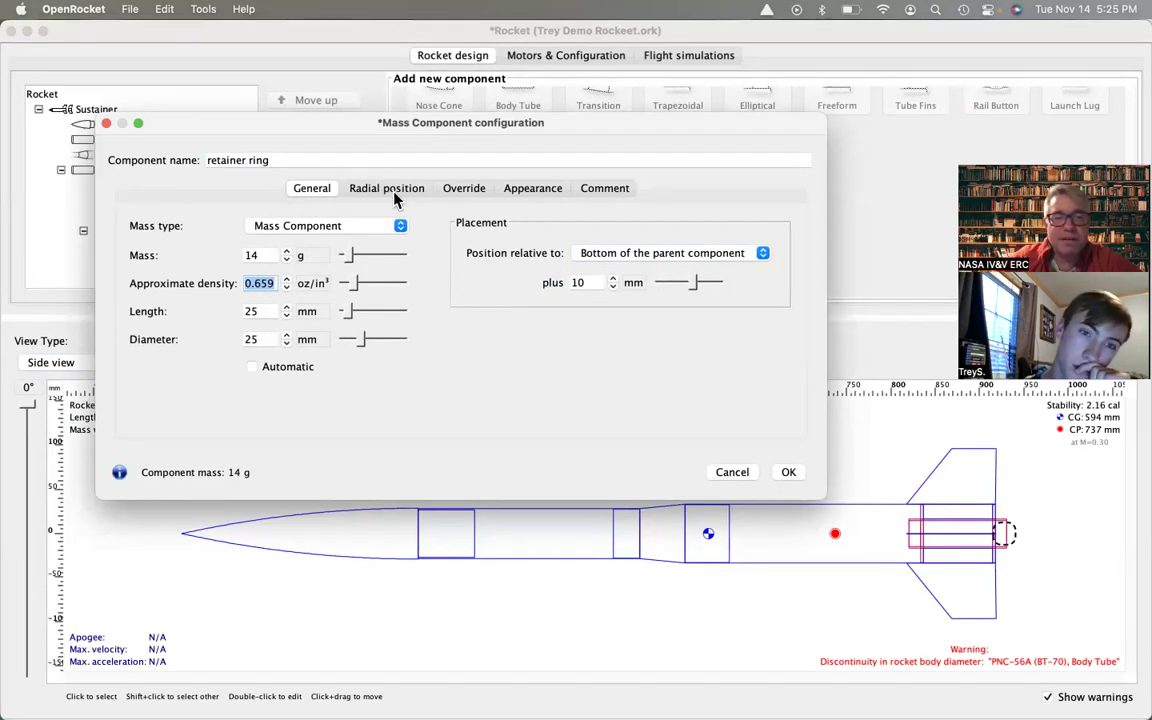
Review the retainer ring's appearance, override, radial position and comment settings, and accept the component.
left_click(530, 192)
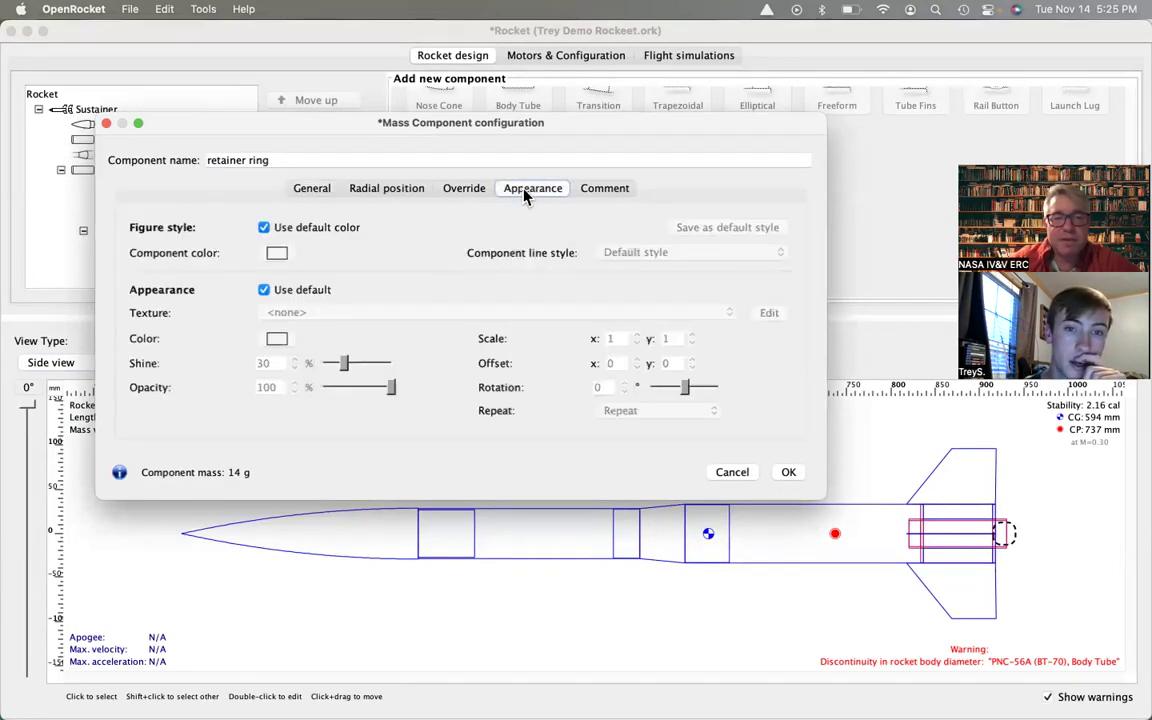
left_click(464, 188)
left_click(407, 192)
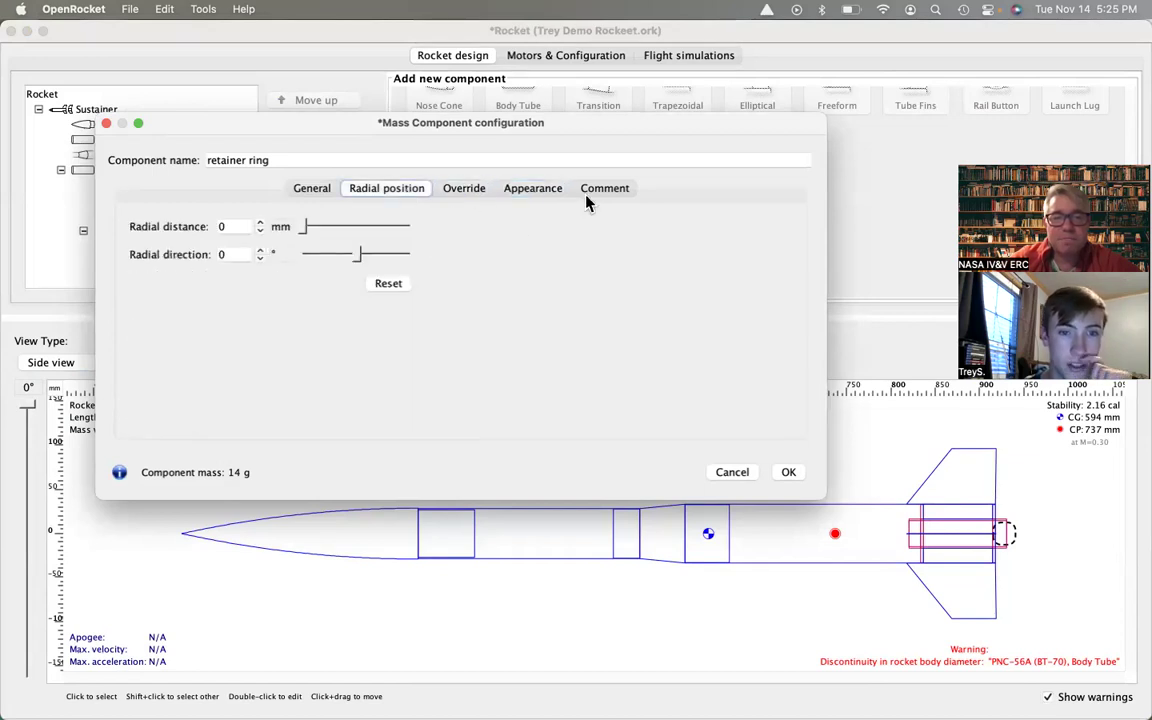
left_click(605, 190)
left_click(388, 190)
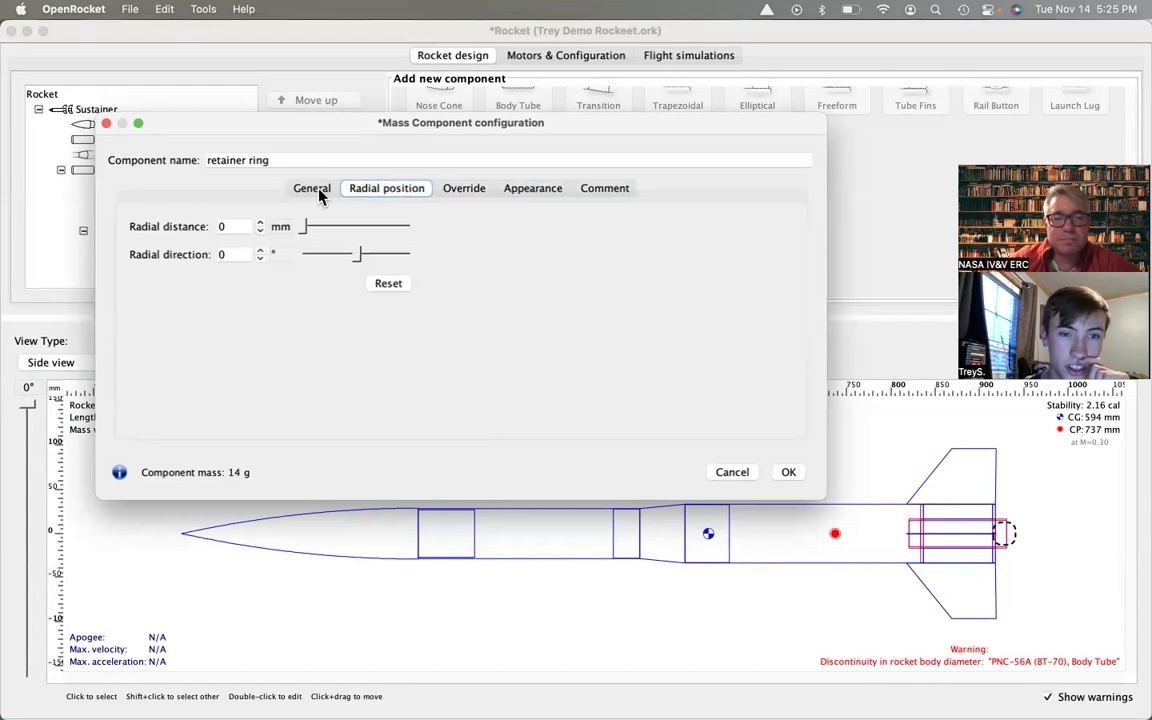
left_click(311, 190)
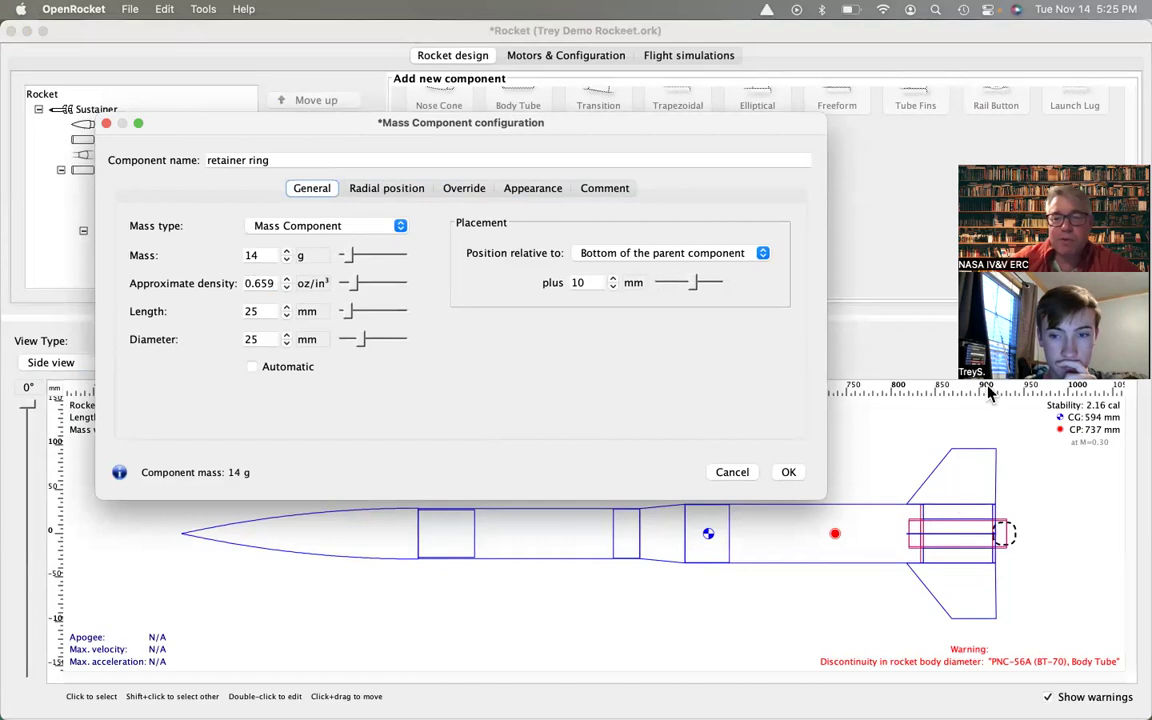
left_click(788, 474)
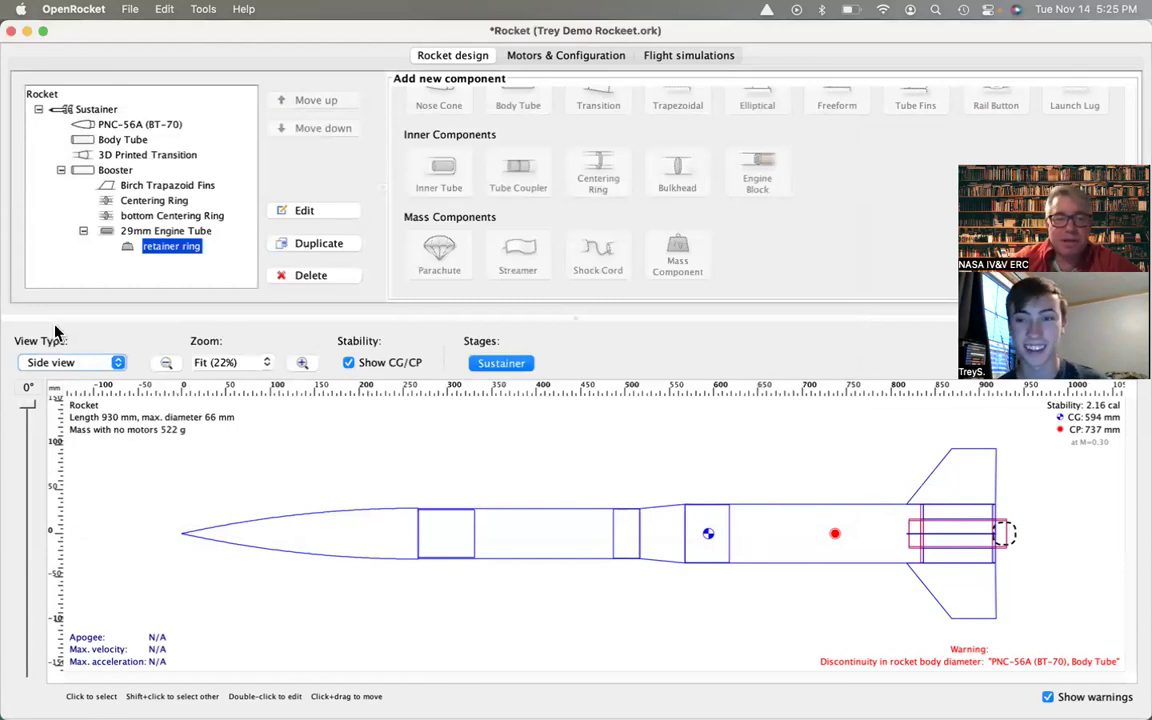
Inspect the rocket in 3D Finished and Back view, then return the drawing to Side view.
left_click(74, 364)
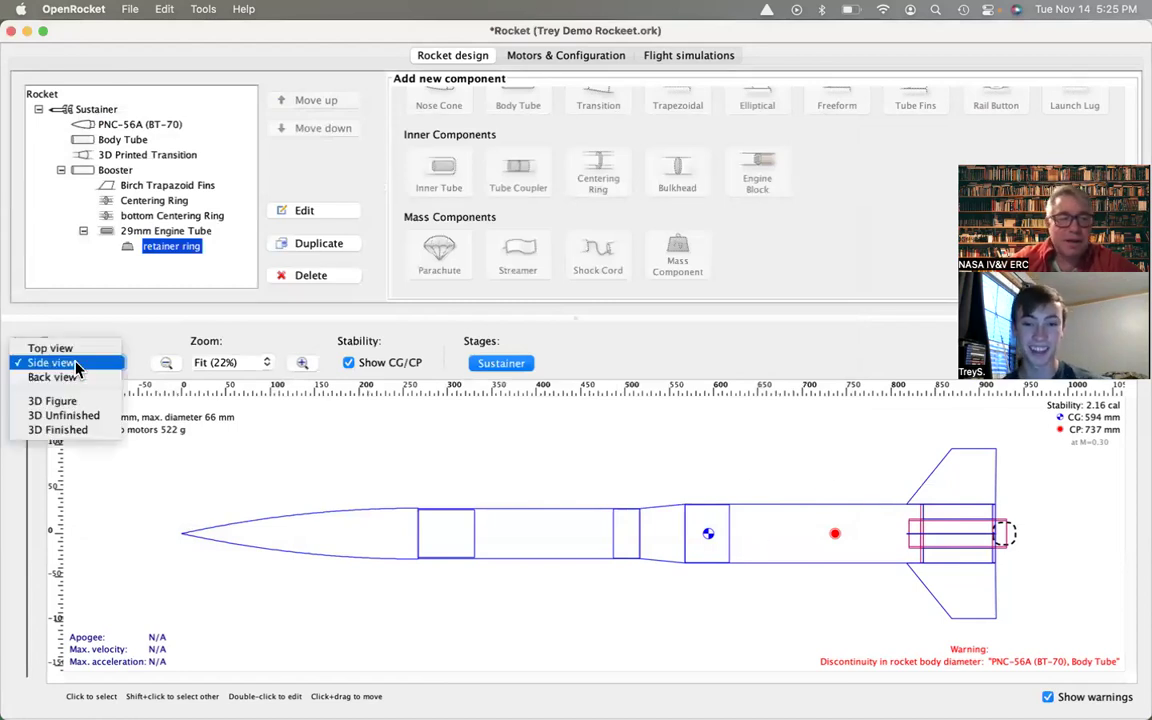
left_click(64, 430)
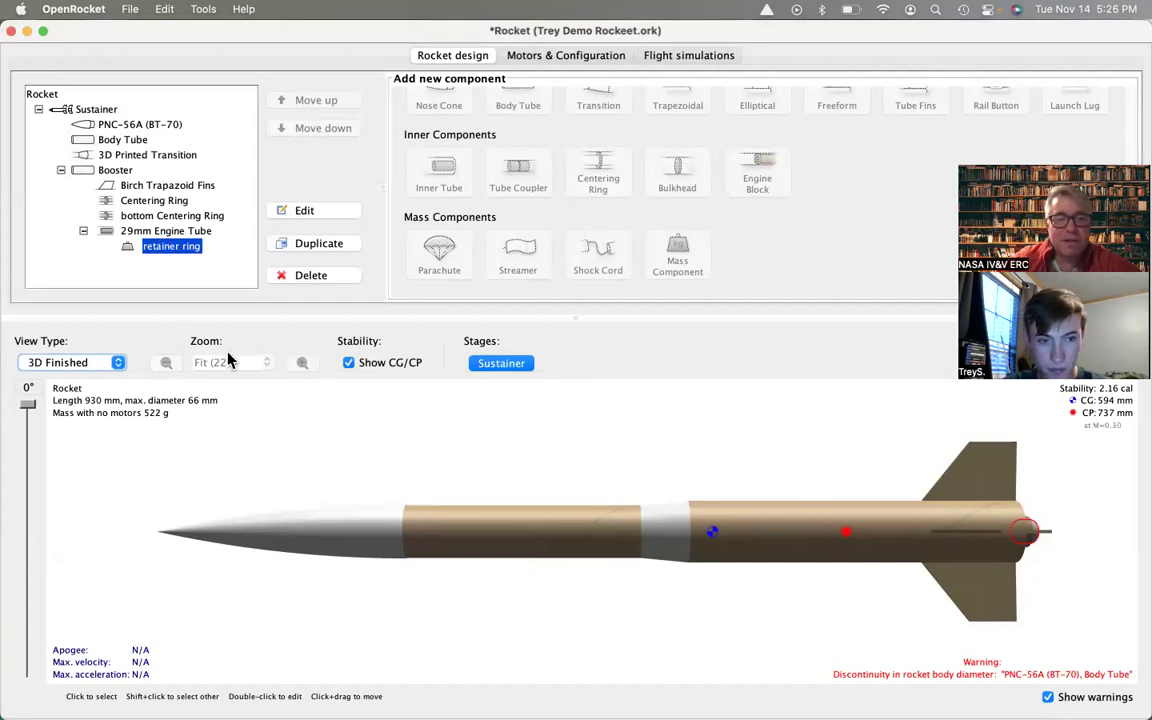
left_click(96, 364)
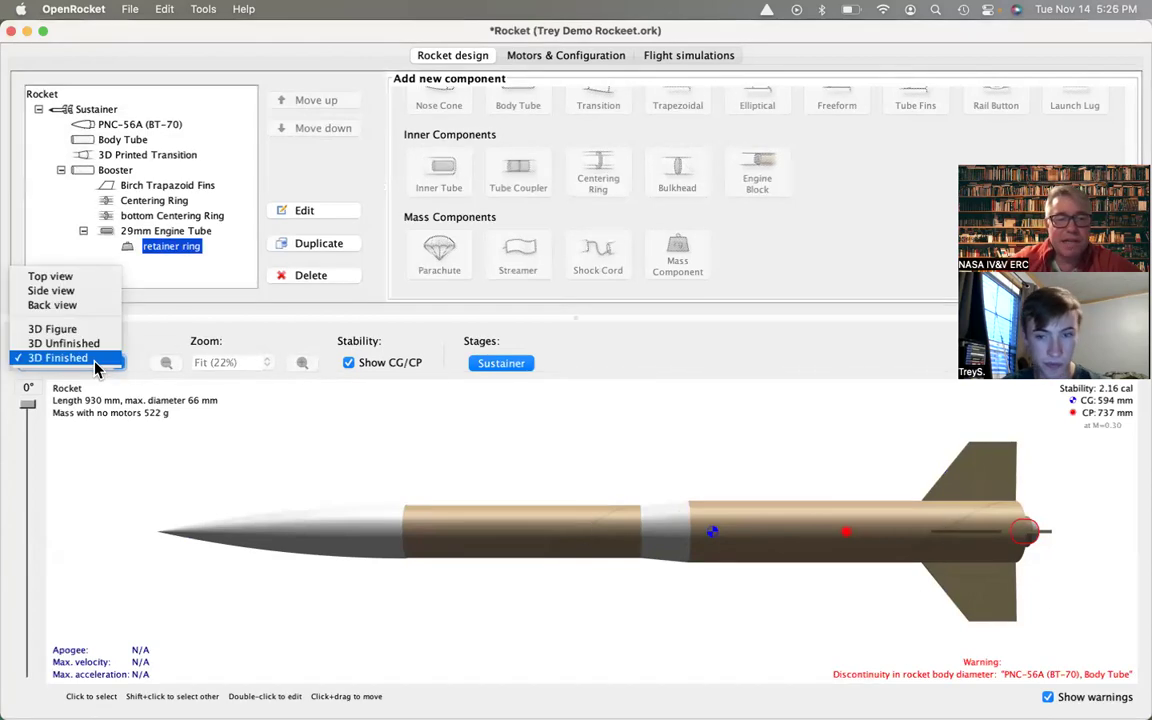
left_click(77, 303)
left_click(84, 358)
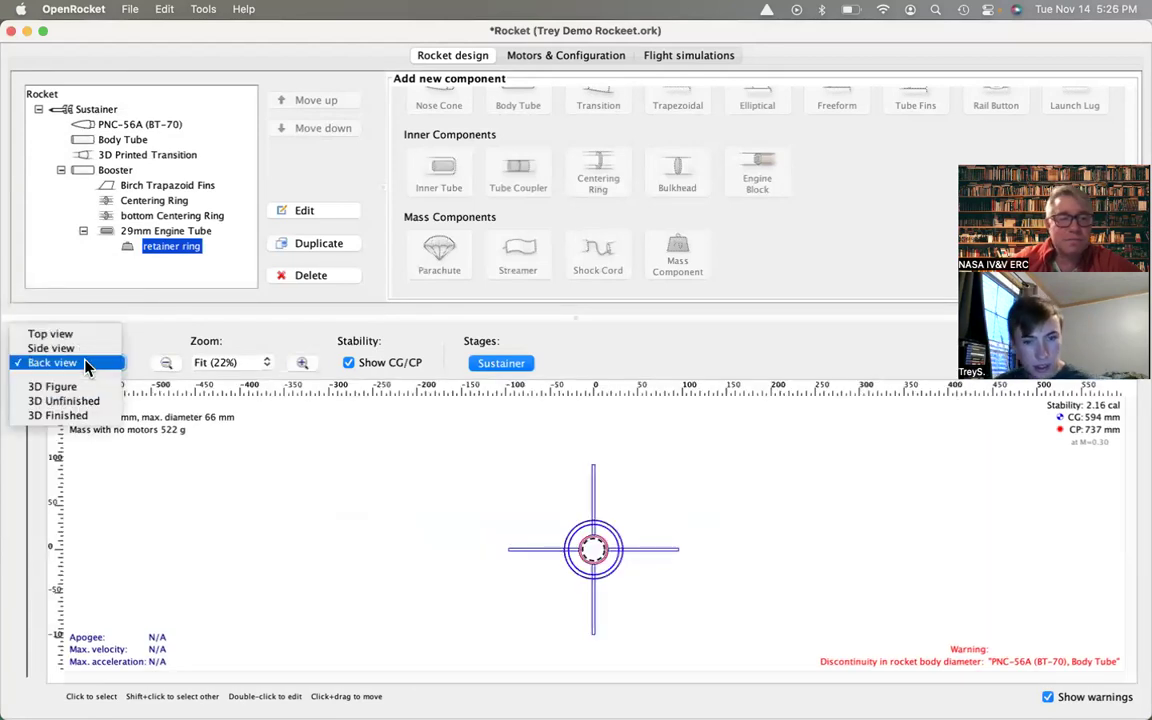
left_click(85, 349)
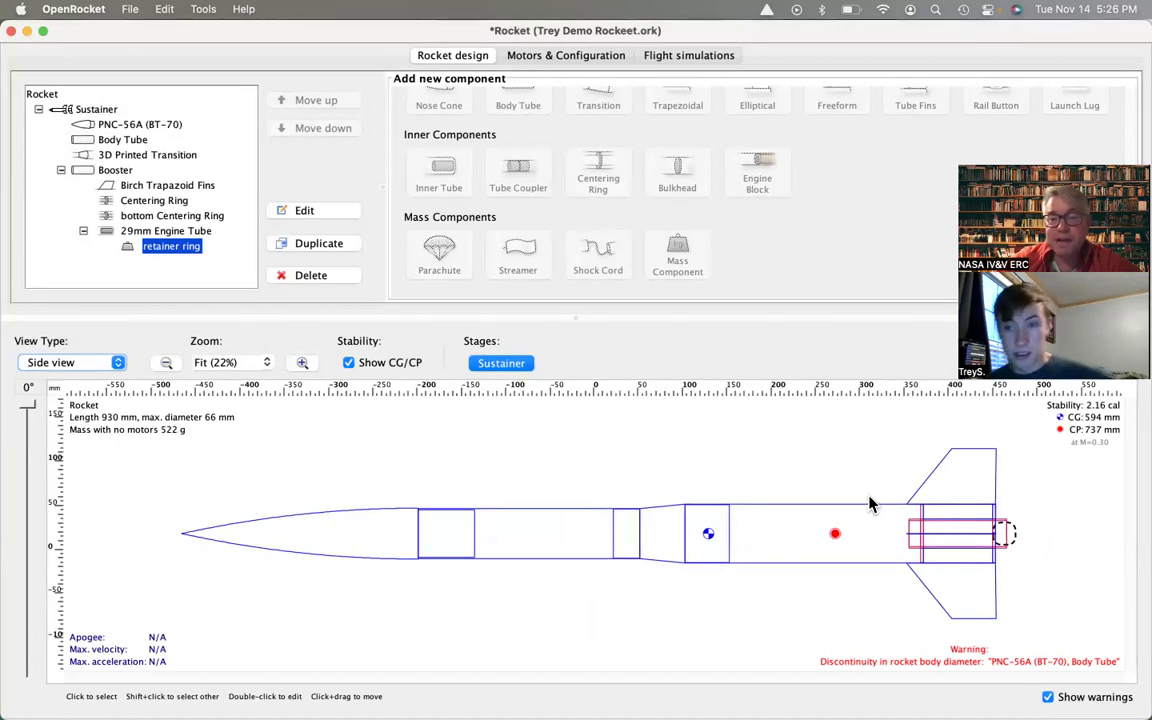
Rotate the rocket in 3D Finished and 3D Figure views to examine its fins and internal parts, then restore Side view.
left_click(87, 366)
left_click(85, 432)
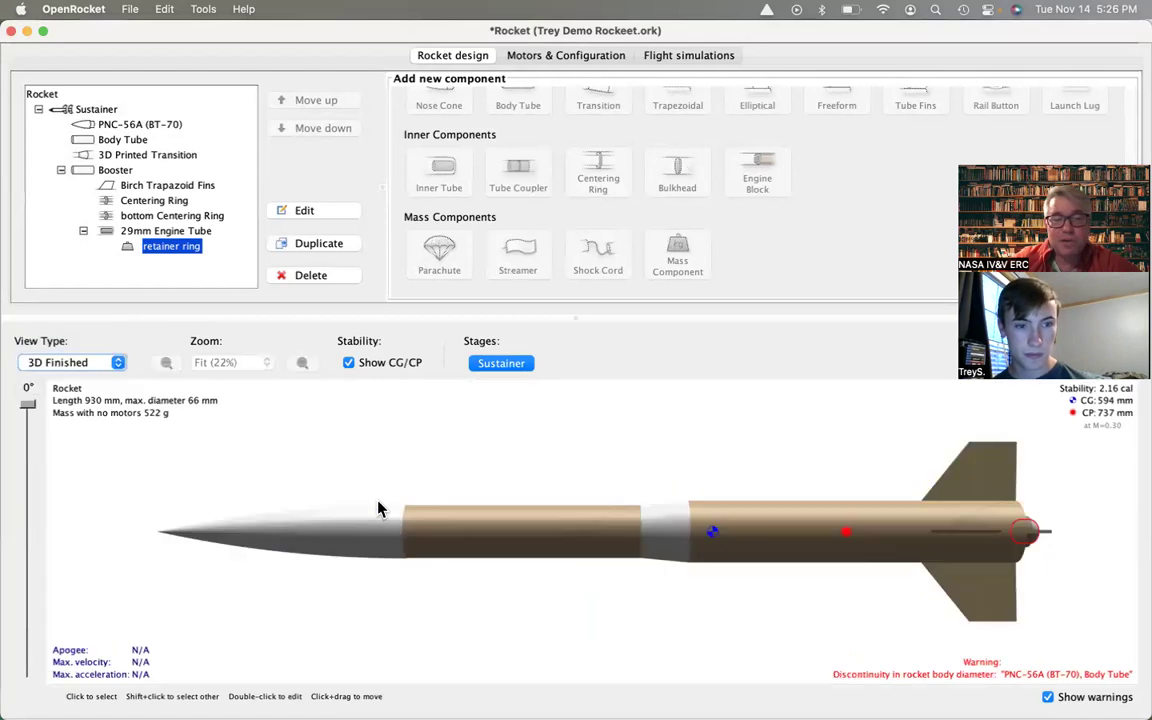
left_click_drag(386, 506, 410, 570)
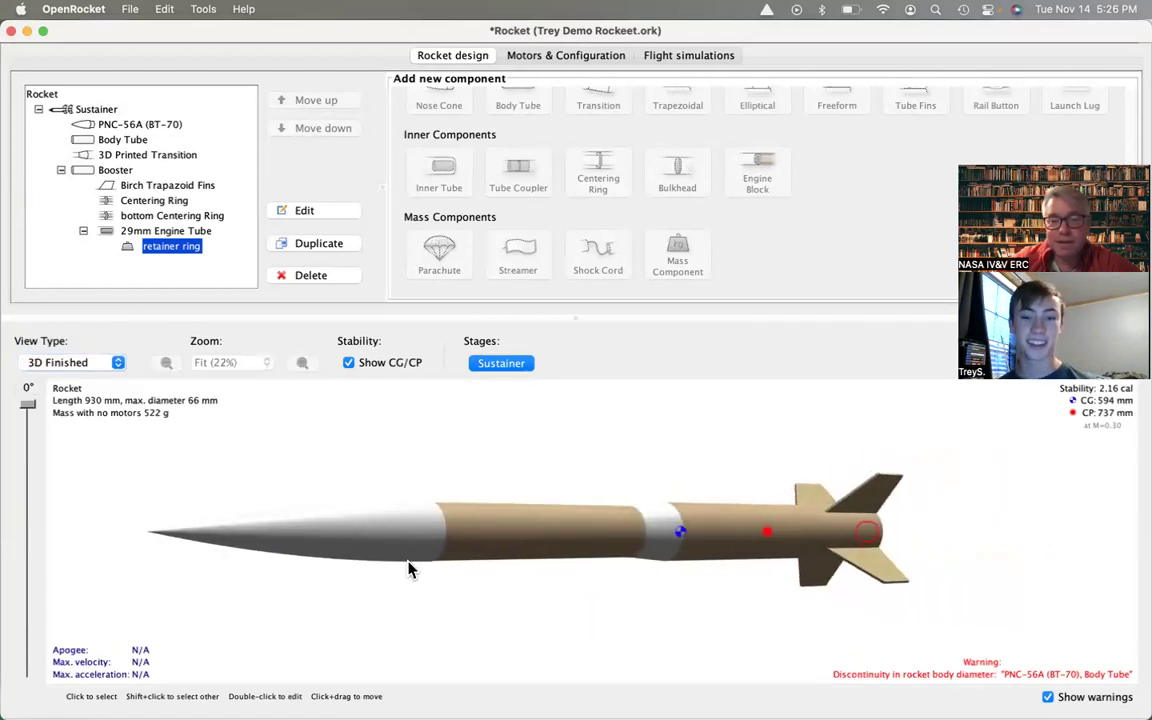
left_click(105, 366)
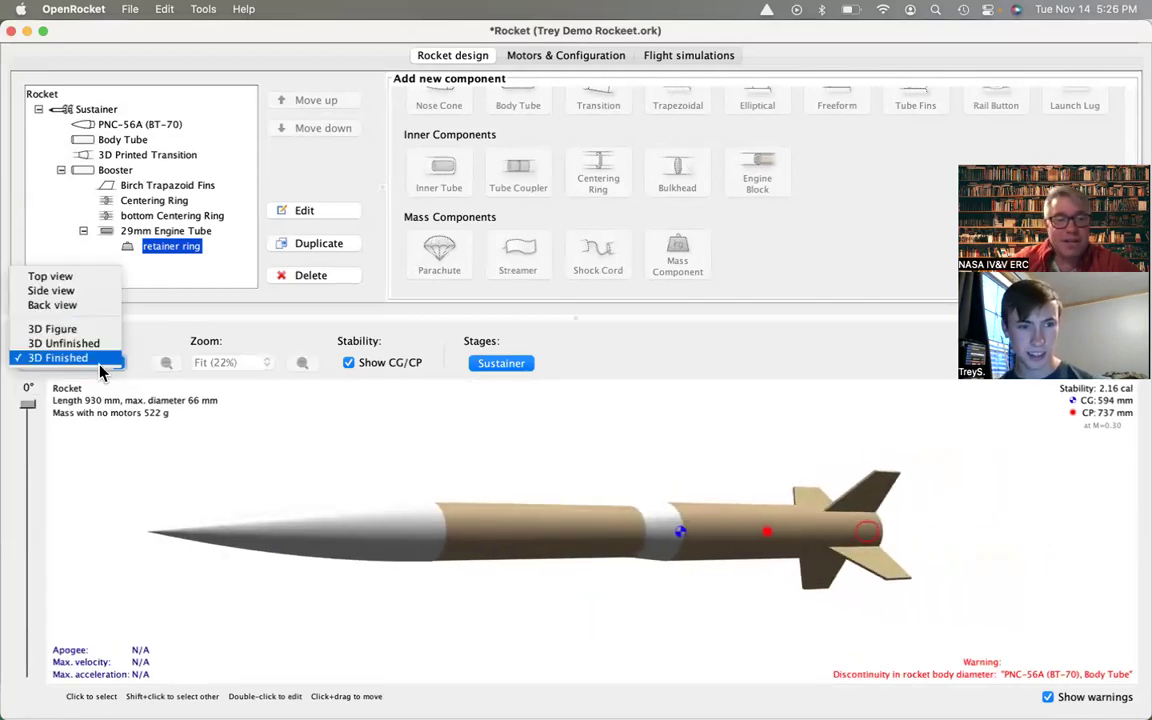
left_click(88, 329)
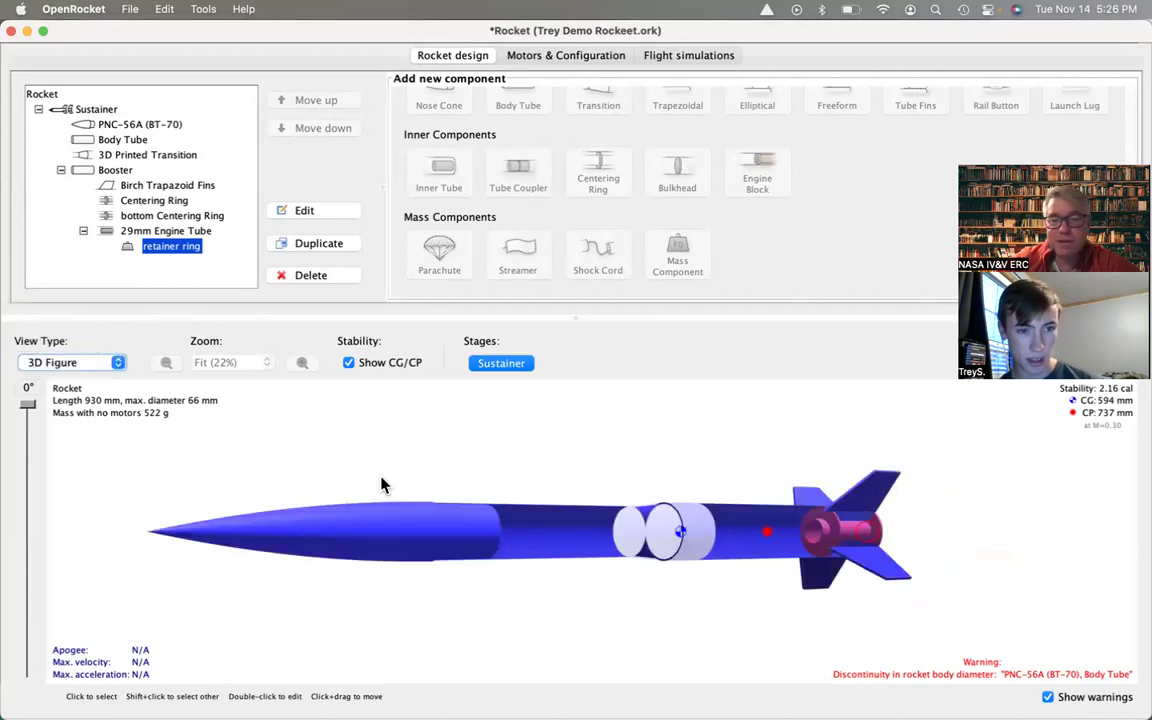
left_click_drag(584, 492, 553, 491)
left_click(90, 364)
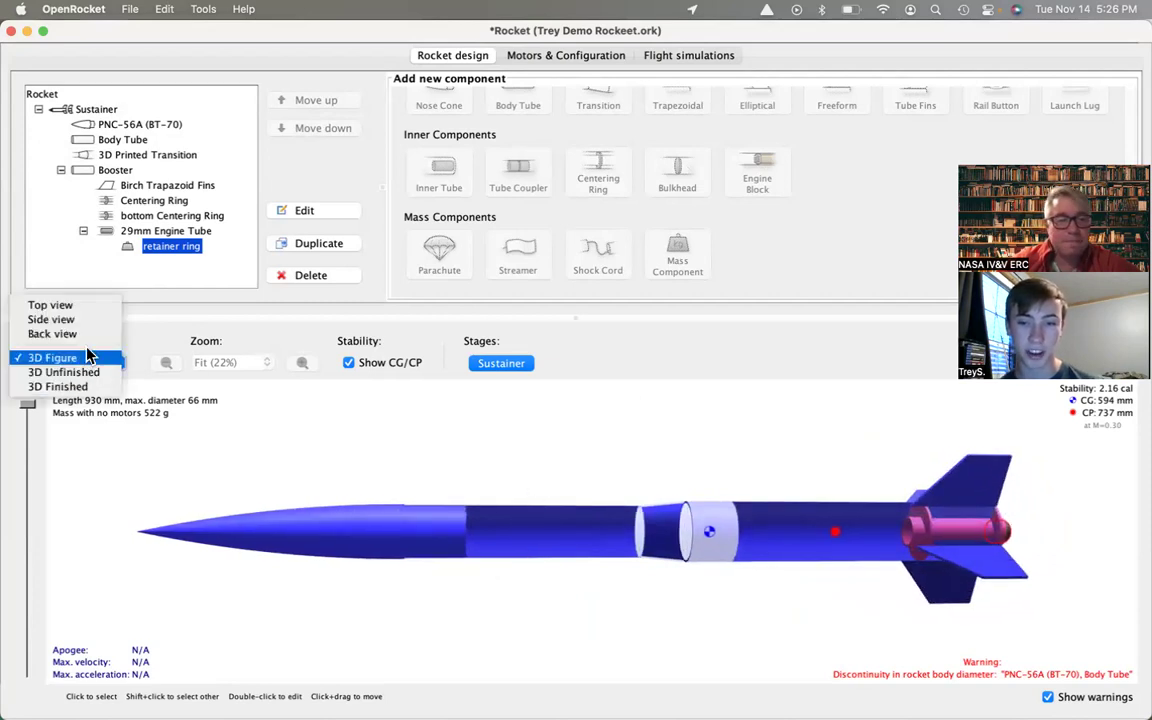
left_click(86, 320)
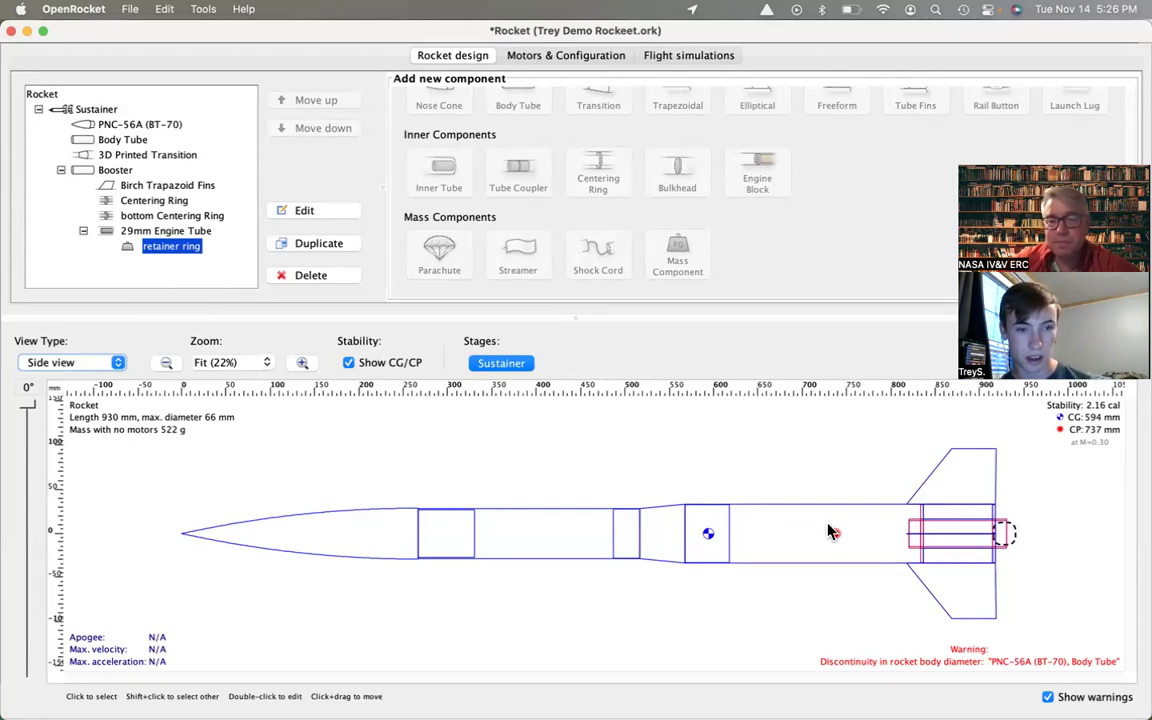
Add a 3 mm thick bulkhead to the 3D Printed Transition, positioned relative to the bottom of the parent component plus 51 mm.
left_click(167, 158)
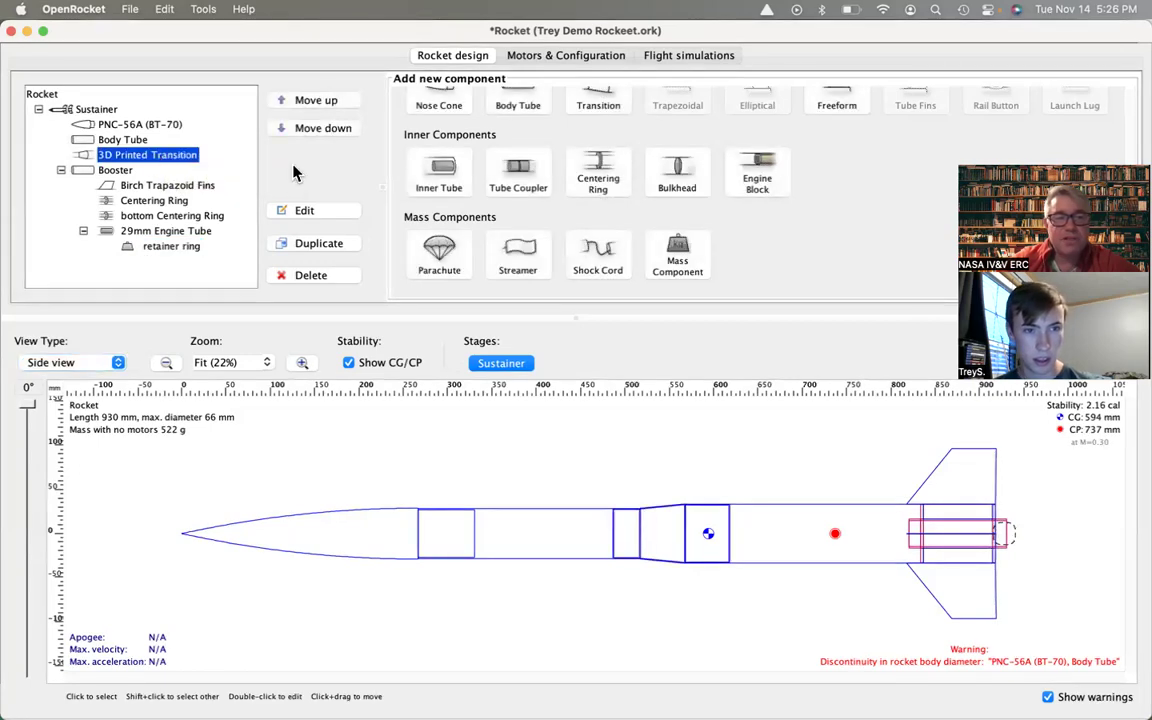
left_click(676, 180)
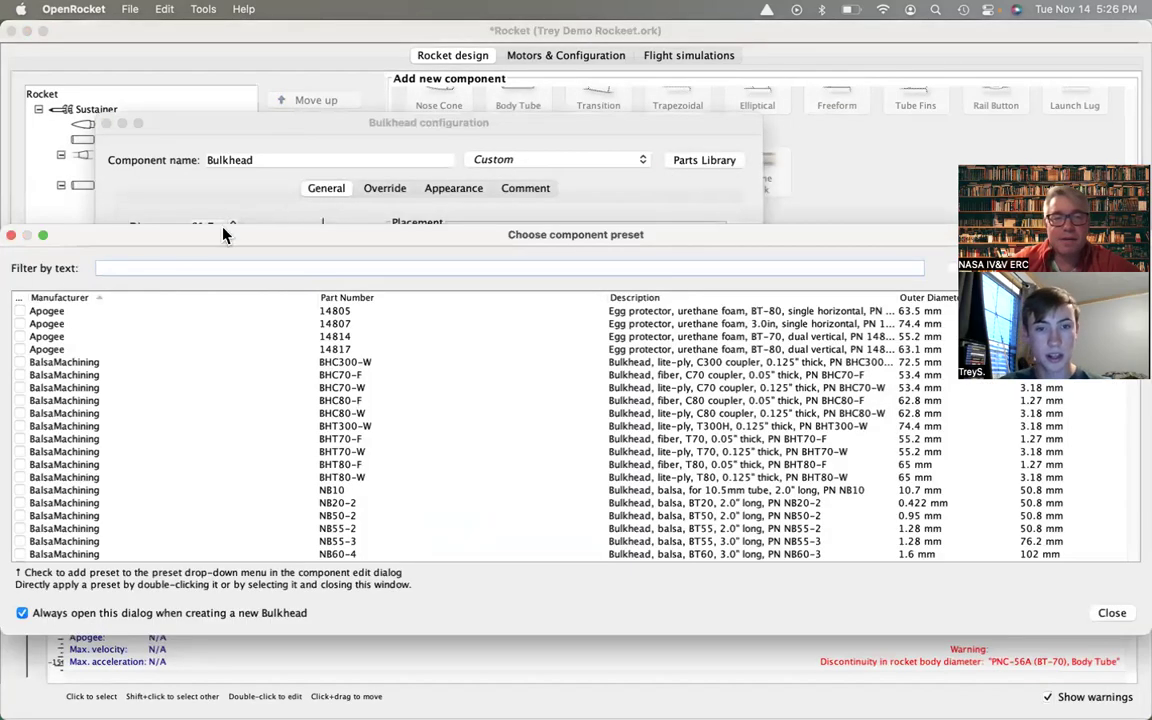
left_click(11, 235)
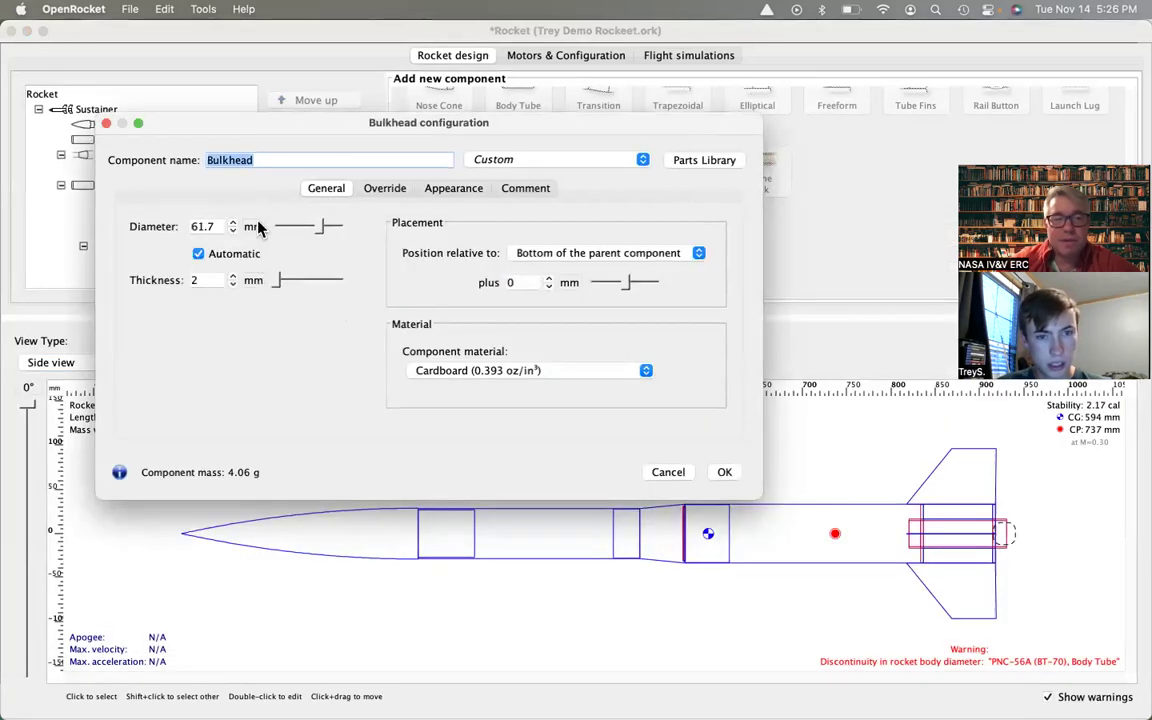
double_click(198, 281)
type("3")
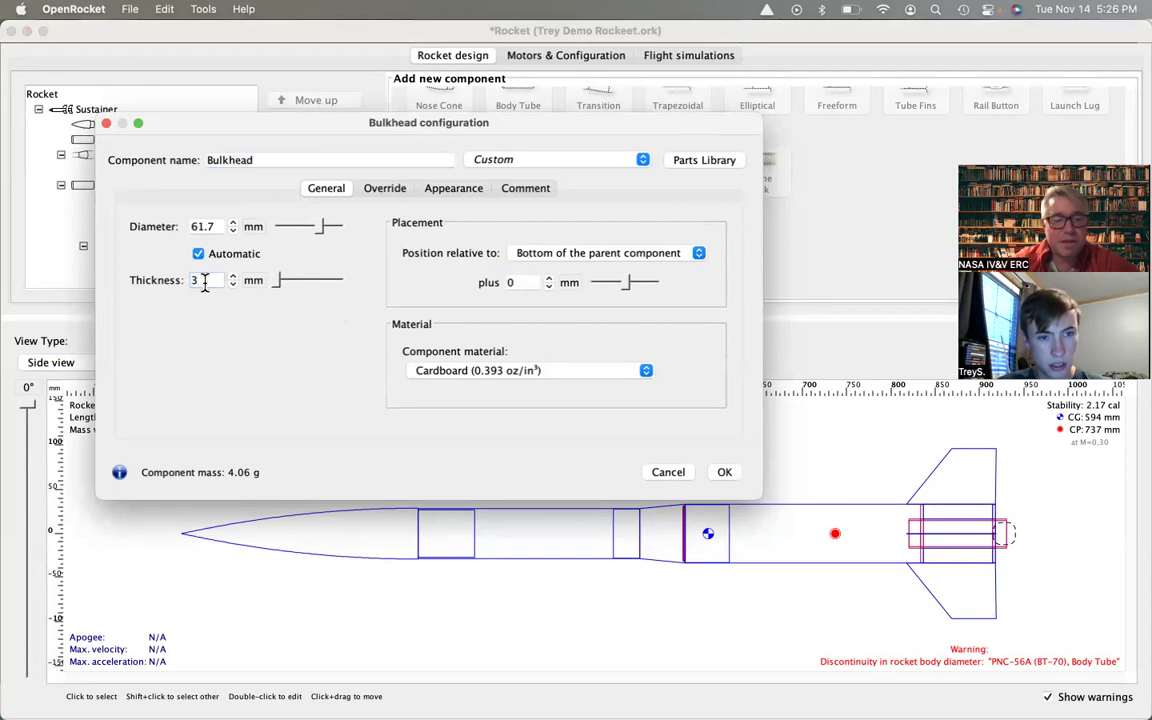
key("Return")
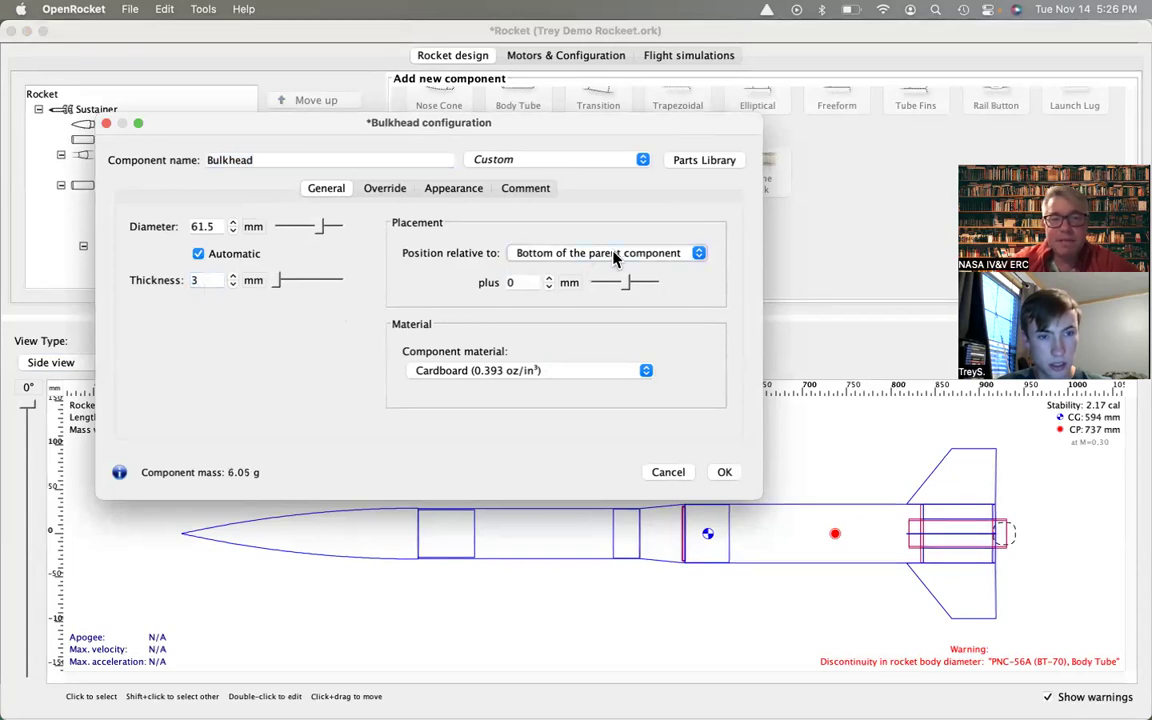
left_click_drag(652, 128, 659, 91)
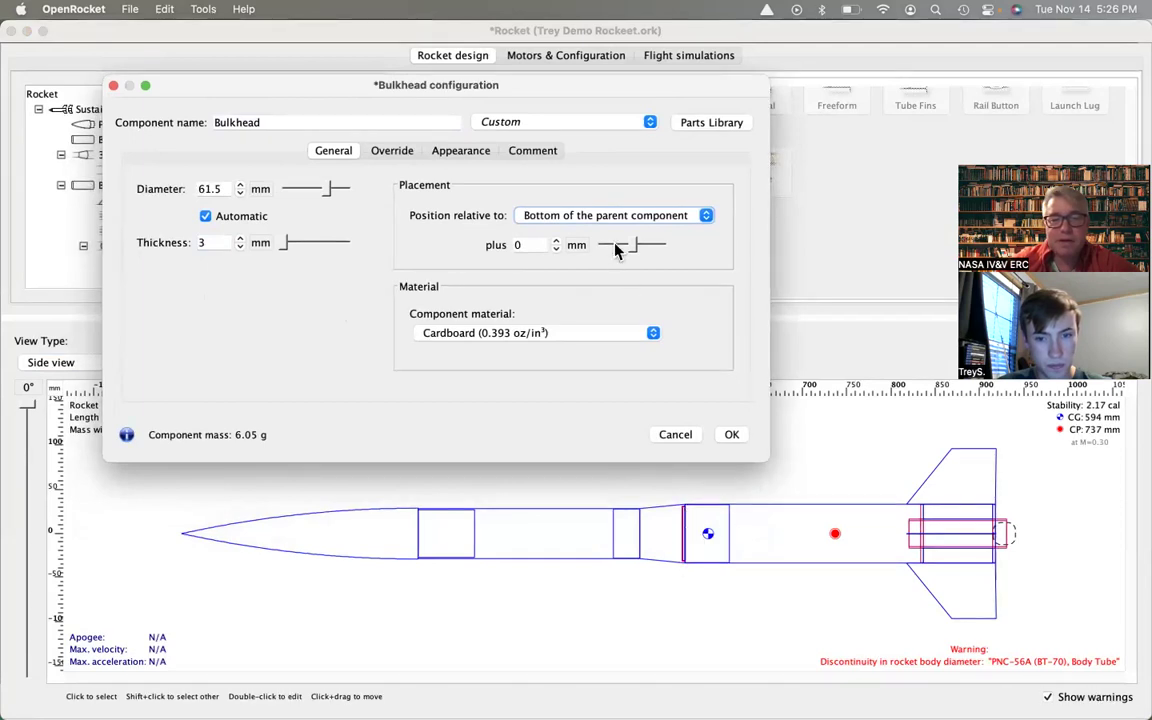
left_click_drag(634, 247, 673, 244)
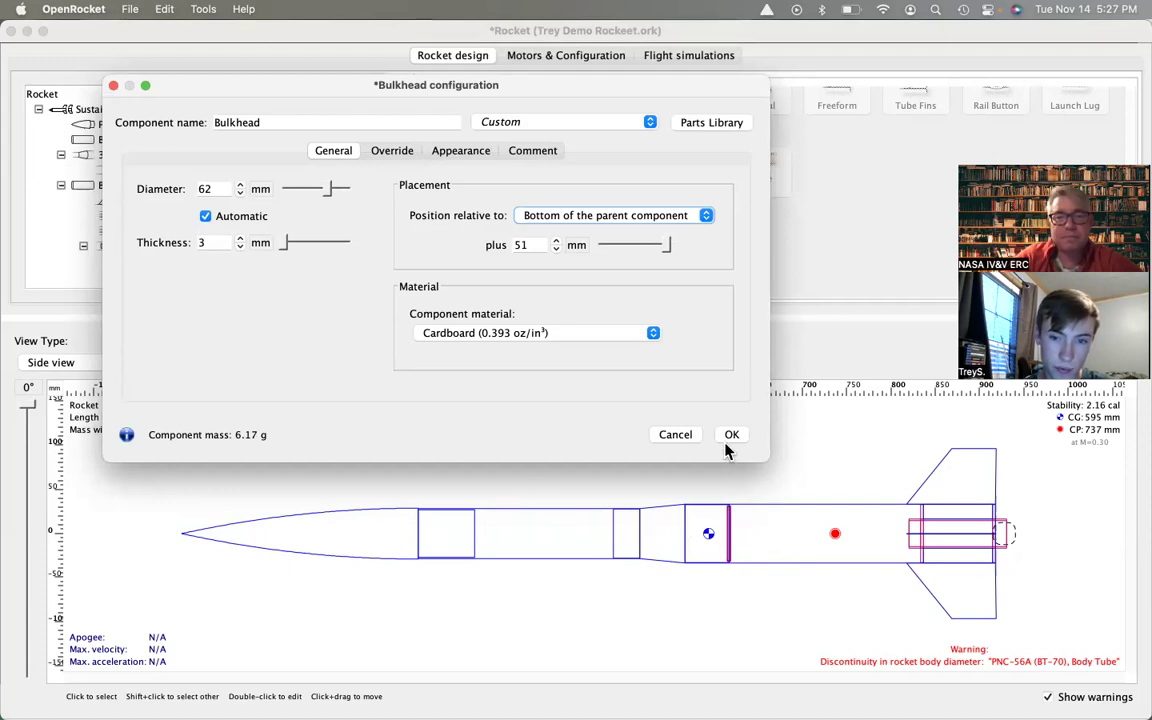
Set the bulkhead's component material to Polycarbonate (Lexan), accept the component and save the rocket design.
left_click(576, 332)
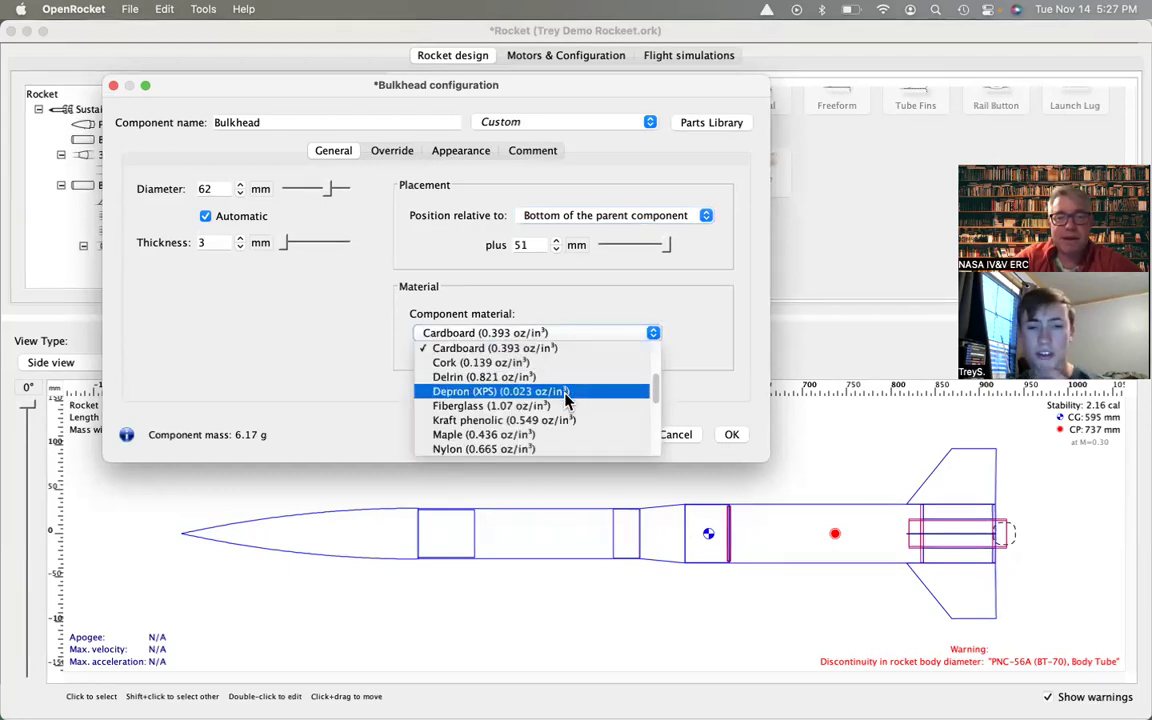
scroll(558, 410, "down", 5)
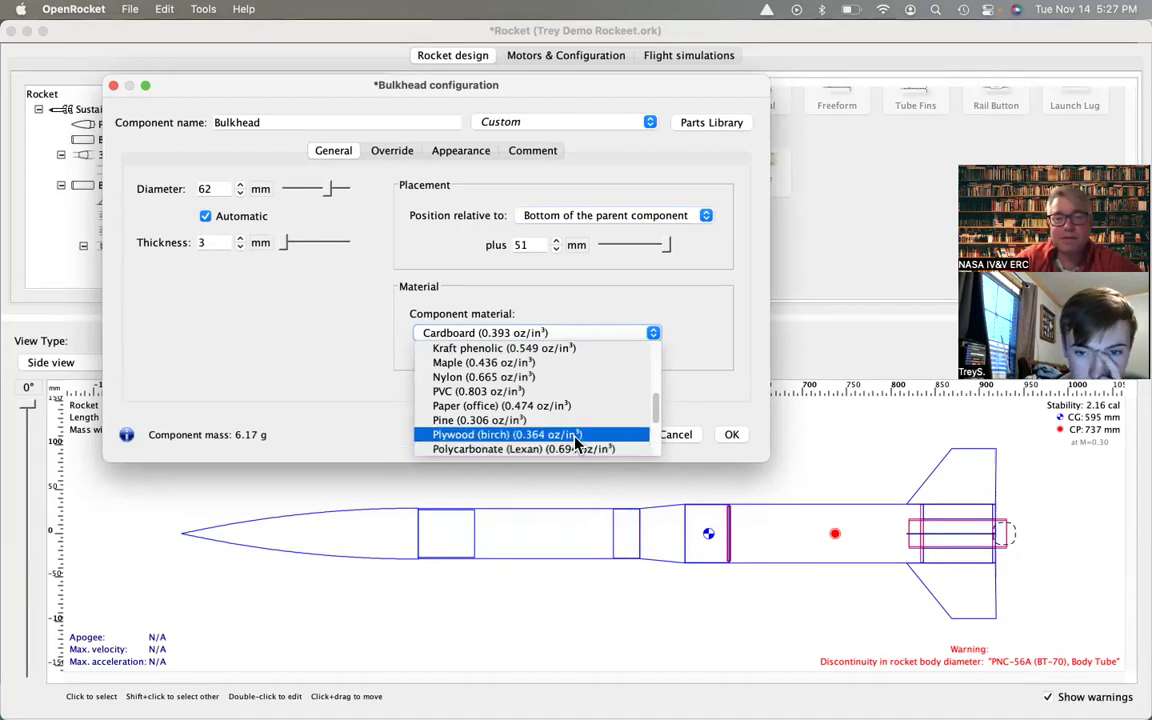
left_click(565, 458)
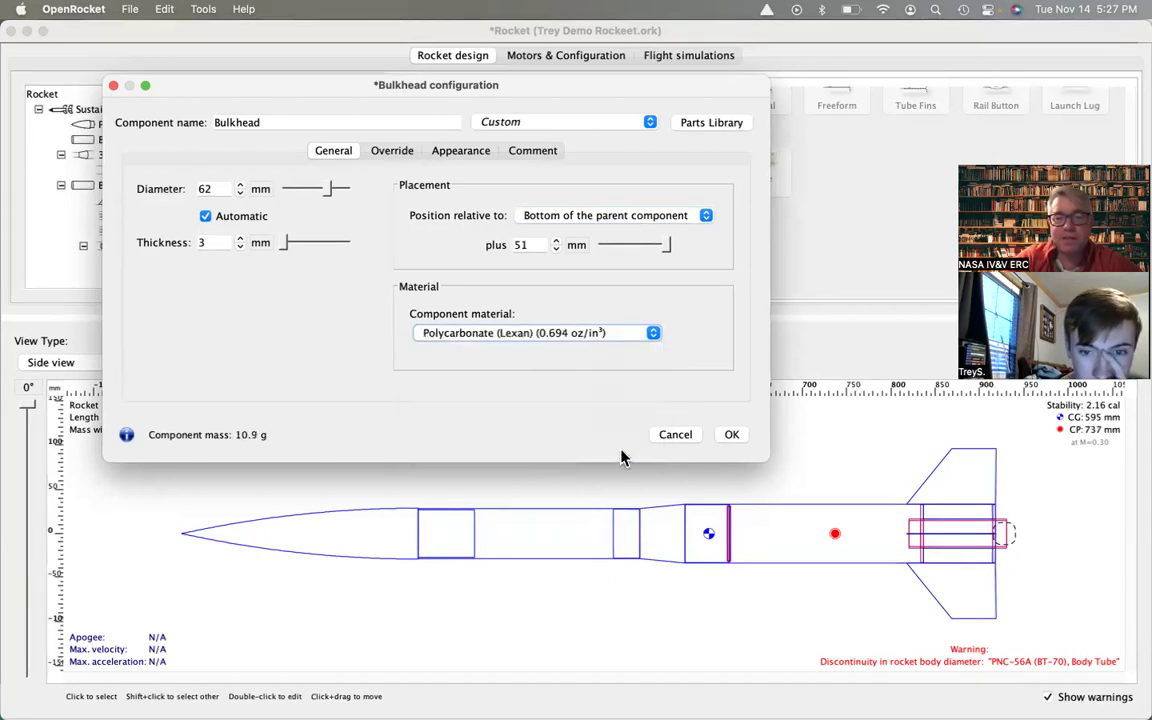
left_click(740, 437)
left_click(851, 608)
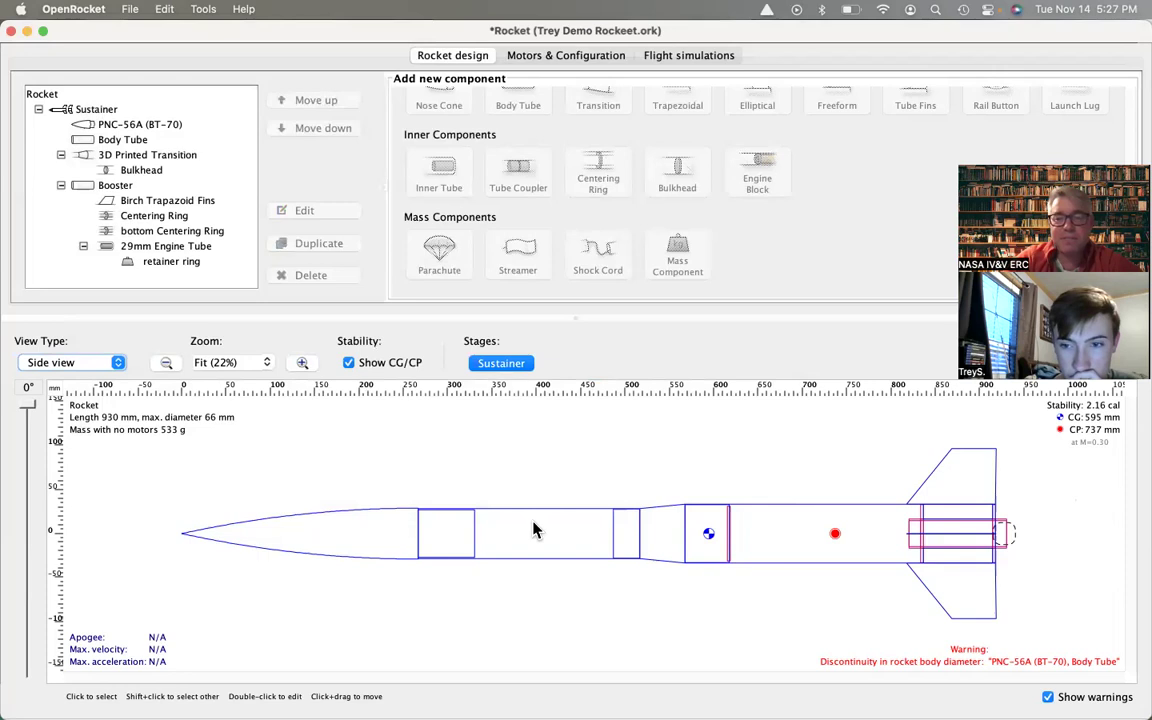
key("super+s")
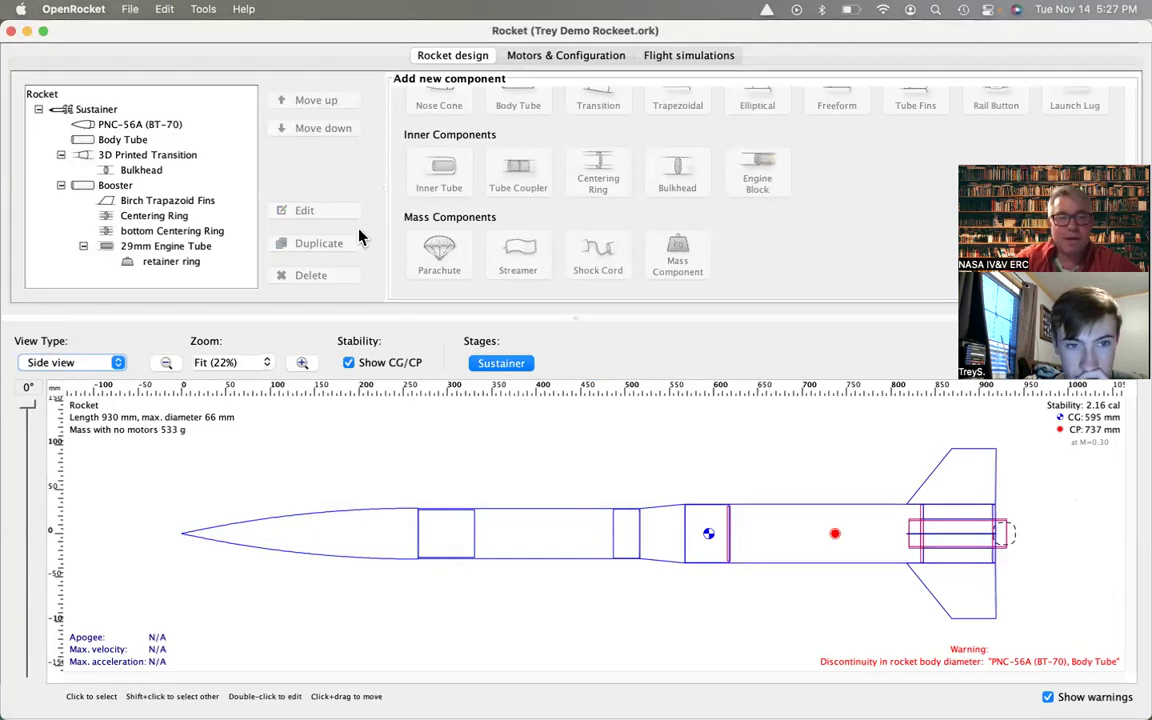
Select the PNC-56A (BT-70) nose cone, and switch to Safari with Apogee's 66mm x 18" slotted body tube page.
left_click(109, 125)
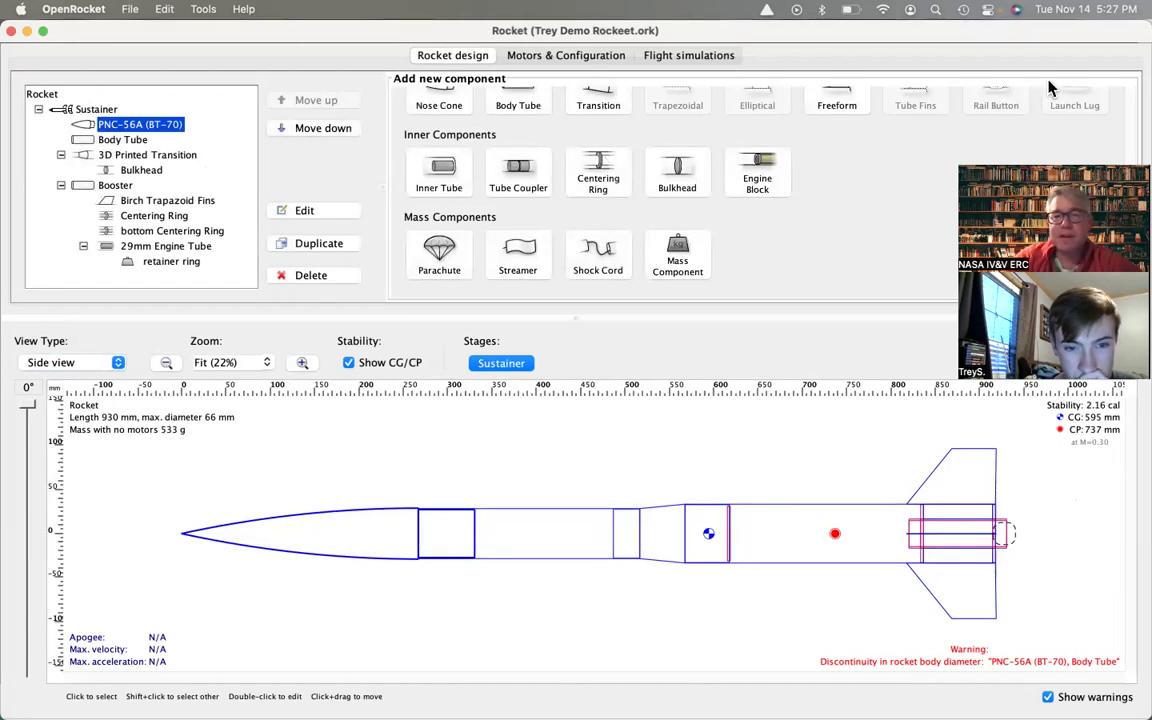
key("super+Tab")
key("super+Tab")
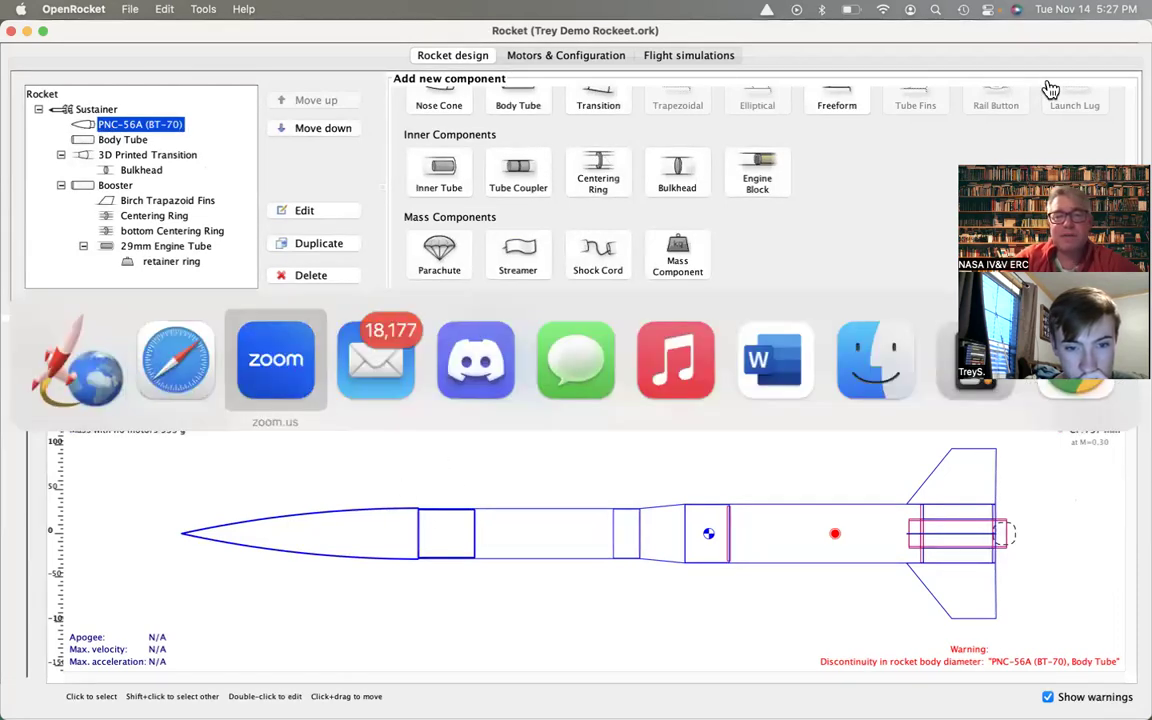
left_click(180, 362)
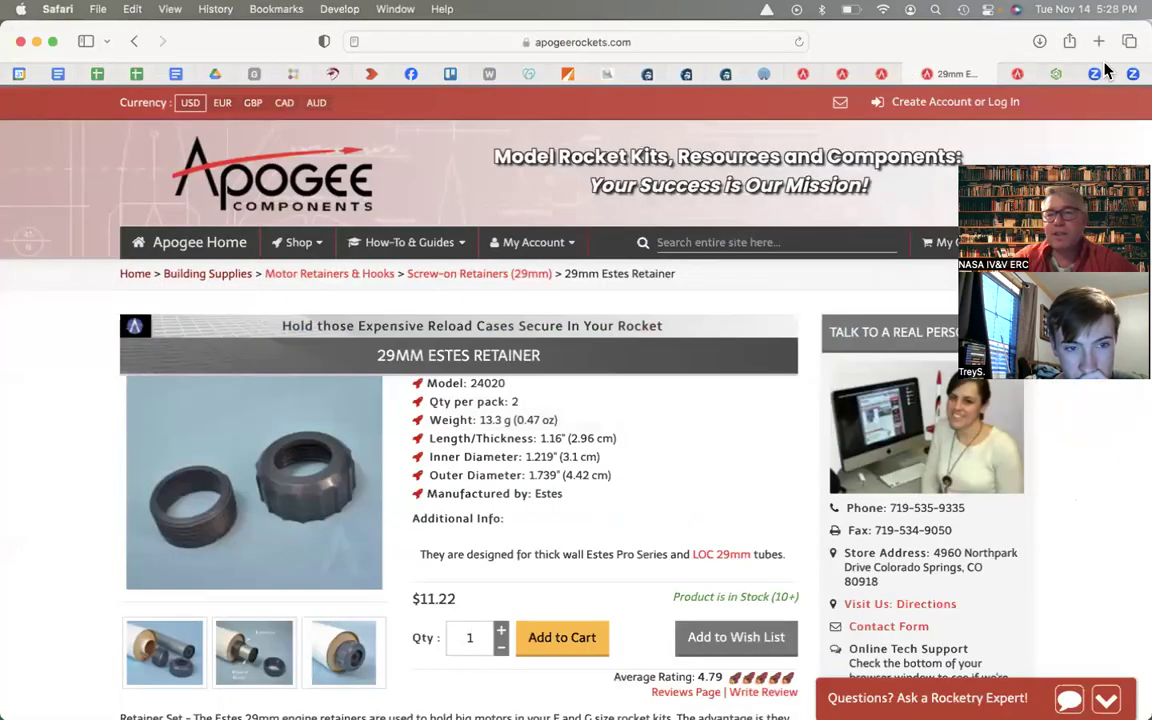
left_click(1018, 75)
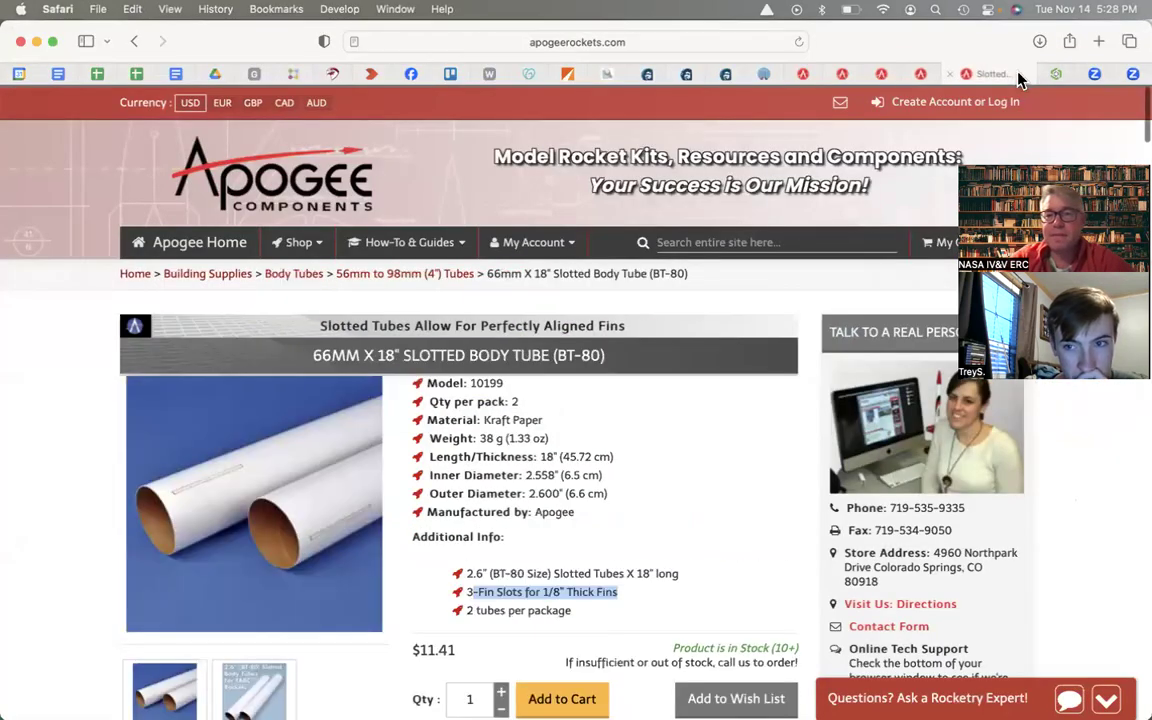
right_click(825, 74)
left_click(850, 38)
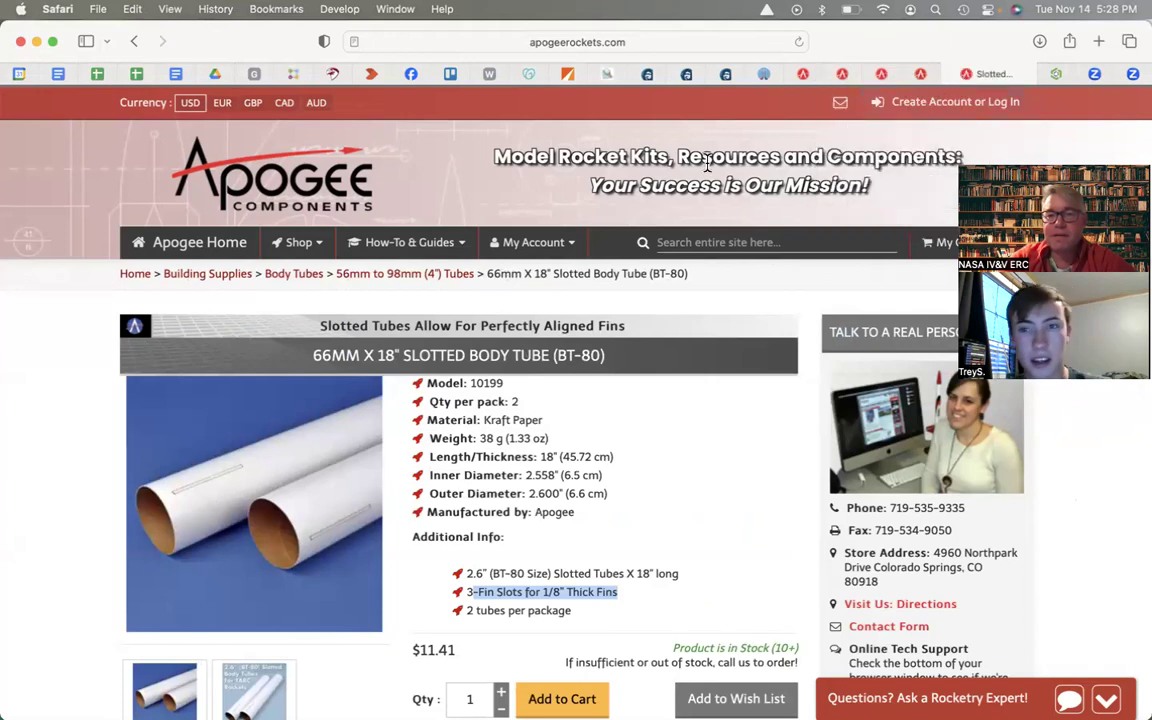
Search the Apogee site for "jolly" and look up the weight on the Jolly Logic AltimeterOne product page.
left_click(715, 242)
type("jo")
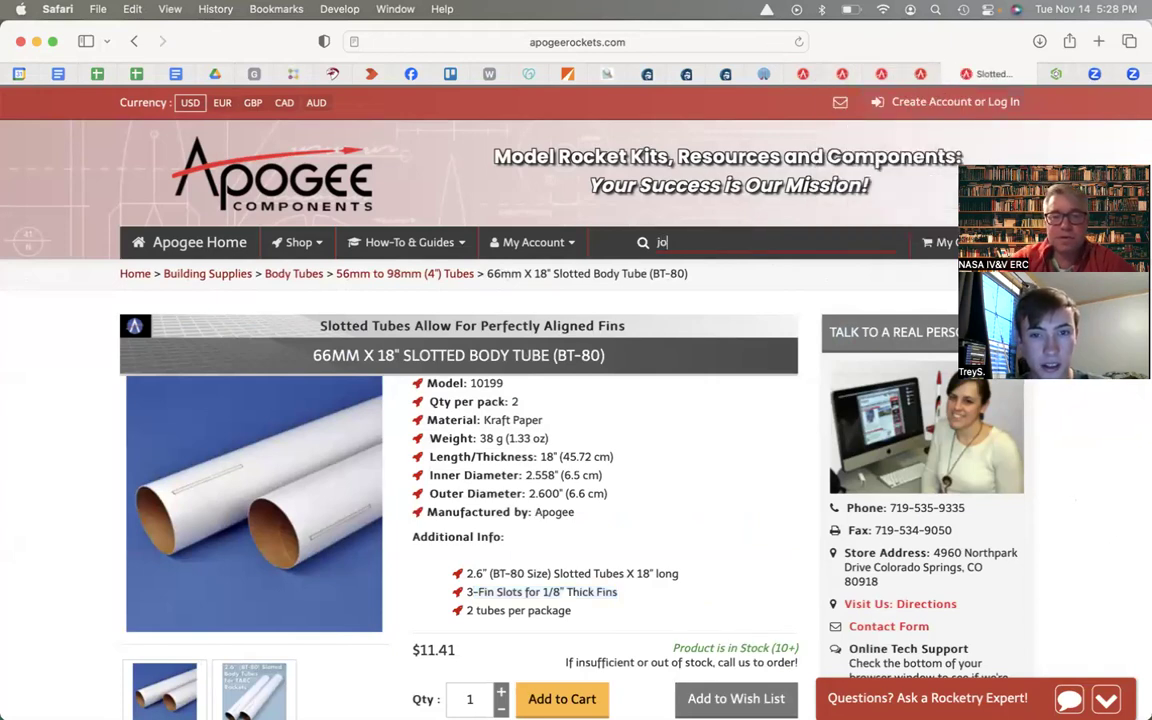
type("lly")
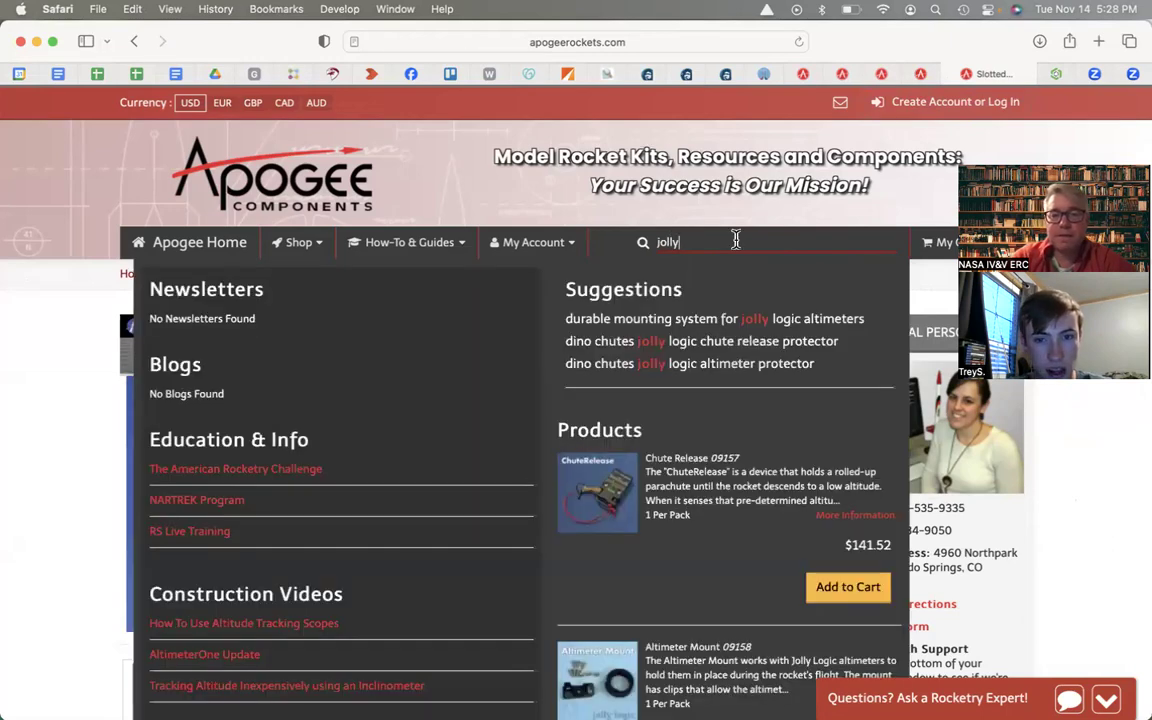
scroll(718, 472, "down", 6)
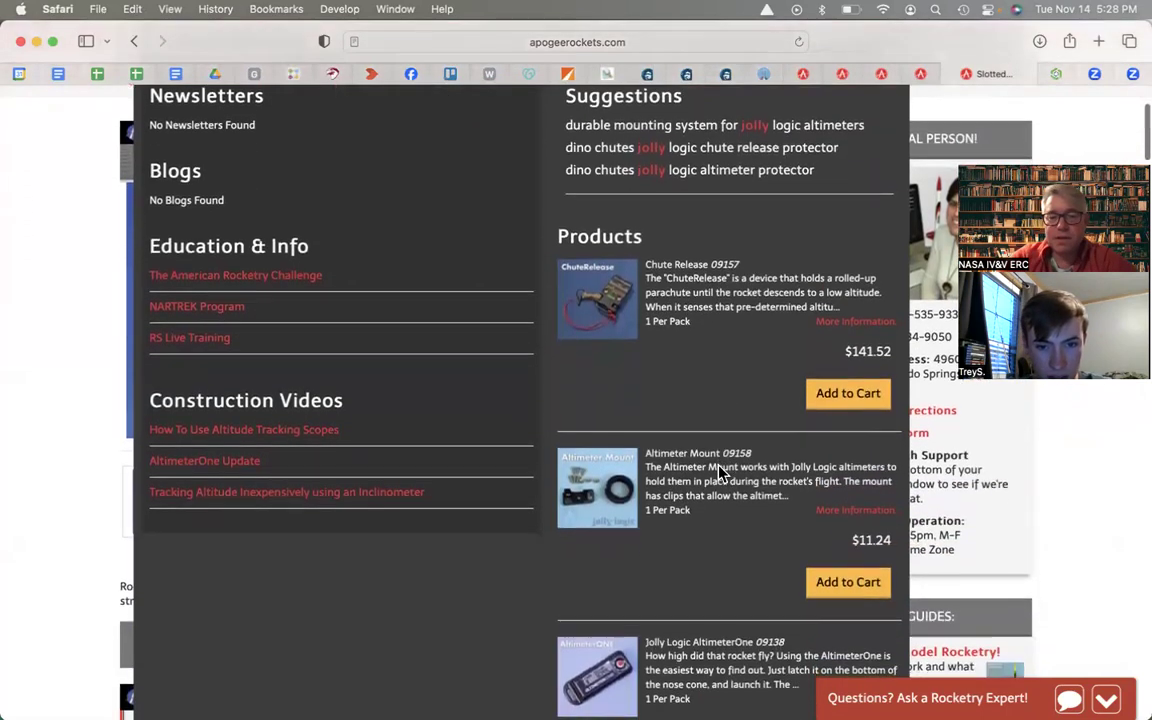
left_click(597, 525)
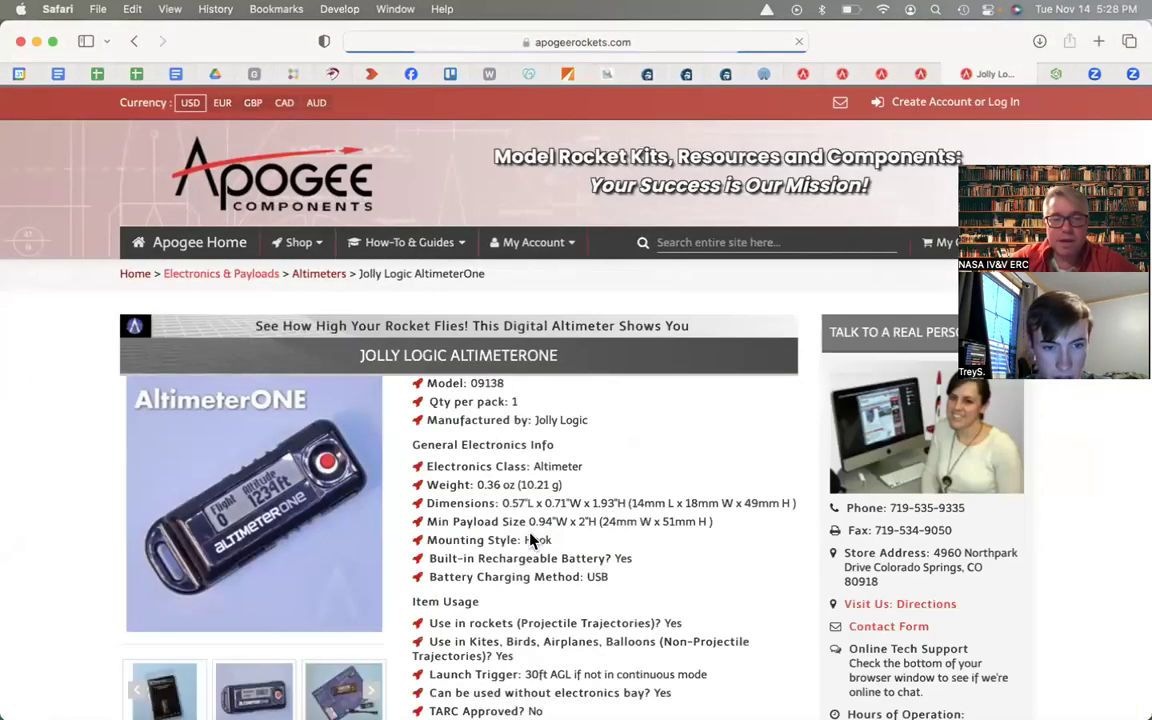
scroll(530, 540, "down", 1)
left_click_drag(562, 427, 502, 426)
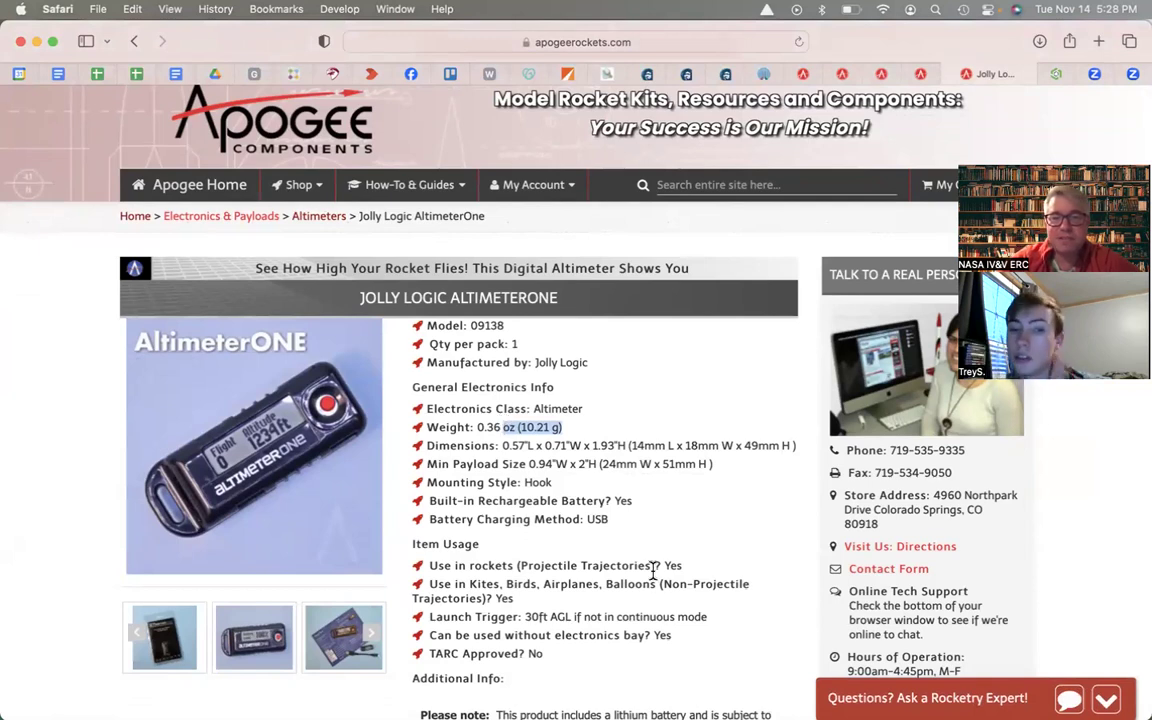
Switch back to OpenRocket and add a mass component to the nose cone with its mass type set to Altimeter.
key("super+Tab")
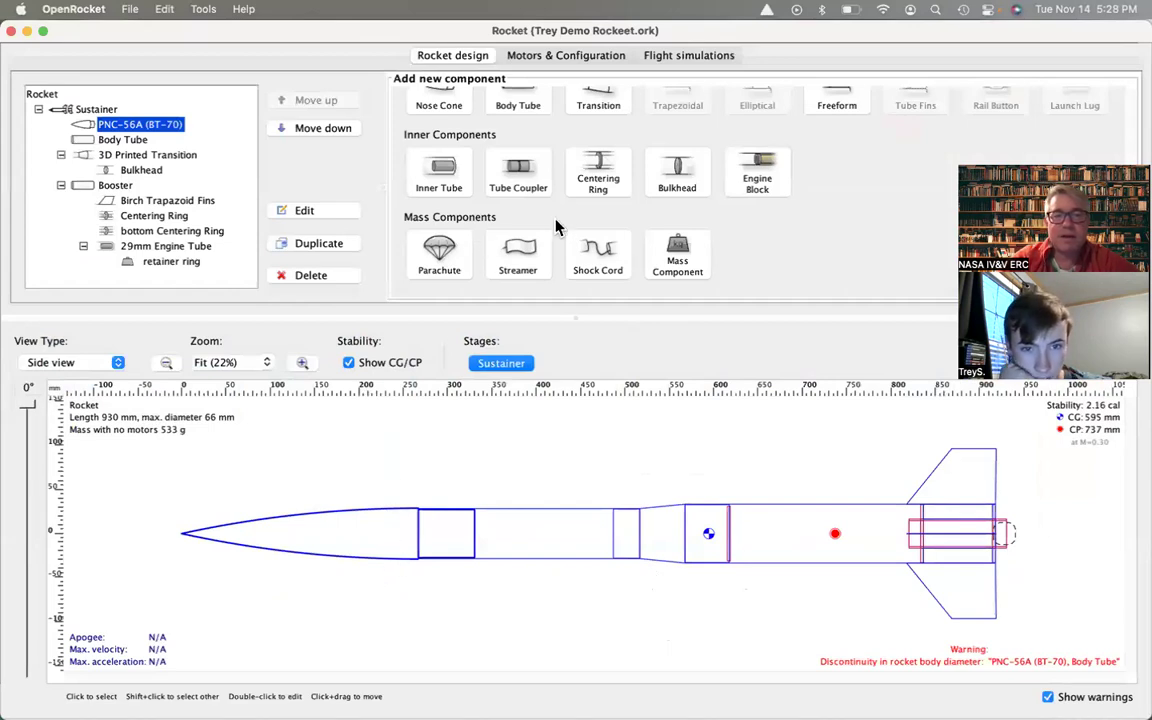
scroll(557, 227, "up", 5)
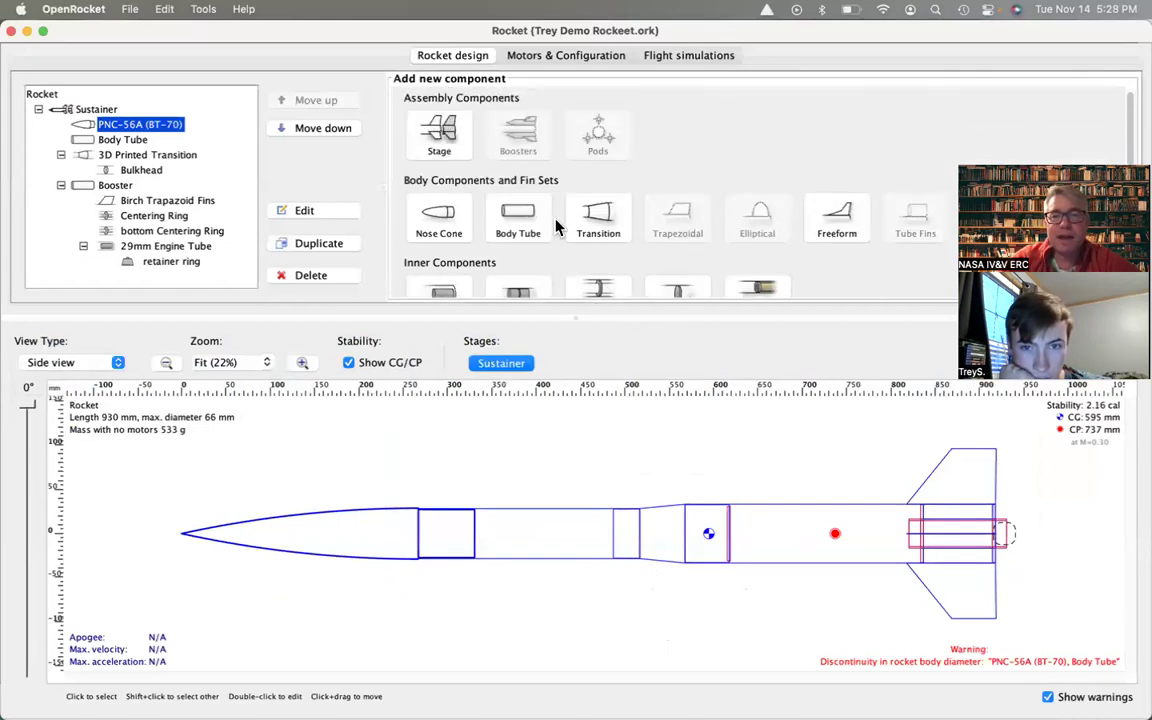
scroll(557, 227, "down", 5)
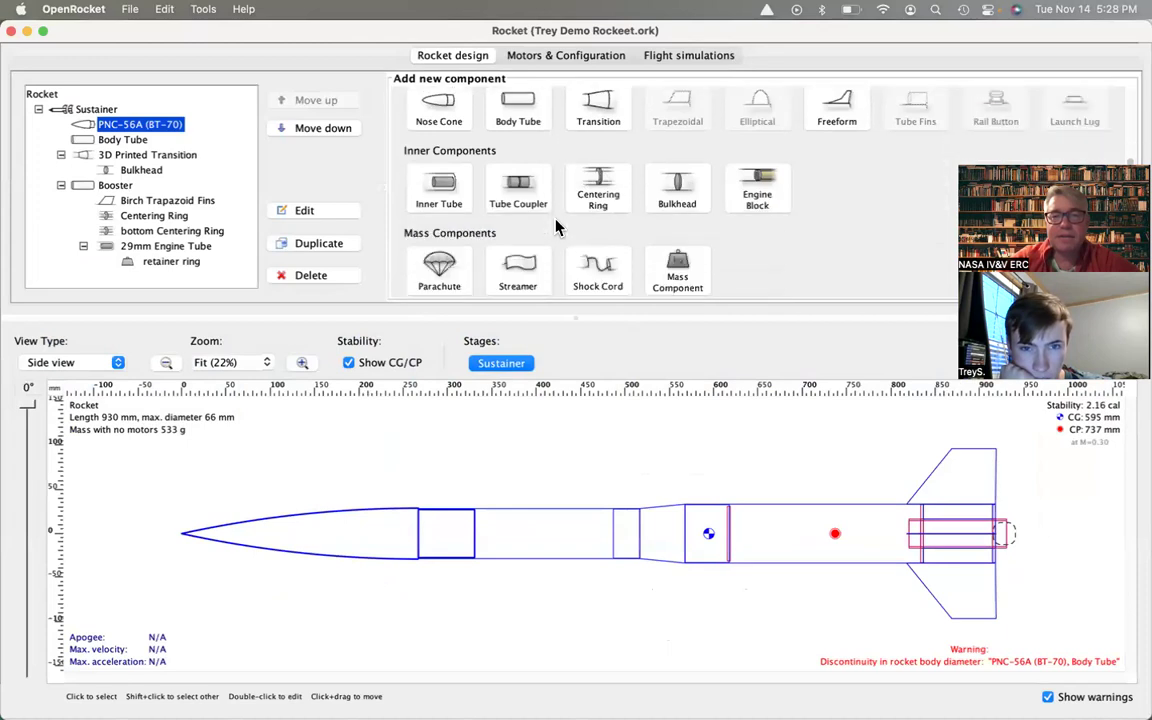
scroll(530, 215, "down", 1)
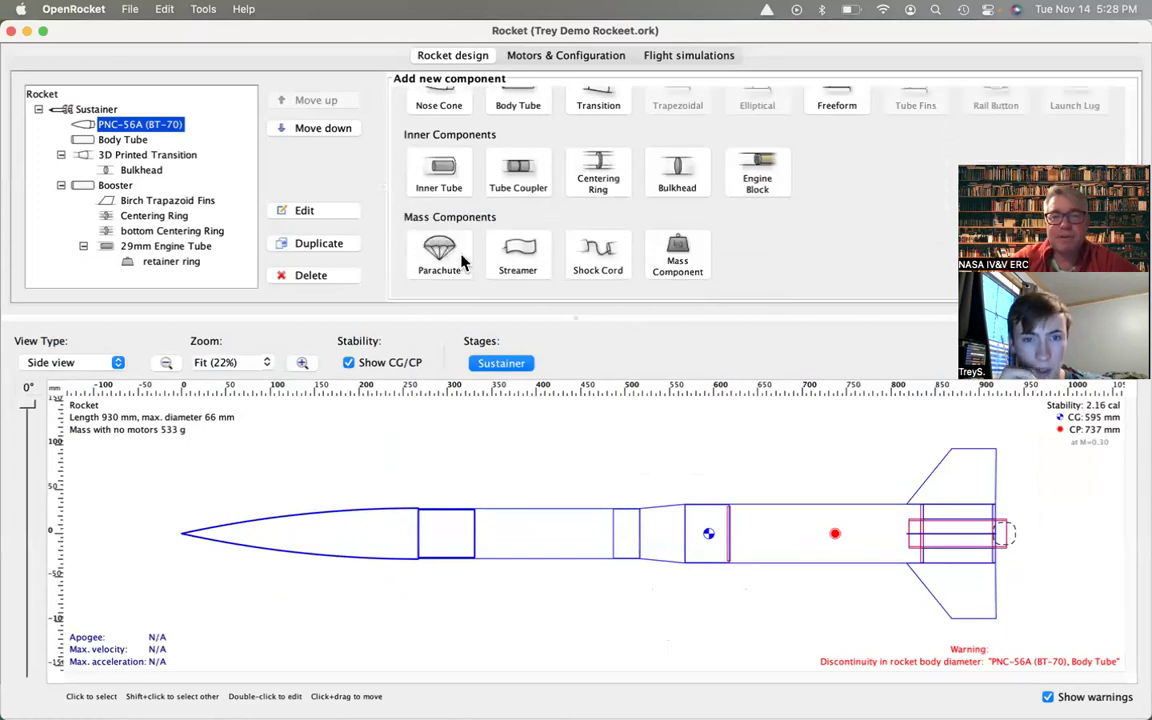
scroll(689, 270, "down", 1)
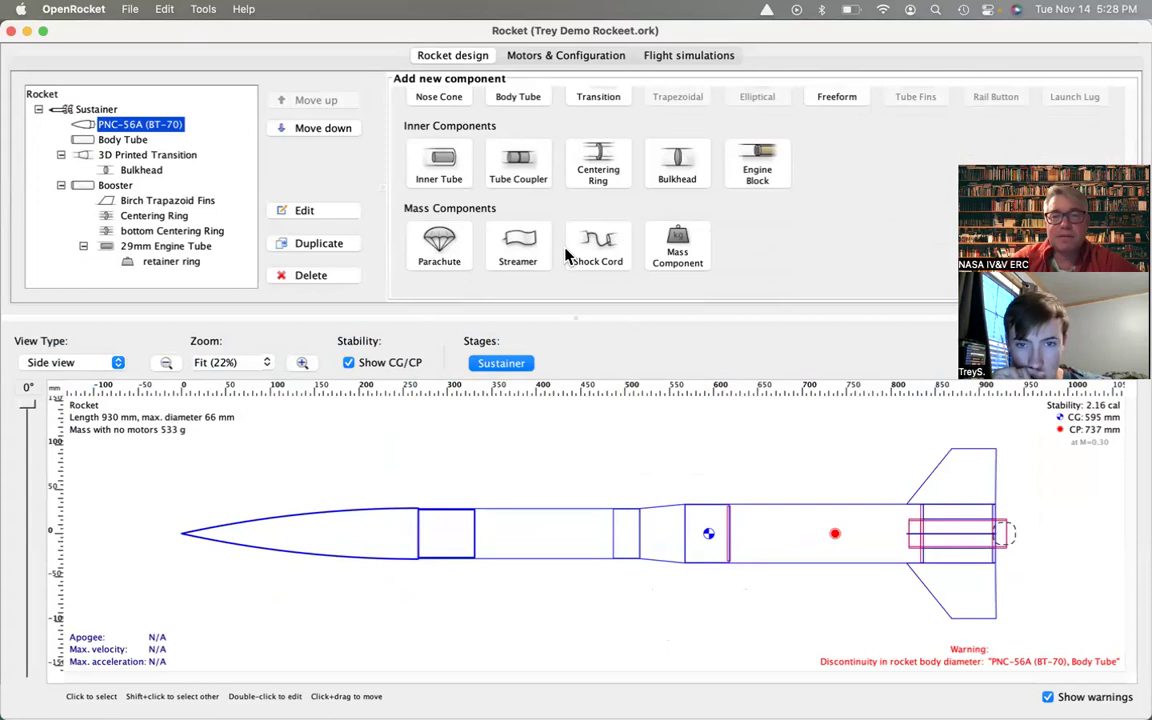
left_click(677, 248)
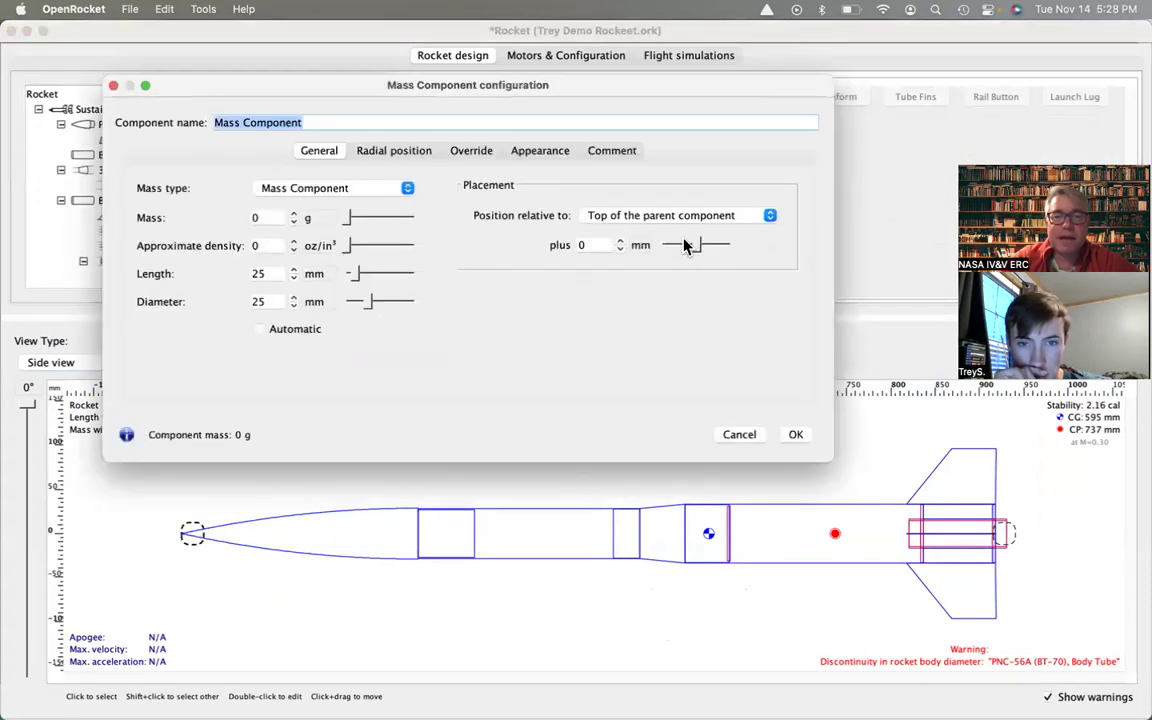
left_click(345, 189)
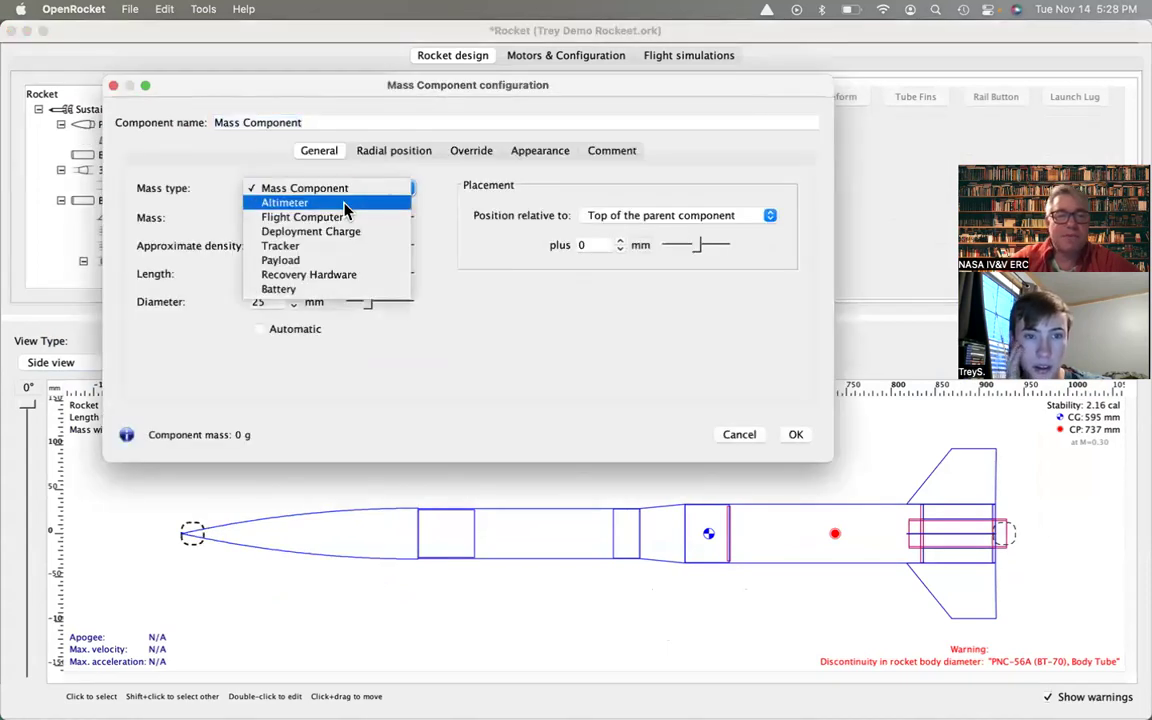
left_click(345, 203)
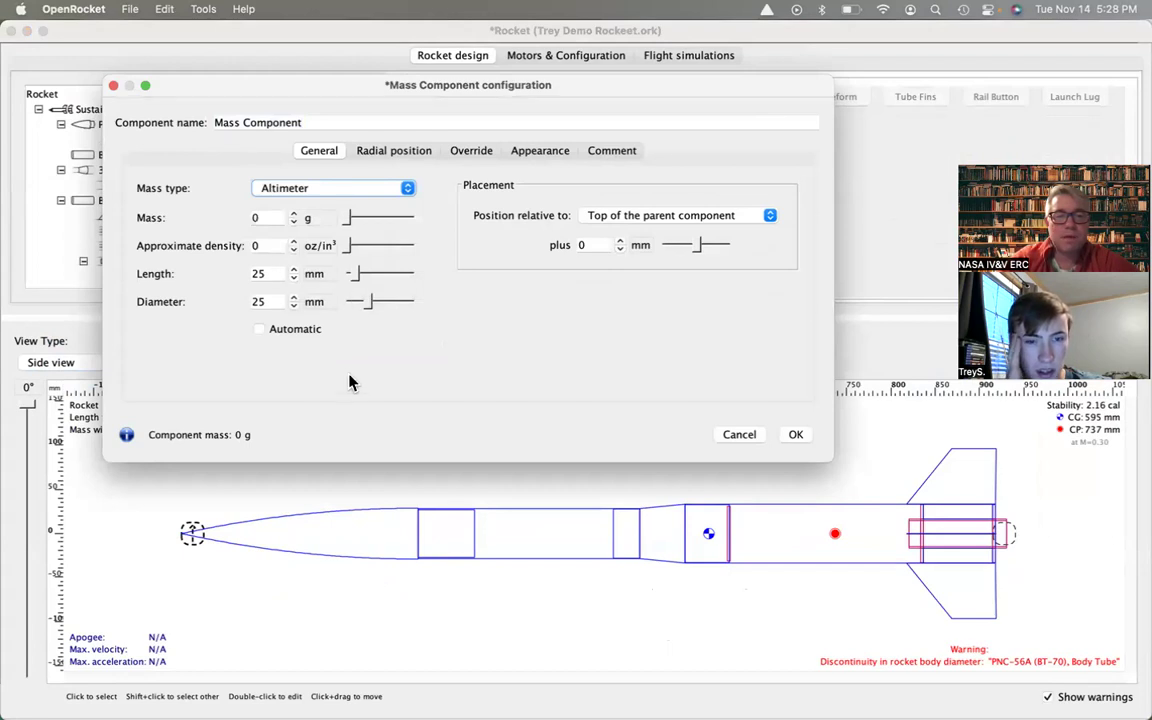
Recheck the AltimeterOne specifications in Safari, and set the altimeter's mass to 25 g in OpenRocket.
key("super+Tab")
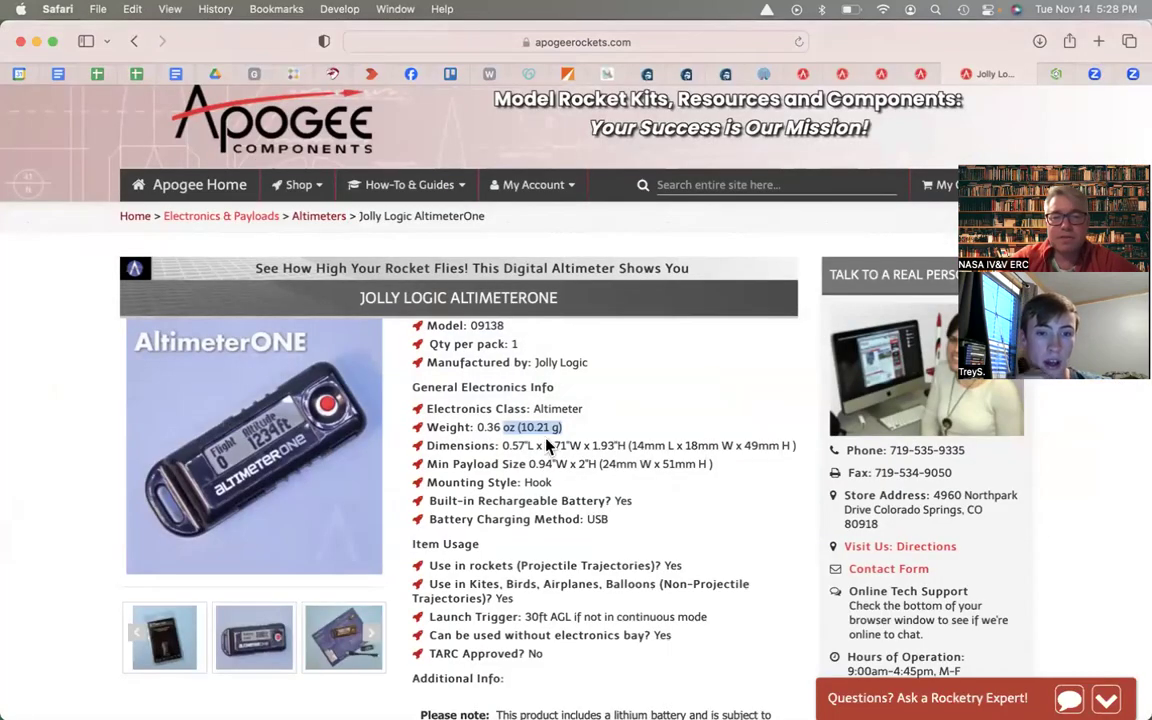
key("super+Tab")
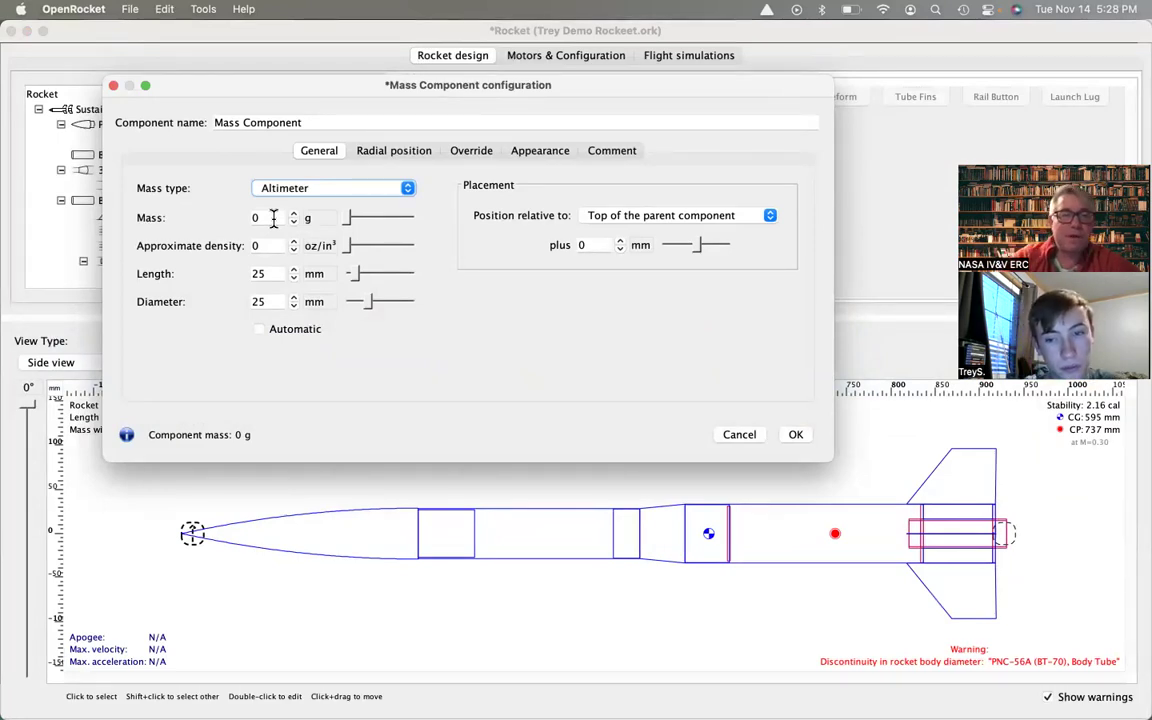
left_click(273, 218)
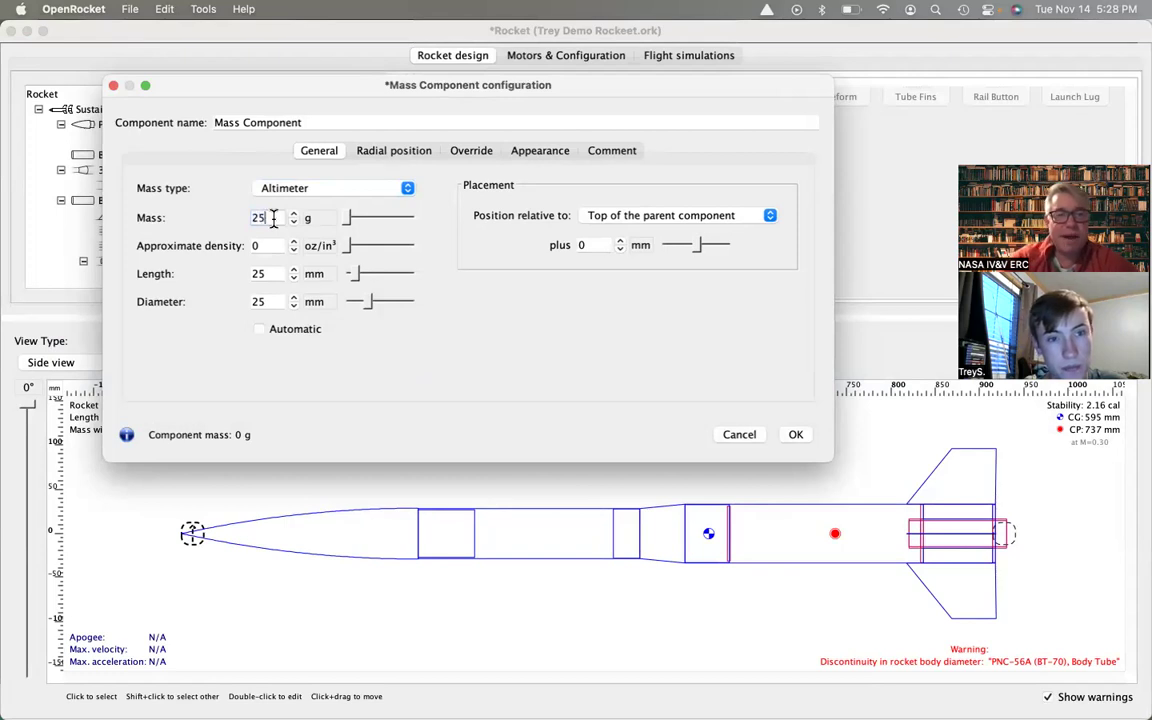
type("25")
key("Tab")
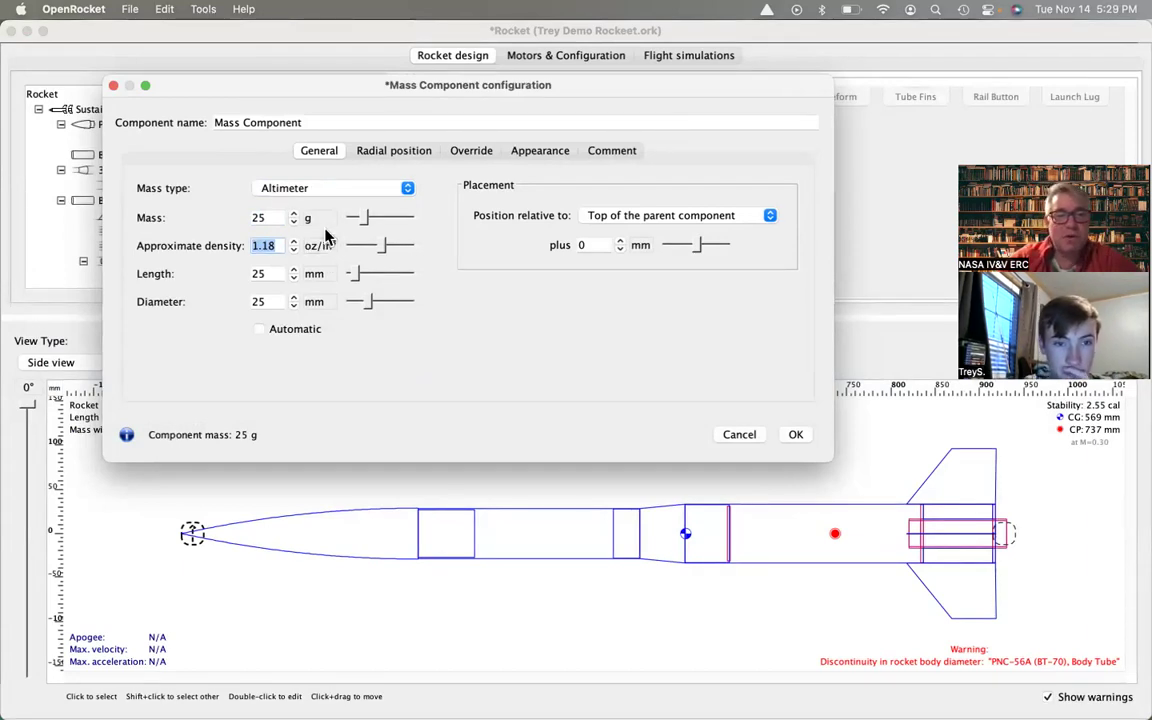
Rename the altimeter mass component as "Jolly Logic Altimeter".
left_click(308, 122)
left_click_drag(316, 122, 140, 124)
key("BackSpace")
type("Jolly LO")
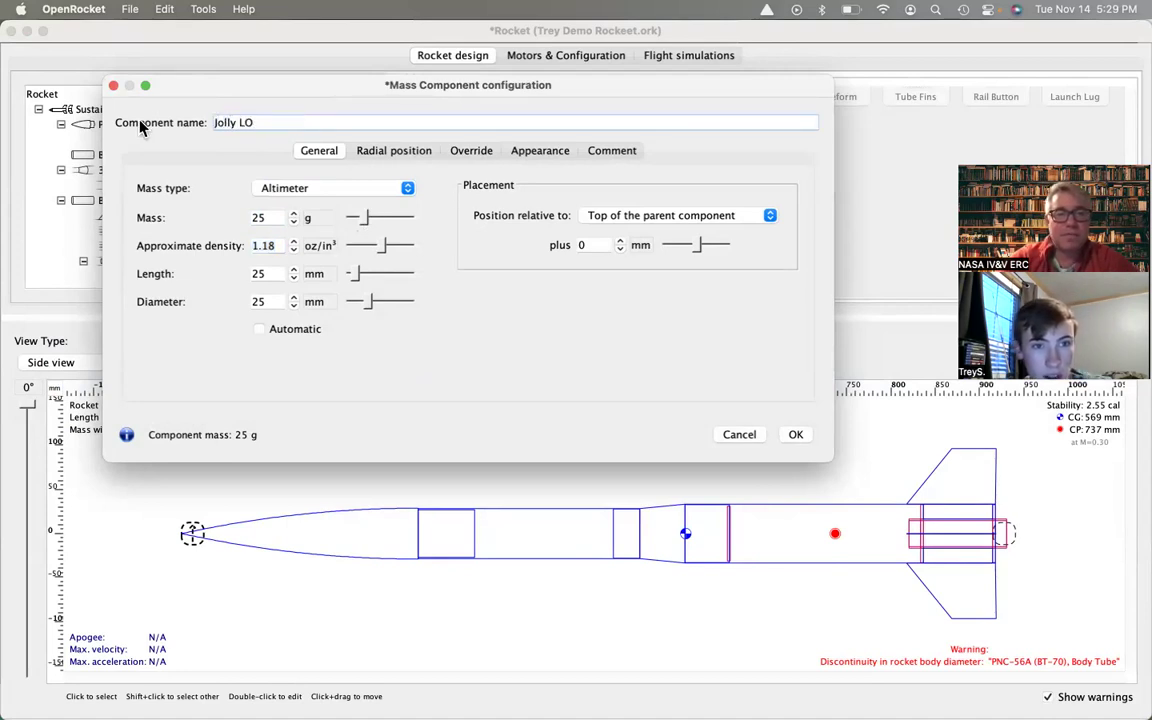
key("BackSpace")
type("og")
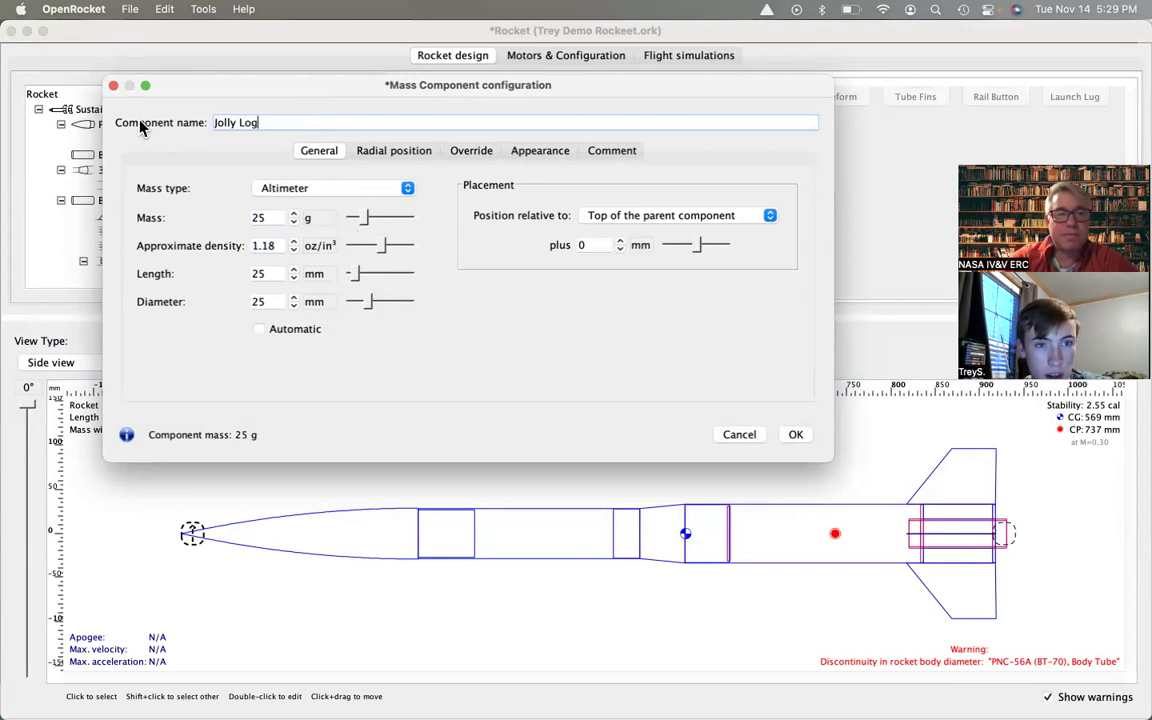
type("ic Altimeter")
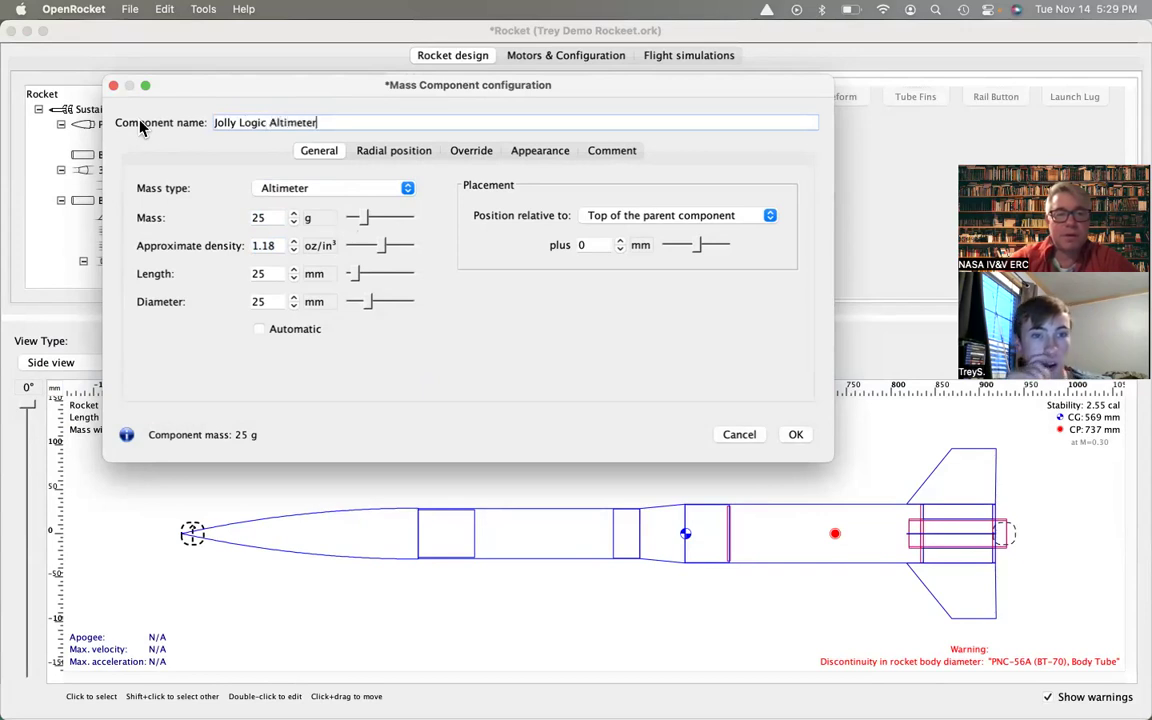
Position the altimeter relative to the bottom of the parent component with an offset of about -6.4 mm.
left_click(682, 216)
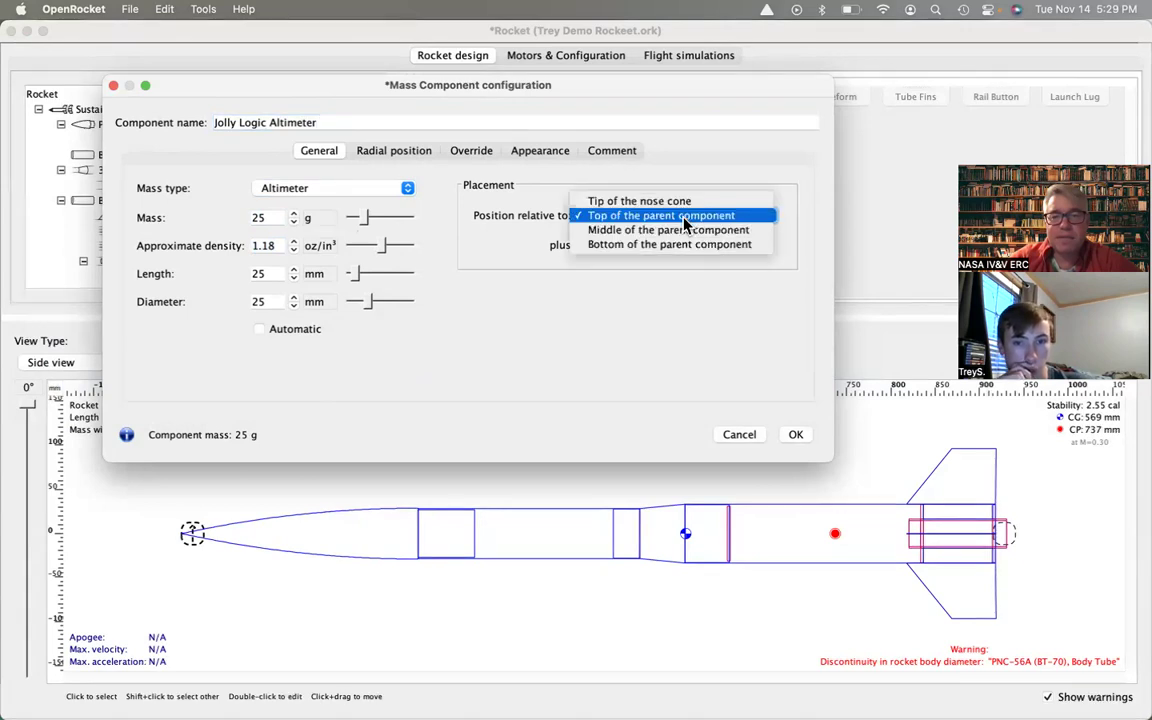
left_click(682, 244)
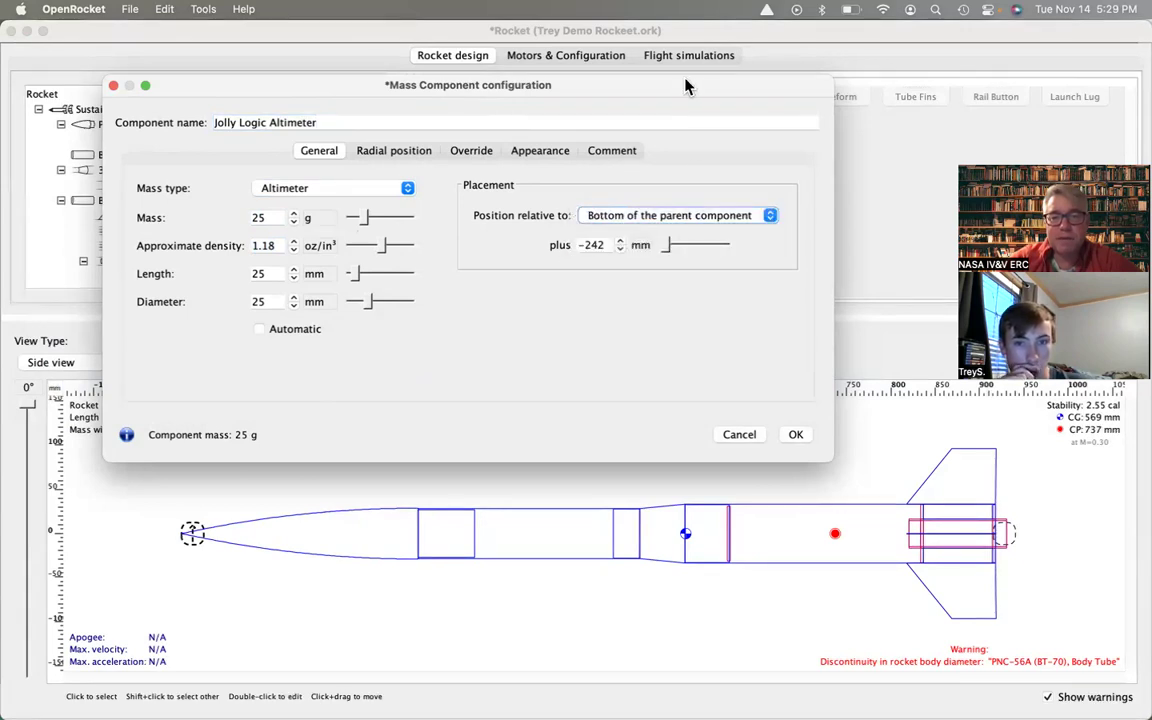
left_click_drag(684, 86, 713, 81)
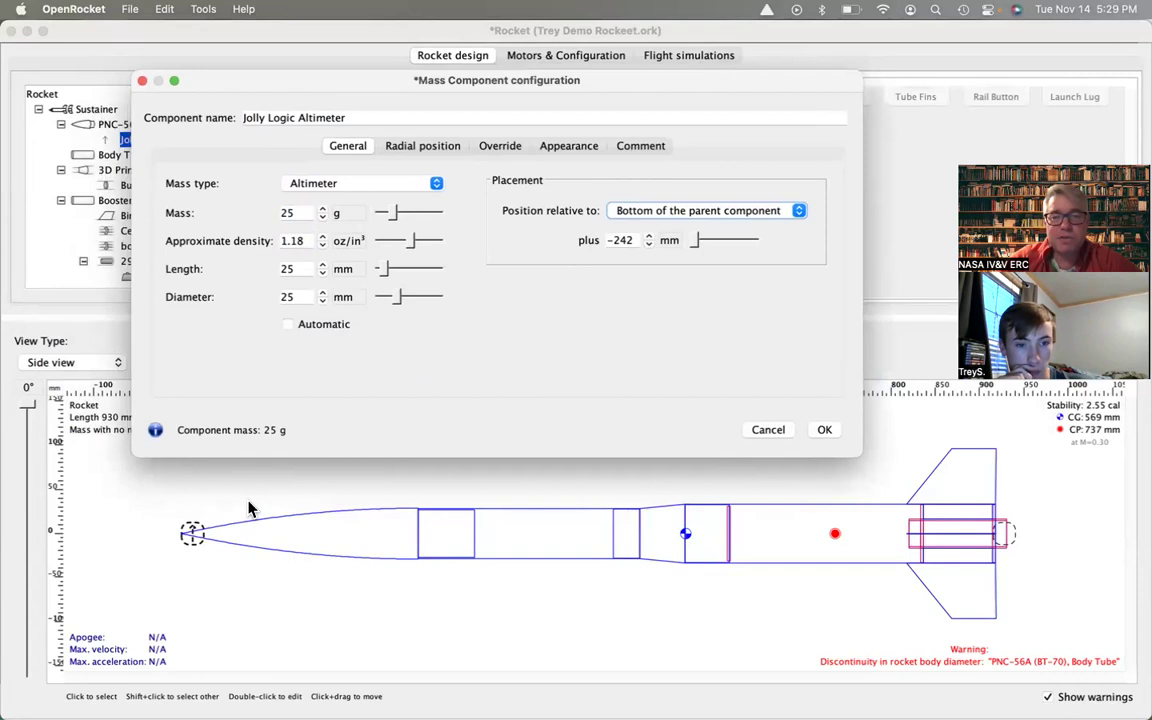
left_click(690, 242)
left_click_drag(694, 247, 727, 247)
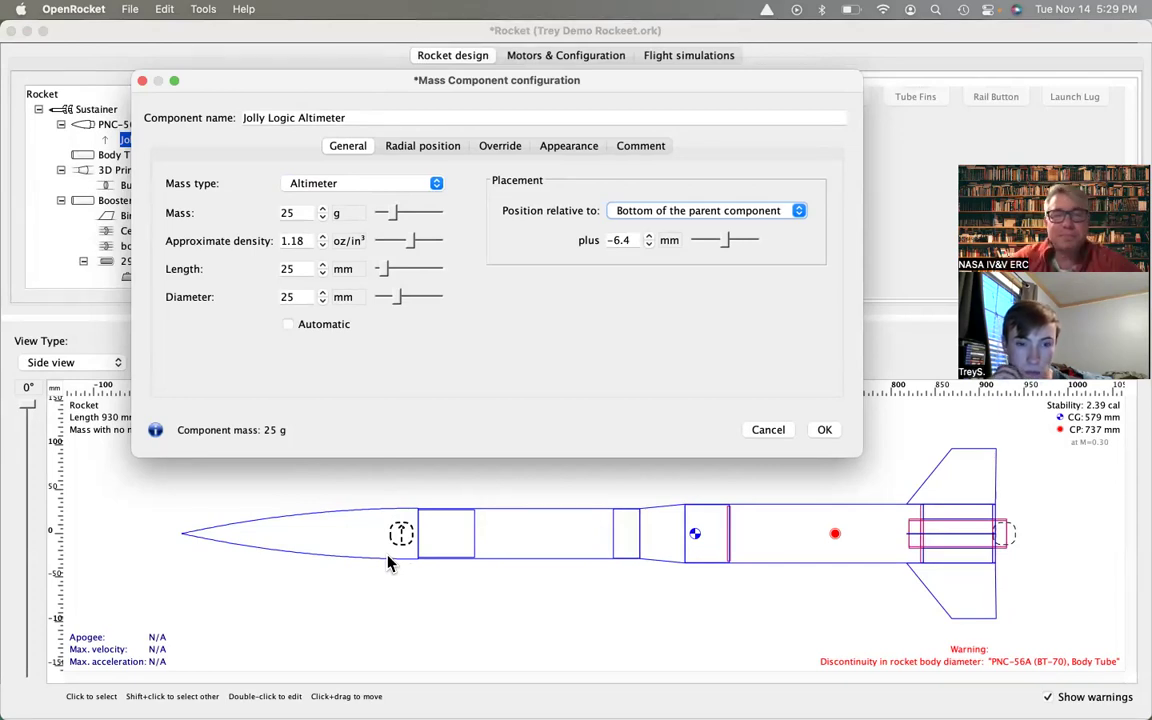
Add the comment "Altimeter weighs 10.3 grams, but we added some mass for a foam mount." and accept the altimeter's configuration.
left_click(636, 148)
left_click(424, 311)
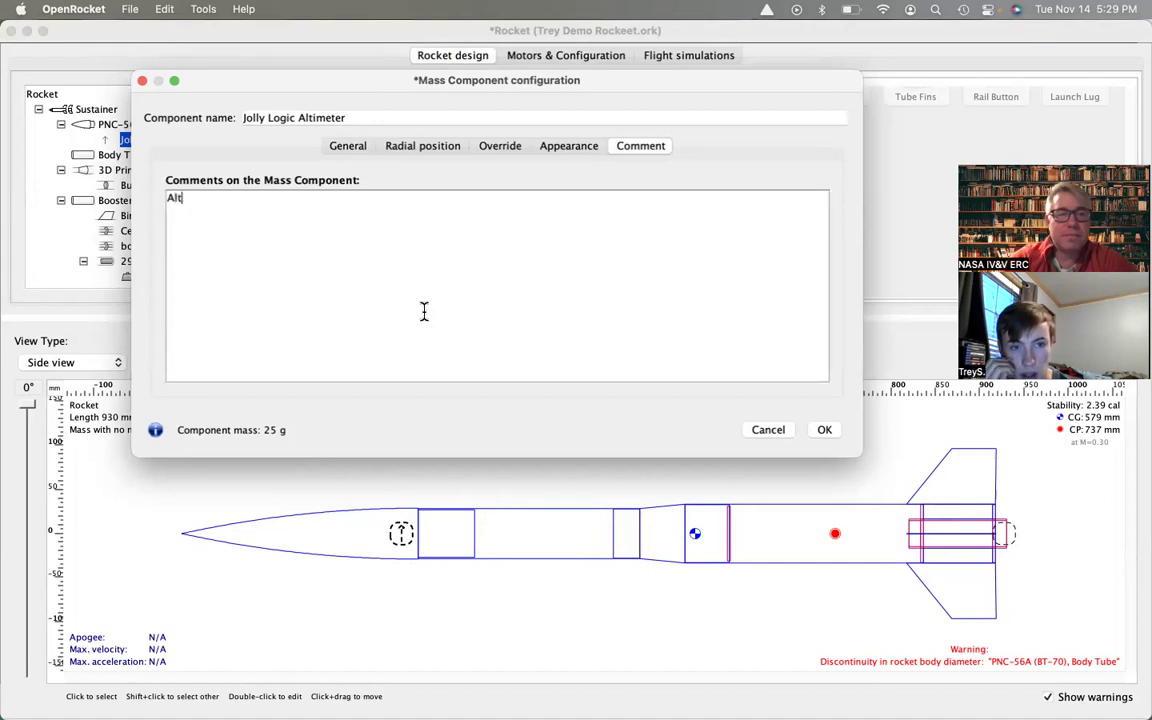
type("Altimeter weighs 10.3 grams, but we added some mass for a foam mount.")
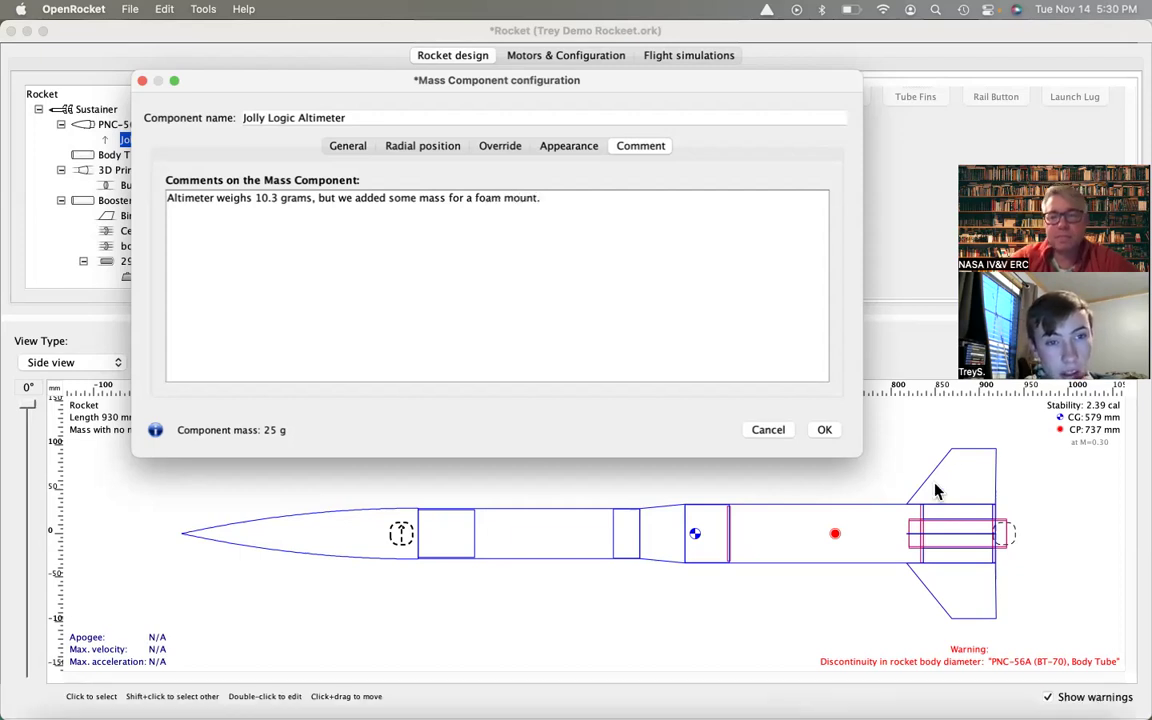
left_click(824, 431)
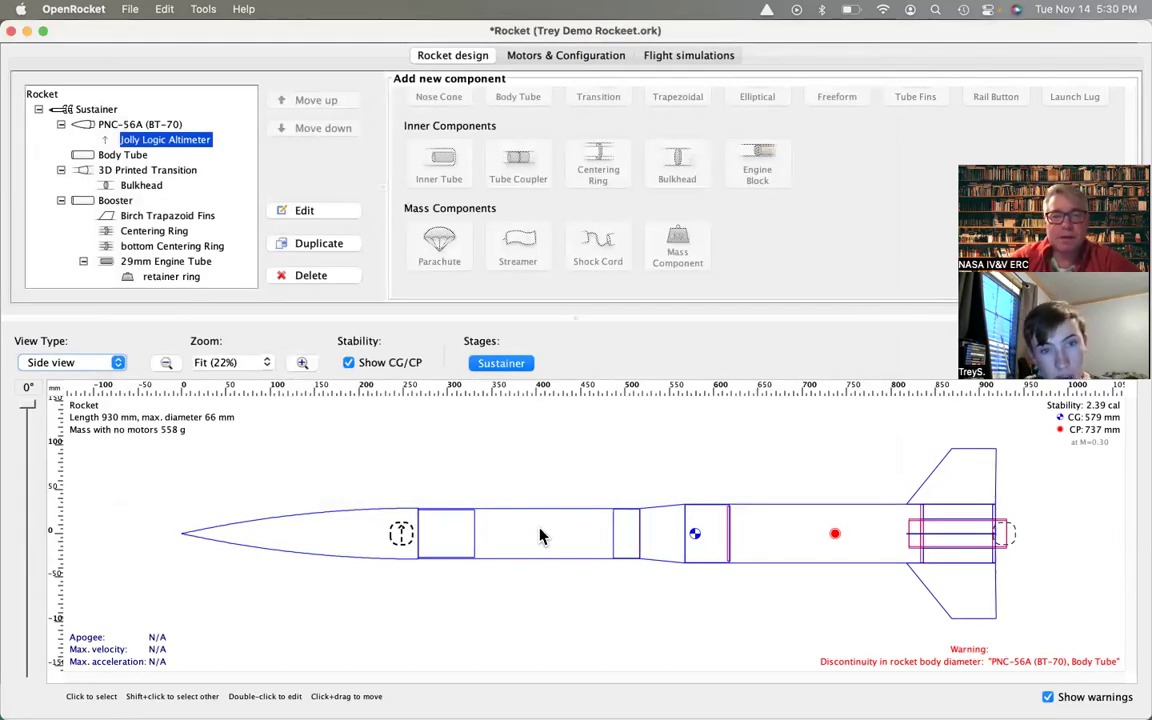
Add a mass component named "Humpty Dumpty" to the Body Tube behind the nose cone and set its mass to 60 g.
left_click(540, 537)
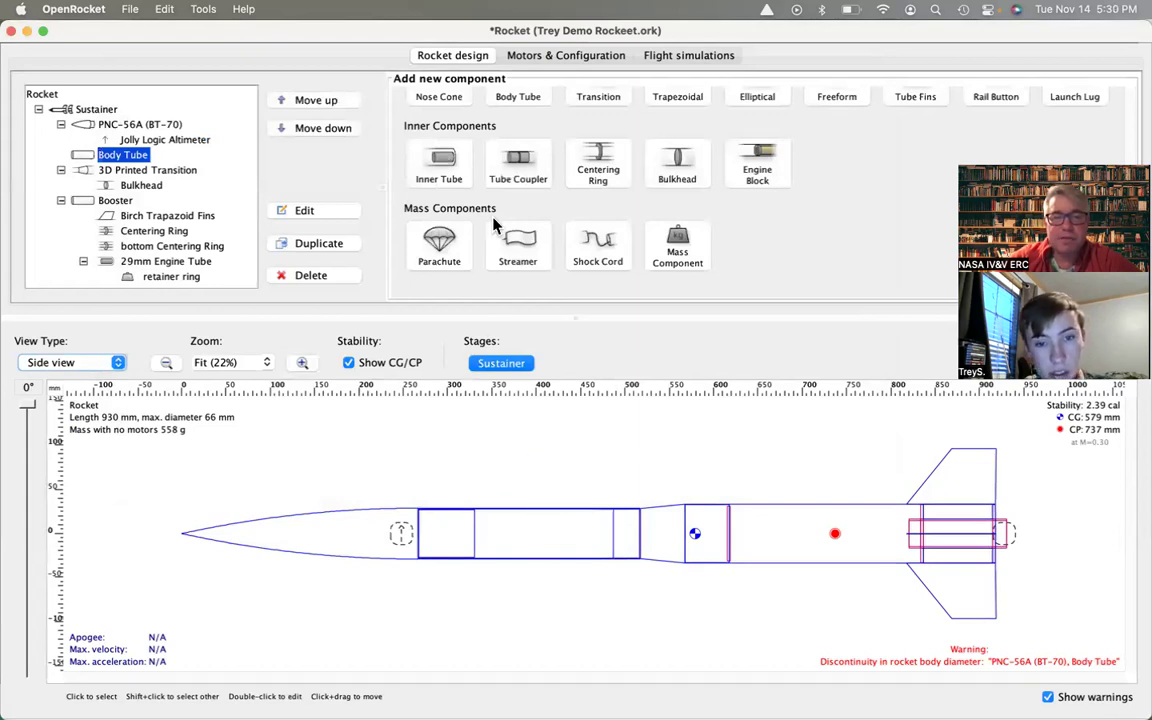
left_click(684, 242)
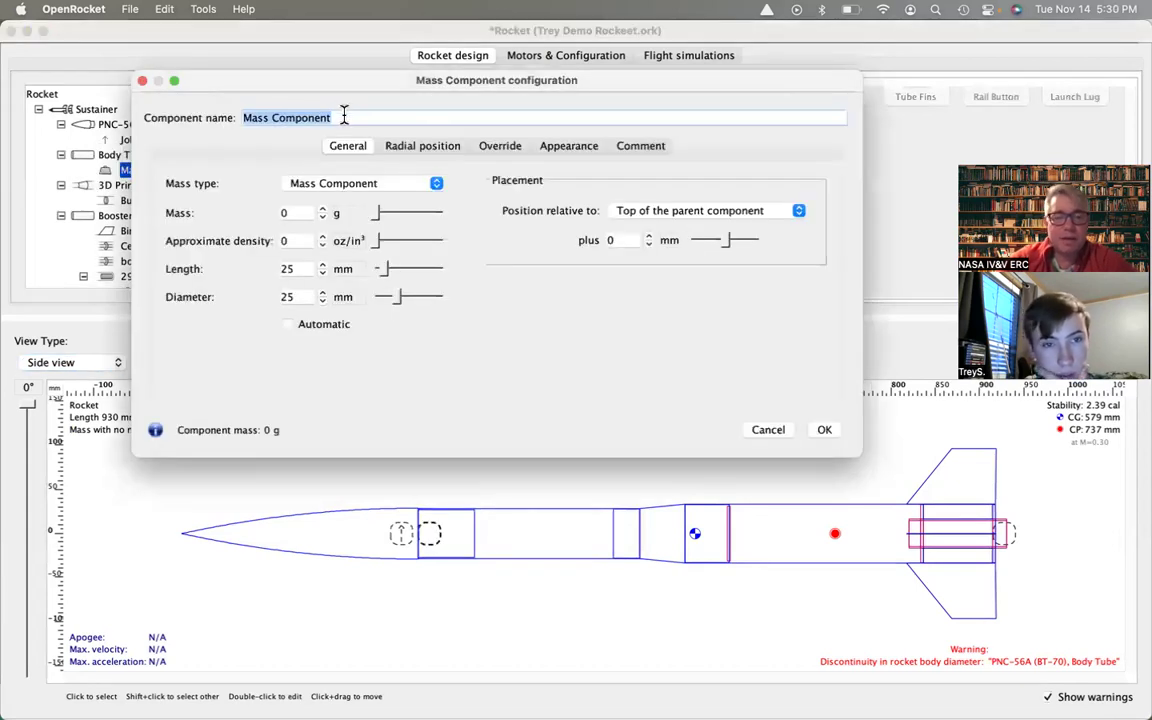
type("Hu")
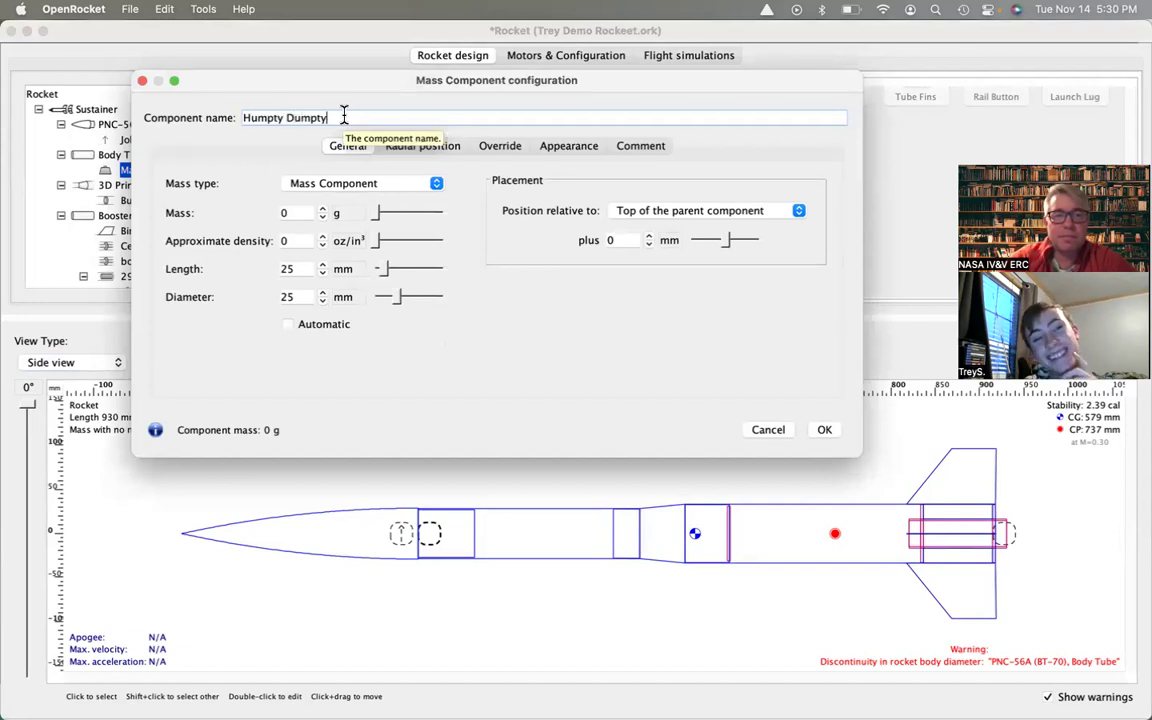
type("mpty Dumpty")
left_click(302, 215)
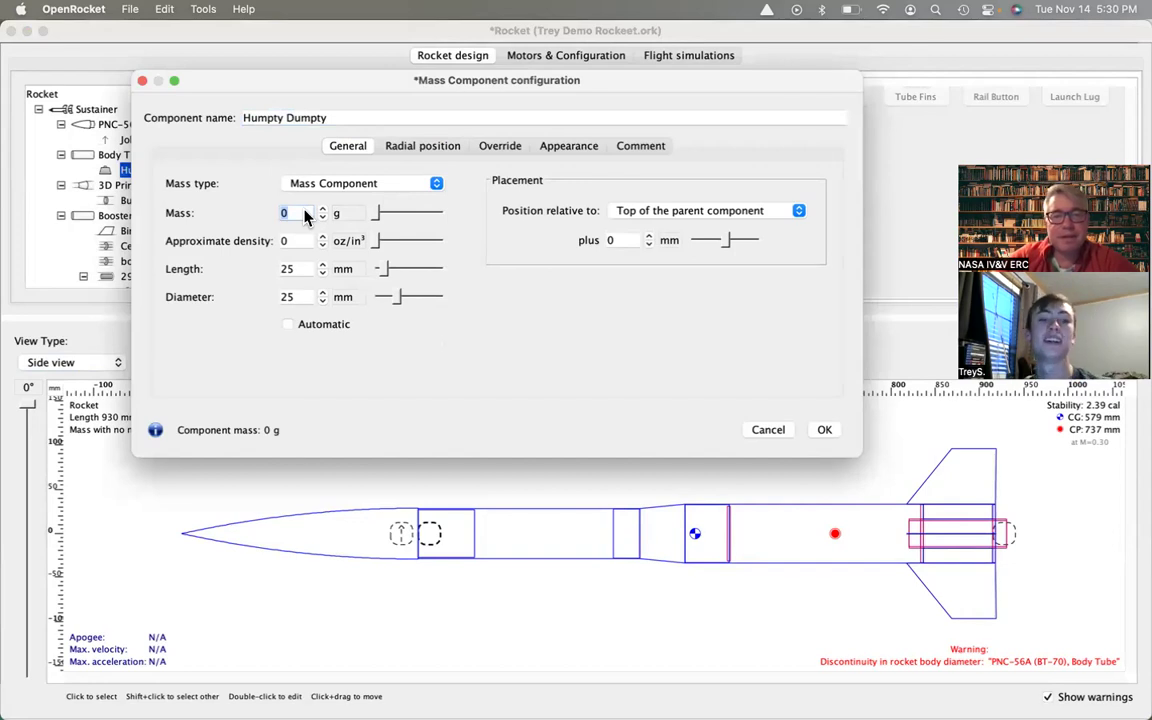
type("60")
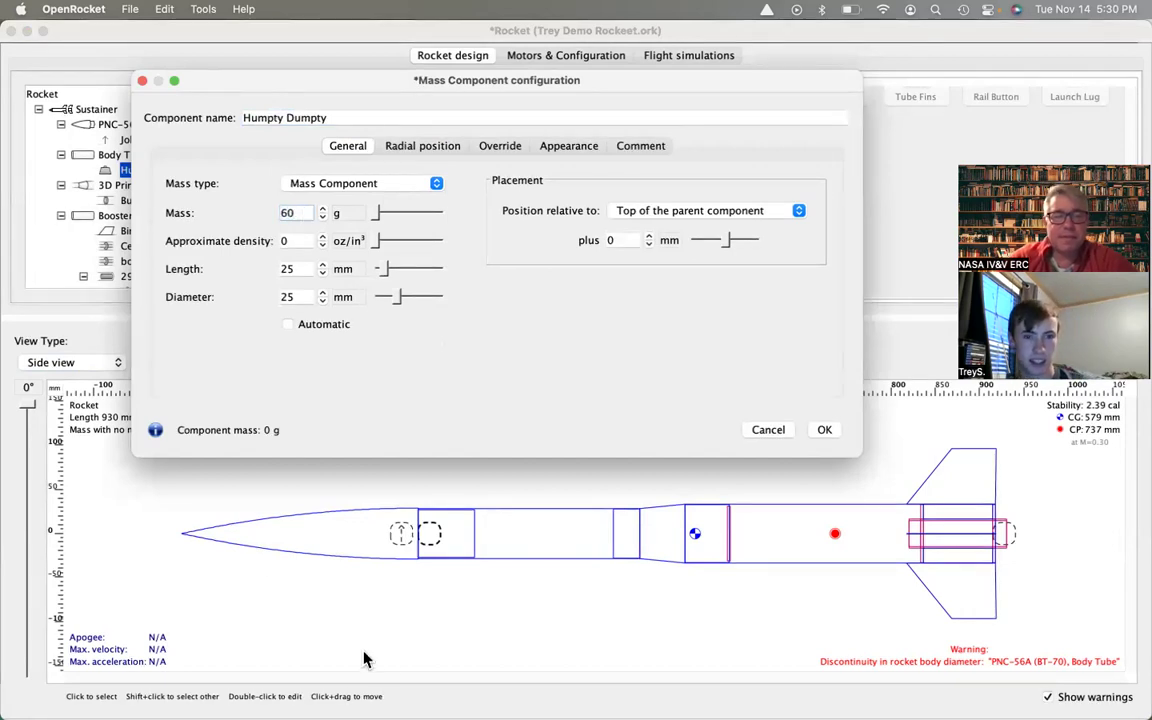
Position Humpty Dumpty relative to the bottom of the parent component with an offset of about -93 mm, and accept its configuration.
left_click(720, 211)
left_click(698, 240)
mouse_move(699, 241)
left_mouse_down()
mouse_move(743, 246)
mouse_move(698, 245)
mouse_move(713, 244)
left_mouse_up()
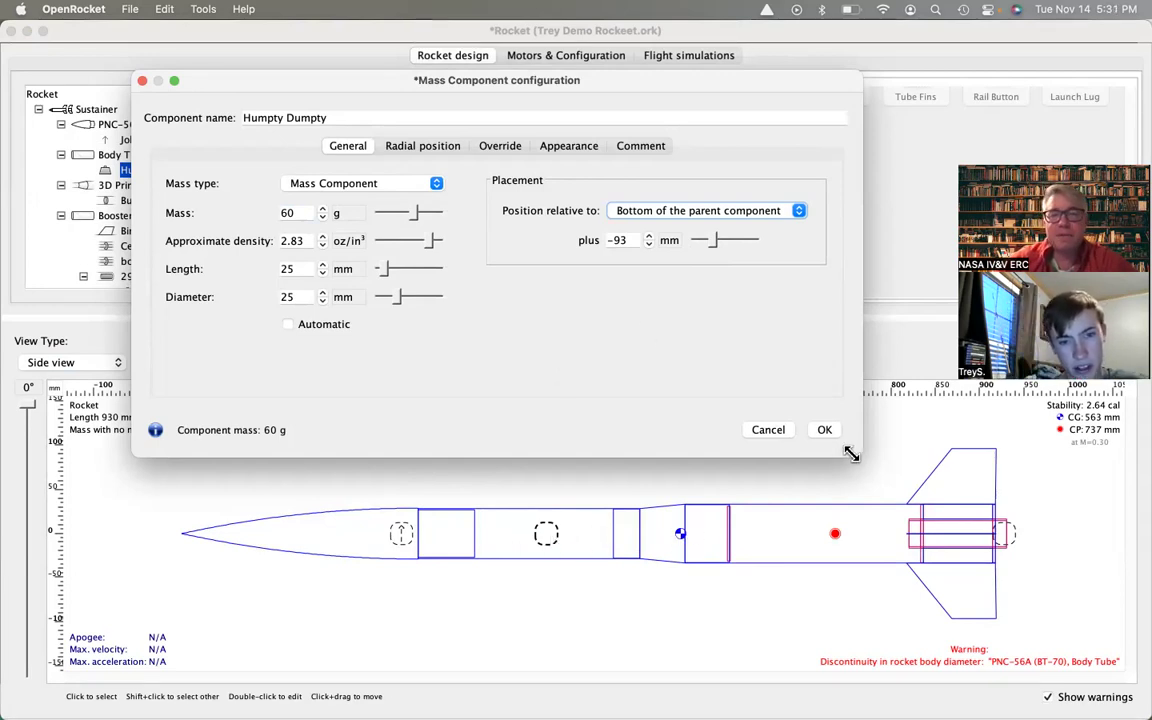
left_click(826, 433)
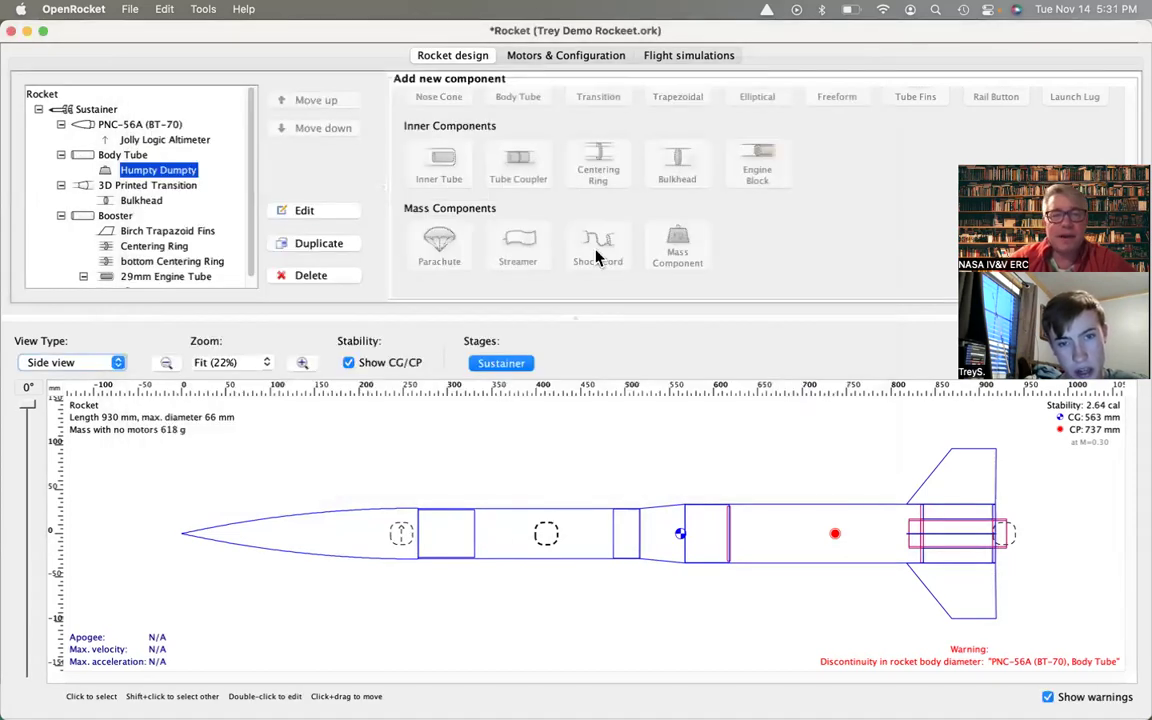
Rename the Body Tube that holds Humpty Dumpty as "Payload Bay".
left_click(124, 155)
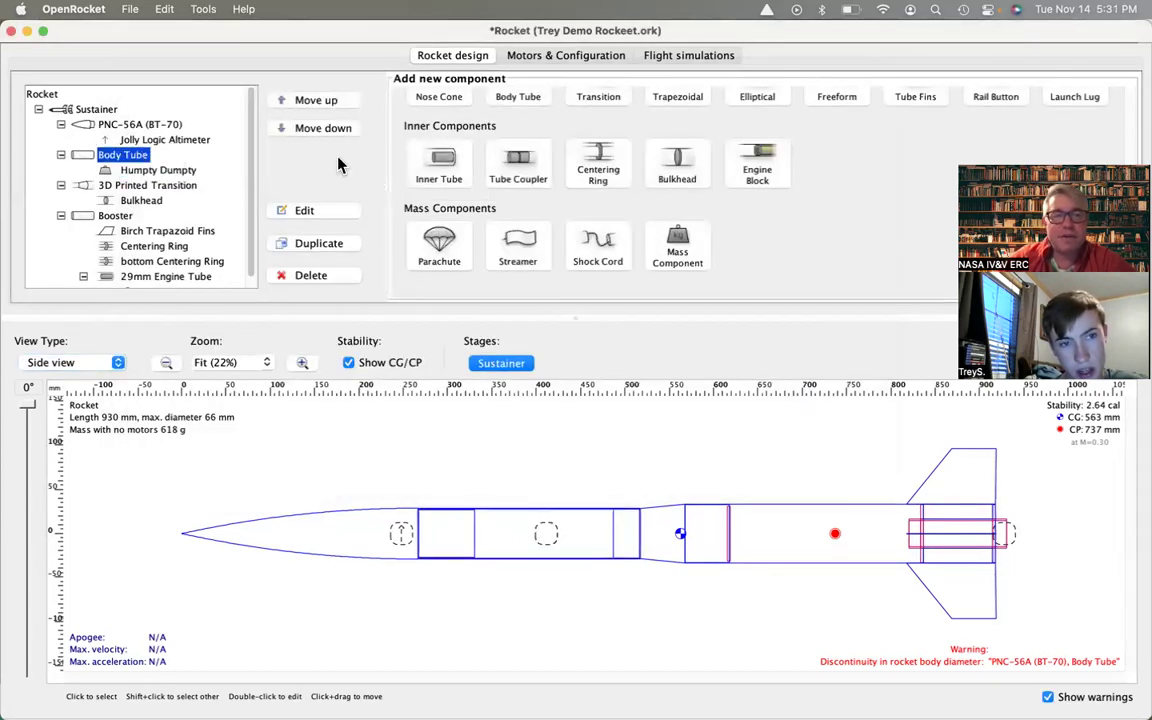
double_click(143, 157)
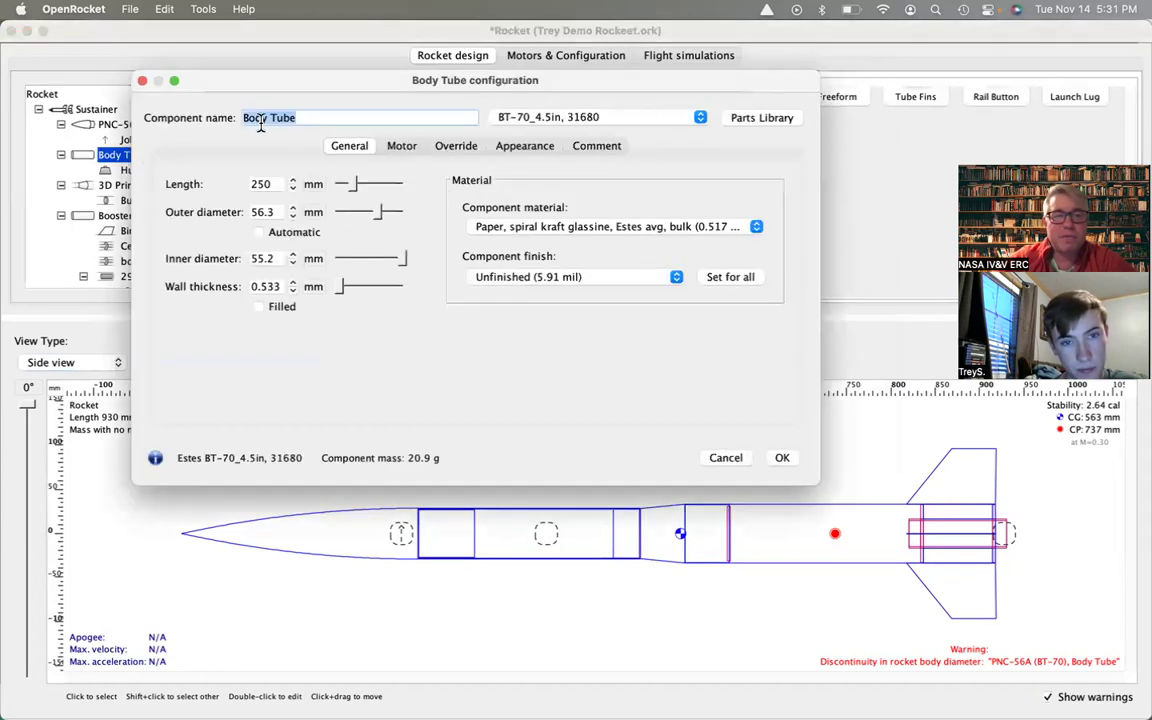
left_click(302, 113)
key("super+a")
type("Pa")
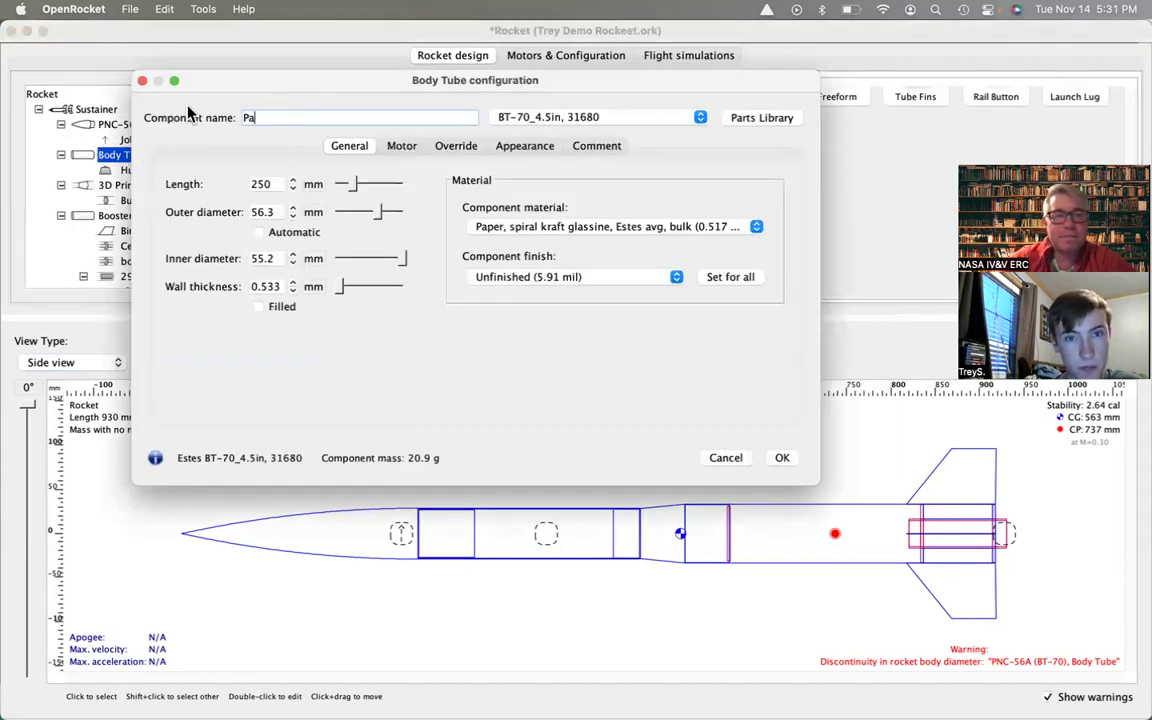
type("yload ")
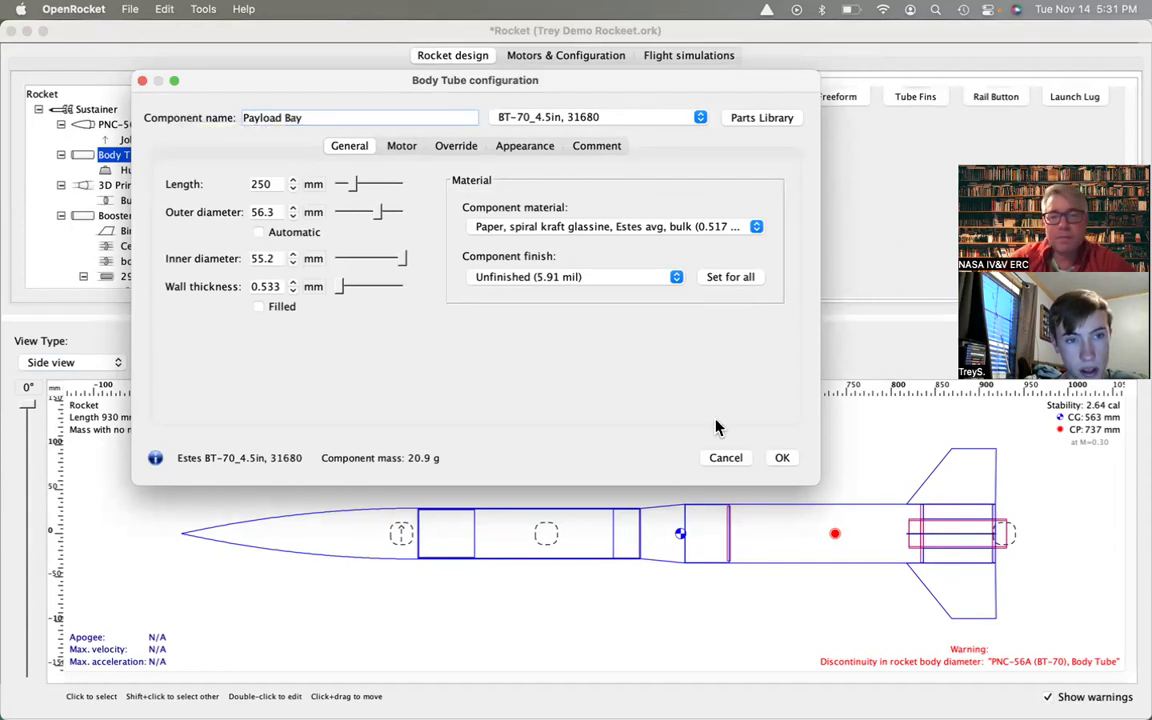
type("Bay")
left_click(786, 457)
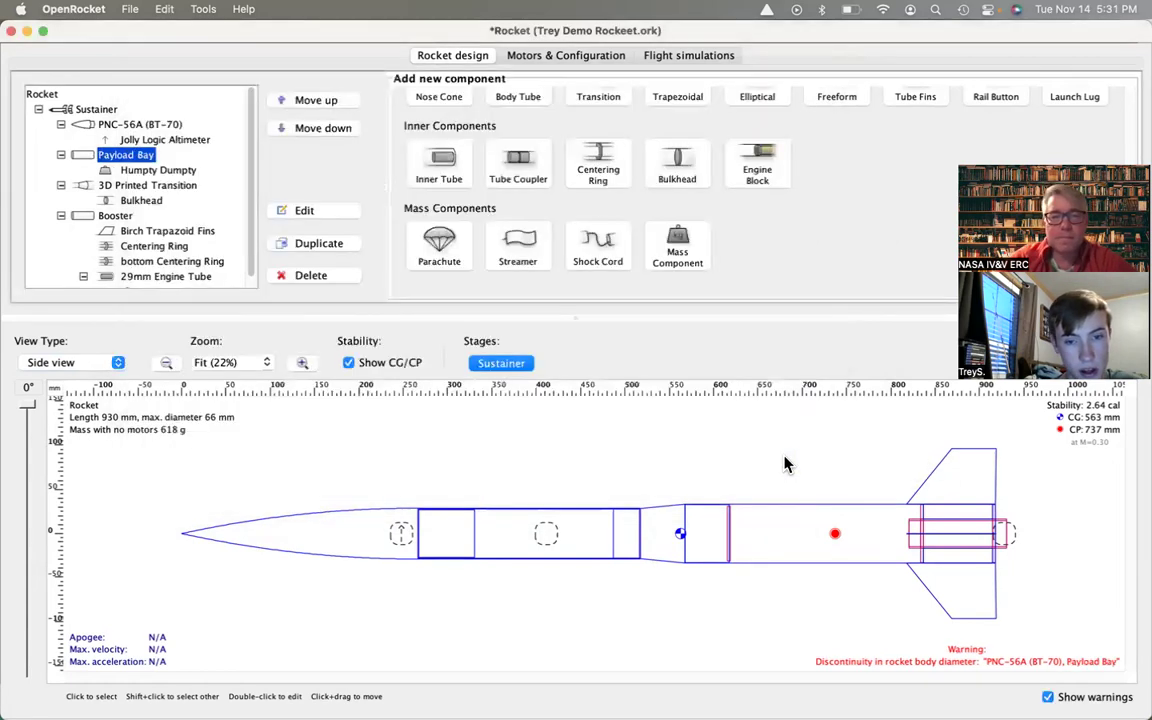
Add another mass component to the Payload Bay, and switch to Safari with the AltimeterOne page duplicated in a new tab.
left_click(677, 245)
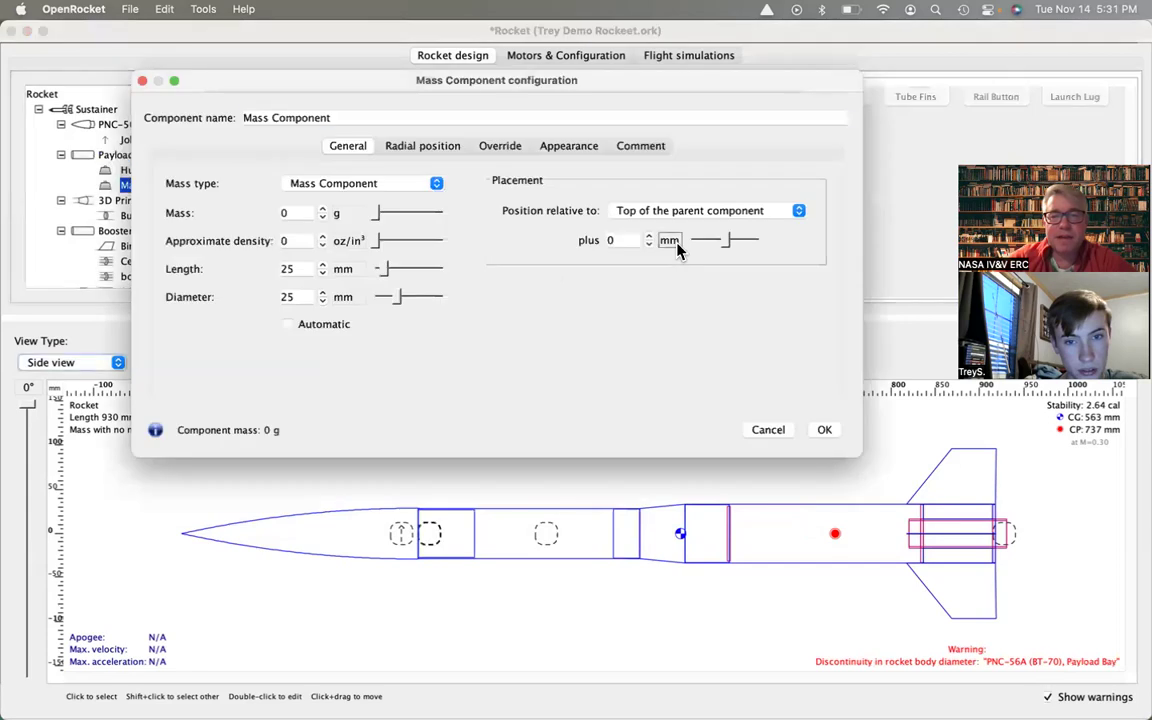
key("super+Tab")
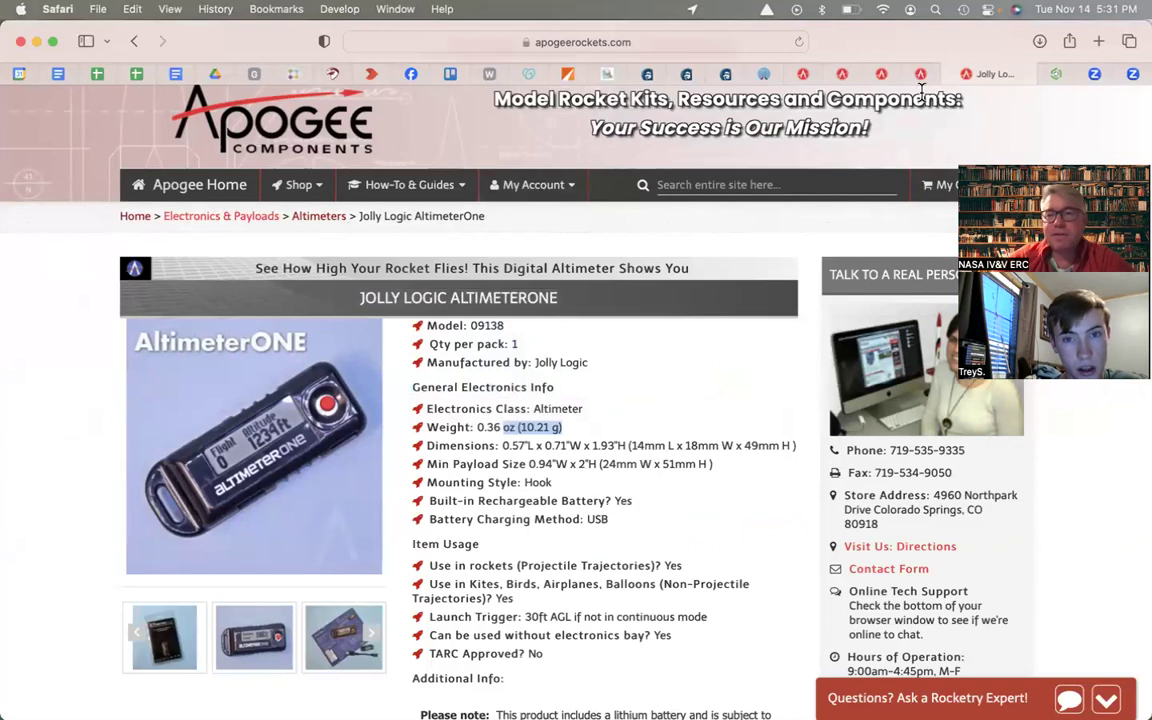
right_click(980, 80)
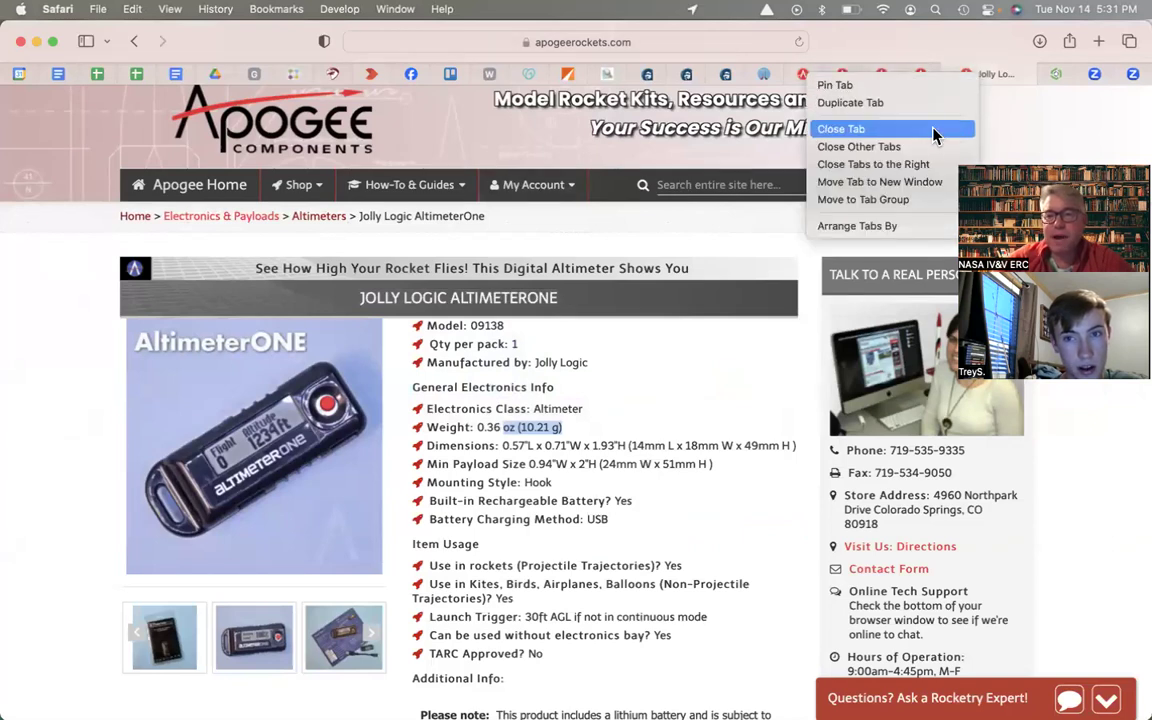
left_click(905, 103)
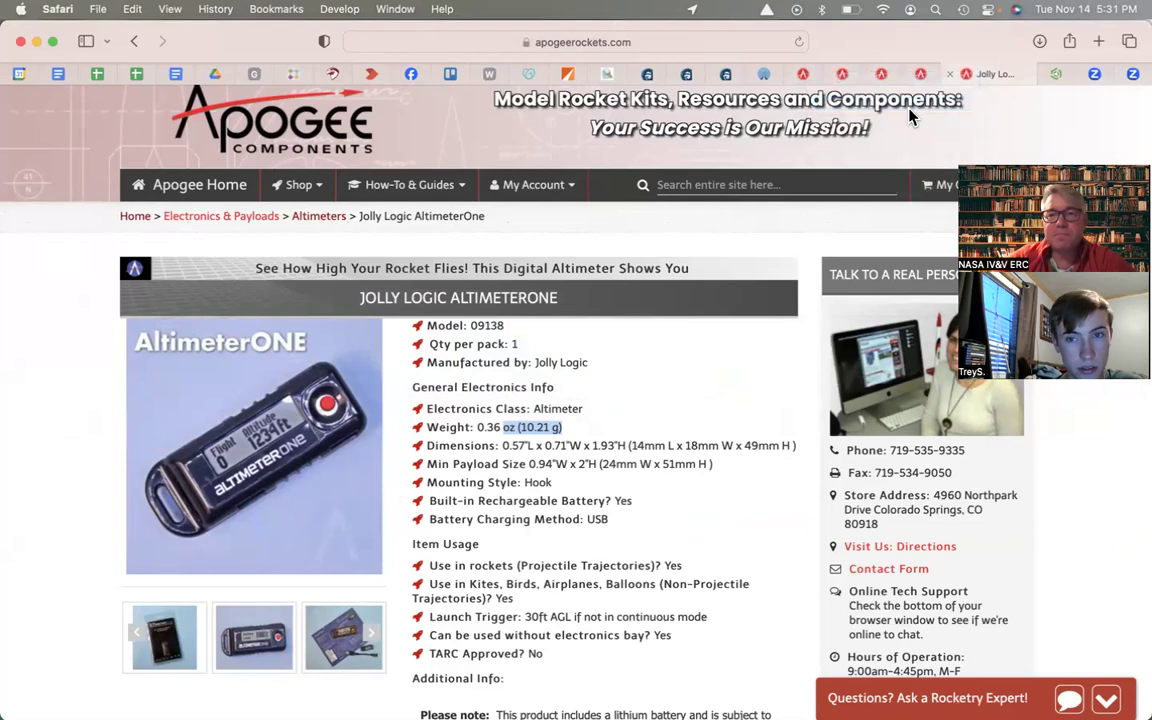
Search the Apogee site for "eggfoam" and look over the search results.
left_click(728, 244)
type("egg")
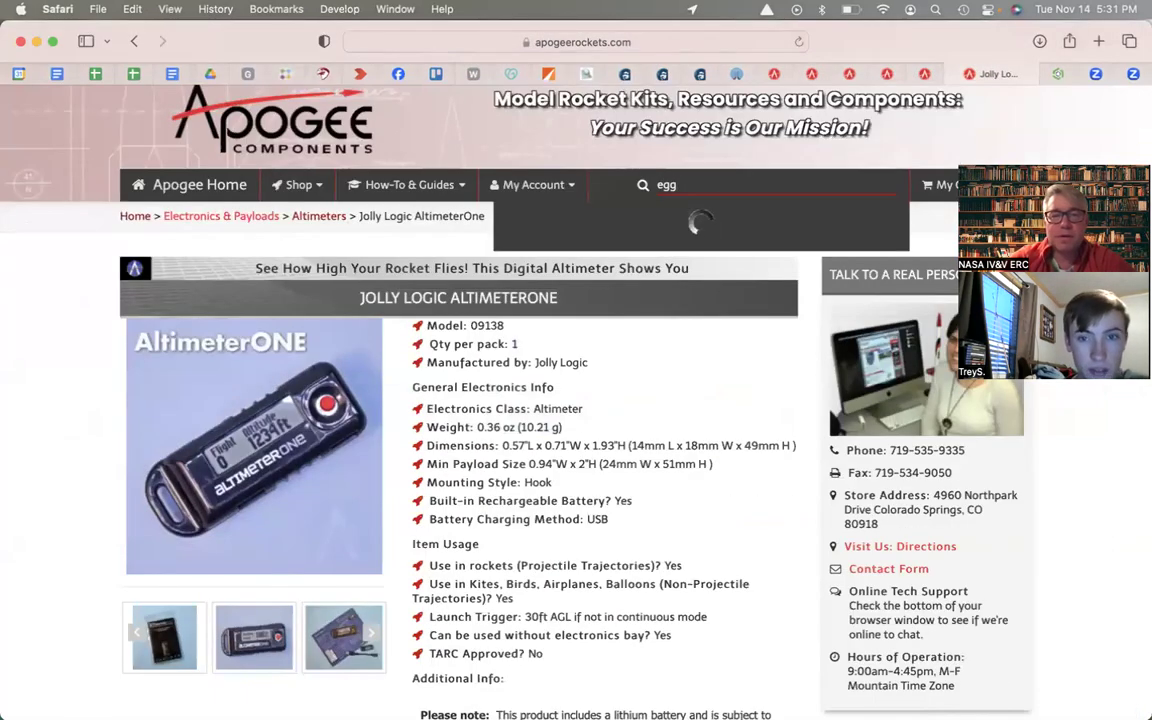
left_click(598, 283)
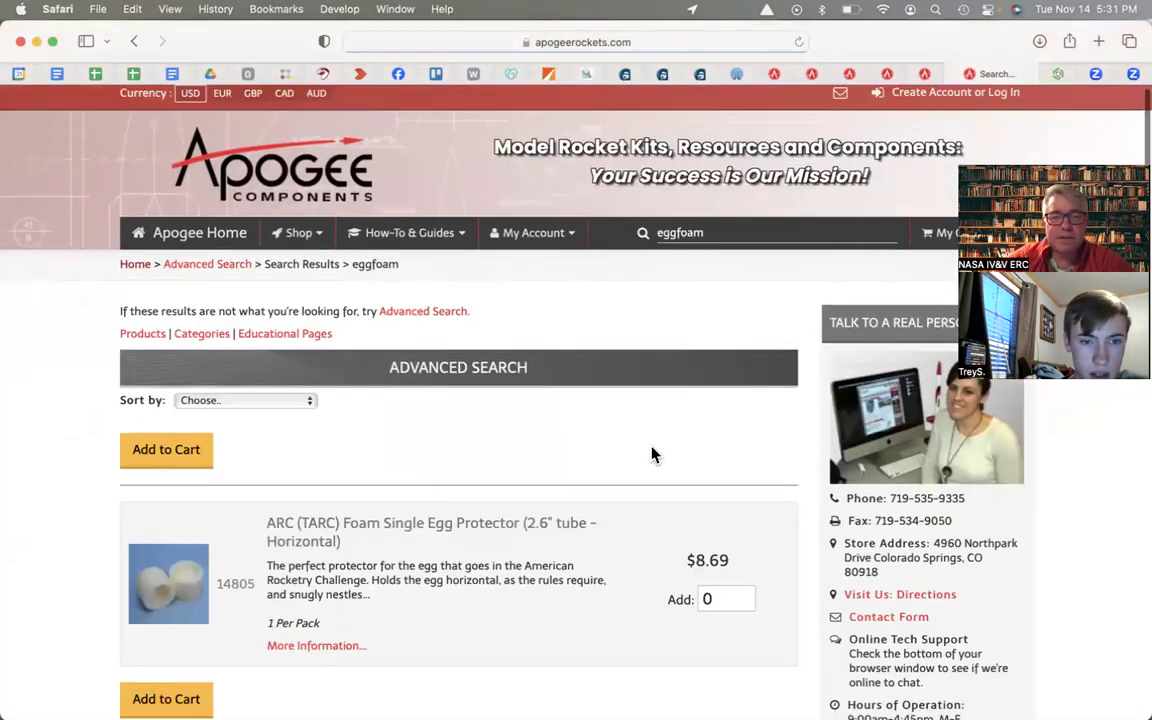
scroll(651, 455, "down", 3)
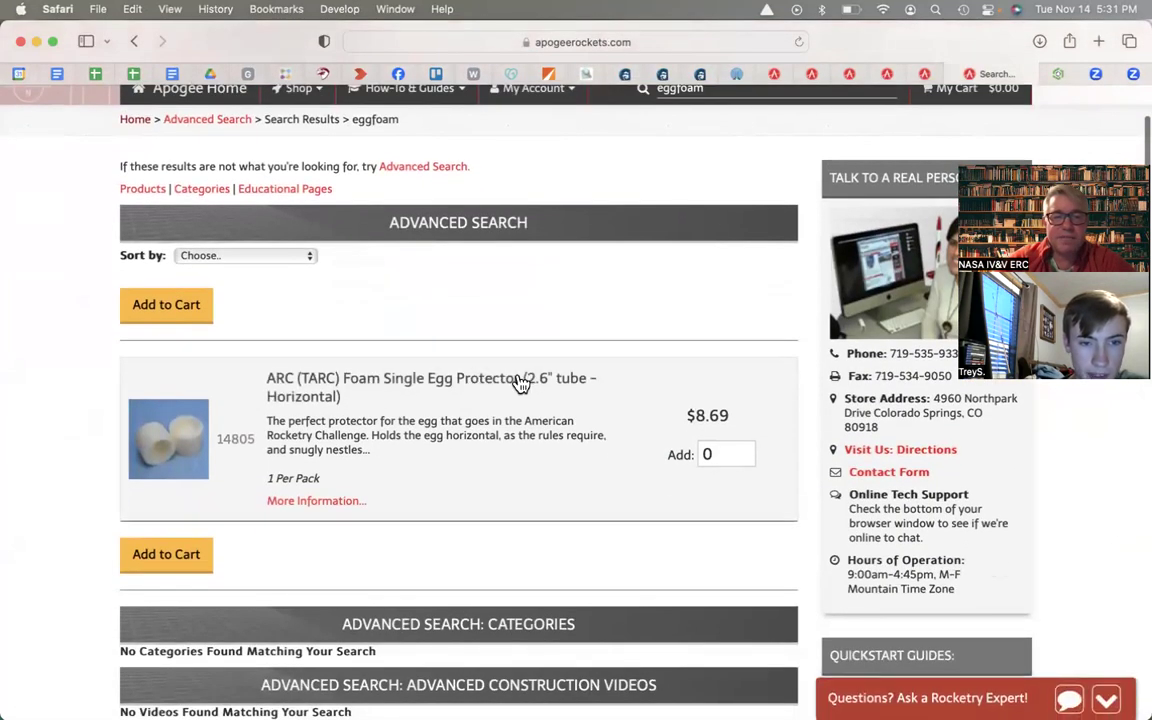
scroll(488, 380, "down", 1)
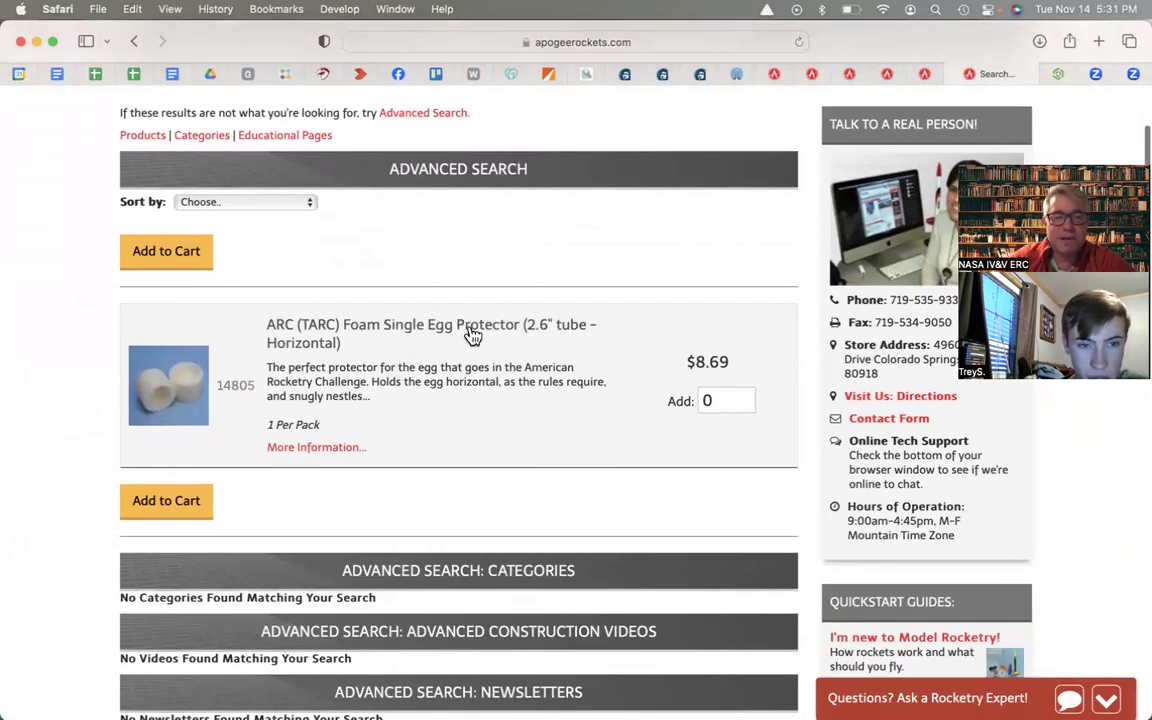
scroll(523, 349, "down", 1)
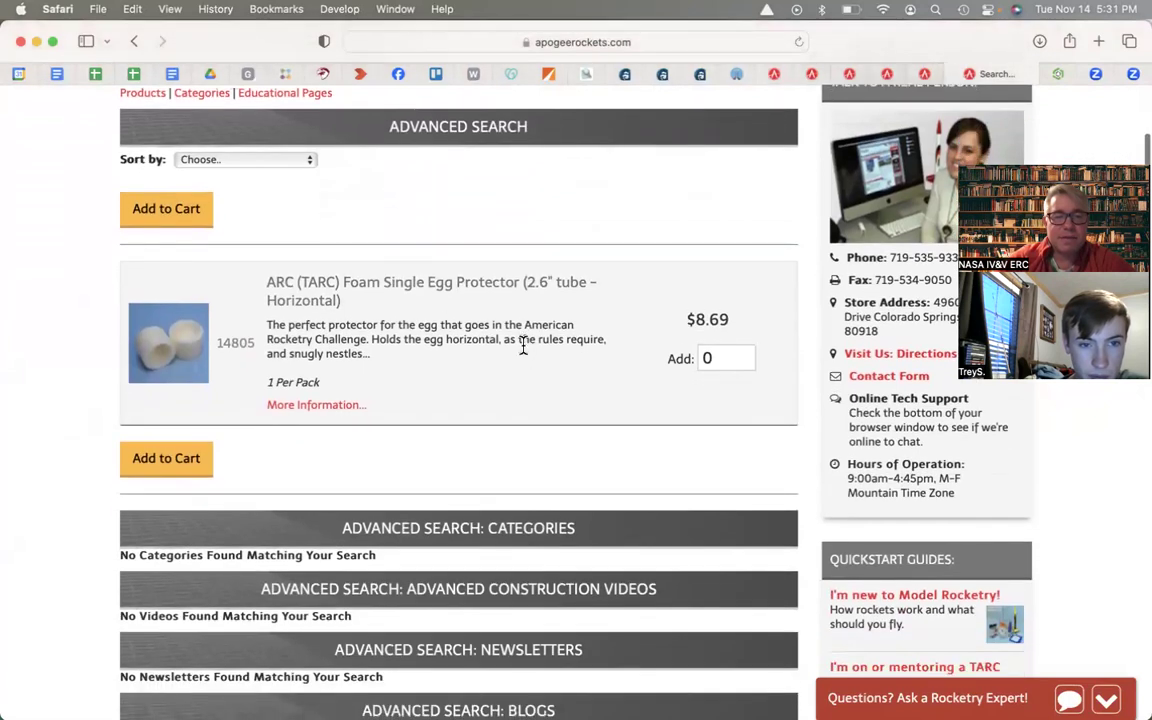
scroll(523, 345, "down", 3)
scroll(524, 352, "up", 1)
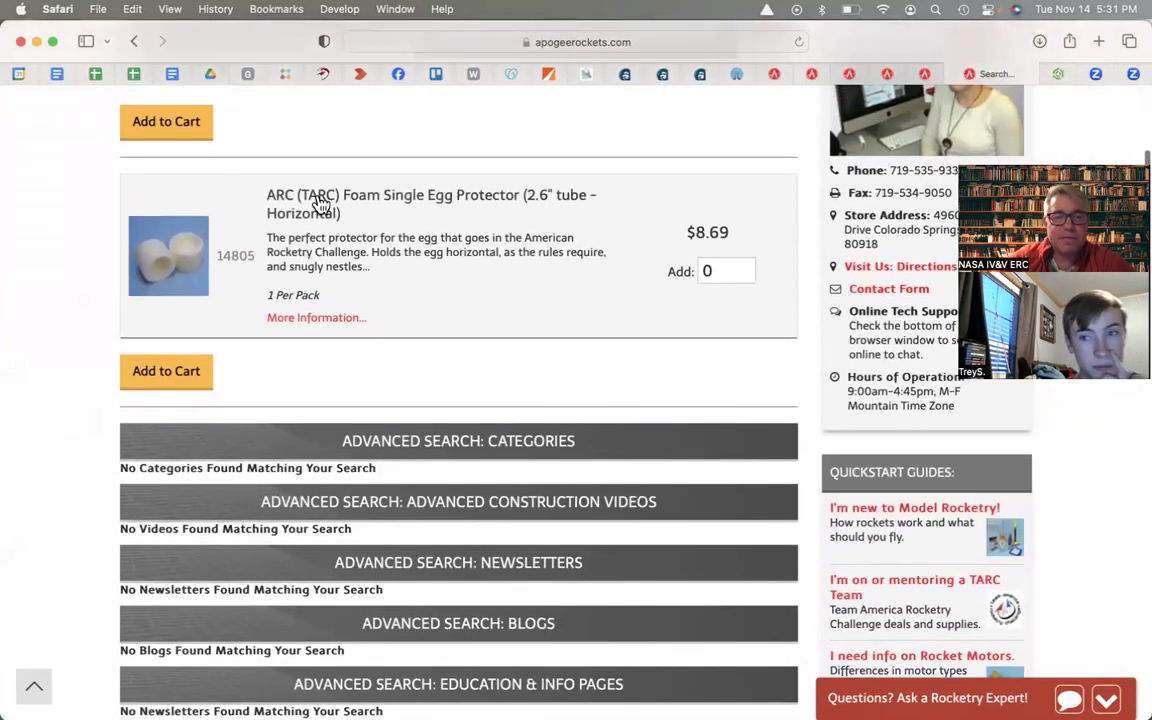
Open the ARC (TARC) Foam Single Egg Protector (2.6" tube – Horizontal) page and check its weight and dimensions.
left_click(321, 216)
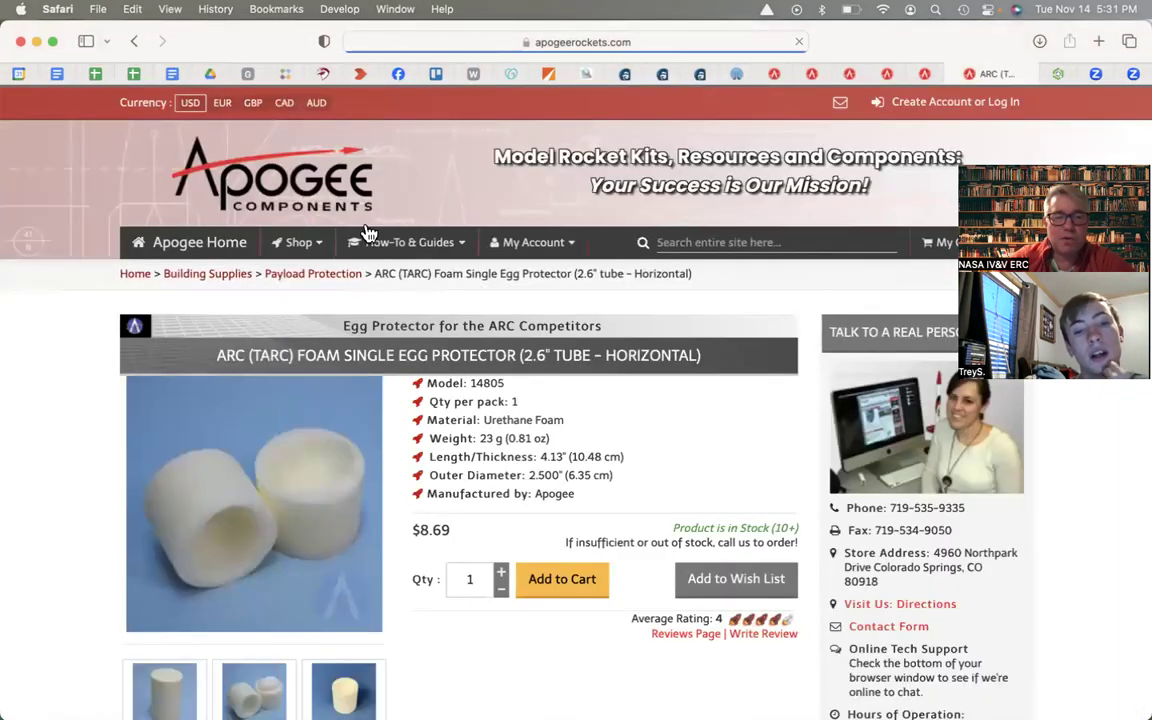
scroll(485, 583, "down", 2)
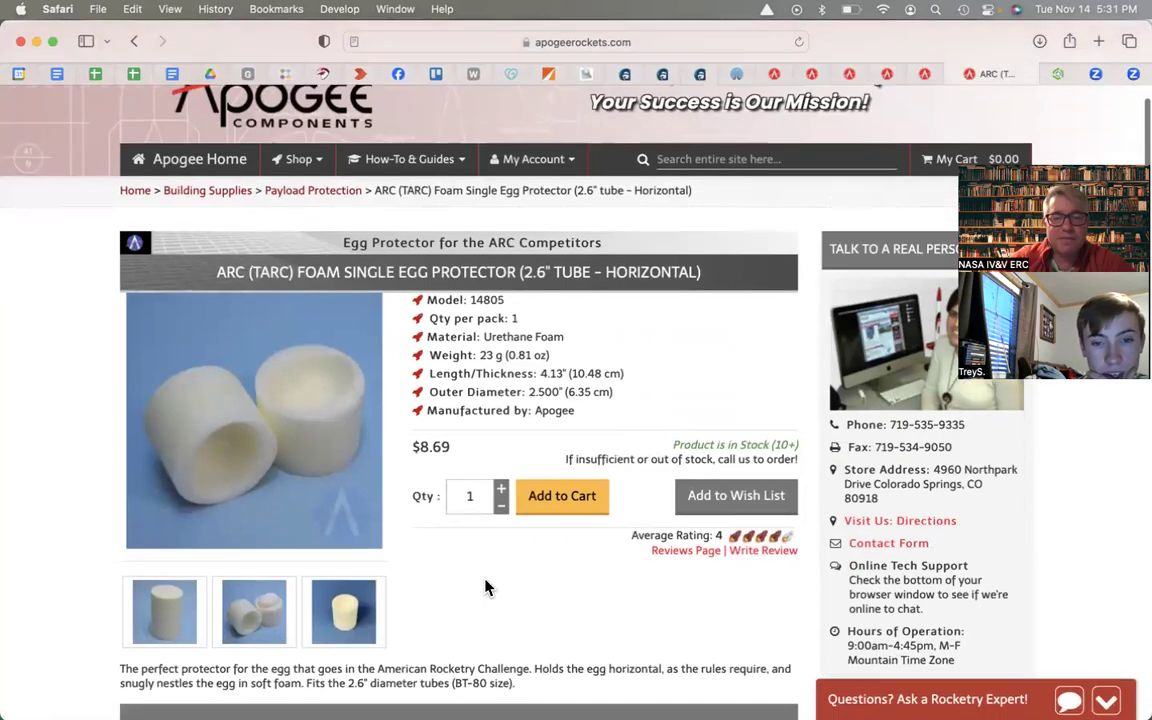
scroll(485, 588, "down", 1)
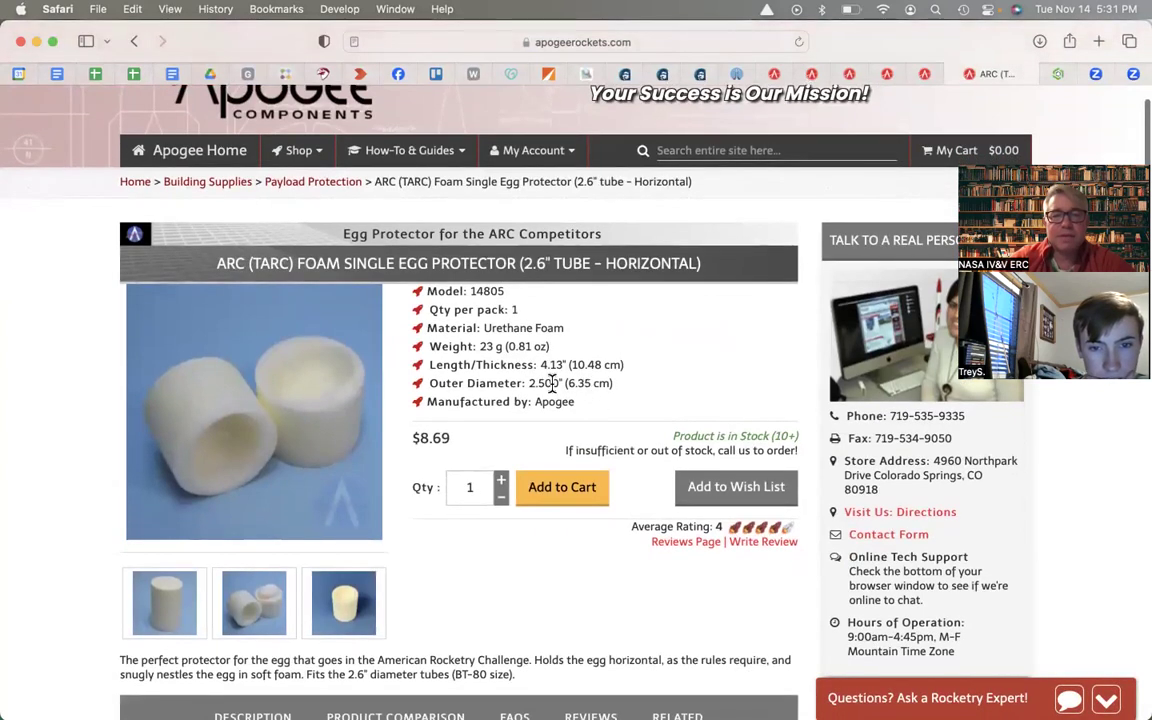
Examine the foam egg protector's listed outer diameter and weight on the product page.
left_click_drag(613, 385, 590, 388)
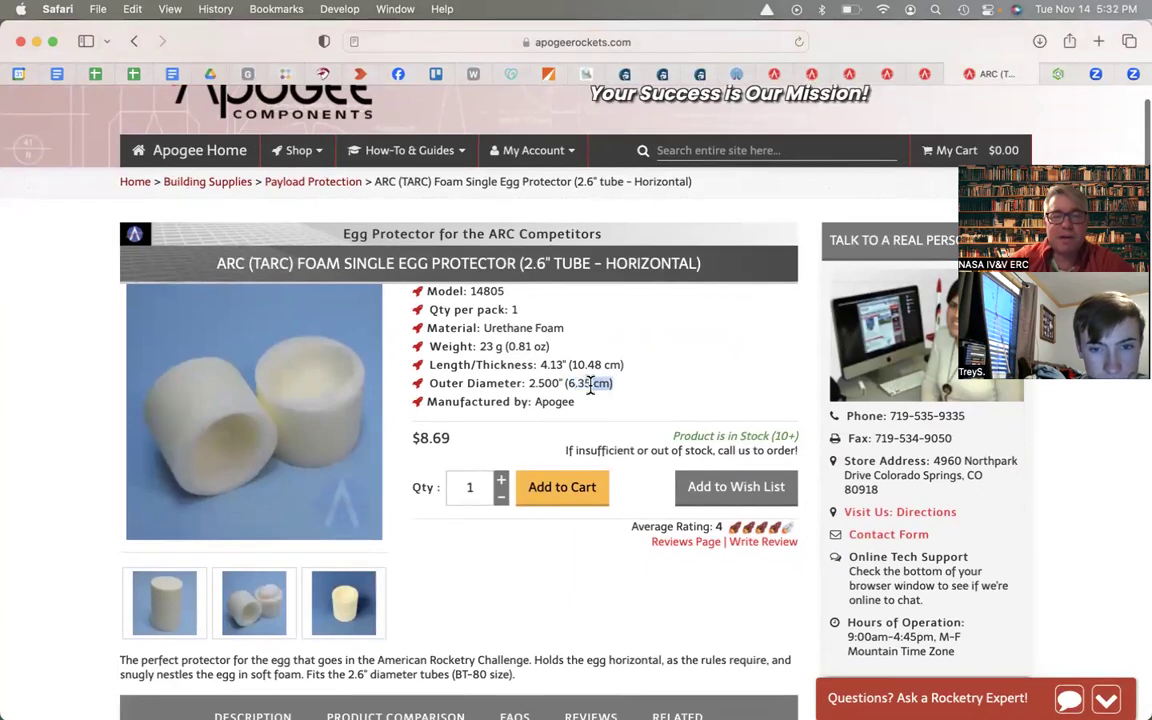
scroll(590, 388, "down", 3)
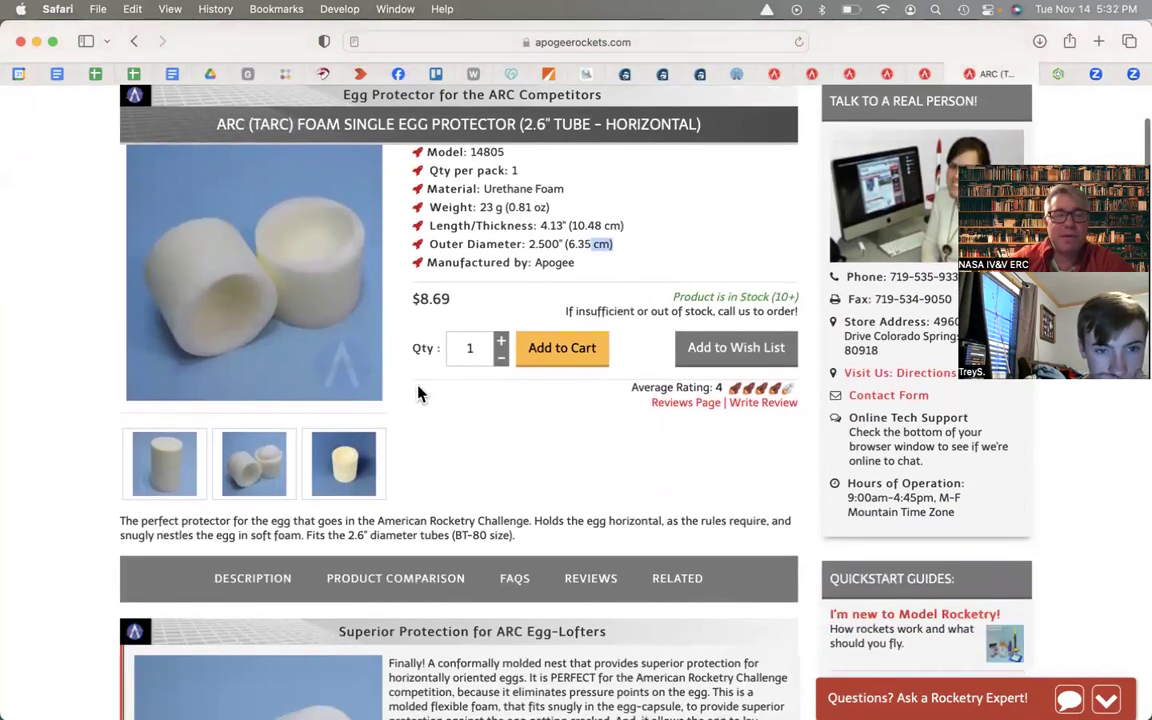
scroll(419, 395, "up", 1)
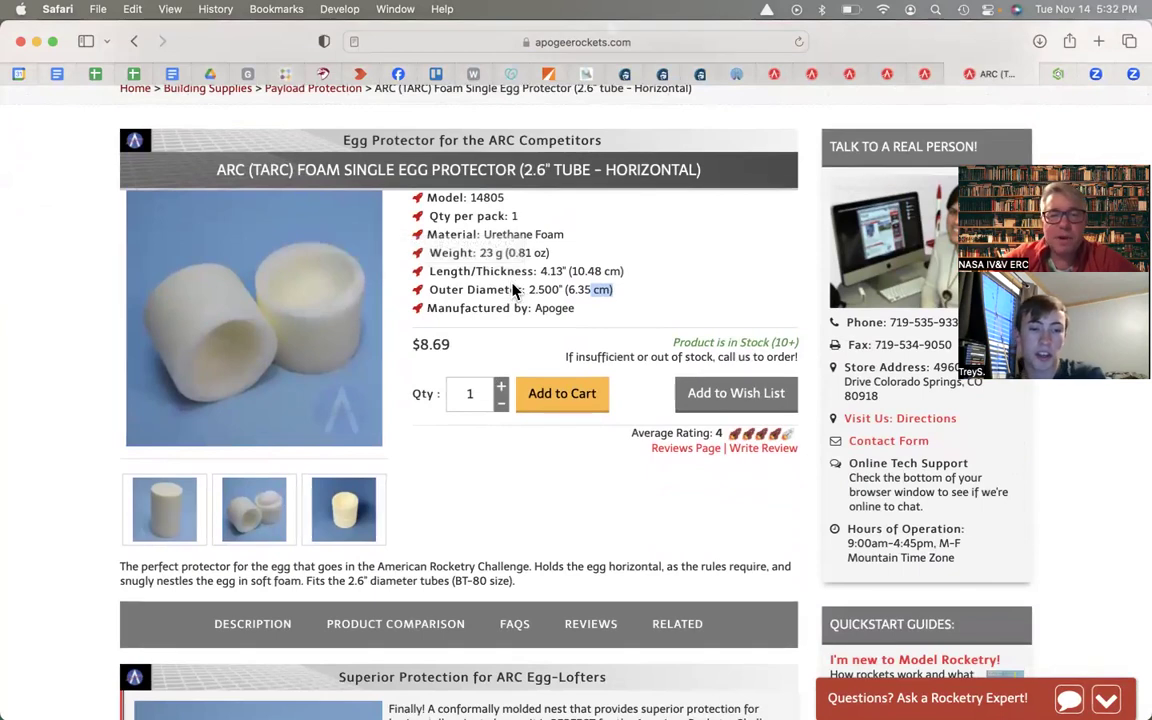
left_click_drag(481, 253, 497, 256)
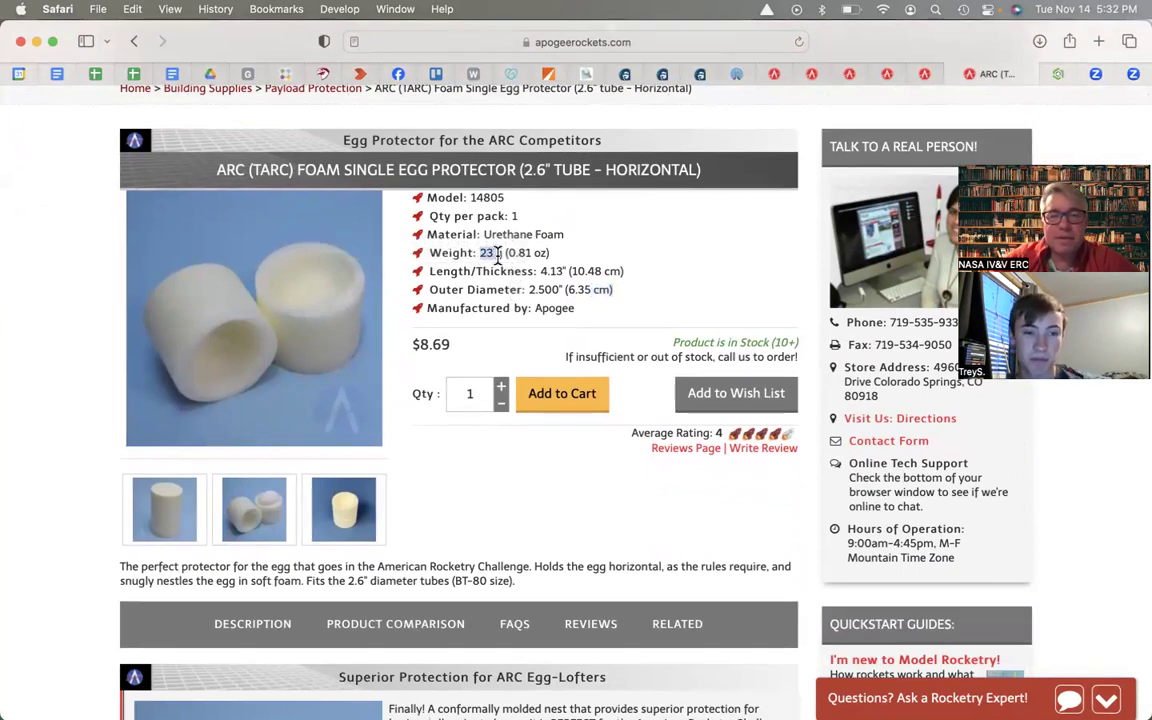
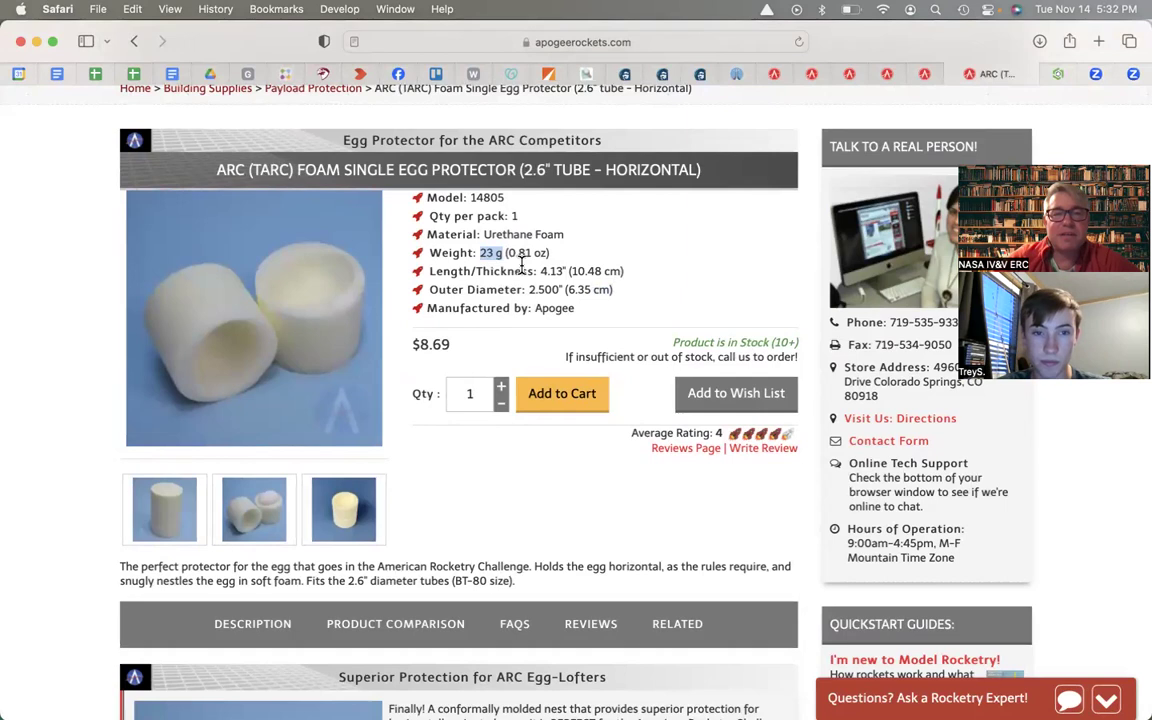
Switch to OpenRocket and name the new mass component "egg holder", with mass type Payload and a mass of 25 g.
key("super+Tab")
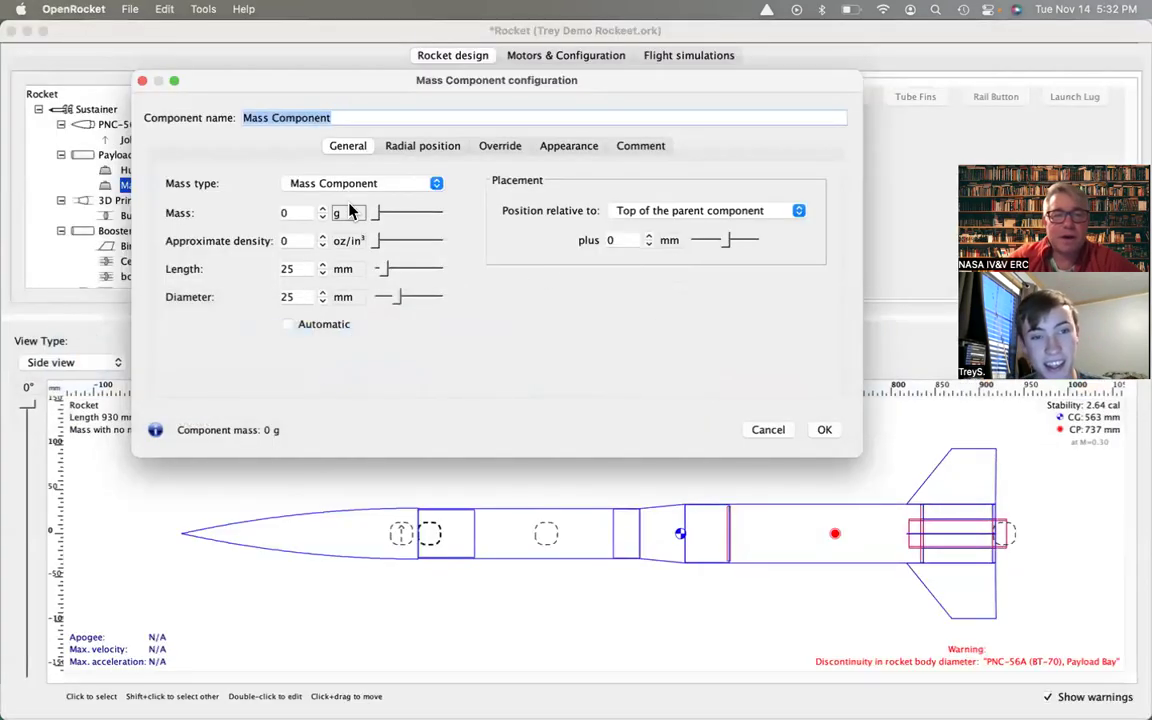
type("egg hol")
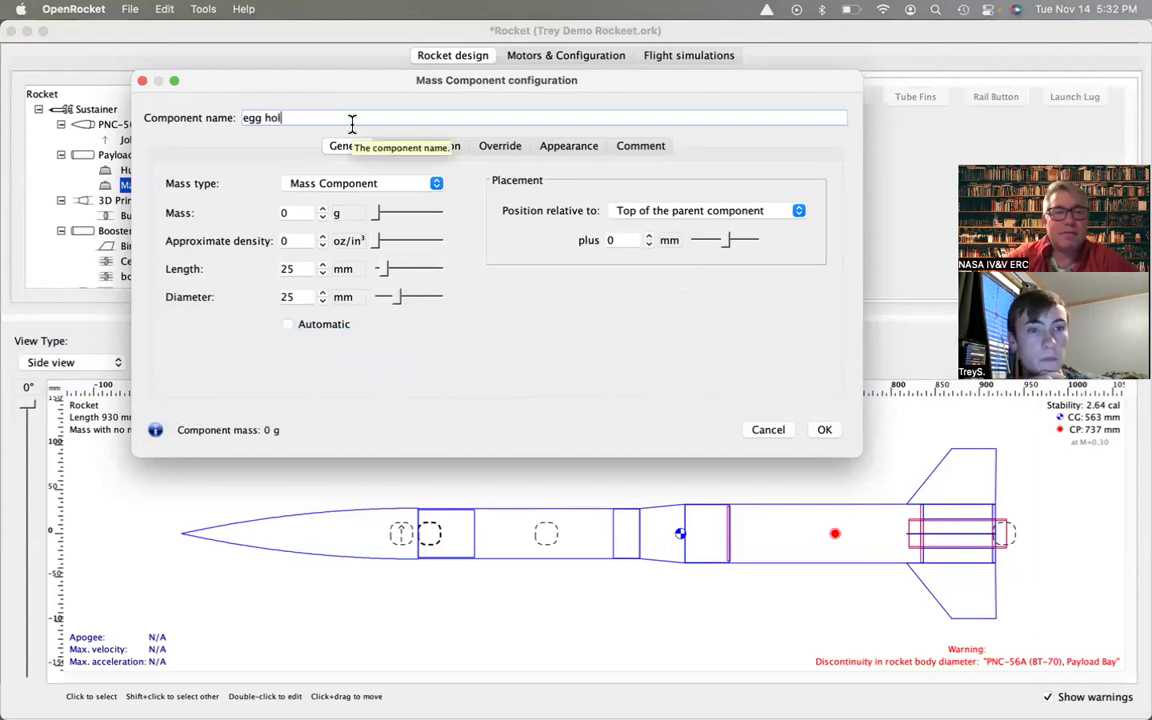
left_click(350, 184)
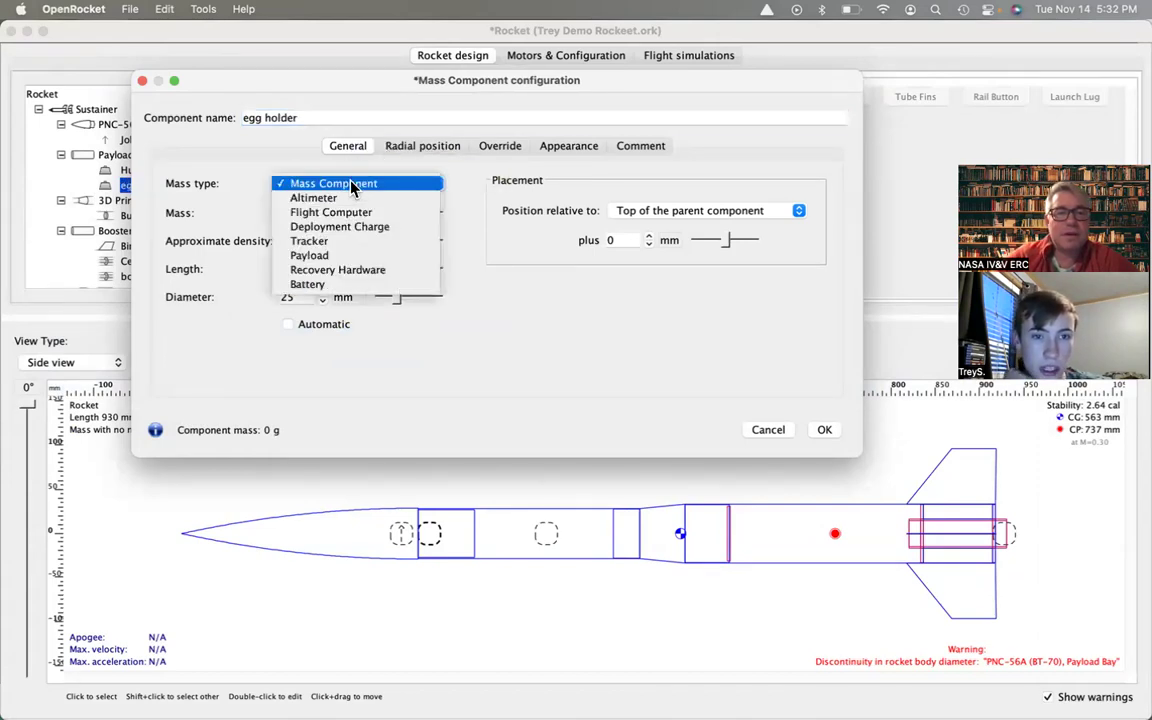
left_click(350, 255)
left_click(309, 214)
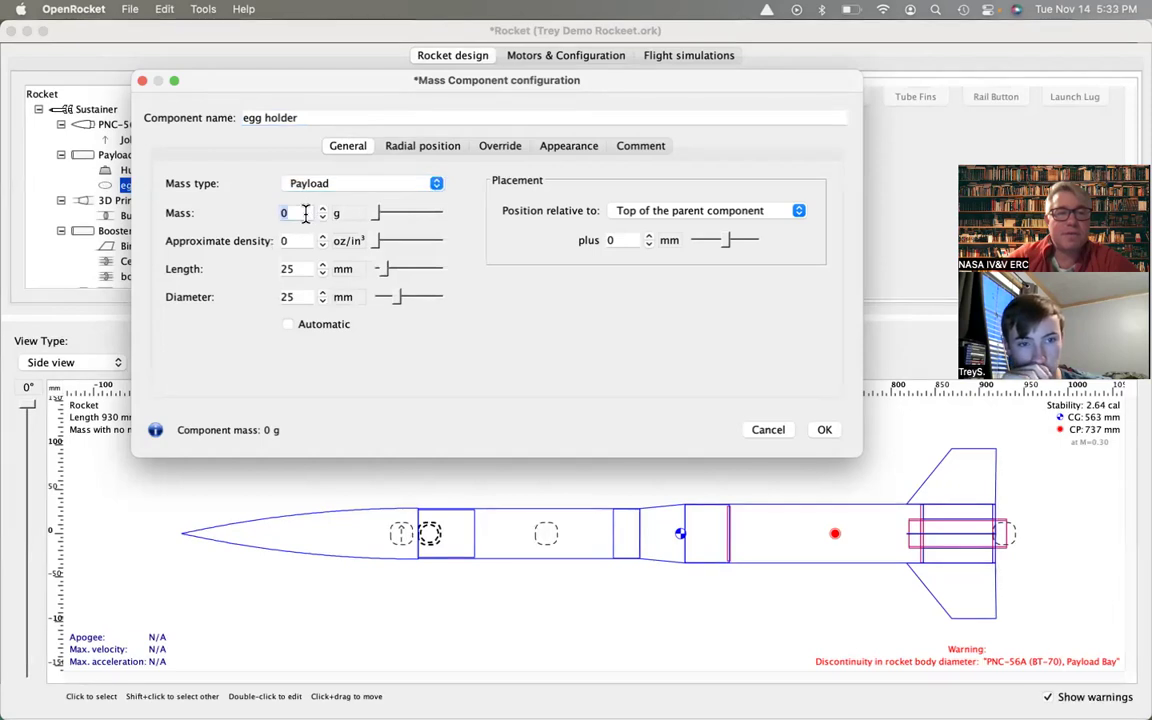
type("25")
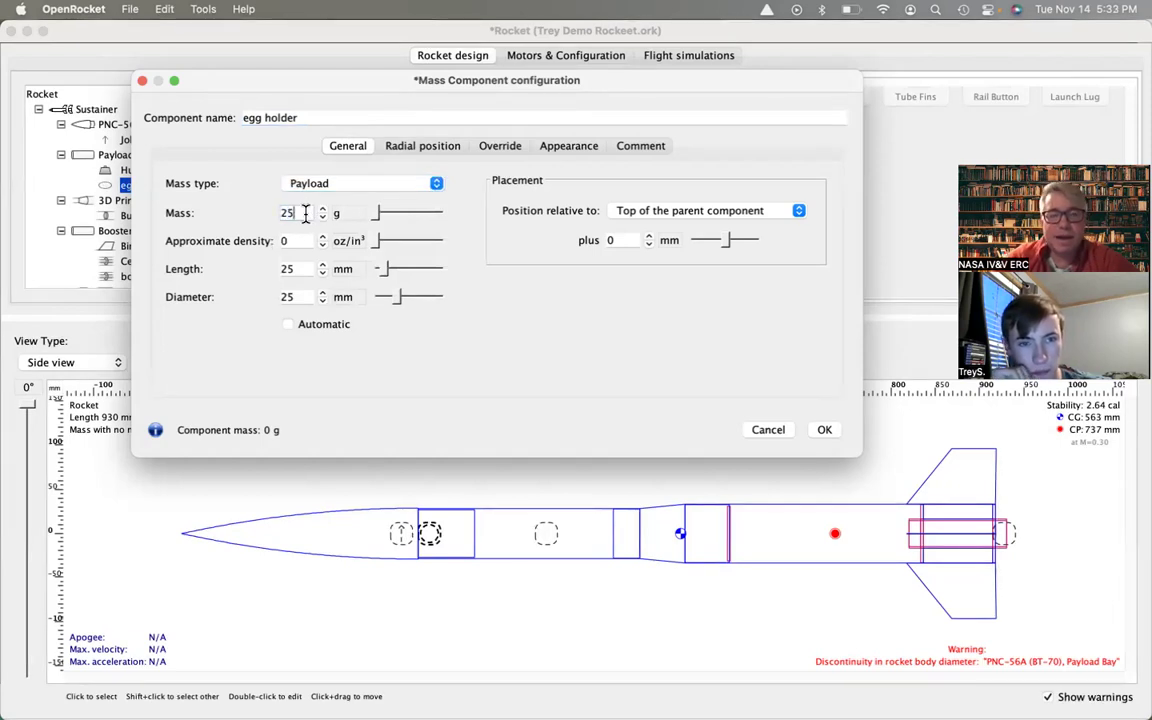
key("Tab")
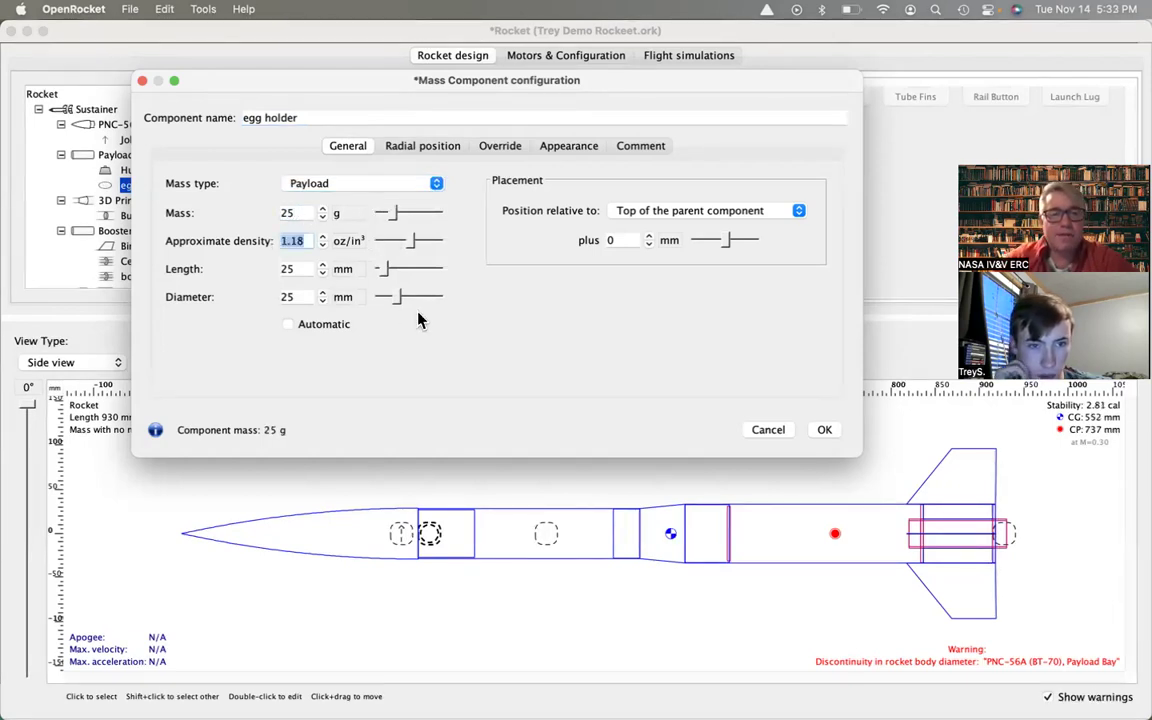
Position the egg holder relative to the bottom of the parent component at -40.5 mm, with a length of 130 mm.
left_click(704, 220)
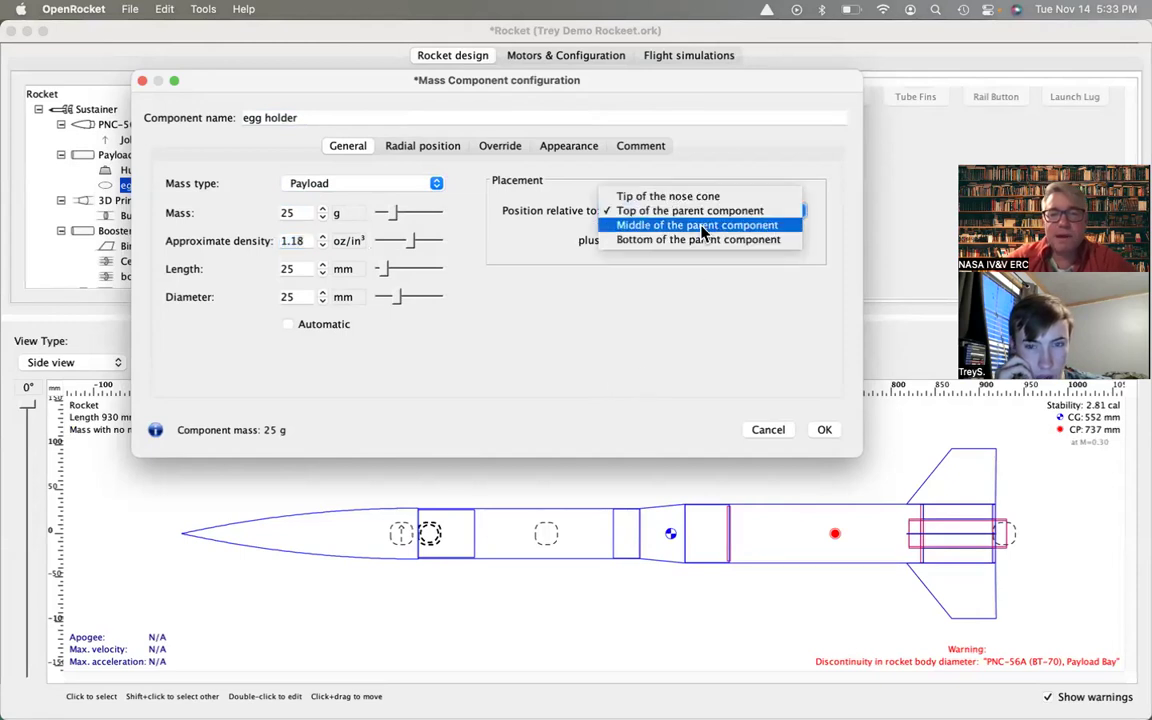
left_click(702, 244)
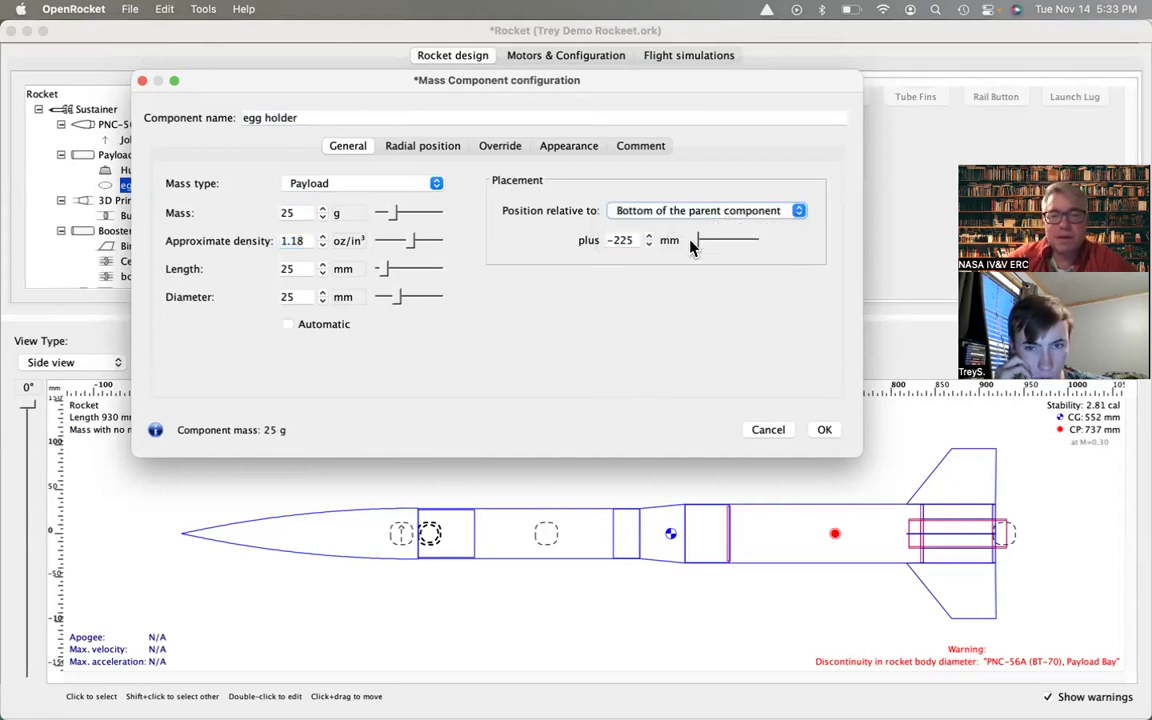
left_click_drag(695, 241, 707, 241)
left_click_drag(716, 247, 712, 246)
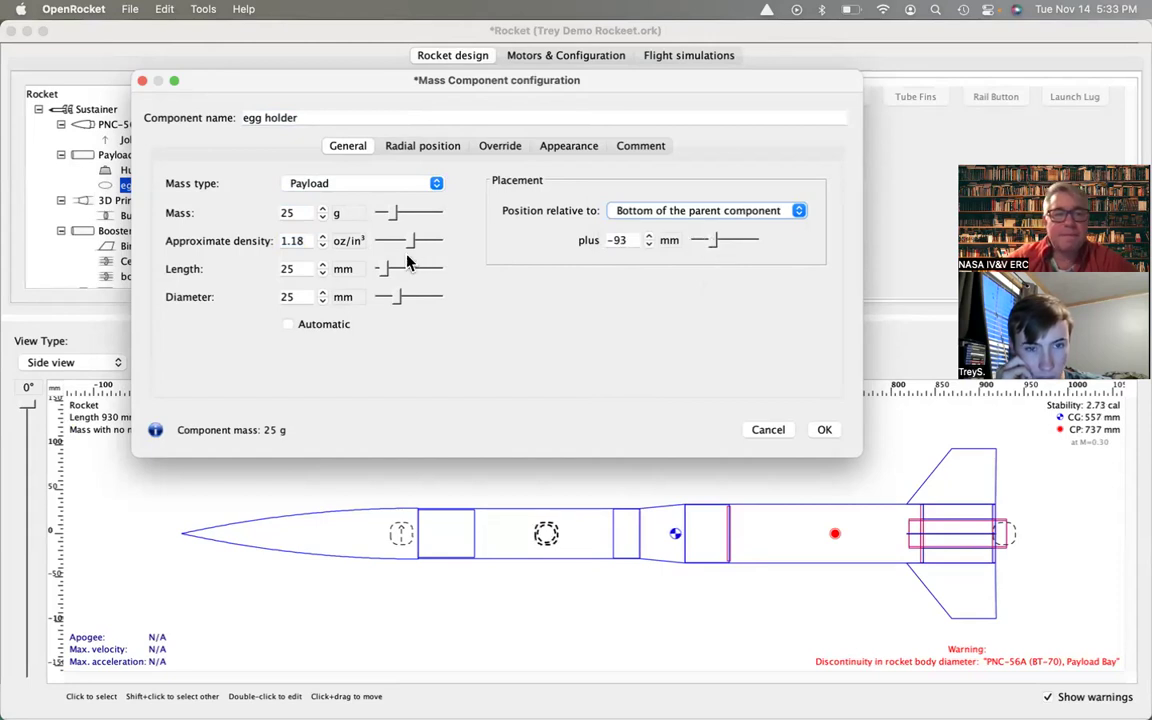
left_click_drag(386, 268, 418, 277)
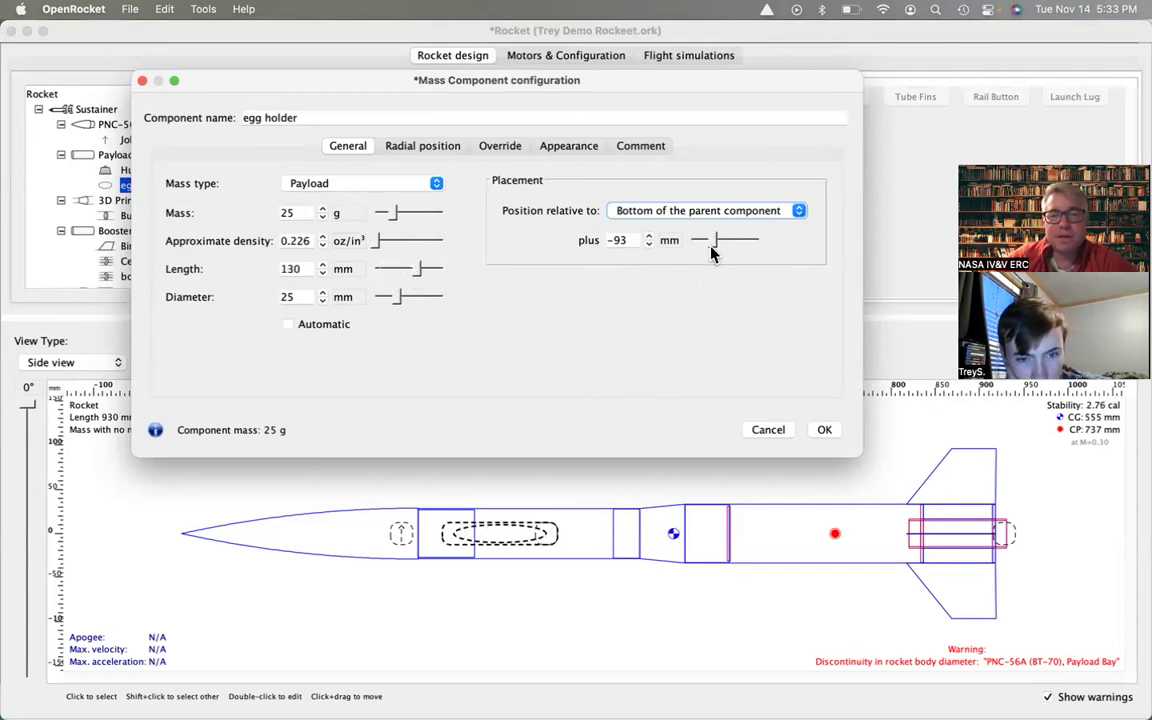
left_click_drag(712, 246, 722, 250)
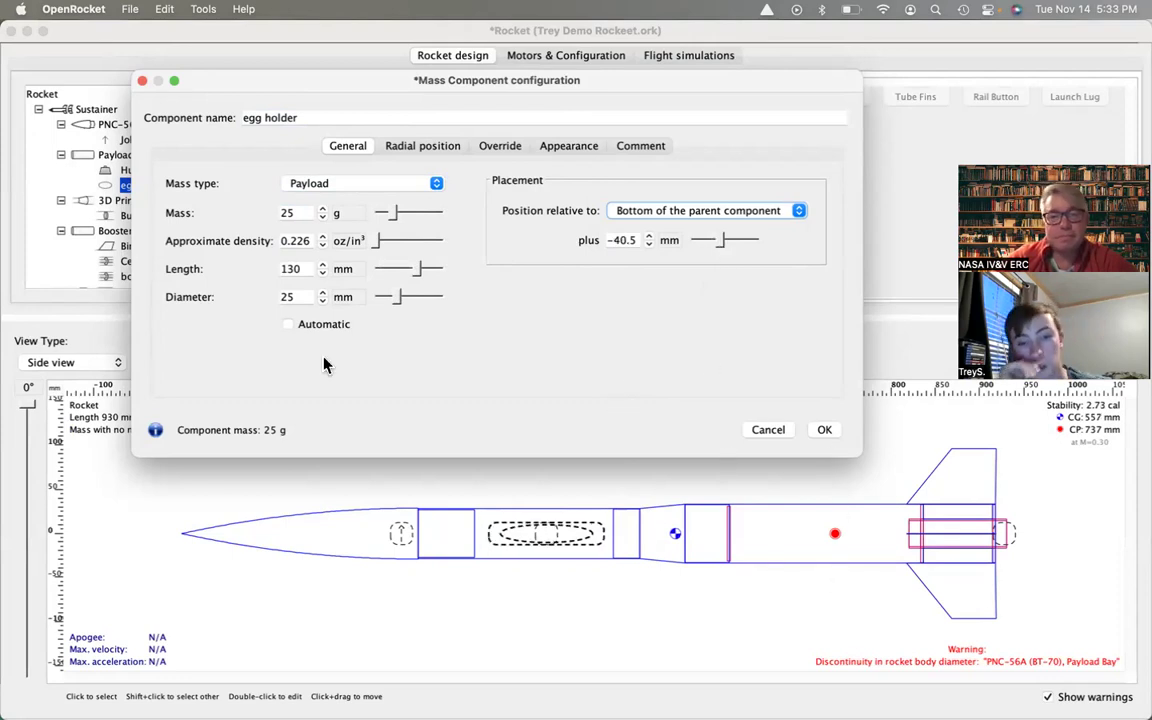
Set the egg holder's diameter to 50 mm, accept the configuration, and save the rocket design.
left_click_drag(400, 303, 417, 309)
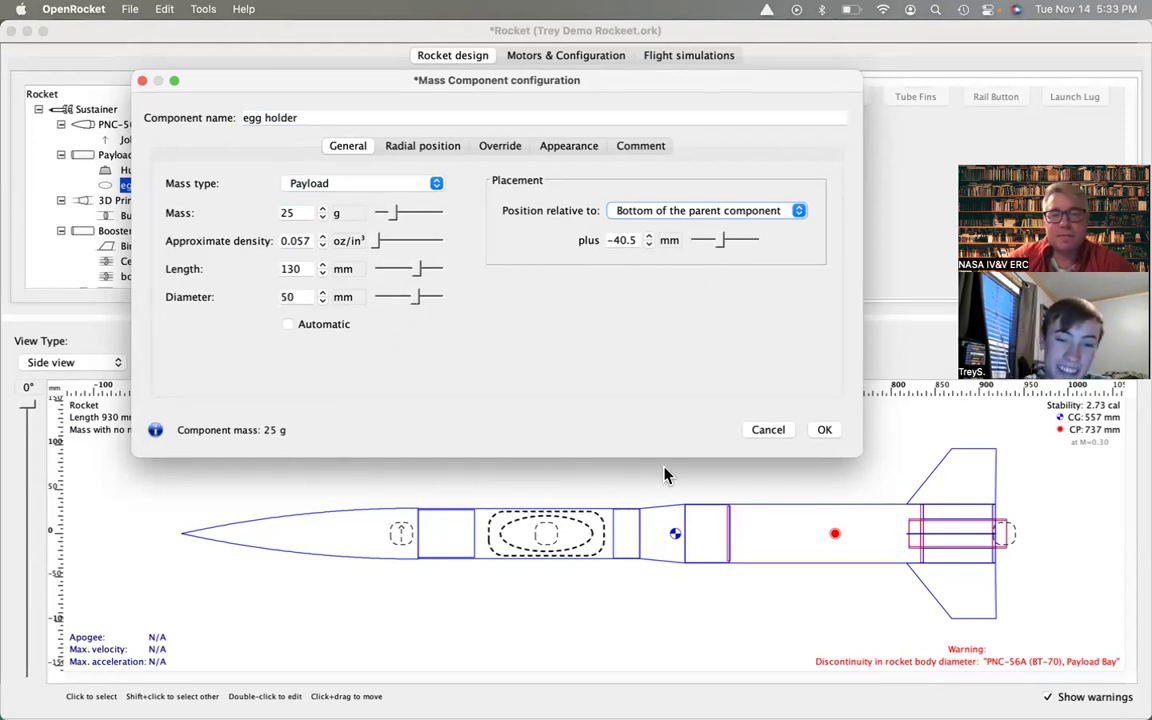
left_click(824, 430)
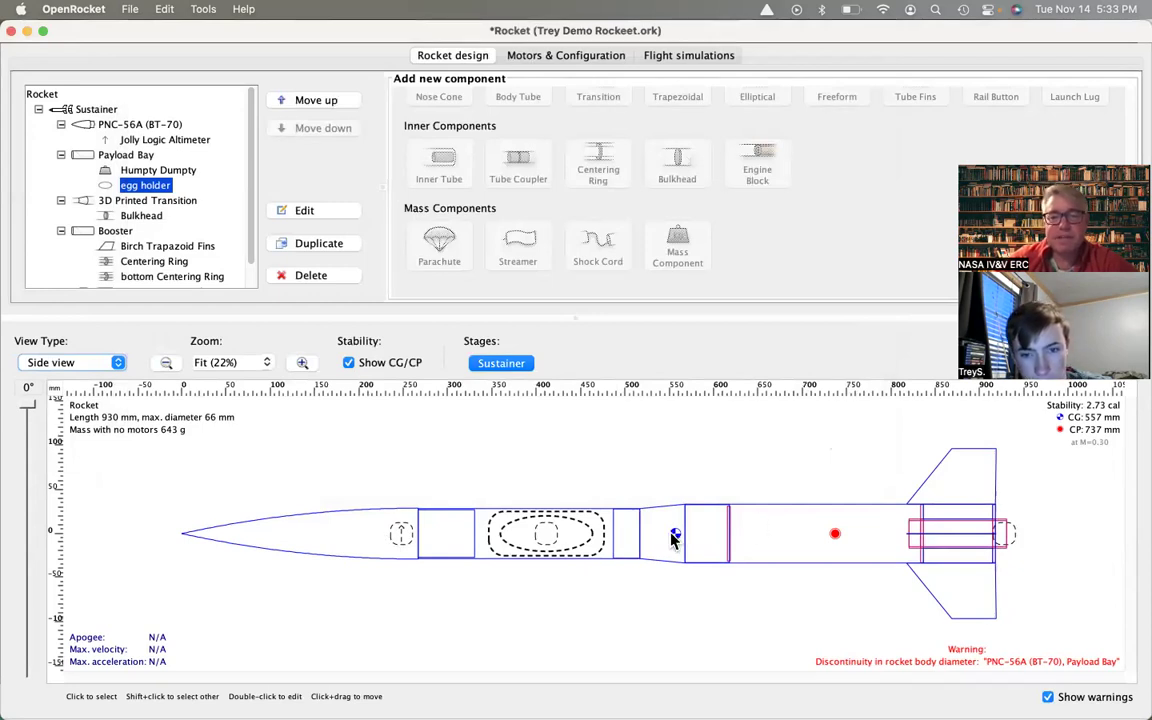
key("super+s")
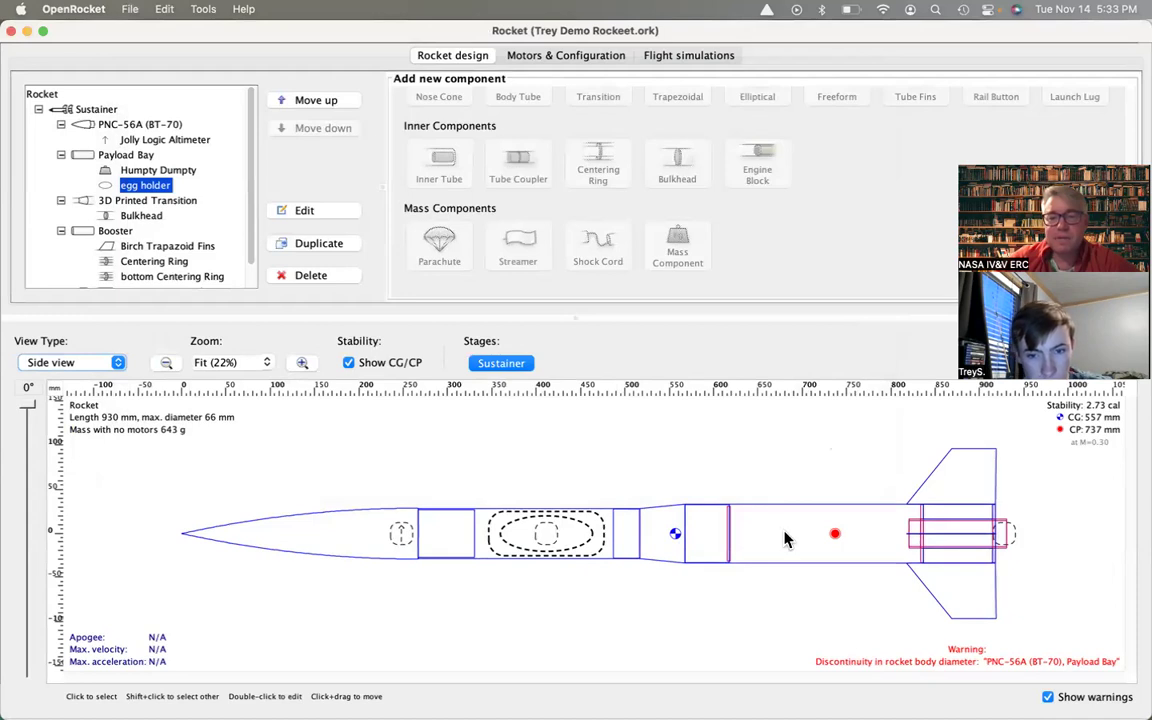
Add a parachute to the Booster and sort its component presets by diameter.
left_click(114, 230)
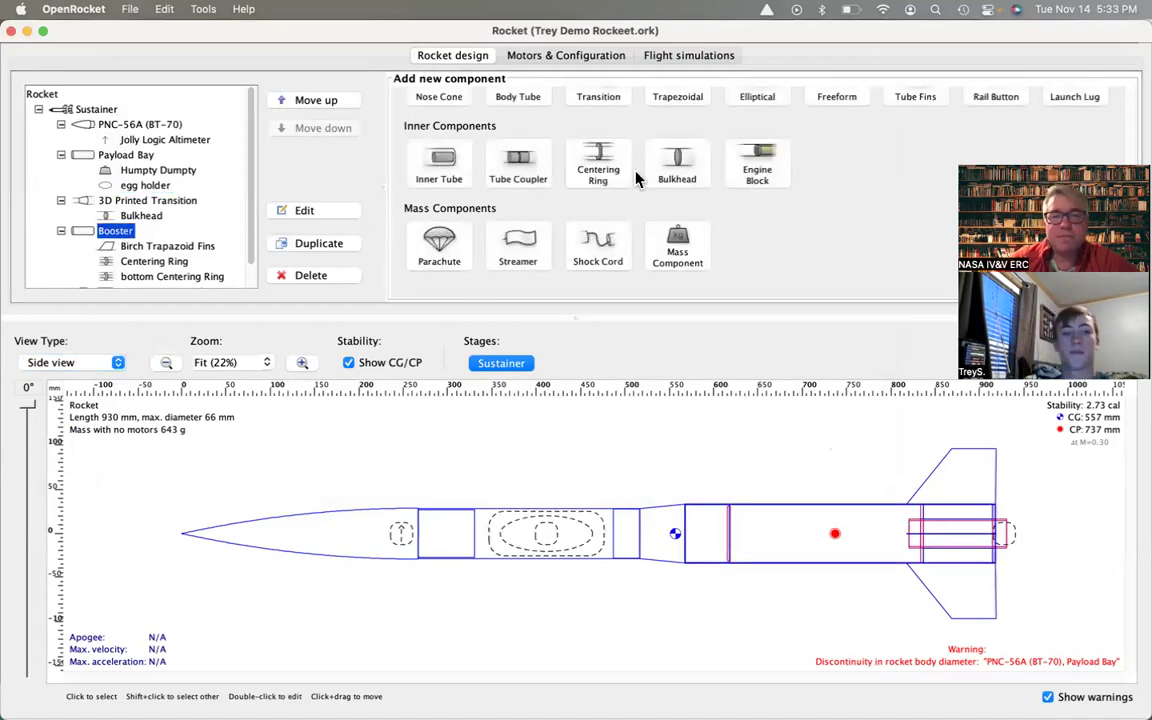
left_click(425, 240)
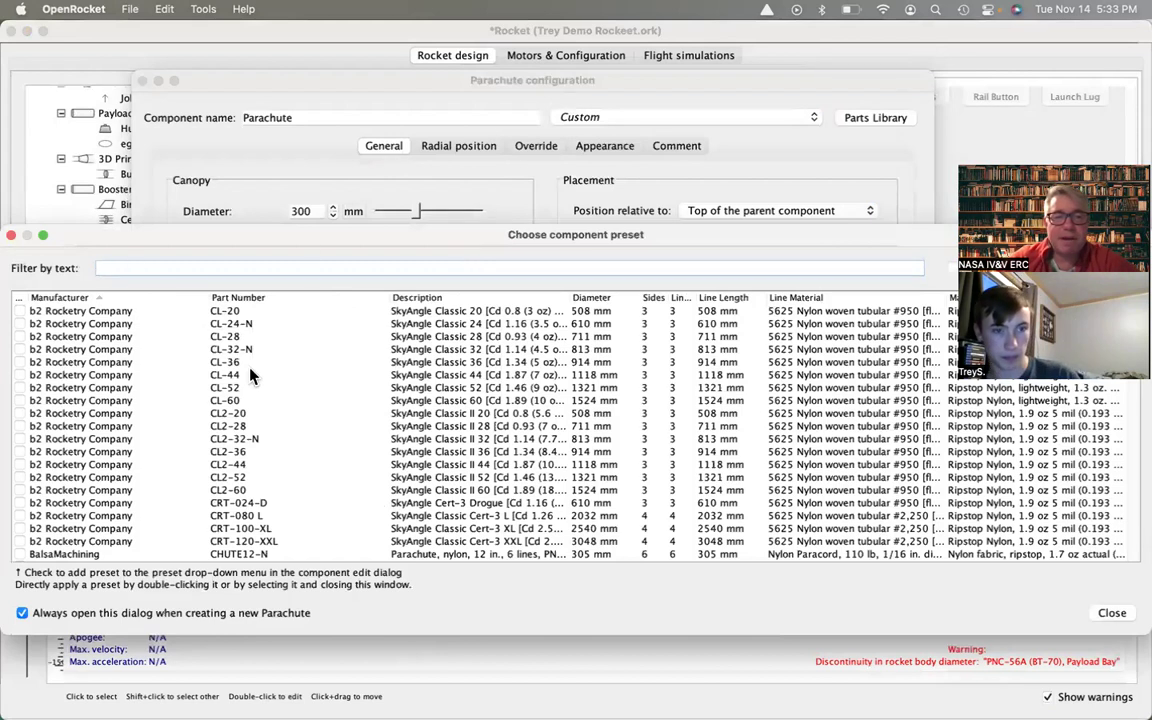
scroll(395, 393, "down", 4)
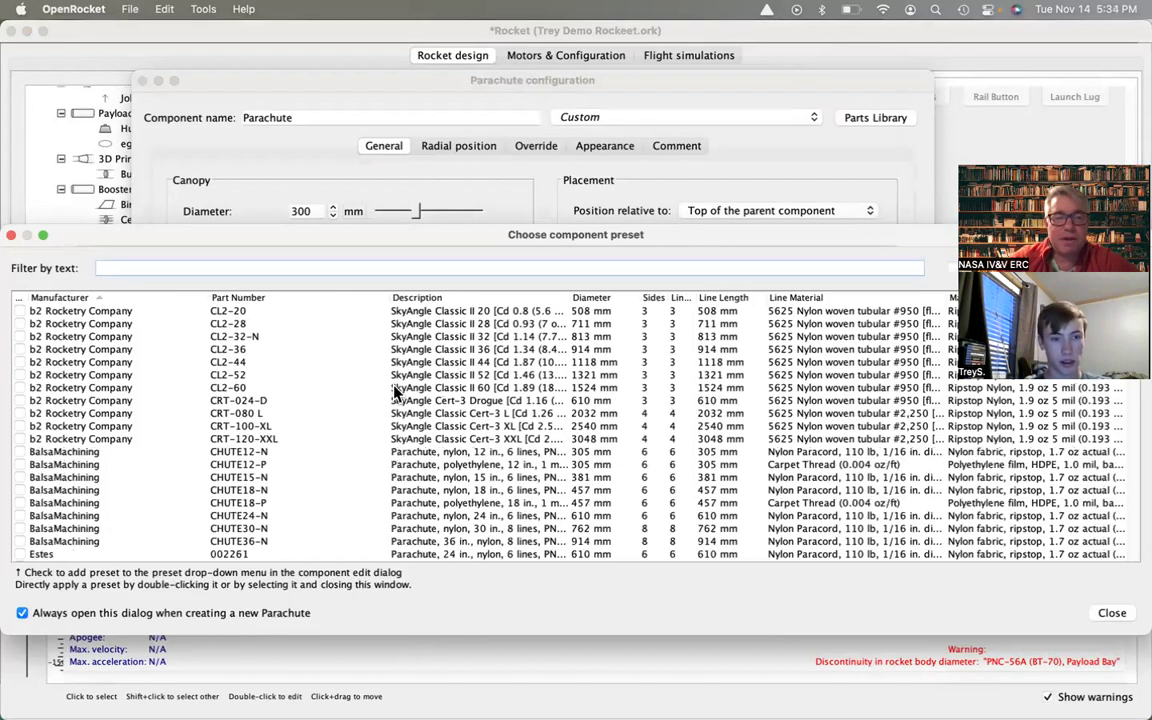
scroll(395, 393, "down", 3)
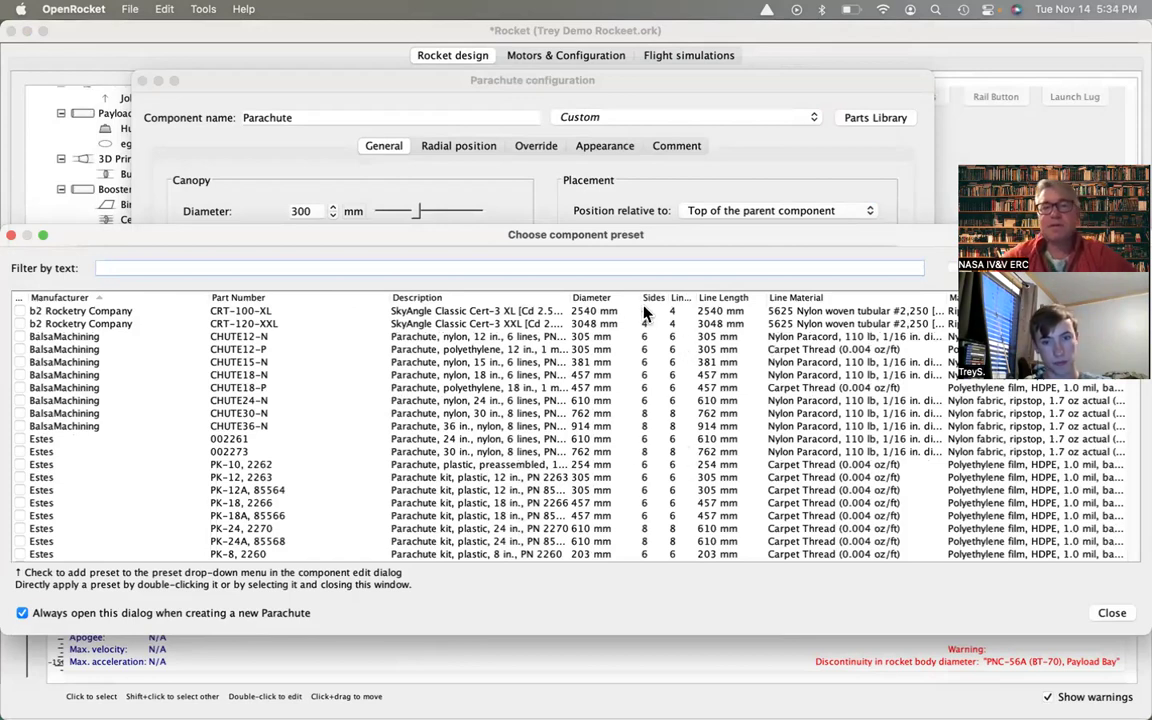
left_click(600, 298)
scroll(607, 379, "down", 1)
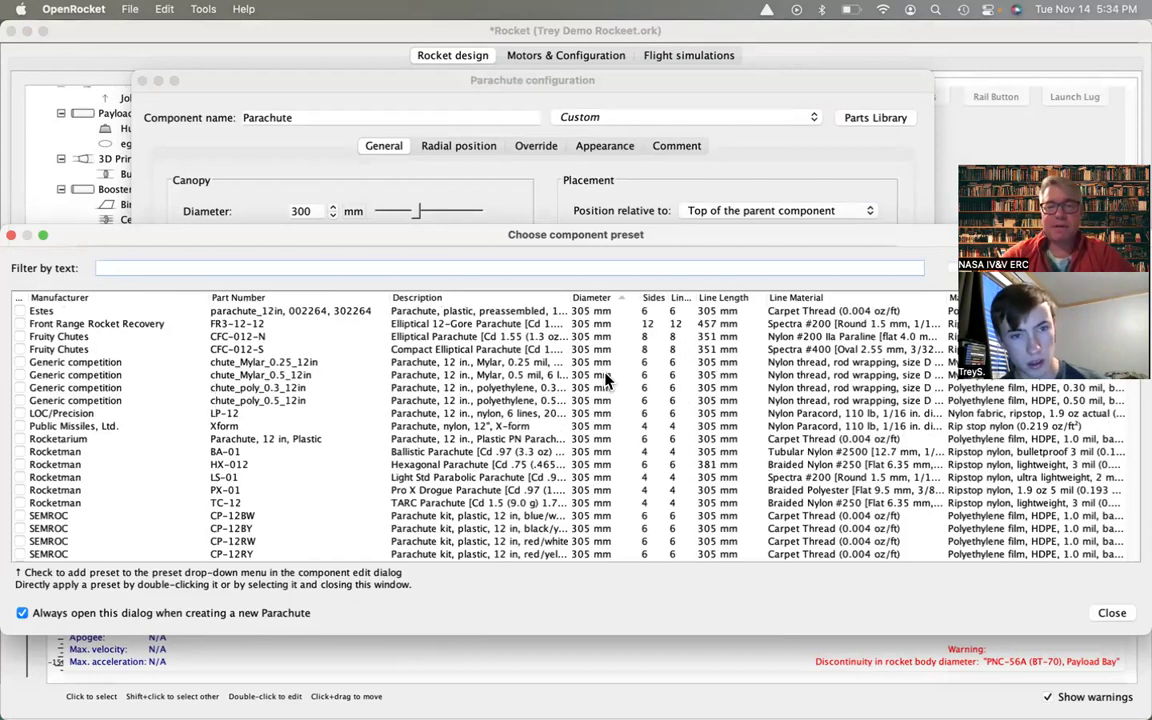
Look through the parachute presets by diameter and compare the 457 mm (18 in.) nylon options.
scroll(607, 379, "down", 15)
scroll(607, 379, "down", 15)
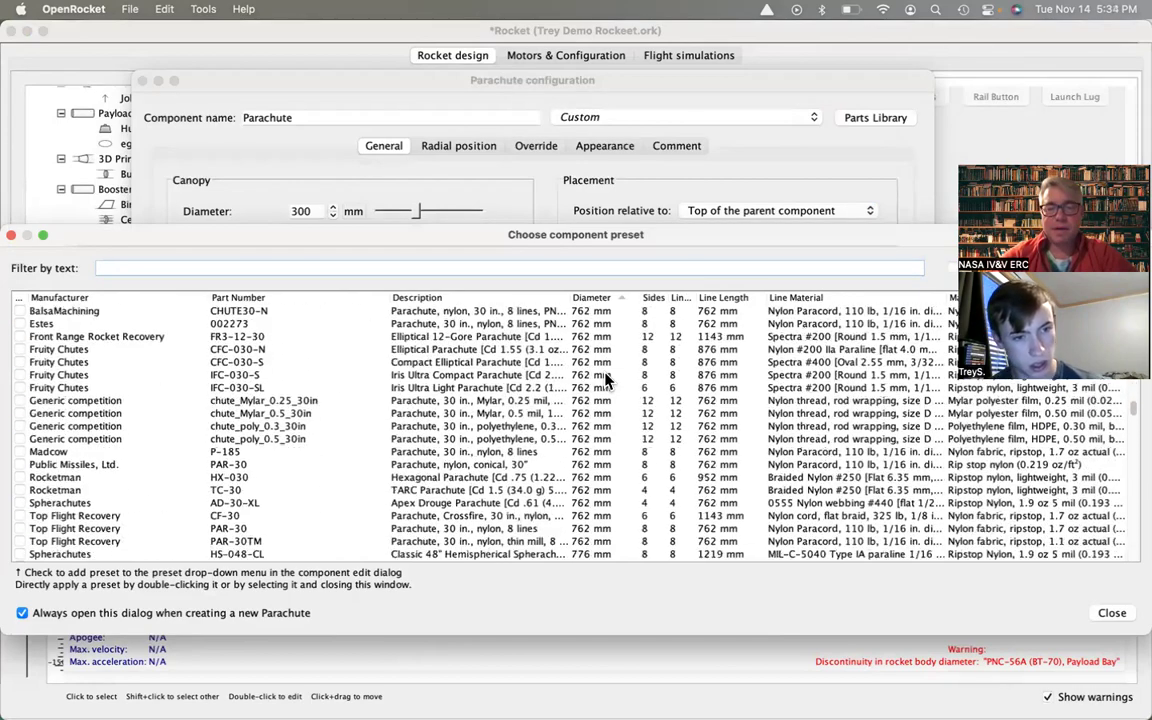
scroll(607, 379, "down", 2)
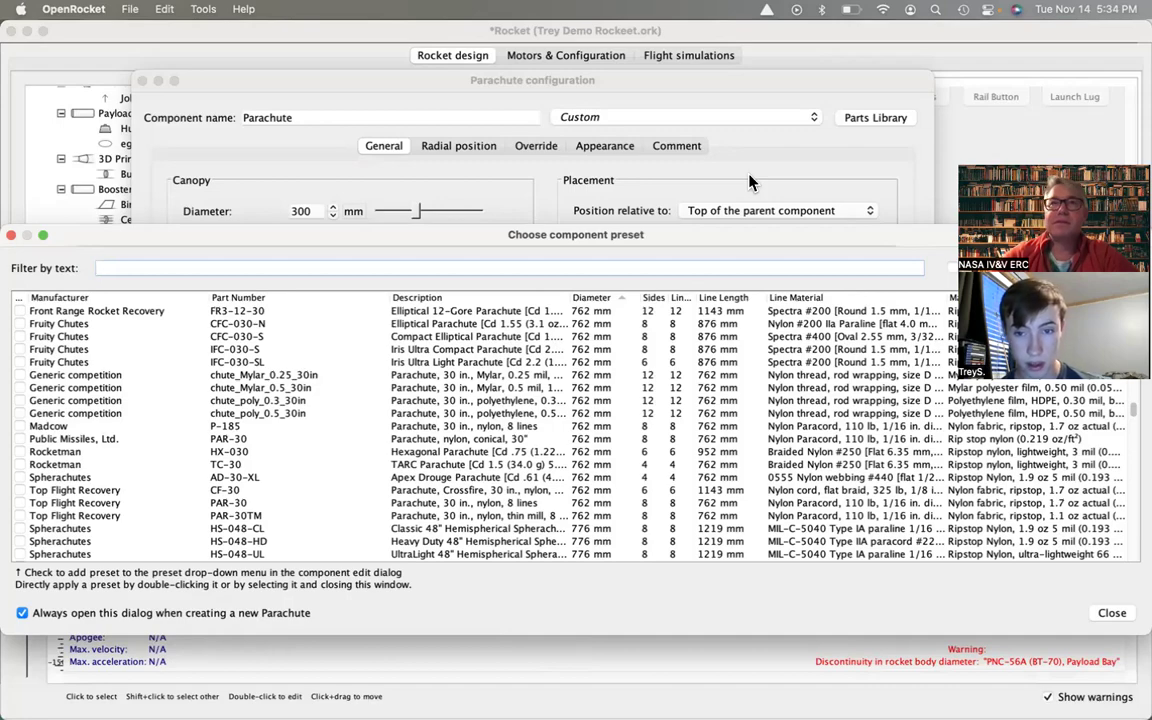
scroll(624, 398, "up", 10)
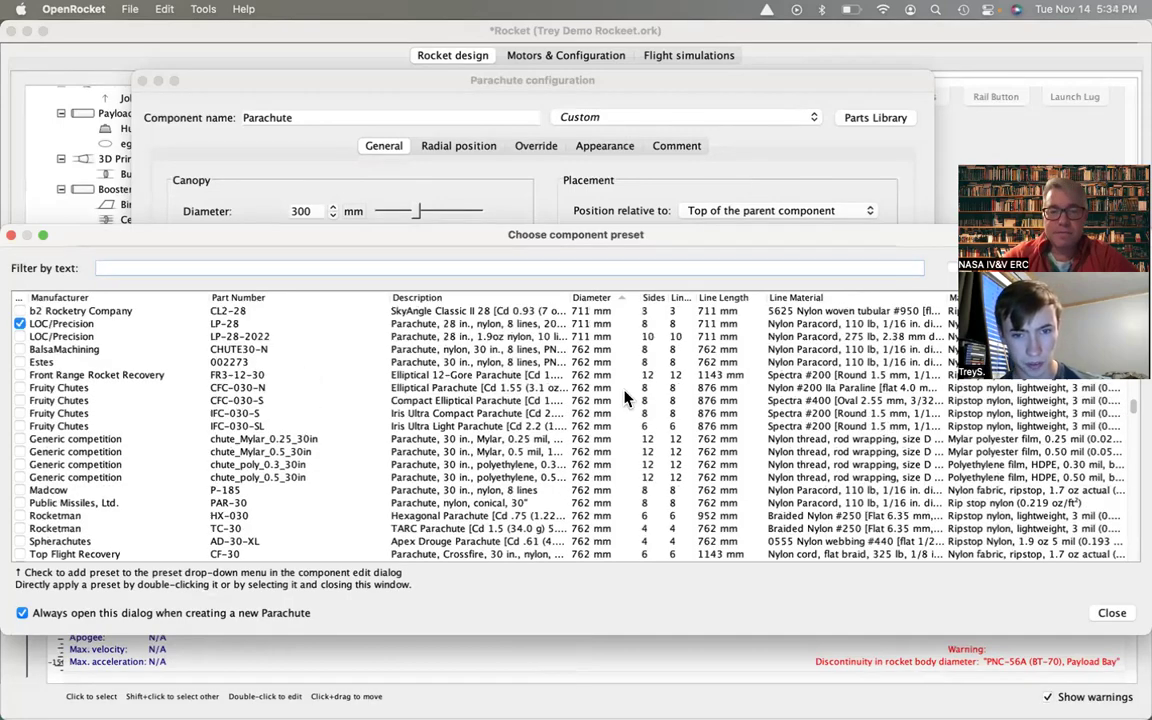
scroll(624, 398, "up", 3)
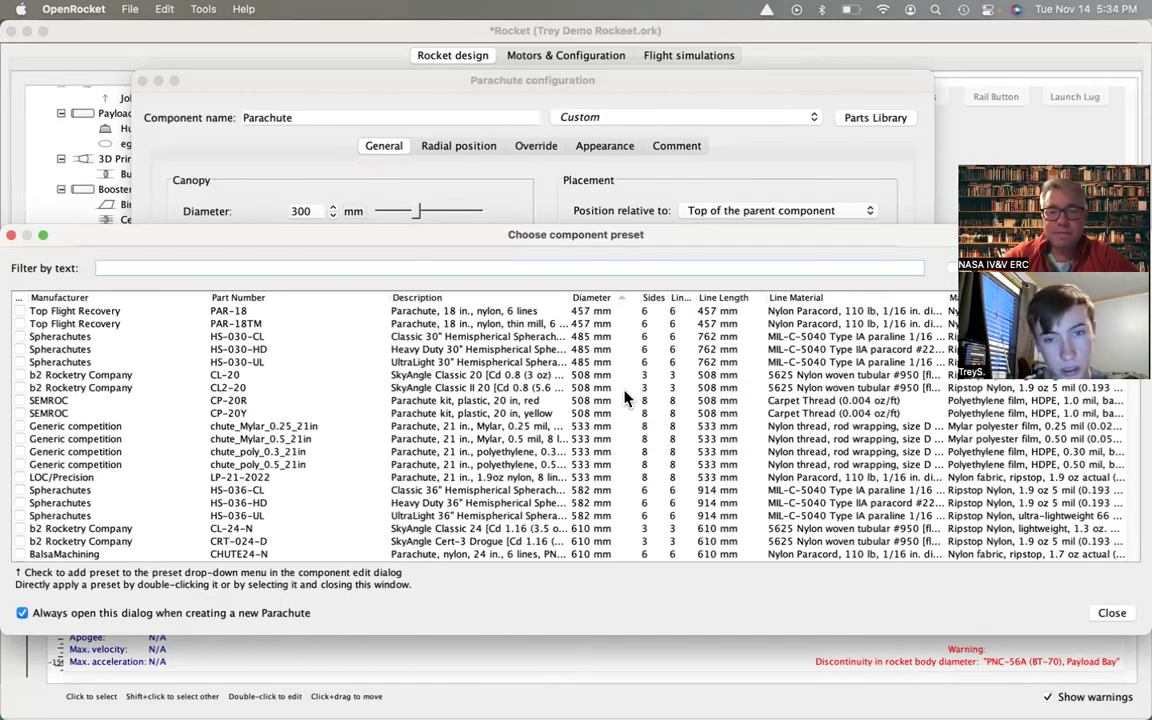
left_click(490, 324)
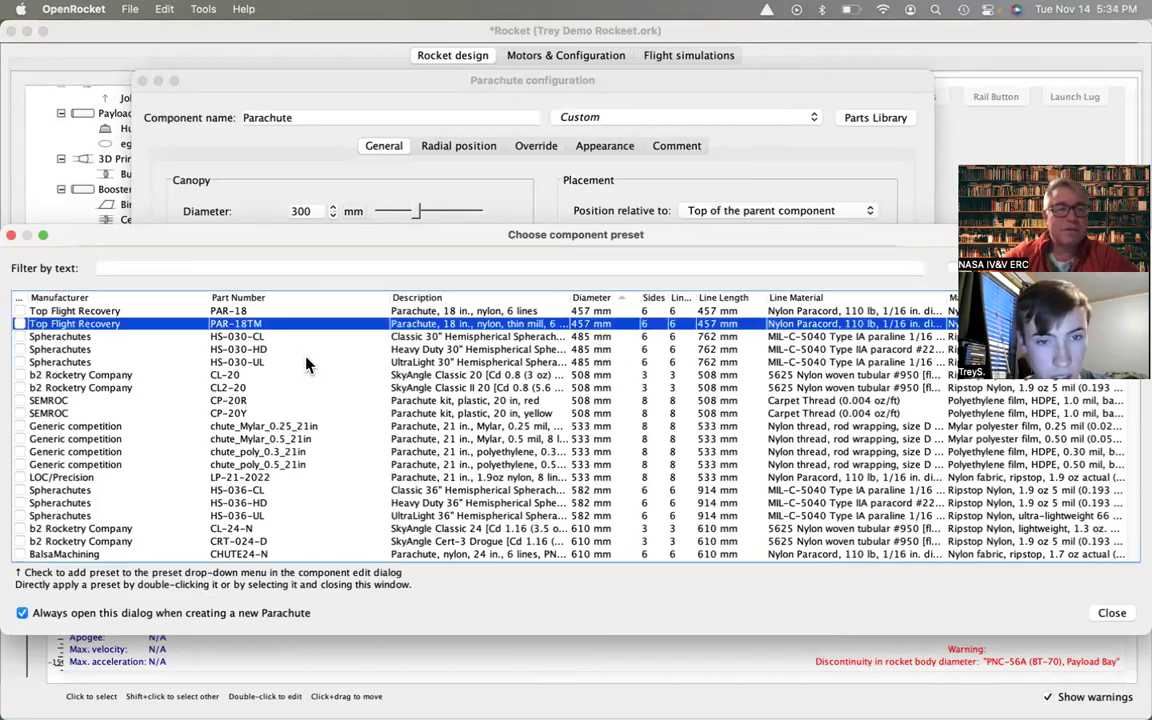
scroll(308, 366, "up", 3)
scroll(256, 364, "up", 2)
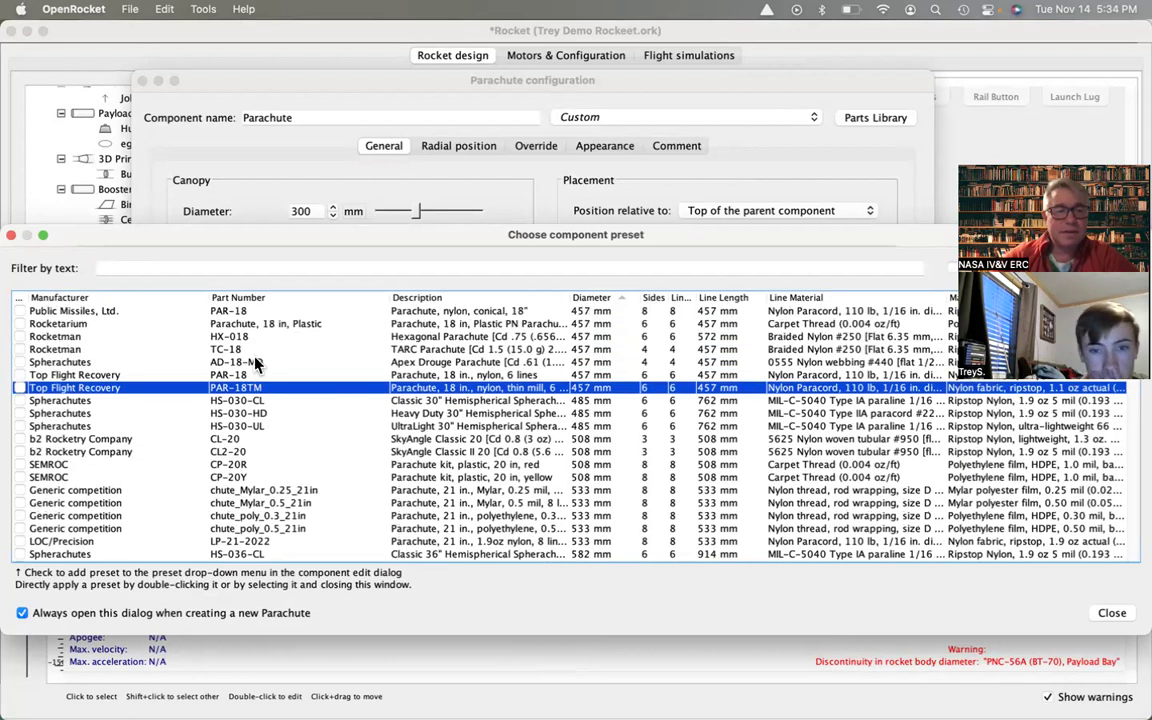
scroll(256, 364, "up", 2)
left_click(250, 338)
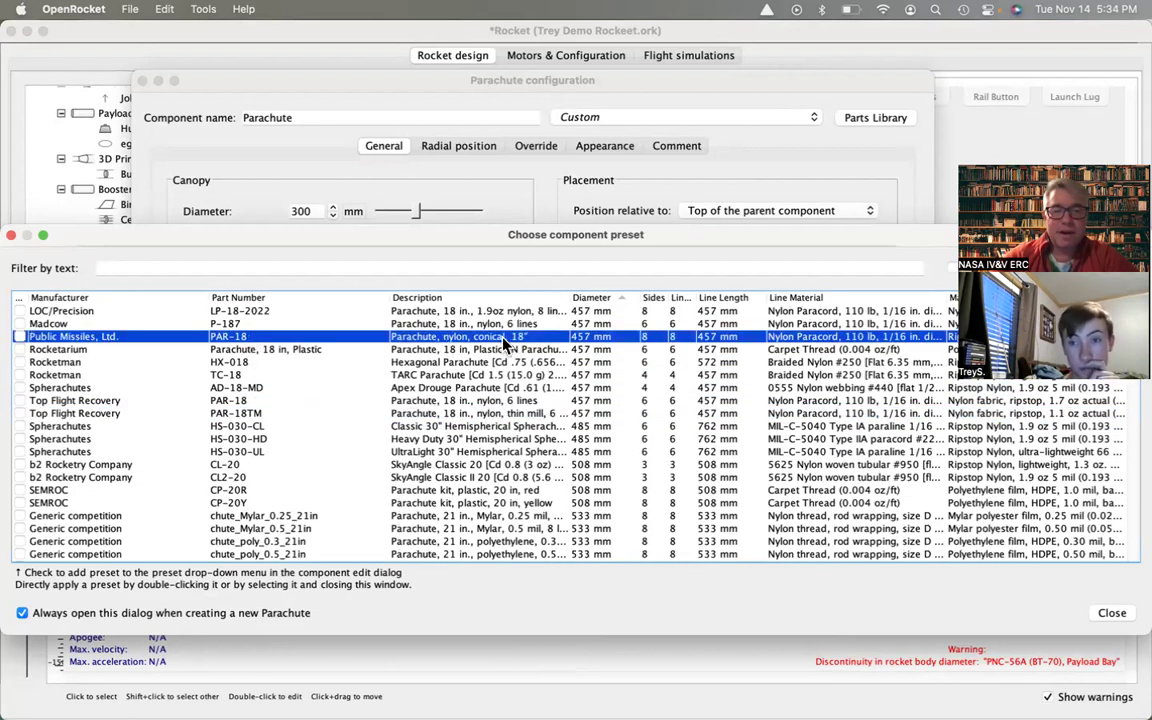
Add LOC/Precision LP-18-2022 to the parachute's preset choices, and set the parachute to the LP-18 preset.
scroll(293, 337, "up", 2)
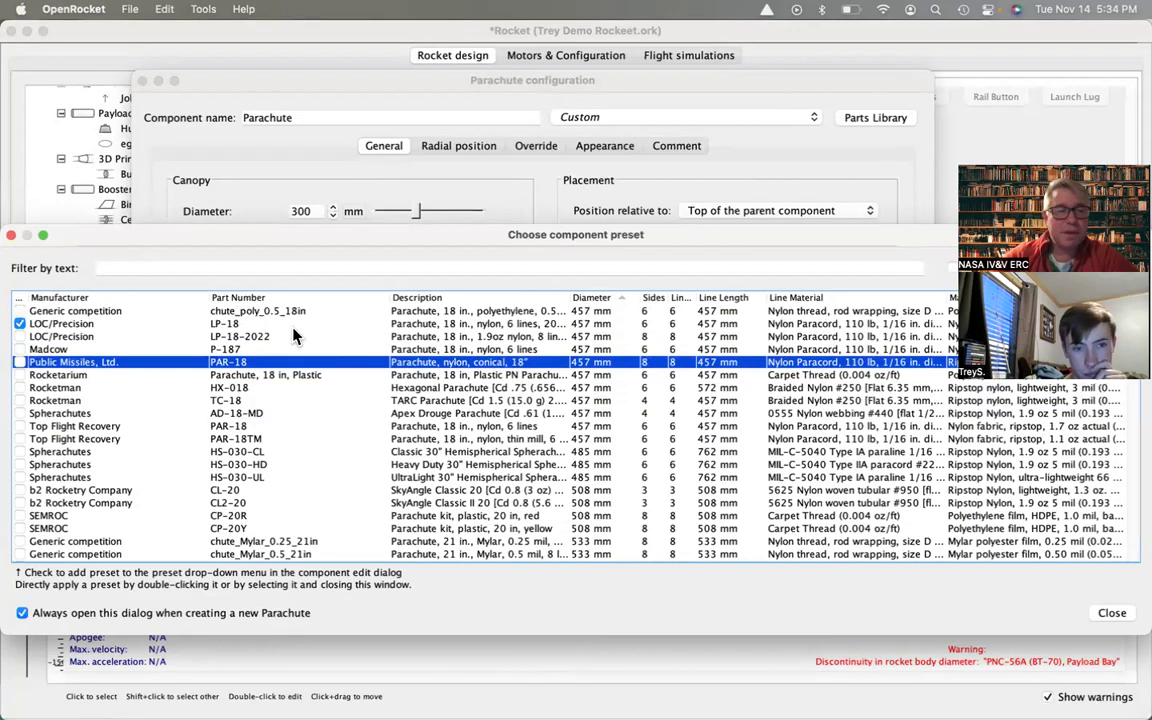
left_click(88, 337)
left_click(20, 338)
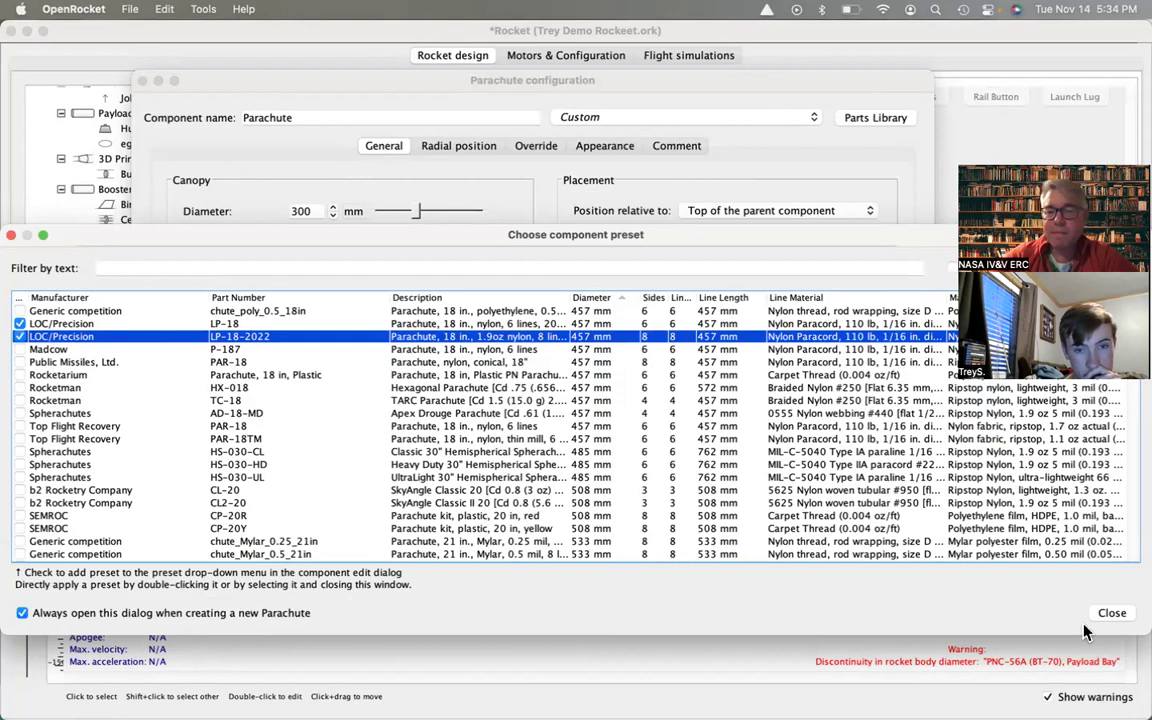
left_click(1107, 615)
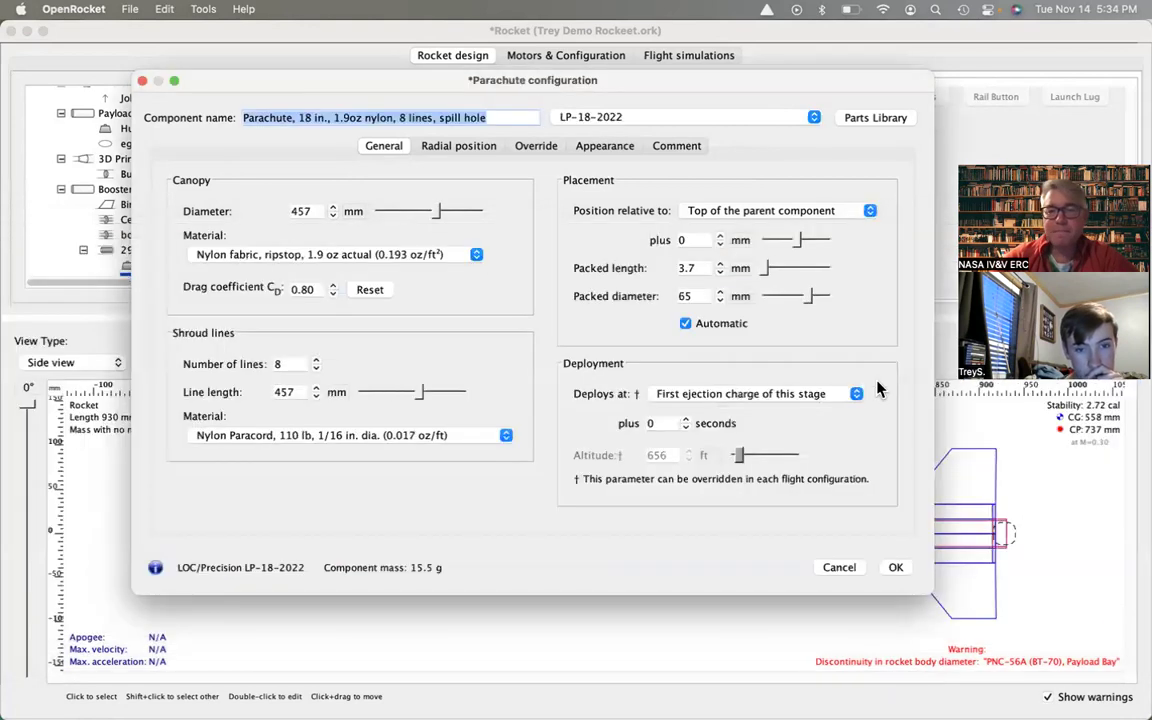
left_click(653, 119)
left_click(651, 107)
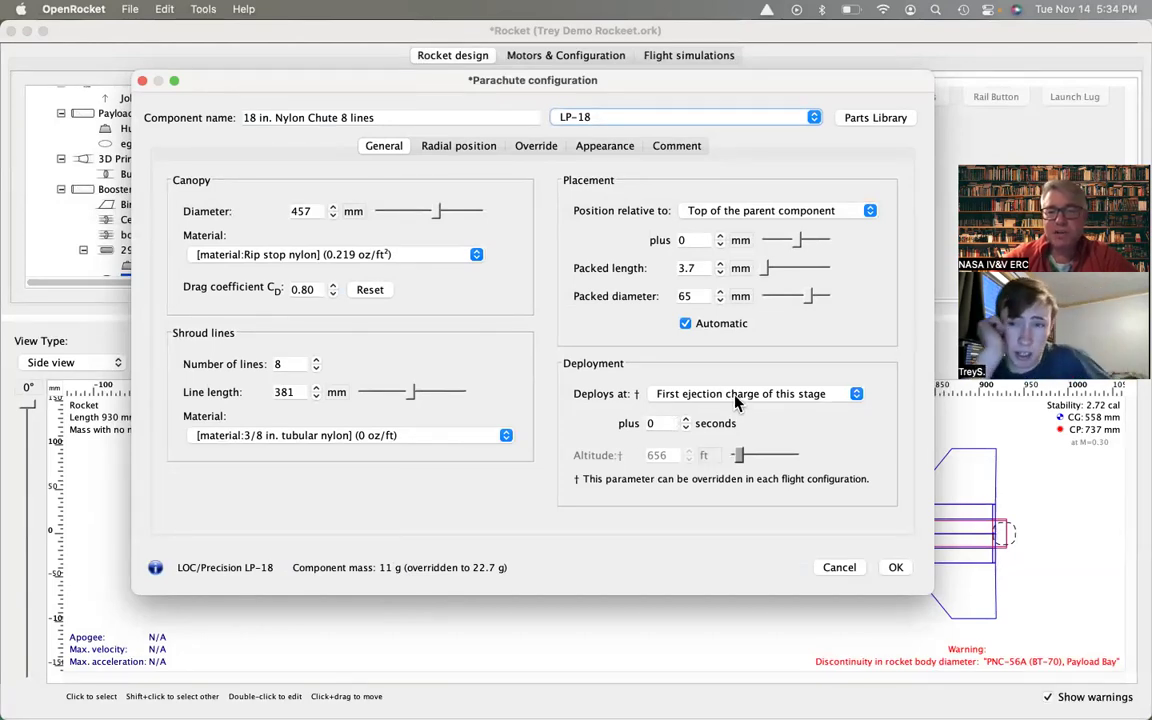
Position the parachute relative to the bottom of the parent component with an offset of about -171 mm.
left_click(766, 212)
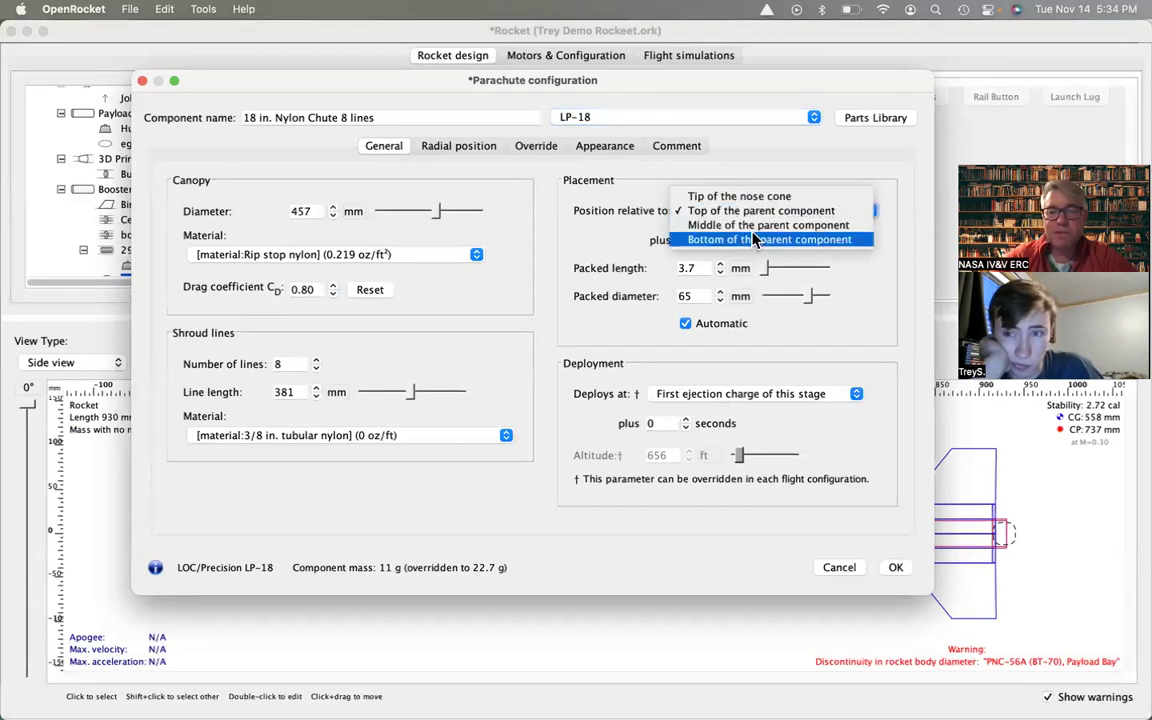
left_click(755, 241)
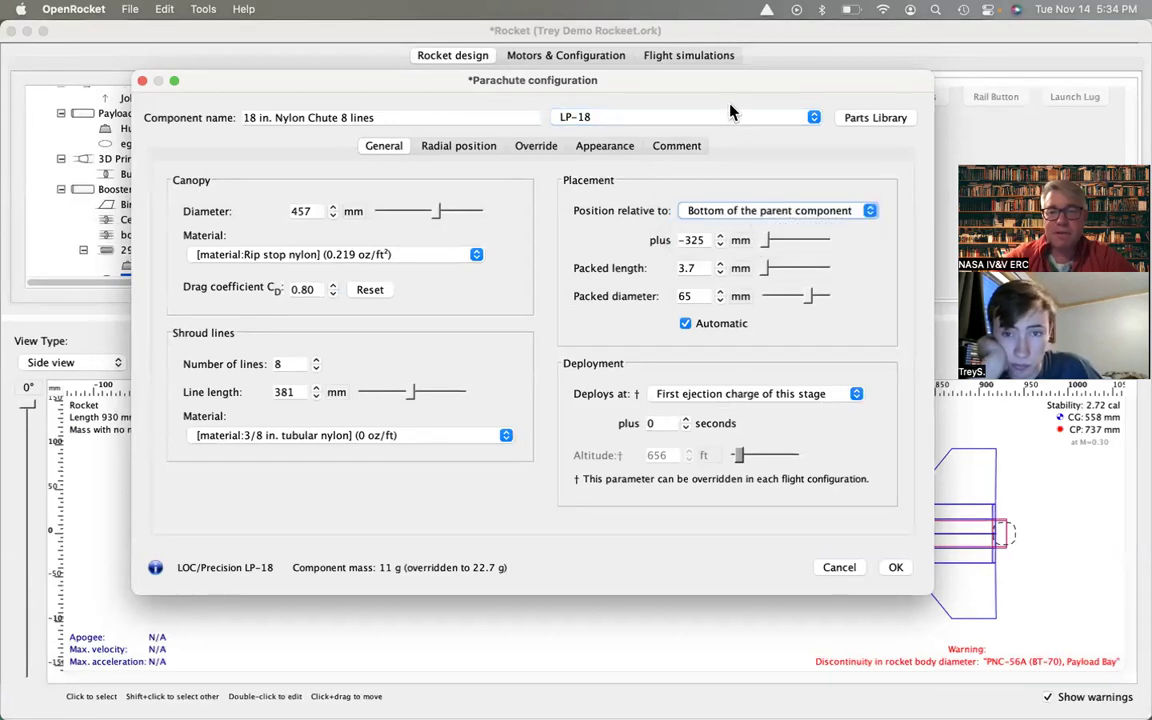
left_click_drag(735, 87, 670, 587)
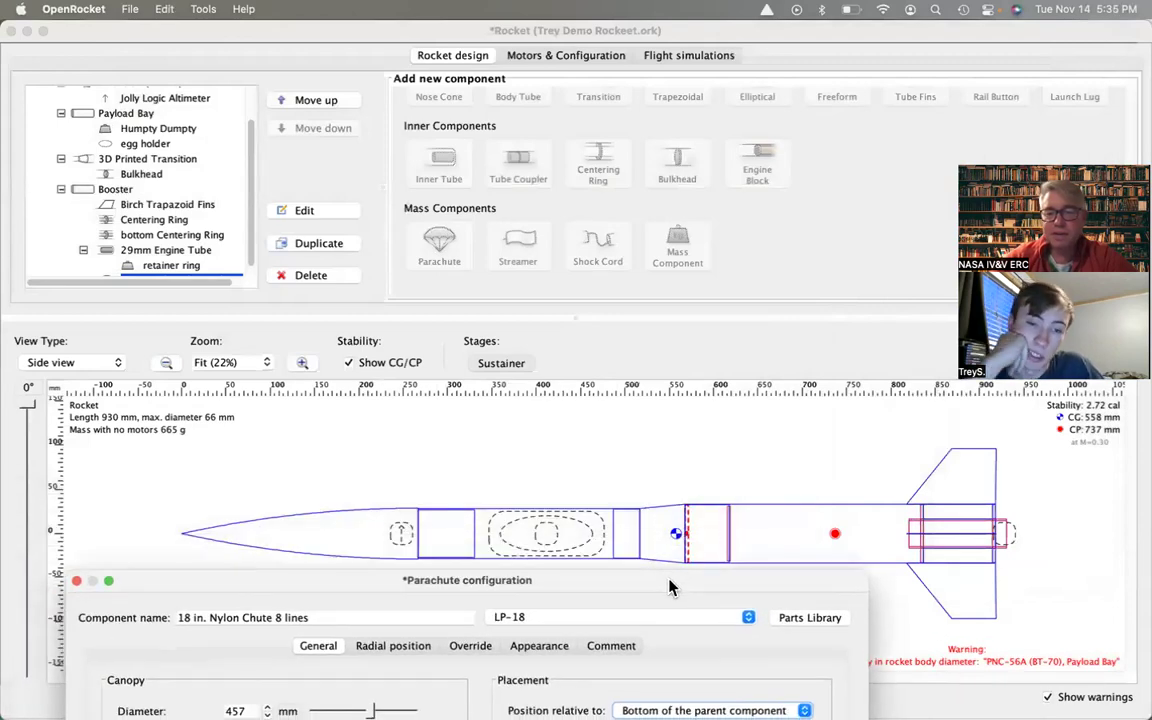
left_click_drag(670, 587, 610, 84)
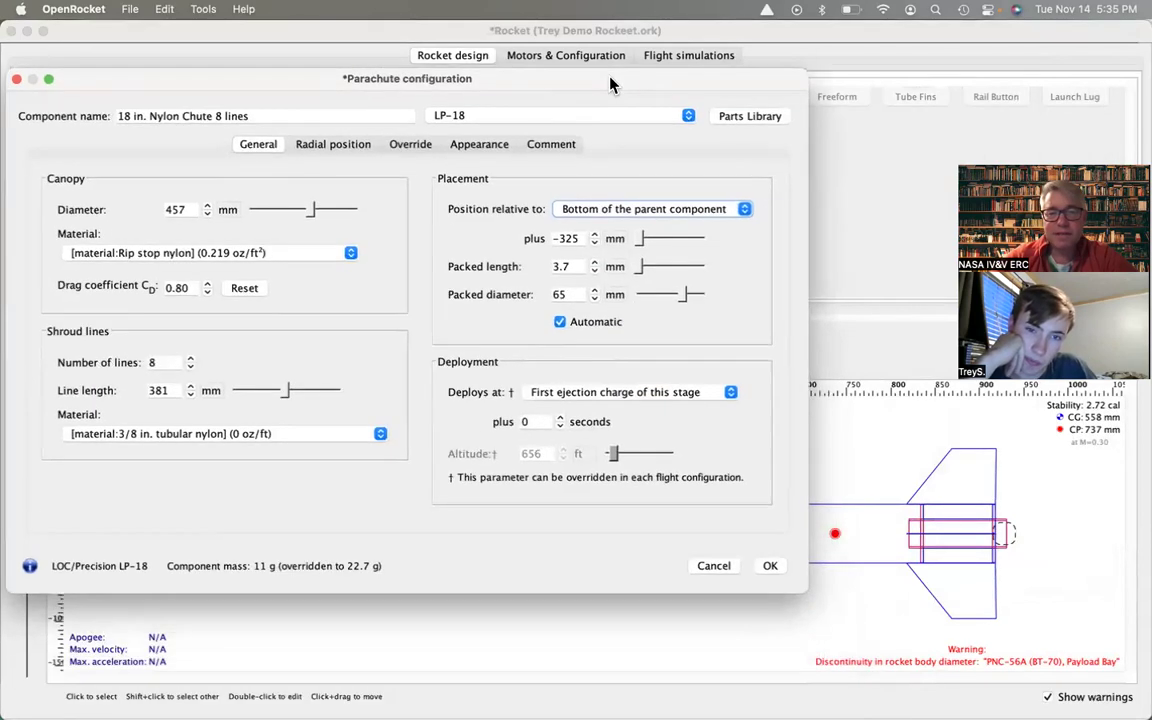
left_click_drag(642, 243, 656, 241)
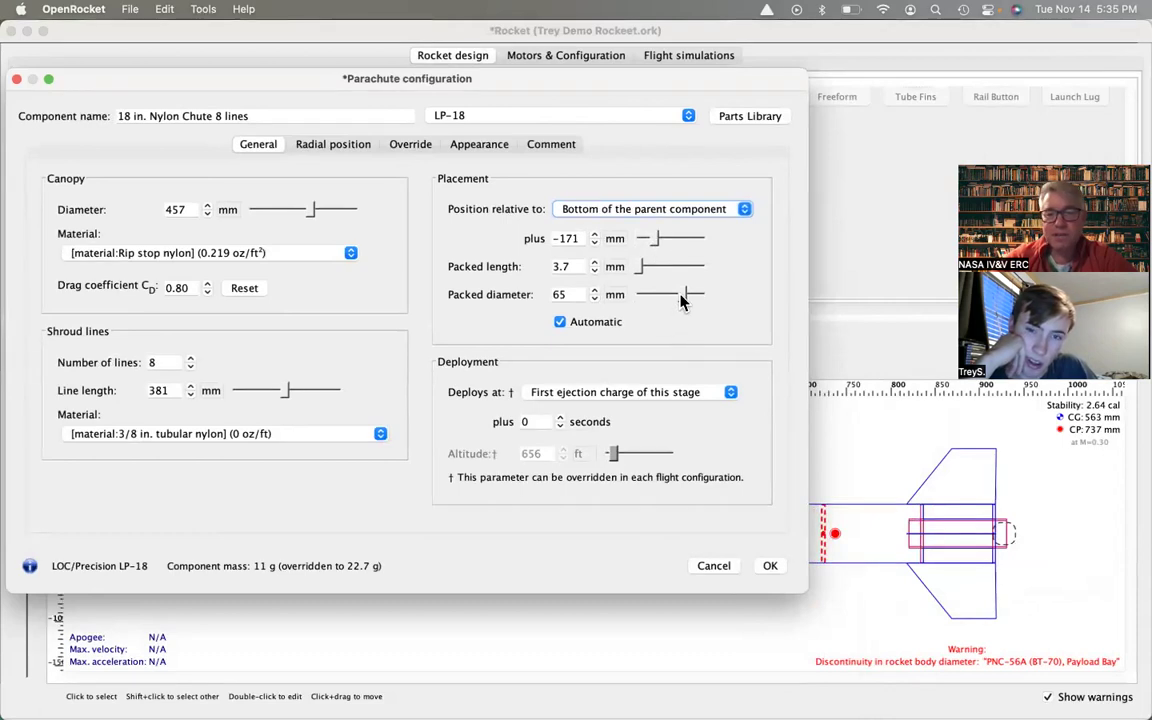
Set the parachute's packed length to 33 mm and its offset to -73.5 mm, and accept the configuration.
left_click_drag(697, 80, 535, 146)
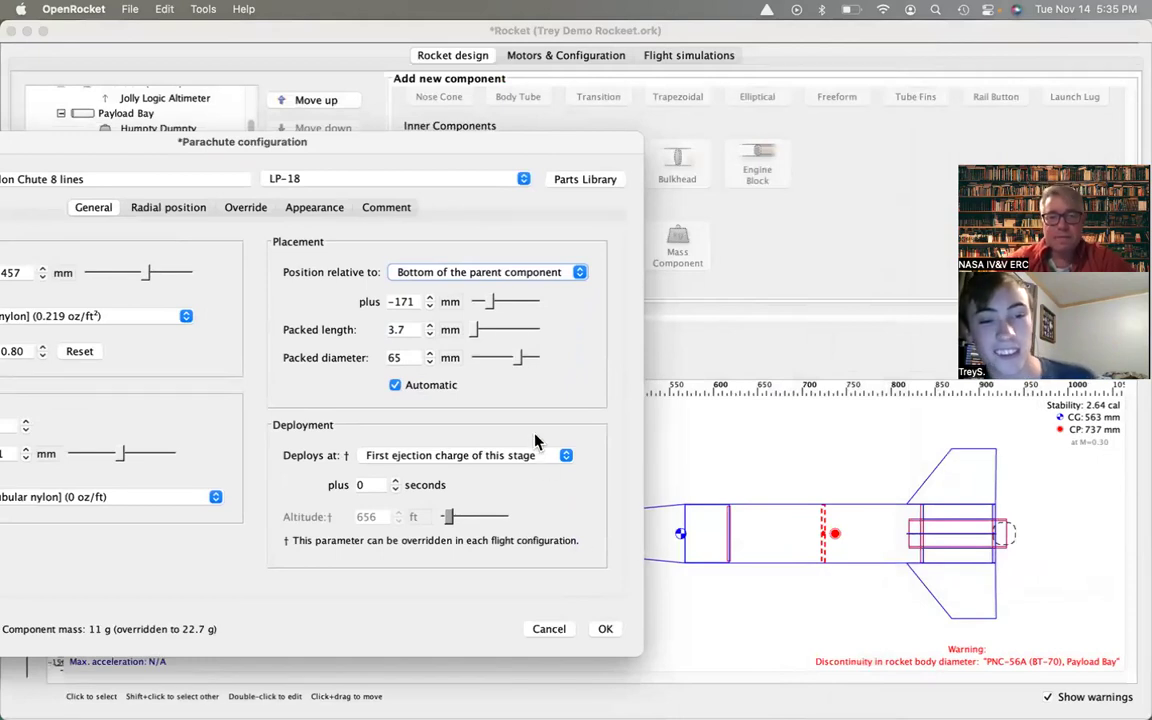
left_click_drag(491, 308, 487, 308)
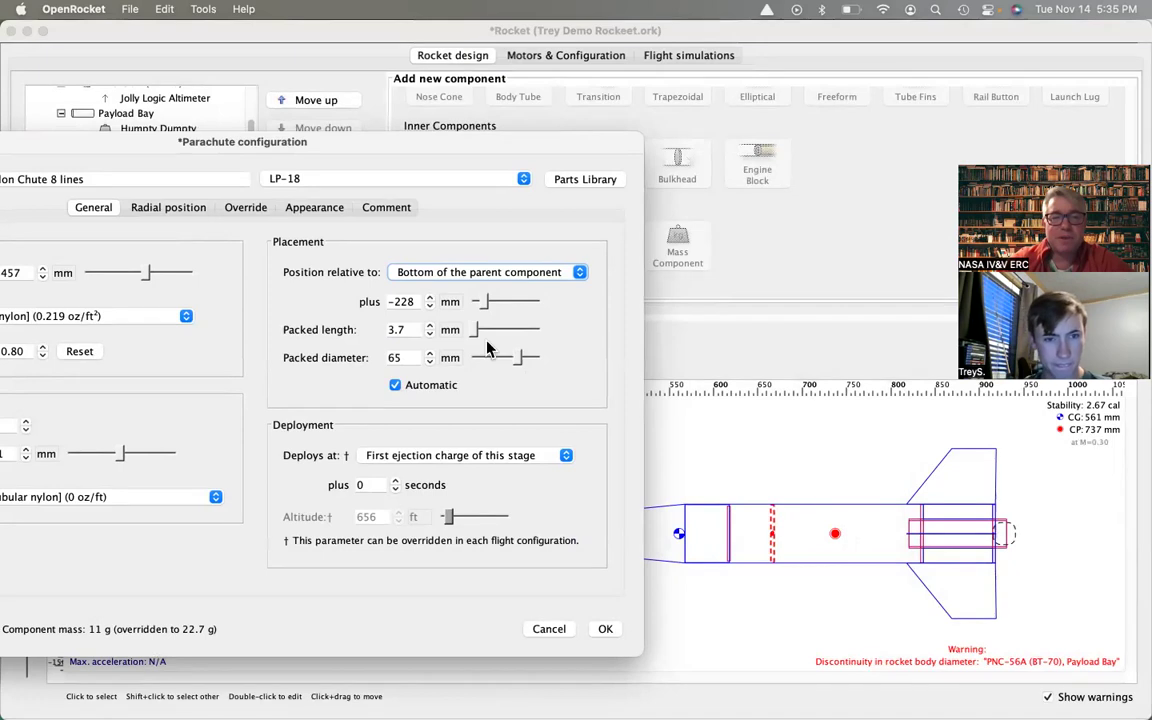
left_click_drag(473, 337, 500, 313)
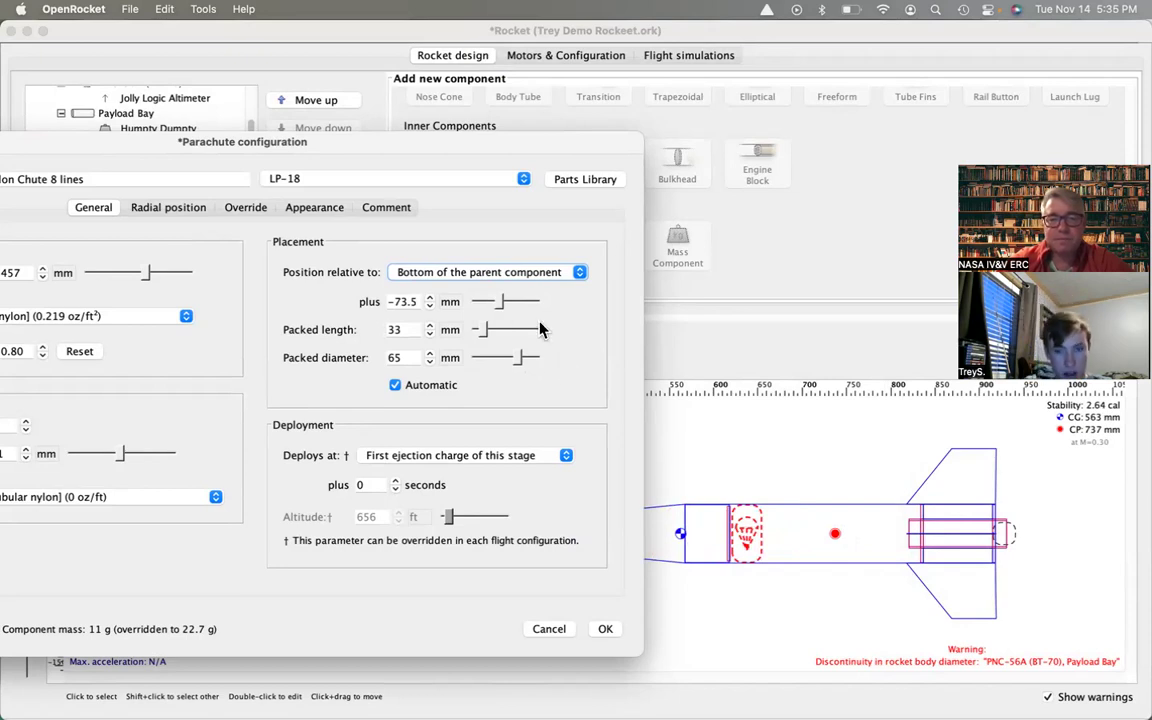
left_click(606, 634)
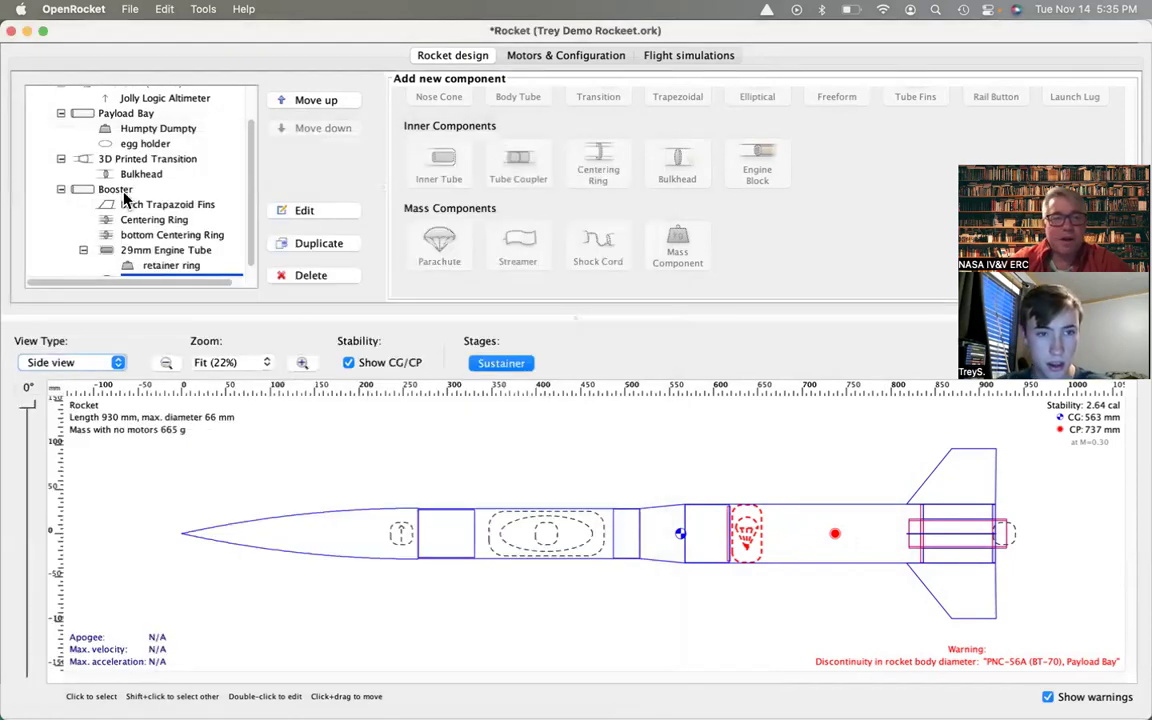
Add a mass component to the Booster, keep its type as Mass Component, and name it Dog Barf.
left_click(118, 190)
left_click(672, 252)
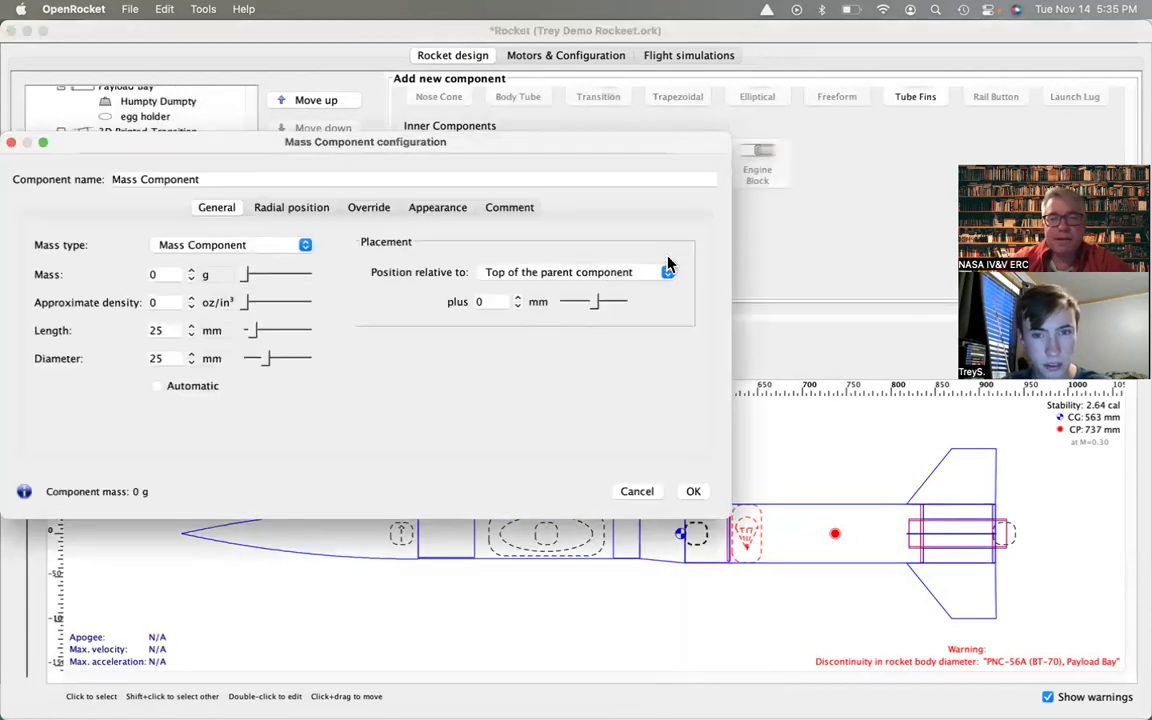
left_click(275, 250)
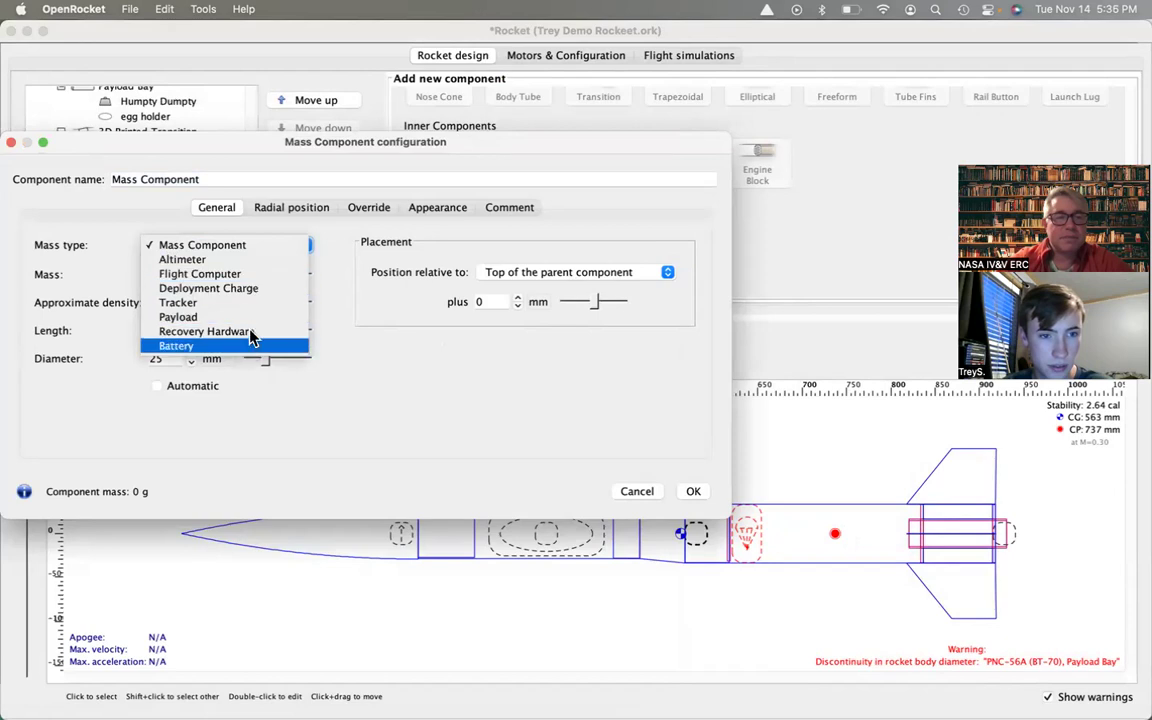
left_click(255, 250)
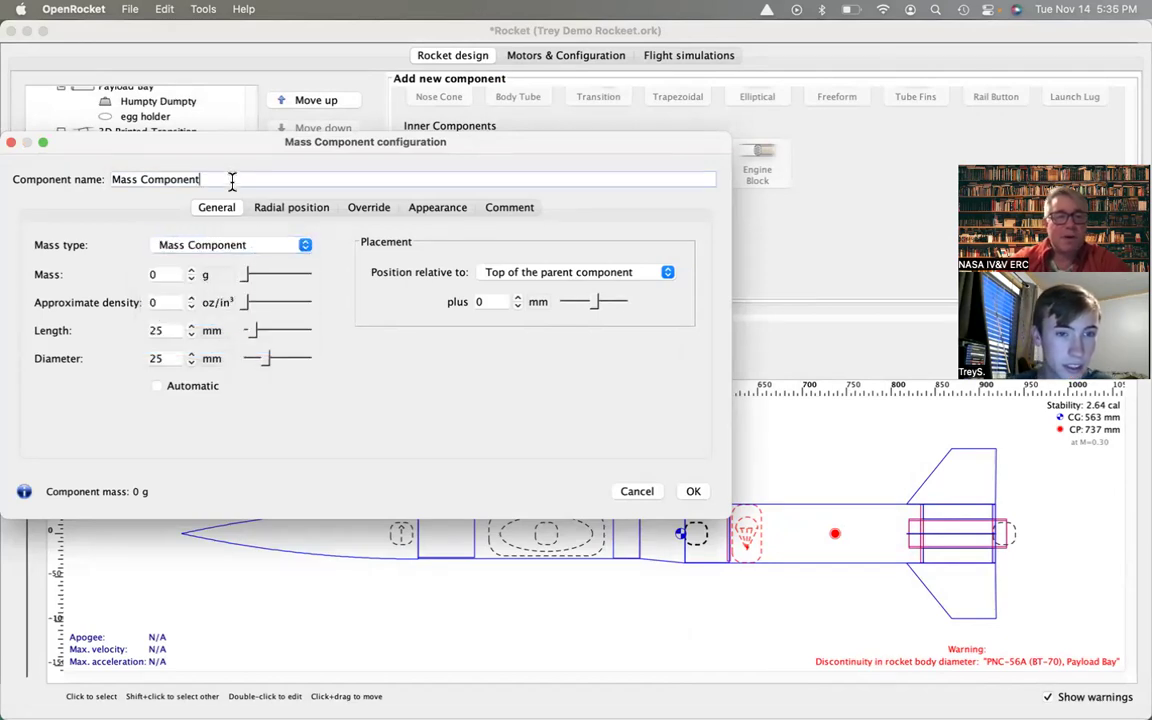
left_click_drag(231, 180, 63, 180)
type("Do")
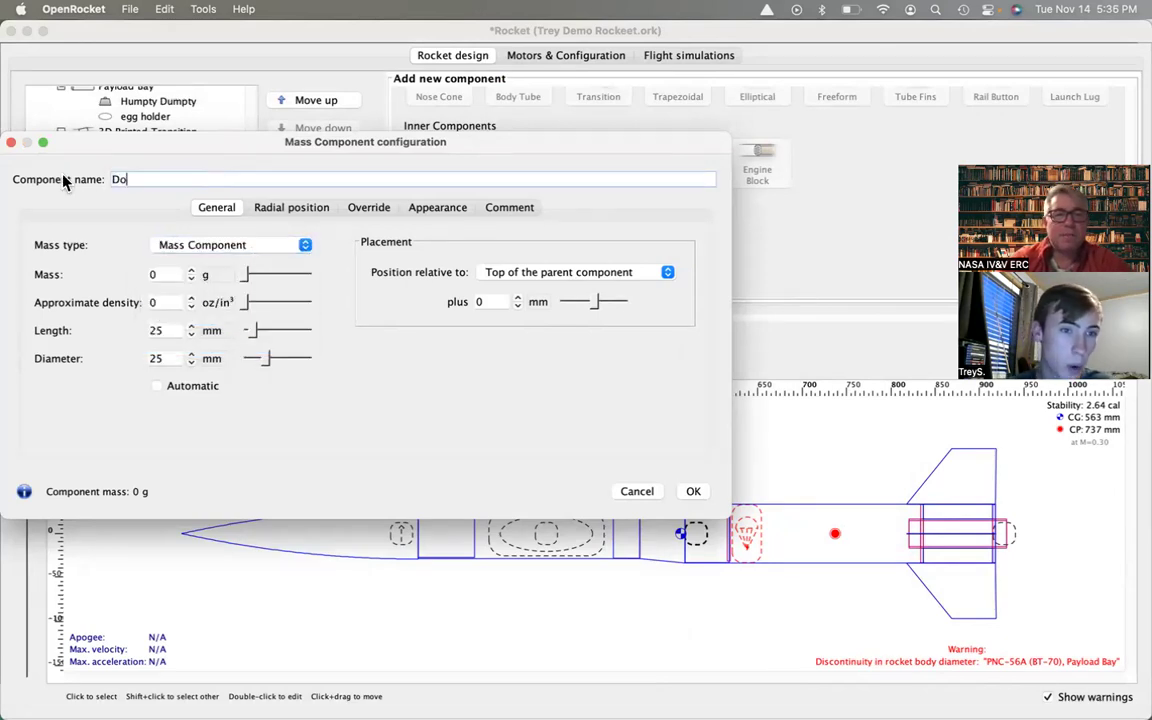
type("g Bard")
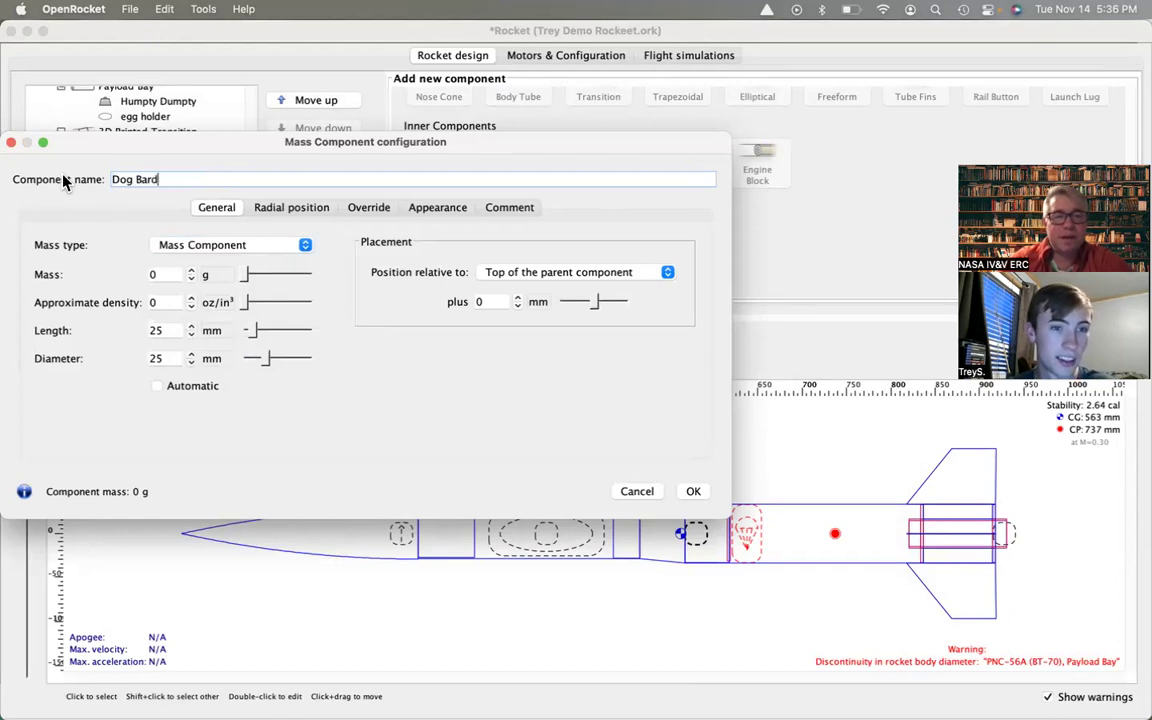
key("BackSpace")
type("f")
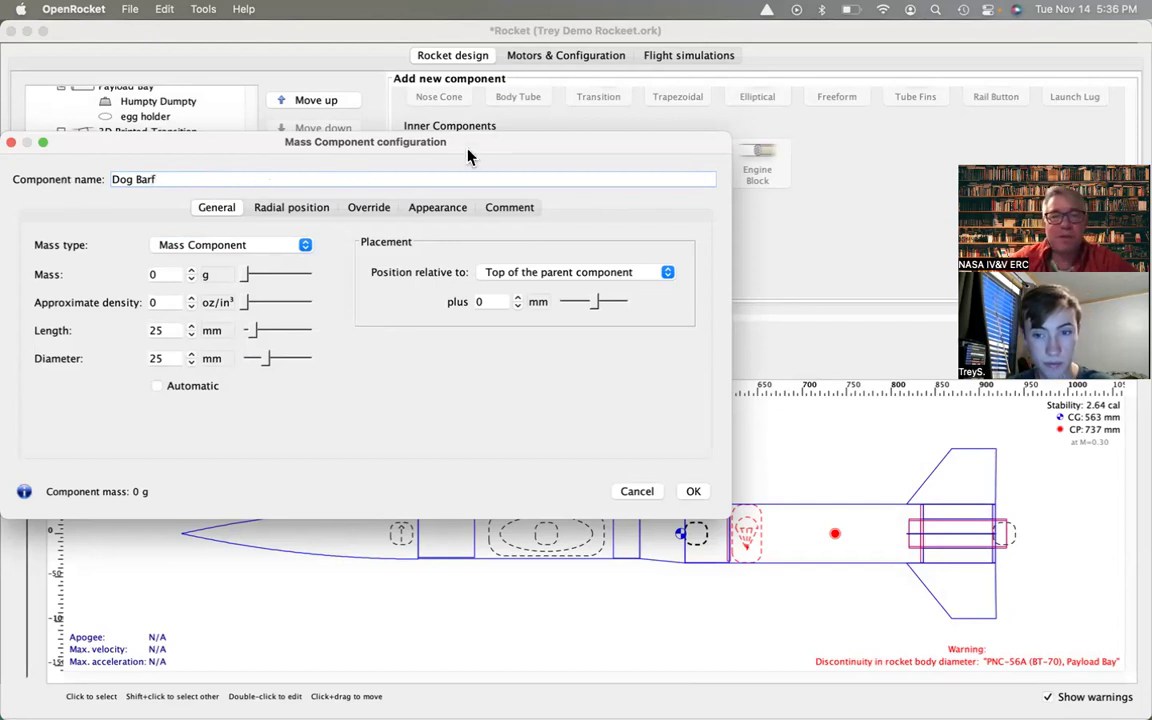
Set the Dog Barf component's mass to 15 g.
left_click_drag(475, 148, 545, 74)
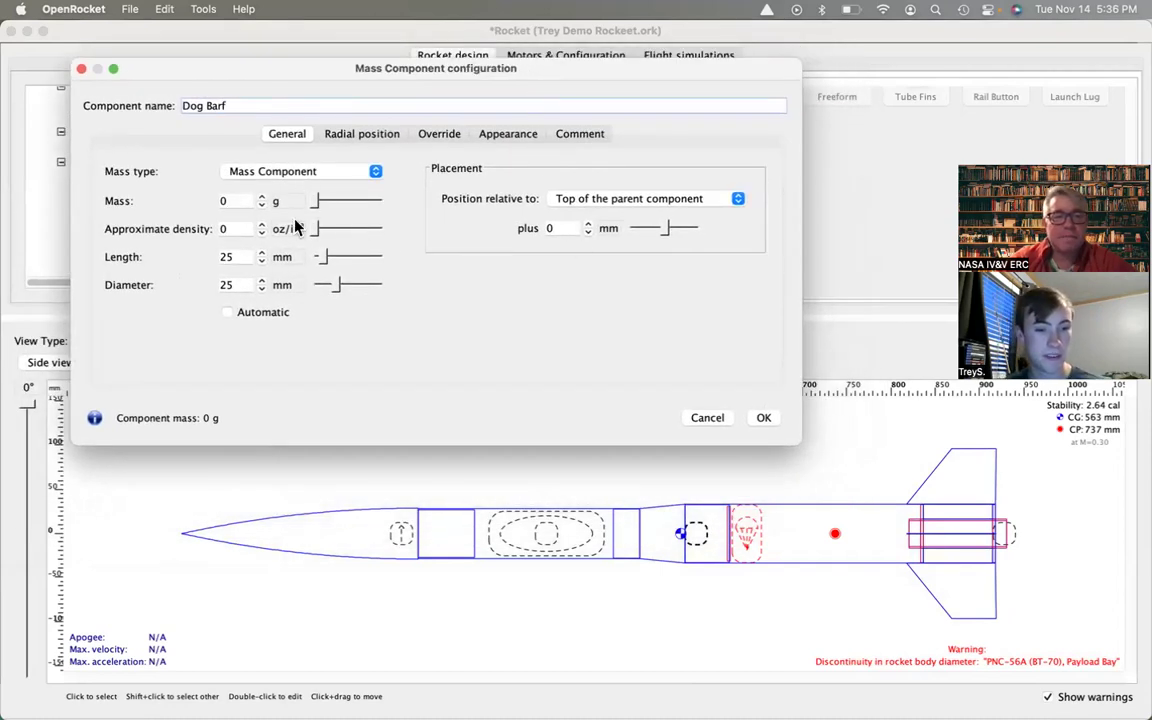
left_click(248, 205)
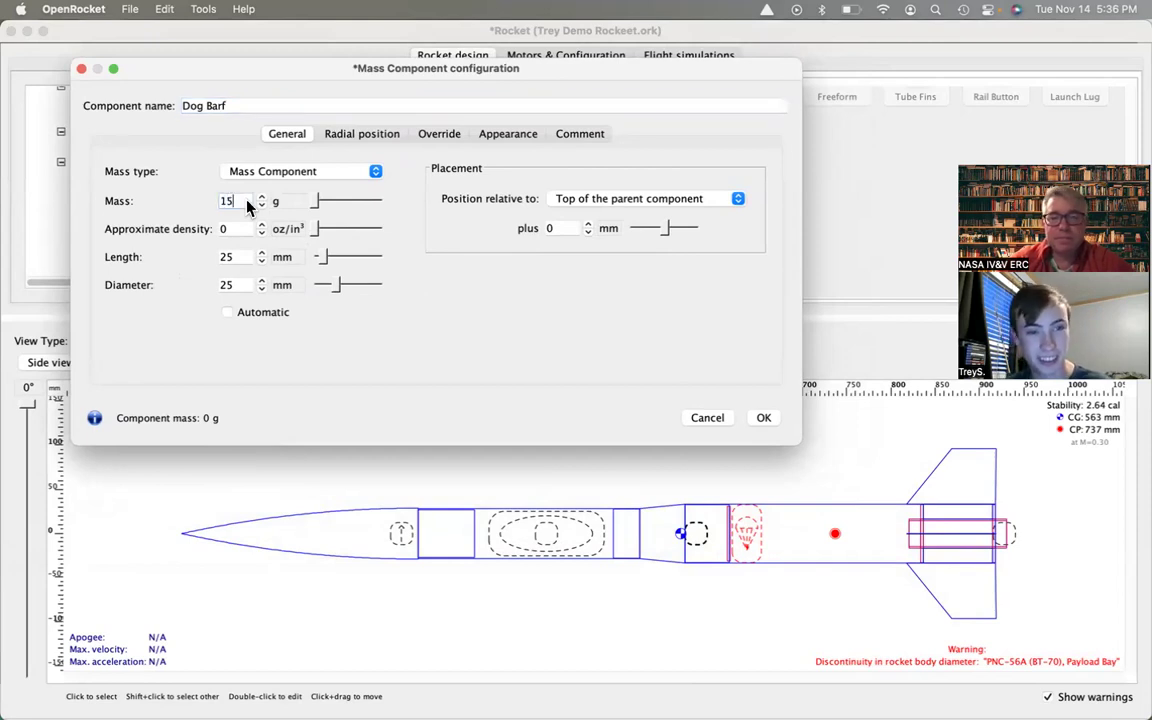
key("Tab")
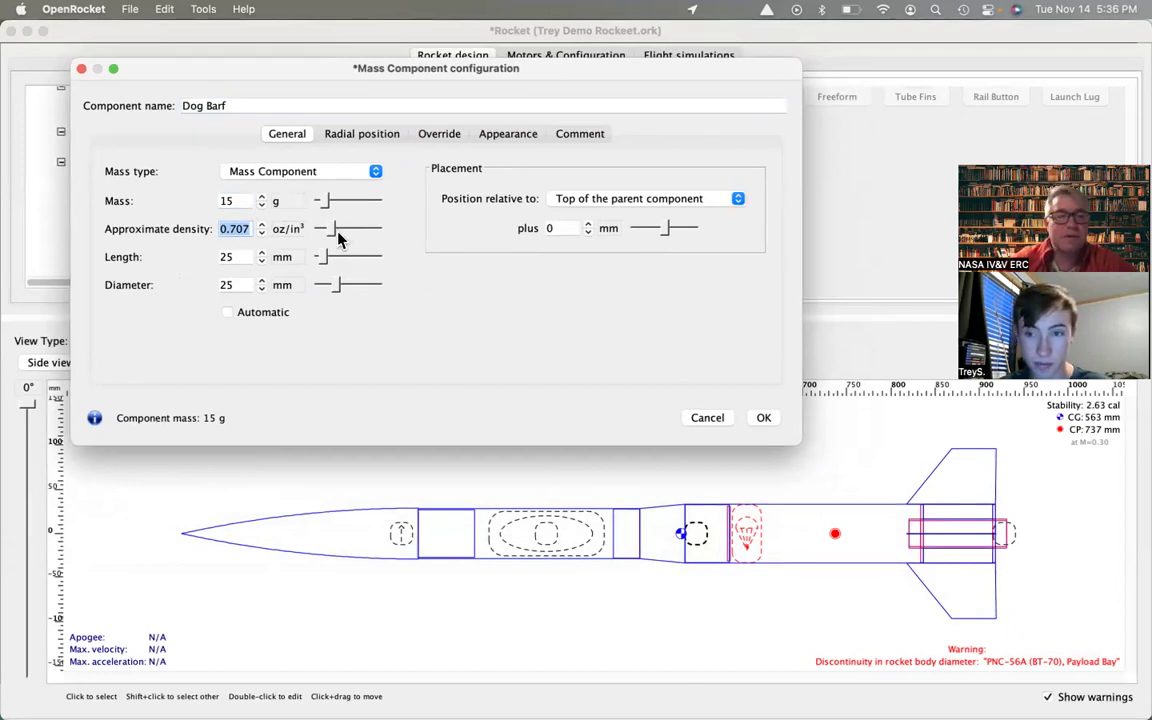
Position Dog Barf -130 mm from the bottom of the parent component, and make it 100 mm long and 61 mm in diameter.
left_click(662, 200)
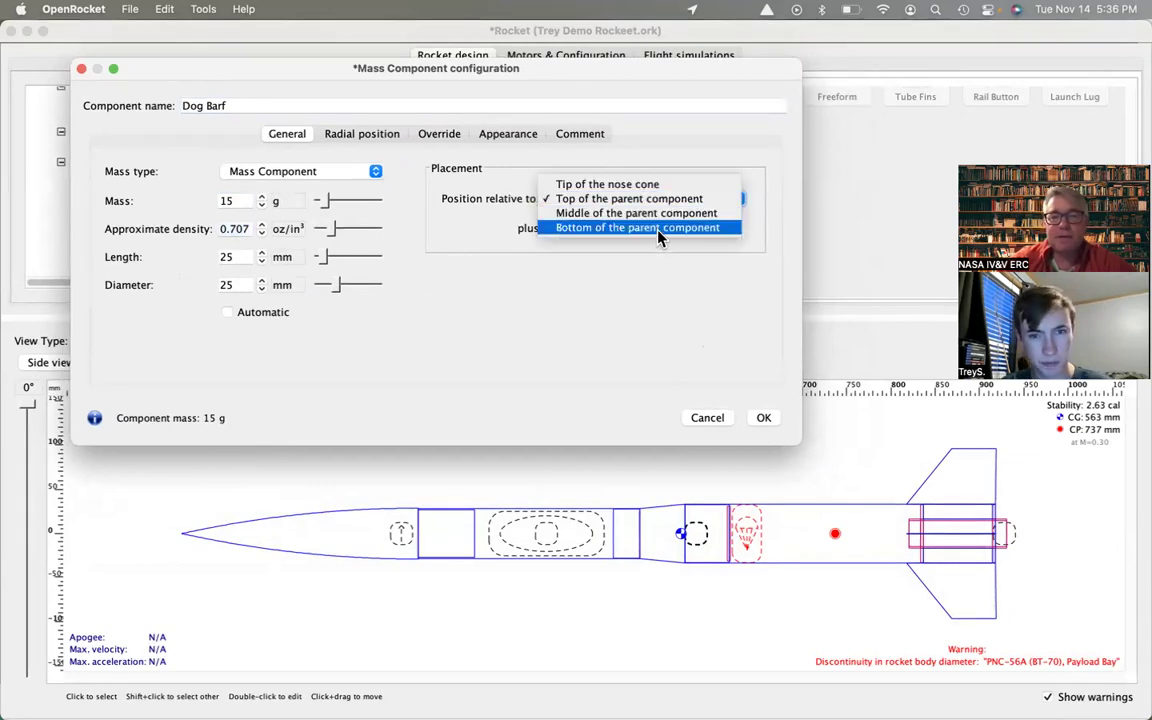
left_click(660, 228)
mouse_move(634, 230)
left_mouse_down()
mouse_move(661, 231)
mouse_move(650, 232)
left_mouse_up()
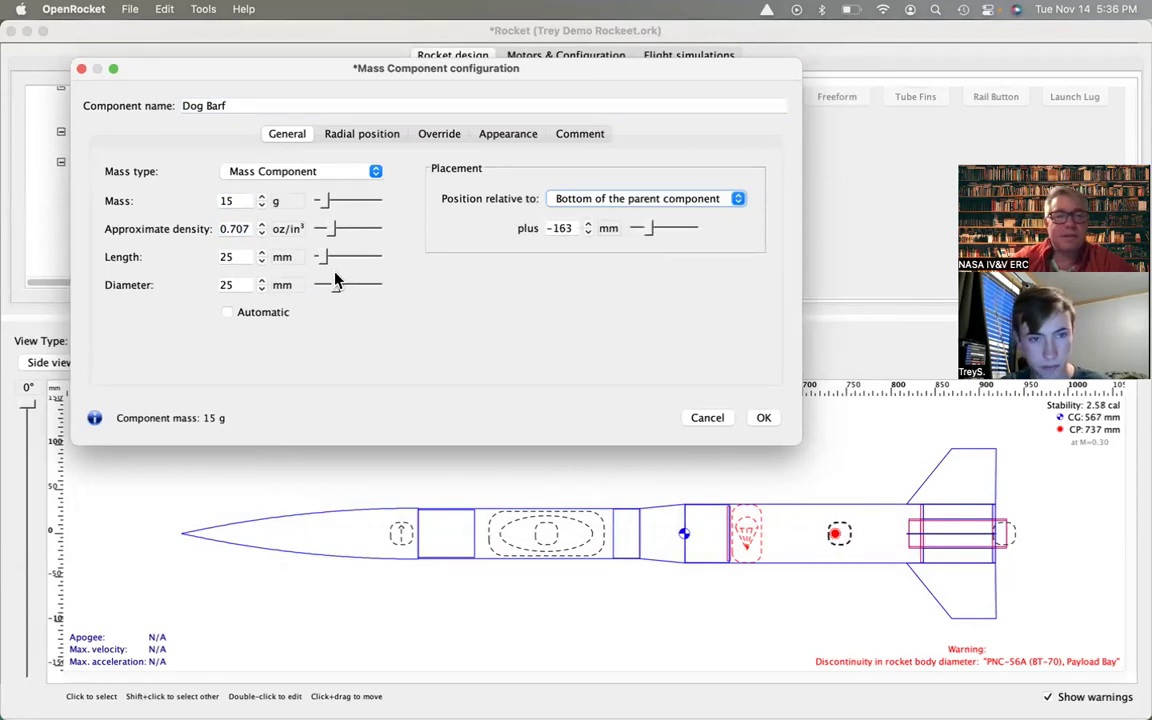
left_click_drag(337, 288, 348, 256)
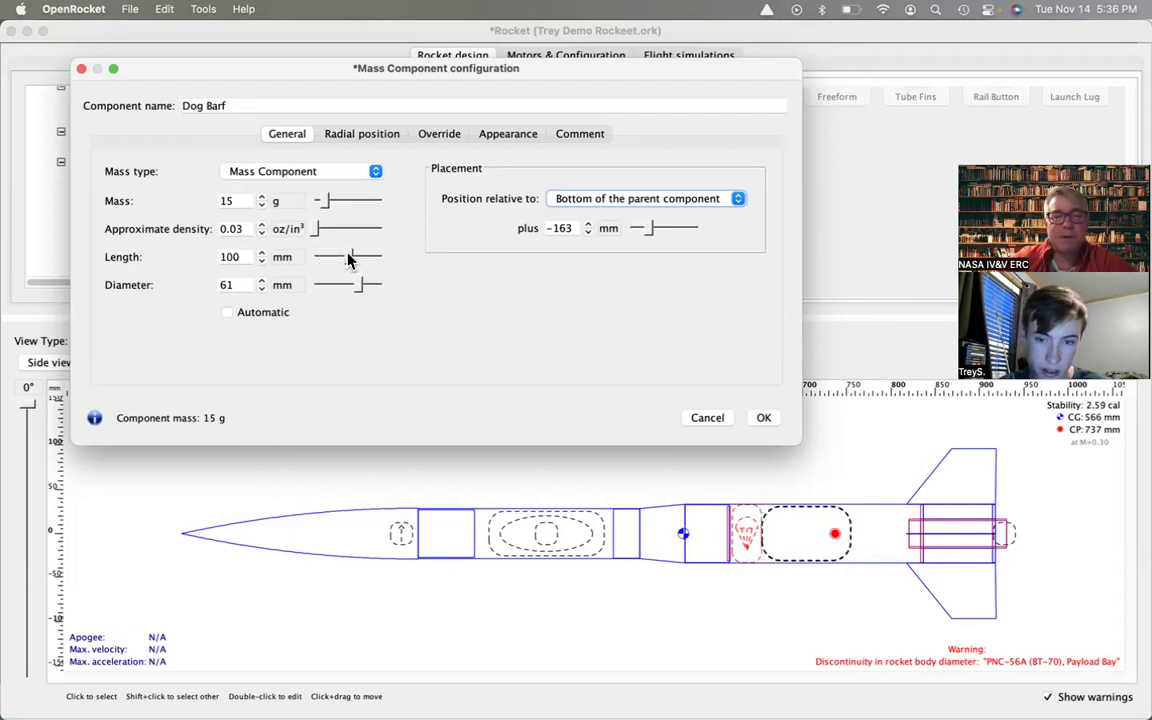
left_click_drag(644, 233, 652, 234)
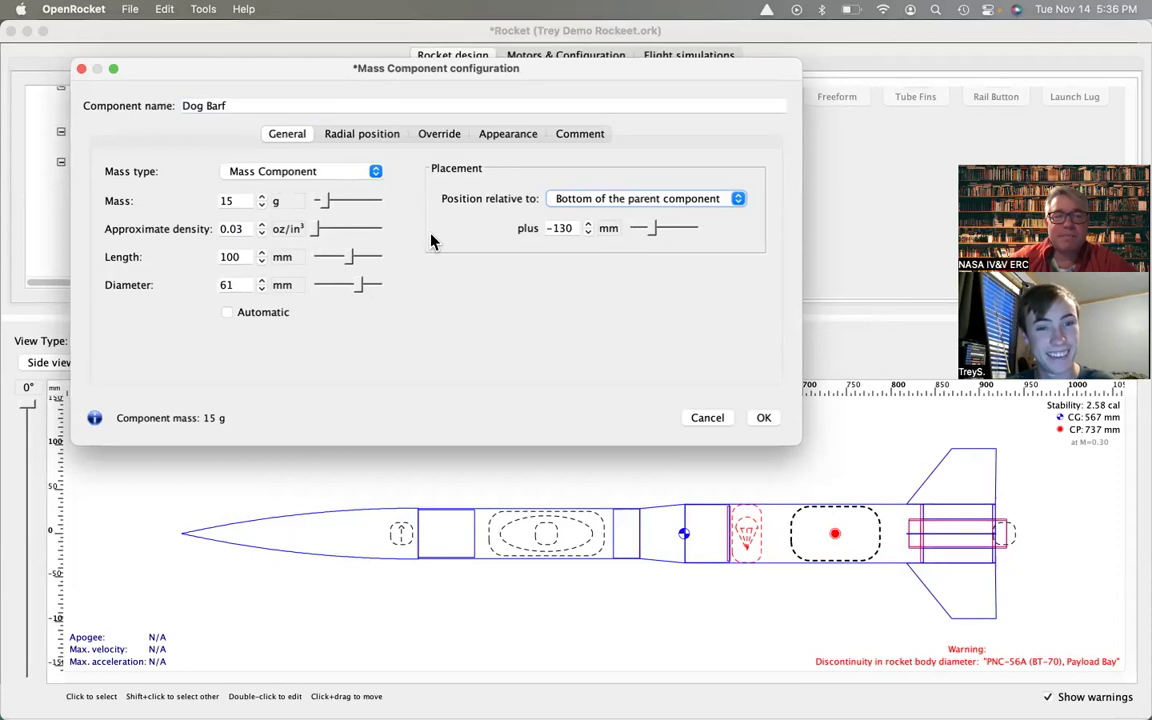
Set the Dog Barf component's mass to 10 g and accept its configuration.
left_click(236, 200)
type("10")
key("Tab")
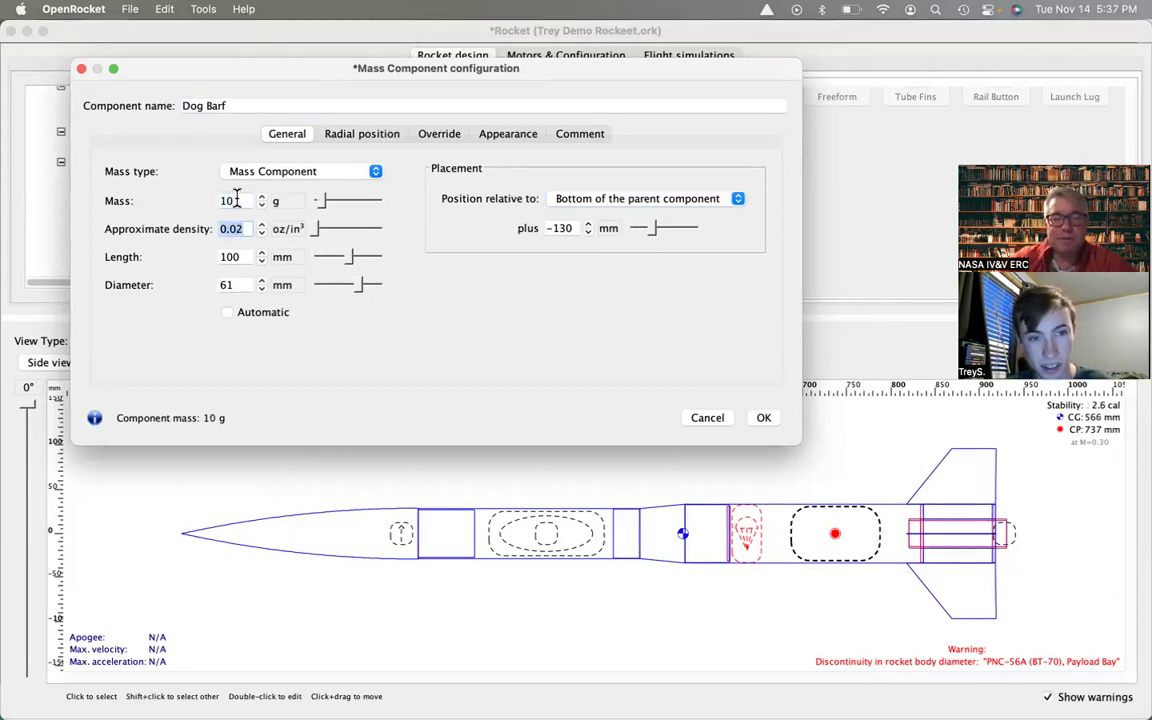
left_click(772, 424)
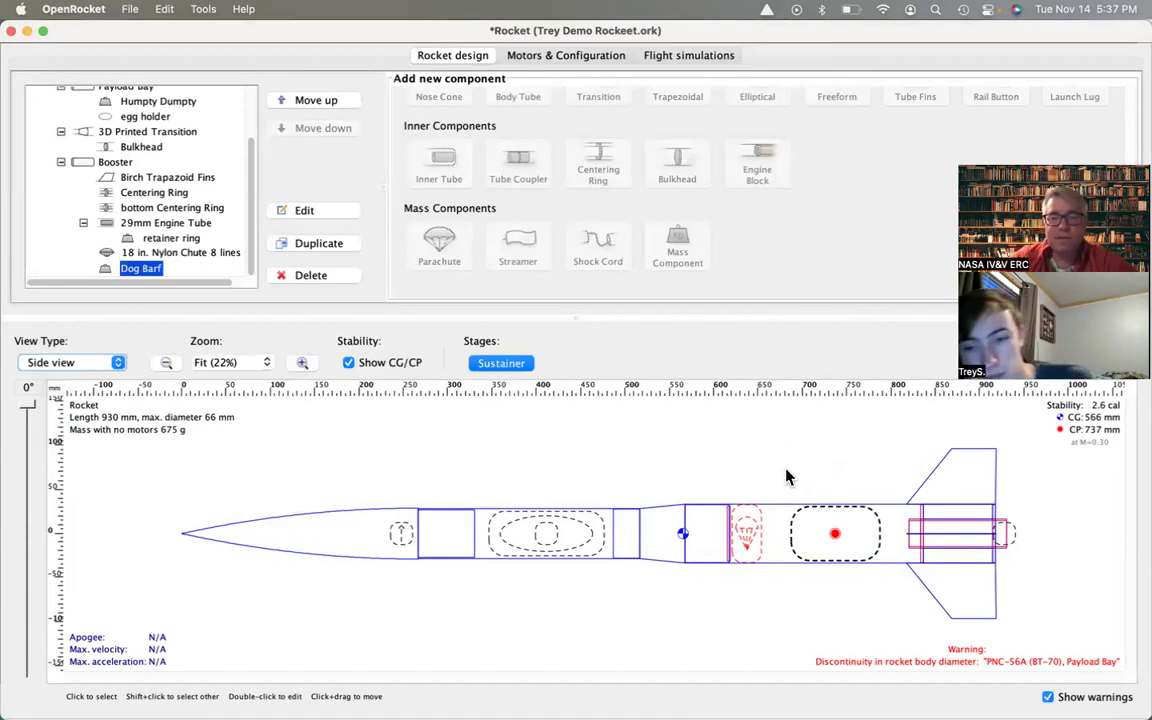
Add a shock cord to the Booster, made of Kevlar 12-strand (14 mm, 9/16 in) and 1000 mm long.
left_click(124, 165)
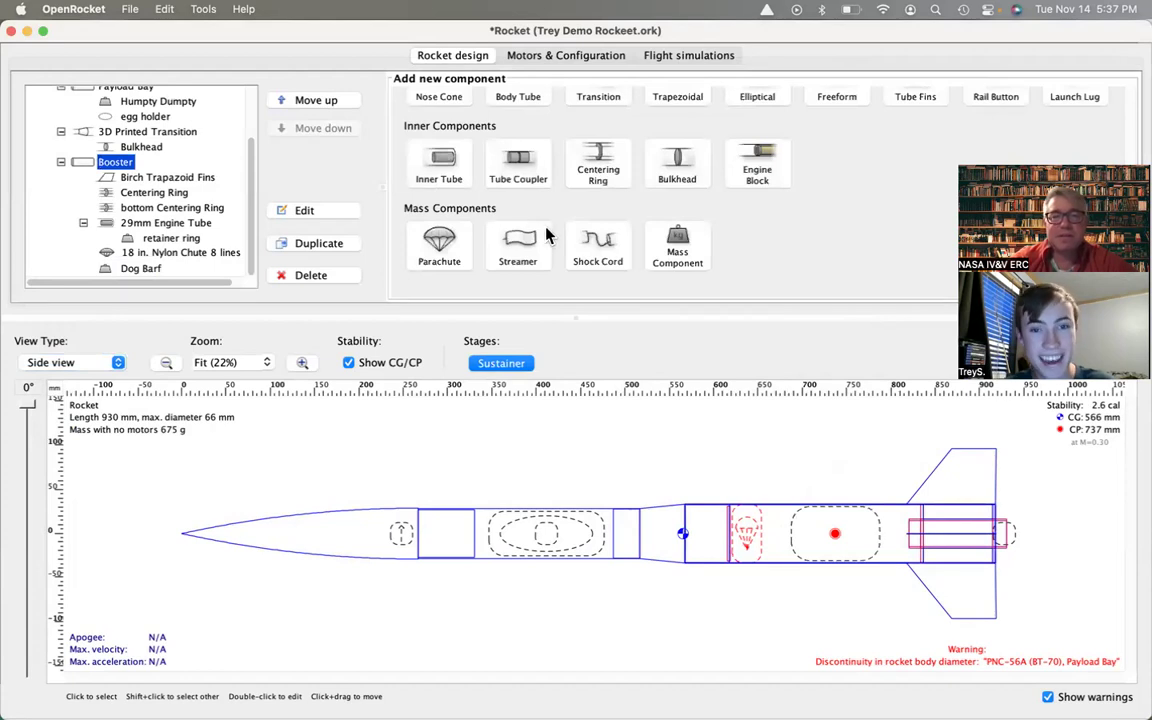
left_click(600, 252)
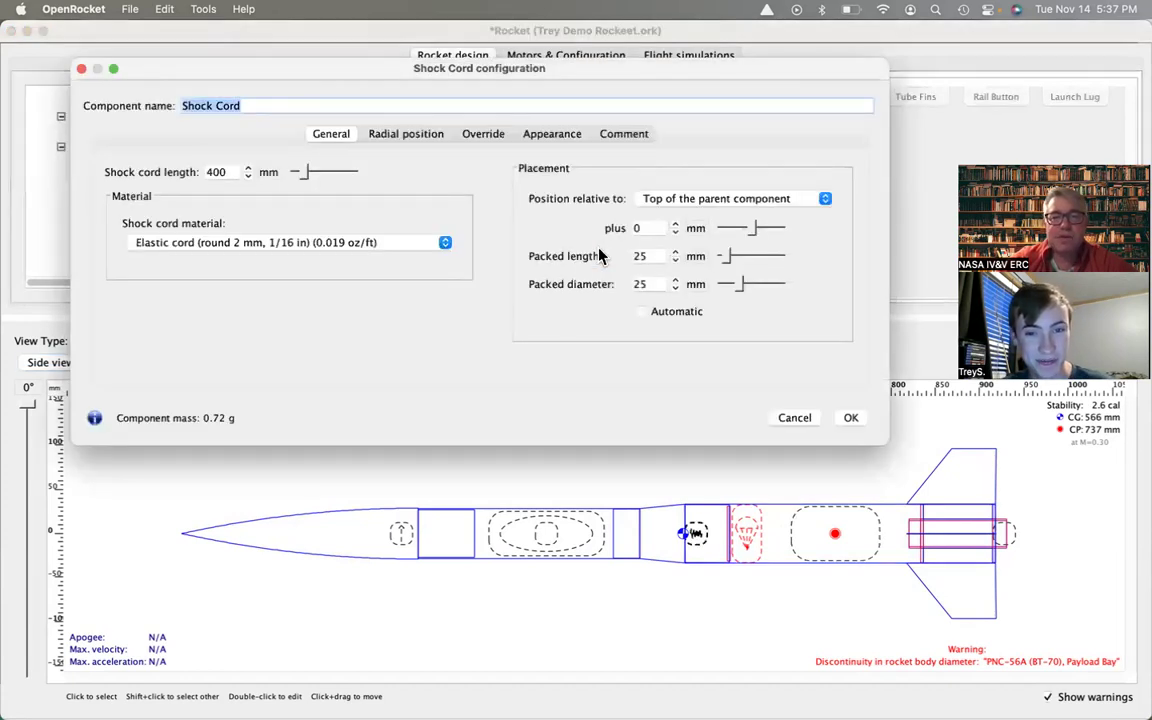
left_click(375, 243)
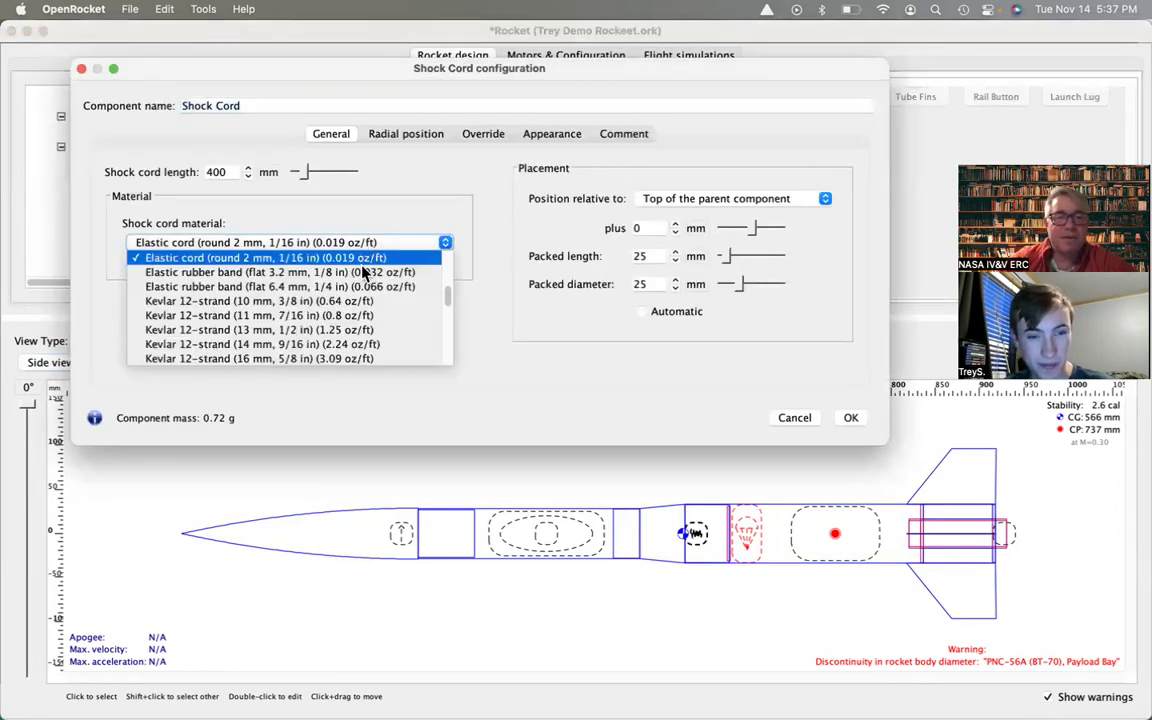
left_click(373, 345)
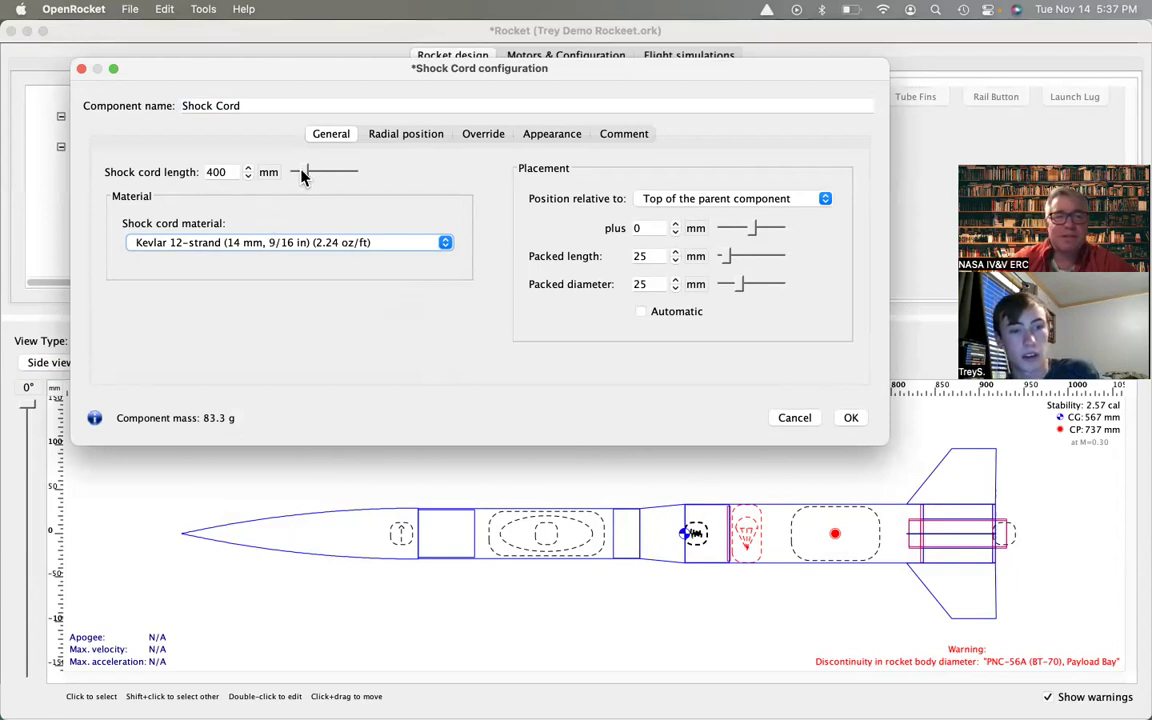
left_click_drag(305, 175, 325, 177)
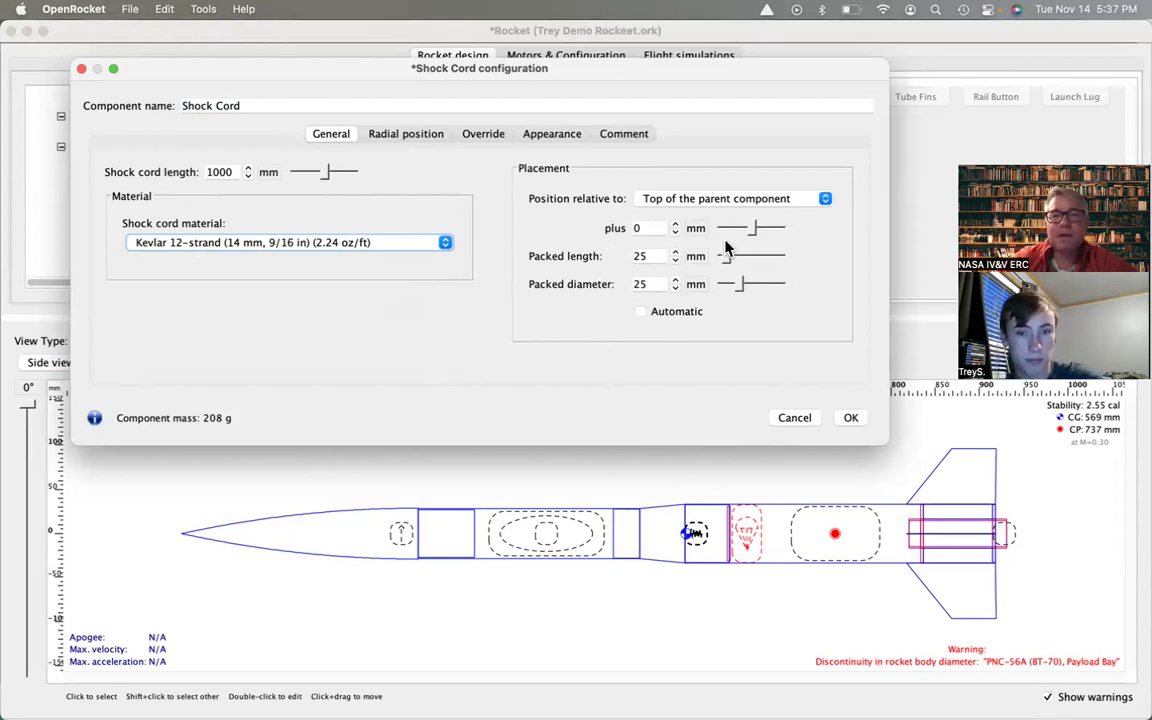
Position the shock cord relative to the bottom of the parent component with an offset of about -171 mm.
left_click(764, 196)
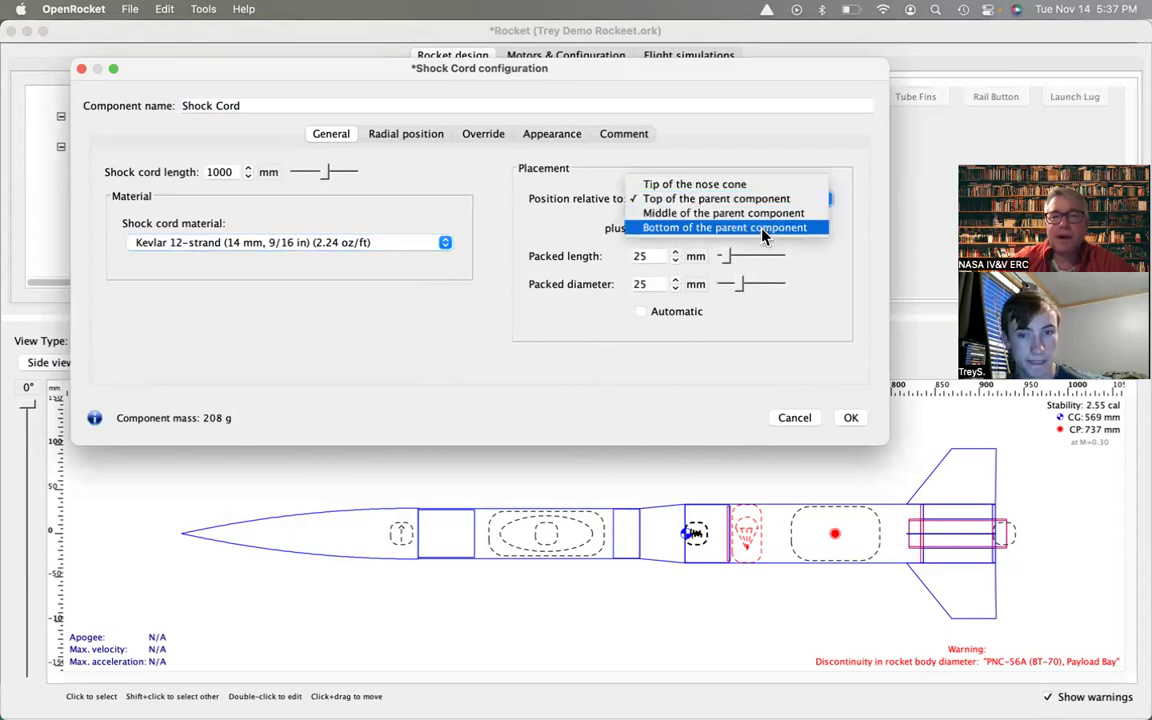
left_click(764, 228)
left_click_drag(725, 226, 736, 230)
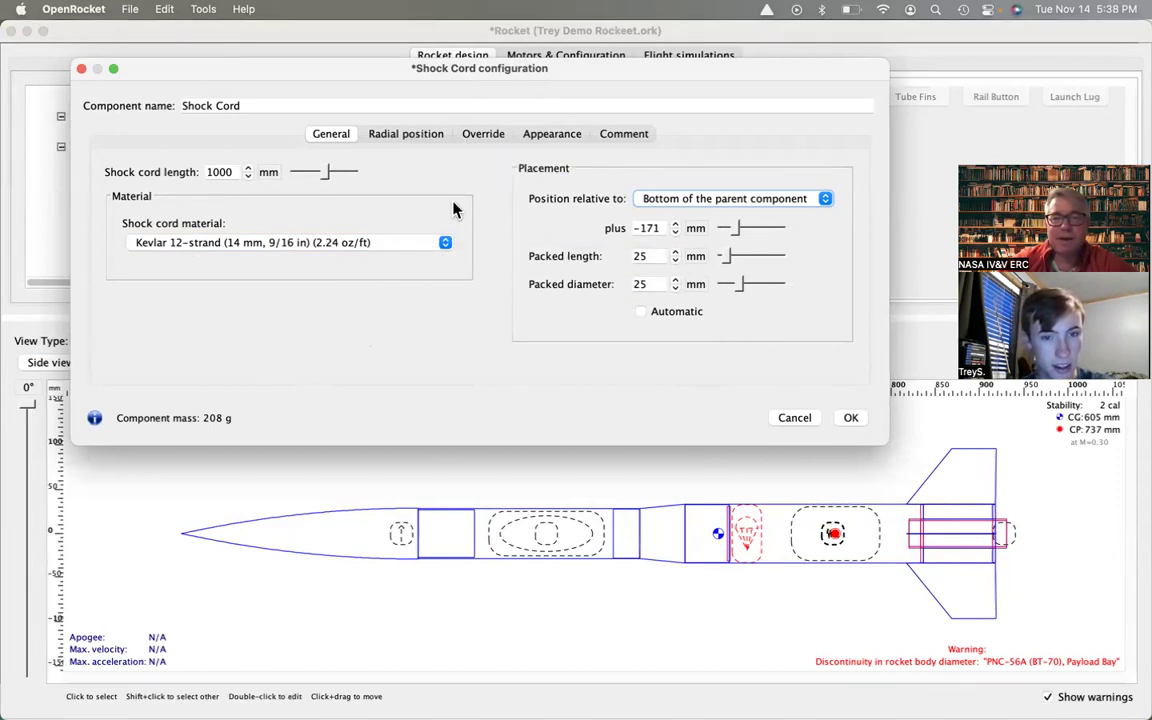
Override the shock cord's mass with 3 g.
left_click(489, 137)
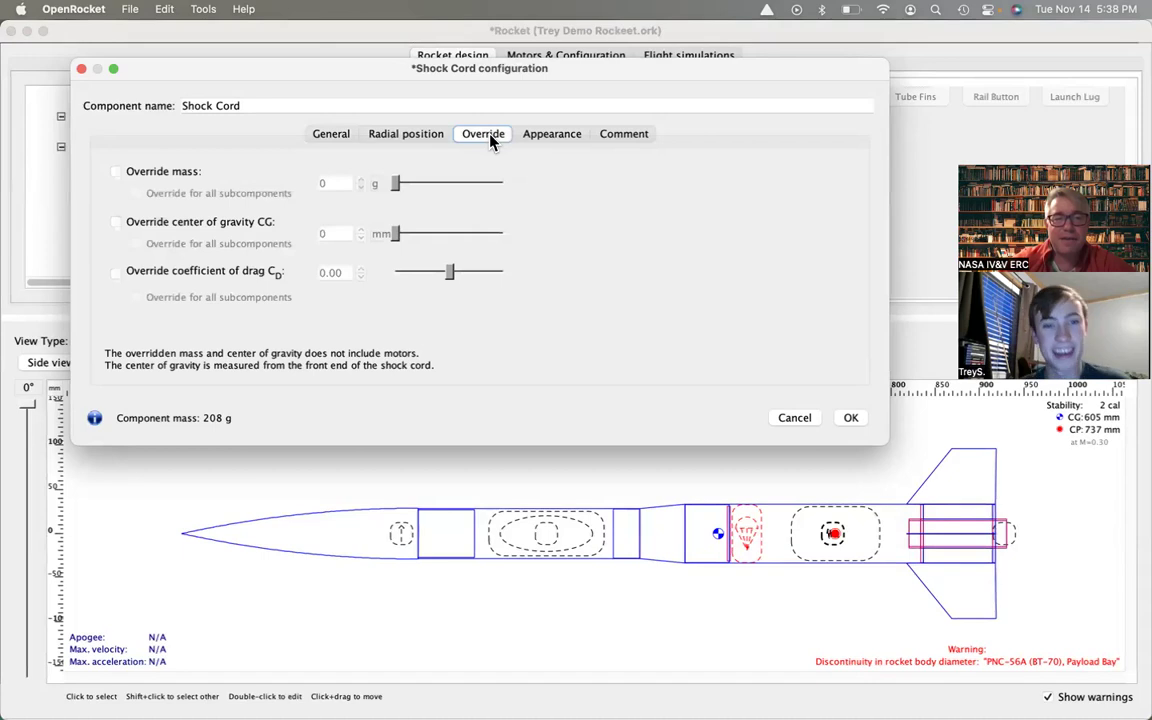
left_click(116, 171)
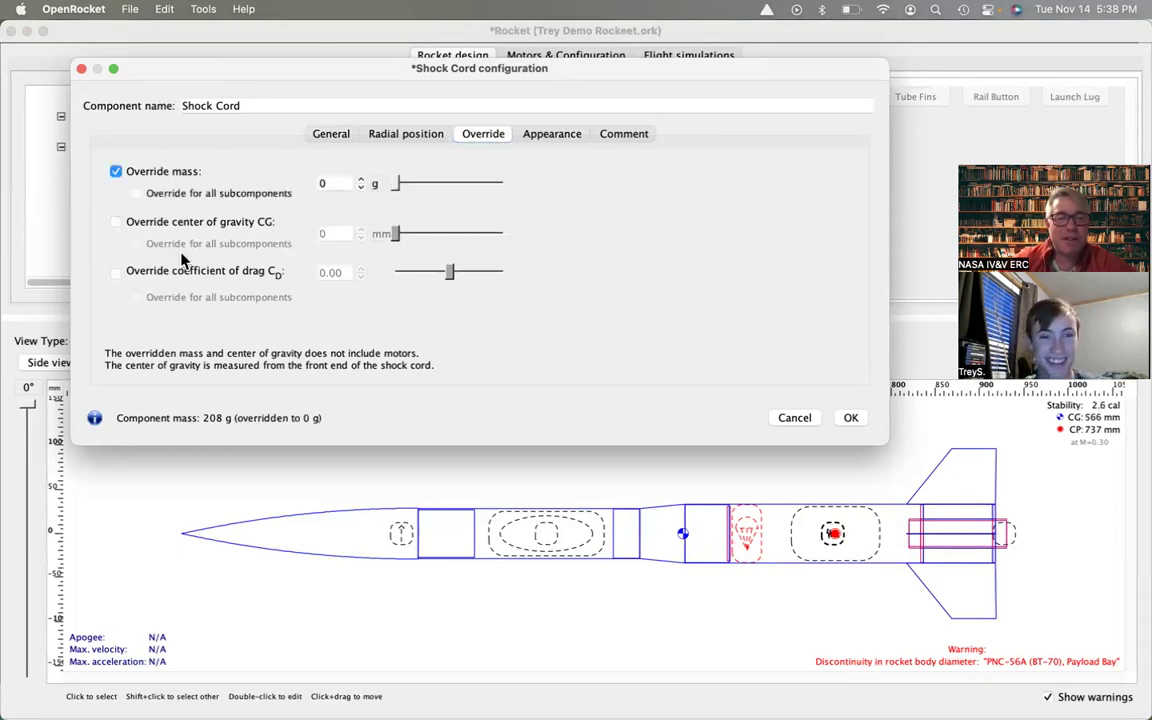
left_click(335, 183)
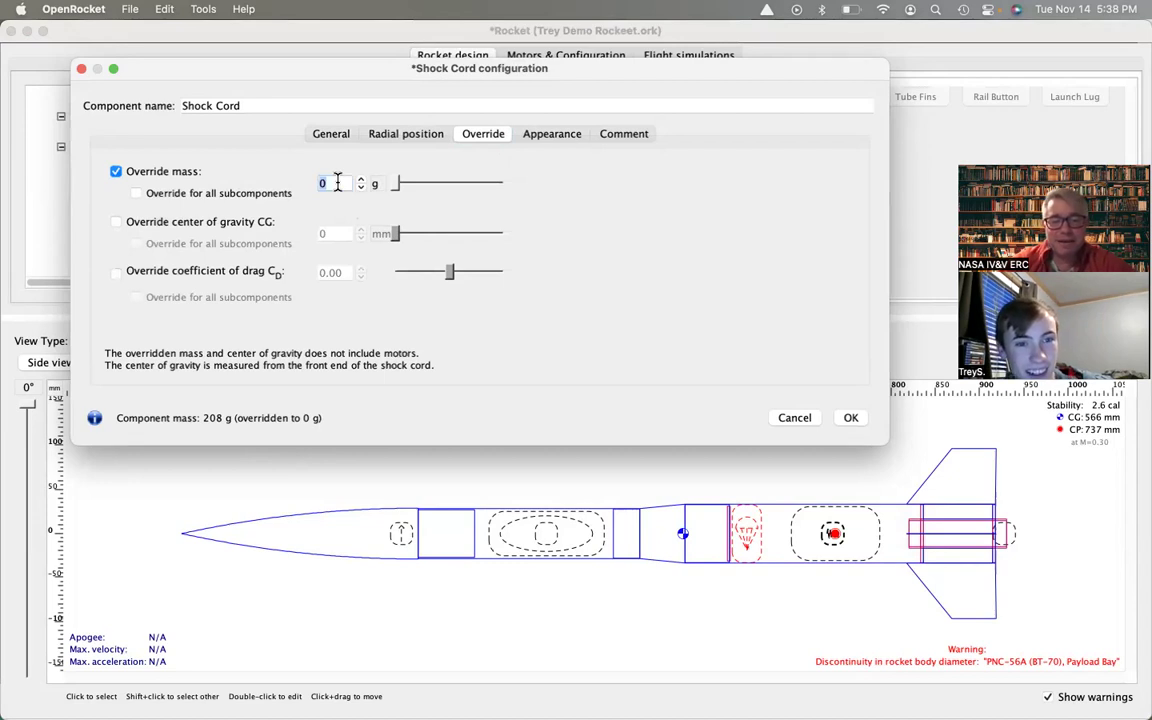
type("3")
key("Return")
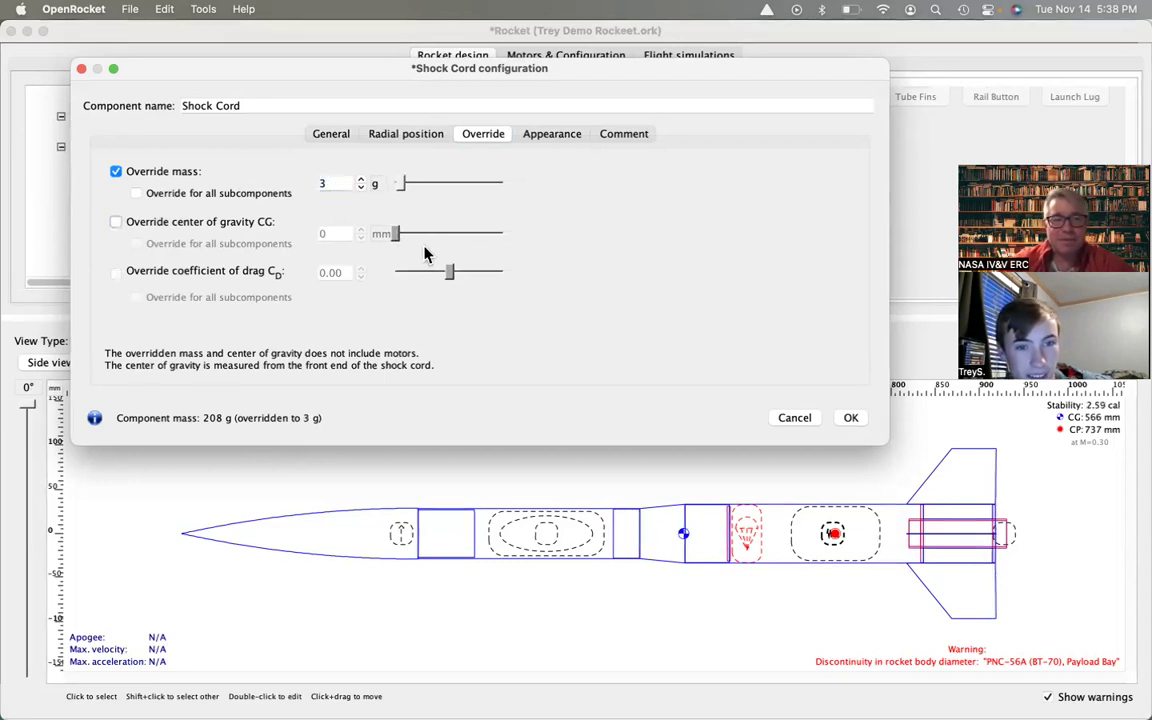
Override the shock cord's mass with 5 g and accept its configuration.
key("Return")
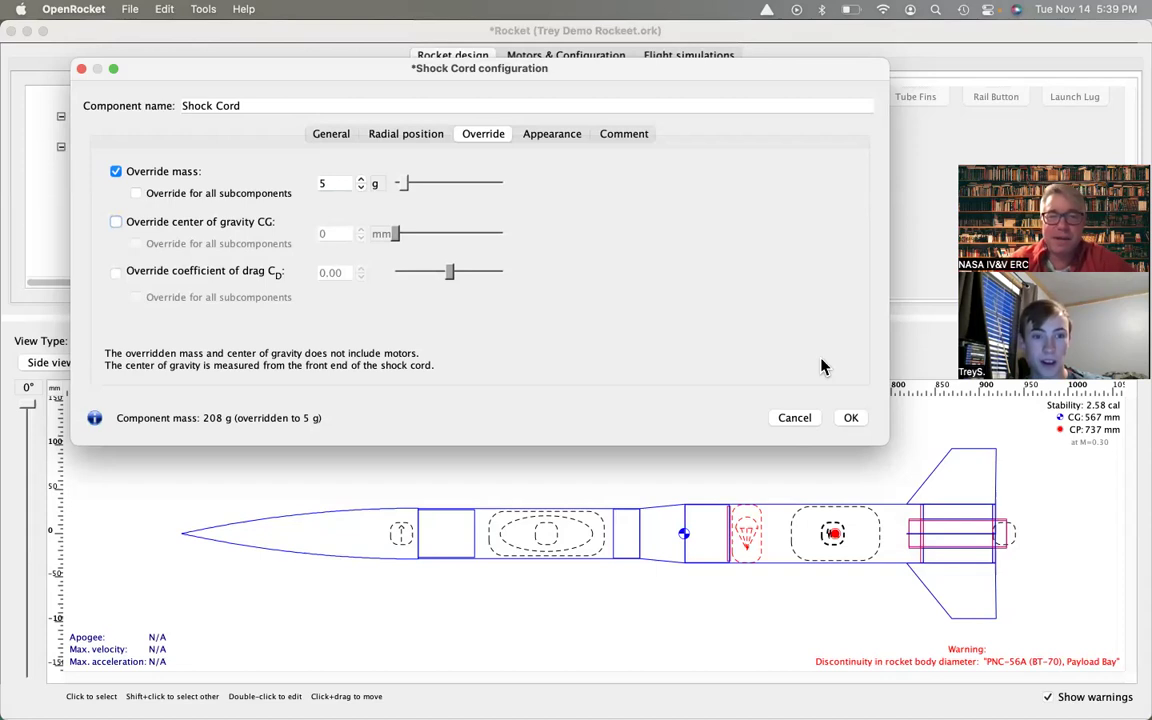
left_click(852, 418)
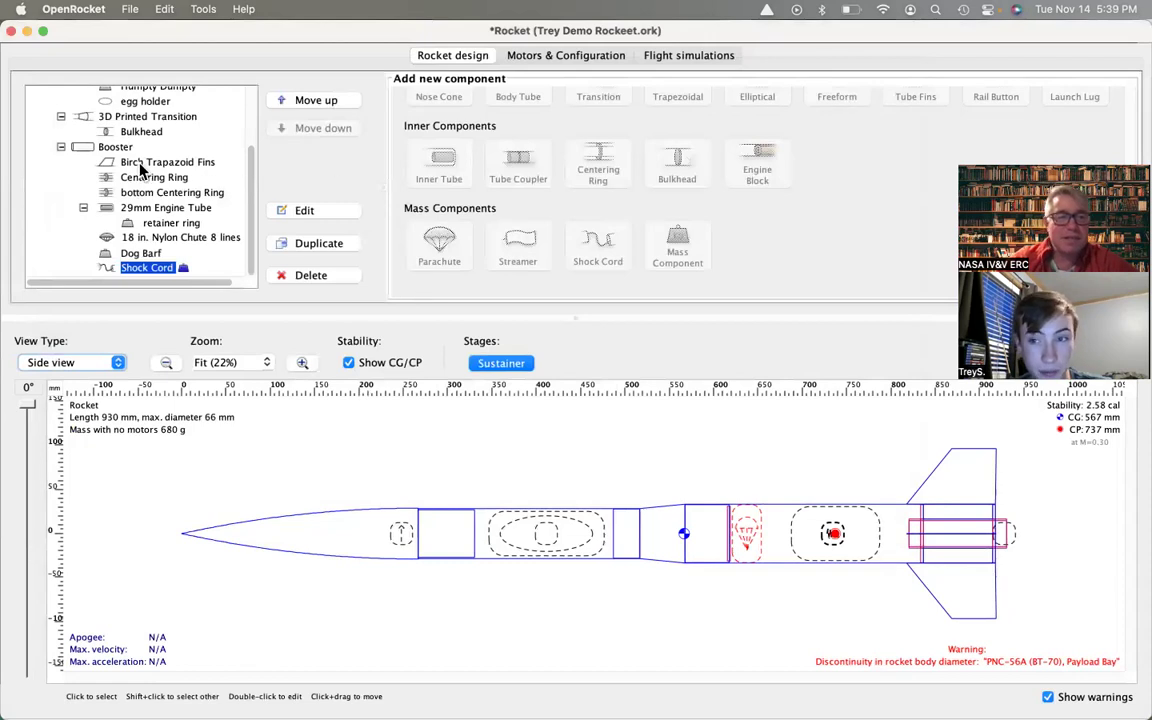
Define the 29mm Engine Tube as the motor mount and start a new motor configuration for it.
left_click(592, 57)
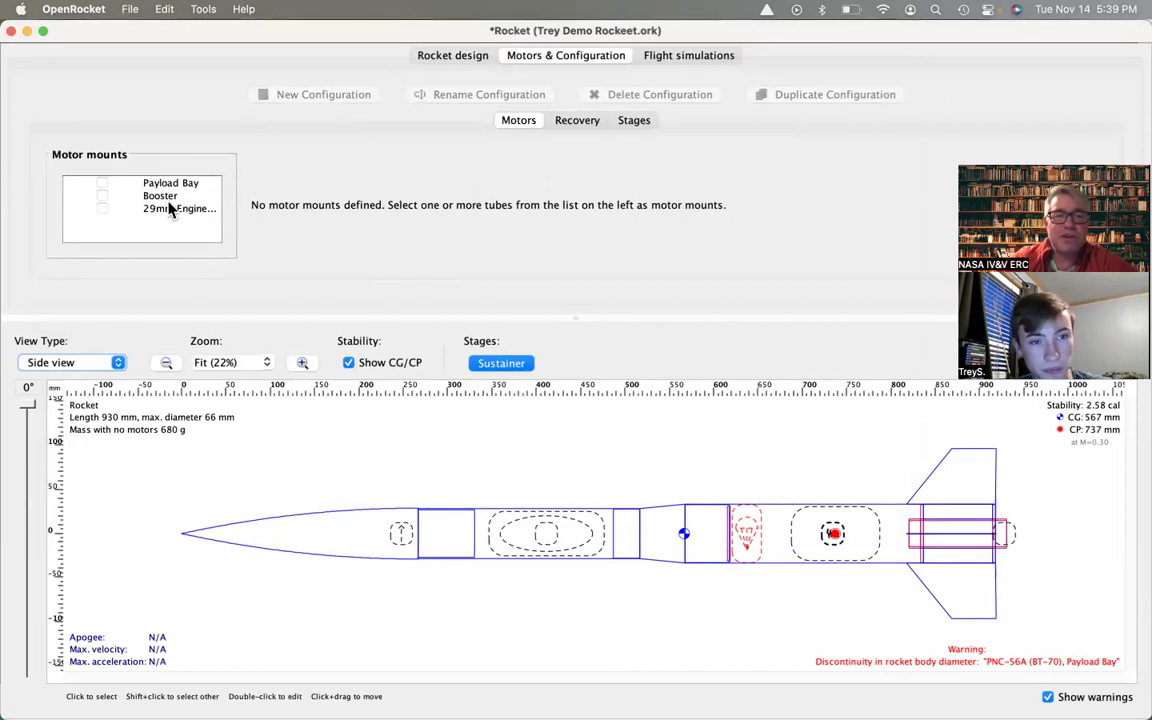
left_click(101, 210)
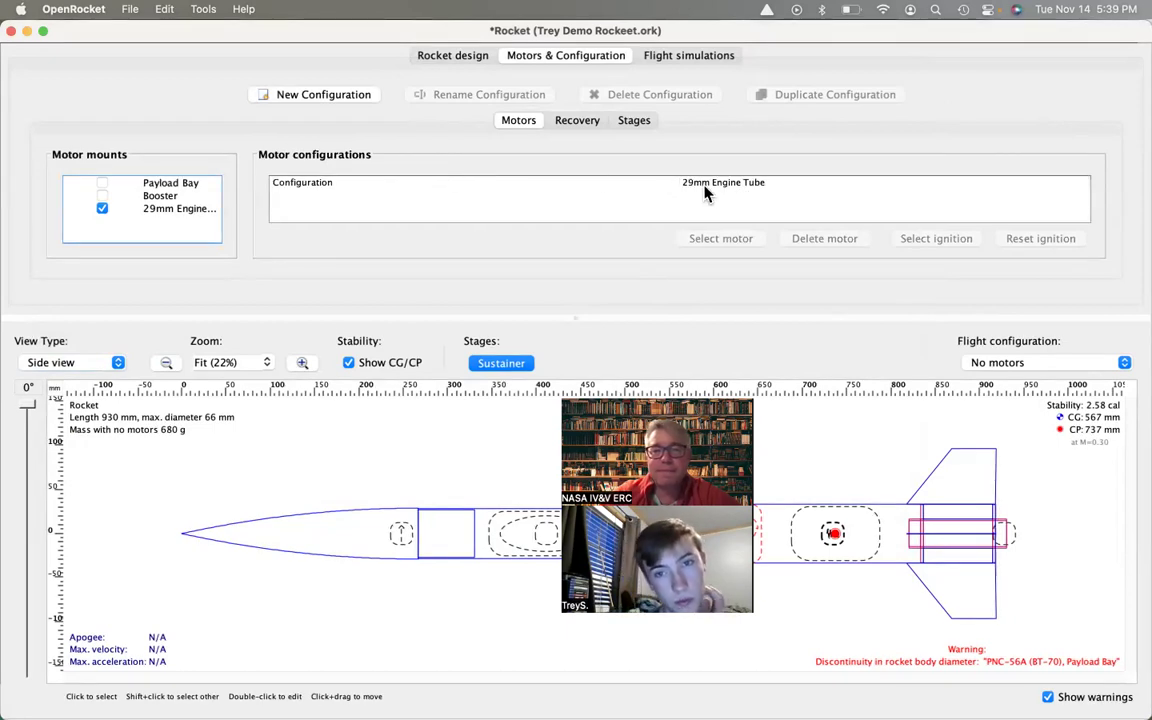
left_click(358, 97)
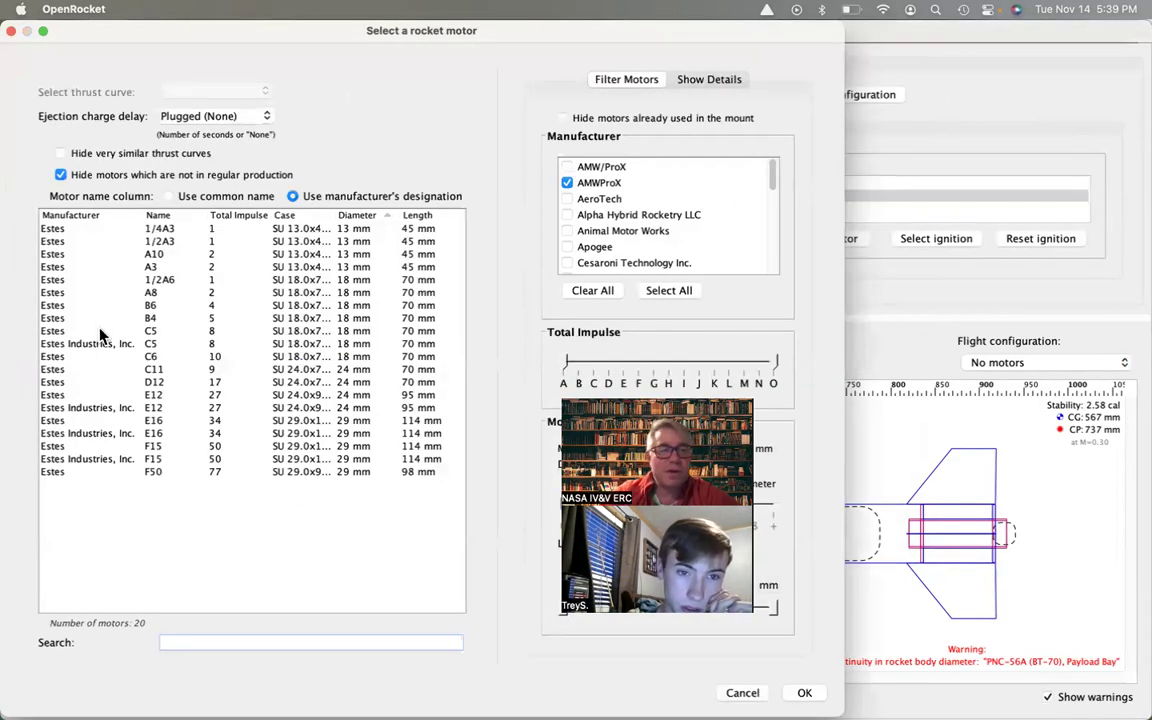
Include motors out of regular production and restrict the manufacturer filter to AeroTech, excluding AMWProX, Estes and Estes Industries, Inc.
left_click(62, 176)
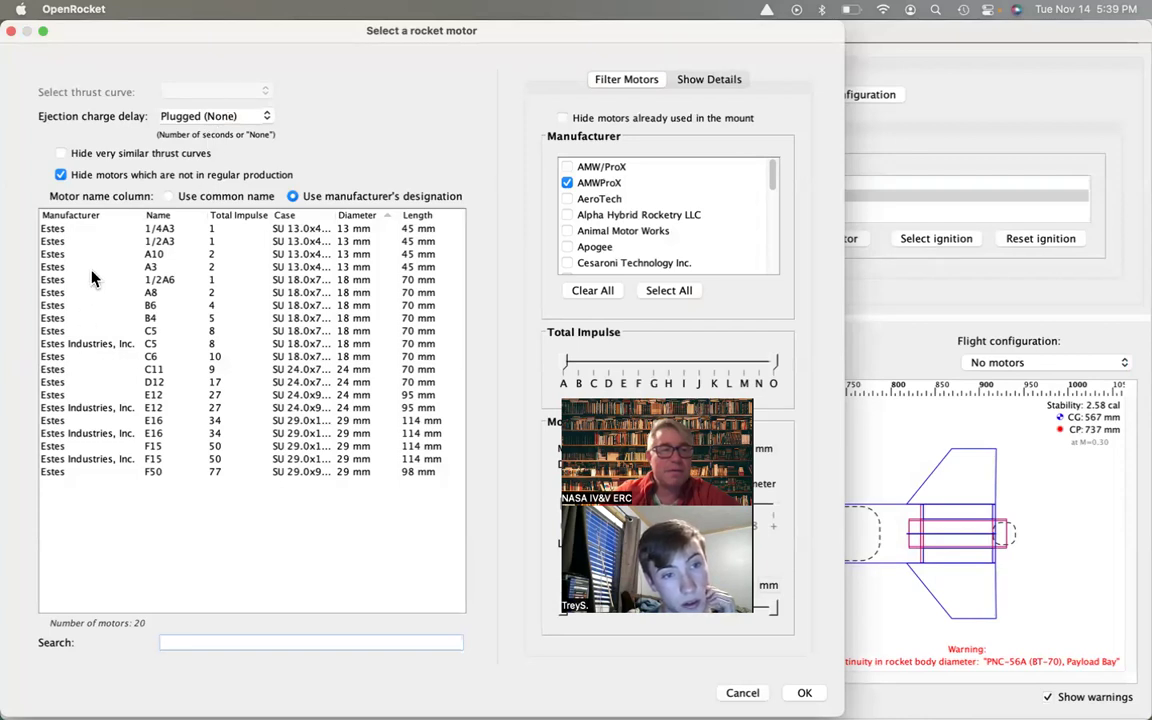
left_click(61, 175)
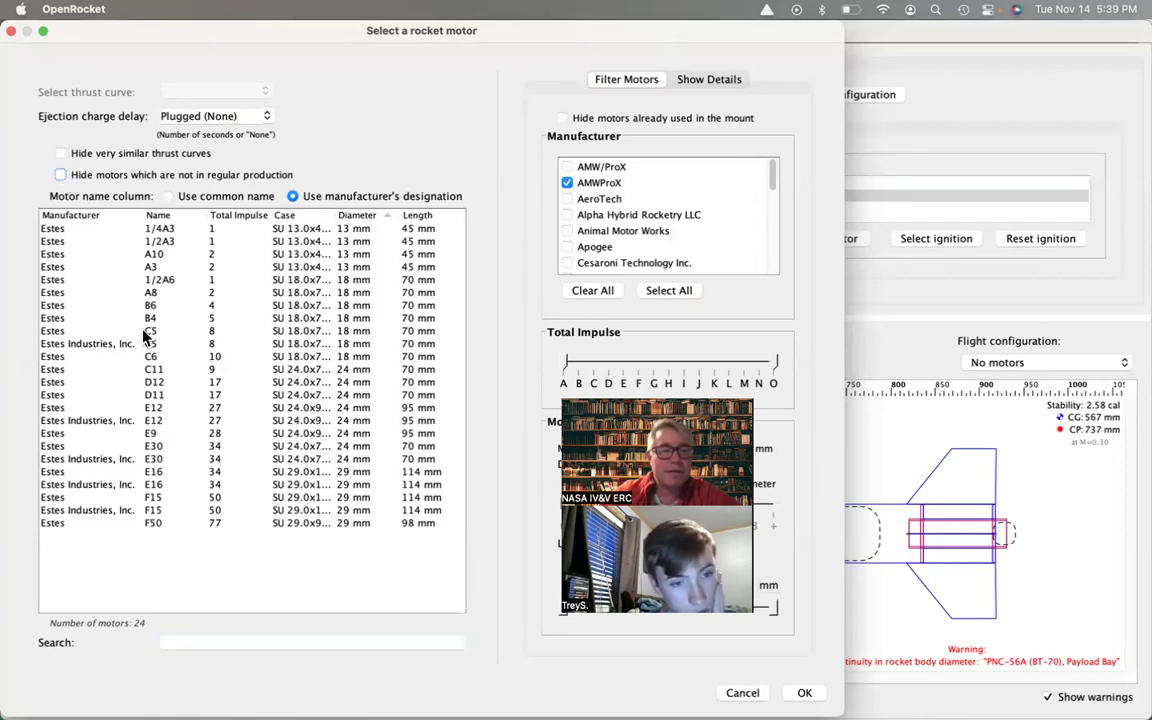
left_click(568, 184)
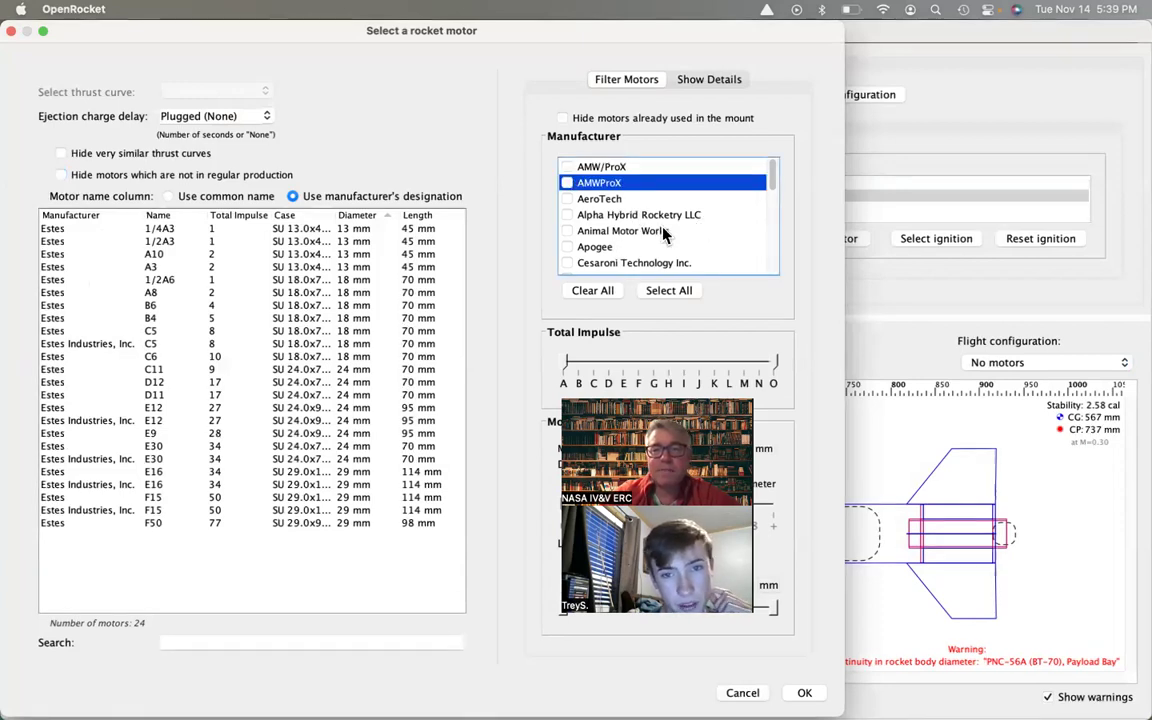
scroll(663, 233, "down", 2)
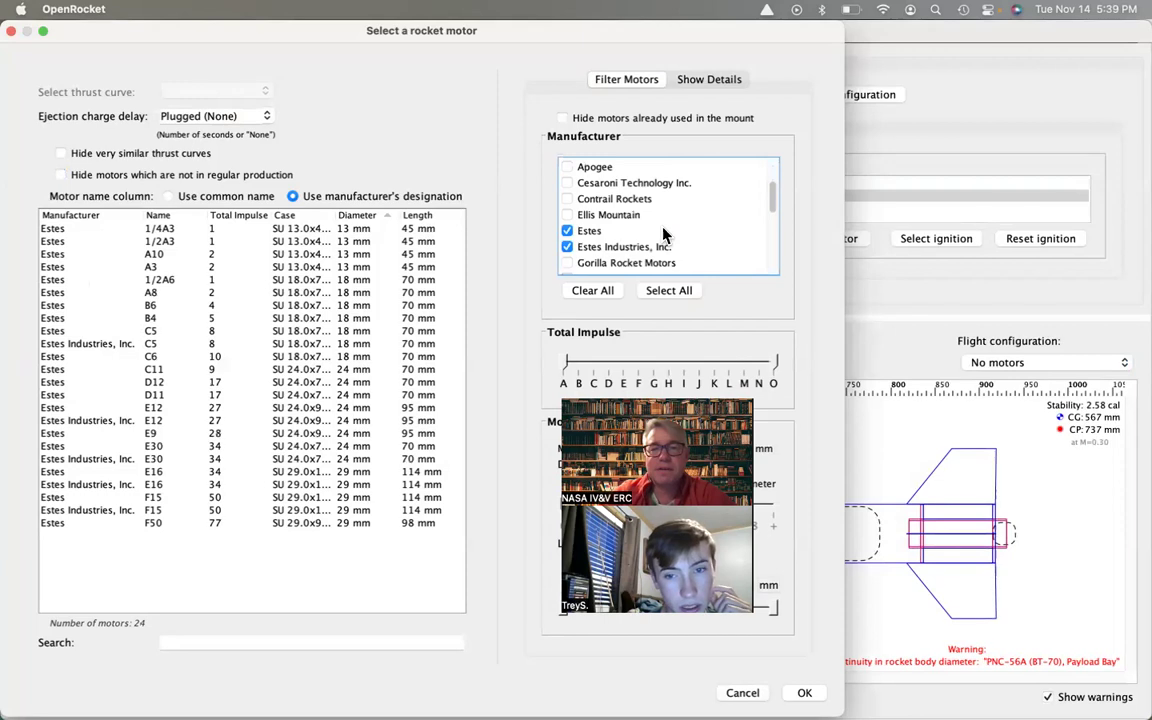
scroll(663, 233, "down", 1)
left_click(567, 214)
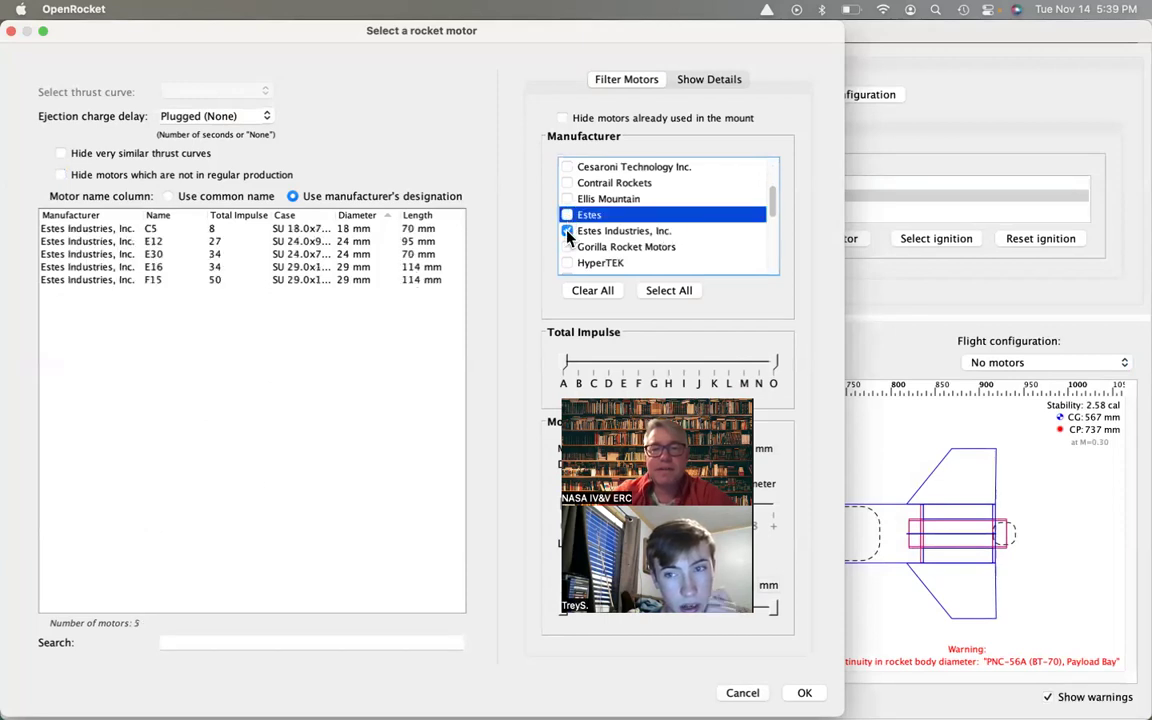
left_click(567, 231)
scroll(648, 240, "down", 2)
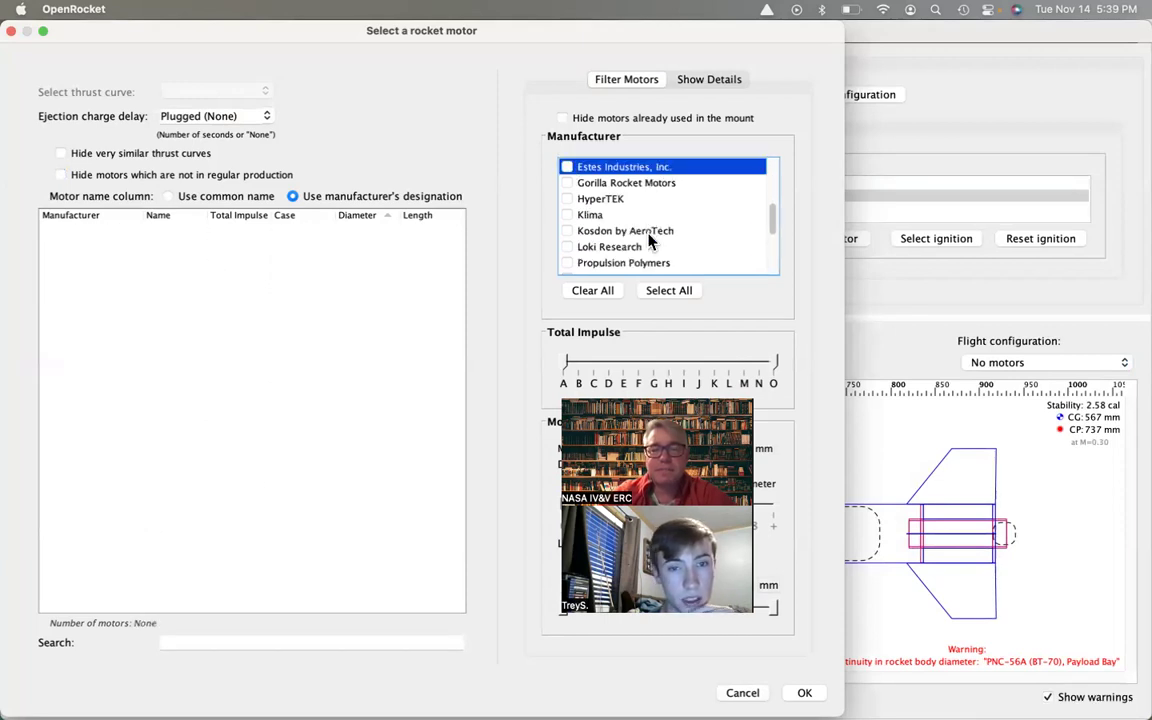
scroll(648, 240, "up", 3)
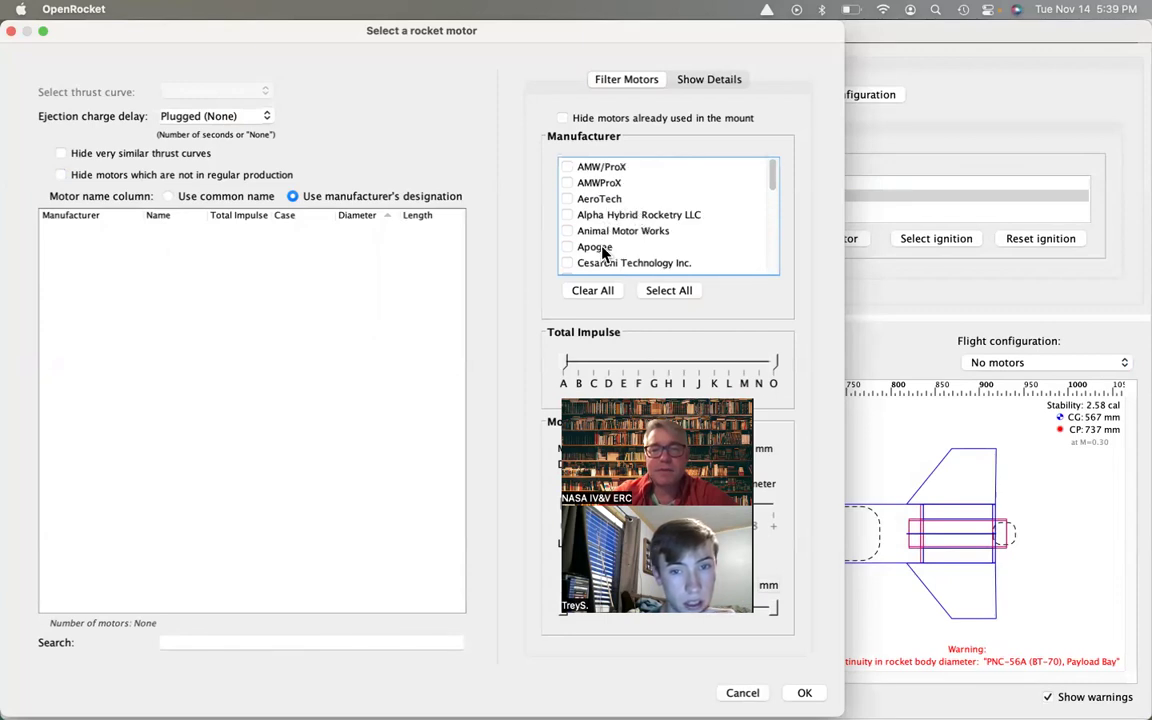
scroll(603, 250, "down", 1)
left_click(567, 184)
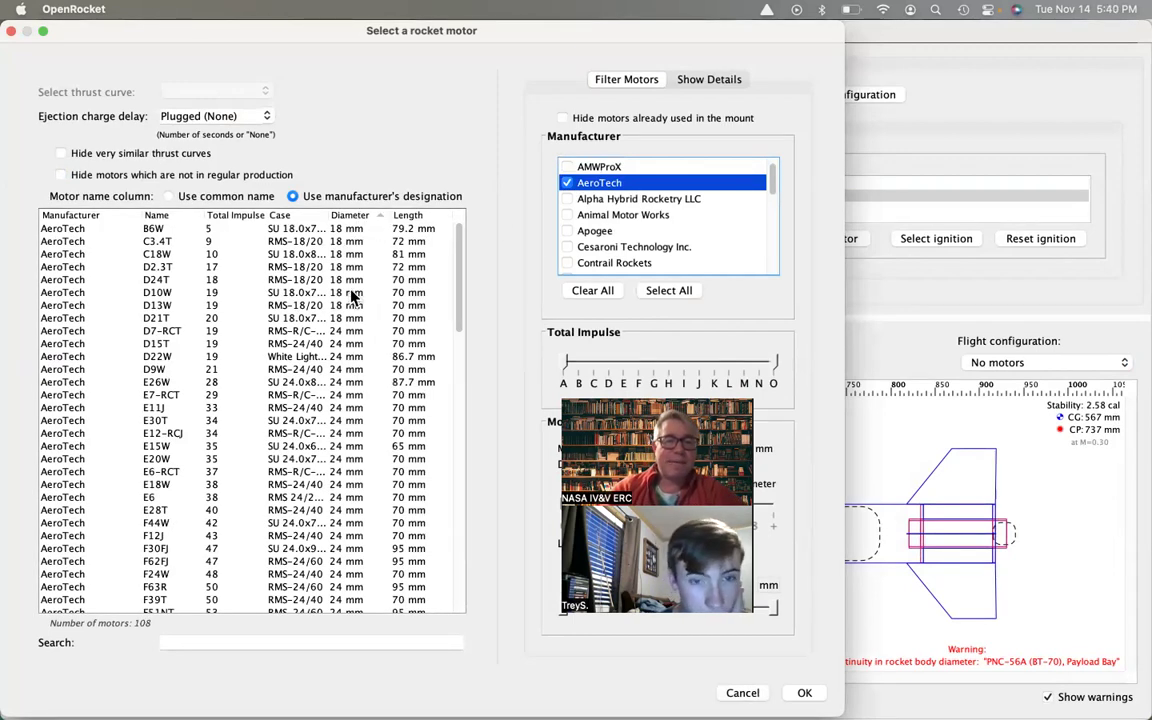
Choose the 29 mm AeroTech F20W/L motor with an ejection charge delay of 4 and accept the selection.
scroll(350, 300, "down", 6)
scroll(347, 320, "down", 8)
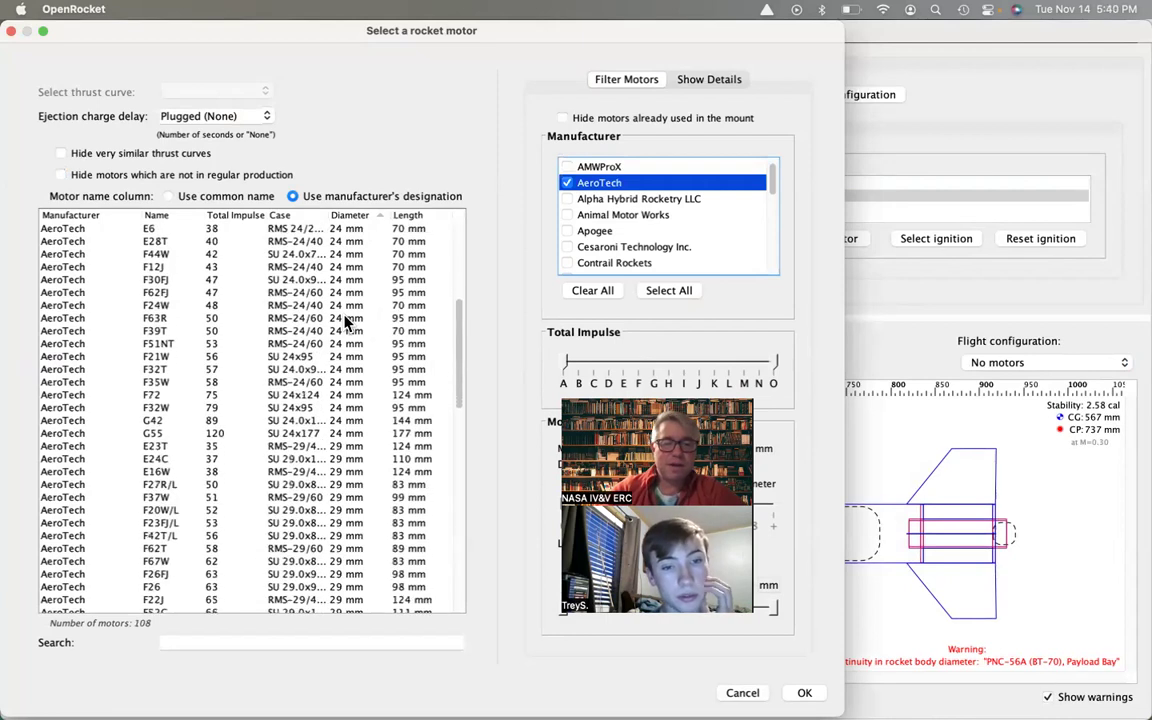
left_click(347, 320)
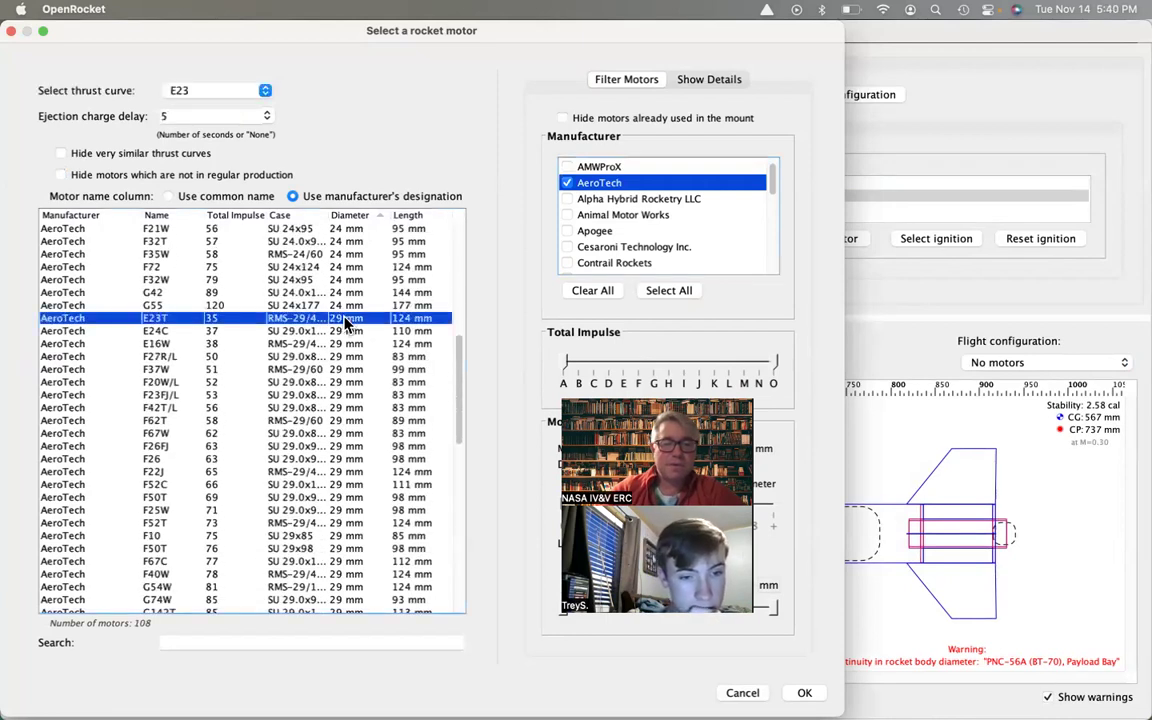
left_click(160, 383)
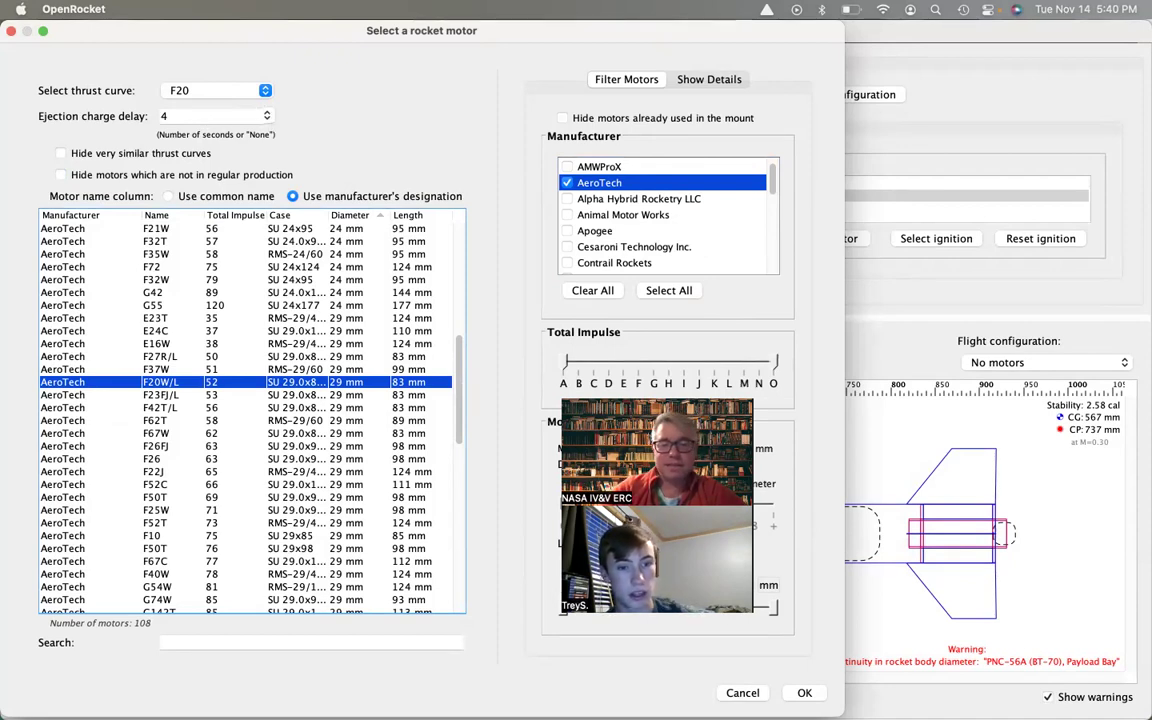
left_click(805, 692)
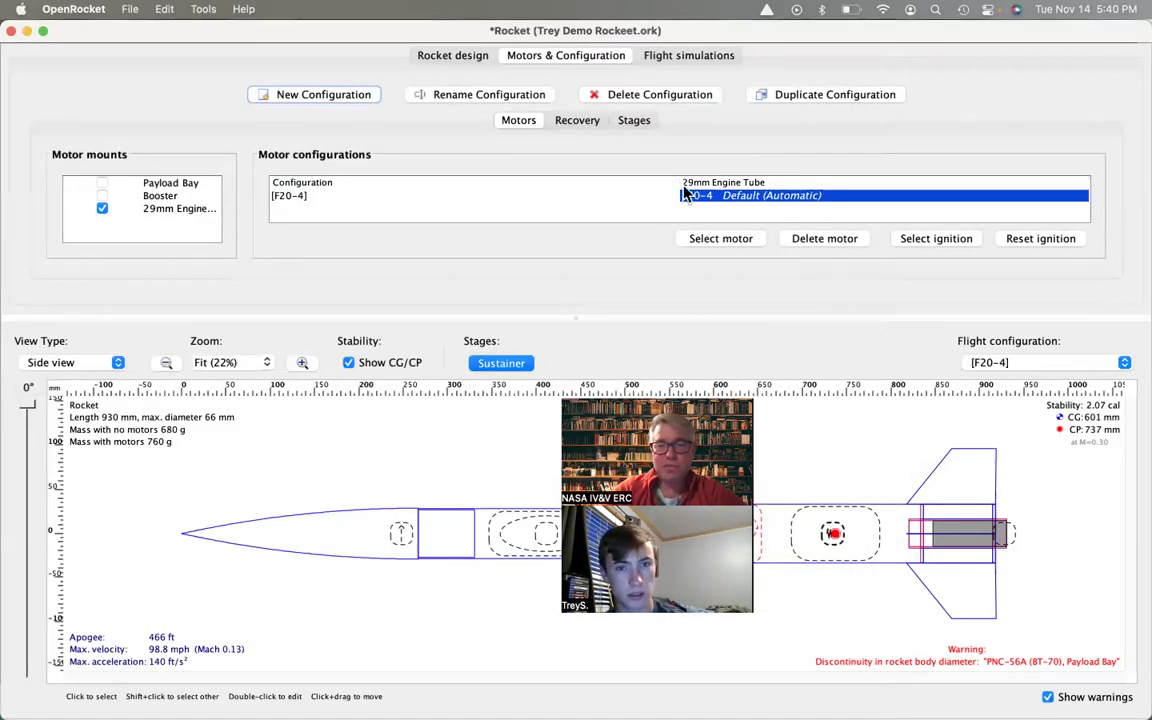
Open the launch conditions of Simulation 1 in the flight simulations for editing.
left_click(692, 58)
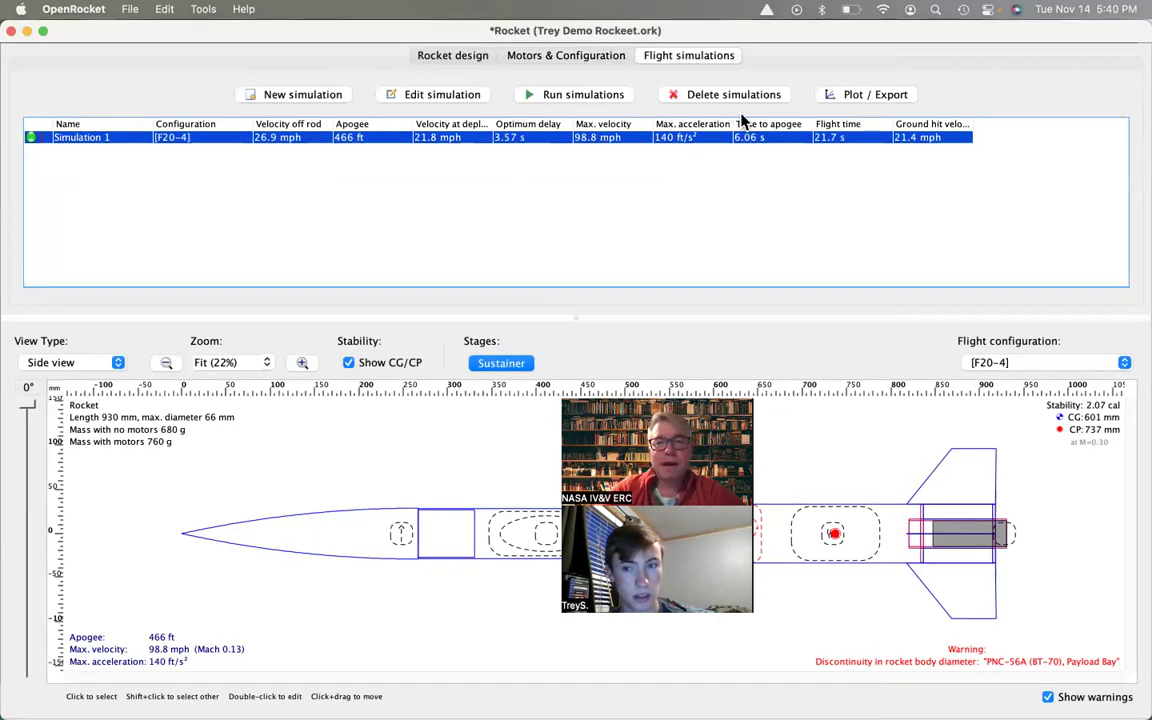
left_click(415, 97)
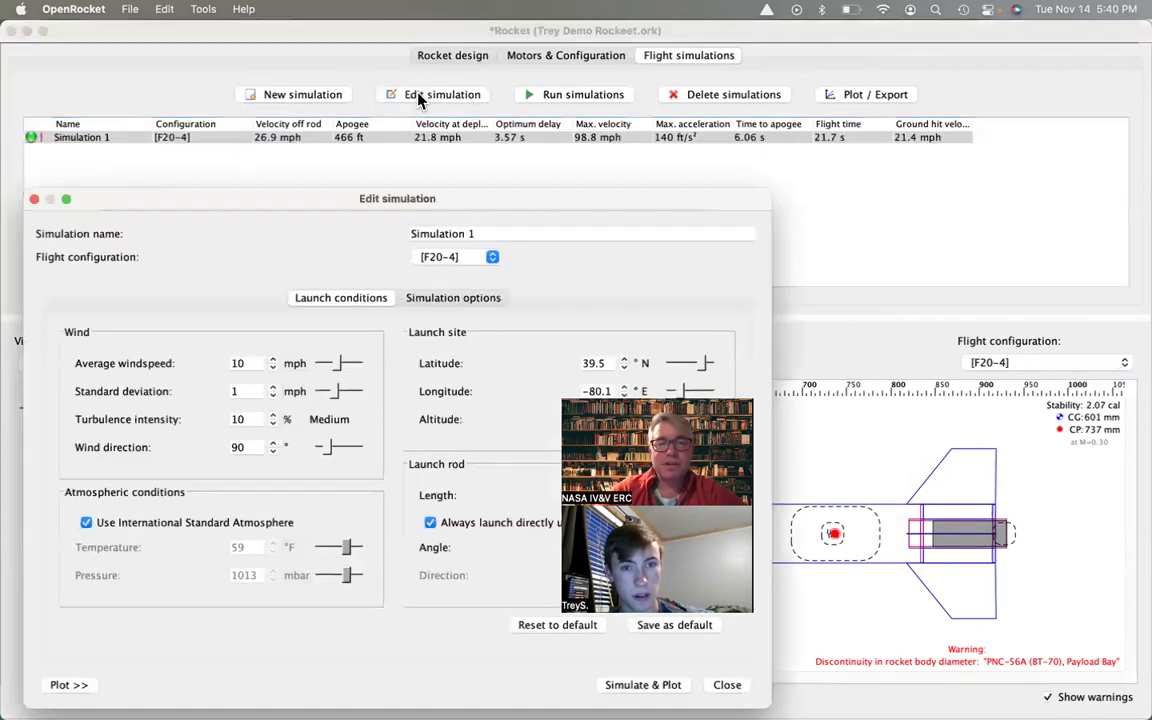
left_click_drag(466, 203, 579, 38)
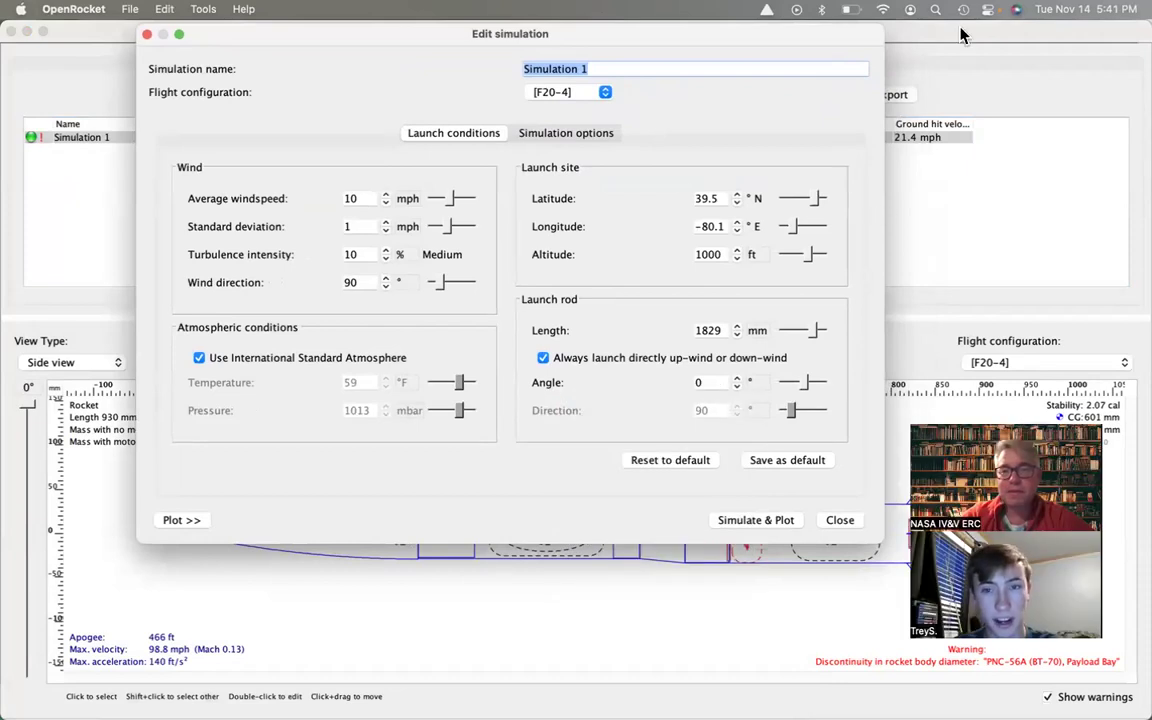
Switch to Safari and search the web for "fairmont, wv latitude longitude" in a new tab.
key("super+Tab")
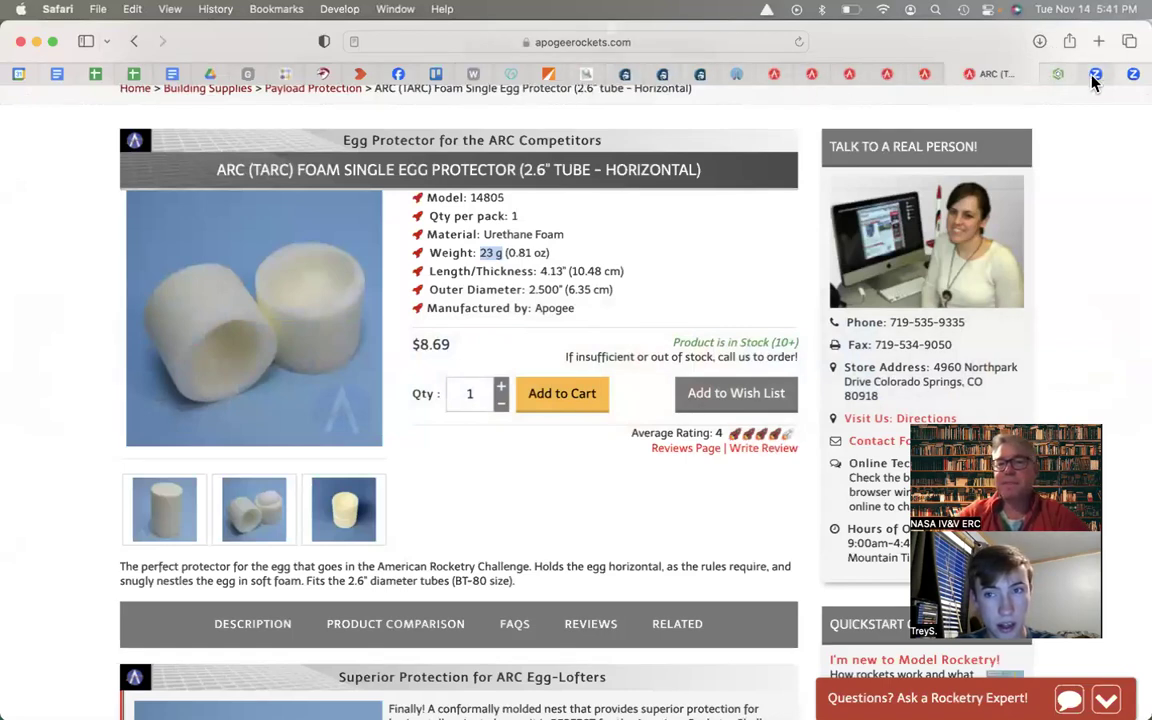
key("super+p")
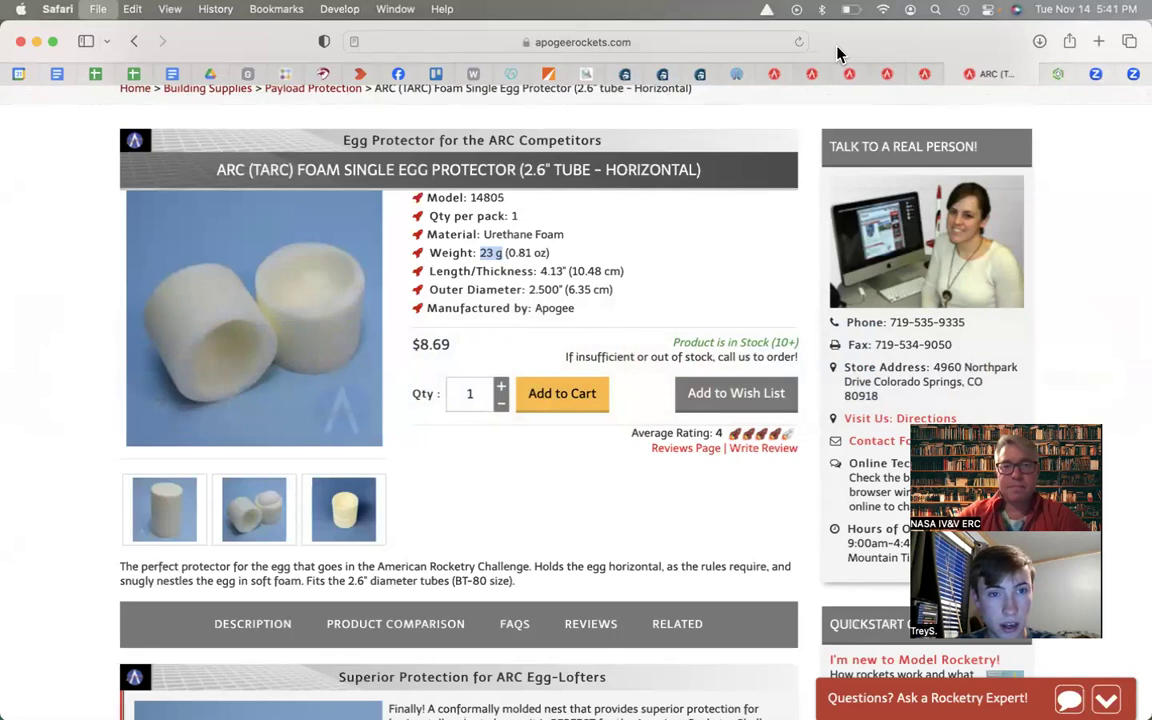
type("f")
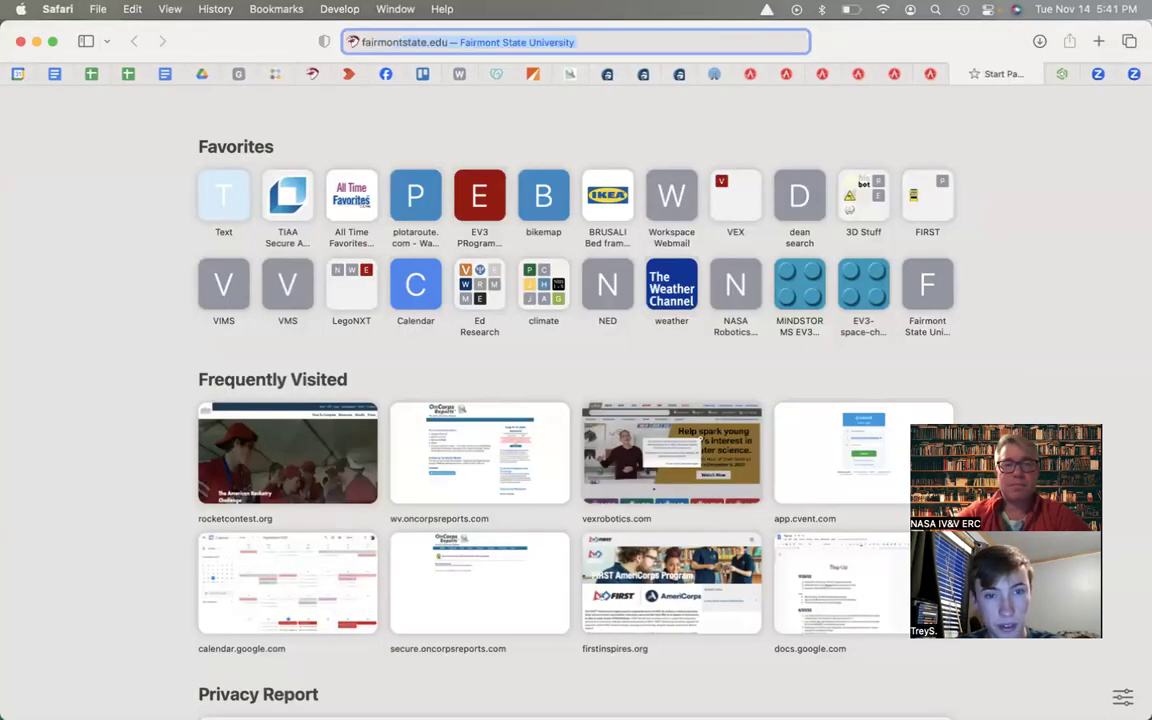
type("airmont, wv lat")
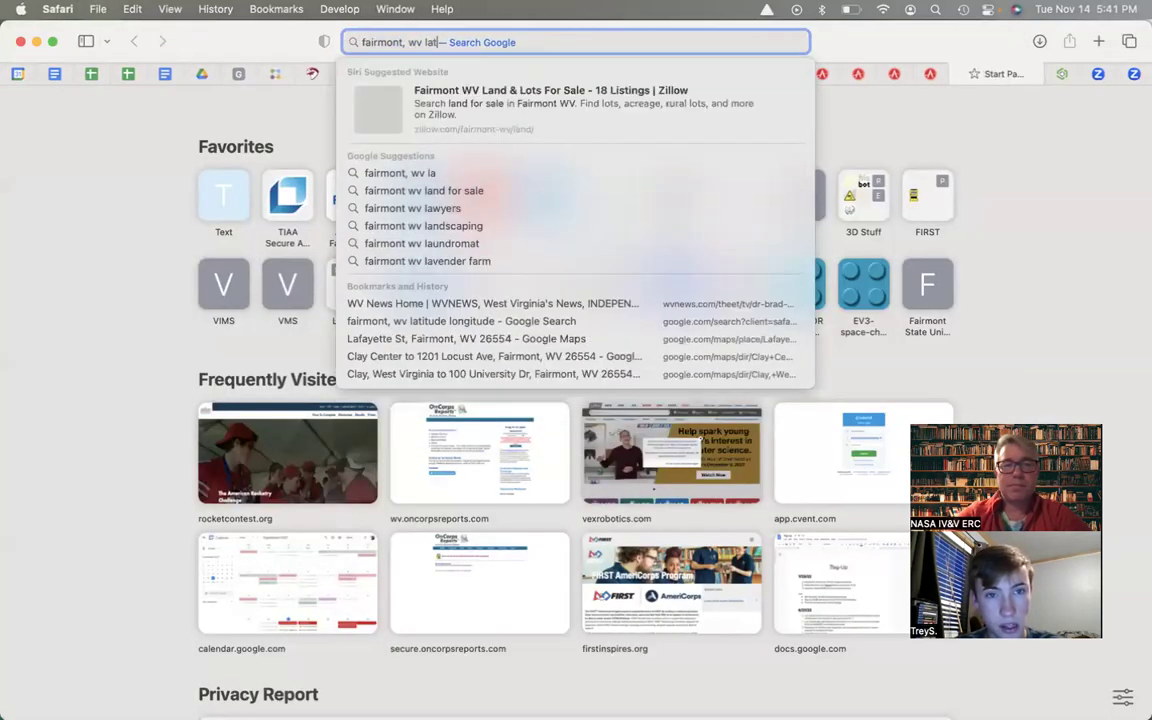
type("itude longitude")
key("Return")
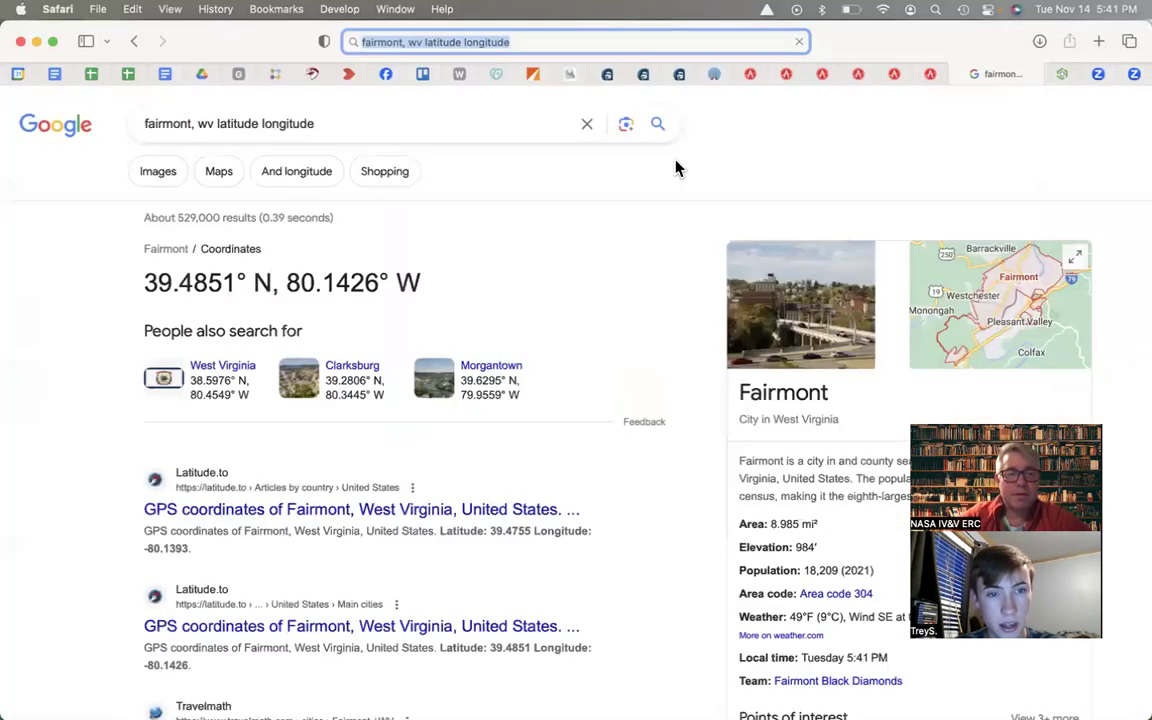
Copy the latitude 39.4851 from the search result into the launch site's latitude in OpenRocket.
left_click_drag(146, 283, 232, 285)
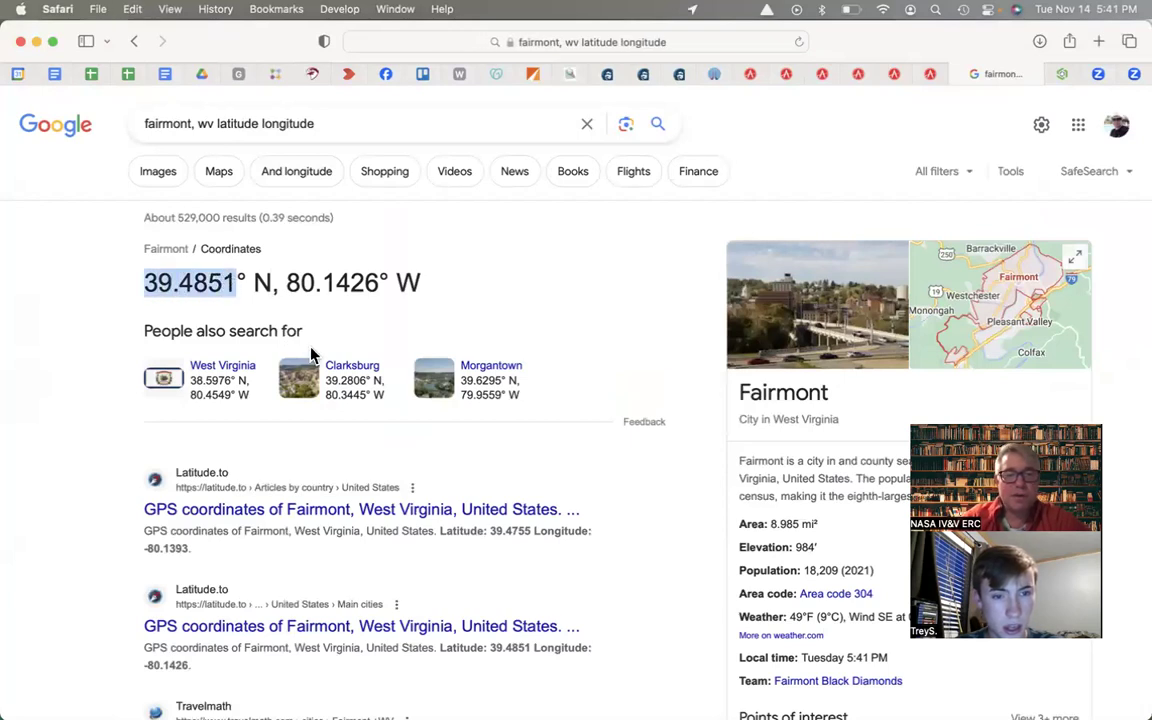
key("super+Tab")
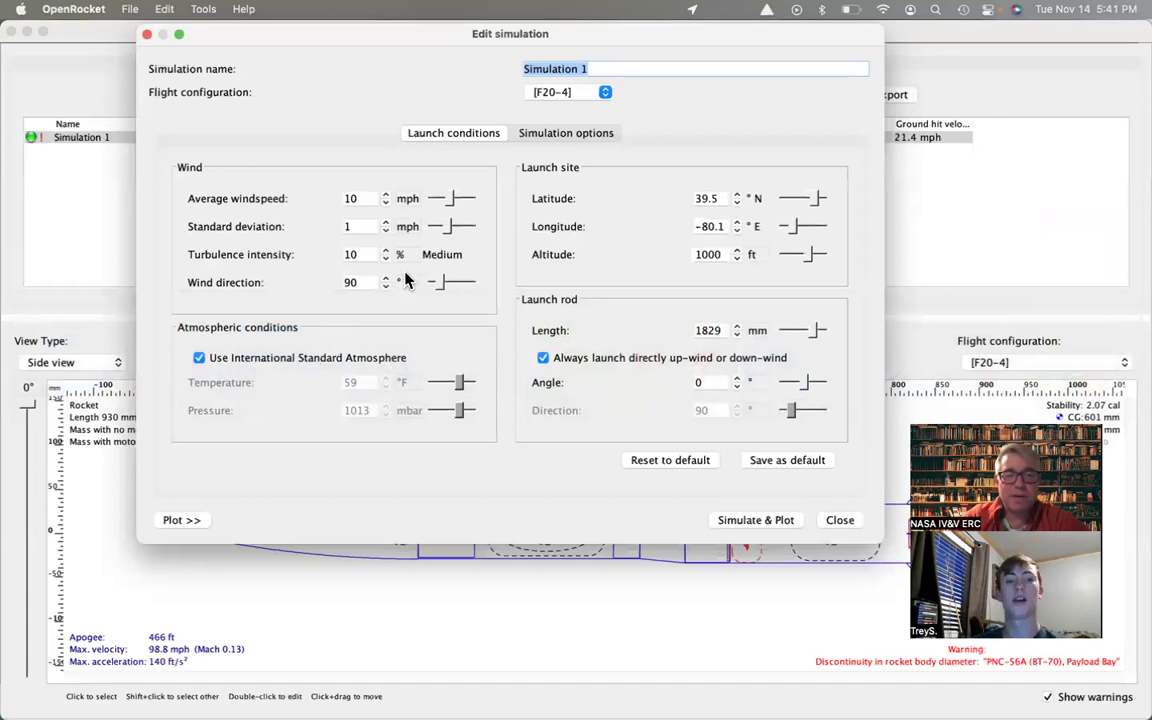
double_click(712, 198)
key("super+v")
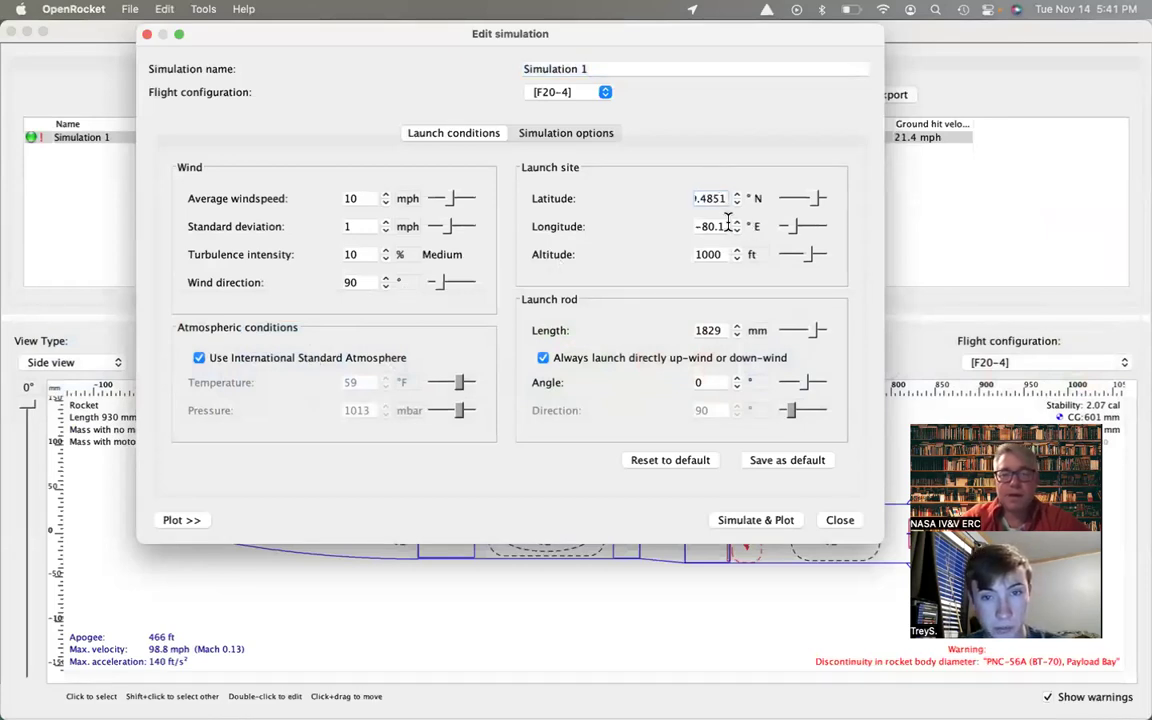
Try to copy the longitude 80.1426 from the search result in Safari into the launch site's longitude in OpenRocket.
key("super+Tab")
left_click_drag(289, 280, 368, 285)
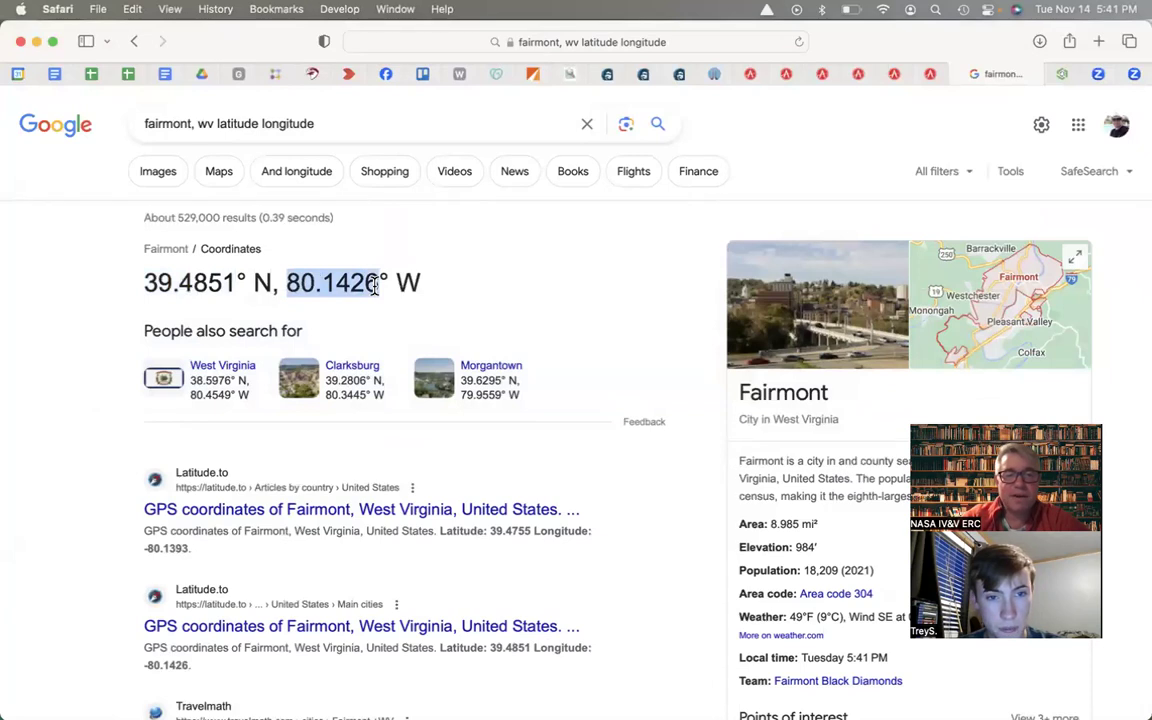
key("super+Tab")
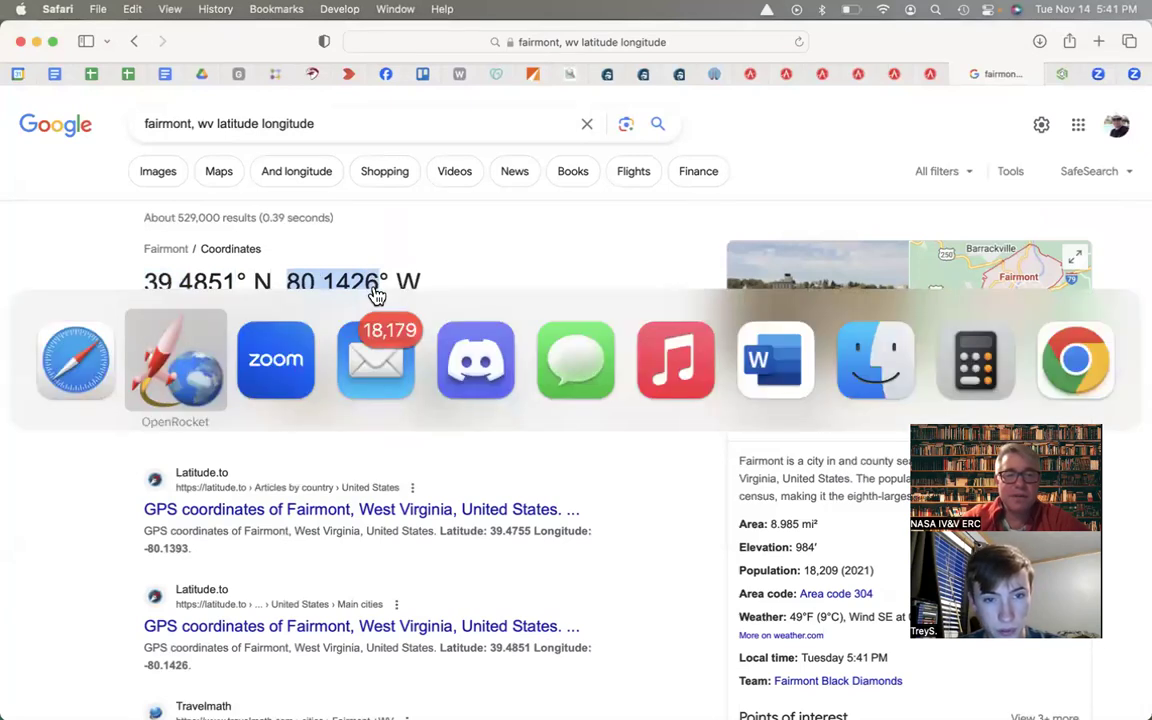
left_click(707, 226)
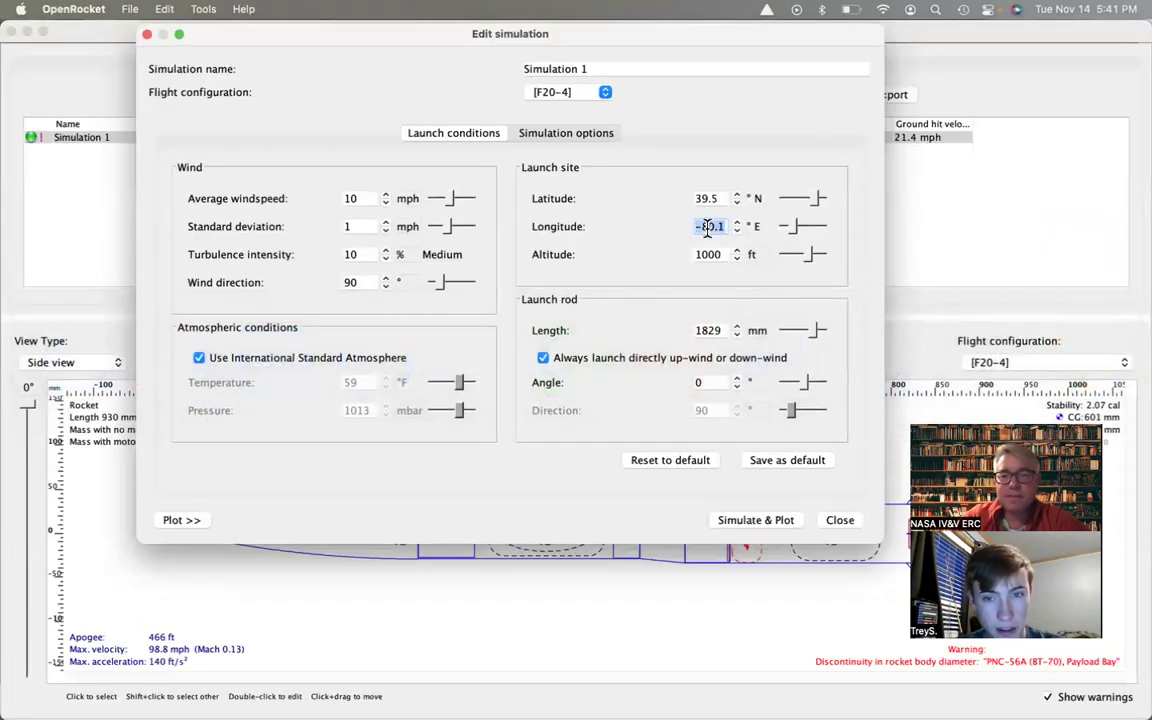
double_click(705, 226)
key("super+v")
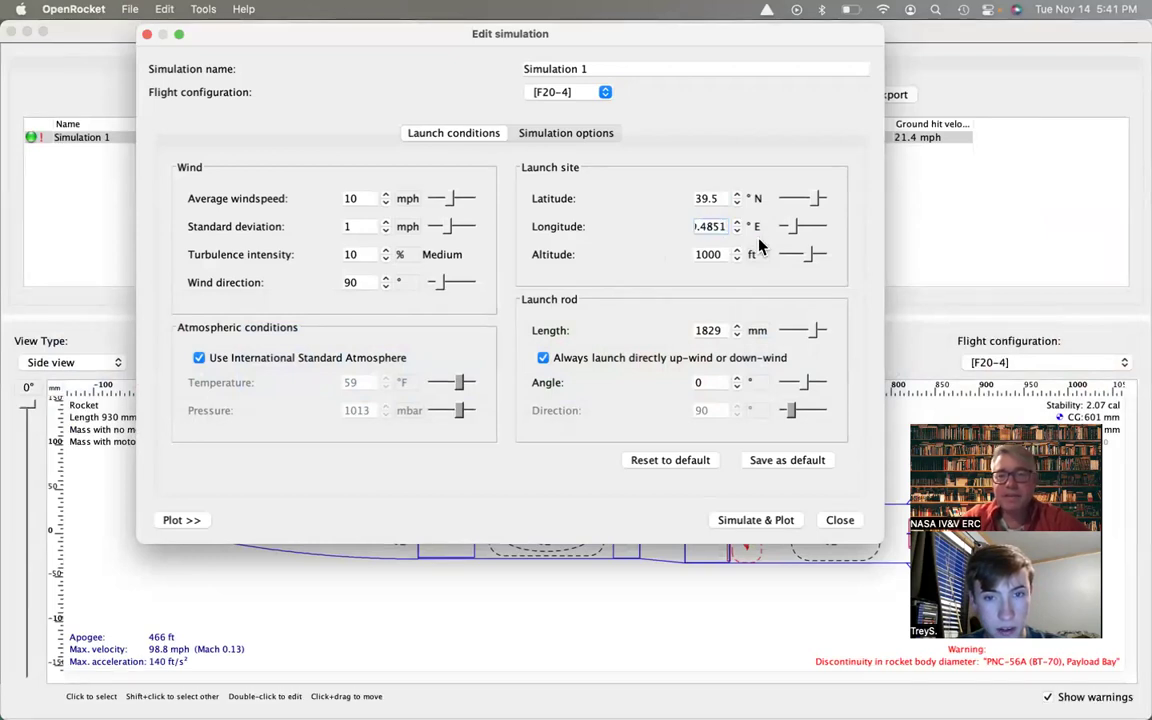
key("Tab")
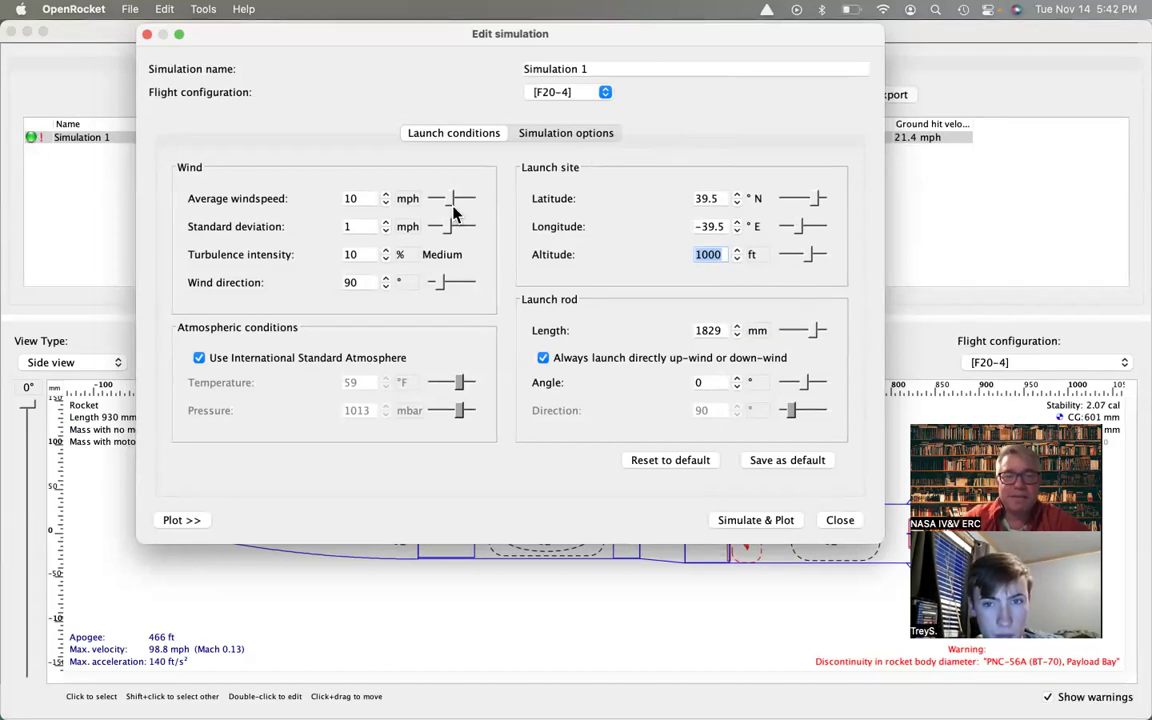
Switch to Safari and search the web for "weather wind fairmont wv".
key("super+Tab")
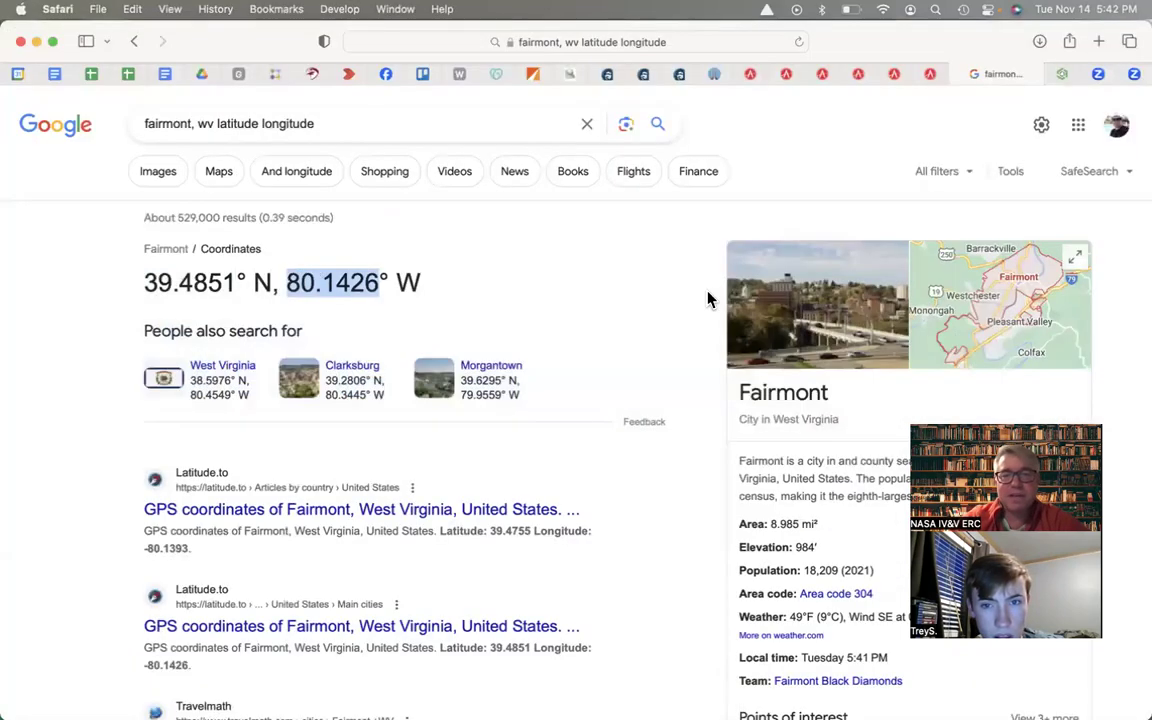
left_click(329, 123)
key("super+a")
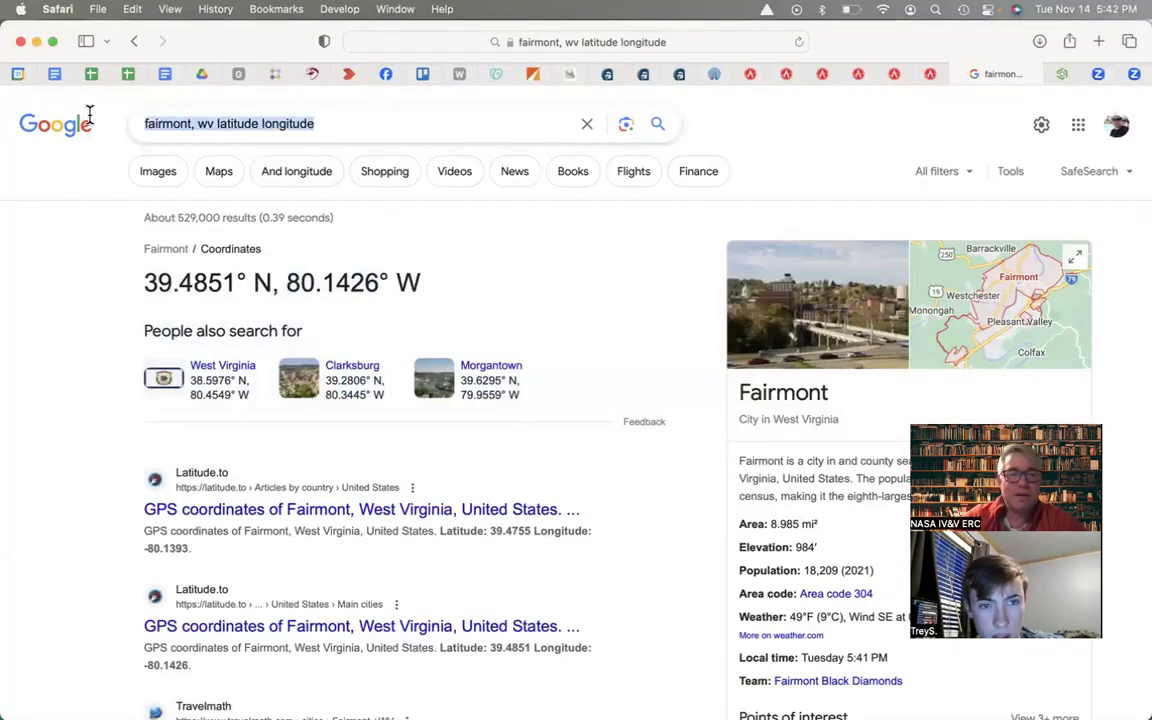
type("weather wi")
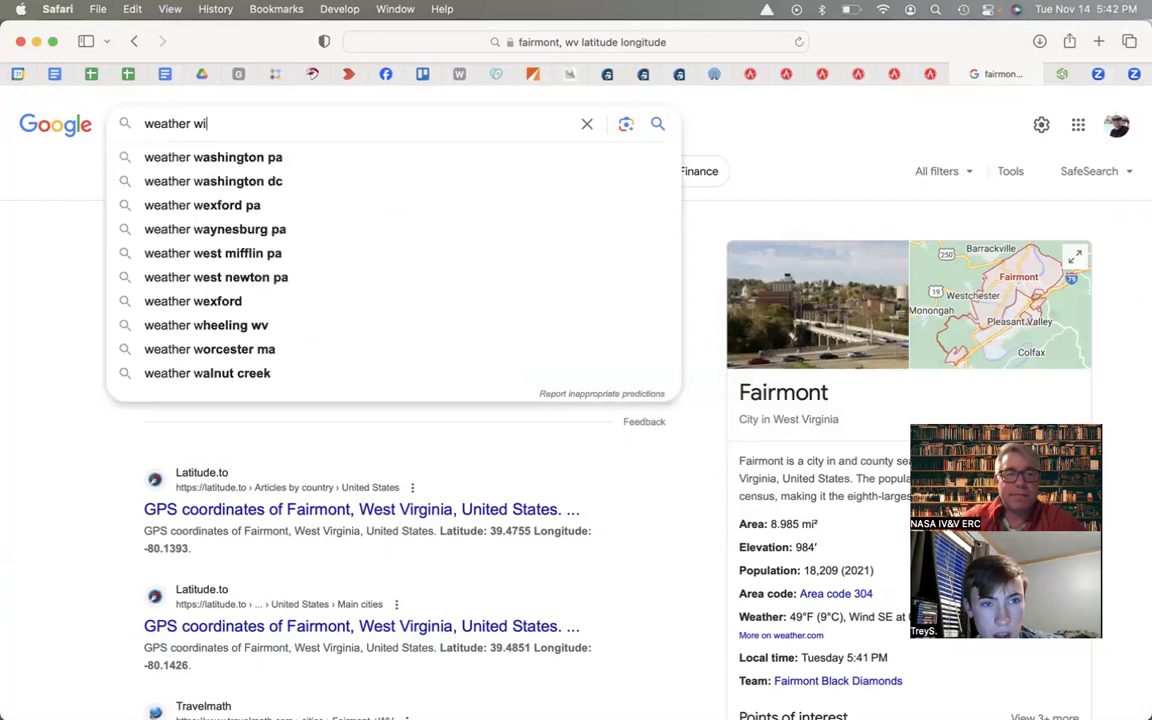
type("nd fairmont wv")
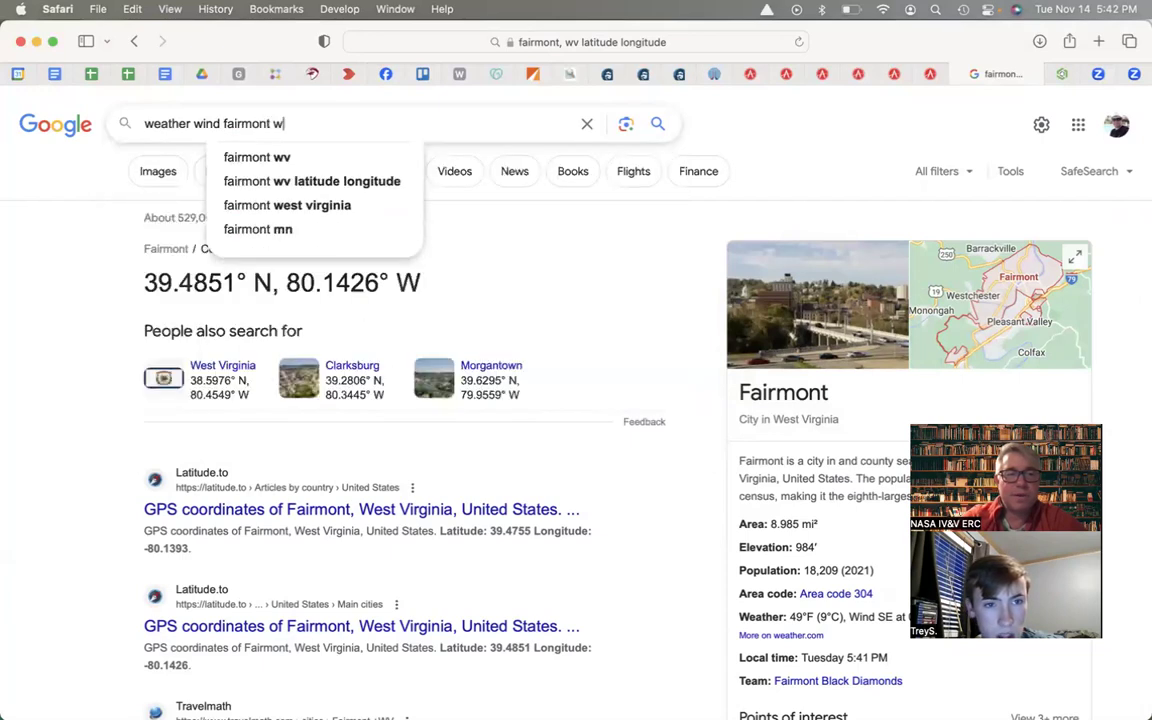
key("Return")
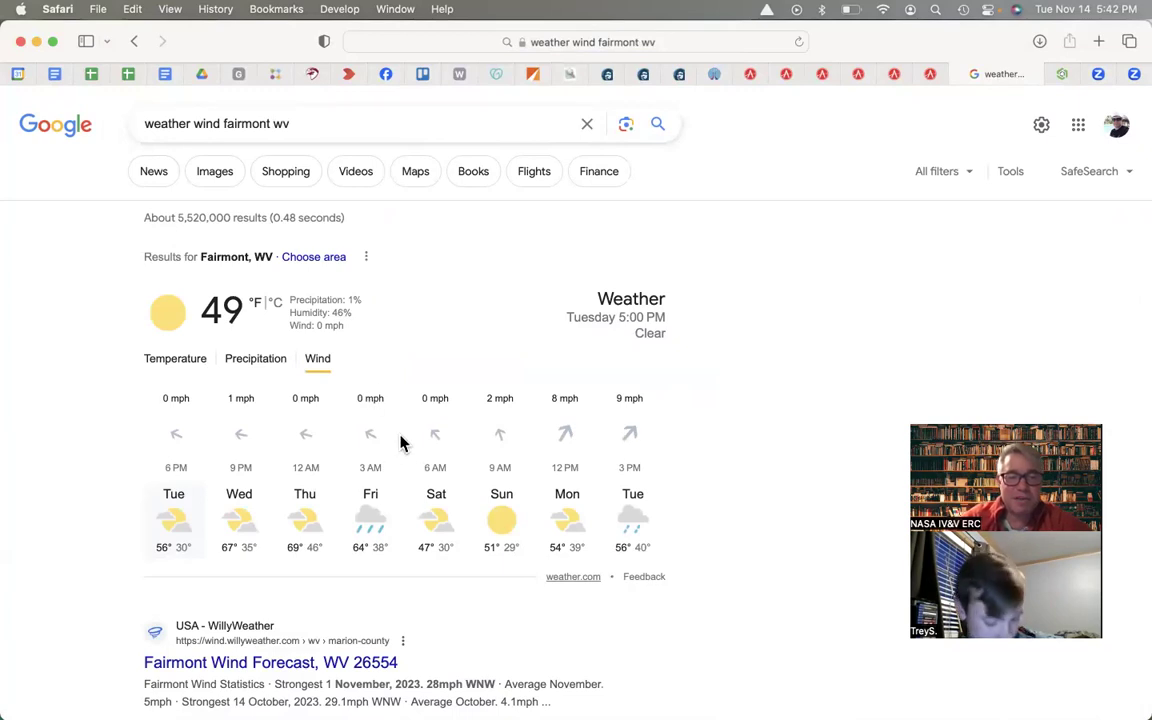
Open WillyWeather's Fairmont Wind Forecast from the search results and examine the 5-day wind speed graph.
scroll(404, 505, "down", 5)
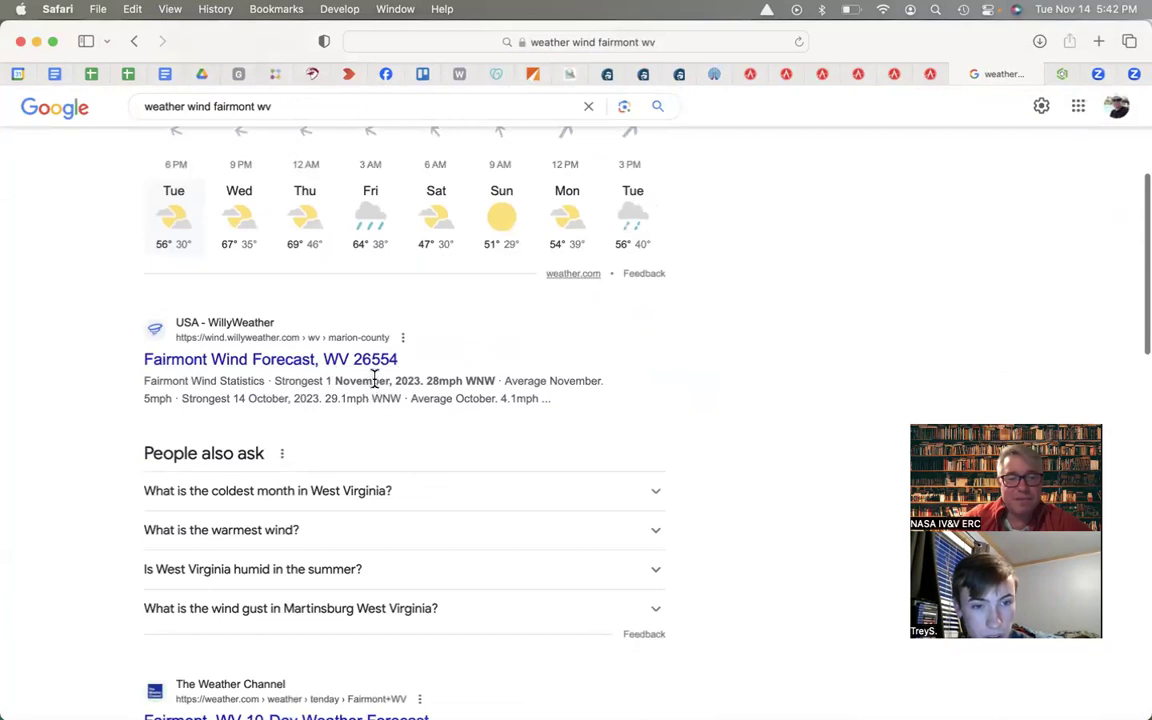
left_click(318, 370)
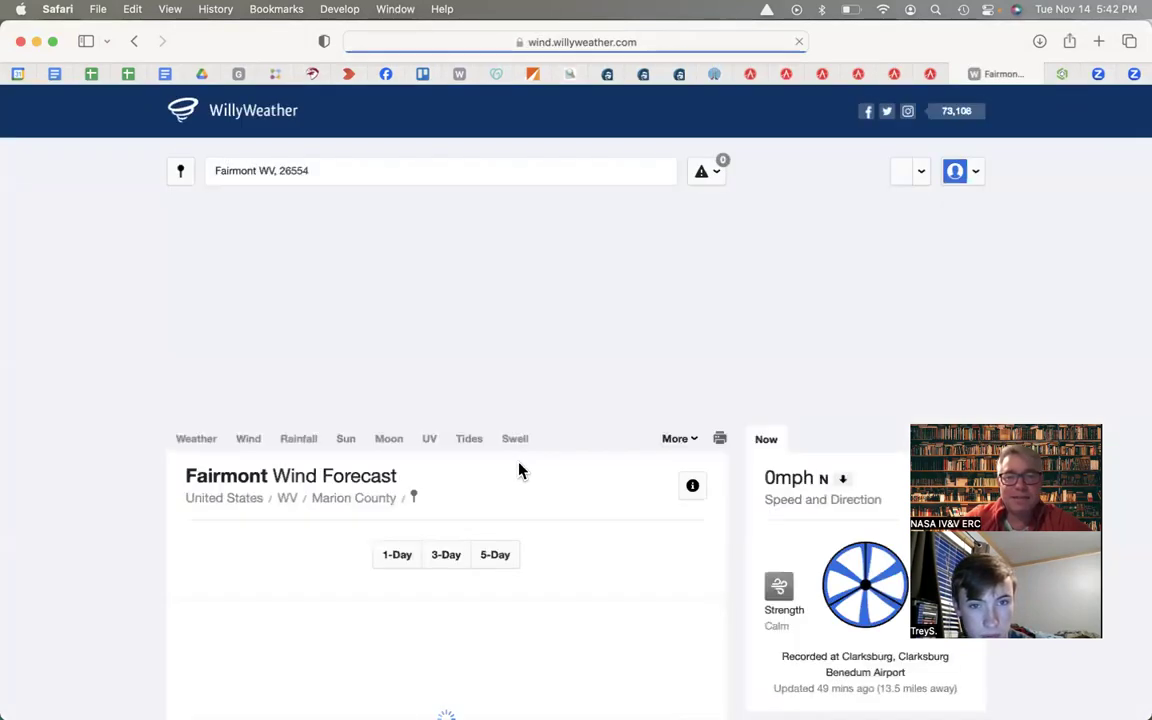
scroll(518, 470, "down", 5)
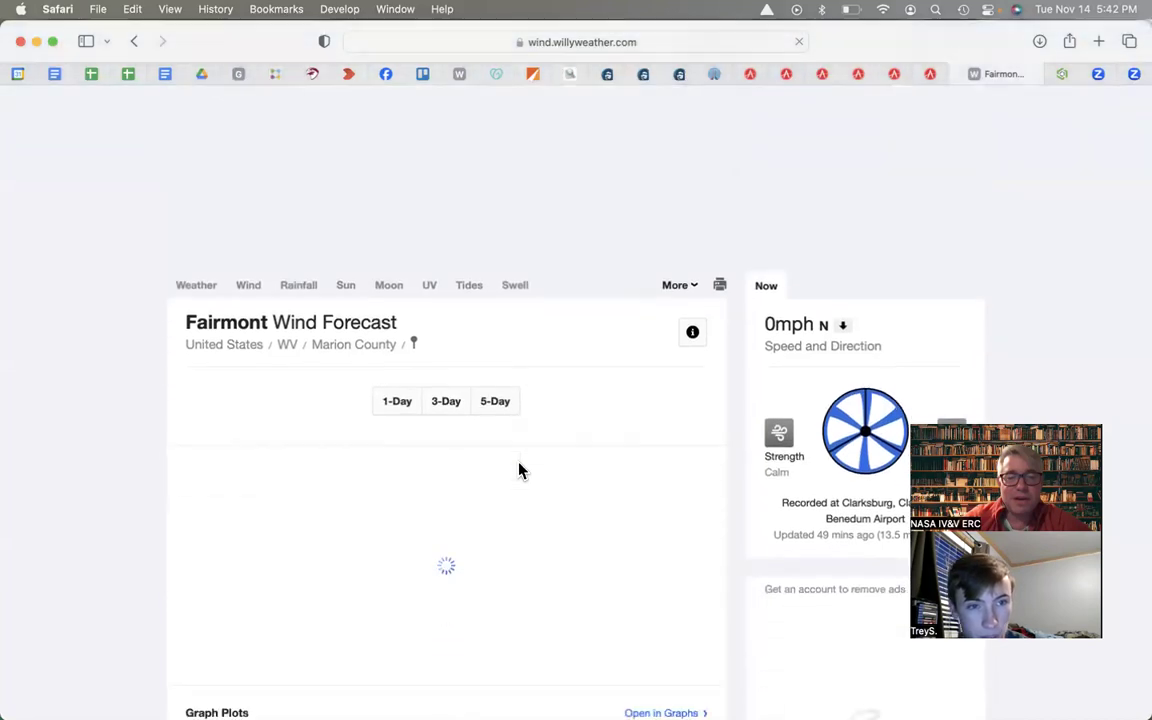
scroll(518, 470, "down", 1)
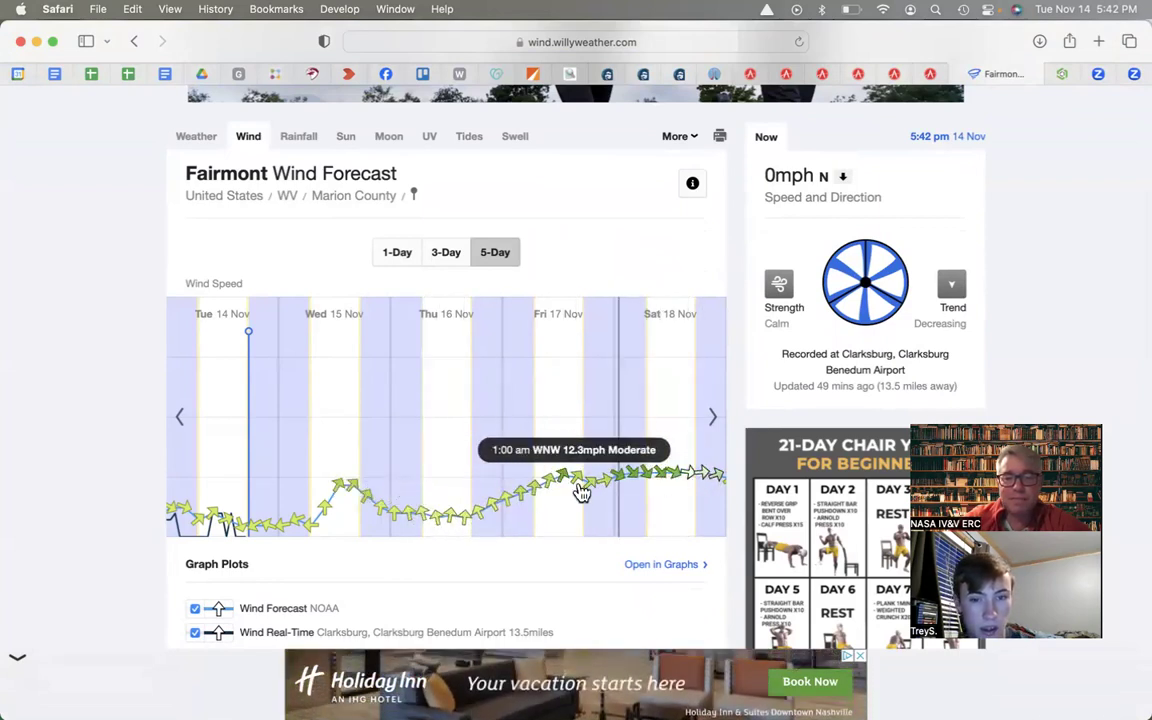
Switch back to OpenRocket and set the simulation's average windspeed to 7 mph.
key("super+Tab")
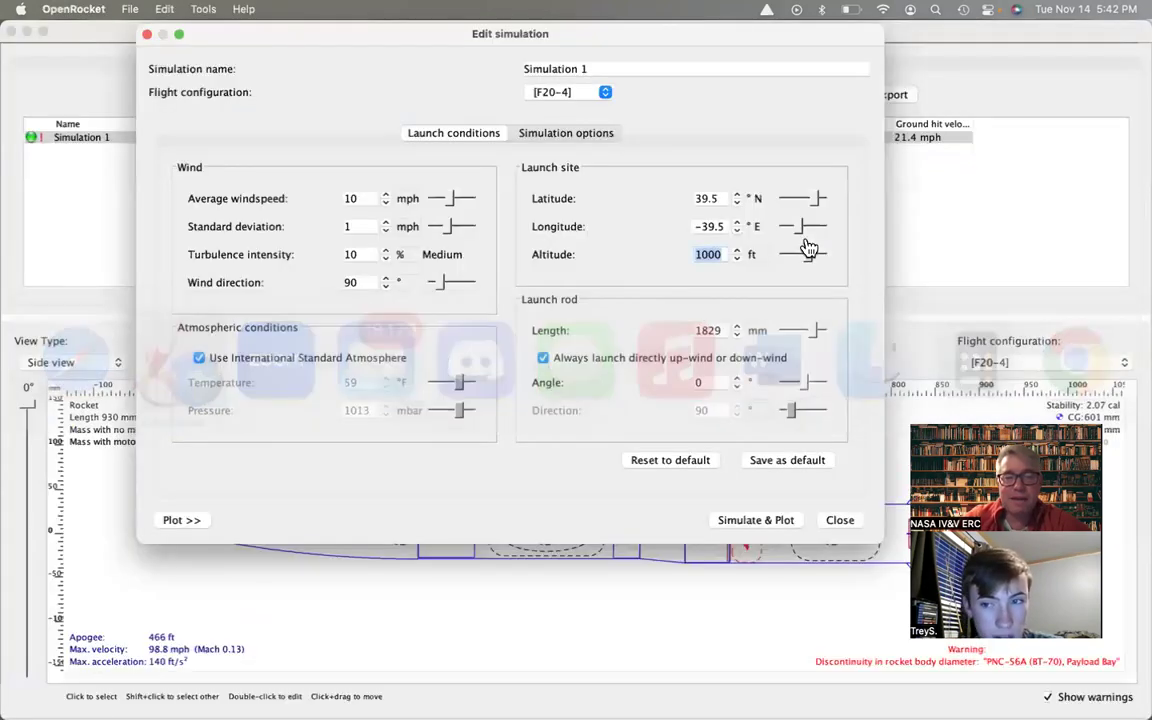
left_click(370, 198)
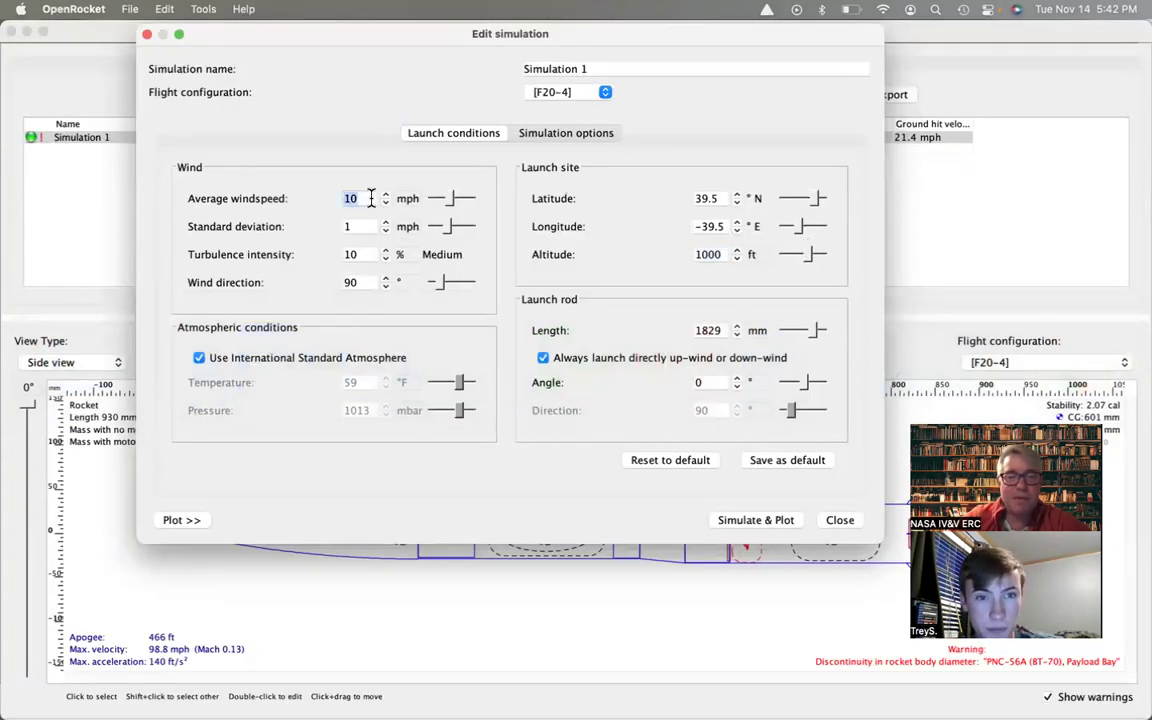
type("7")
left_click(350, 228)
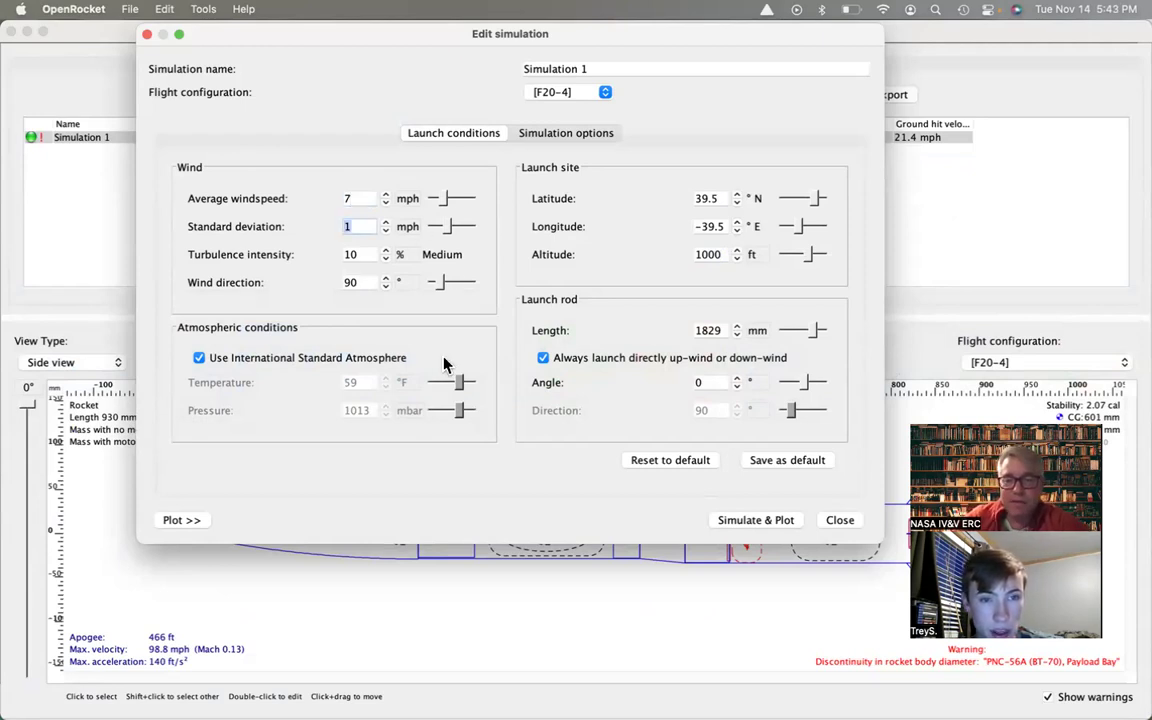
Rename the simulation as "Fairmont launch Site".
left_click(553, 66)
type("Fairmont")
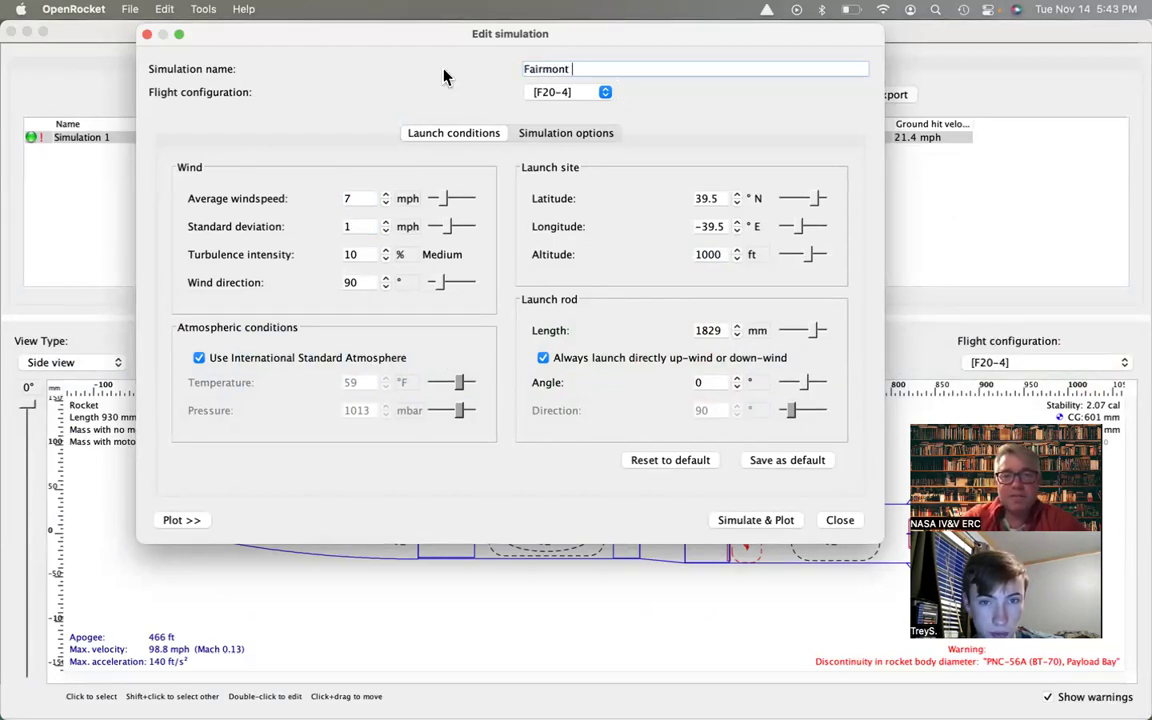
key("BackSpace")
key("BackSpace")
key("BackSpace")
key("BackSpace")
key("BackSpace")
key("BackSpace")
key("BackSpace")
key("BackSpace")
key("BackSpace")
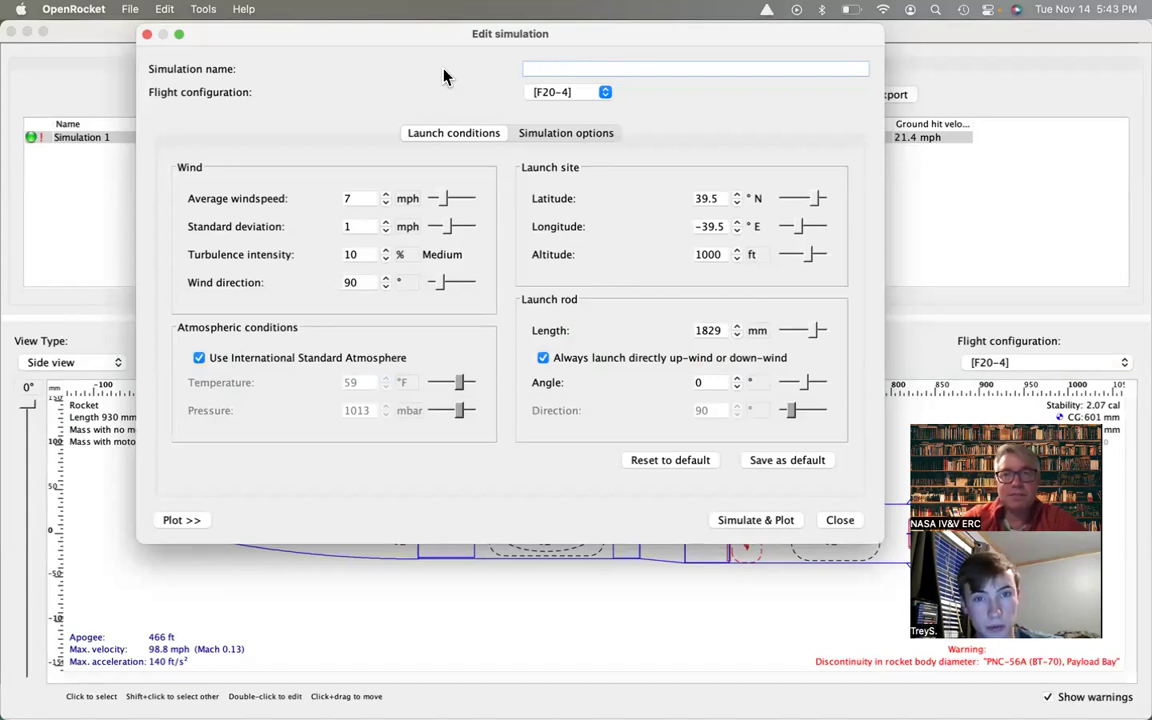
type("Fairmont")
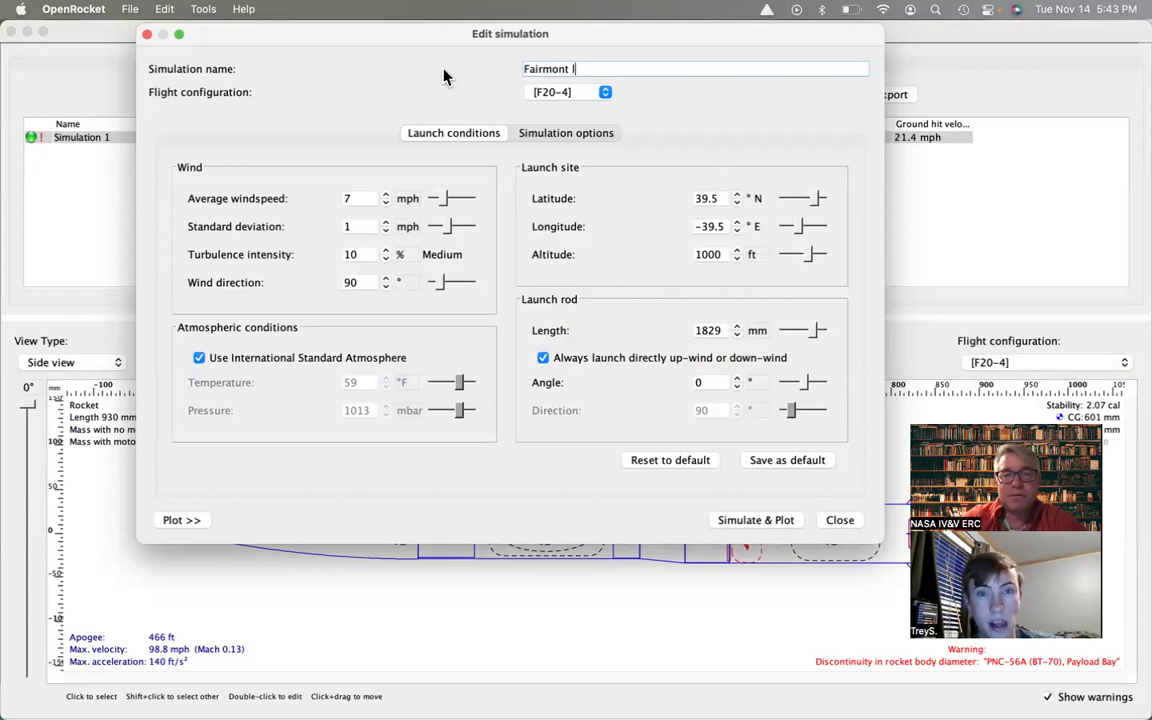
type("launch Site")
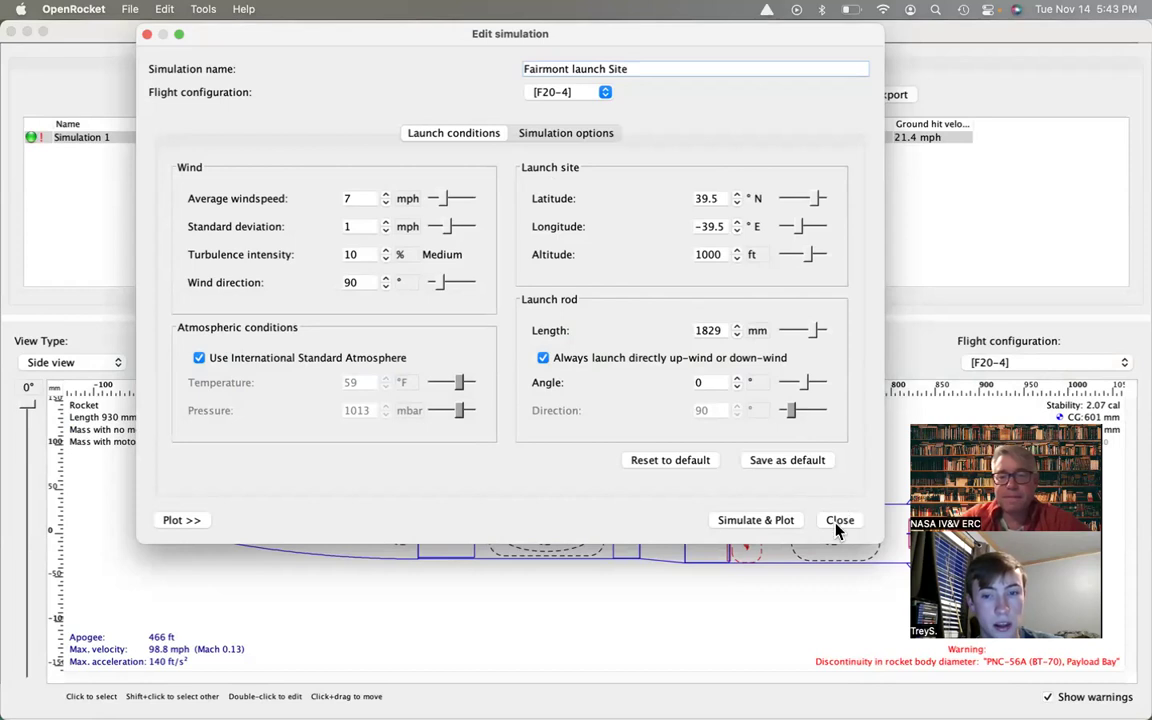
Run the simulation, plot its vertical motion vs. time, and close the plot and its settings after viewing.
left_click(756, 520)
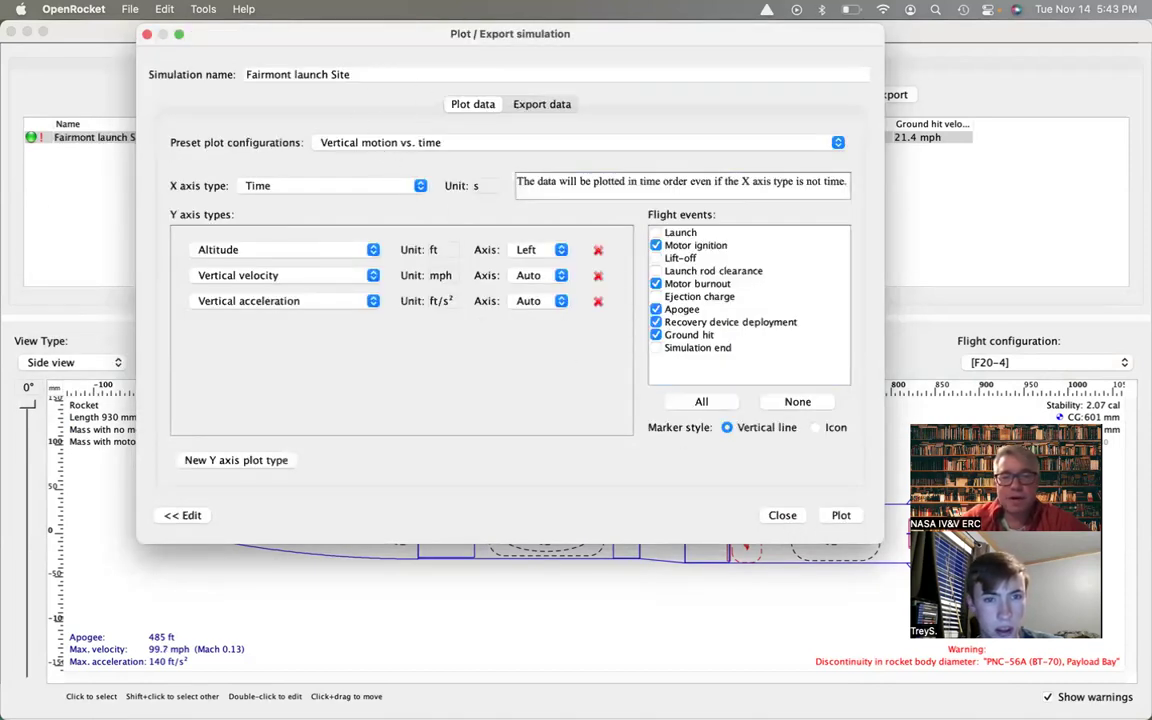
left_click(846, 516)
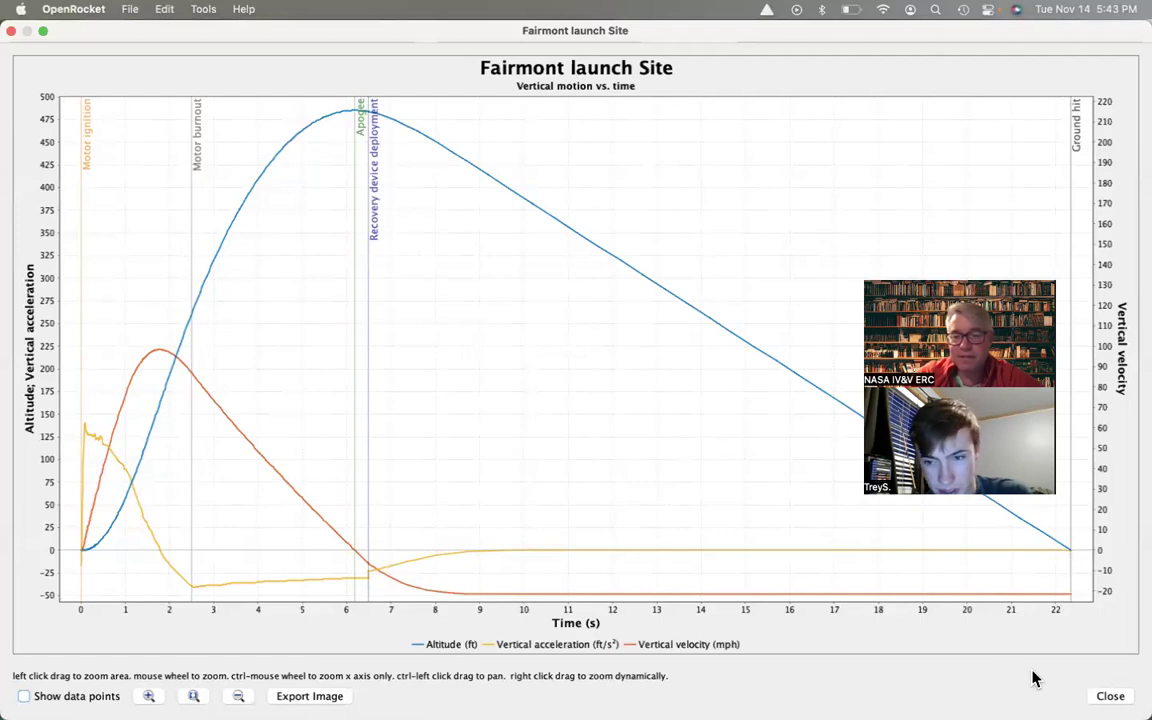
left_click(1110, 696)
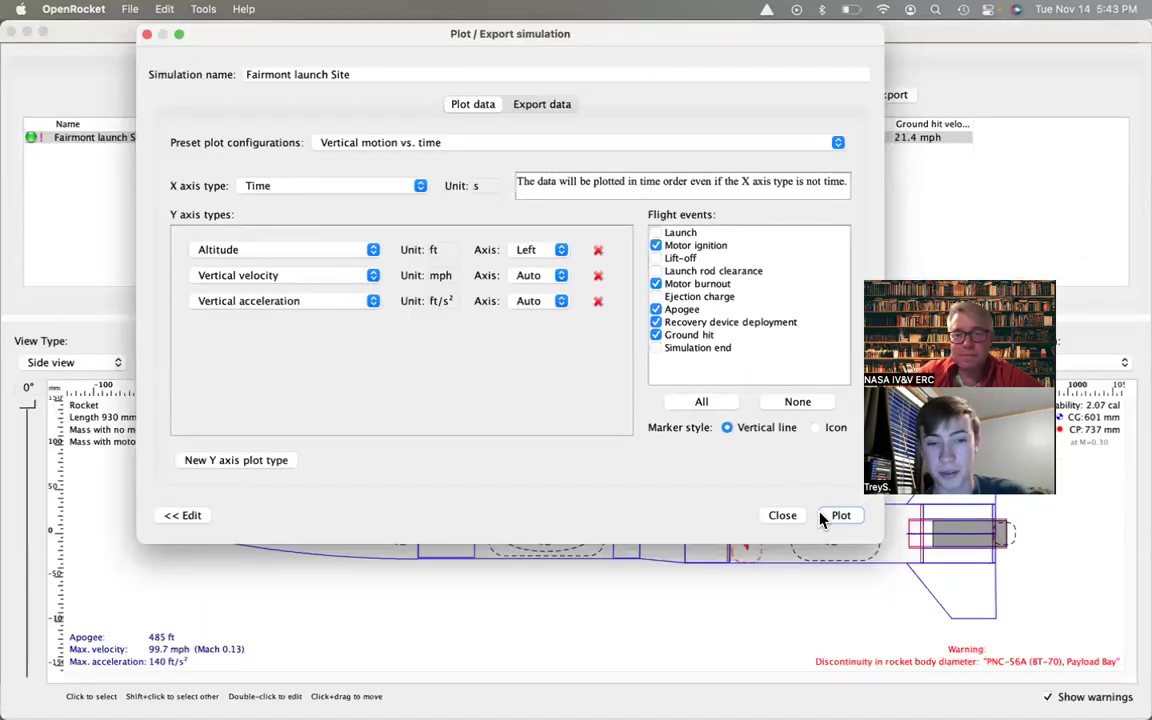
left_click(785, 515)
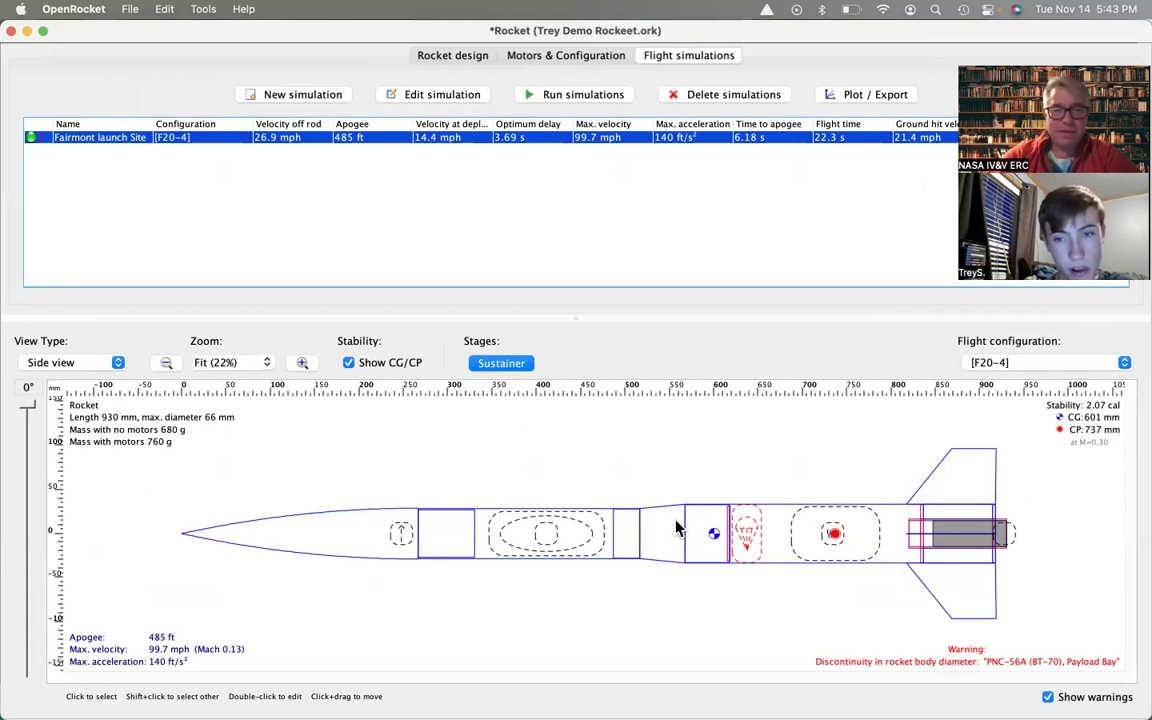
Override the mass of the 3D Printed Transition in the rocket design with 50 g.
left_click(476, 60)
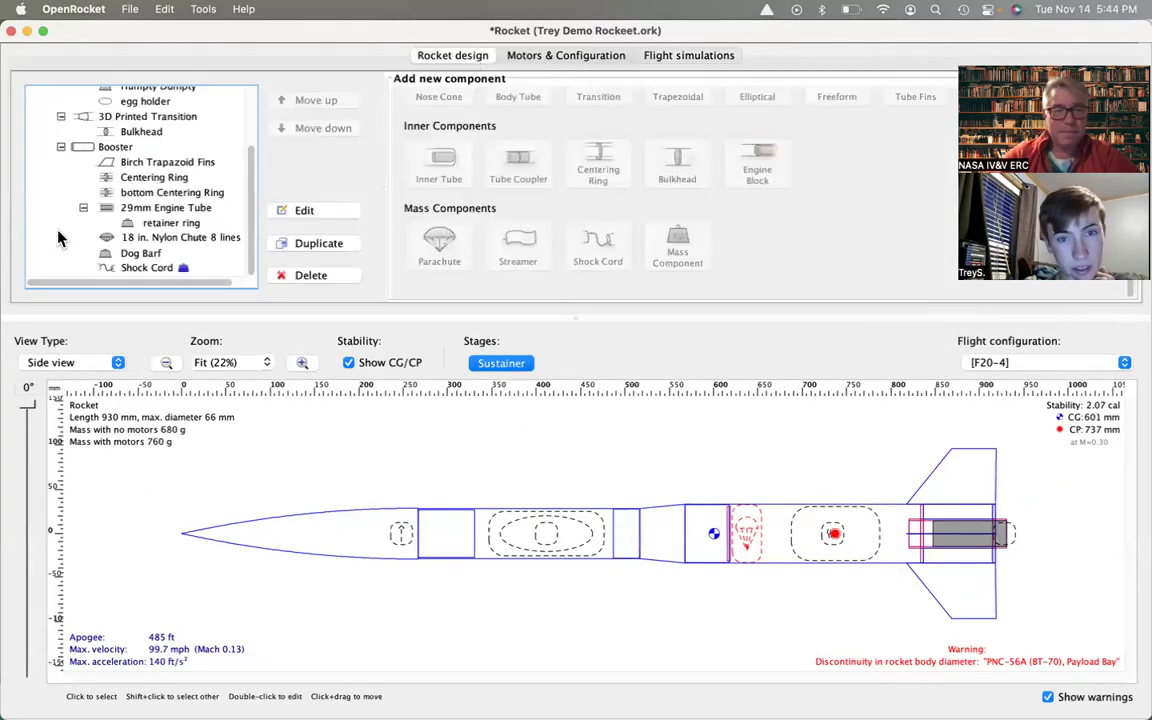
scroll(157, 150, "up", 5)
left_click(159, 187)
double_click(159, 188)
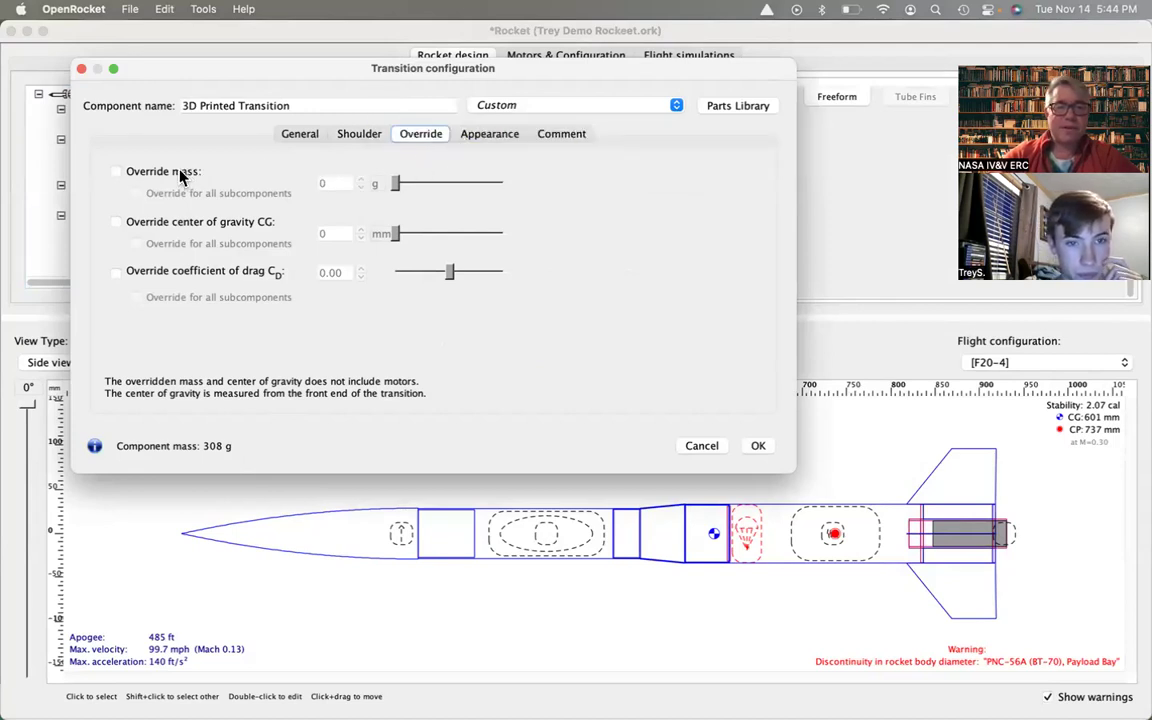
left_click(140, 170)
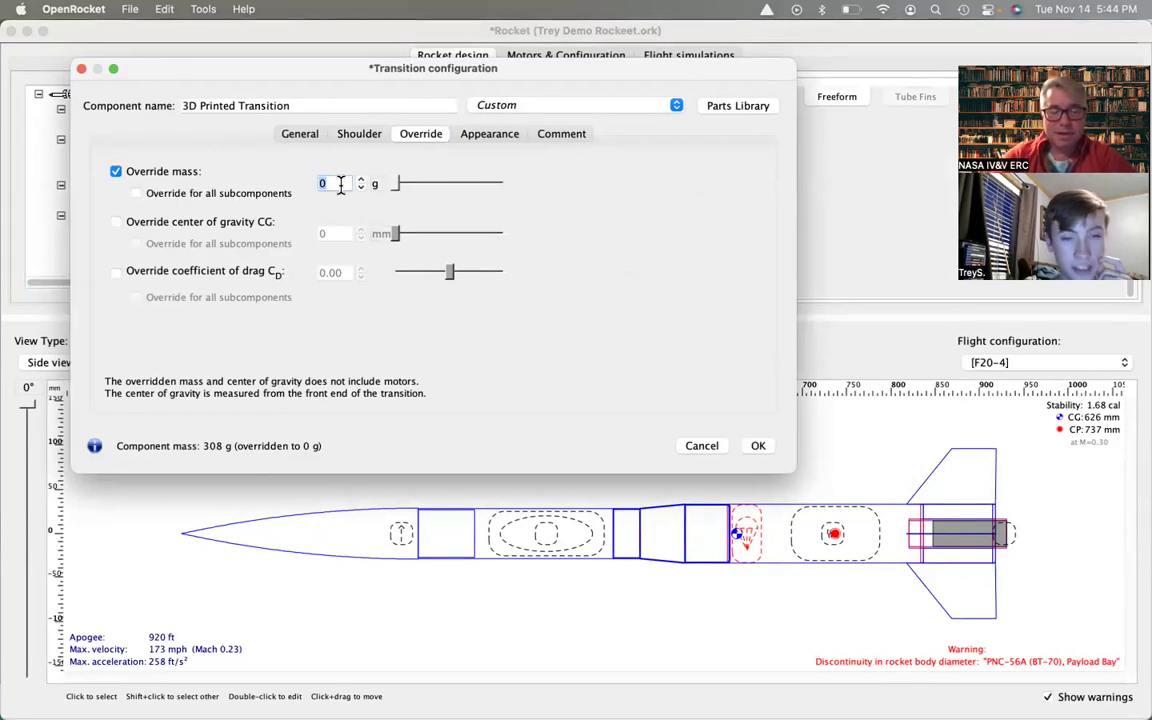
type("50")
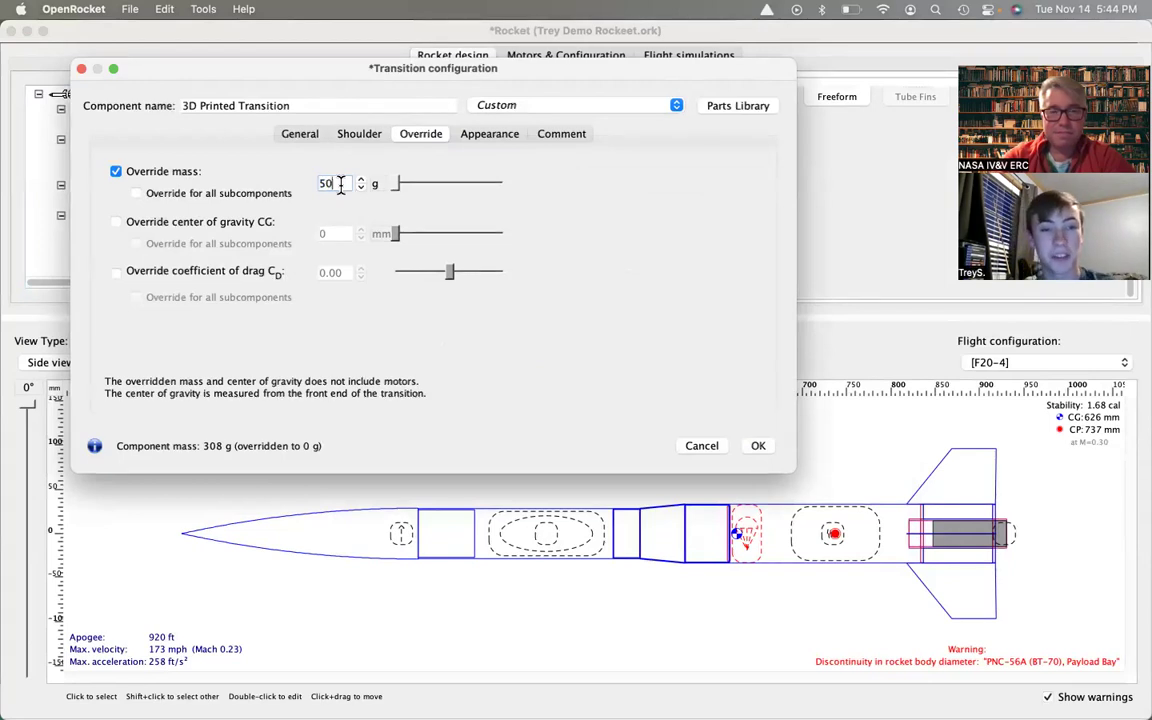
key("Return")
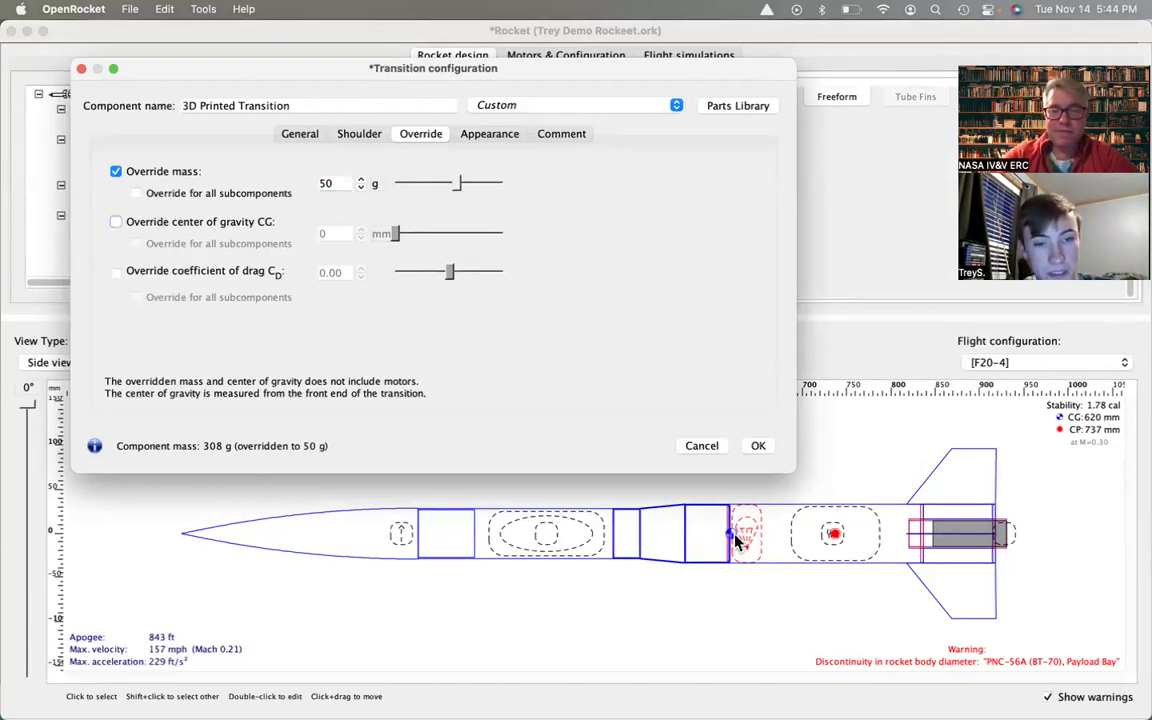
left_click(757, 447)
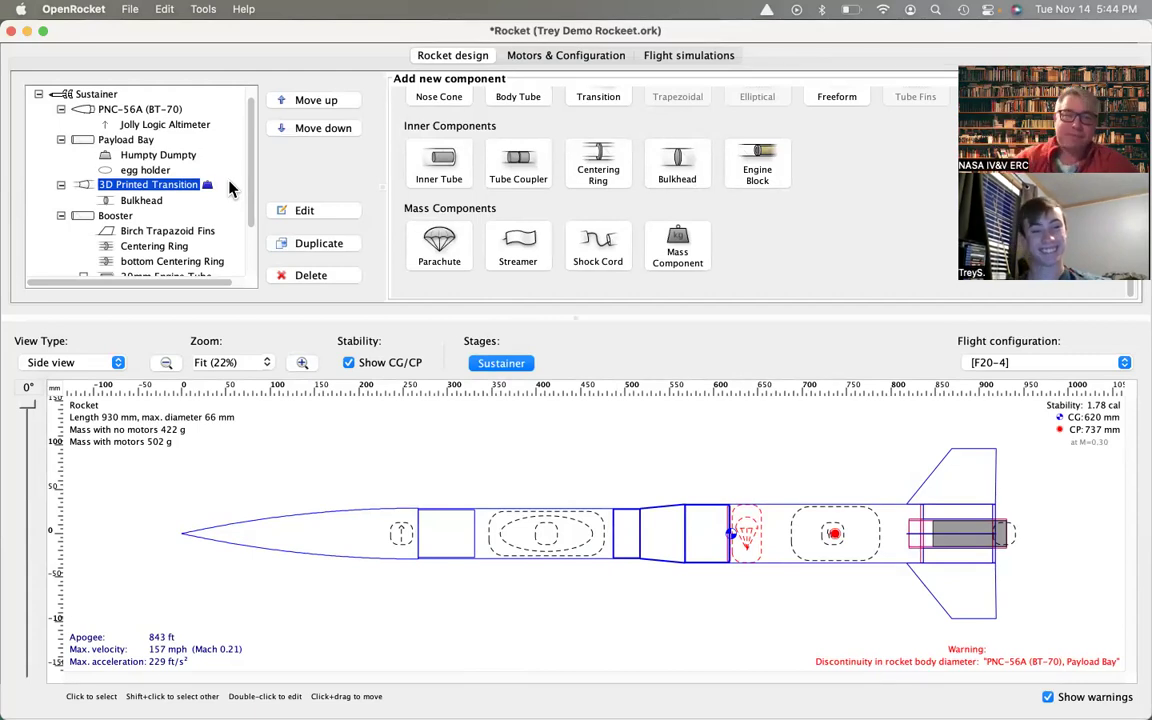
Open the Payload Bay body tube's general settings and shorten its length to 200 mm.
double_click(138, 143)
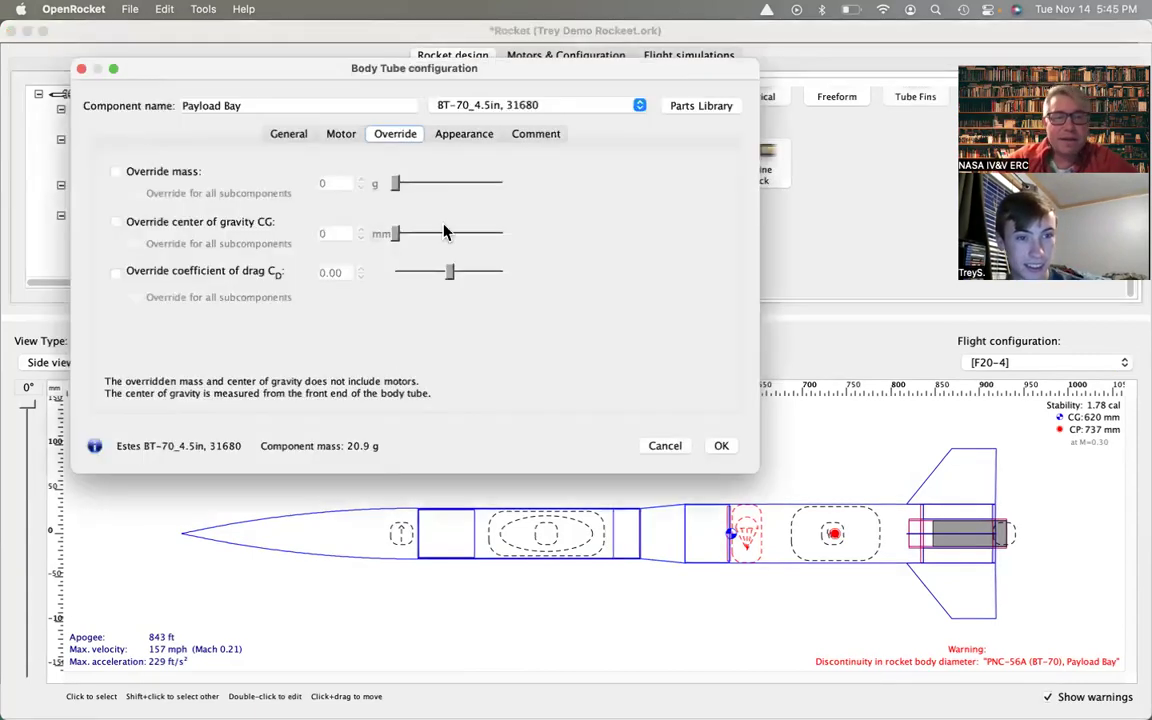
left_click(285, 134)
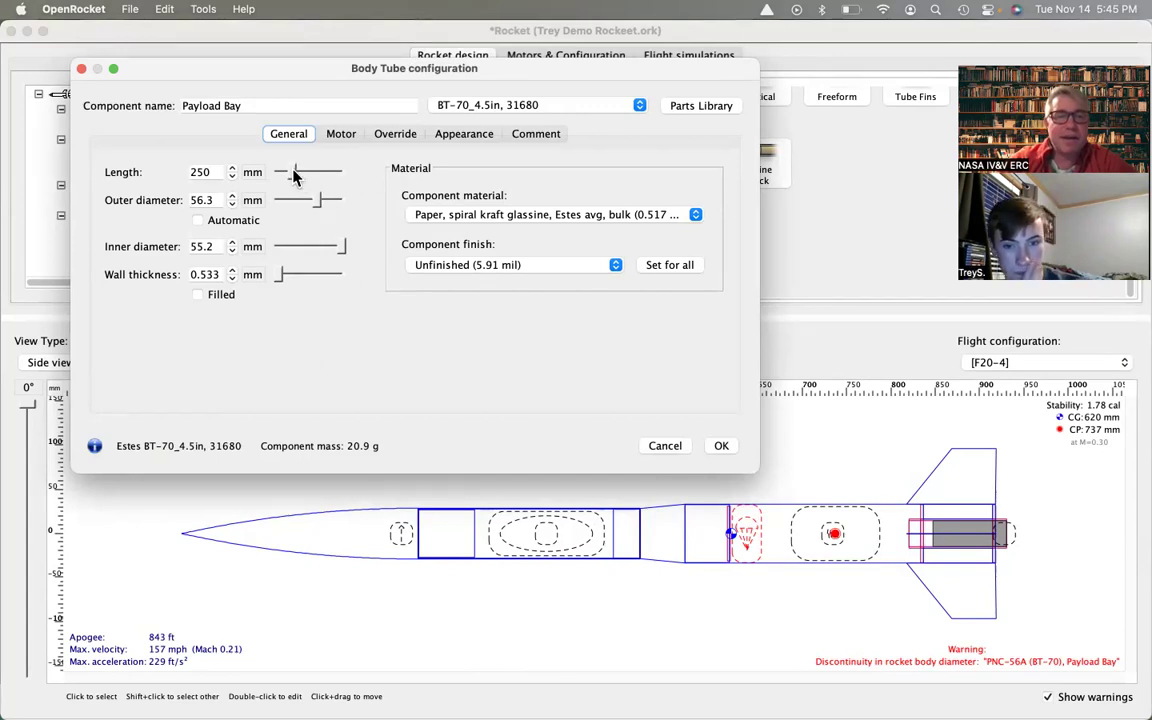
left_click_drag(295, 177, 288, 177)
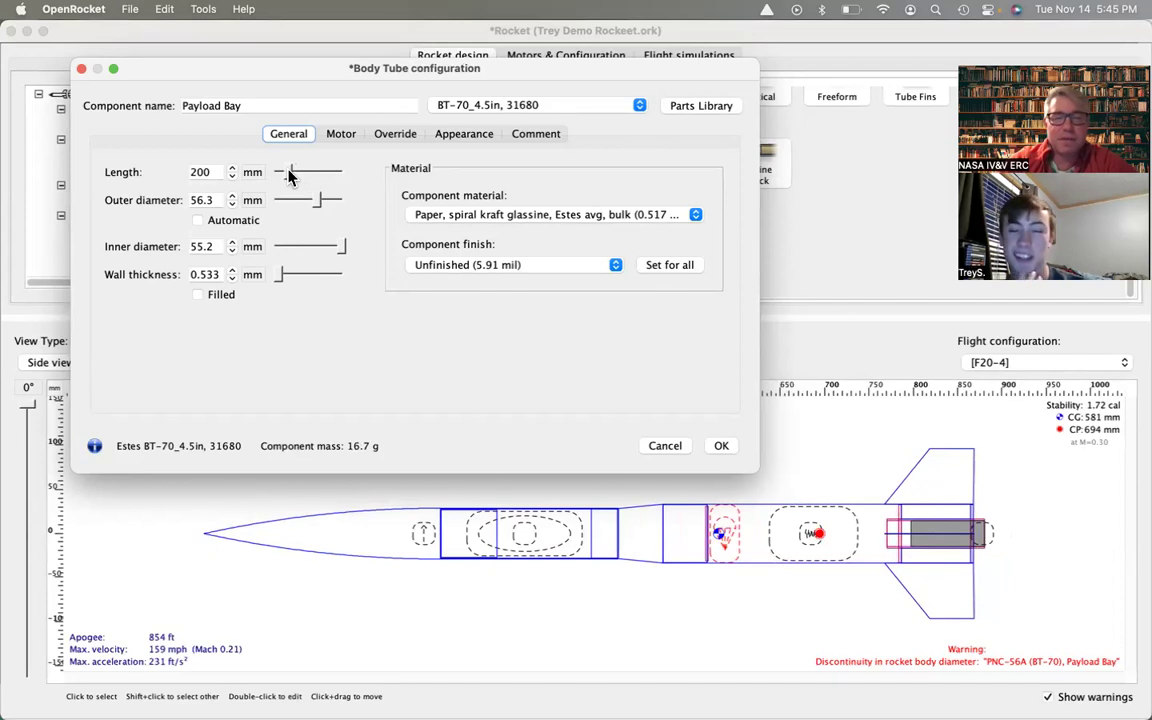
Set the Payload Bay's length to 6 in using inches as the unit, and return the length unit to millimetres.
left_click(254, 173)
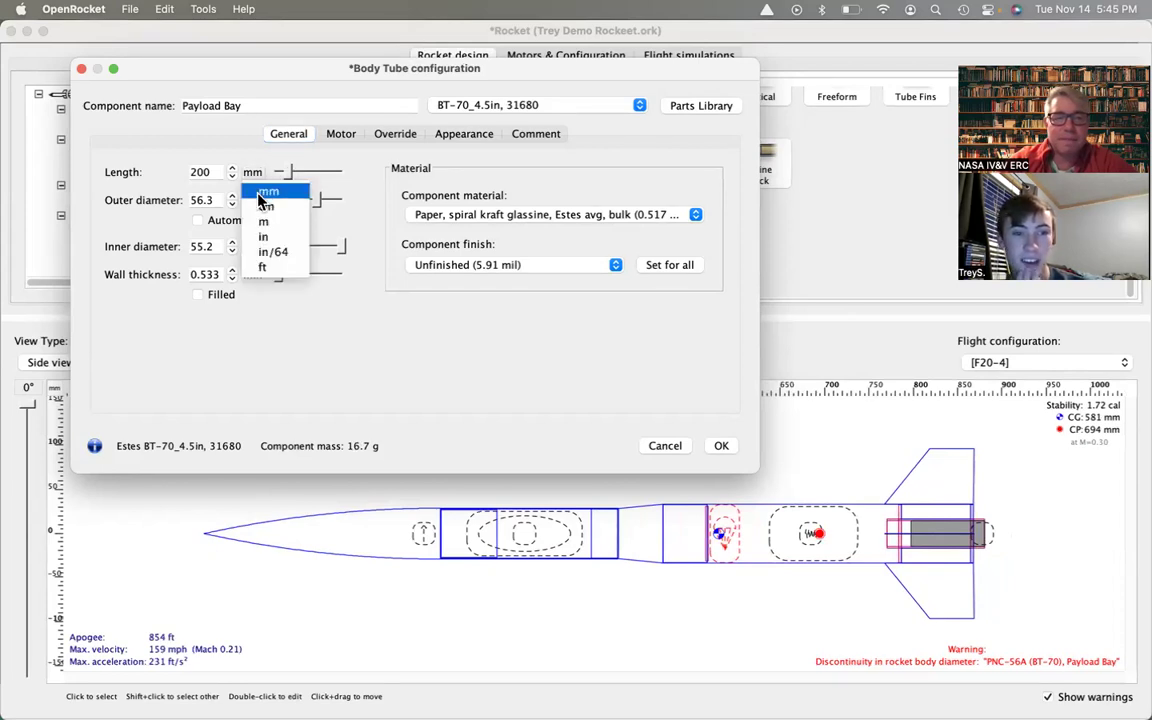
left_click(267, 236)
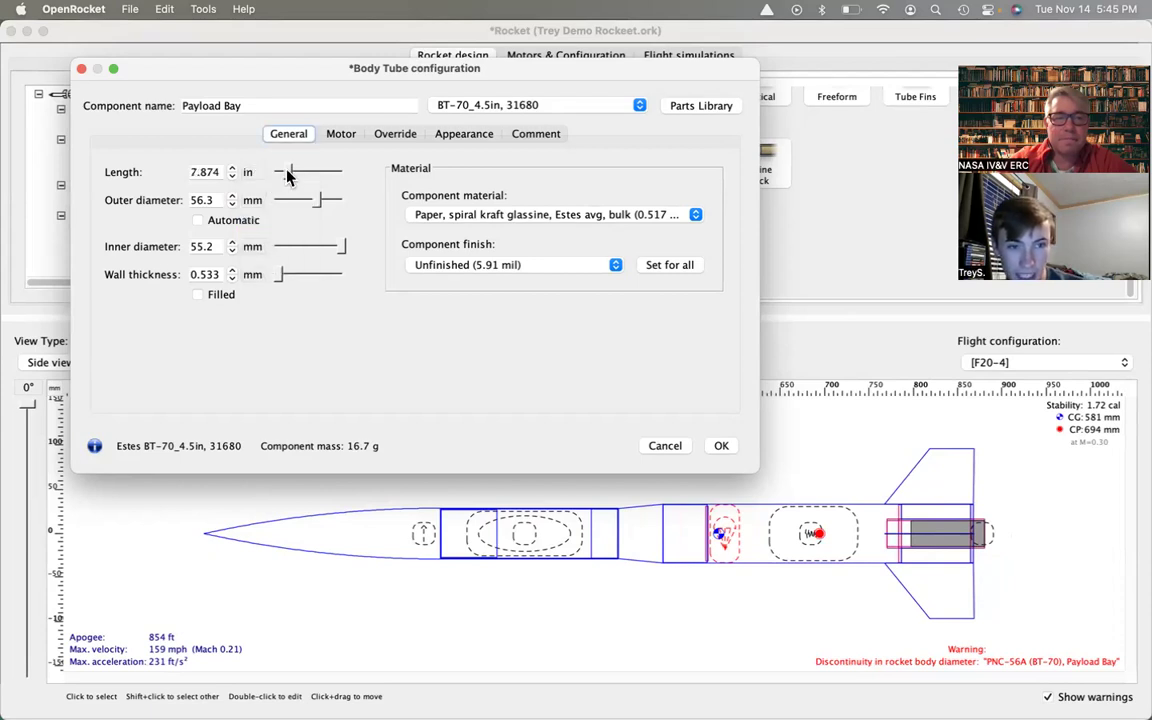
left_click_drag(289, 176, 284, 177)
double_click(203, 172)
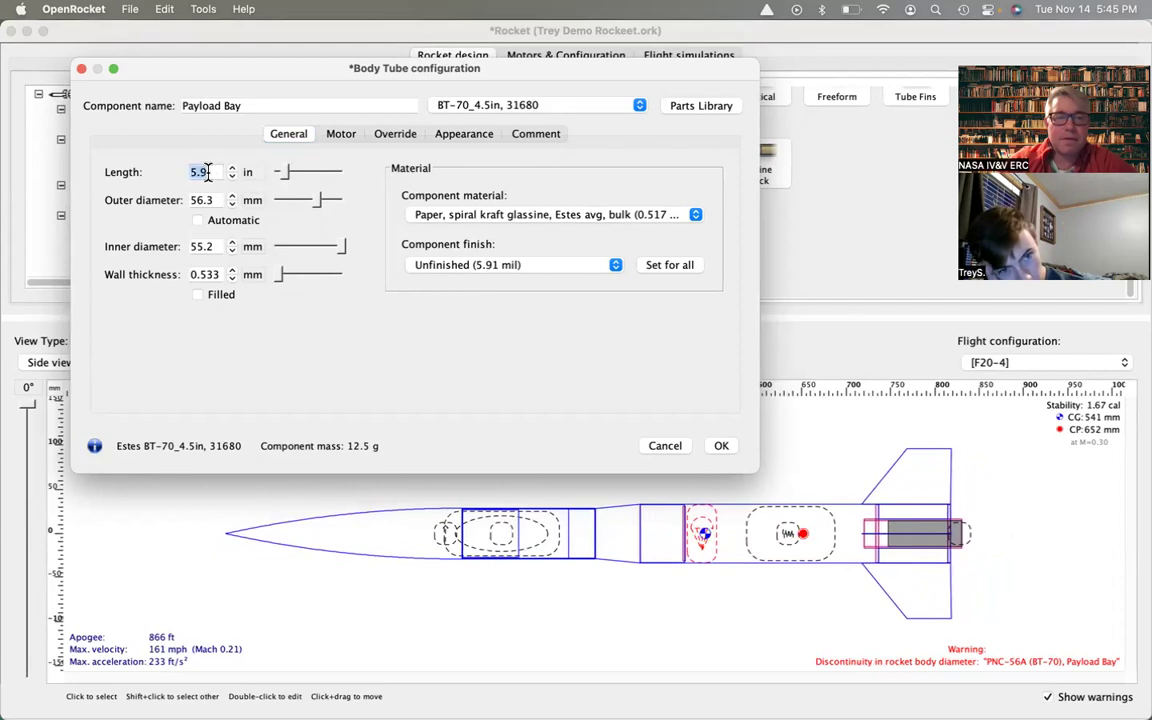
type("6")
key("Tab")
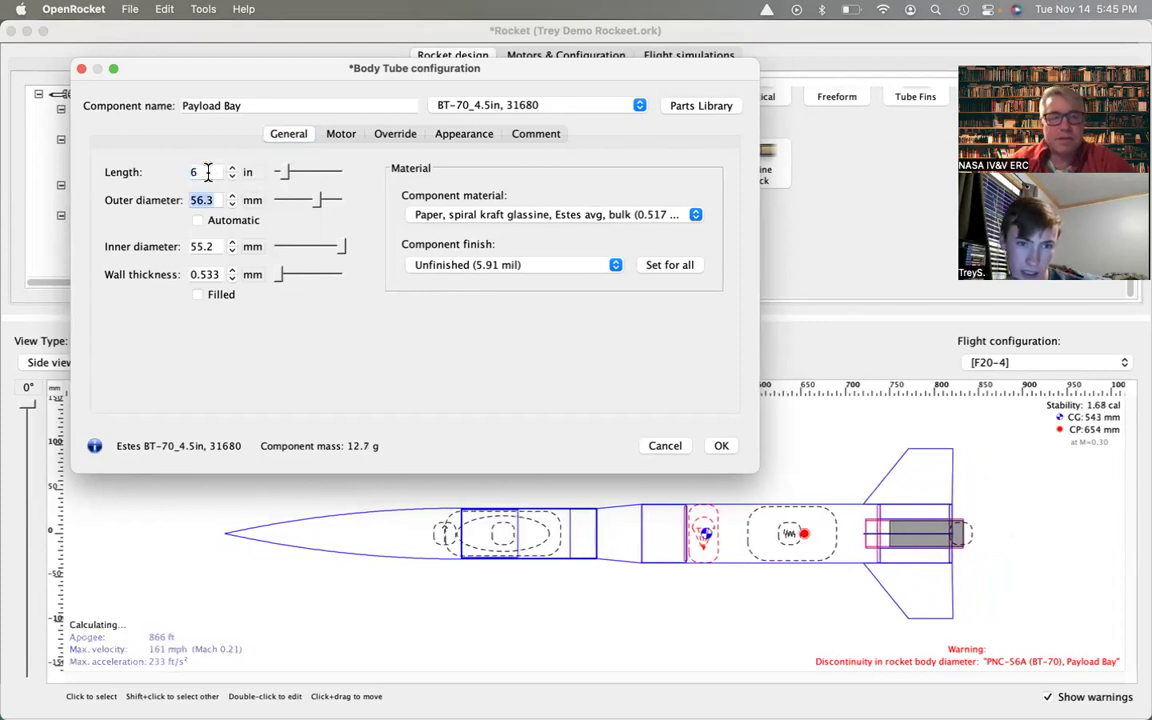
left_click(249, 172)
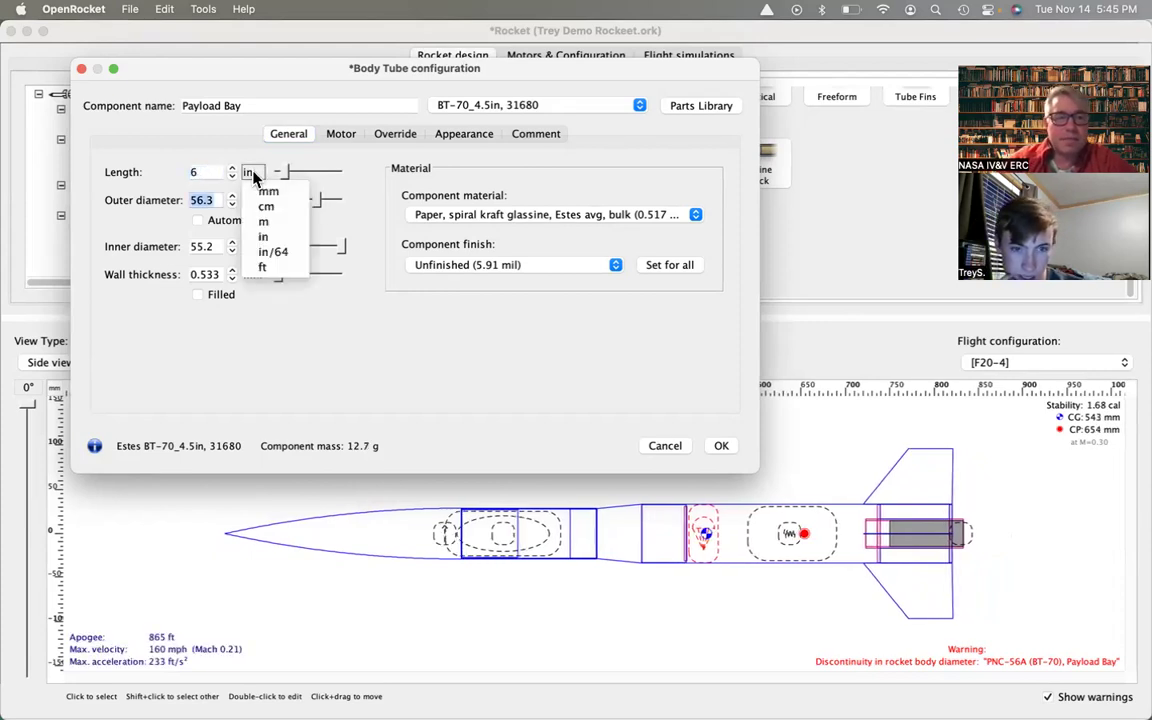
left_click(277, 193)
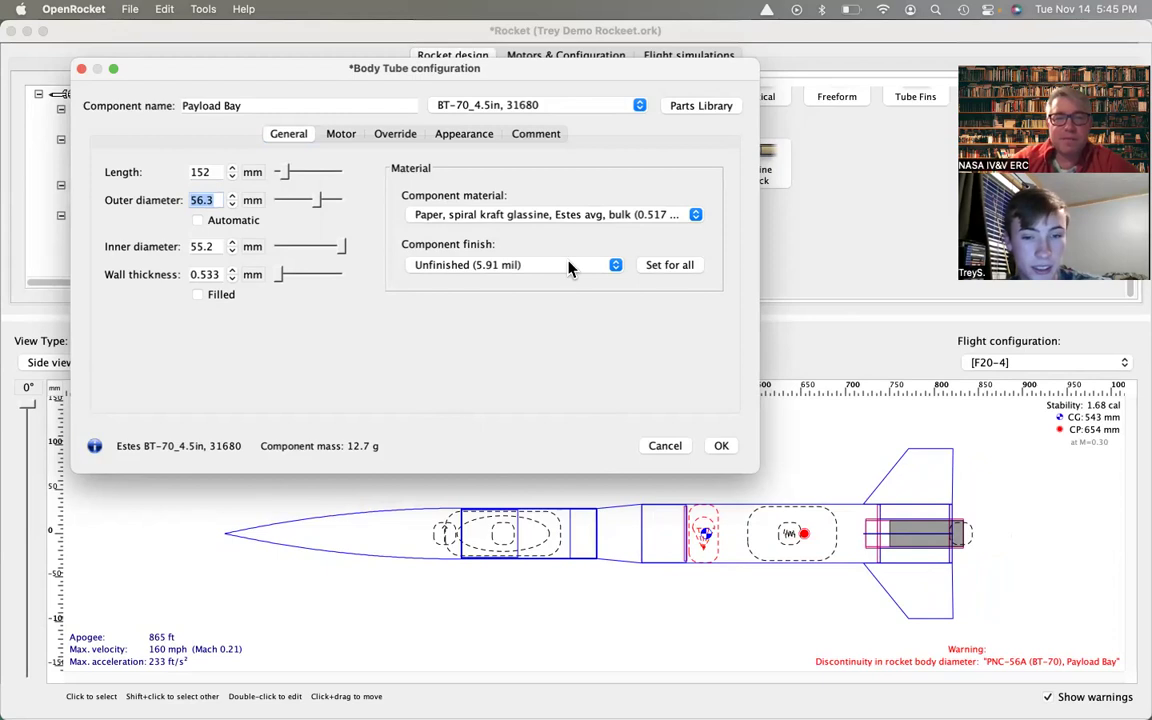
Accept the Payload Bay settings and place the Humpty Dumpty mass at plus 18 mm relative to the bottom of its parent component.
left_click(722, 450)
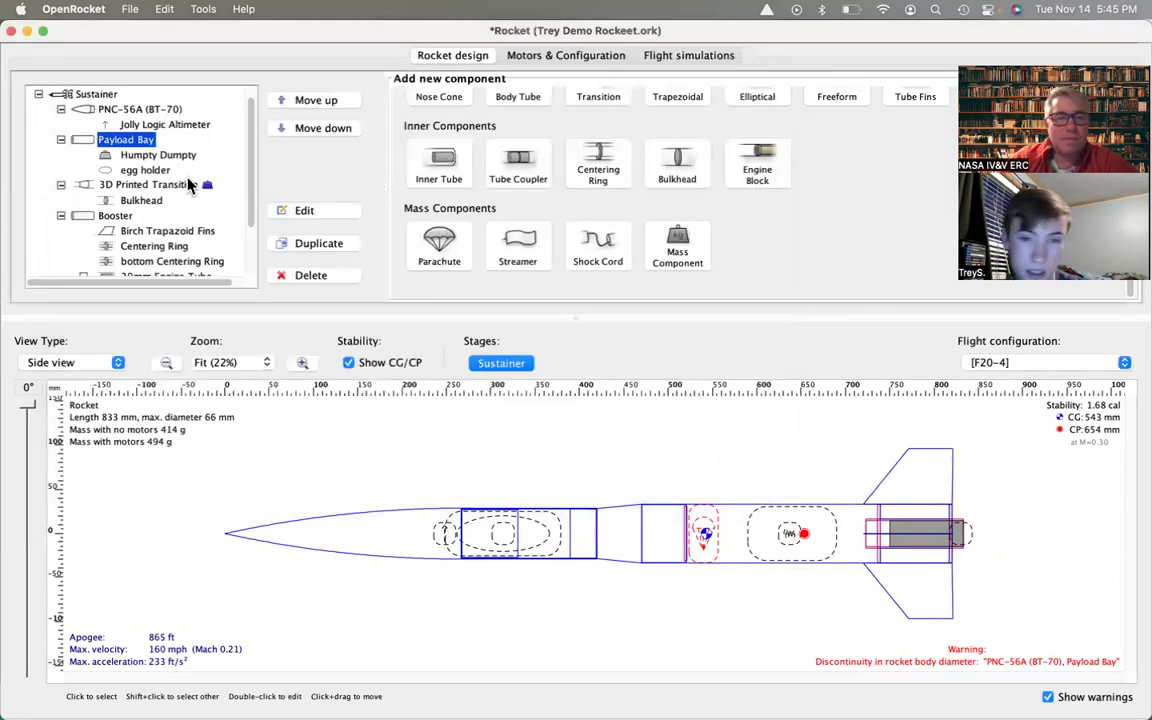
double_click(141, 162)
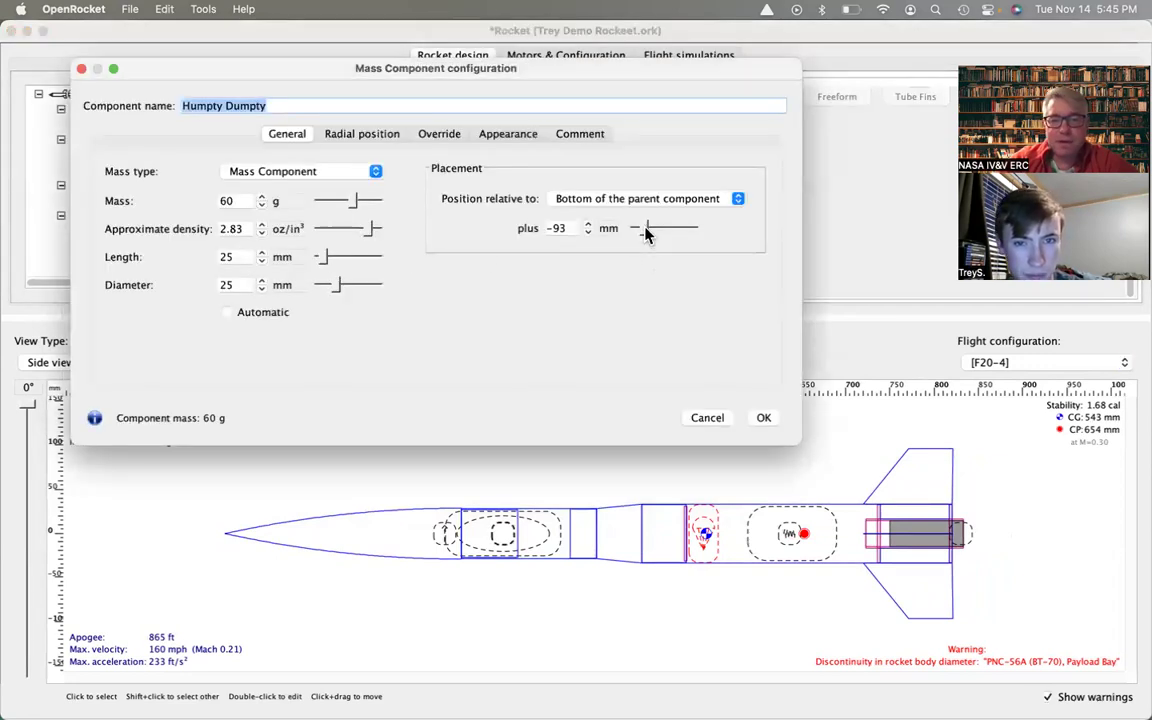
mouse_move(645, 233)
left_mouse_down()
mouse_move(667, 232)
mouse_move(665, 353)
left_mouse_up()
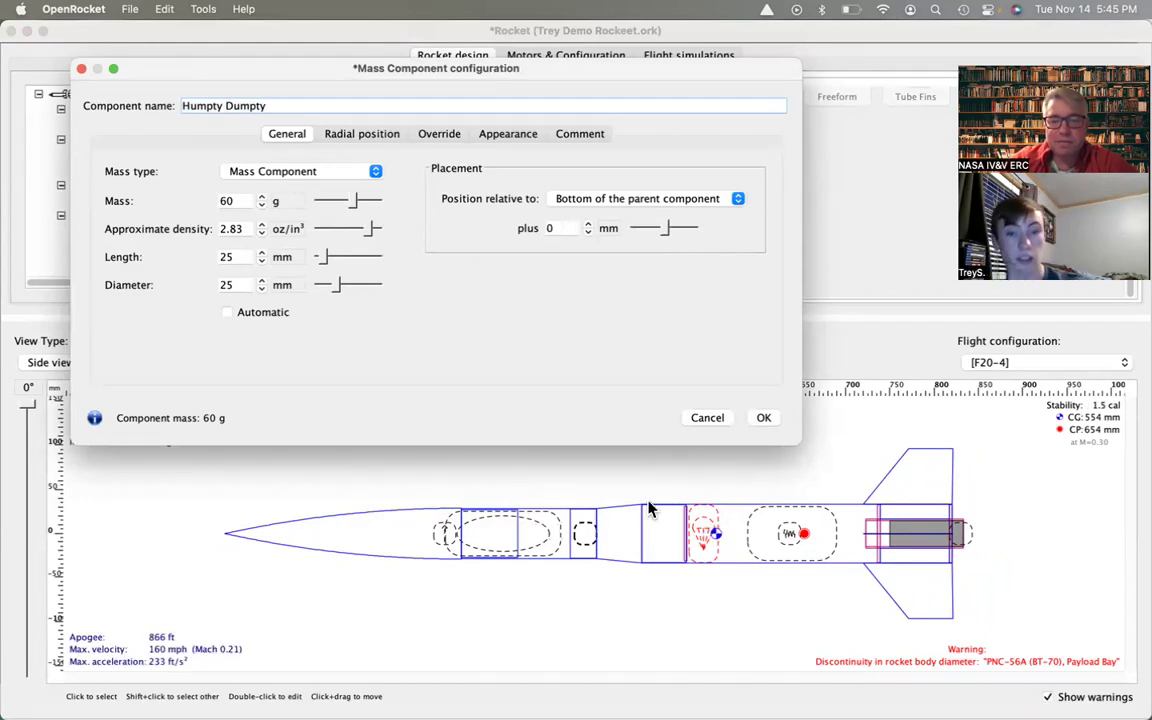
left_click_drag(667, 230, 671, 232)
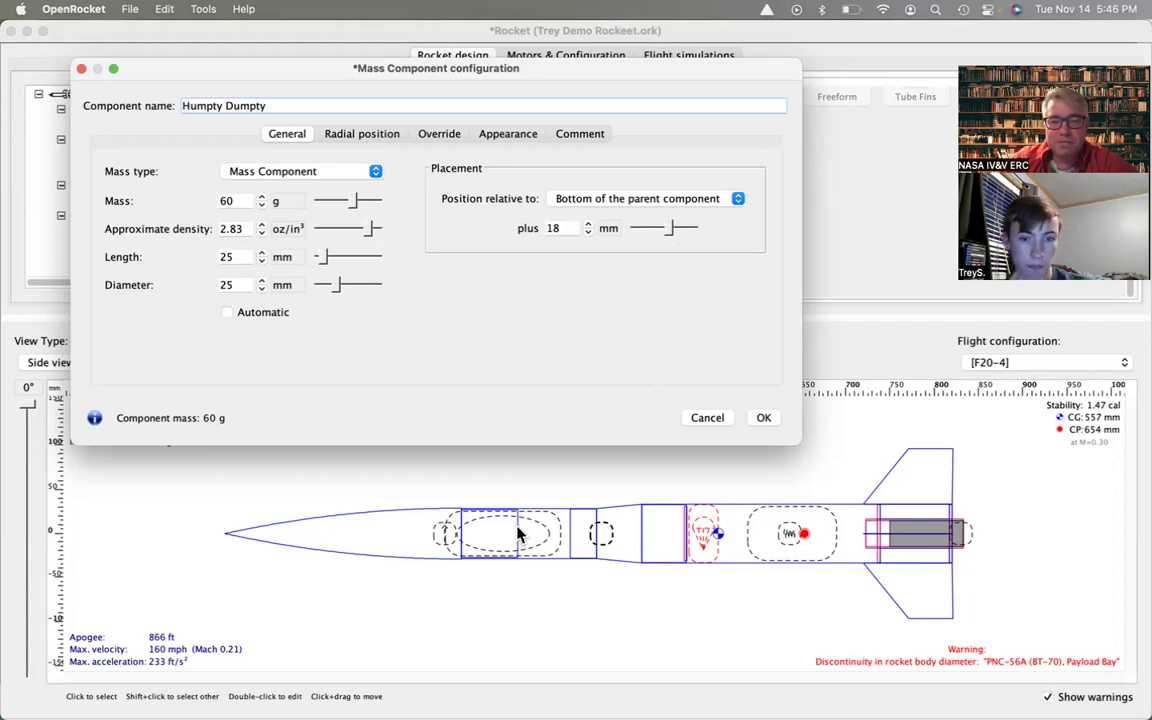
left_click(763, 417)
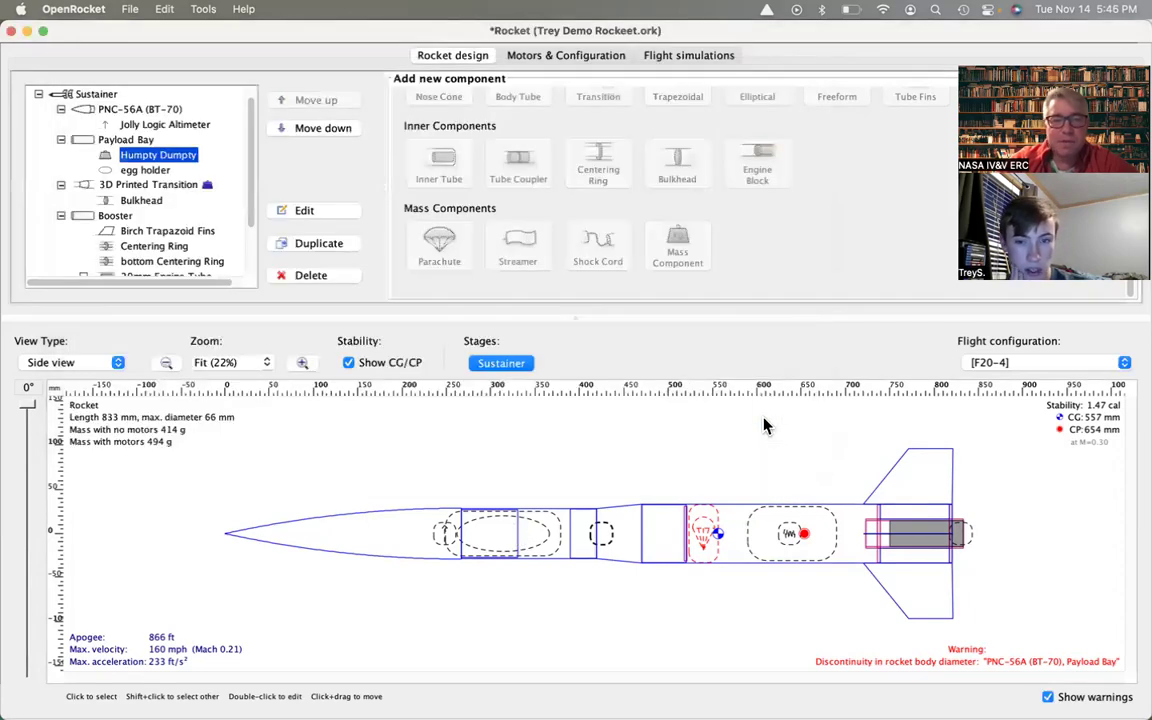
Place the egg holder at plus 74 mm relative to the bottom of its parent component and save the rocket design.
double_click(145, 170)
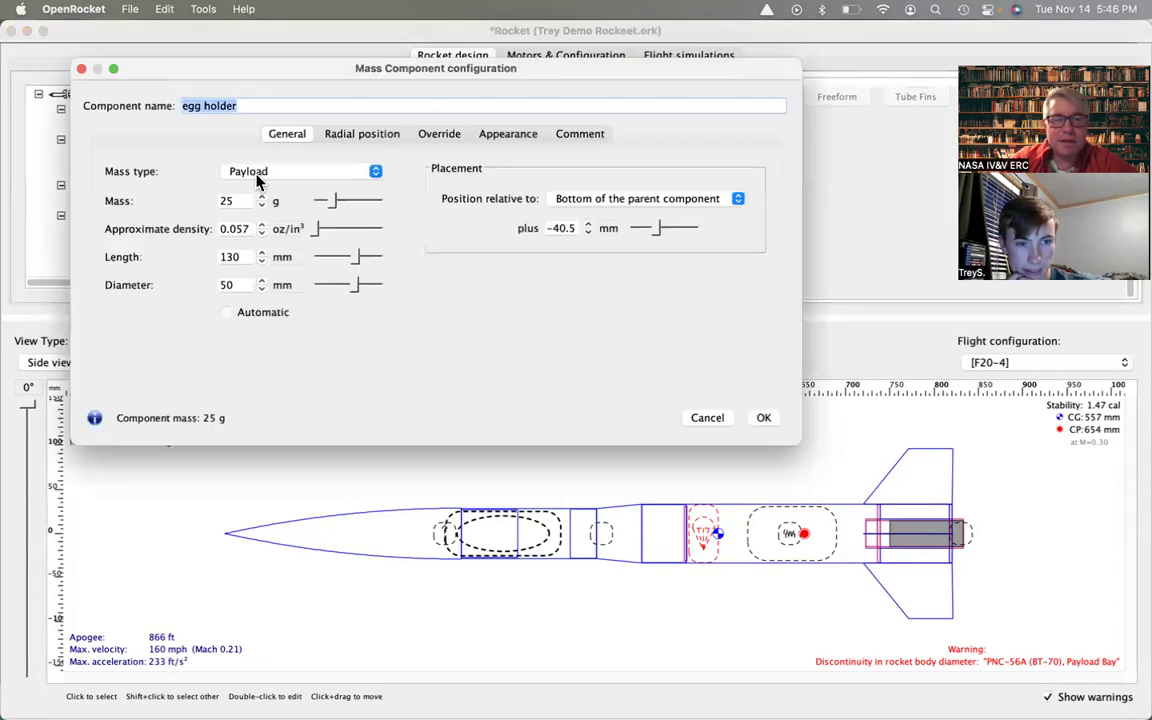
left_click_drag(659, 231, 688, 232)
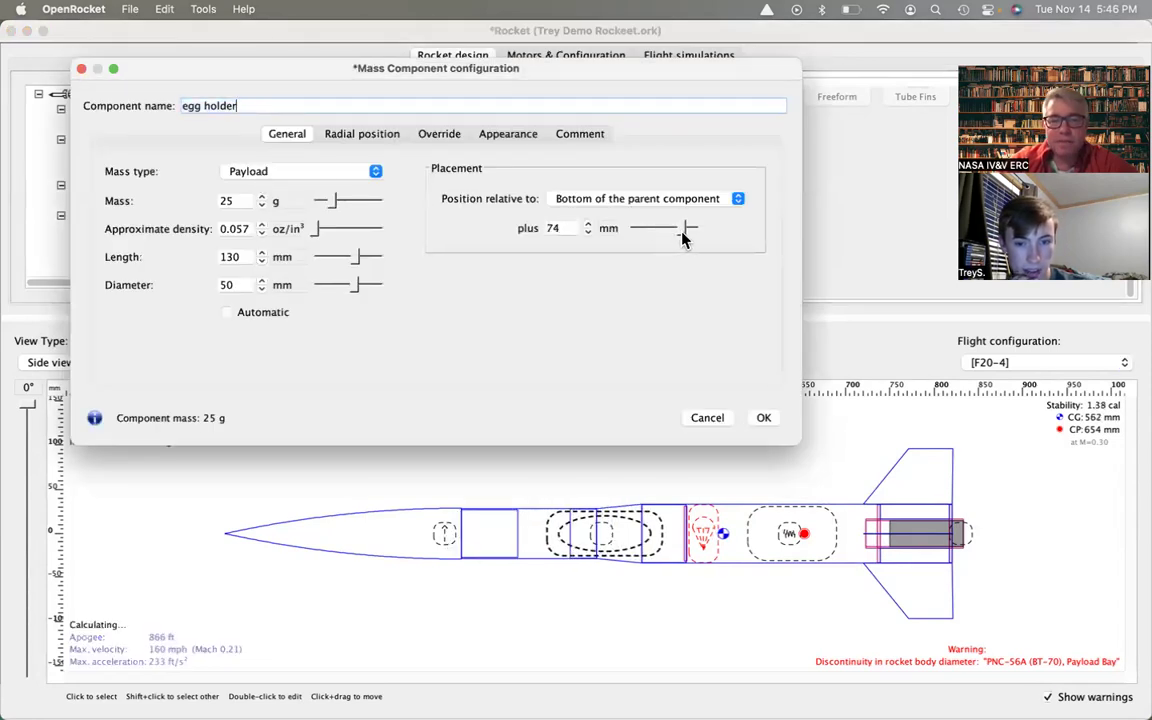
left_click(763, 417)
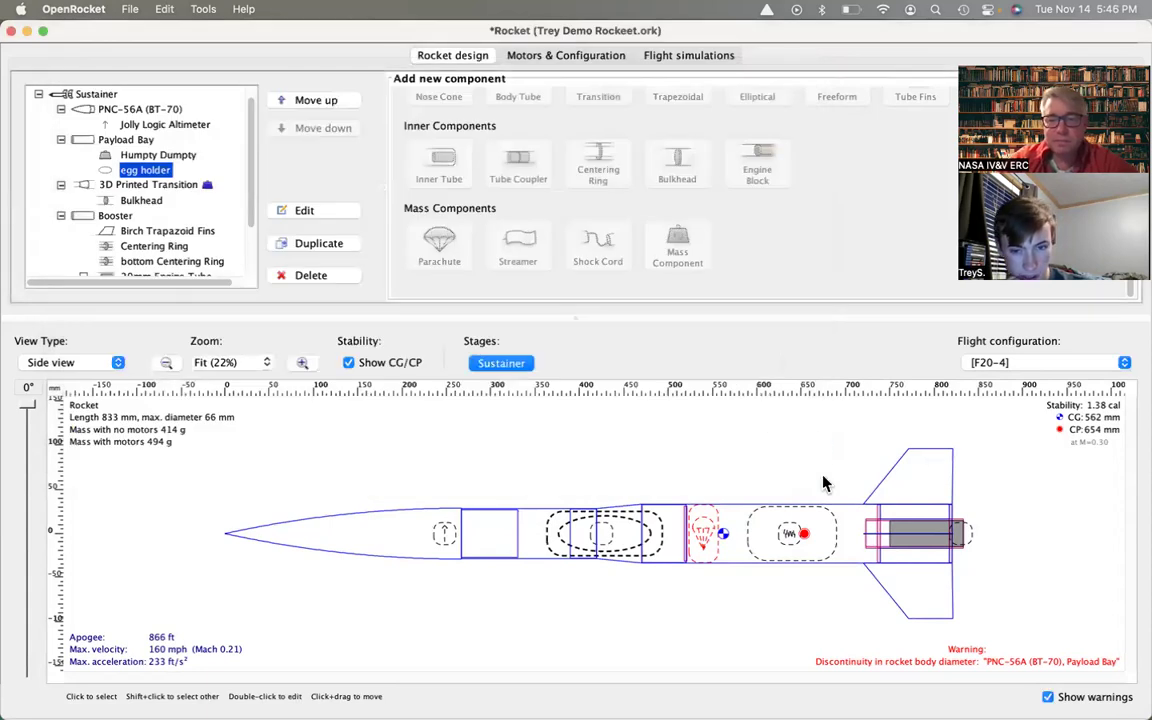
key("super+s")
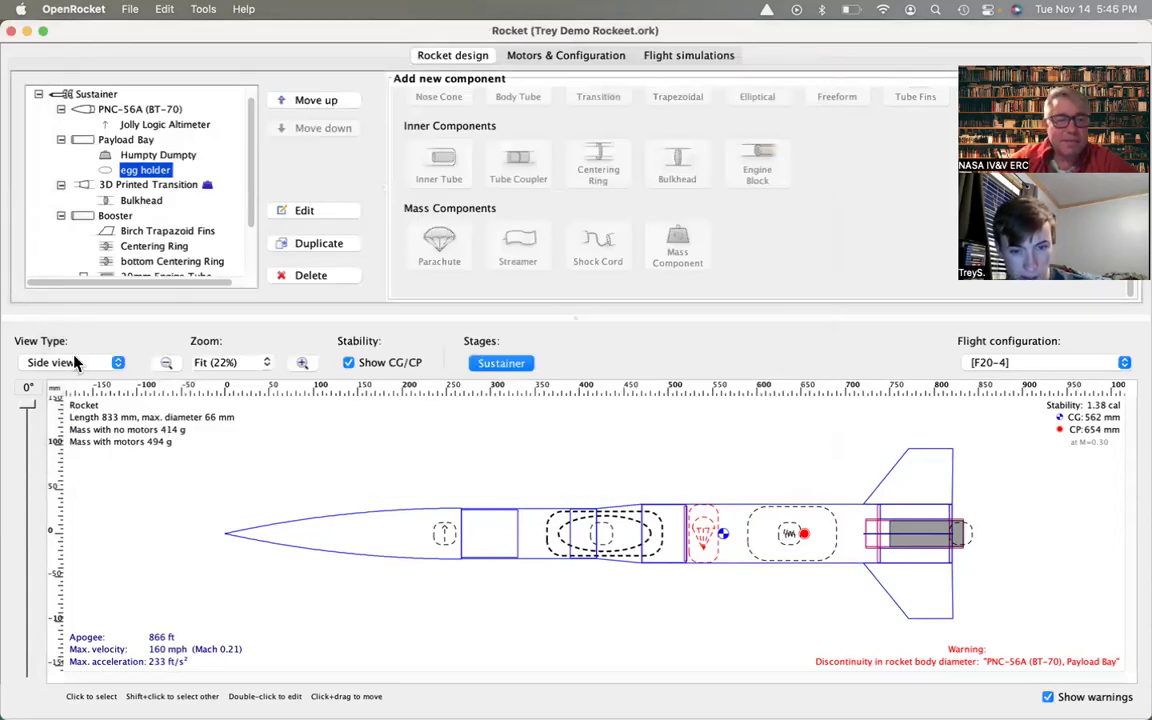
Show the rocket in the 3D Finished view and inspect its outside shape.
left_click(72, 362)
left_click(60, 429)
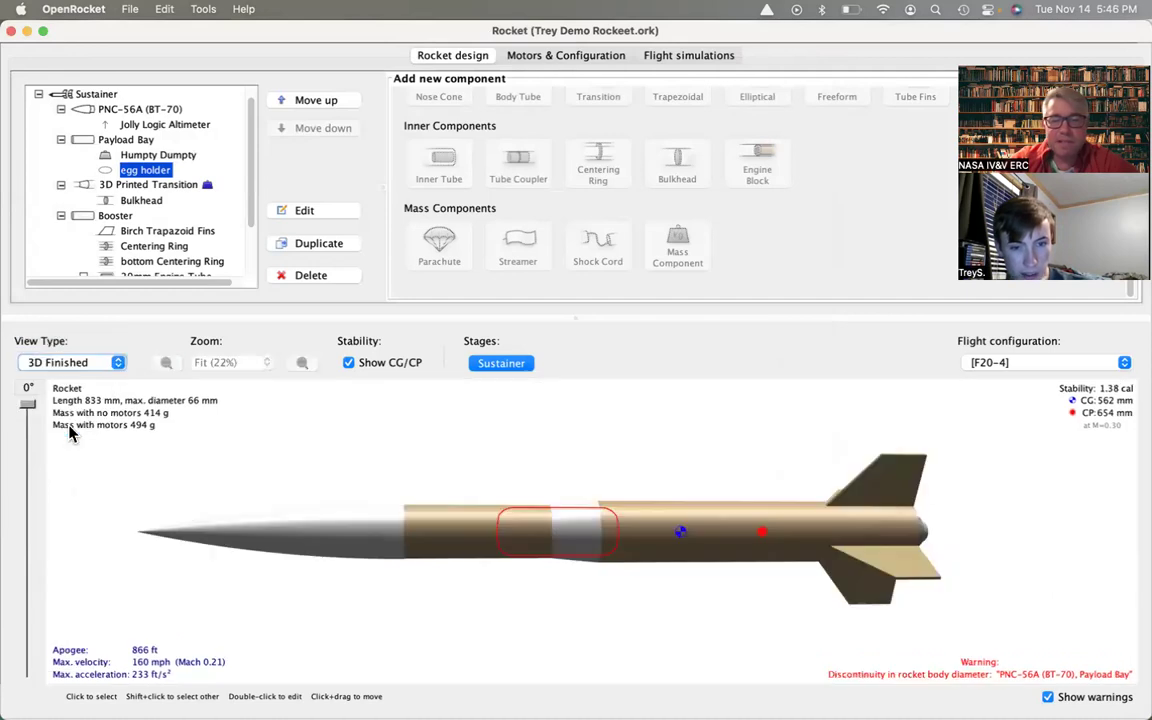
mouse_move(310, 455)
left_mouse_down()
mouse_move(345, 489)
mouse_move(339, 448)
mouse_move(470, 532)
mouse_move(565, 527)
mouse_move(397, 530)
mouse_move(300, 450)
mouse_move(309, 447)
left_mouse_up()
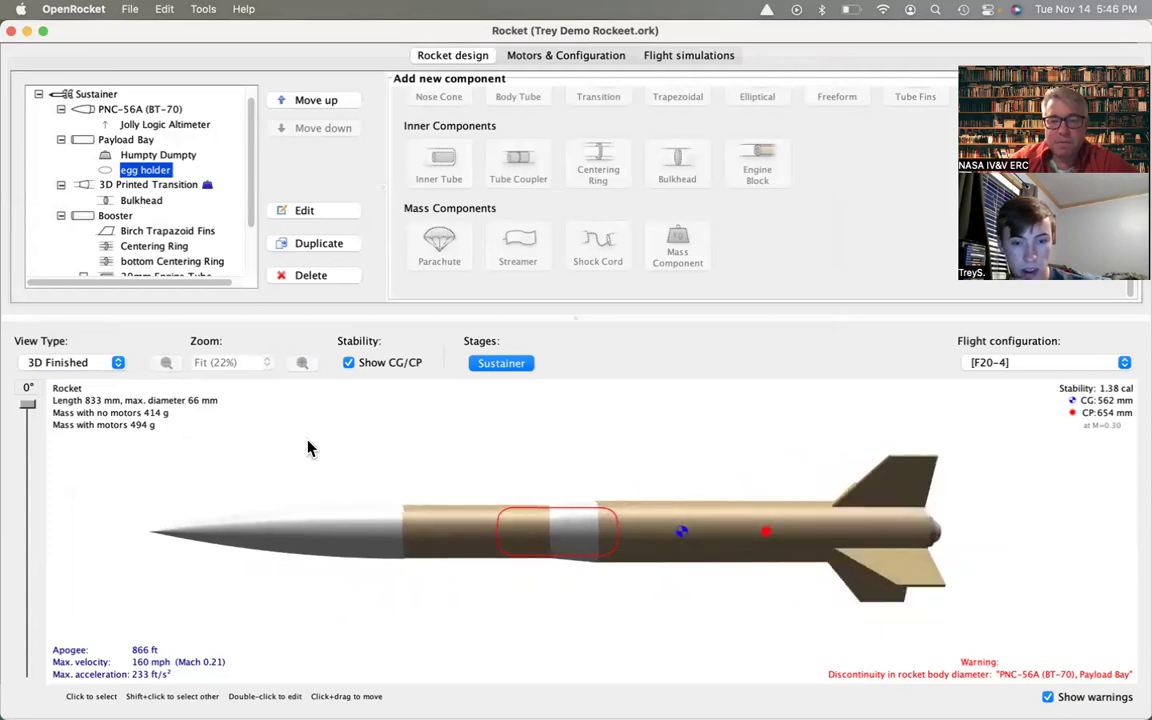
Rerun the Fairmont launch Site flight simulation with the F20-4 configuration.
left_click(700, 57)
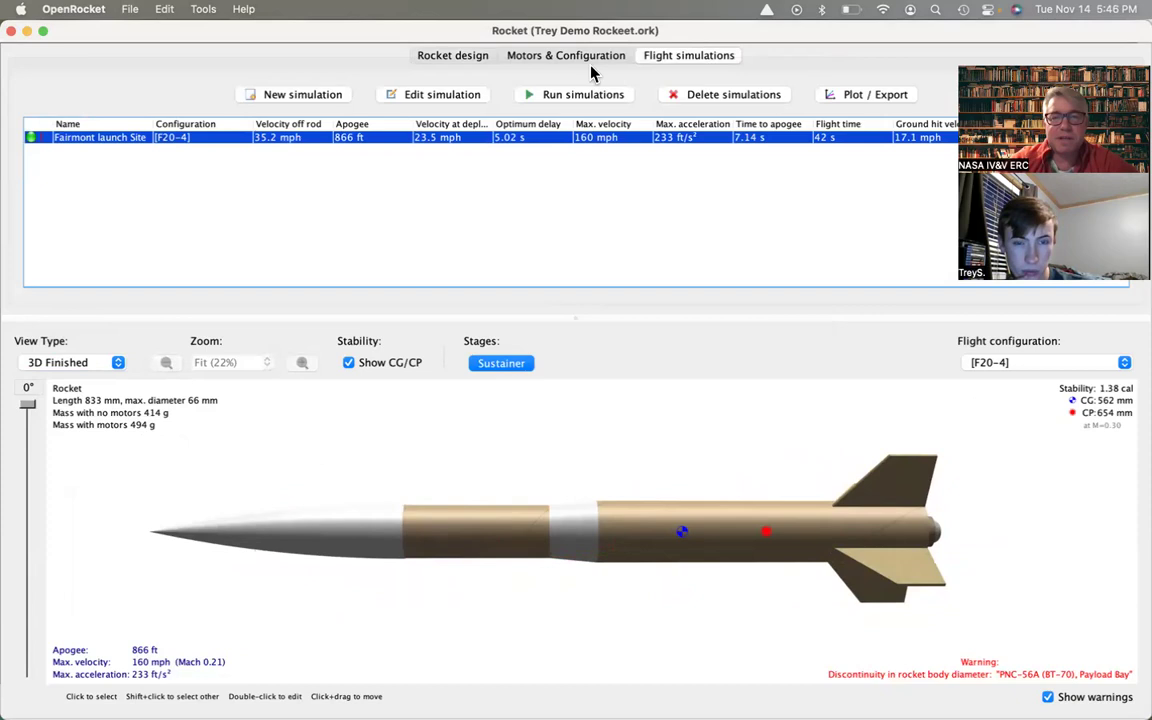
left_click(594, 93)
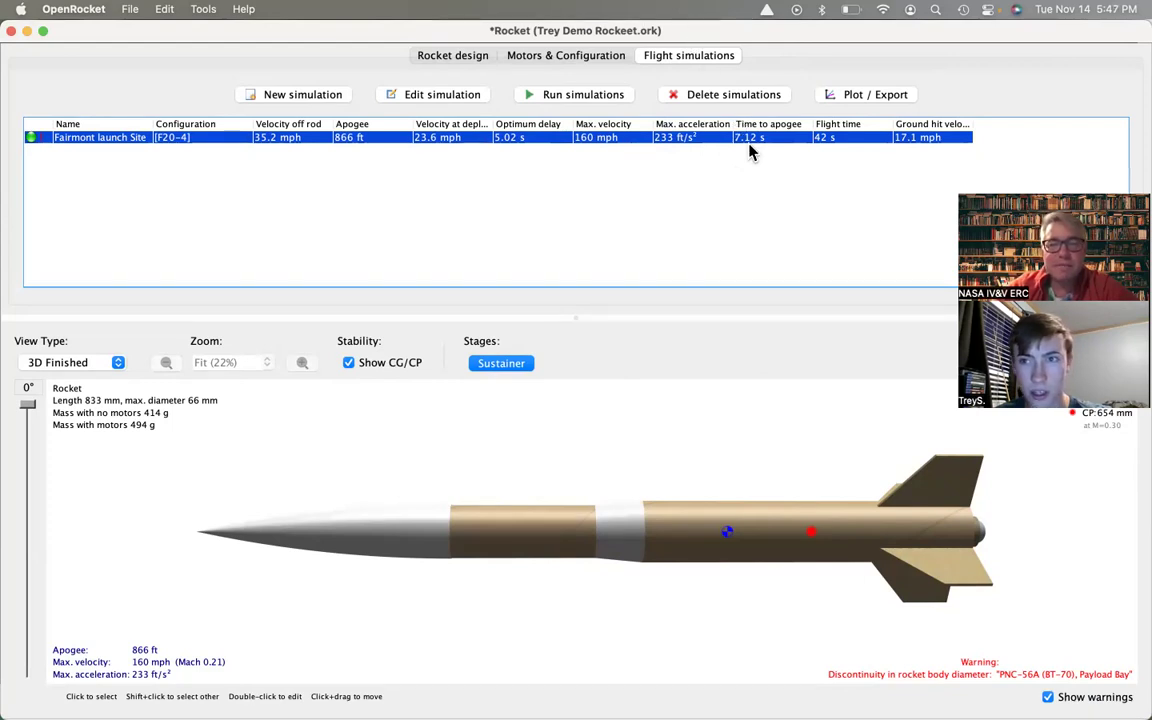
key("super+Tab")
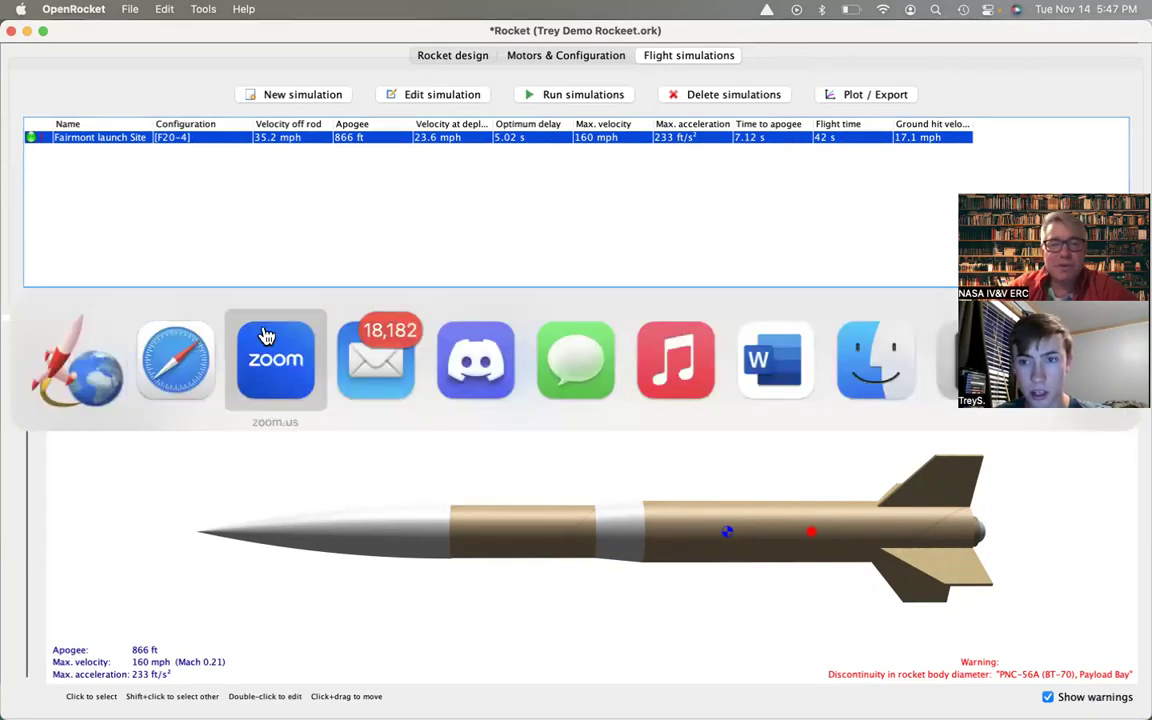
left_click(93, 363)
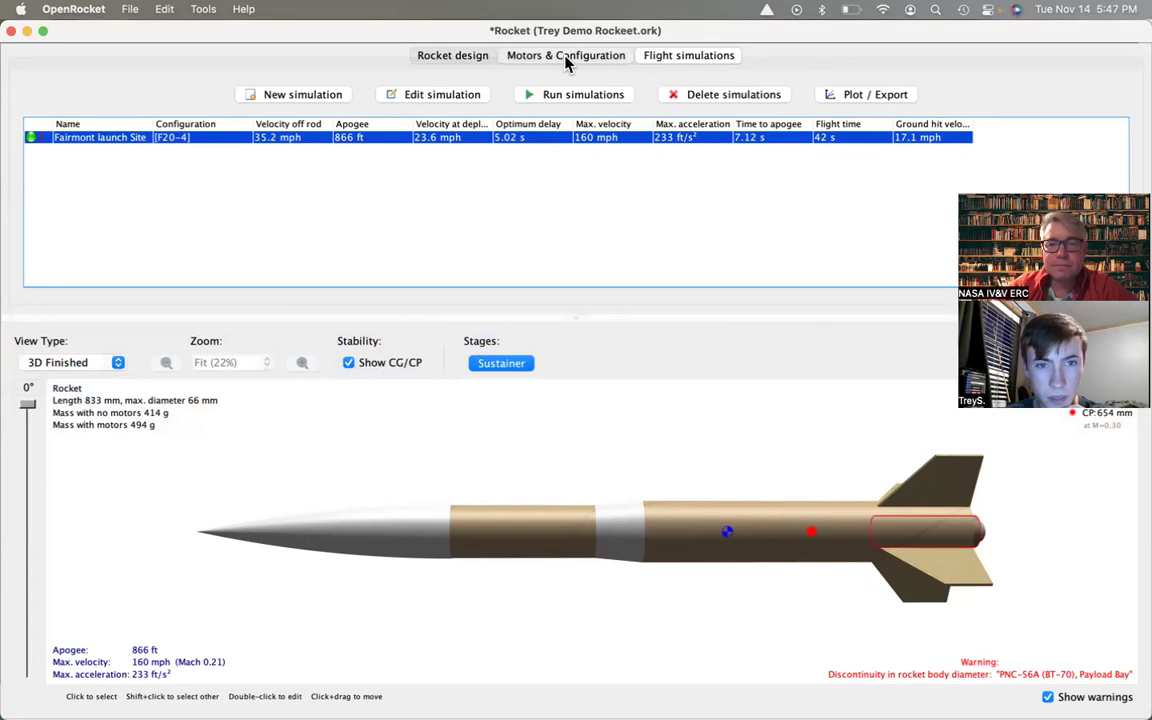
Add a new motor configuration with the 98 mm long AeroTech F50T (total impulse 69) and an ejection delay of 4 seconds.
left_click(510, 56)
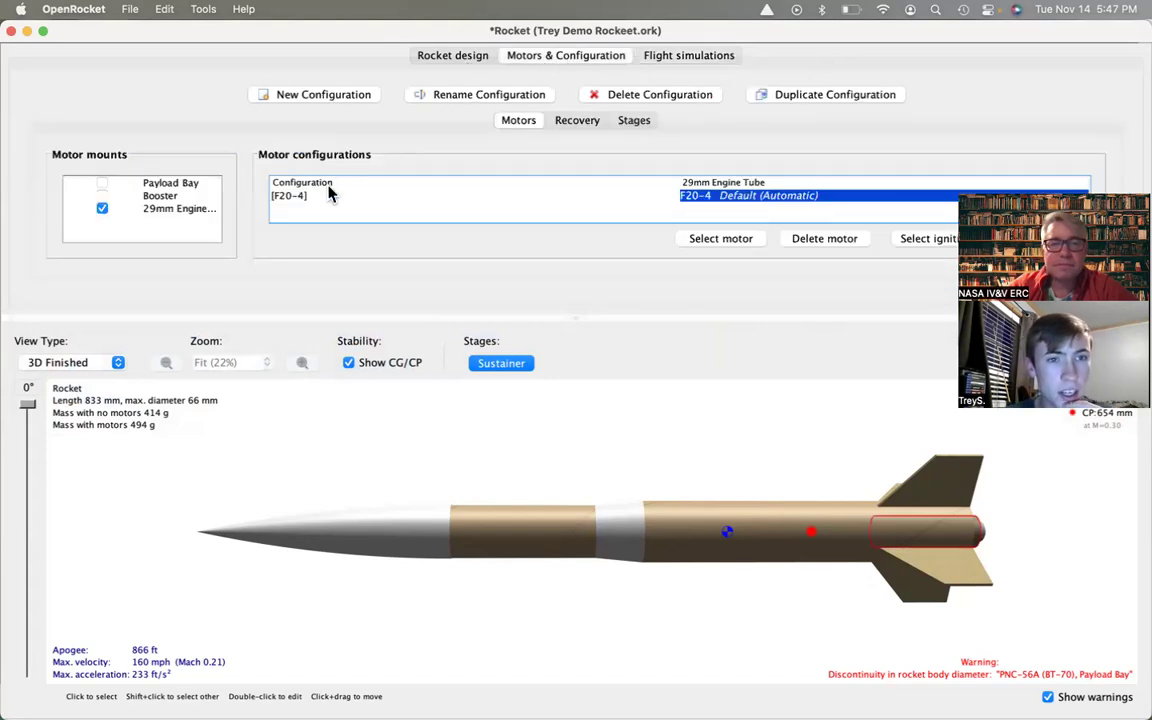
left_click(320, 96)
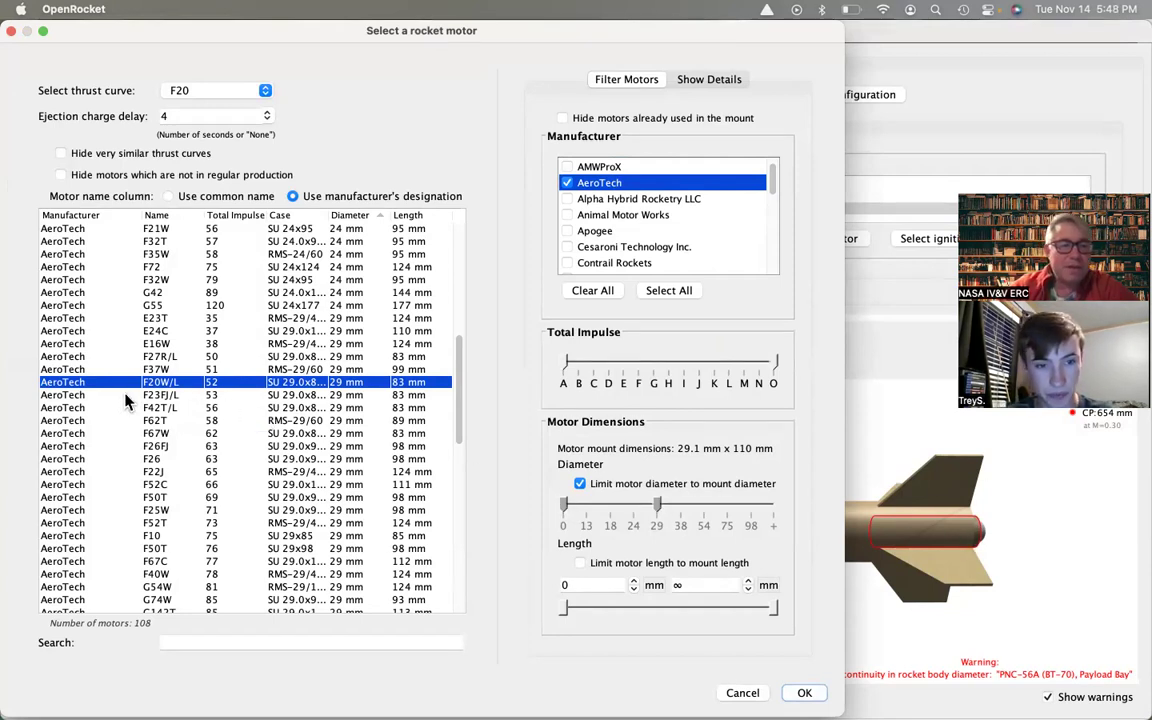
left_click(113, 497)
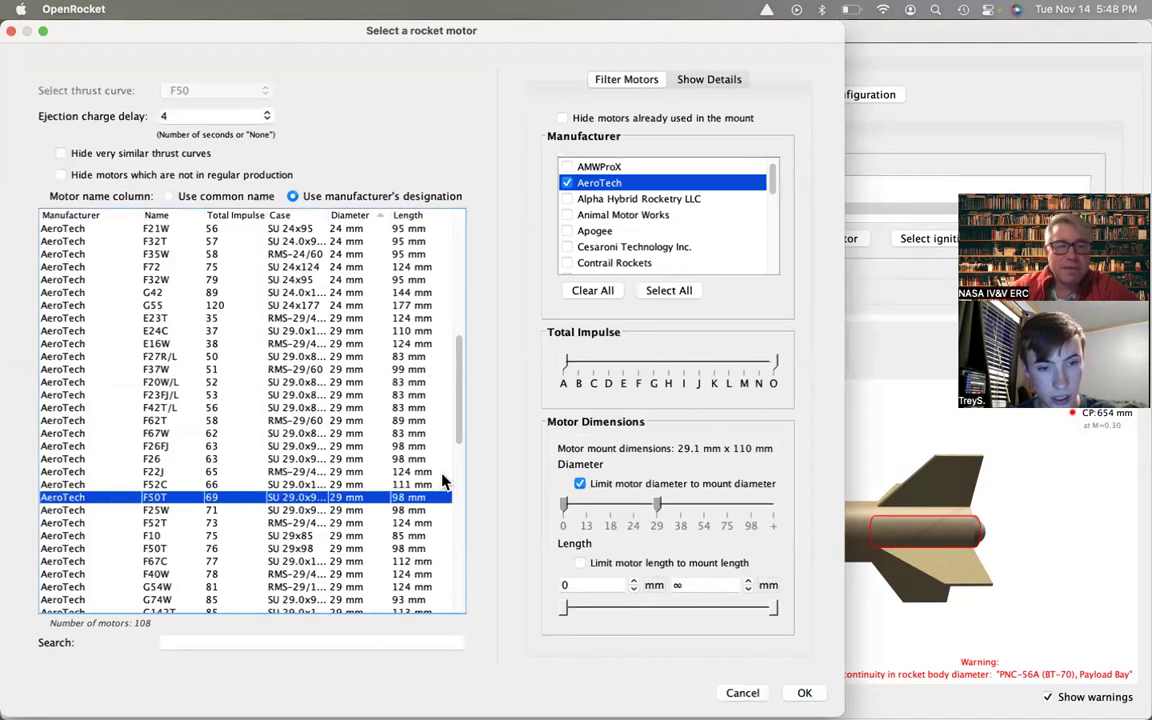
left_click(804, 693)
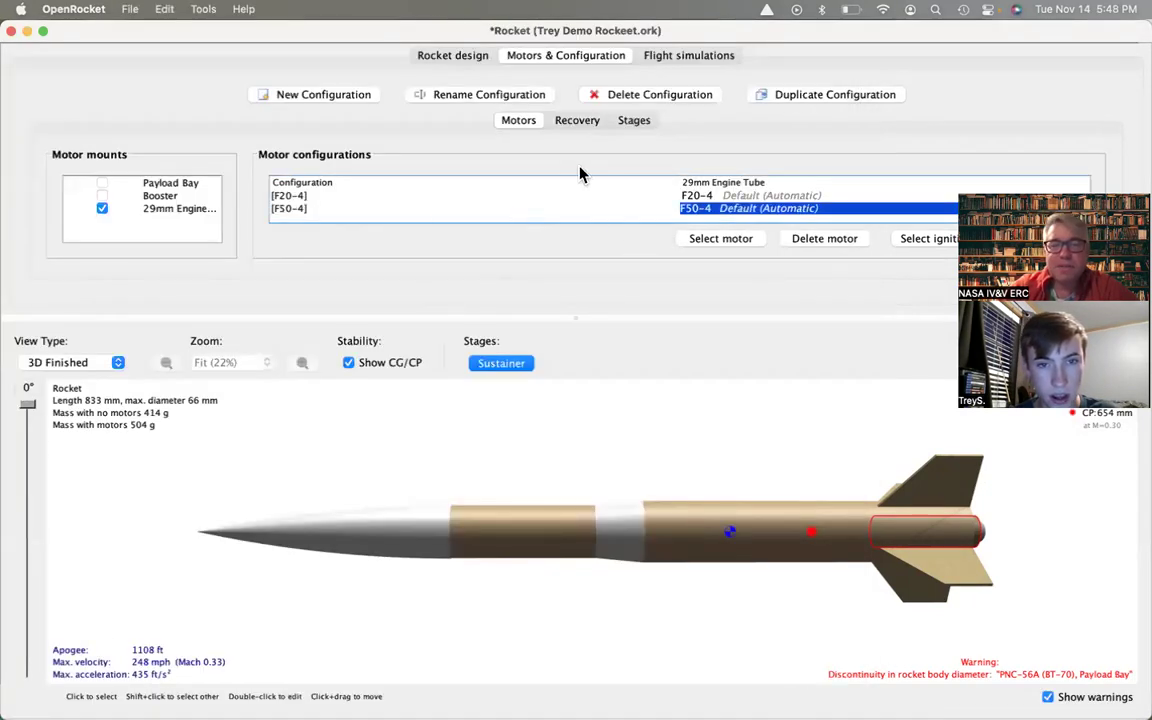
Run the simulation for the F50-4 configuration and compare its flight results with those of the Fairmont launch Site simulation.
left_click(681, 60)
left_click(325, 152)
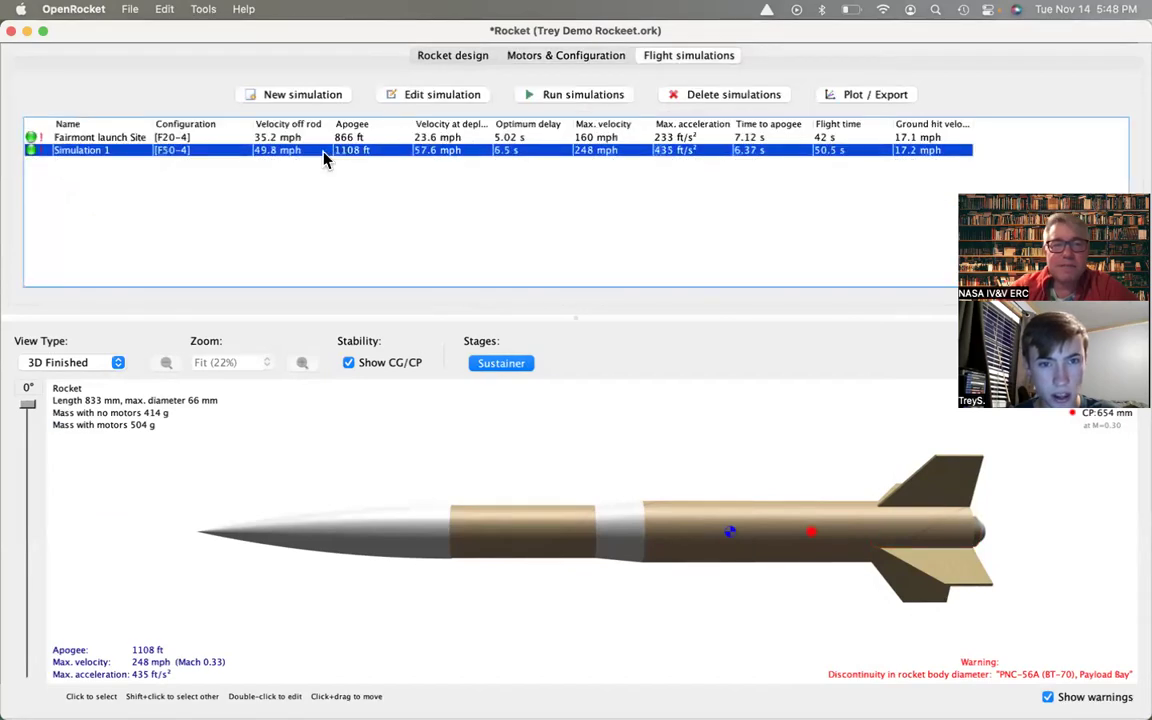
left_click(531, 99)
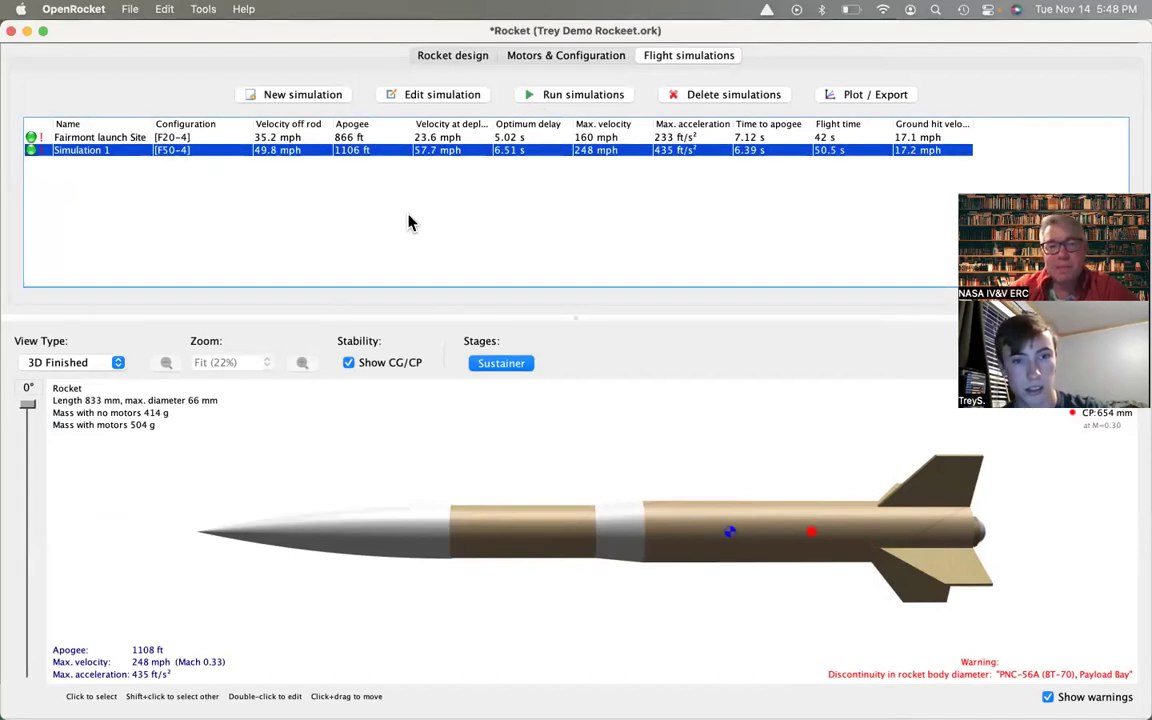
left_click(448, 139)
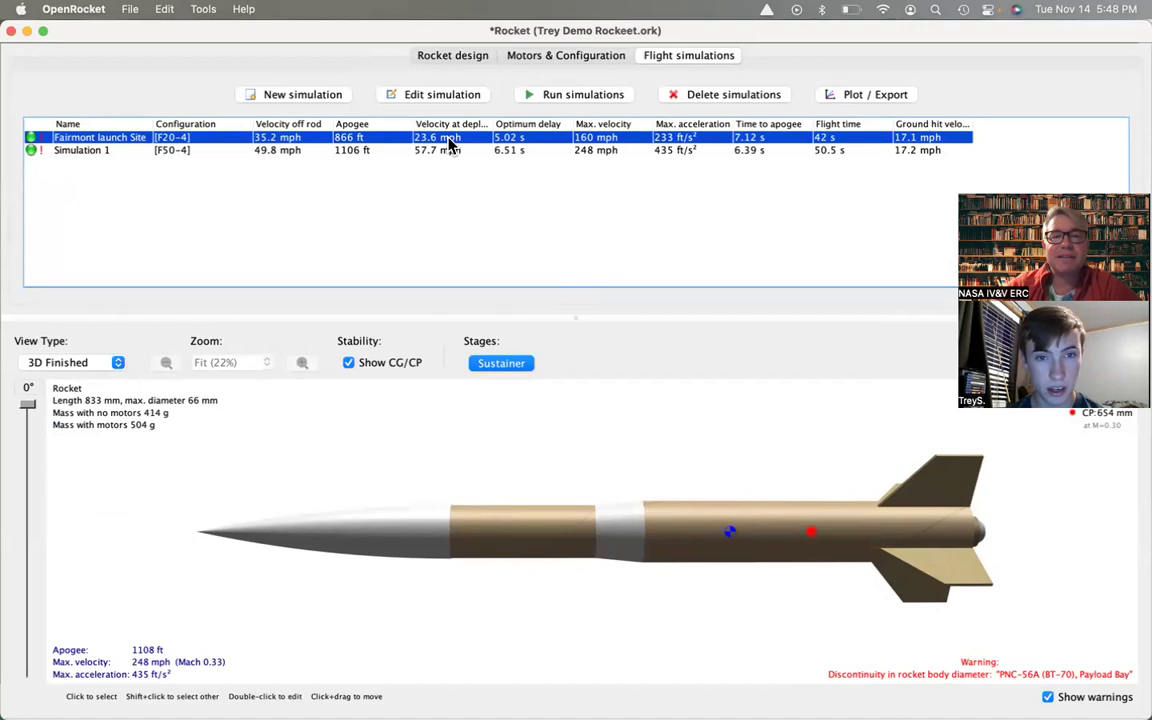
mouse_move(519, 148)
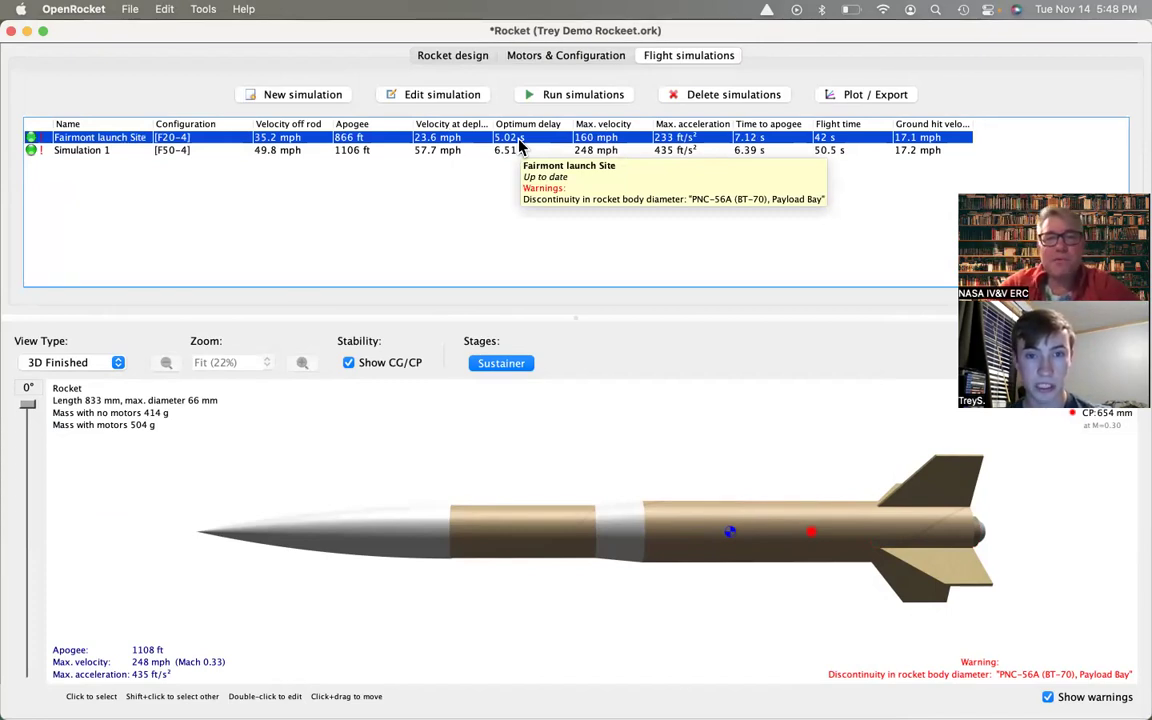
mouse_move(599, 175)
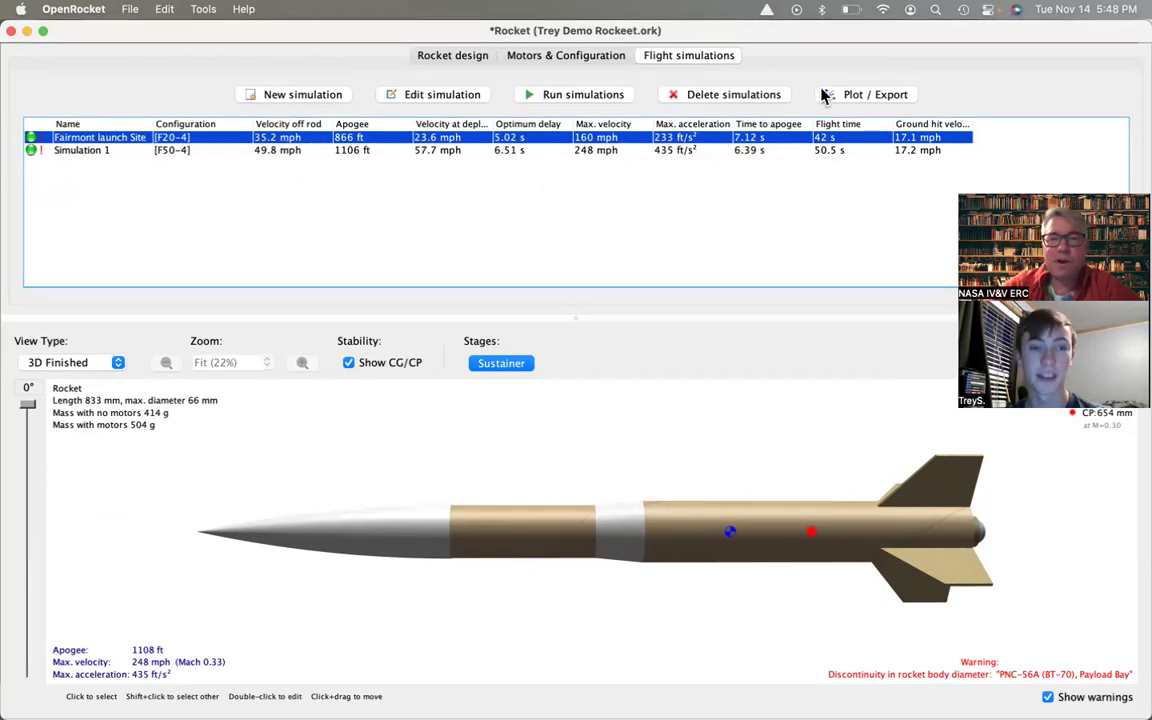
Switch to the Apogee Components site in Safari and open its 29mm Motors category.
key("super+Tab")
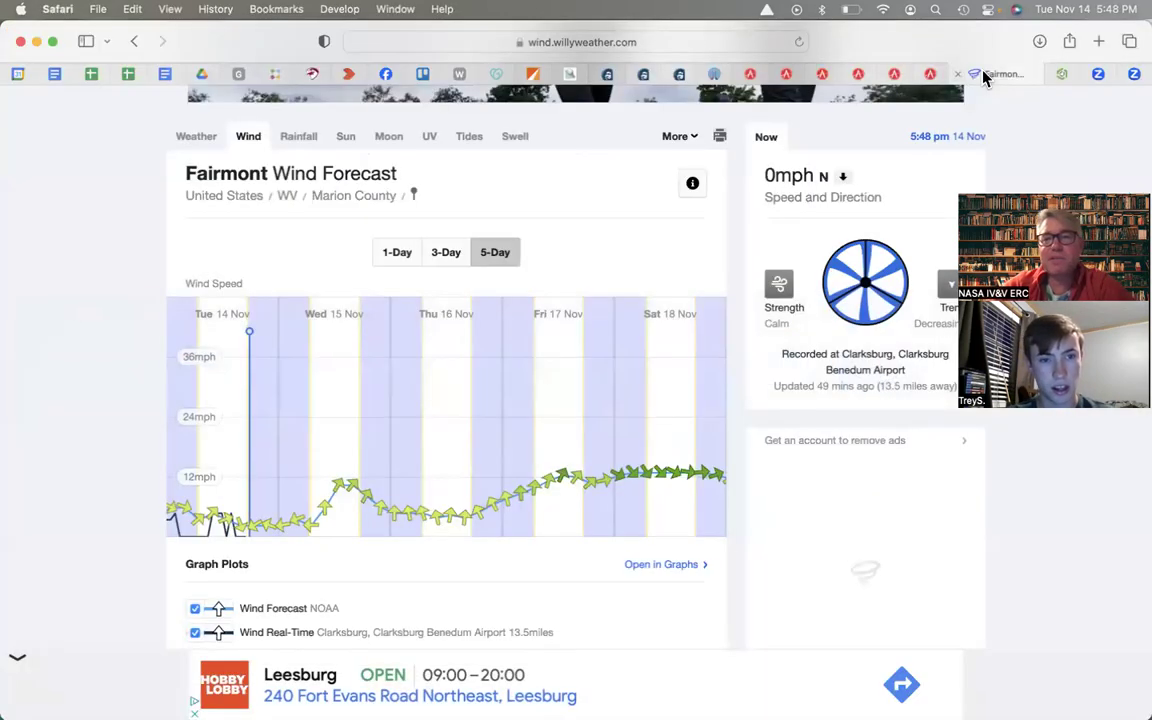
left_click(932, 76)
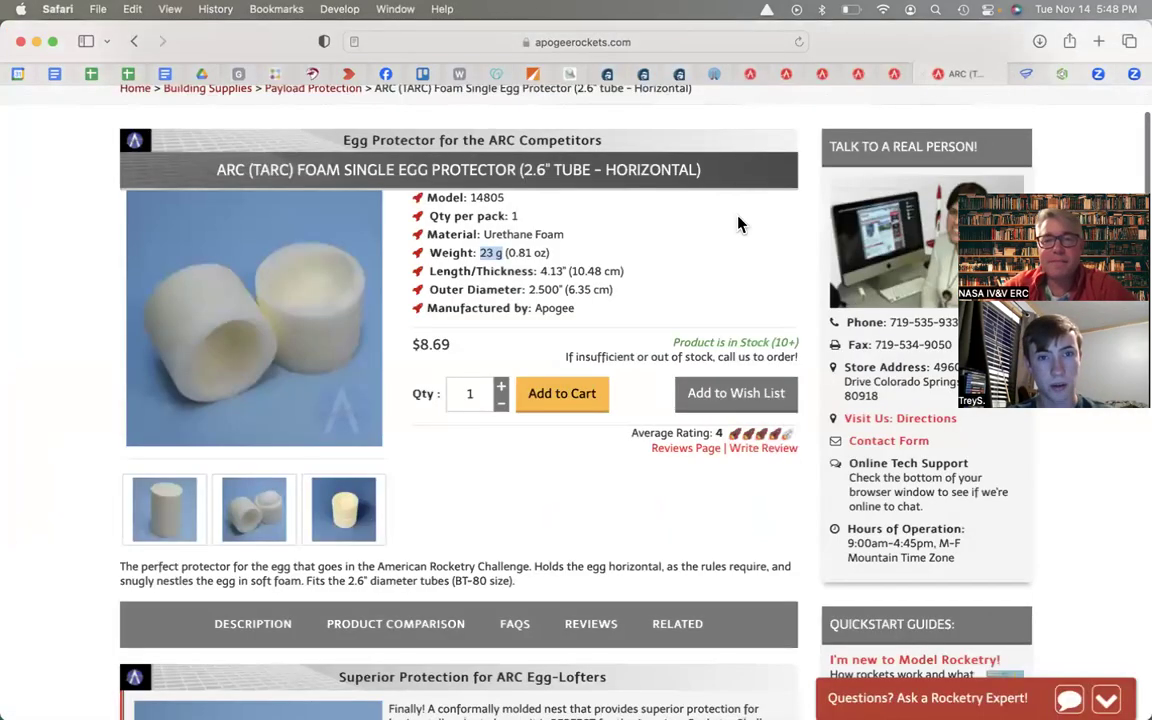
scroll(740, 224, "up", 3)
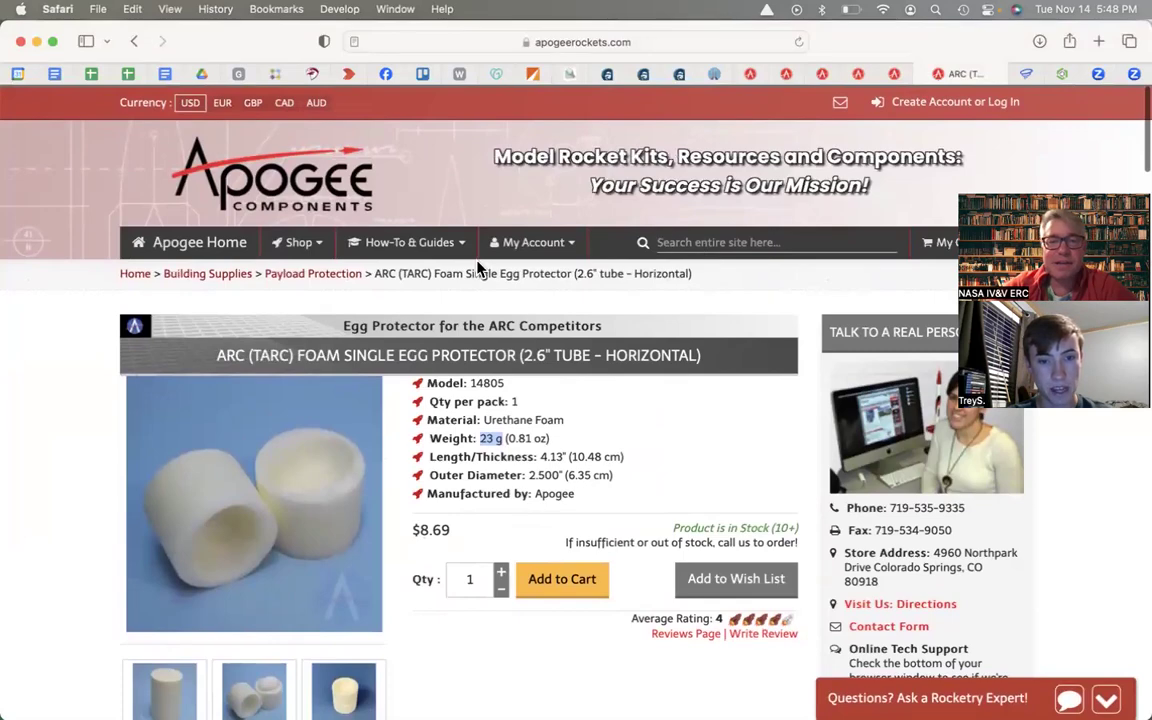
left_click(302, 244)
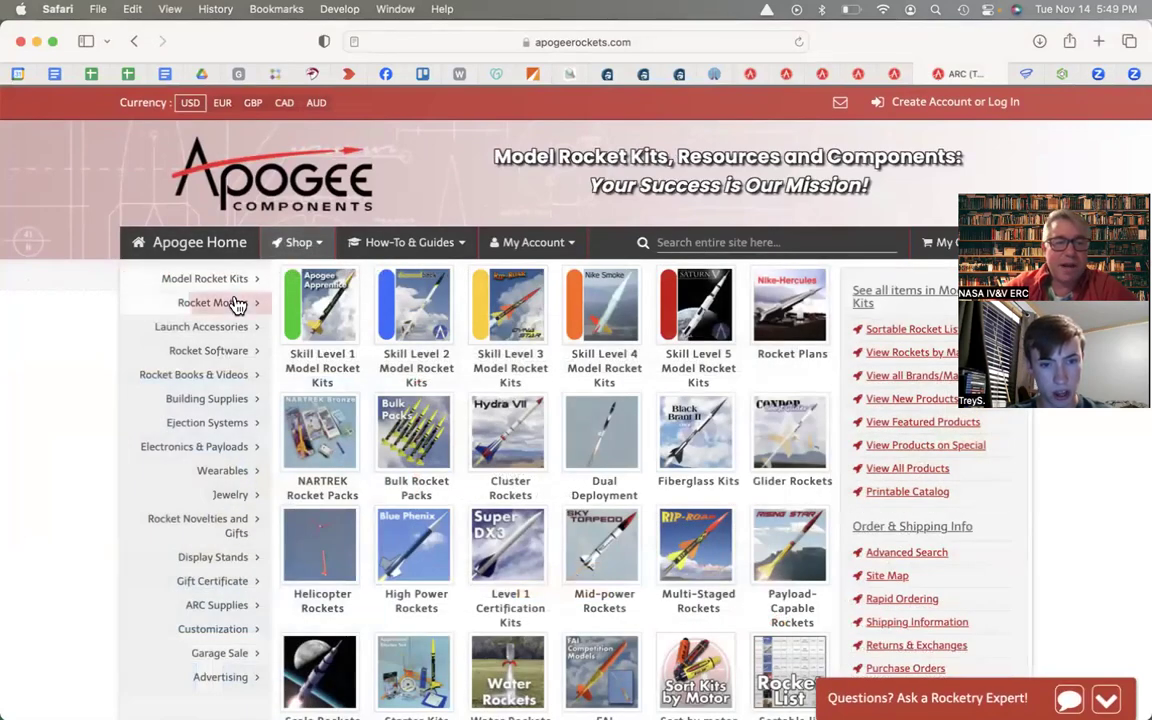
mouse_move(233, 304)
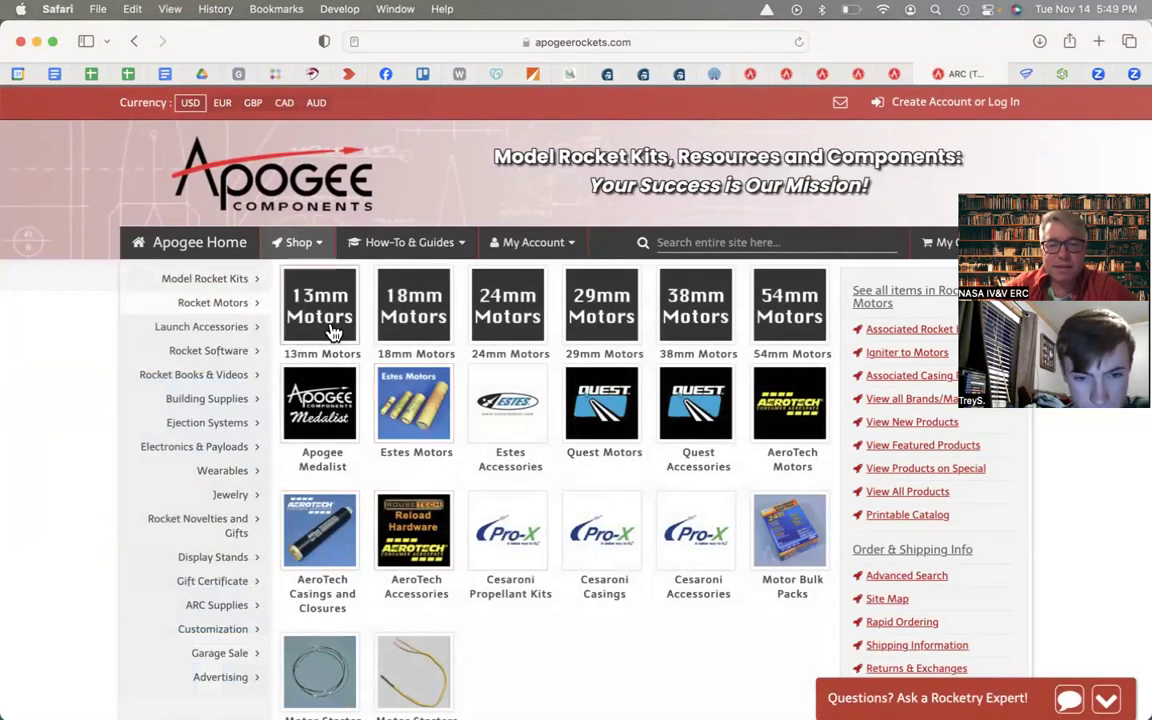
left_click(615, 308)
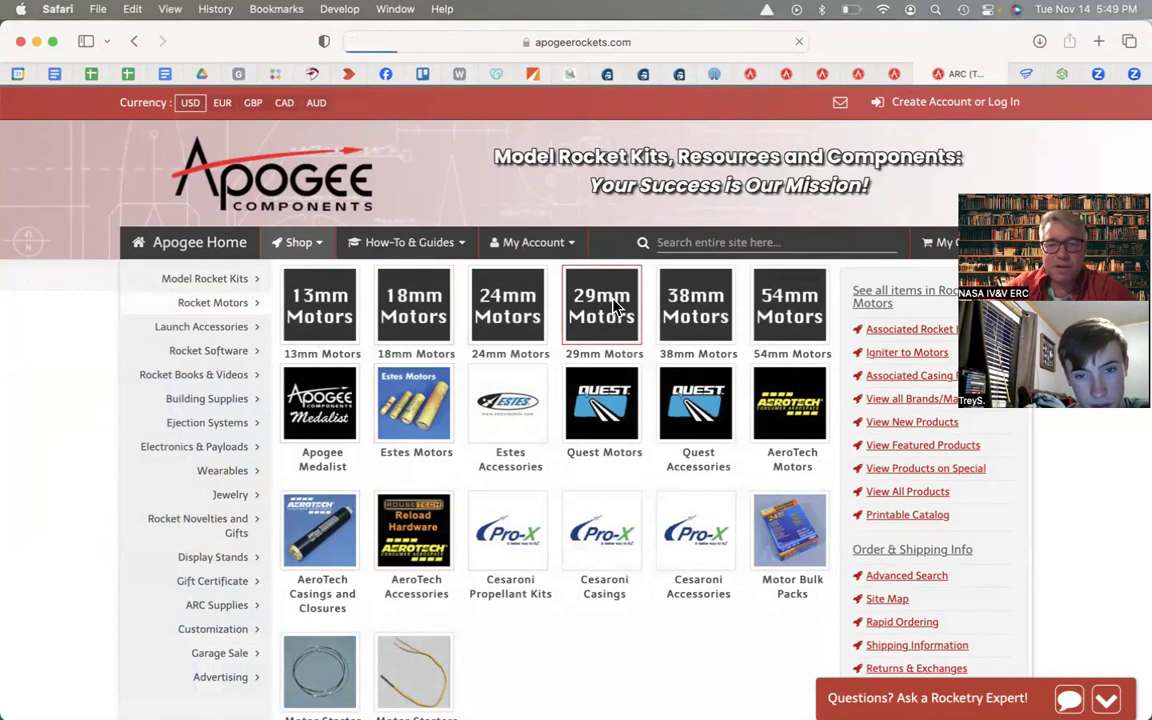
Browse the first page of 29mm motors and check which motors are offered and in stock.
scroll(478, 442, "down", 5)
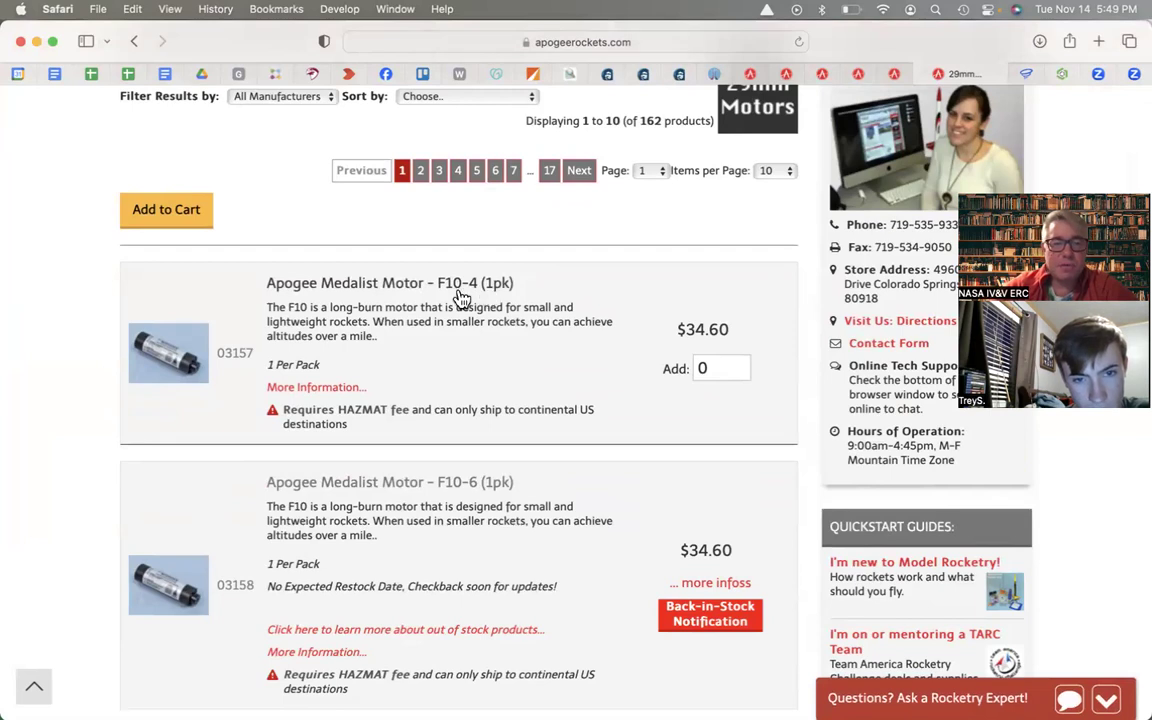
scroll(465, 343, "down", 1)
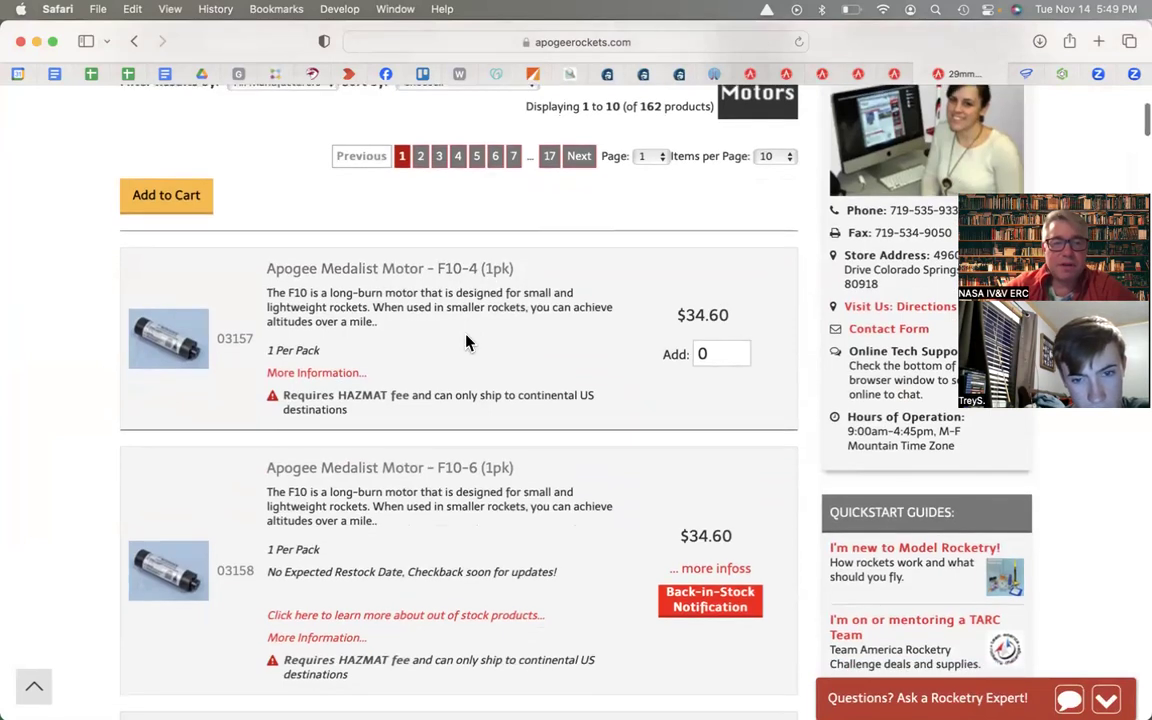
scroll(465, 343, "down", 5)
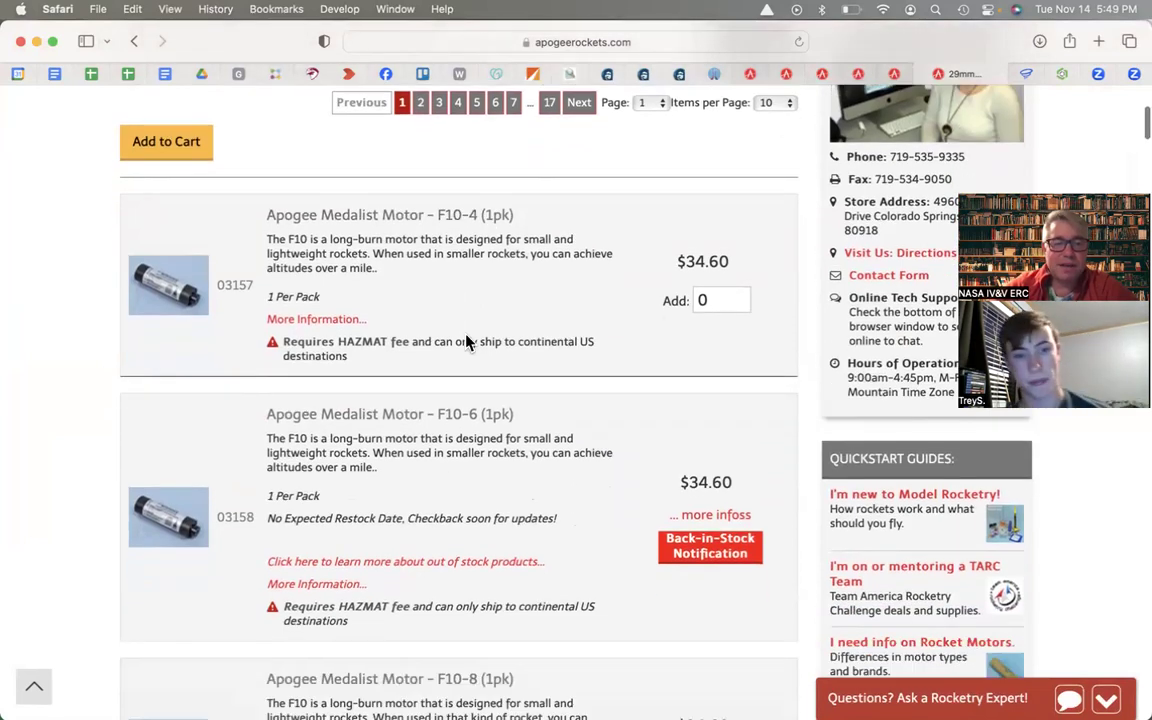
scroll(465, 343, "down", 6)
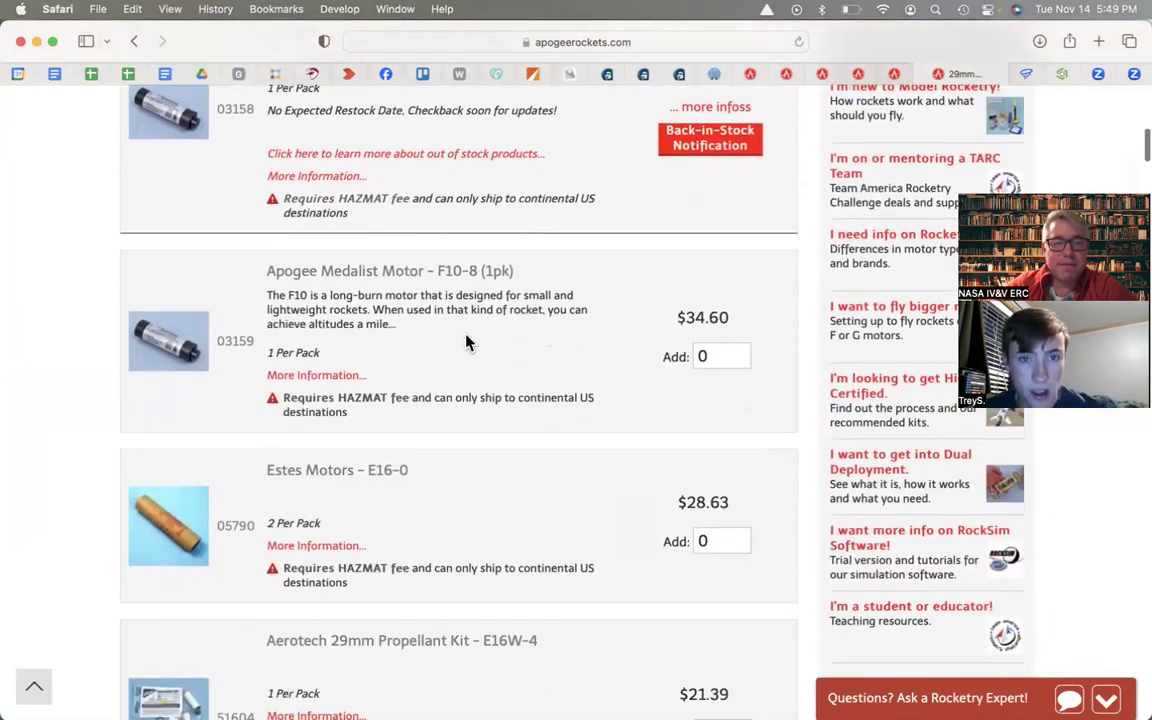
scroll(465, 343, "down", 4)
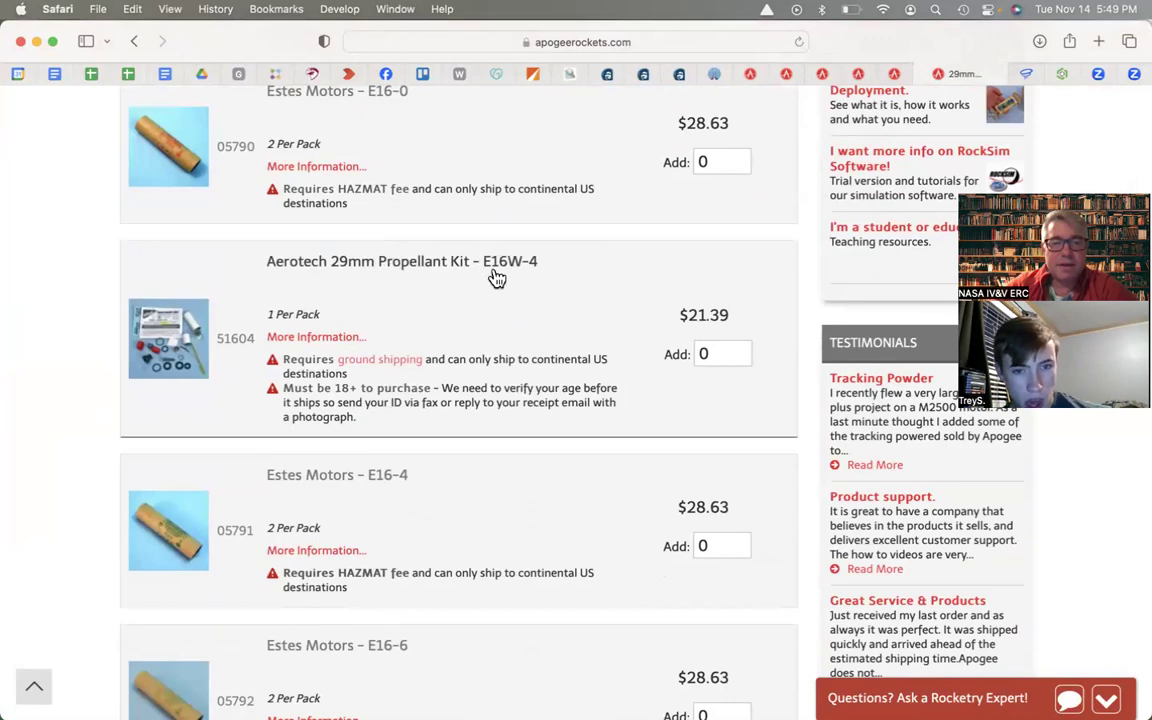
scroll(400, 350, "down", 4)
scroll(422, 375, "down", 8)
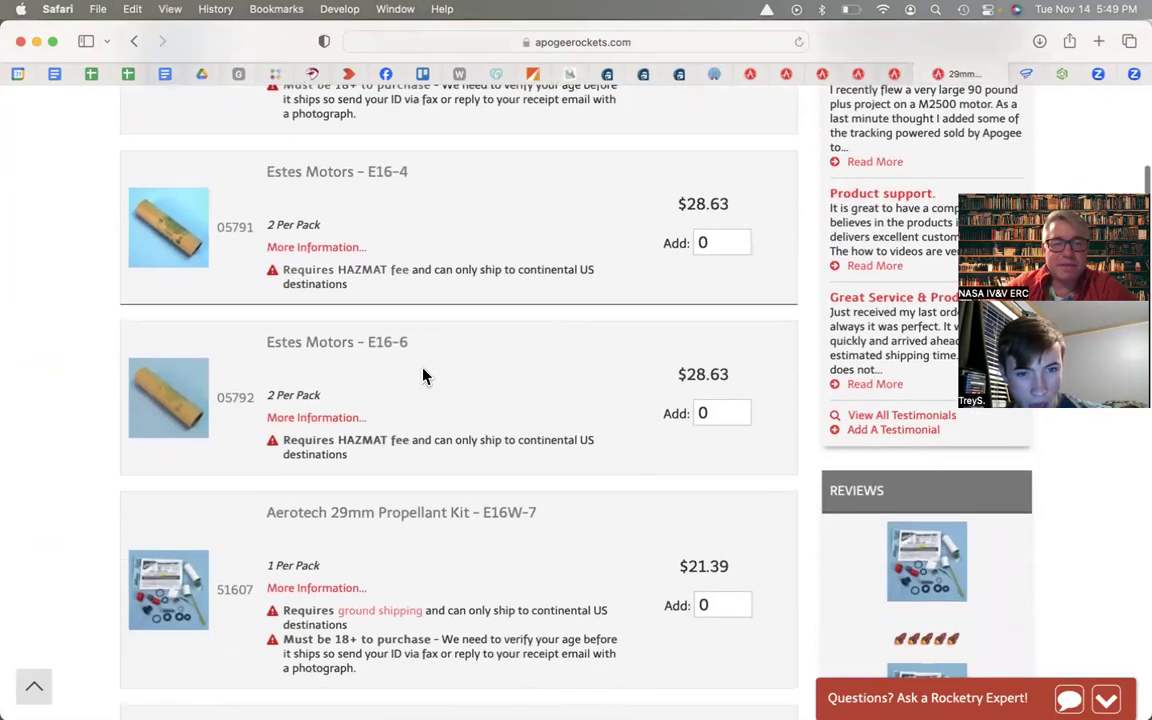
scroll(422, 375, "down", 4)
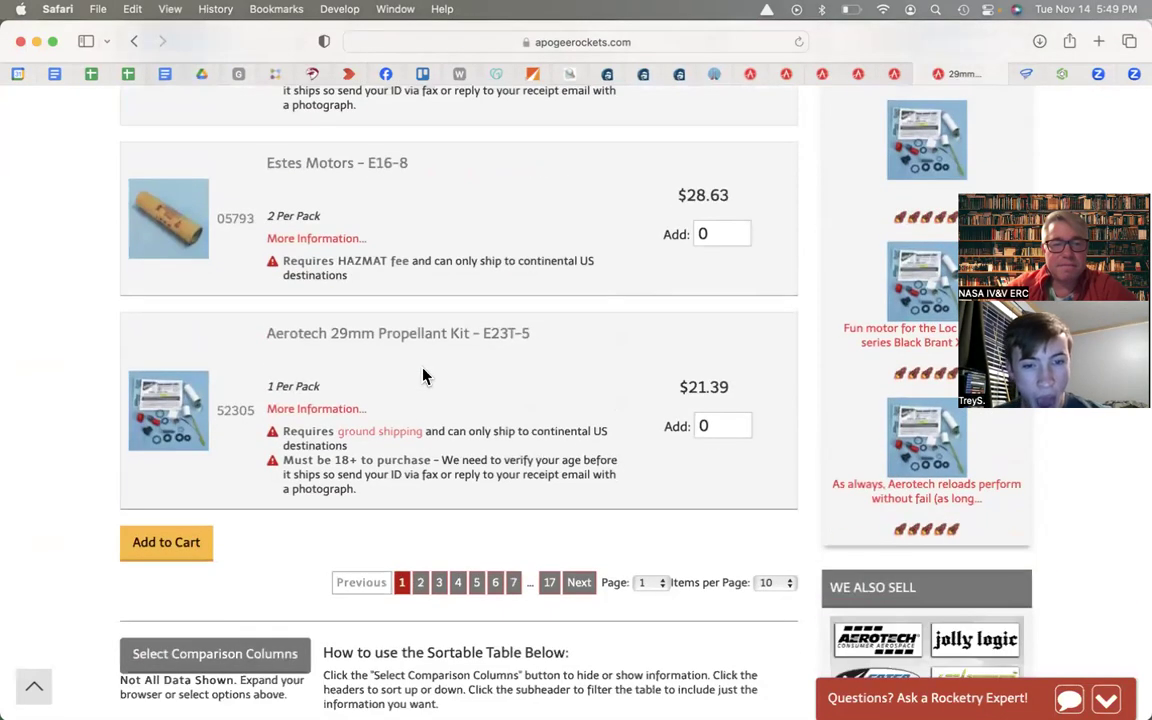
Open page 2 of the 29mm motors and review its E and F motor listings for usable alternatives.
left_click(428, 584)
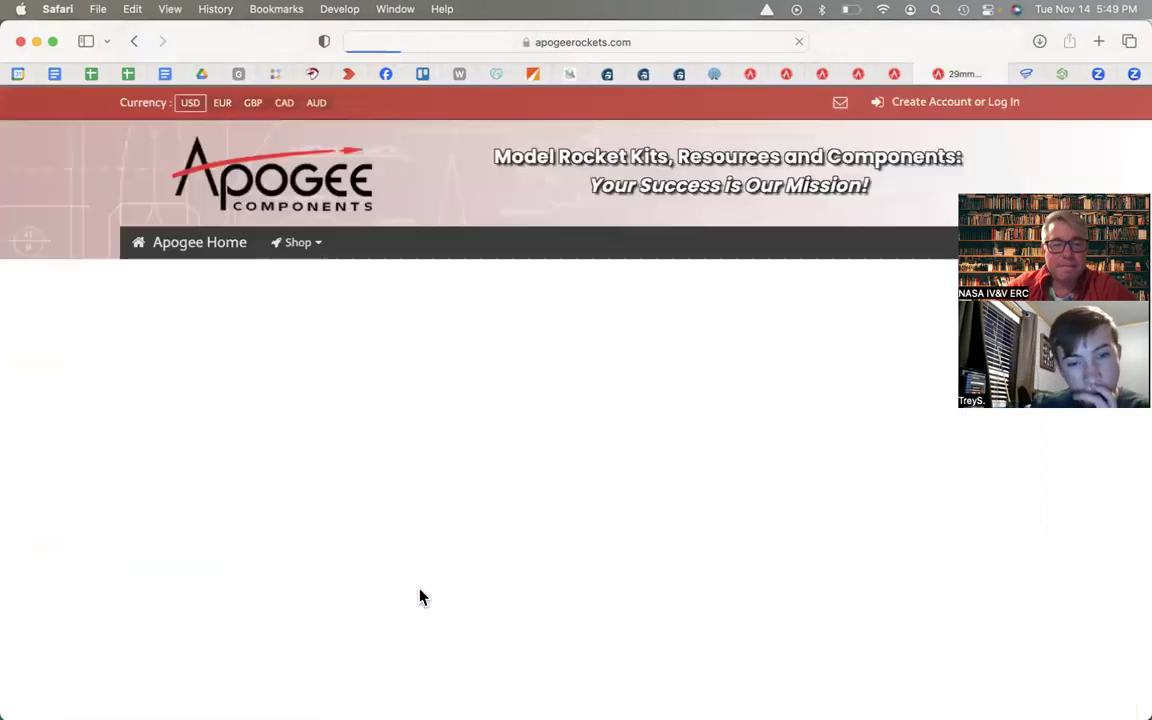
scroll(437, 512, "down", 9)
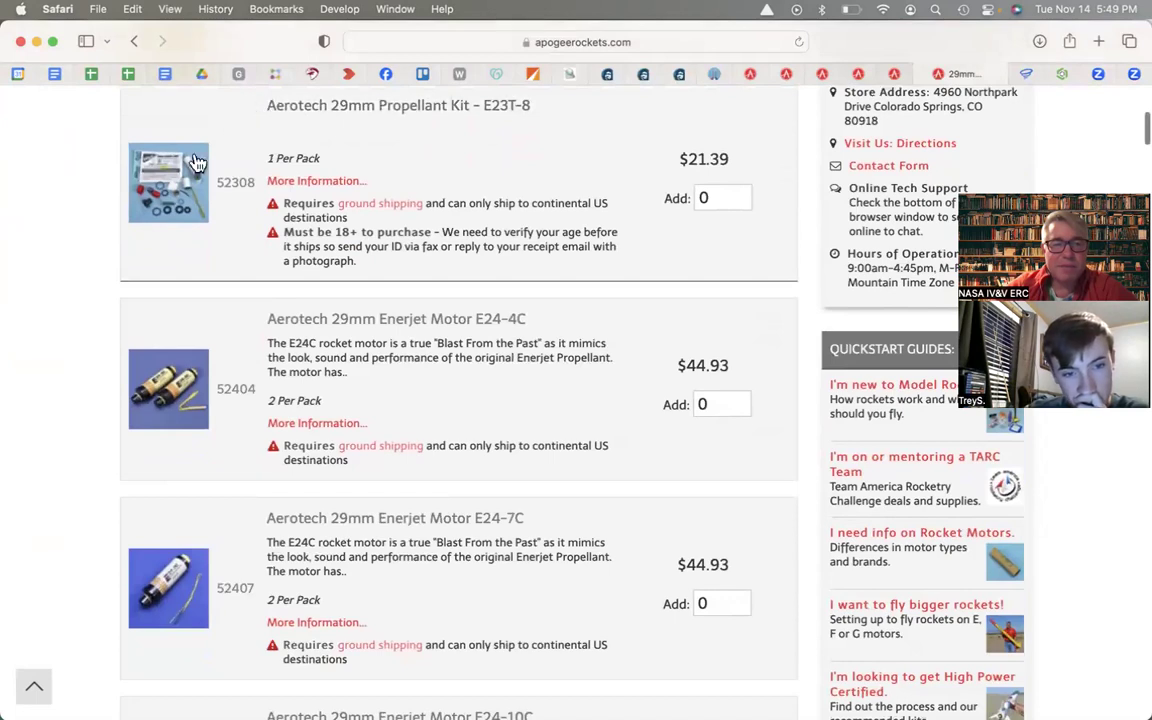
scroll(429, 211, "down", 2)
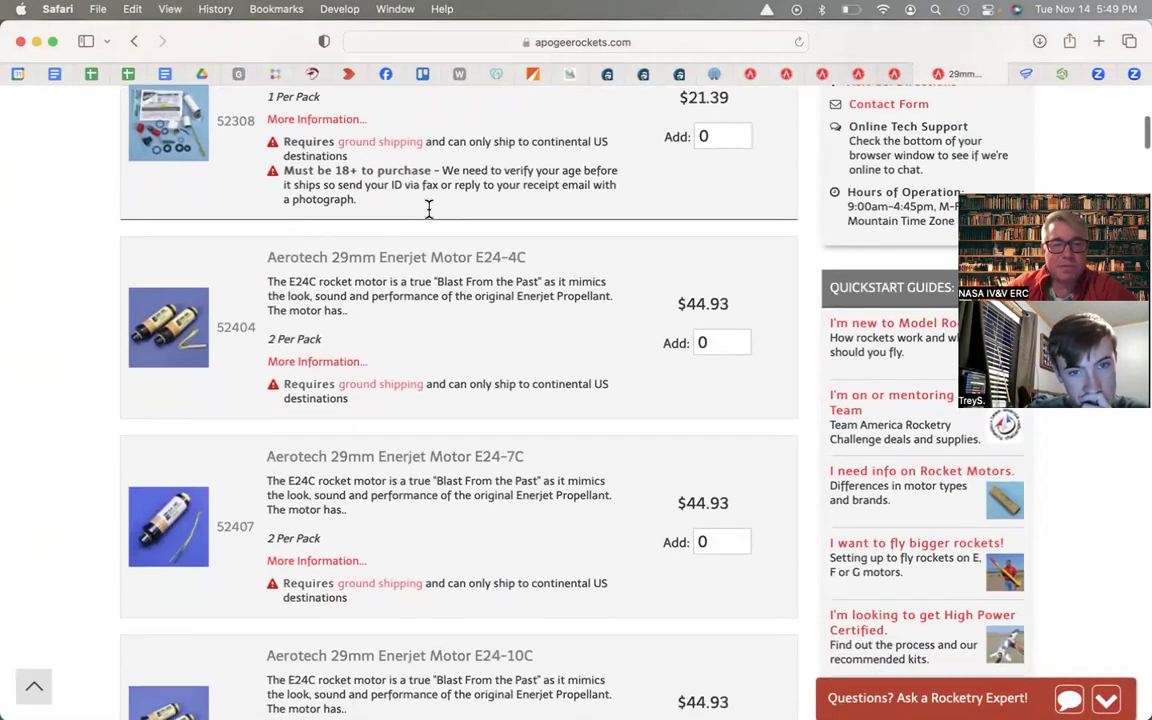
scroll(430, 217, "down", 1)
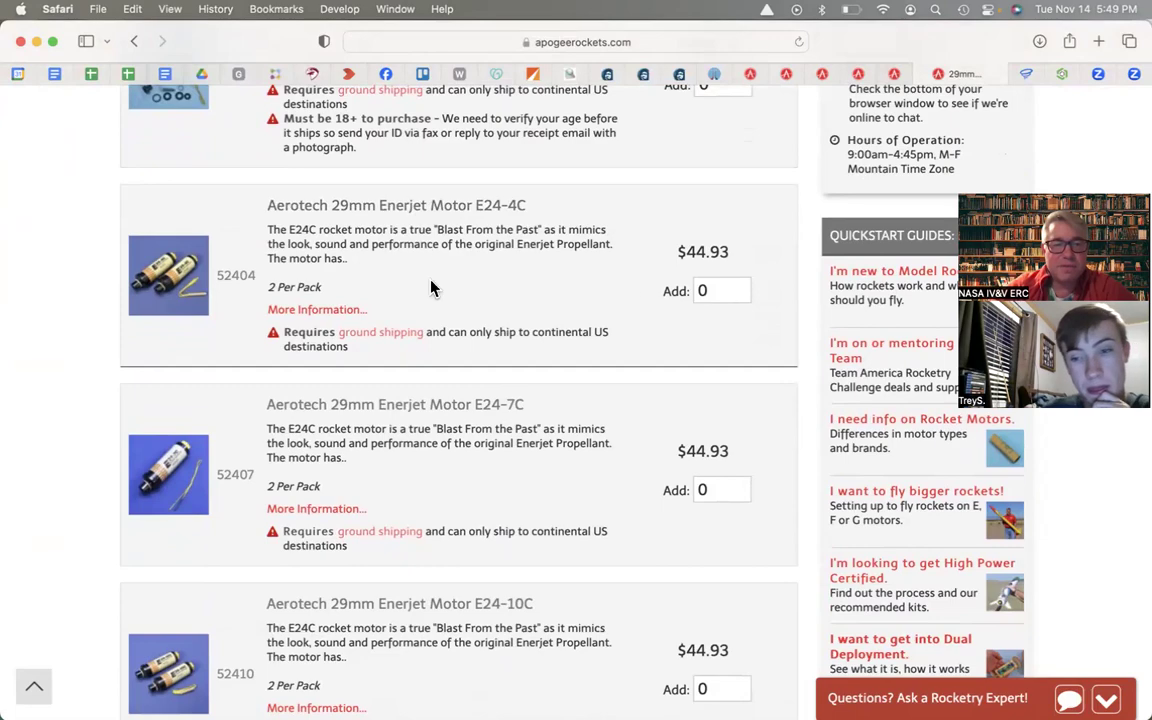
scroll(432, 288, "down", 2)
scroll(432, 288, "down", 10)
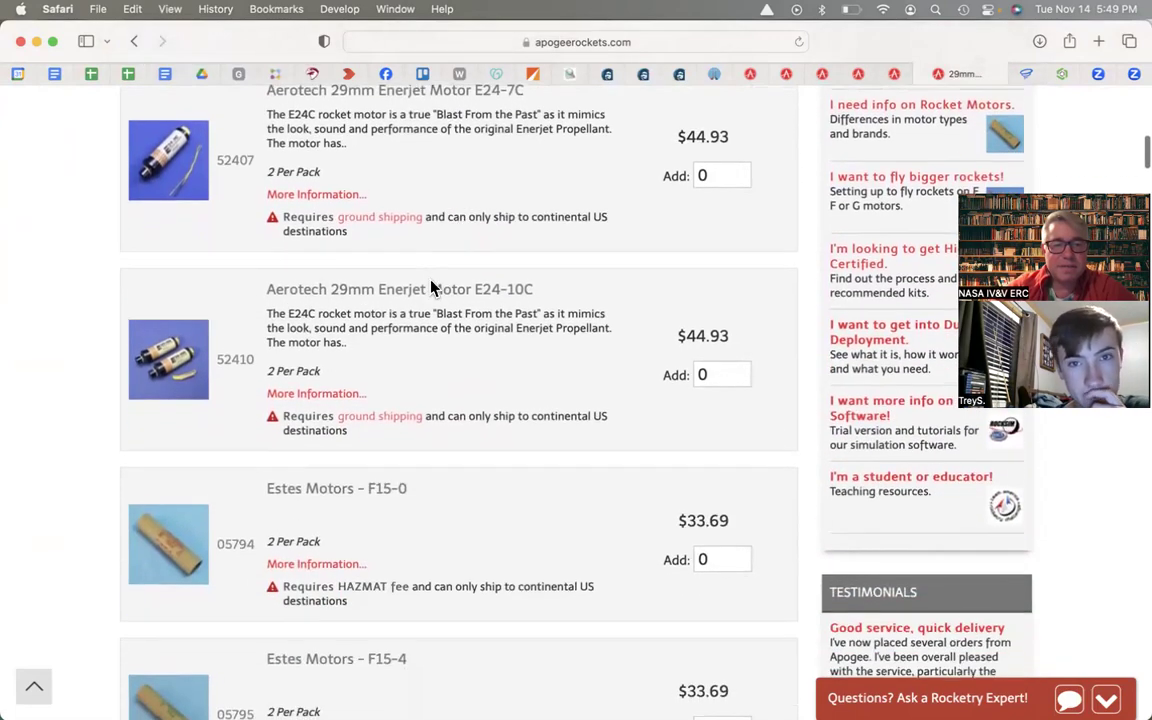
scroll(432, 288, "down", 4)
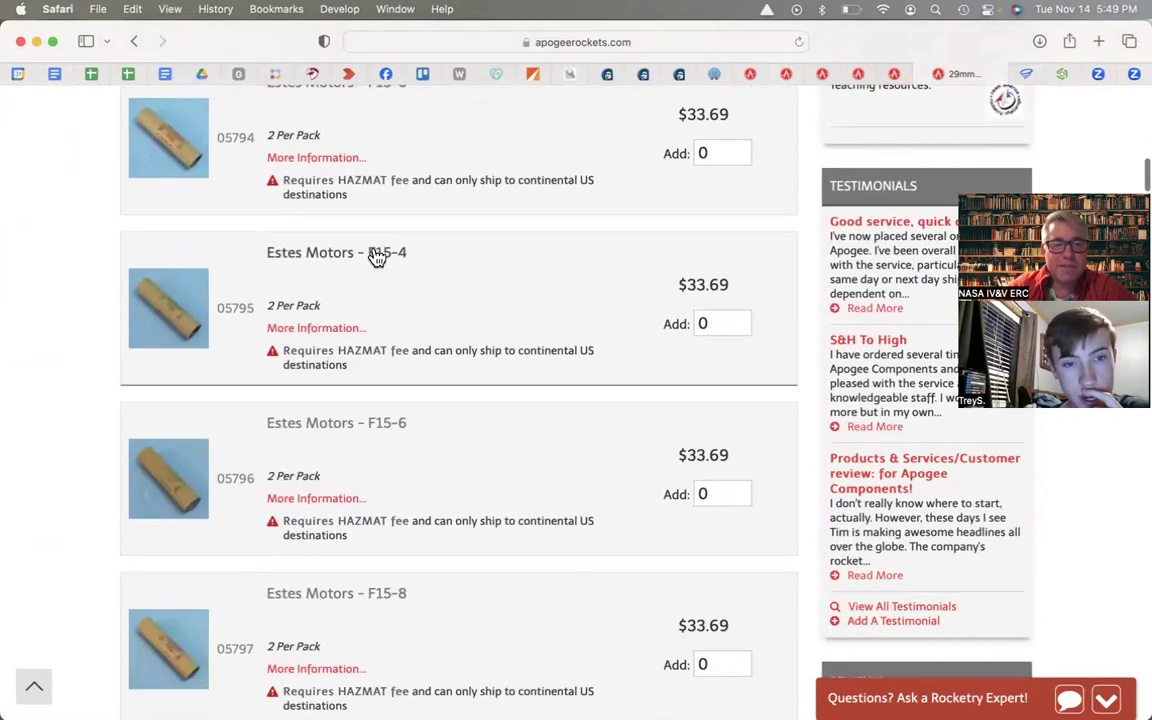
scroll(432, 307, "down", 4)
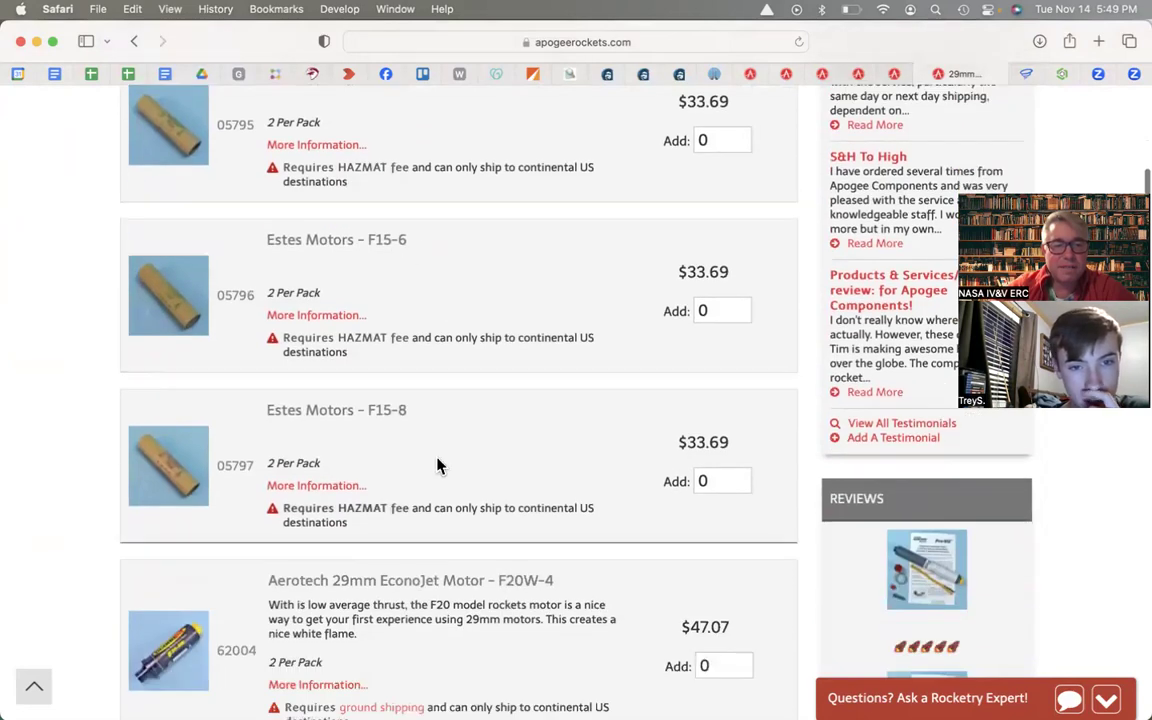
scroll(437, 463, "down", 1)
scroll(437, 463, "down", 4)
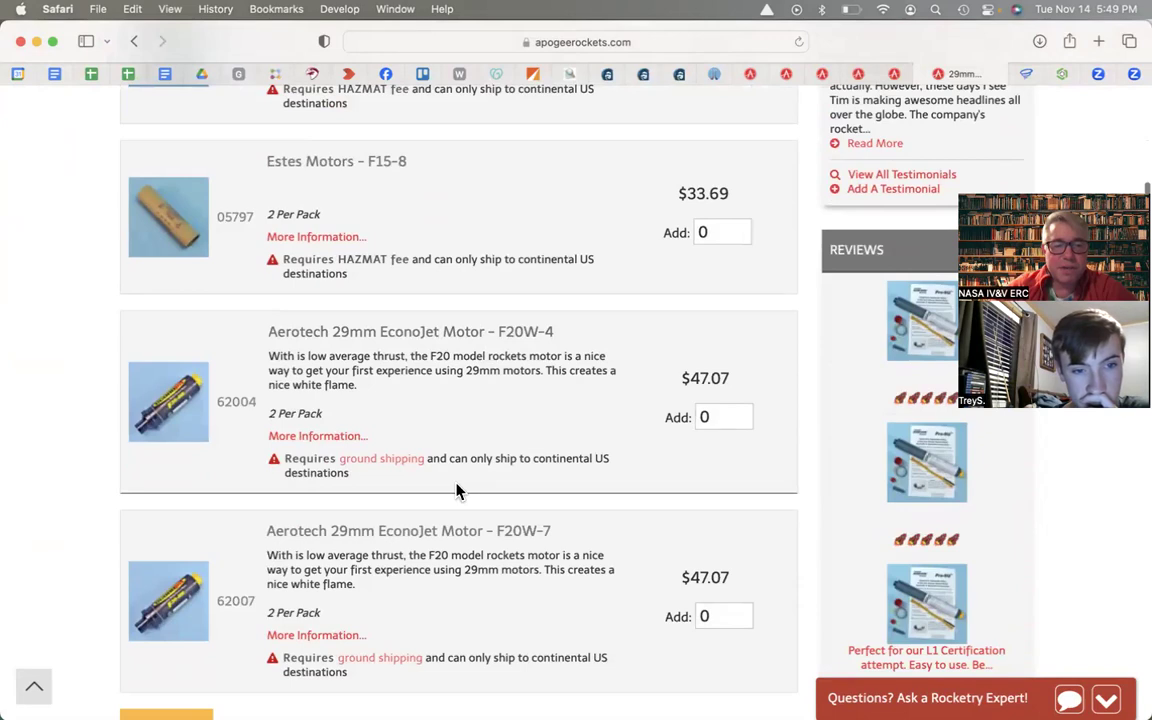
scroll(458, 489, "down", 2)
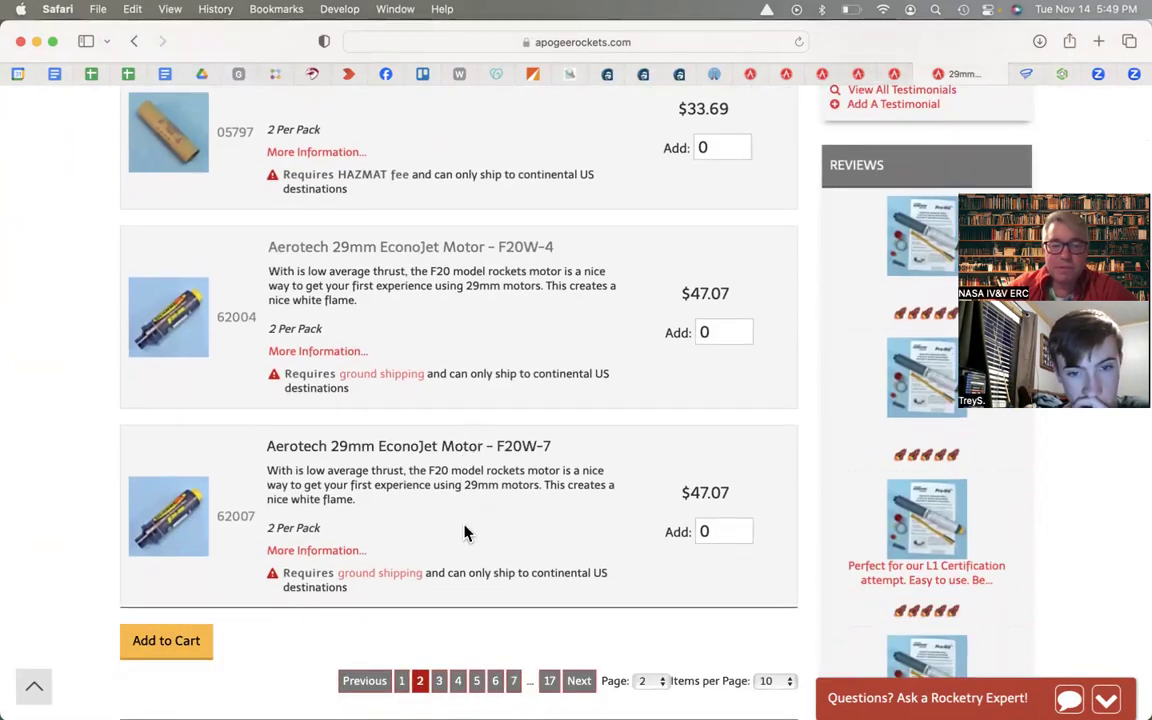
Open page 3 of the 29mm motors and examine the Aerotech F22 and F23 listings.
left_click(439, 681)
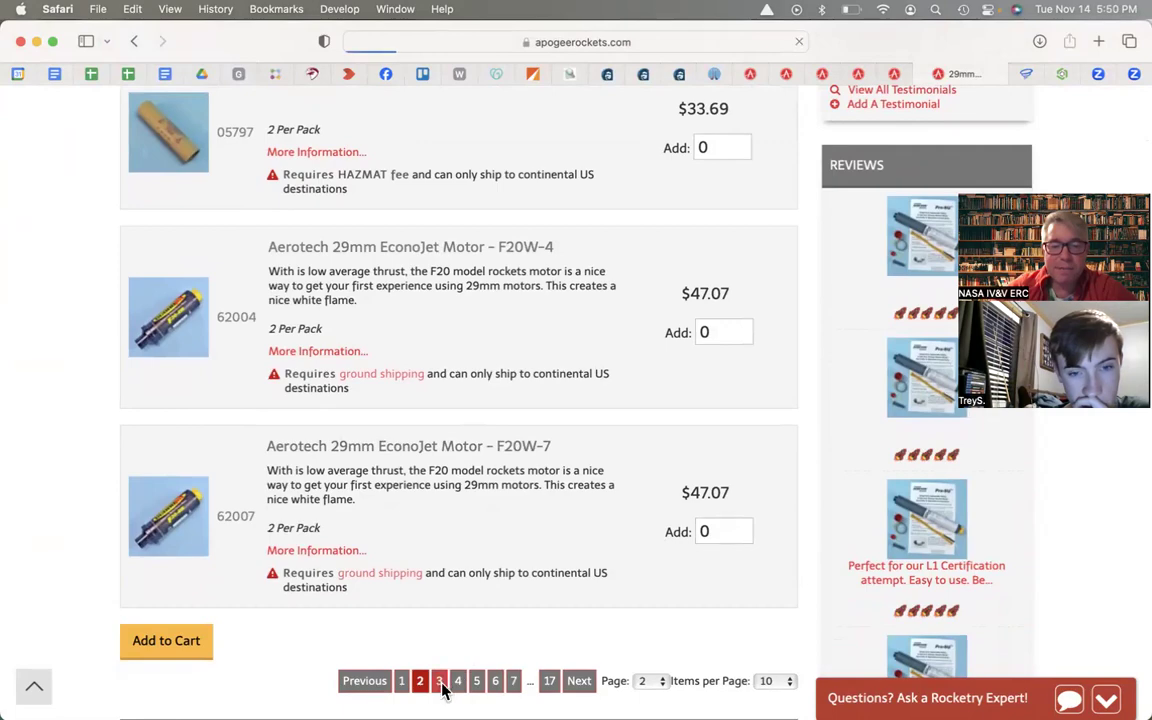
scroll(445, 514, "down", 5)
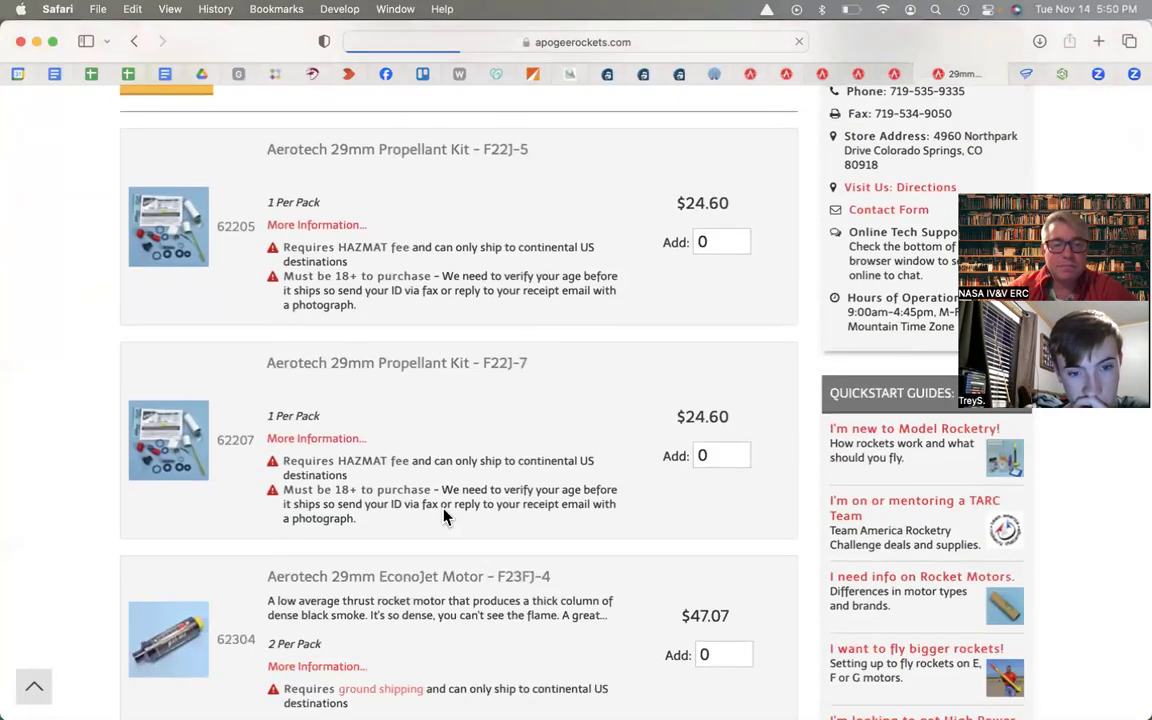
scroll(443, 508, "down", 3)
scroll(443, 508, "down", 1)
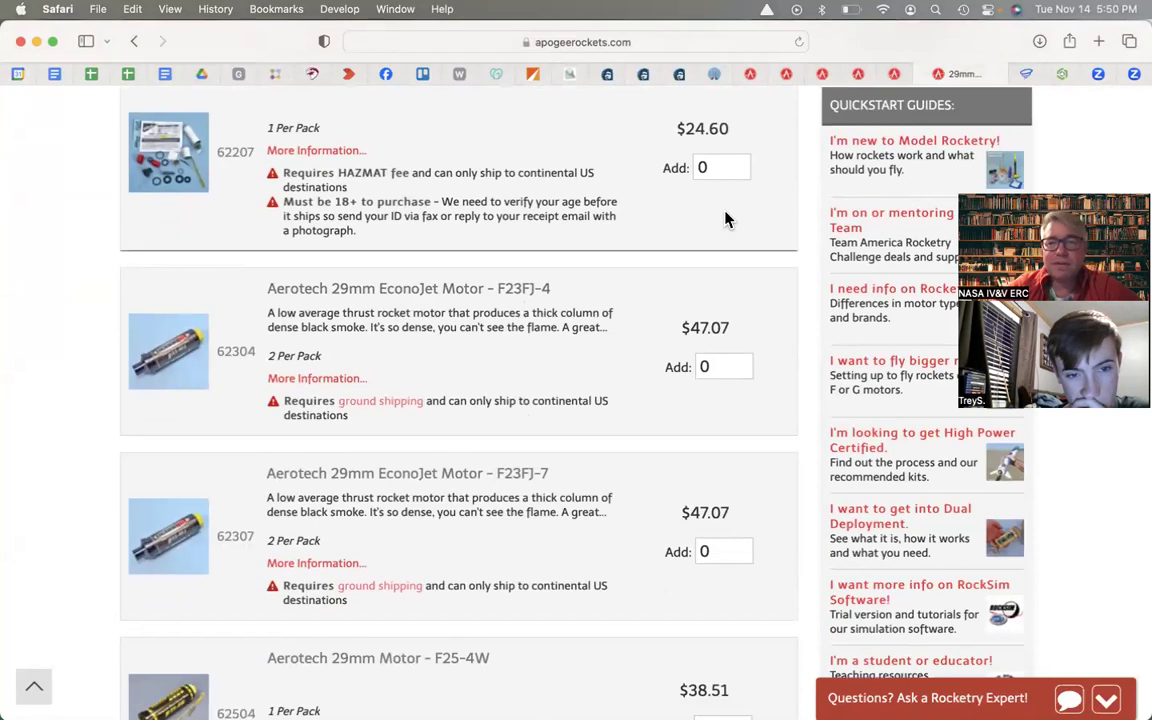
Switch to OpenRocket and add a new motor configuration with the AeroTech F23FJ/L and an ejection delay of 4 seconds.
key("super+Tab")
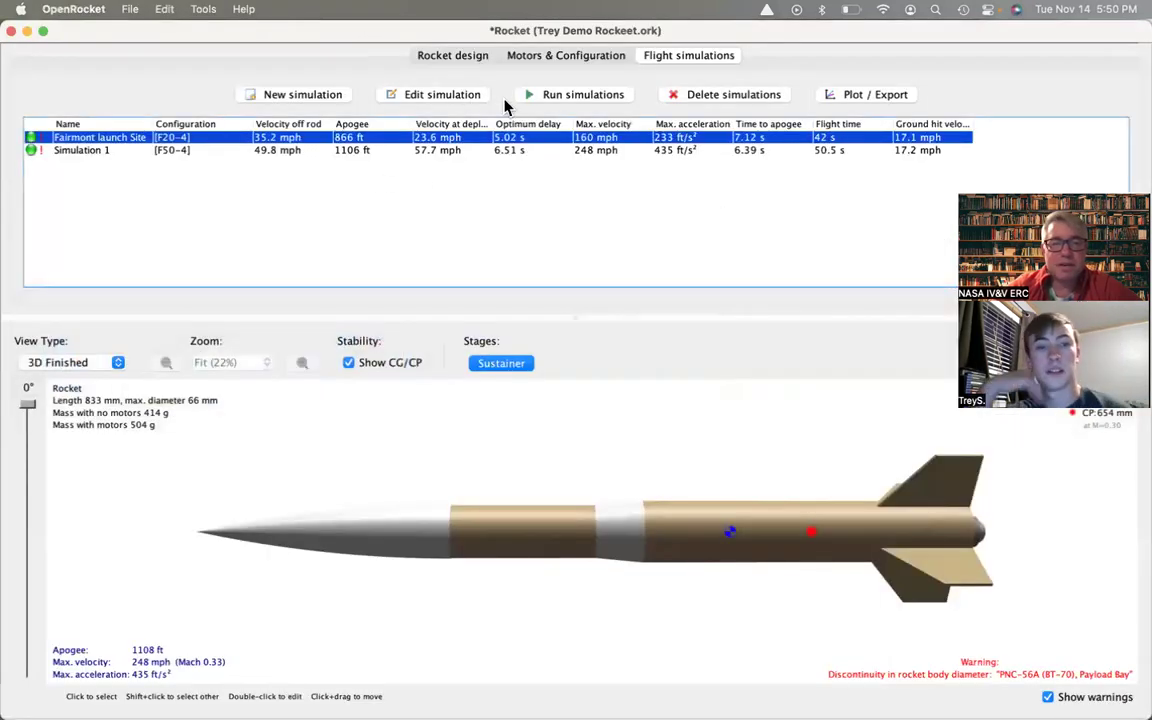
left_click(566, 57)
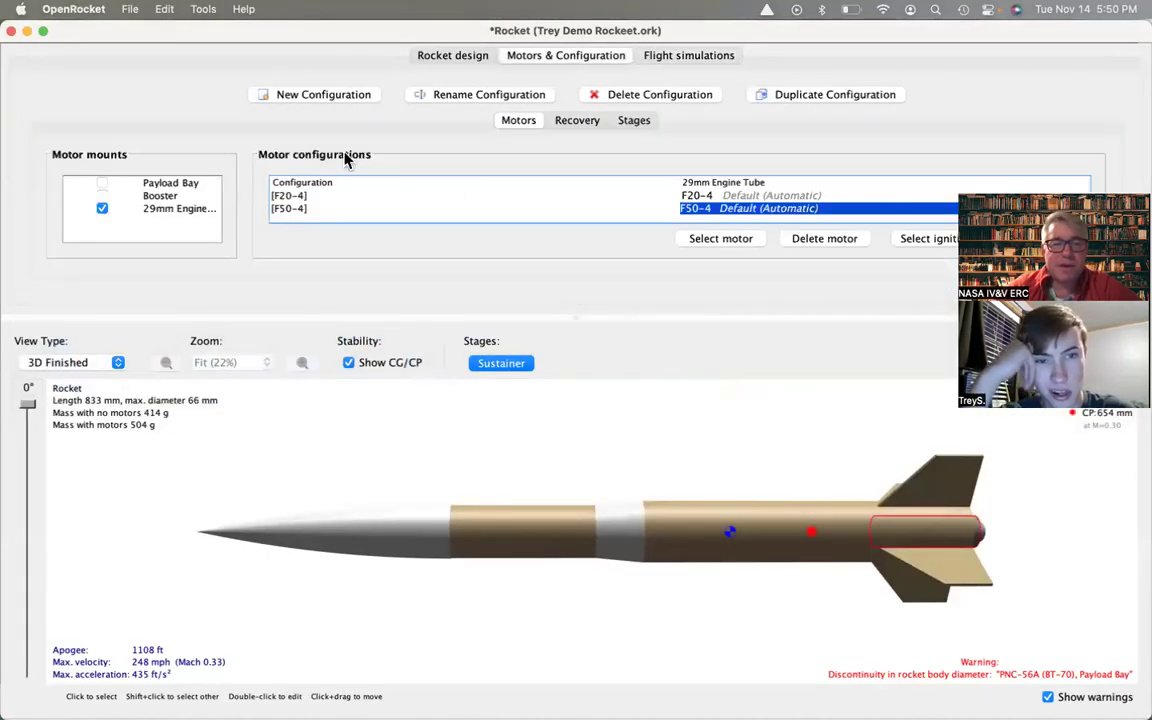
left_click(330, 101)
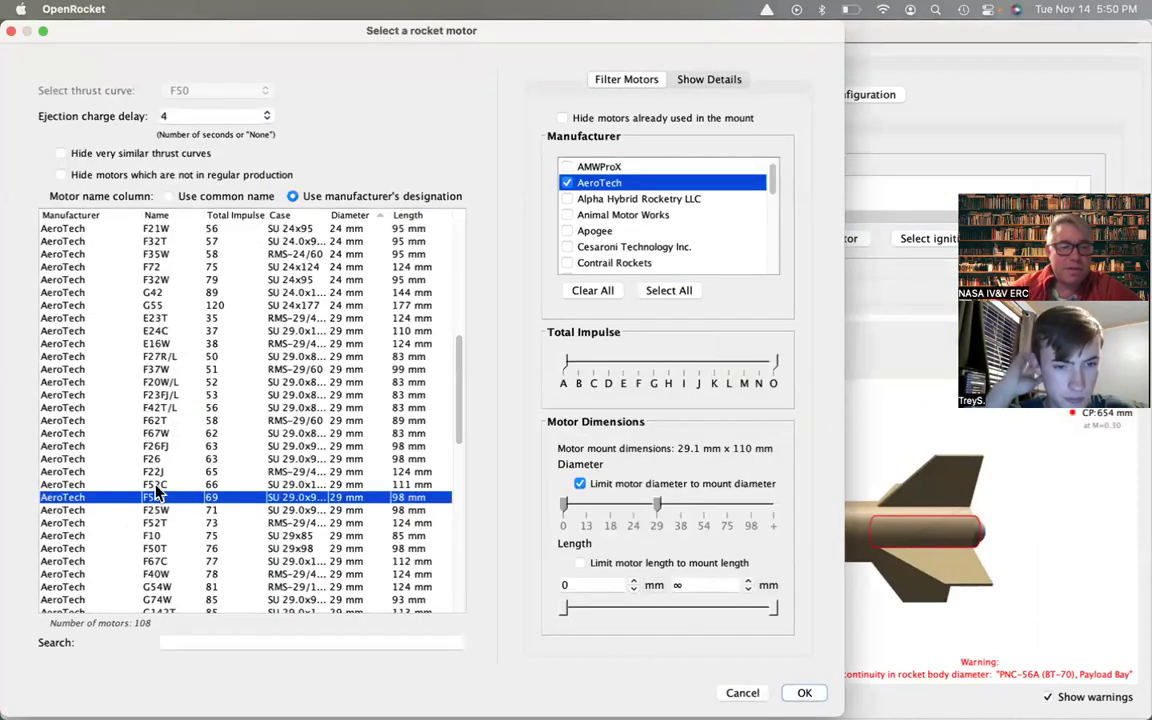
left_click(158, 396)
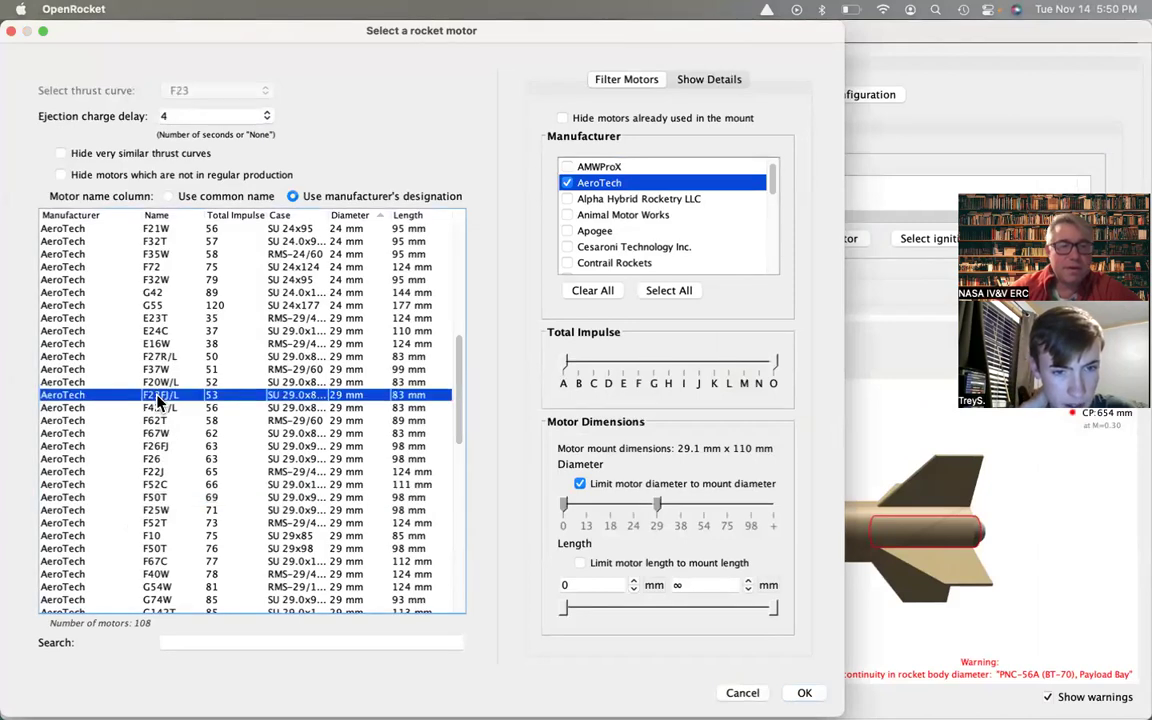
left_click(201, 119)
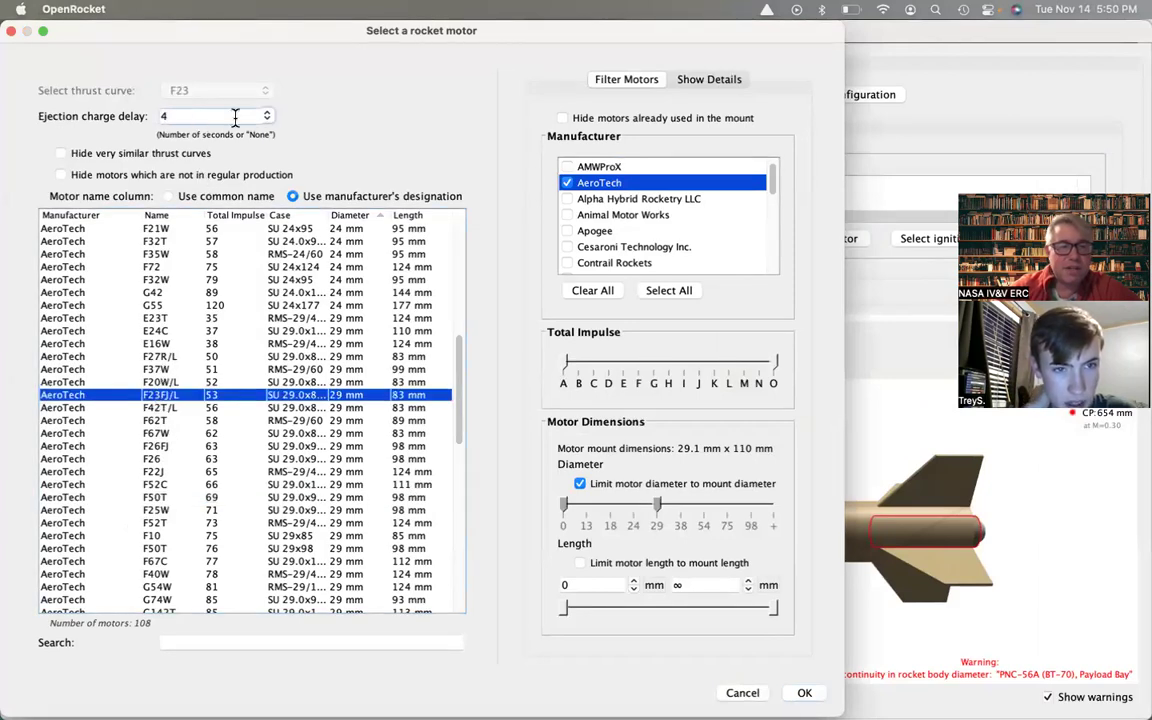
left_click(268, 119)
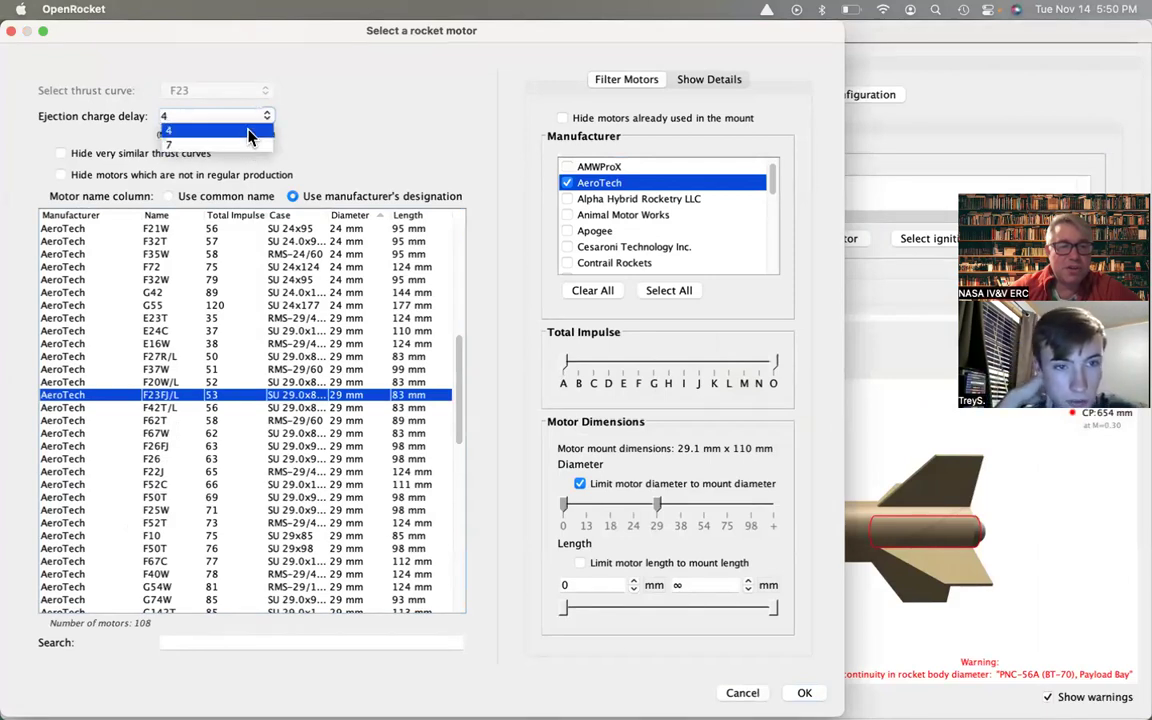
left_click(338, 136)
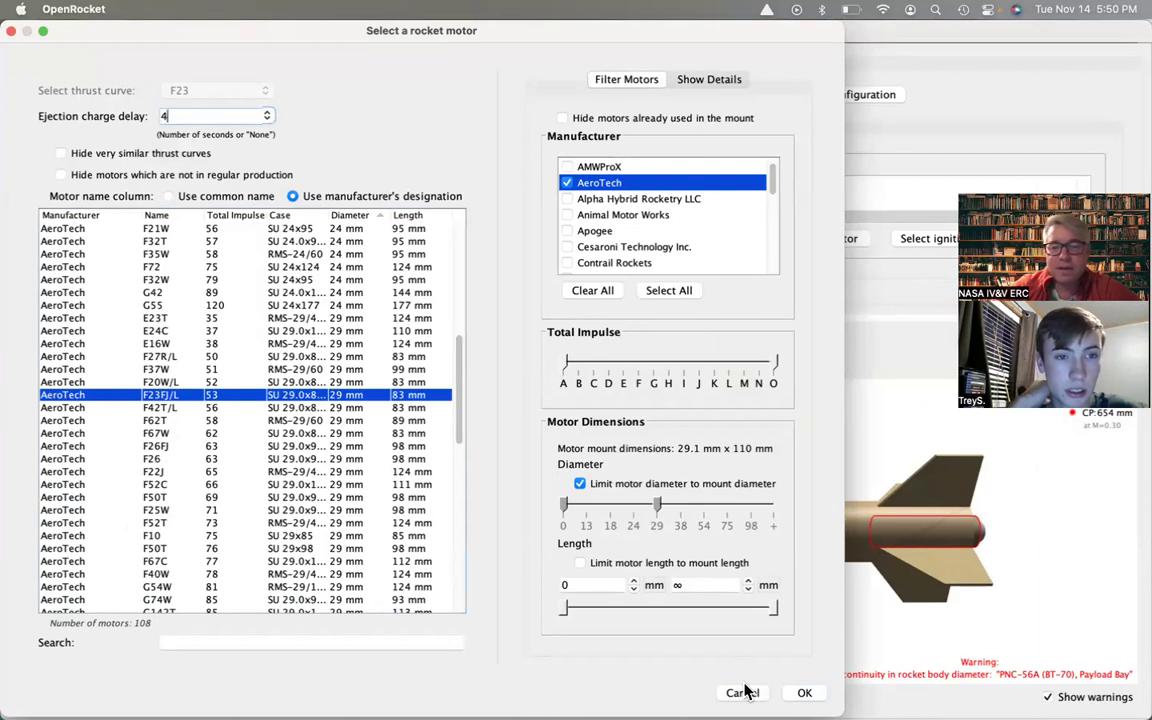
left_click(808, 693)
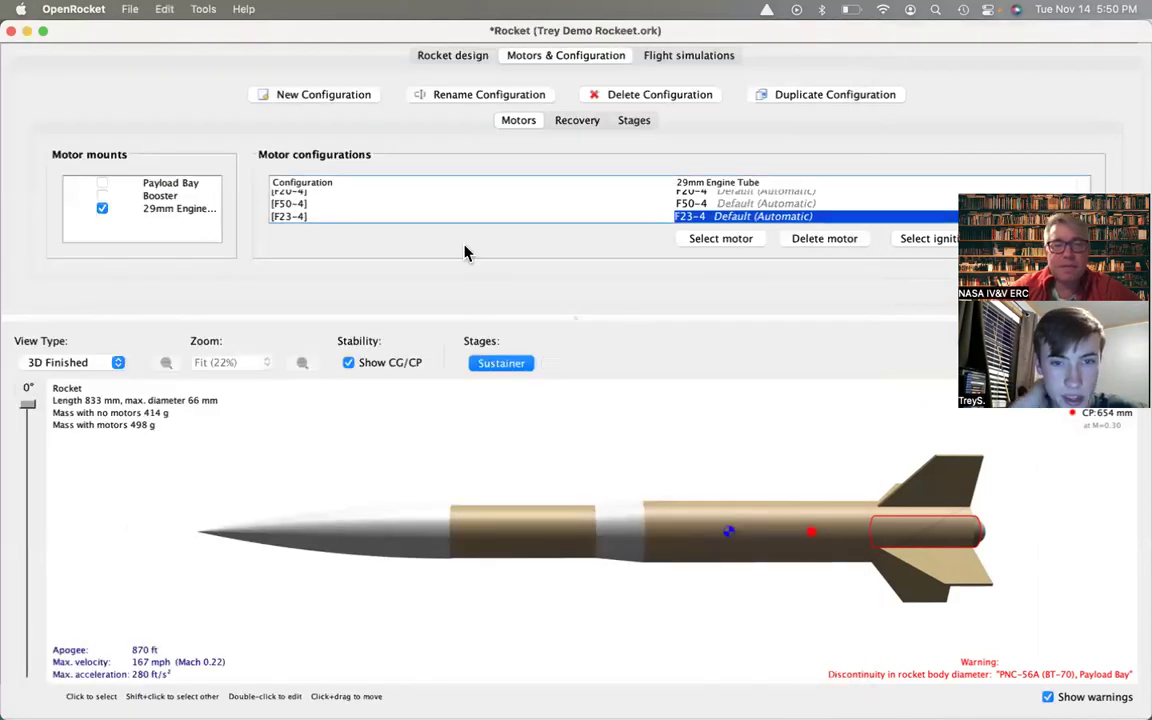
Run the simulation for the F23-4 configuration and compare its results with the F20-4 and F50-4 flights.
left_click(718, 57)
left_click(268, 166)
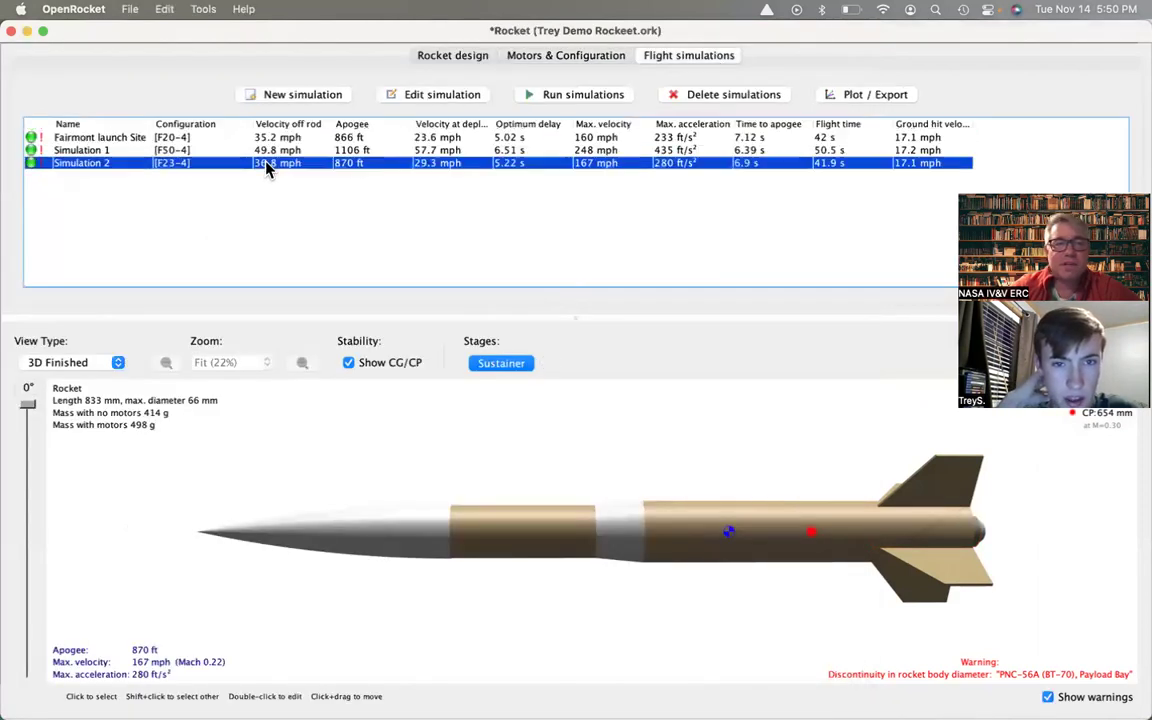
left_click(552, 94)
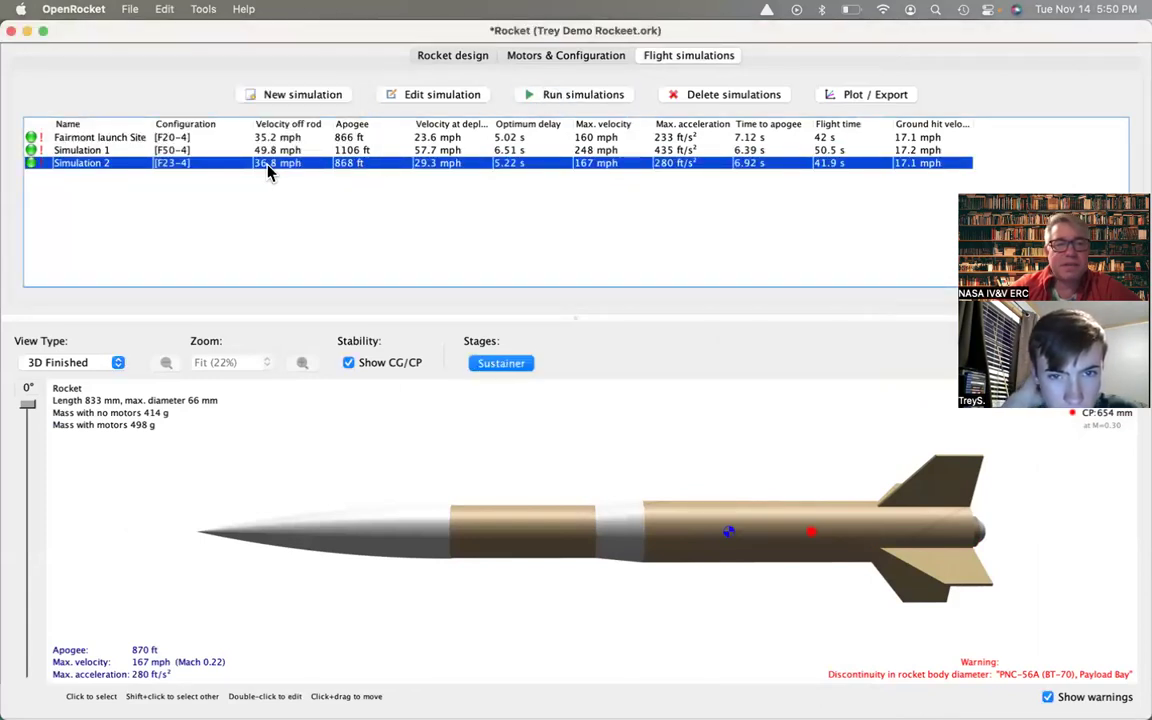
left_click(228, 166, "shift")
left_click(228, 166)
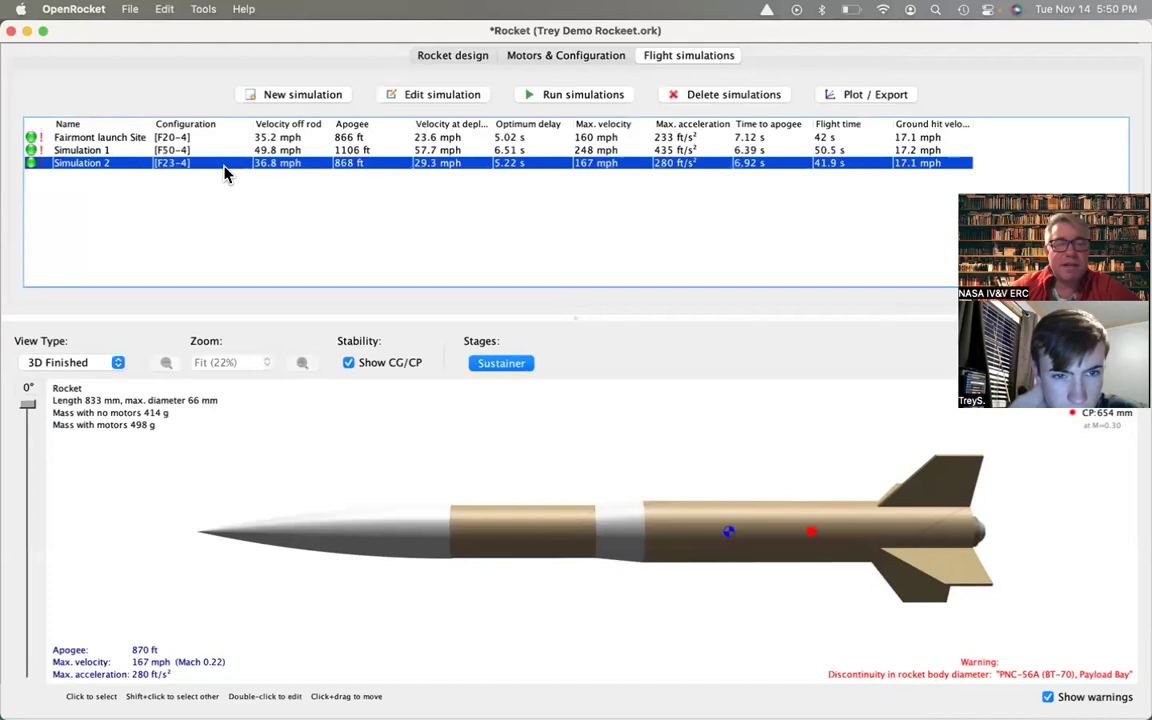
left_click(538, 232)
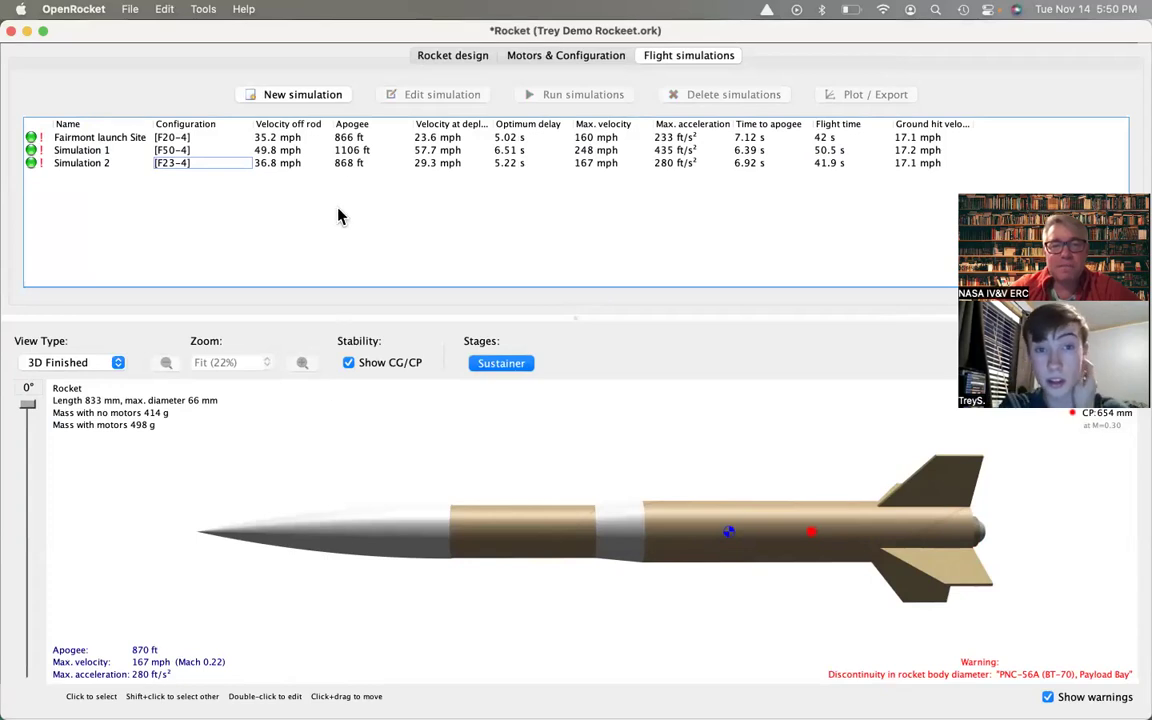
Increase the height of the Birch Trapazoid Fins on the booster and move their configuration window aside.
left_click(413, 55)
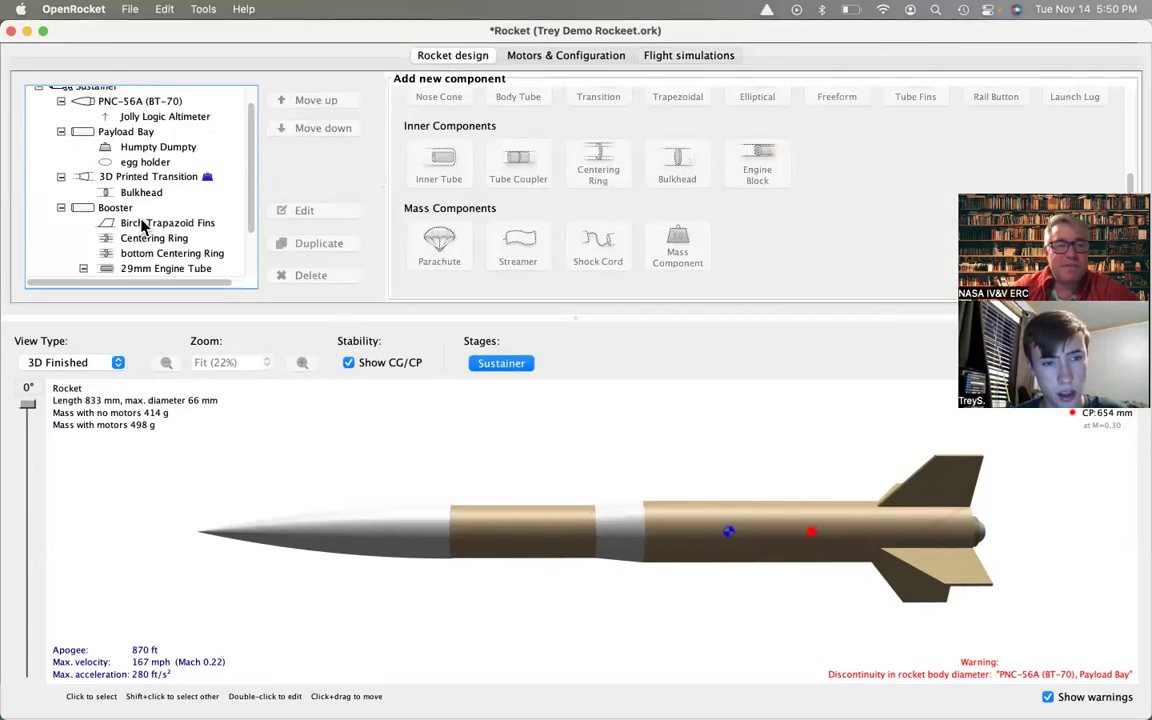
scroll(150, 226, "down", 3)
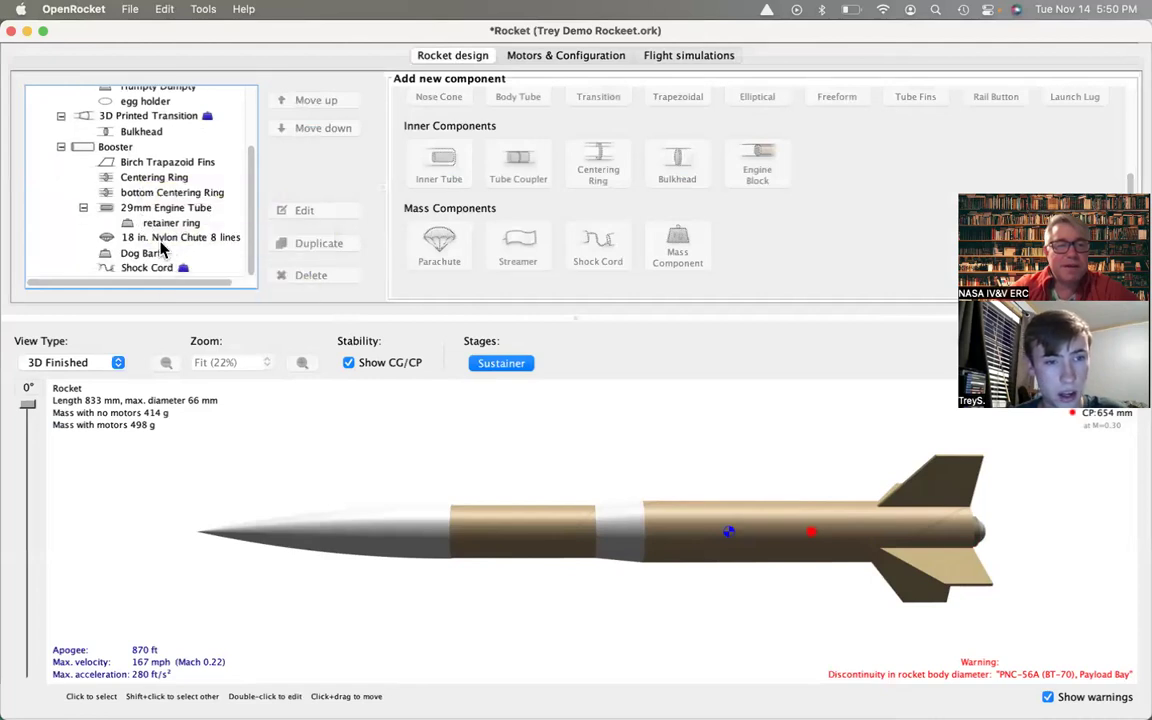
double_click(152, 162)
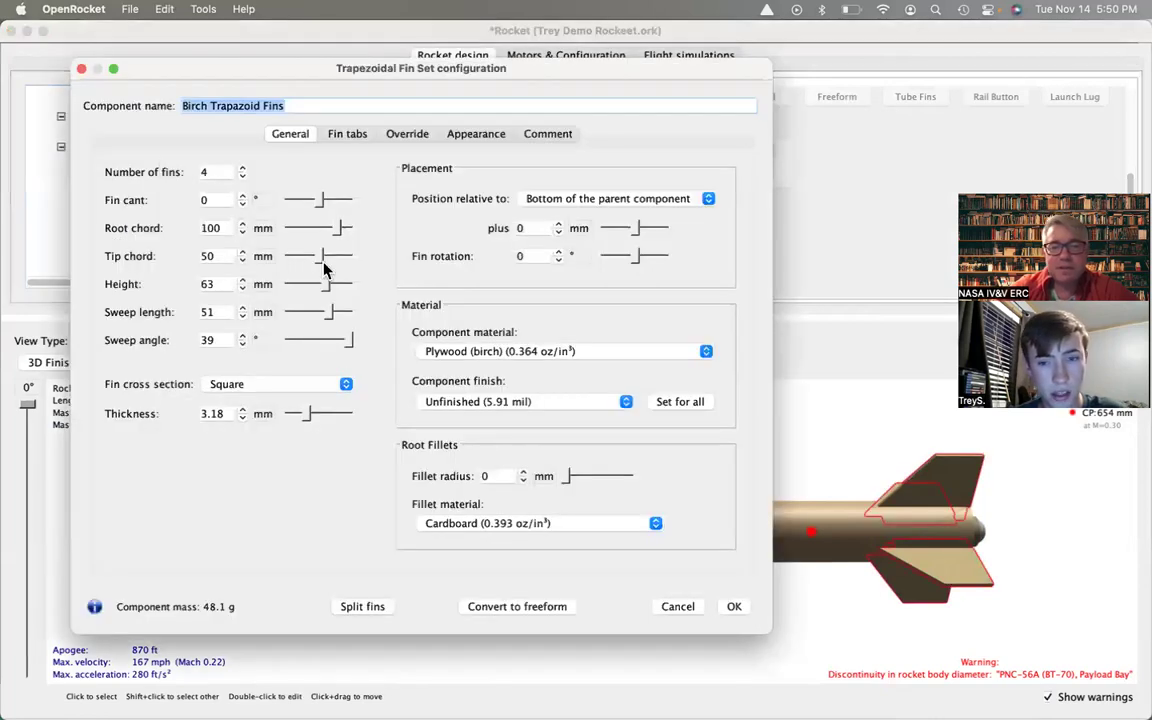
left_click_drag(324, 288, 336, 288)
left_click_drag(319, 80, 666, 97)
Show the rocket in Back view and reposition the fin configuration window so the drawing and the fin dimensions can be read.
left_click(76, 368)
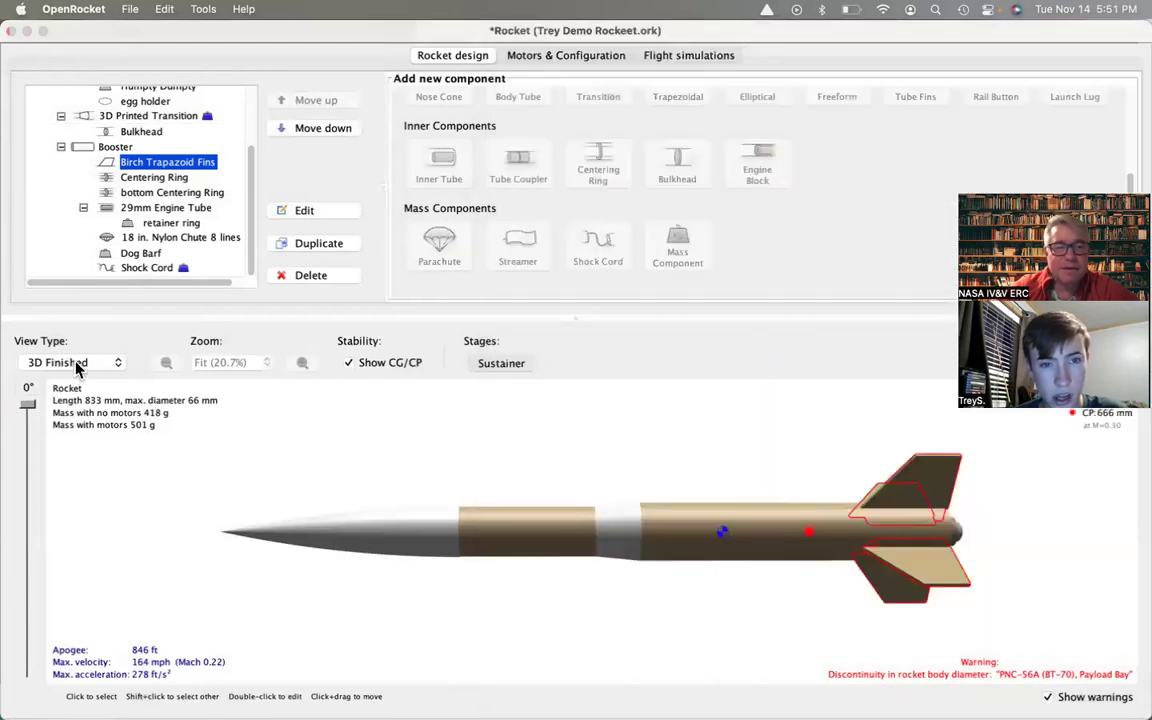
left_click(76, 368)
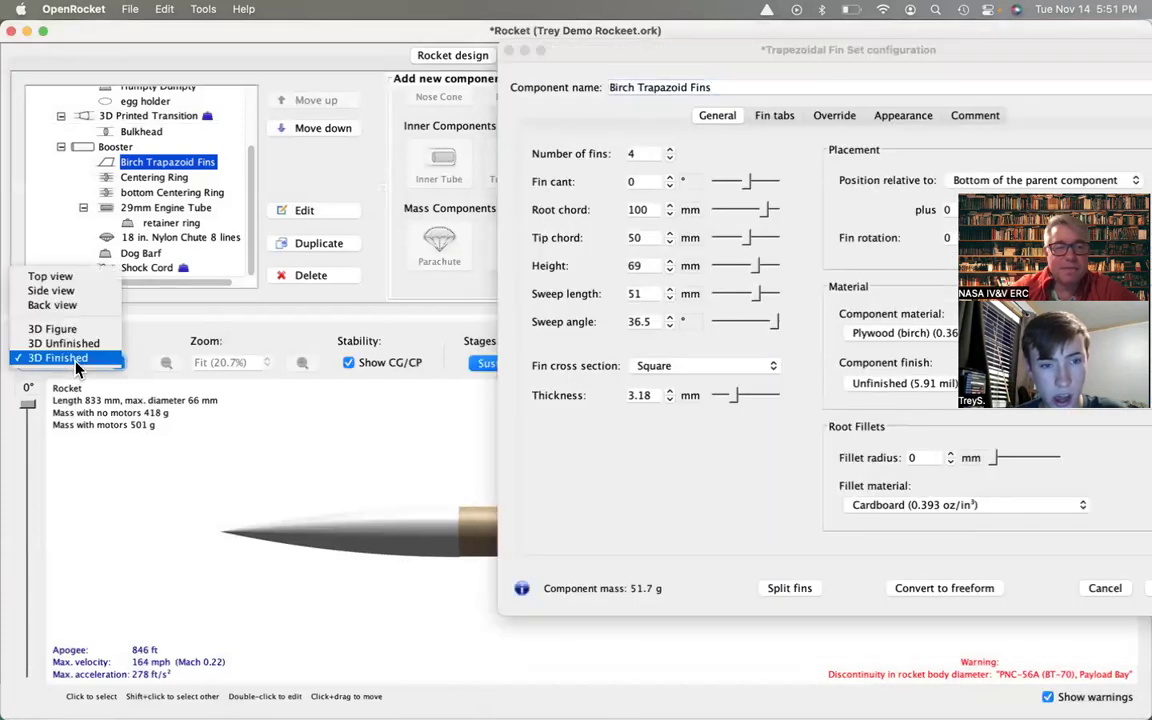
left_click(55, 305)
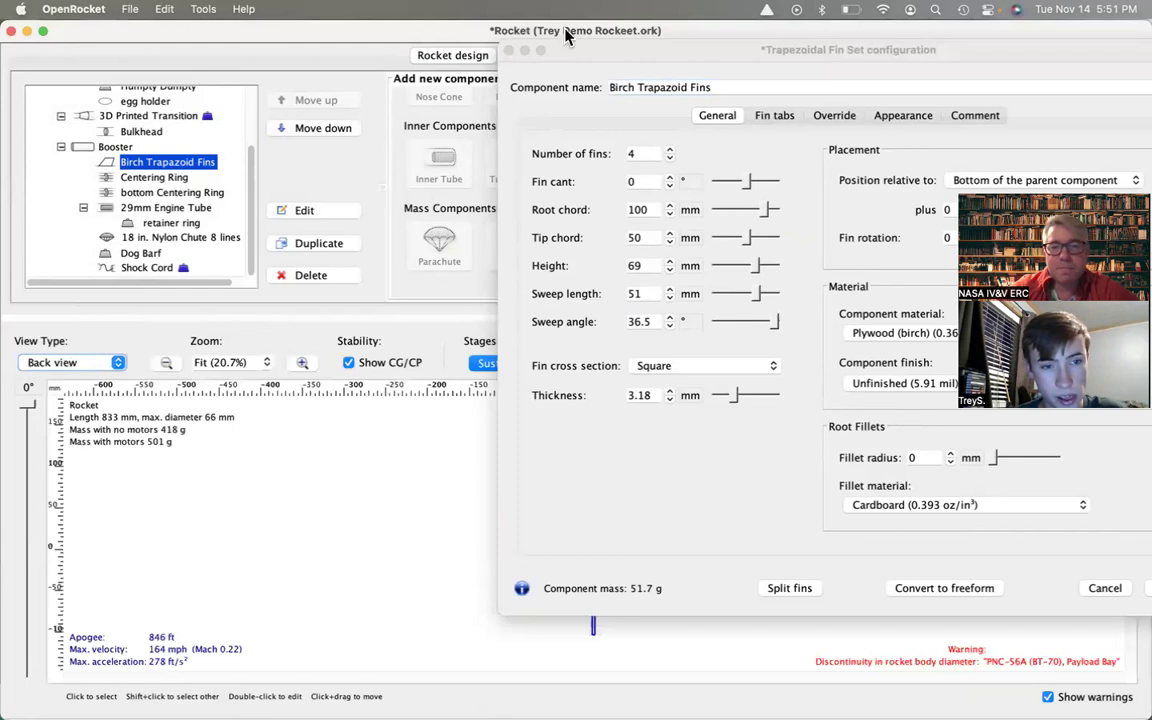
left_click_drag(1043, 61, 330, 137)
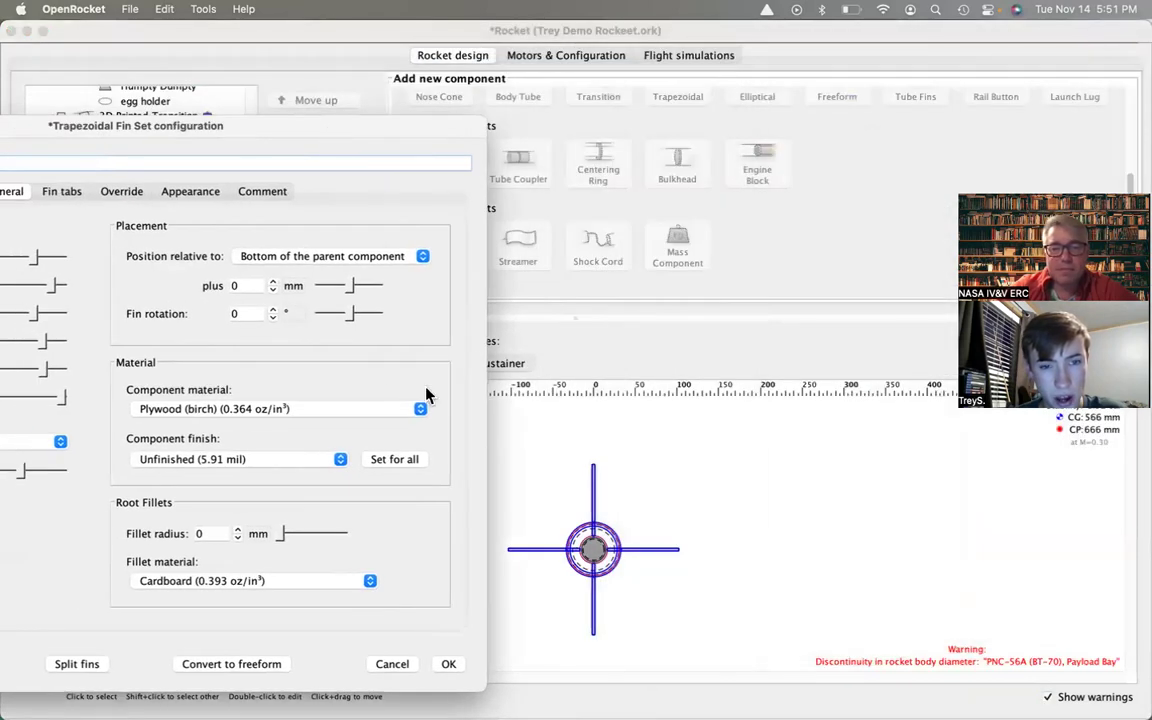
left_click_drag(319, 129, 517, 133)
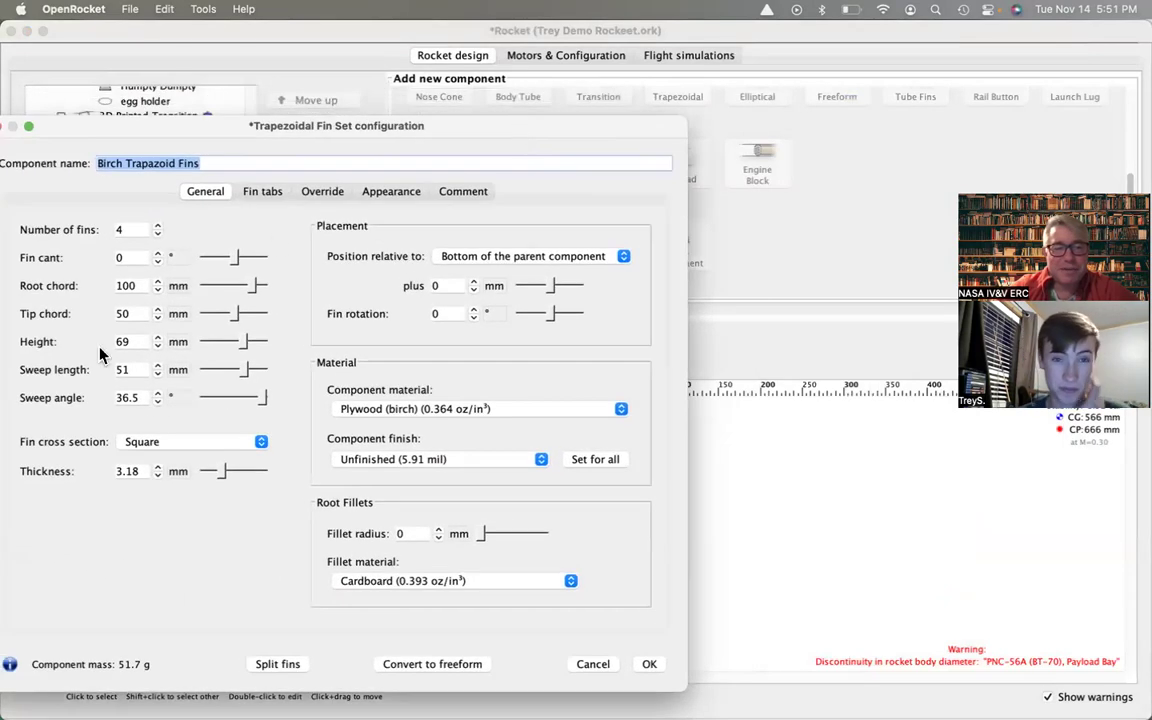
Set the height of the Birch Trapazoid Fins to 65 mm and accept the fin configuration.
left_click(132, 342)
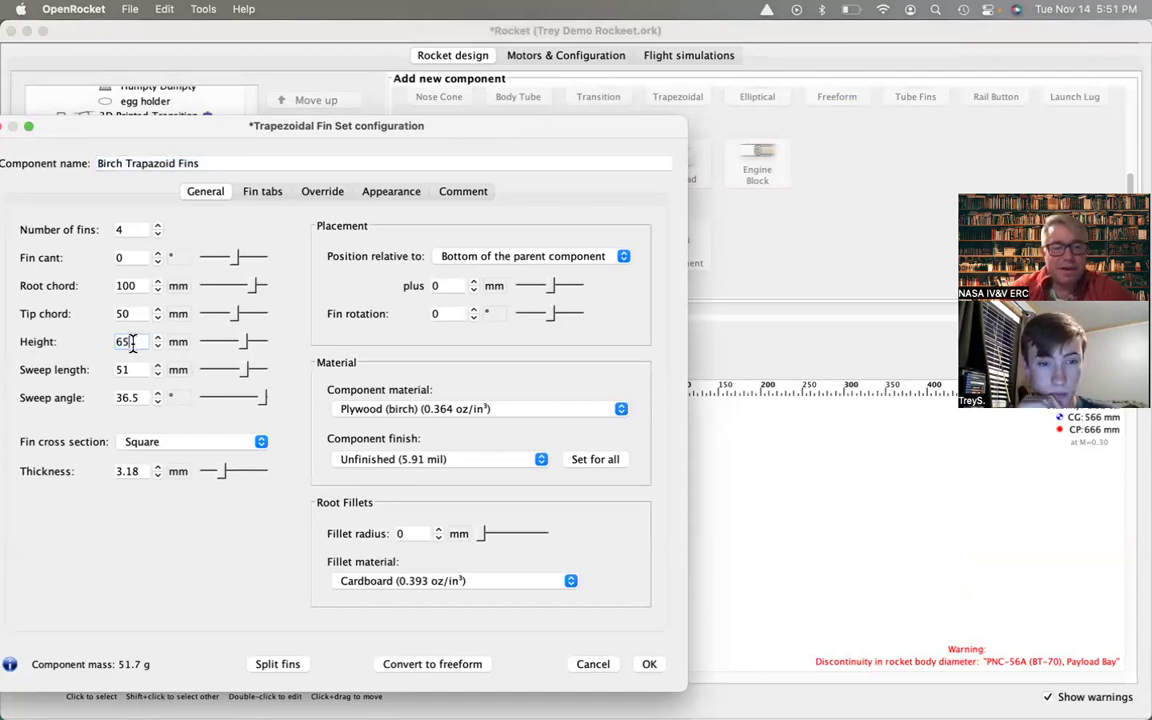
type("65")
key("Tab")
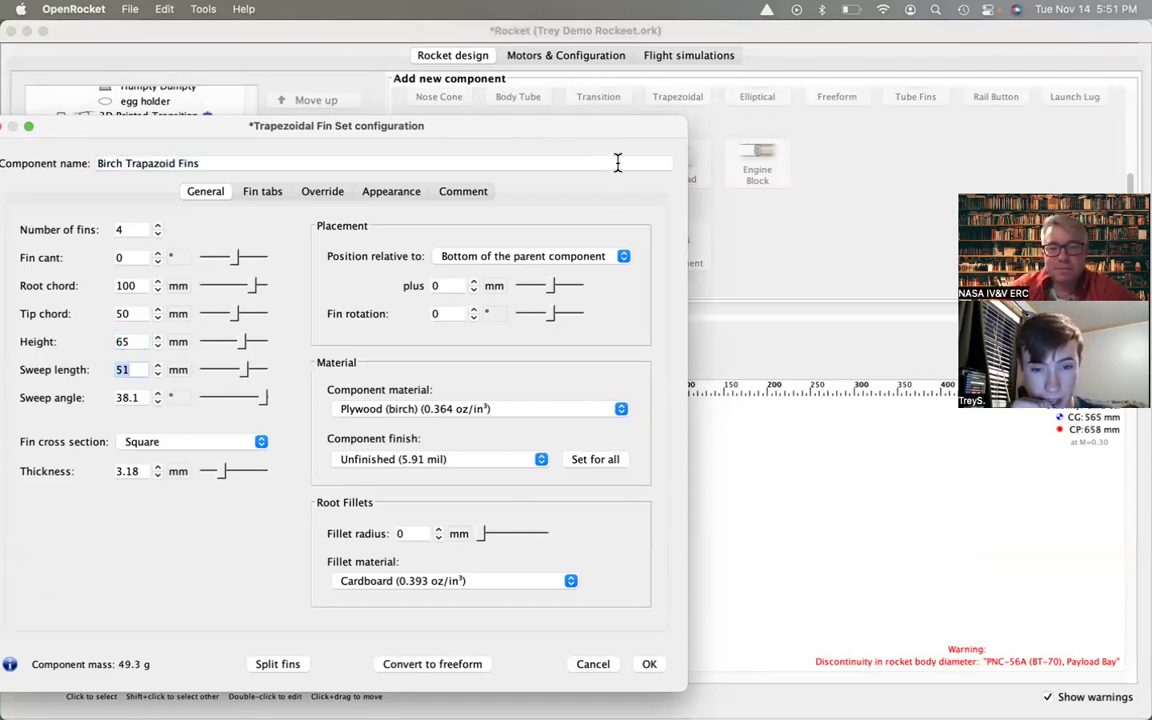
left_click_drag(604, 141, 411, 172)
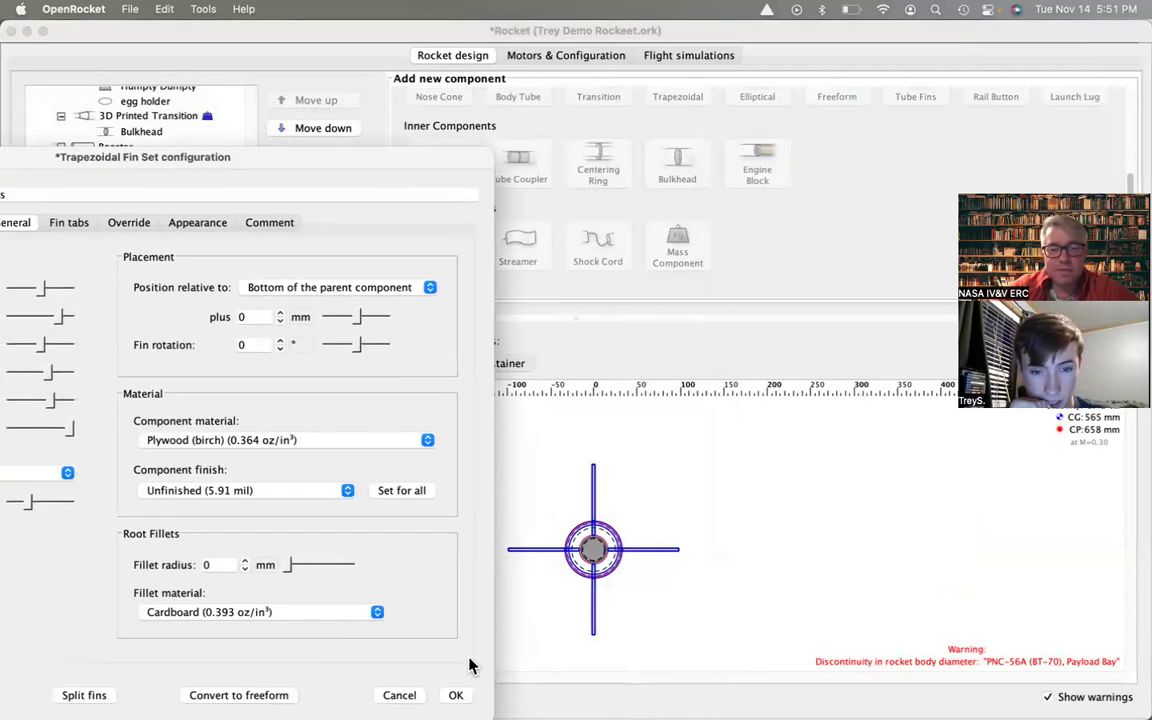
key("Return")
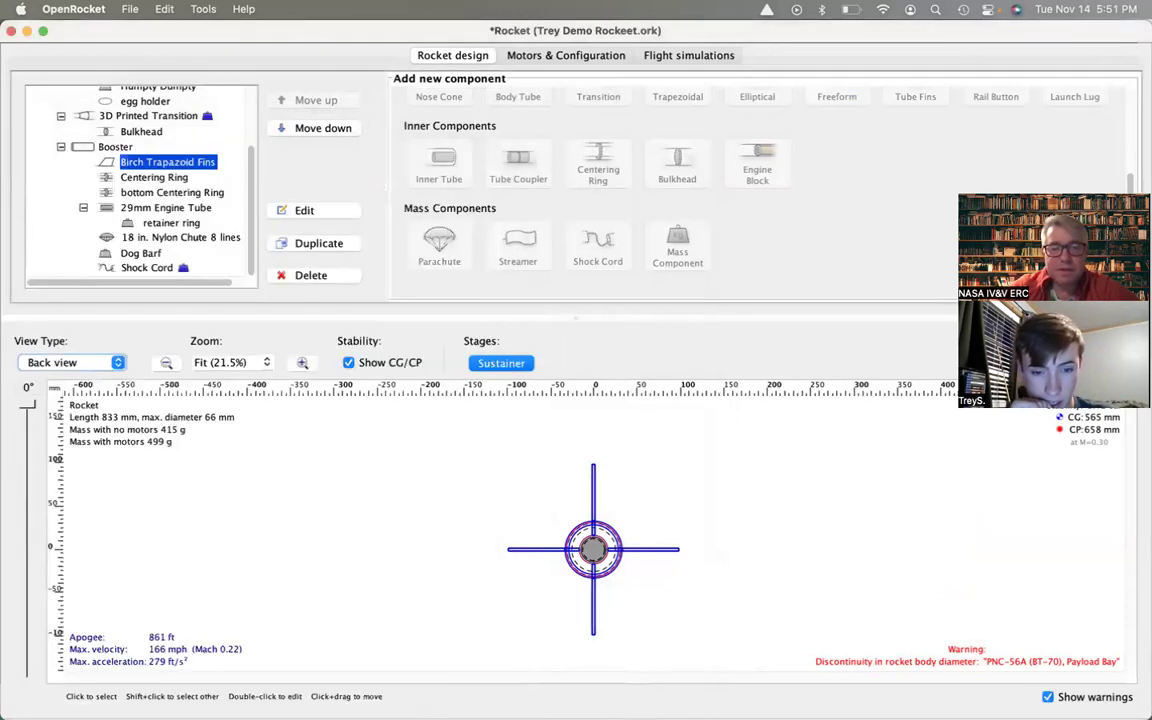
Show the rocket in the 3D Finished view and rotate it to inspect the resized fins.
left_click(90, 363)
left_click(88, 416)
left_click_drag(428, 515, 404, 419)
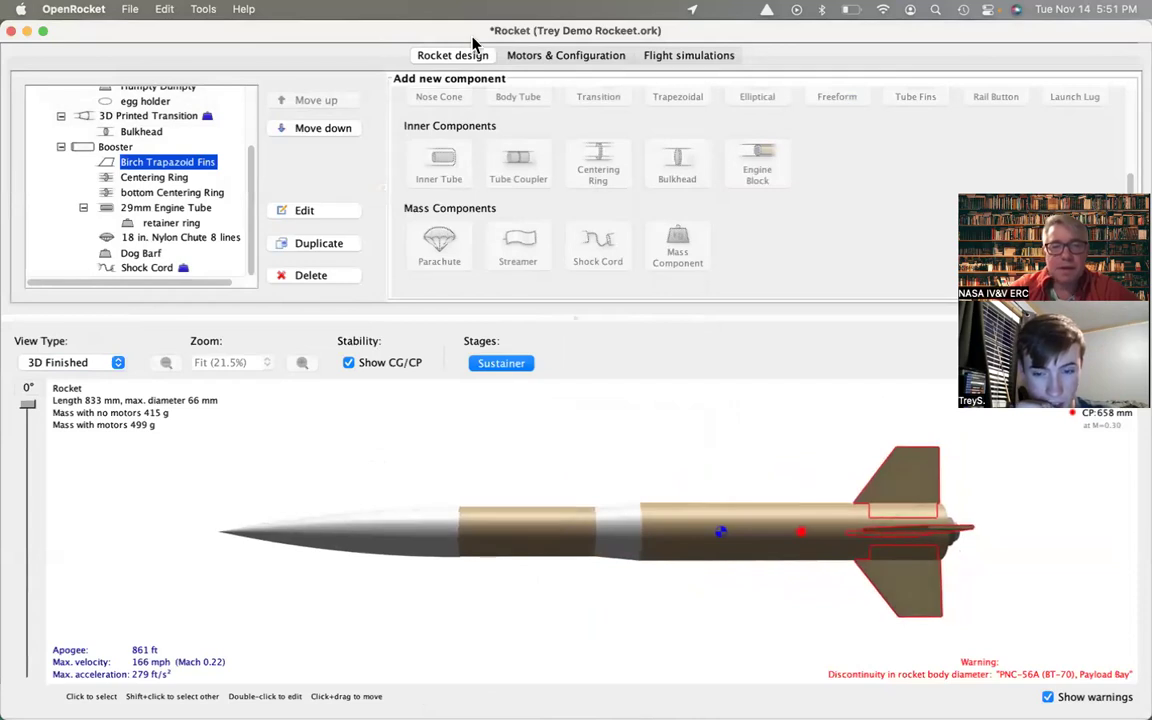
Rerun the outdated F20-4 and F50-4 flight simulations with the resized fins and compare them with the F23-4 flight.
left_click(692, 55)
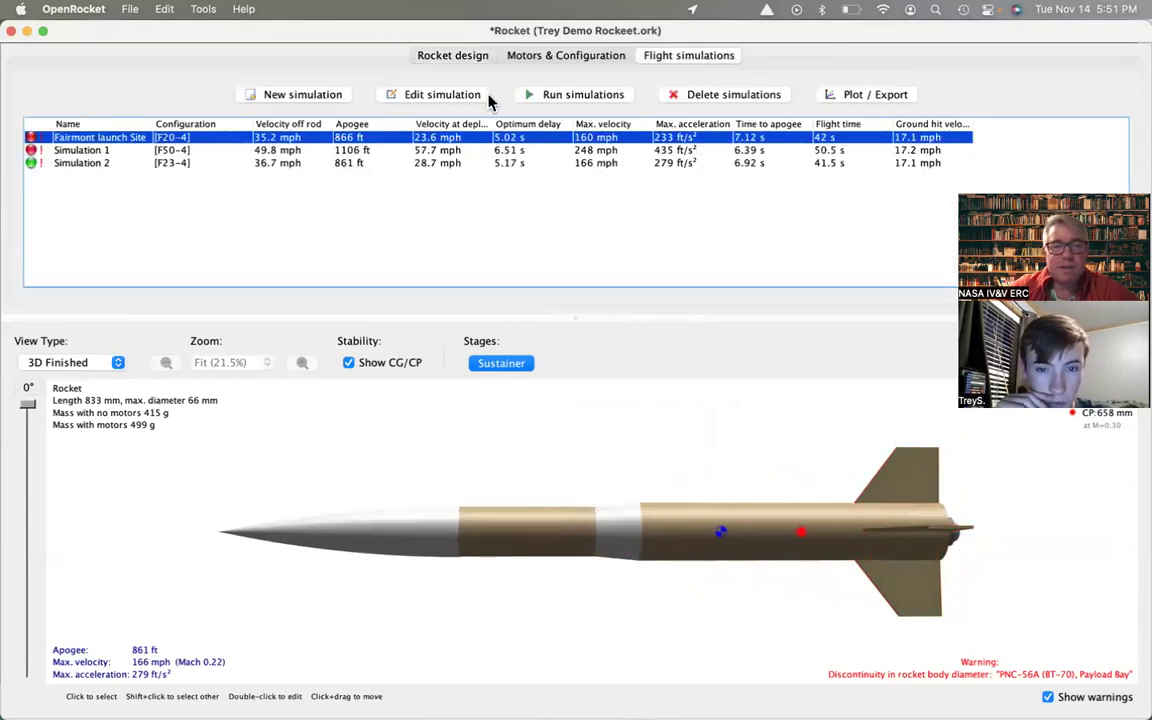
left_click(357, 151, "shift")
left_click(605, 96)
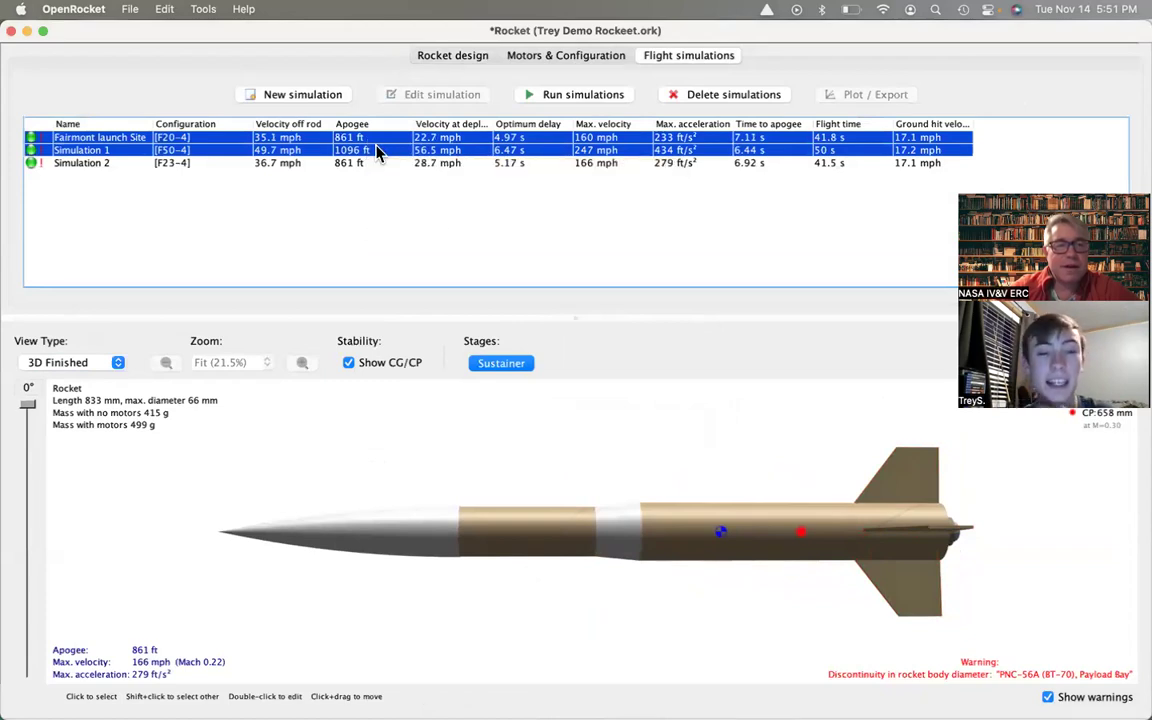
left_click(379, 192)
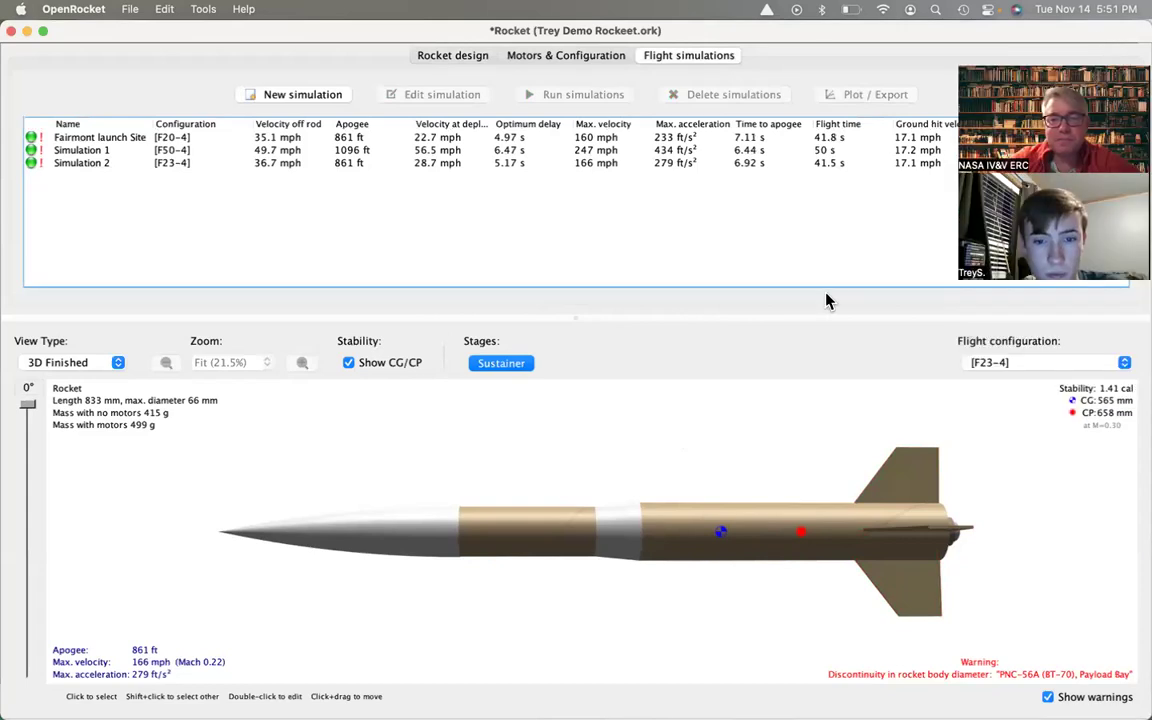
Return to the rocket design and inspect the internal components in the 3D Figure view.
left_click(476, 57)
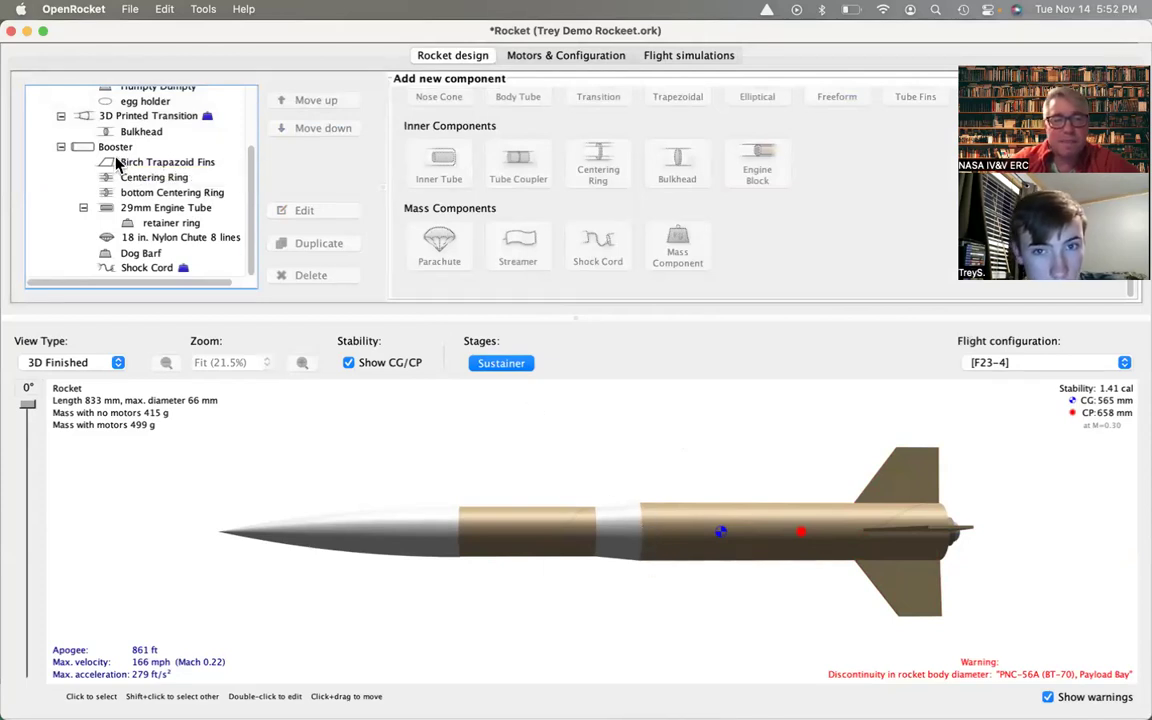
left_click(70, 362)
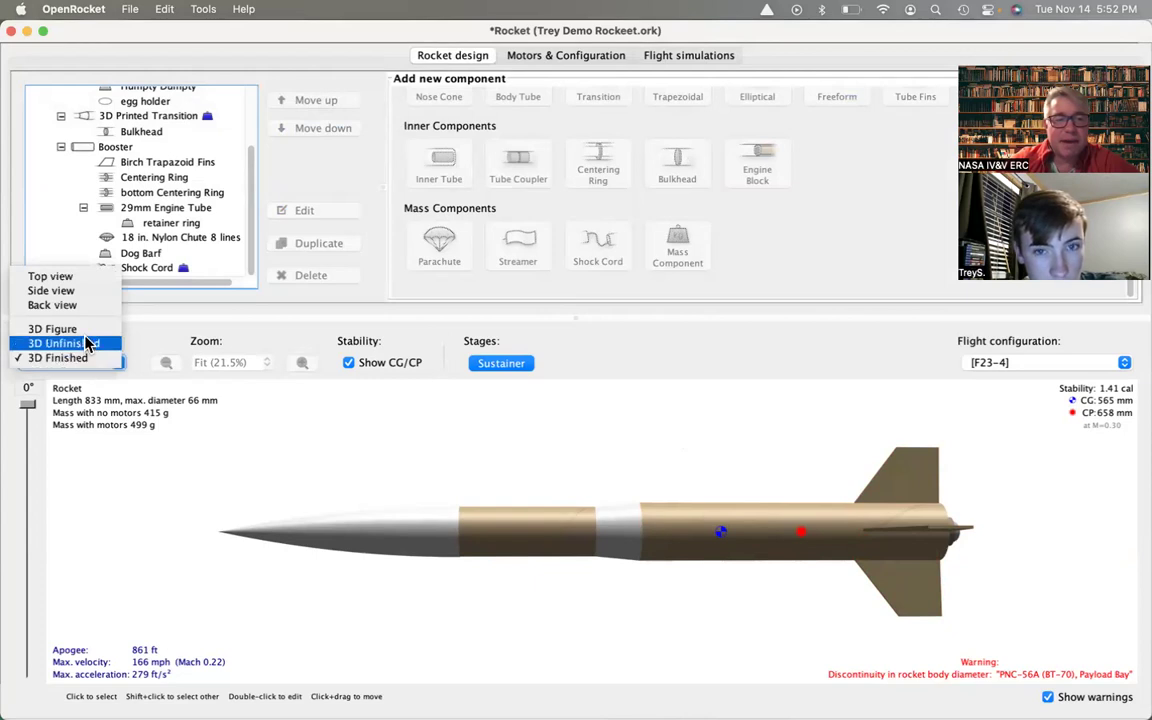
left_click(86, 334)
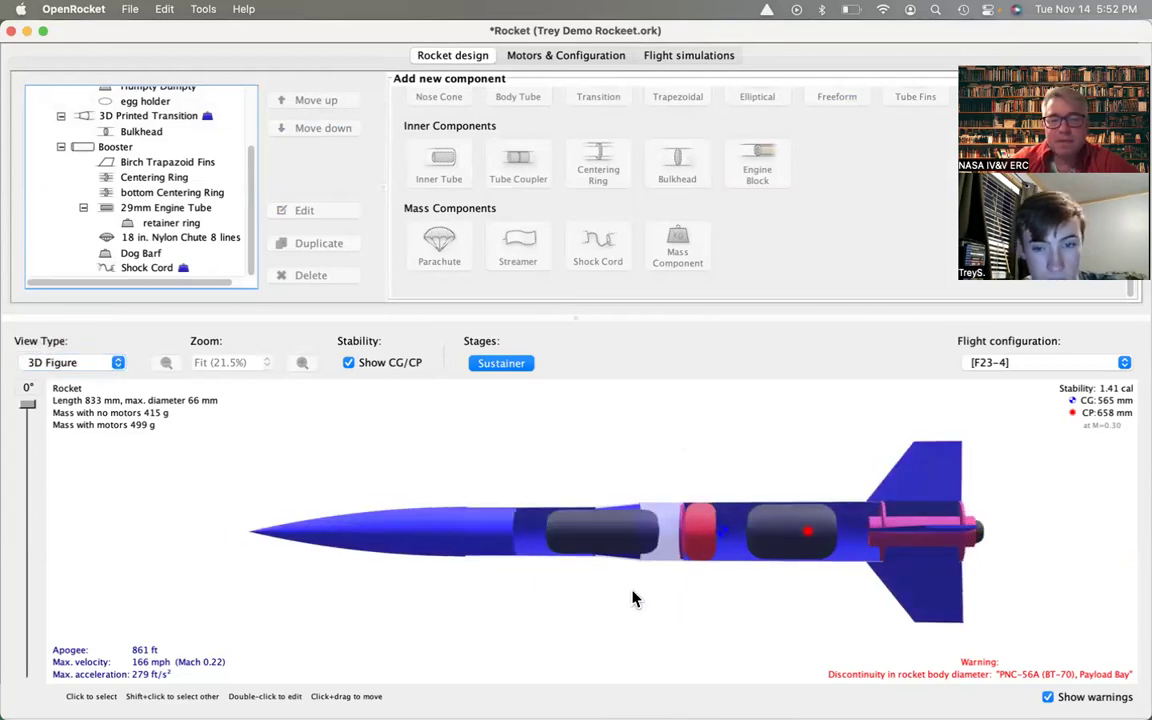
left_click_drag(648, 596, 674, 591)
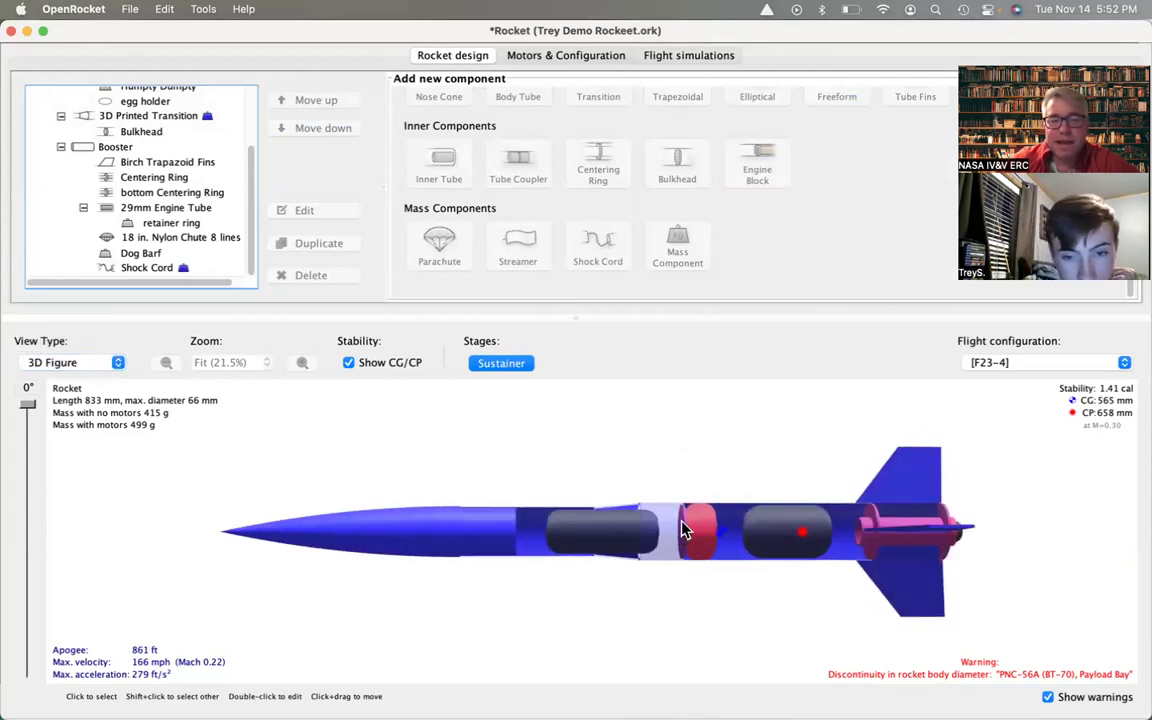
left_click_drag(683, 520, 684, 528)
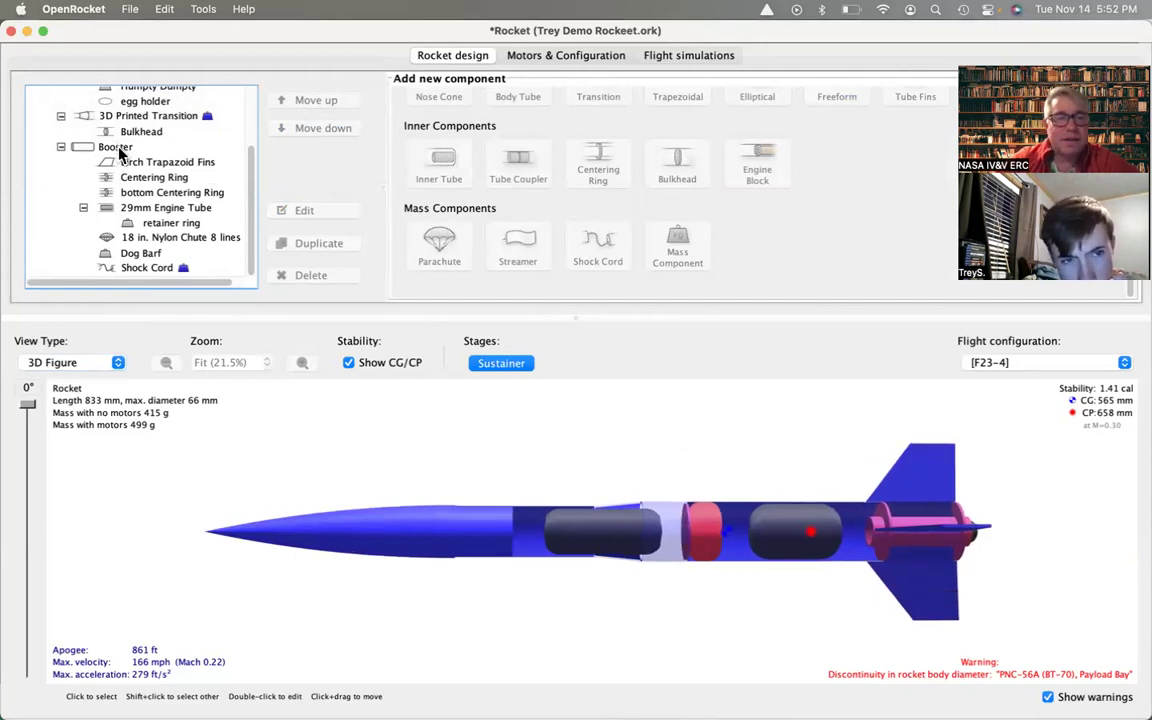
Add a mass component to the 3D Printed Transition, enter Clay as its name and set its mass to 31 g.
left_click(146, 119)
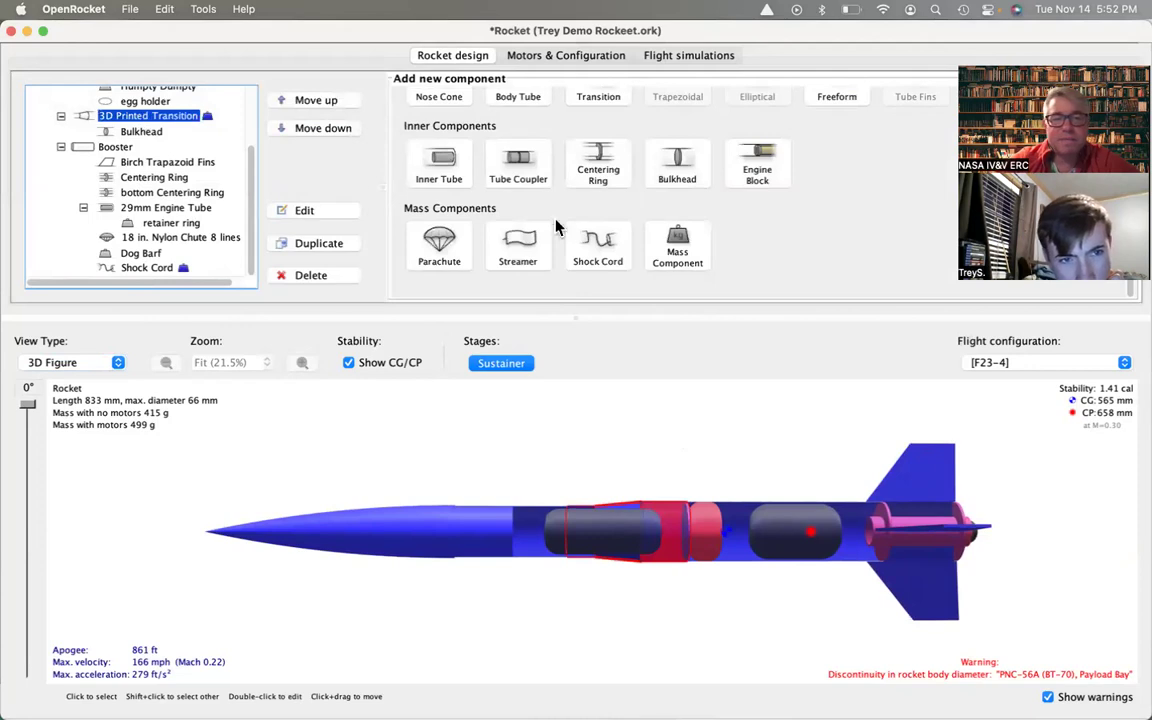
left_click(677, 245)
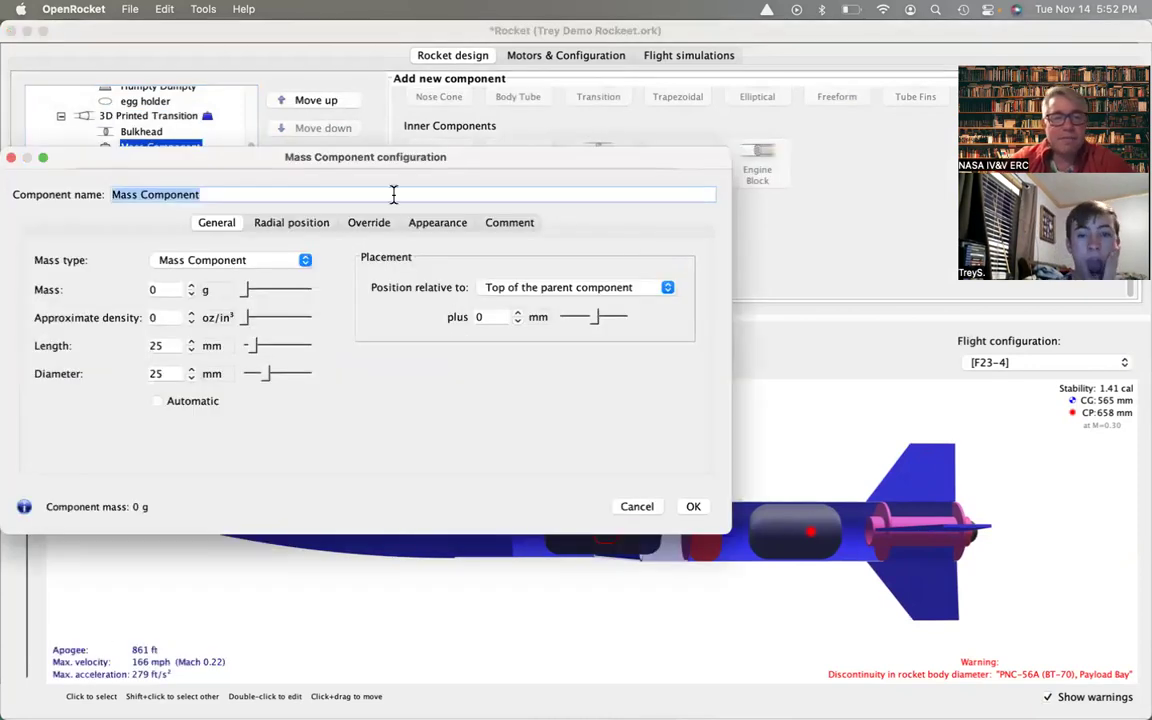
type("Cle")
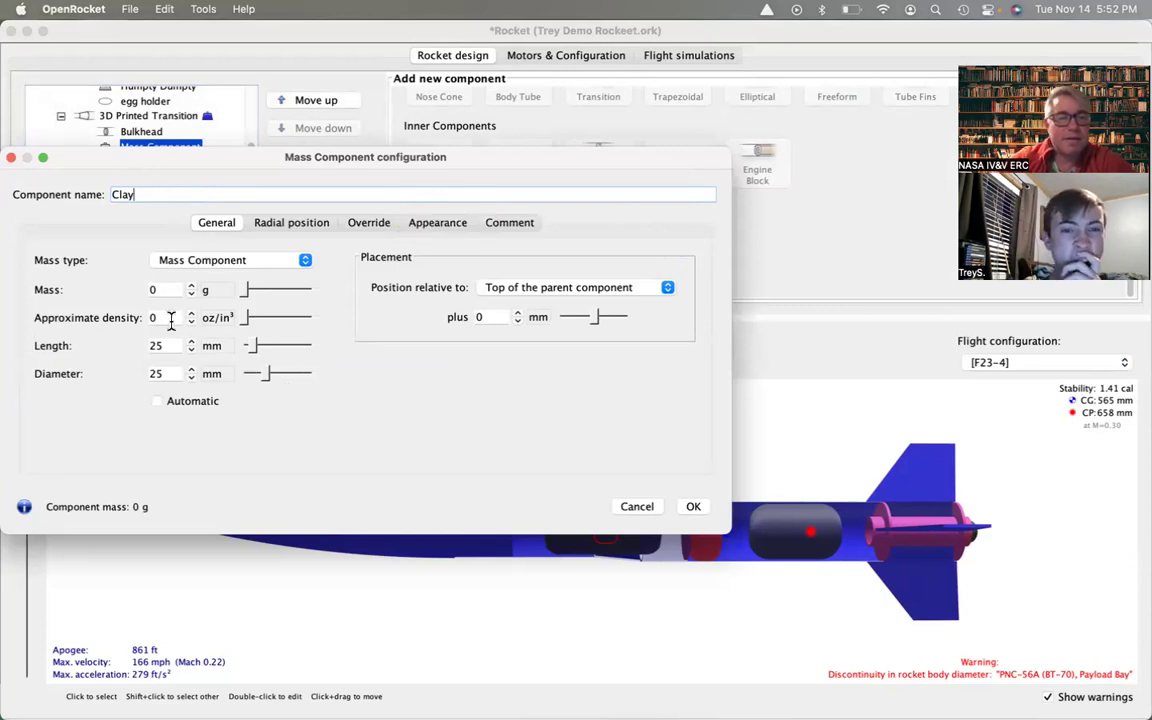
left_click_drag(249, 296, 268, 296)
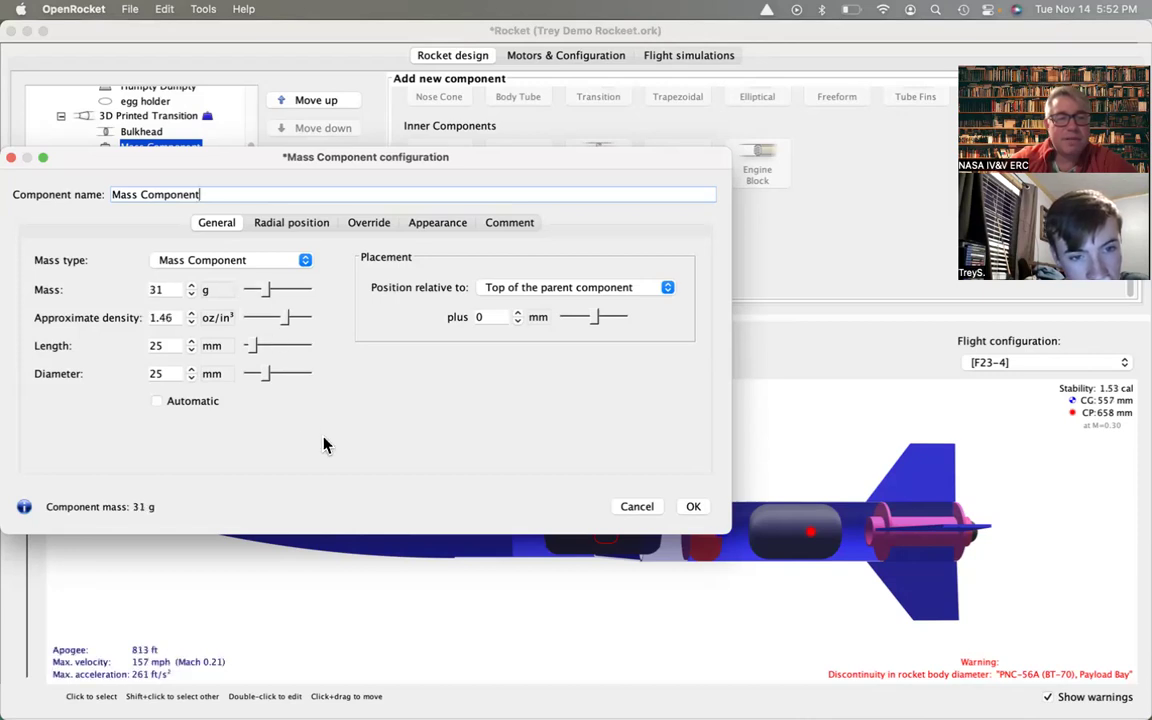
Place the mass component relative to the bottom of the parent component plus 48 mm, and size it 7 mm long and 61 mm in diameter.
left_click(611, 291)
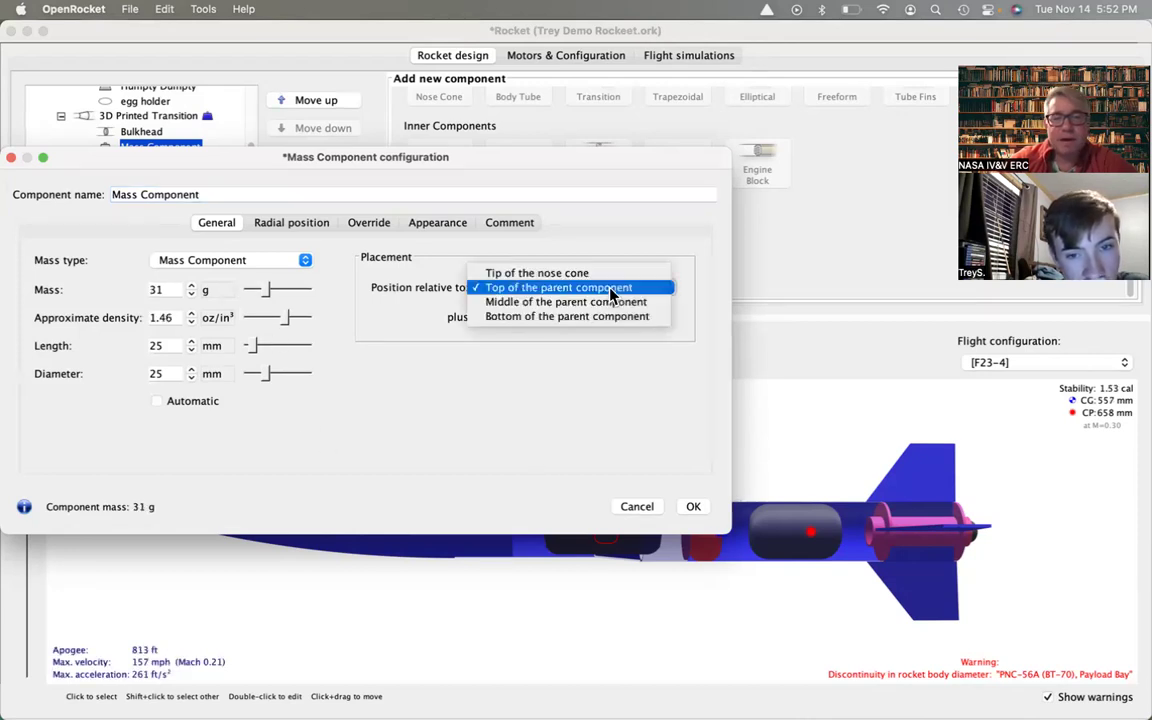
left_click(605, 319)
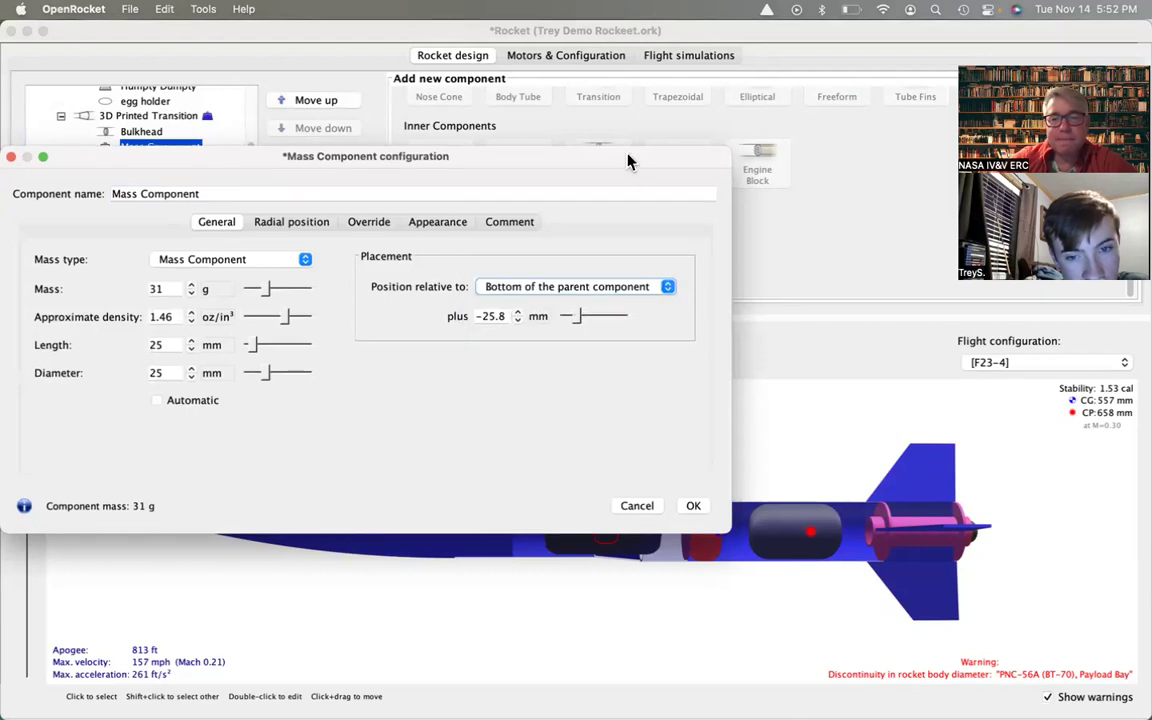
left_click_drag(630, 160, 762, 41)
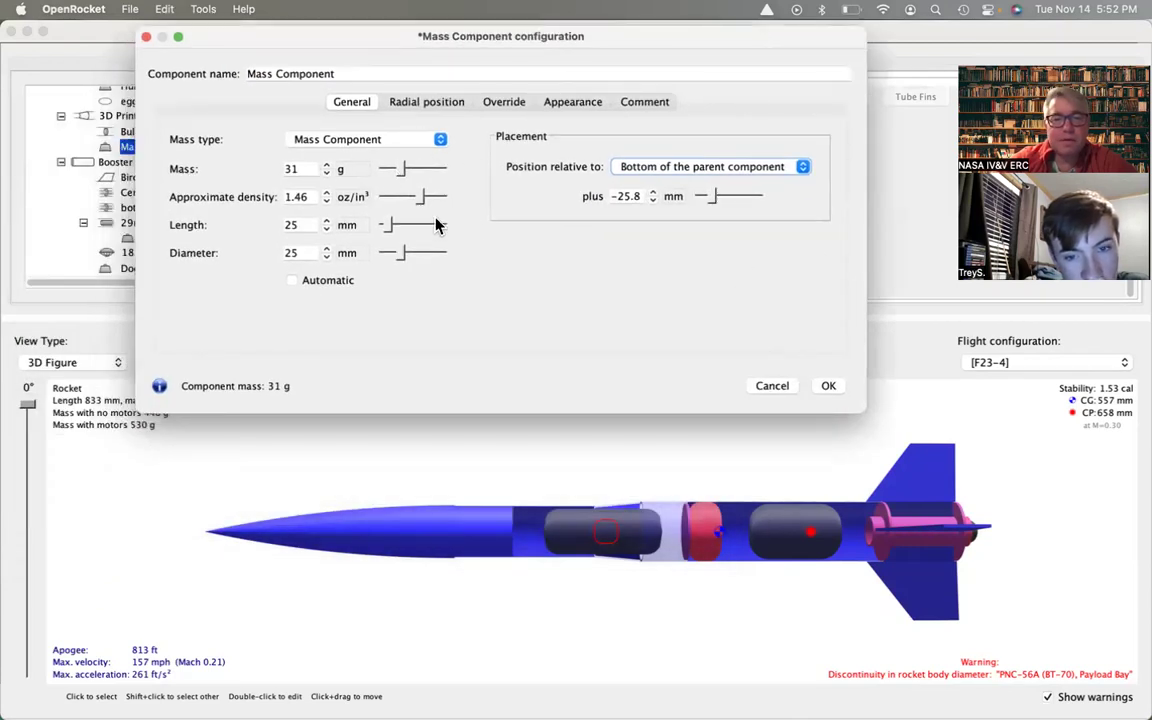
left_click_drag(716, 197, 763, 204)
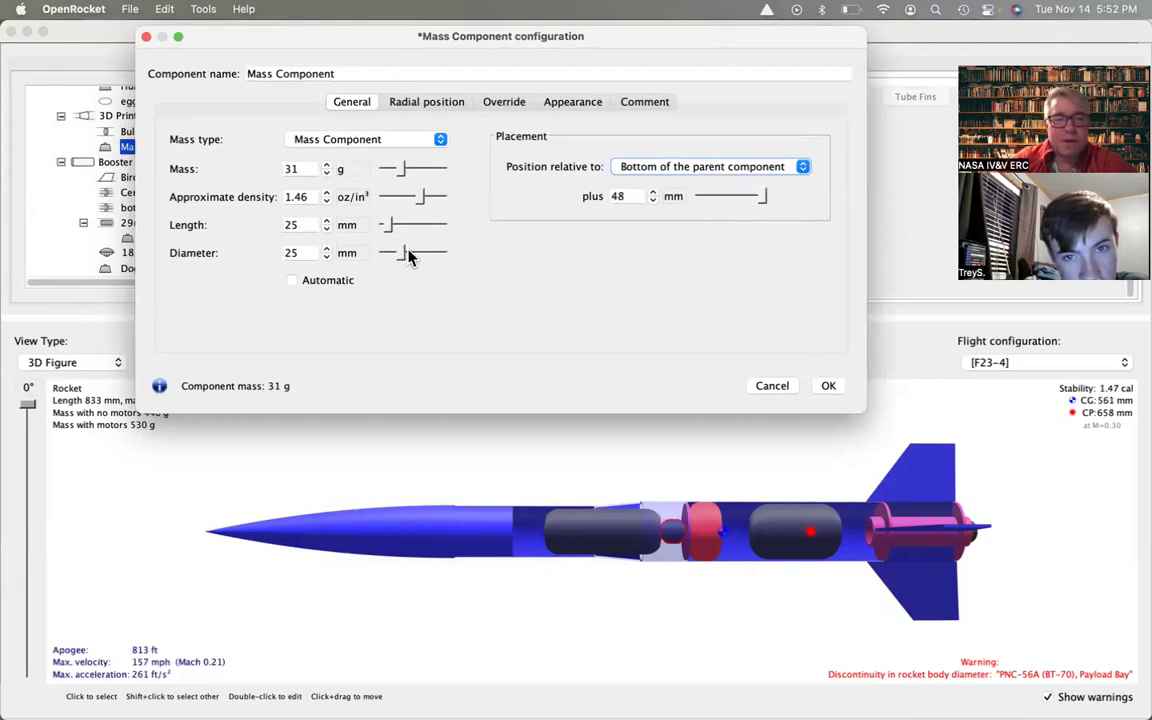
left_click_drag(403, 257, 383, 230)
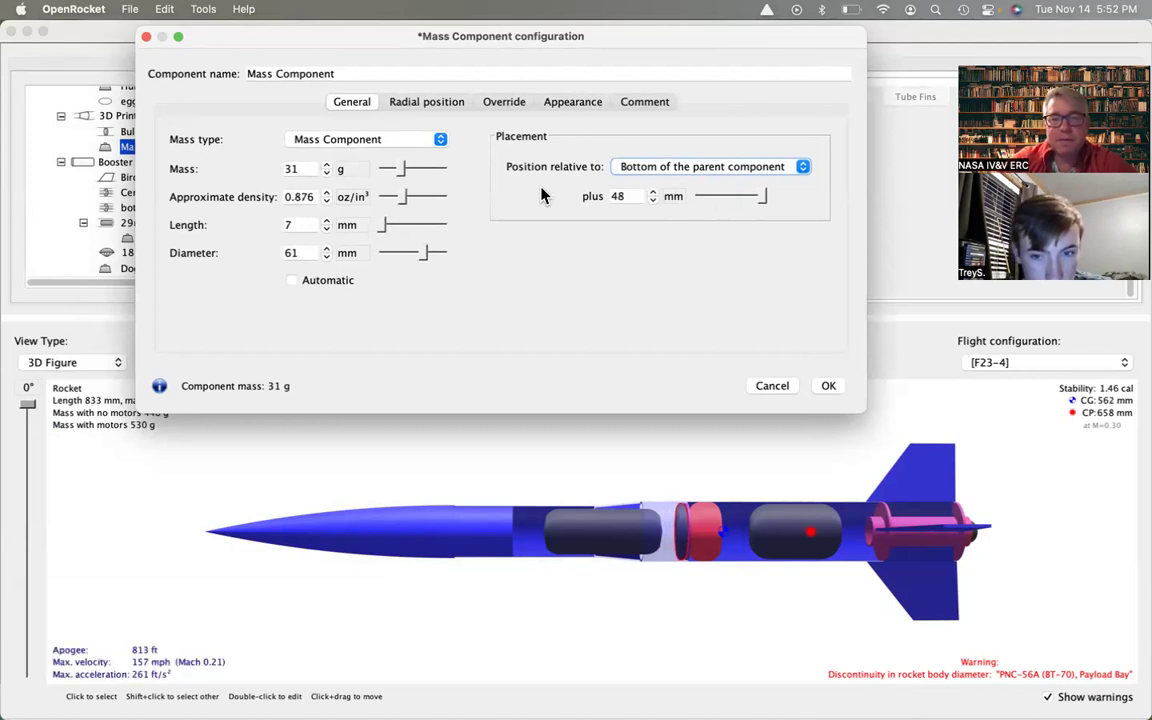
left_click(828, 386)
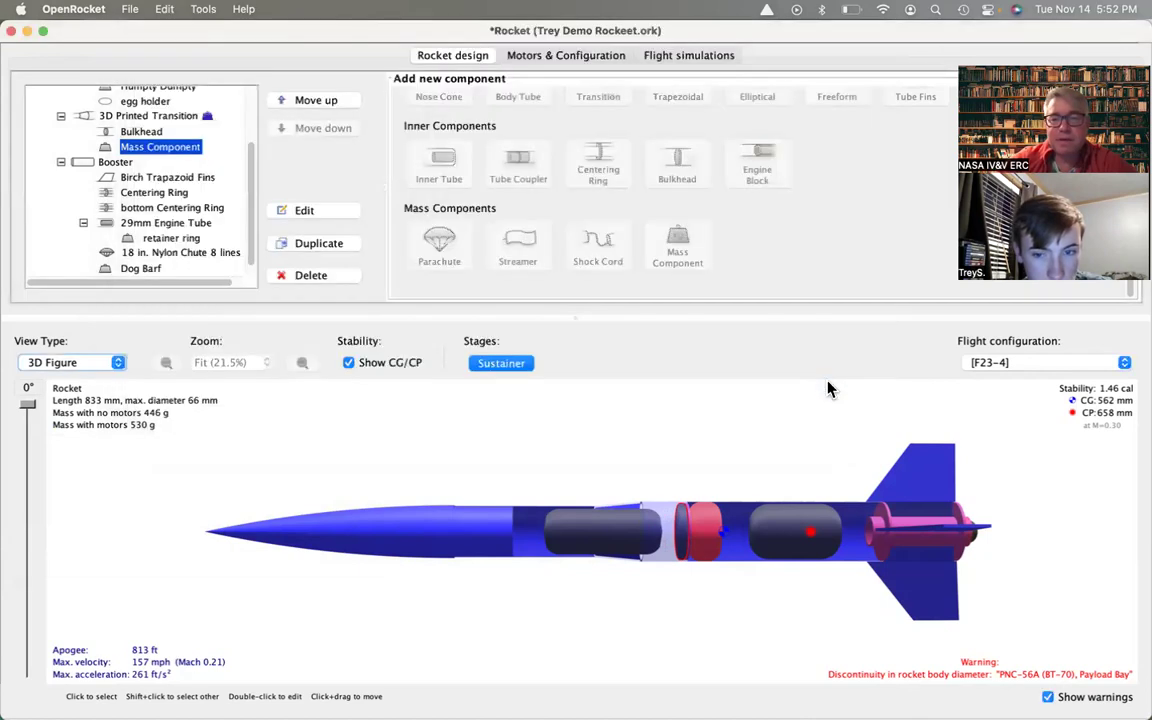
Rerun the Fairmont launch Site simulation for the F20-4 configuration with the added mass.
left_click(688, 56)
left_click(549, 97)
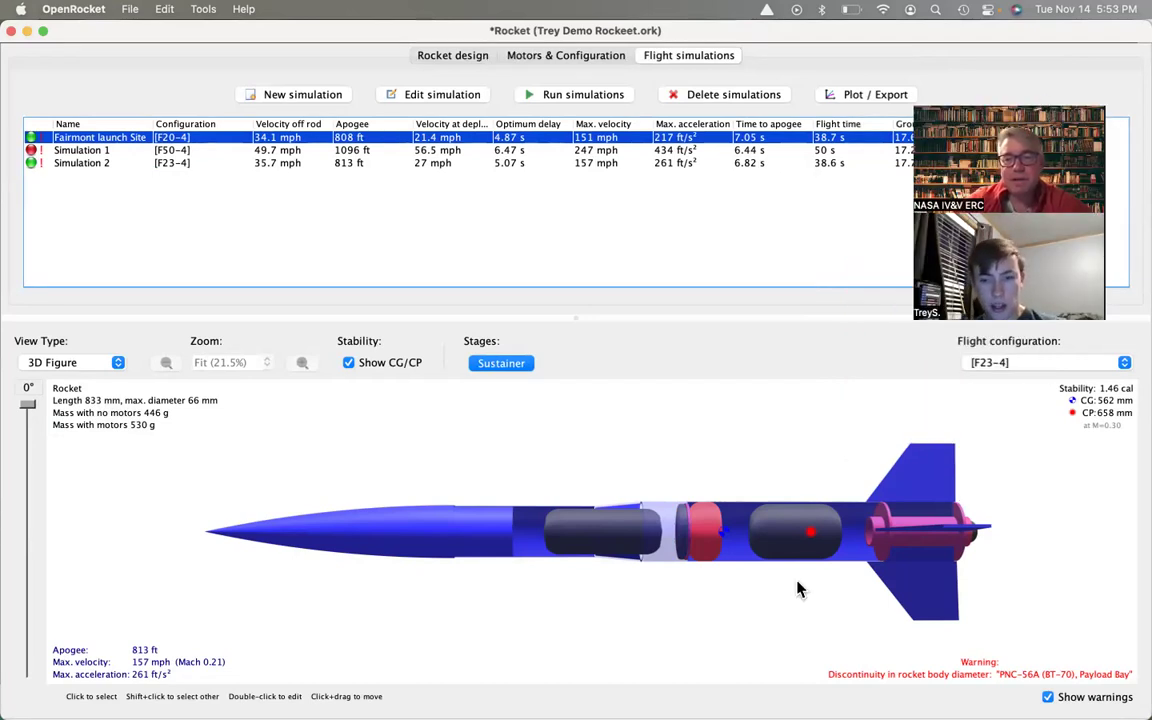
Switch the rocket drawing to Side view and save the design file.
left_click(88, 366)
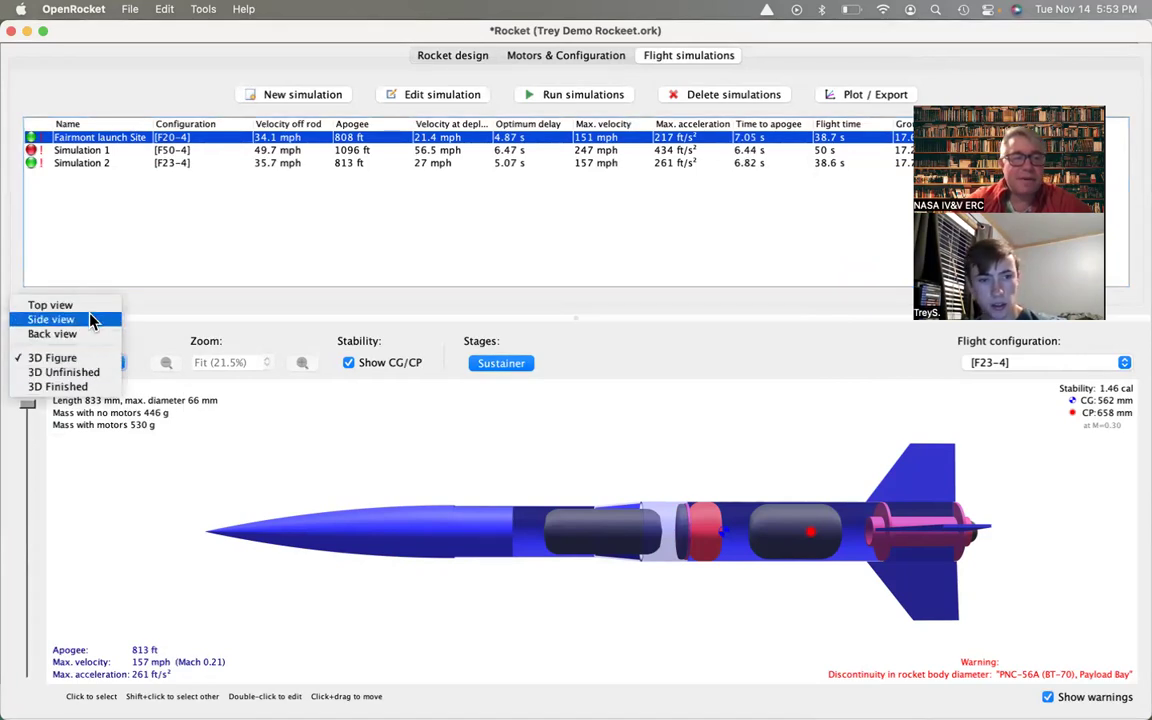
left_click(86, 320)
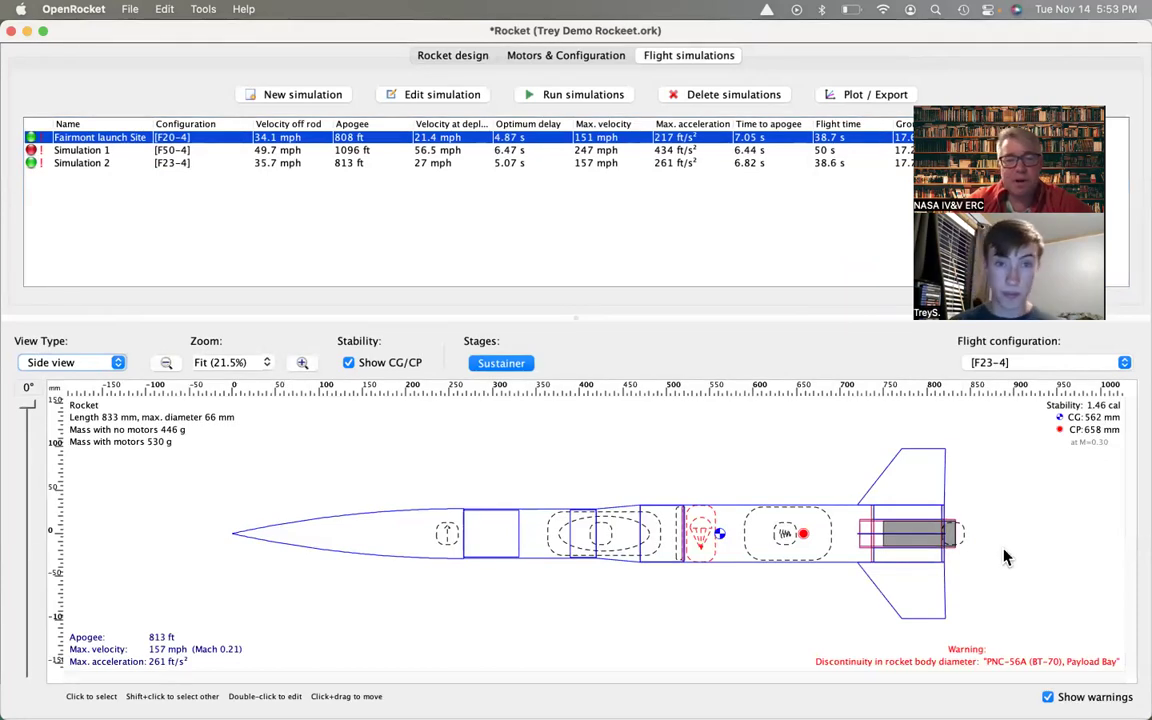
key("super+s")
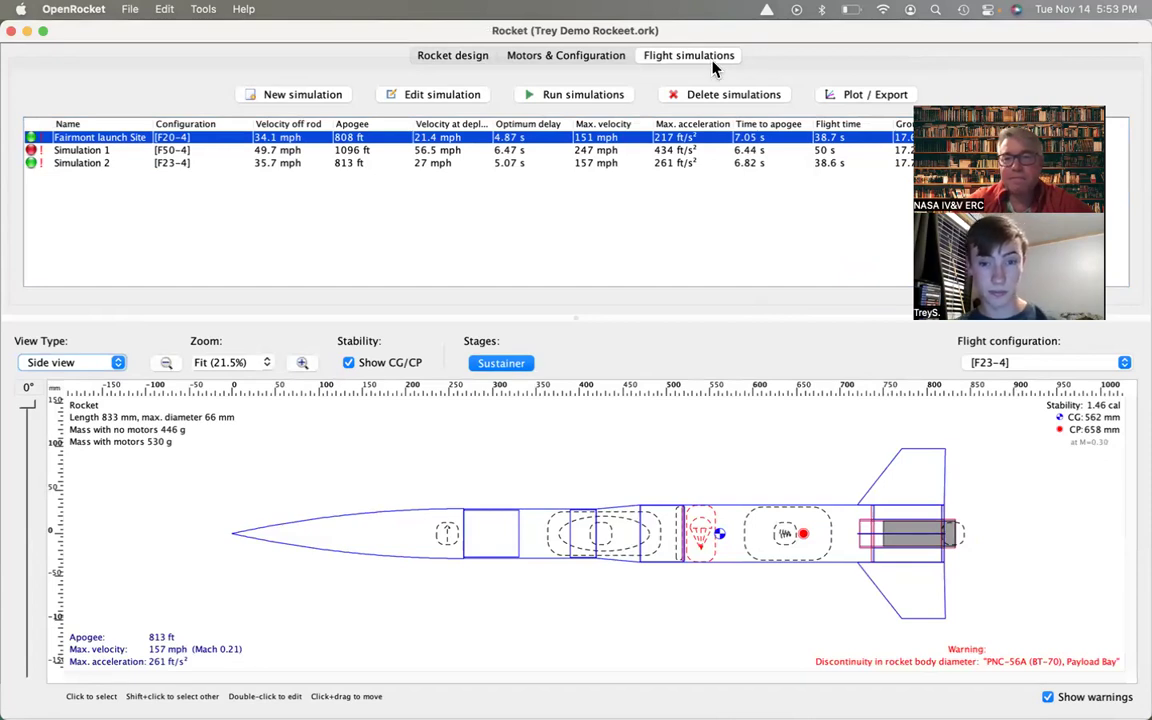